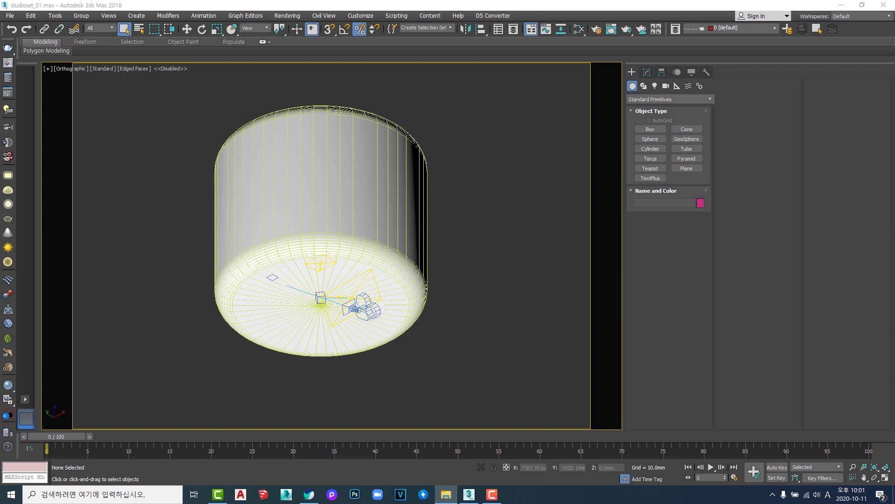
Step: Look through the studioset script folder and the contents of its Copitor_v3 subfolder
drag(894, 63, 495, 61)
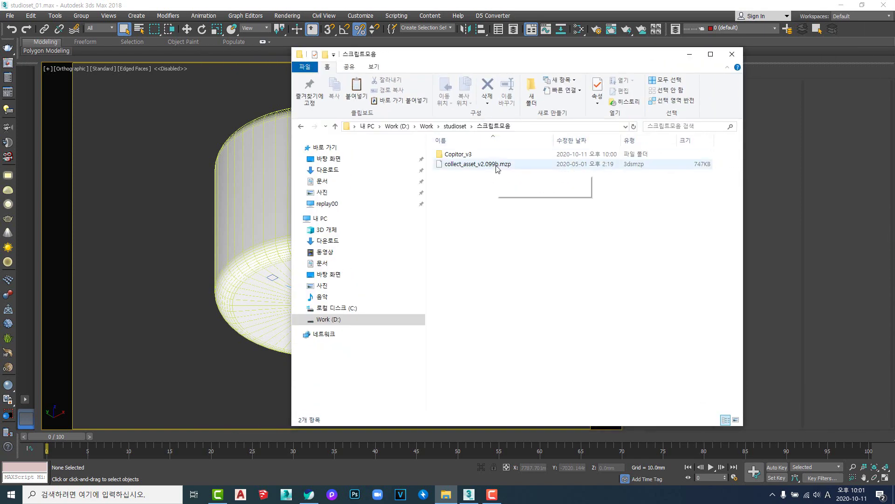
click(455, 127)
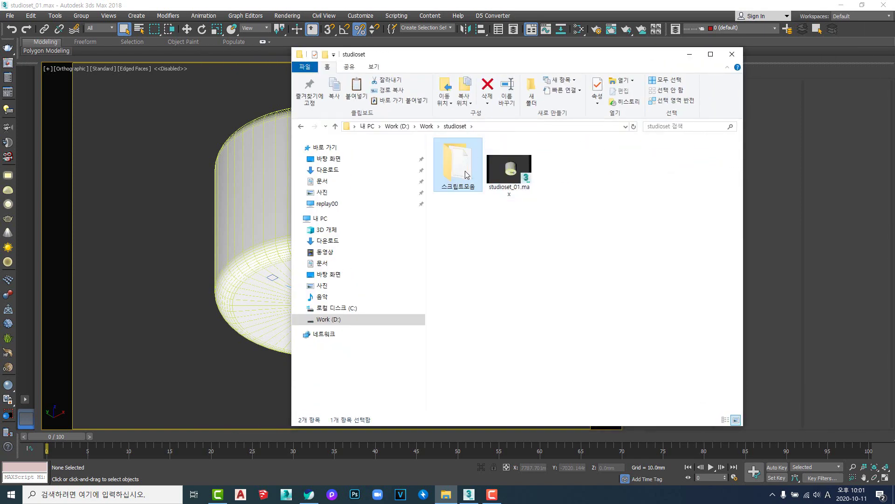
click(301, 127)
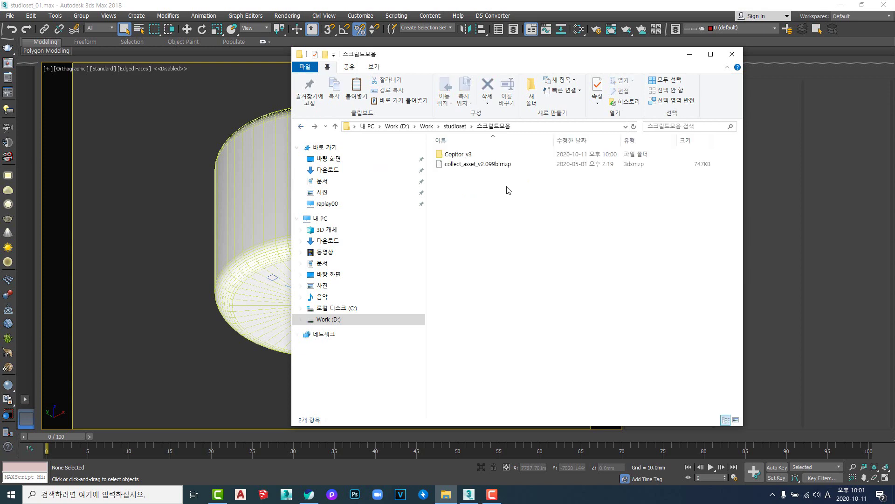
click(463, 155)
double_click(463, 156)
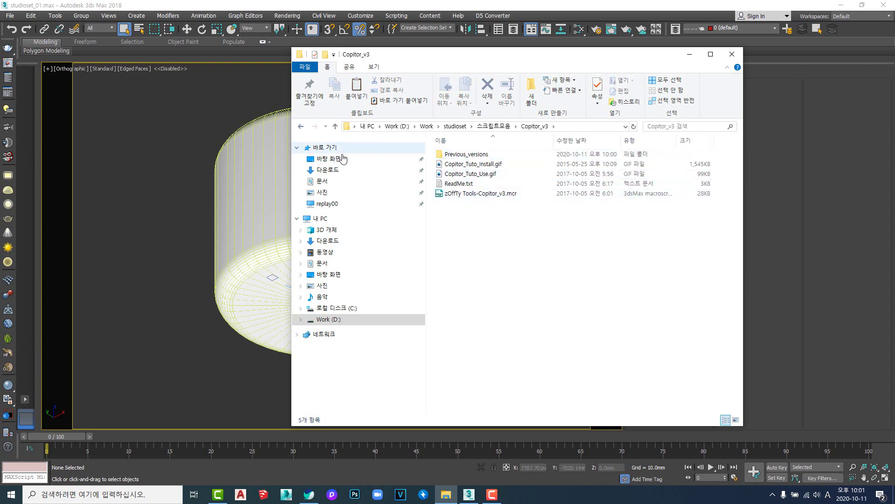
click(303, 127)
Step: Install the Collect Asset script by loading collect_asset_v2.099b.mzp into the studio scene, and dismiss the installation notice
click(488, 165)
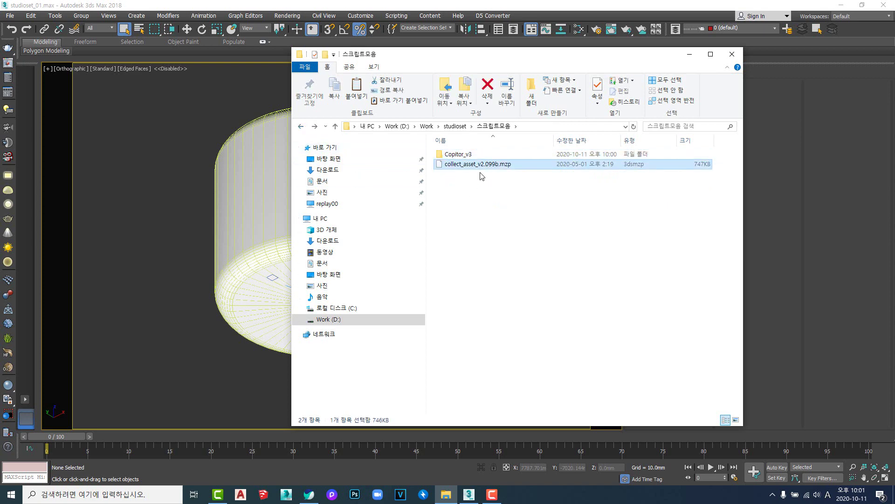
drag(476, 168, 217, 225)
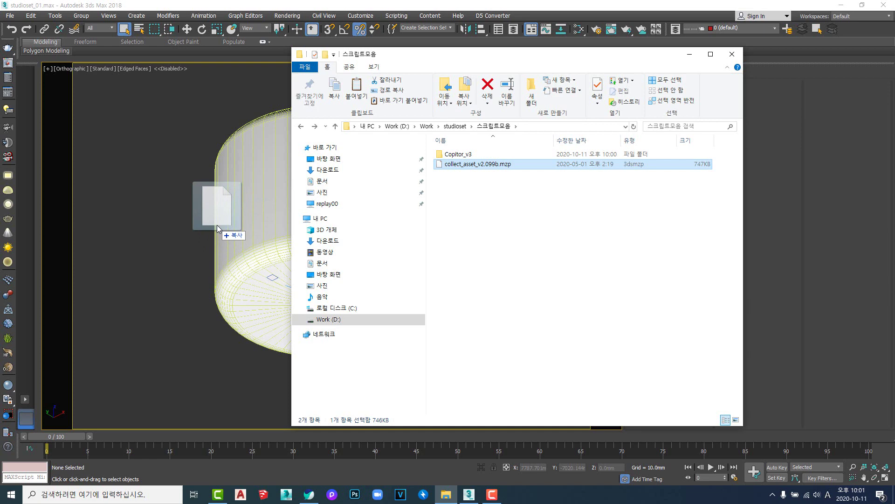
drag(217, 225, 217, 225)
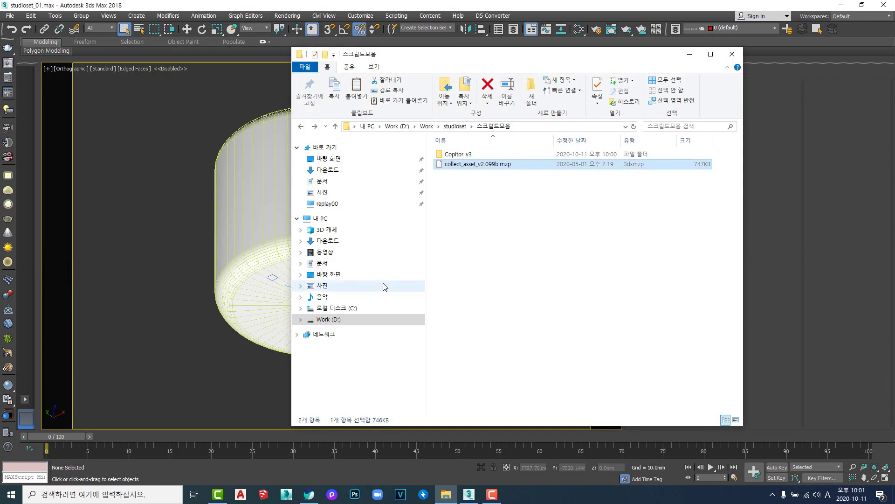
click(689, 54)
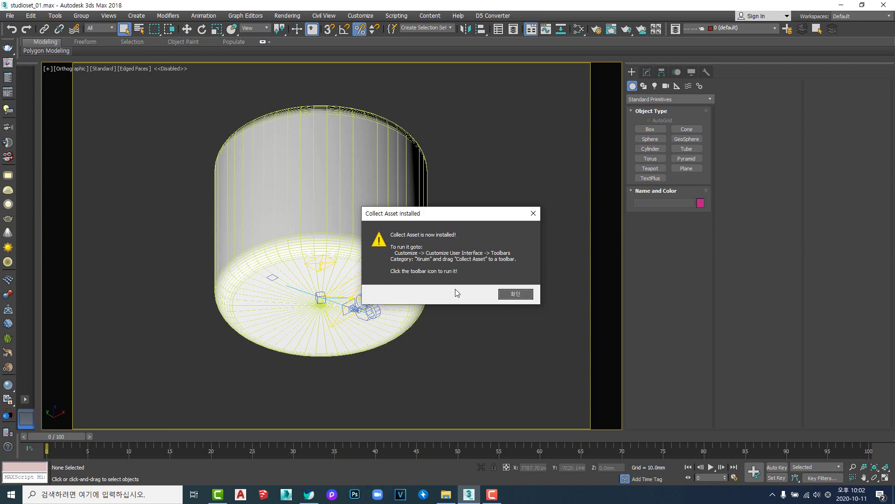
click(517, 294)
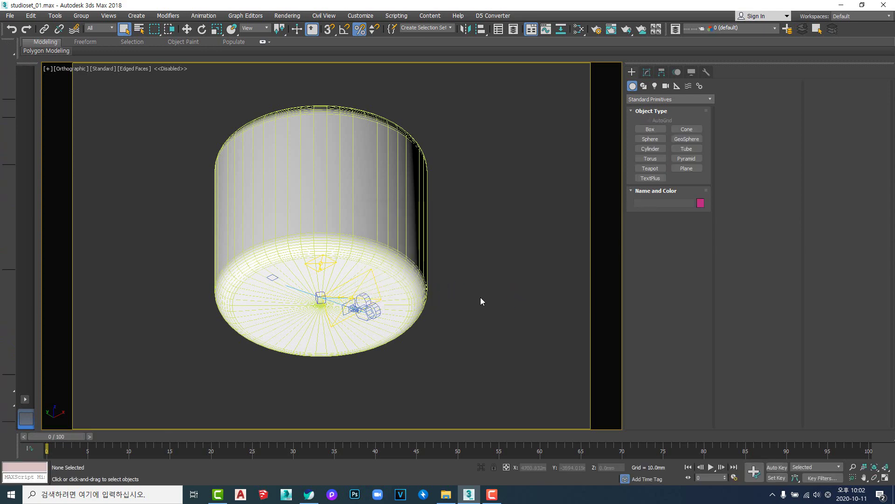
Step: Select the chamfered cylinder of the studio set and examine it with its lights and camera from several angles
scroll(365, 298, up, 5)
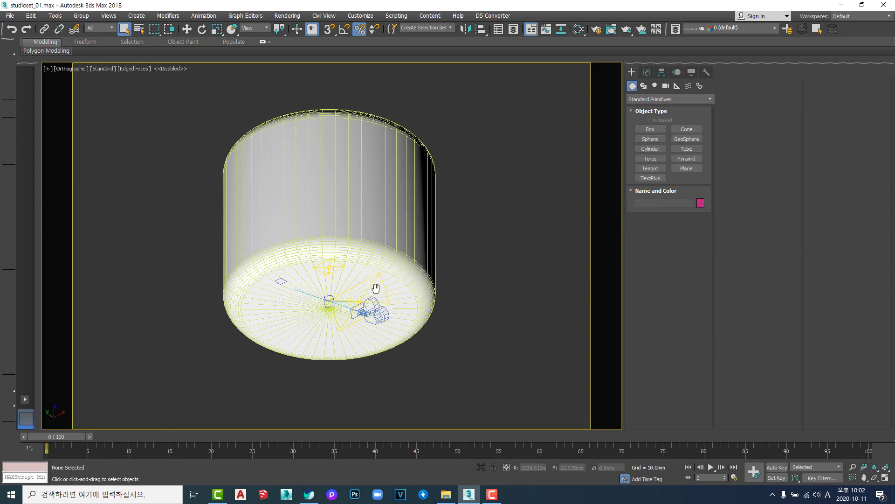
click(434, 268)
scroll(433, 266, down, 6)
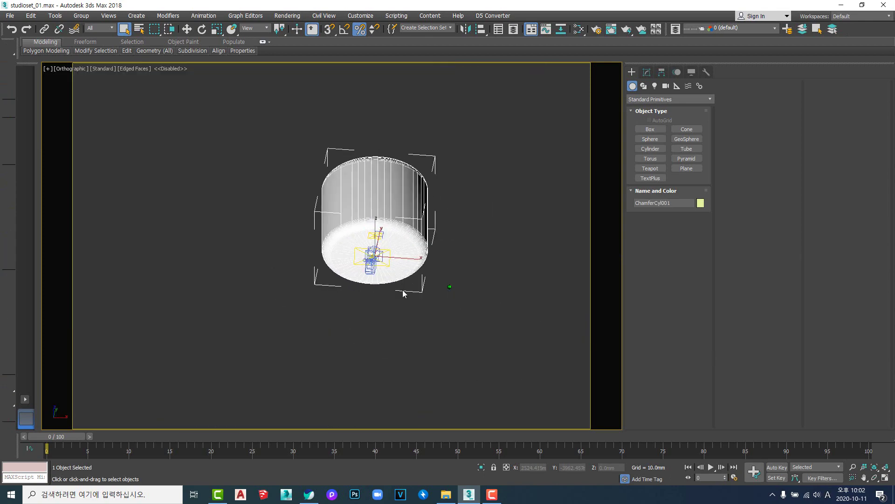
scroll(415, 252, up, 5)
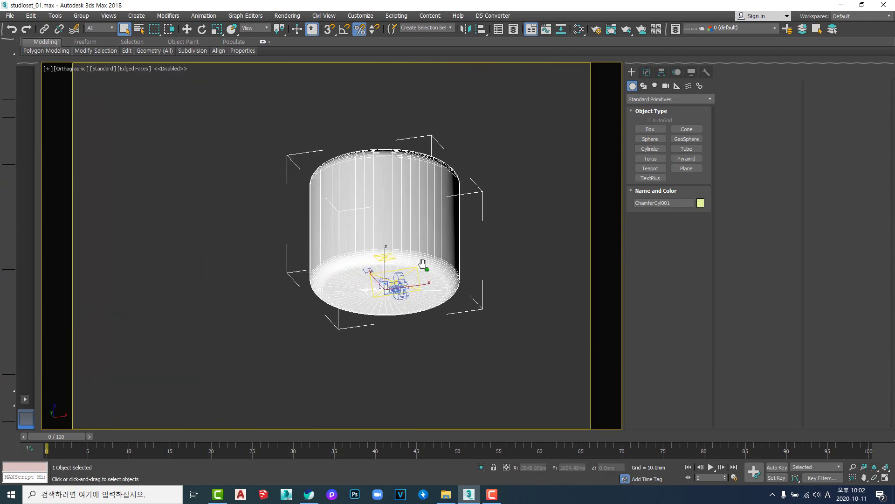
click(450, 497)
drag(536, 59, 894, 130)
middle_drag(383, 275, 403, 257)
scroll(398, 282, up, 3)
scroll(395, 287, down, 3)
alt+middle_drag(403, 257, 386, 269)
scroll(362, 280, up, 4)
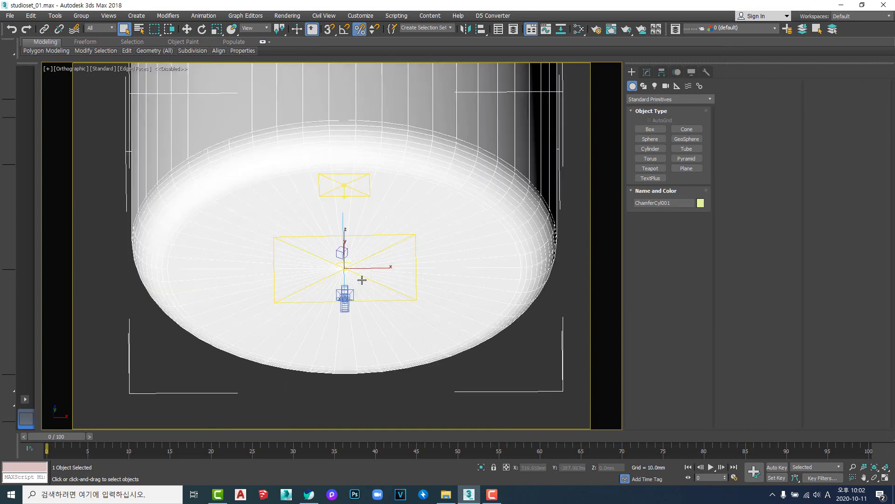
scroll(362, 279, down, 6)
middle_drag(334, 311, 334, 337)
alt+middle_drag(334, 336, 377, 296)
scroll(360, 306, up, 8)
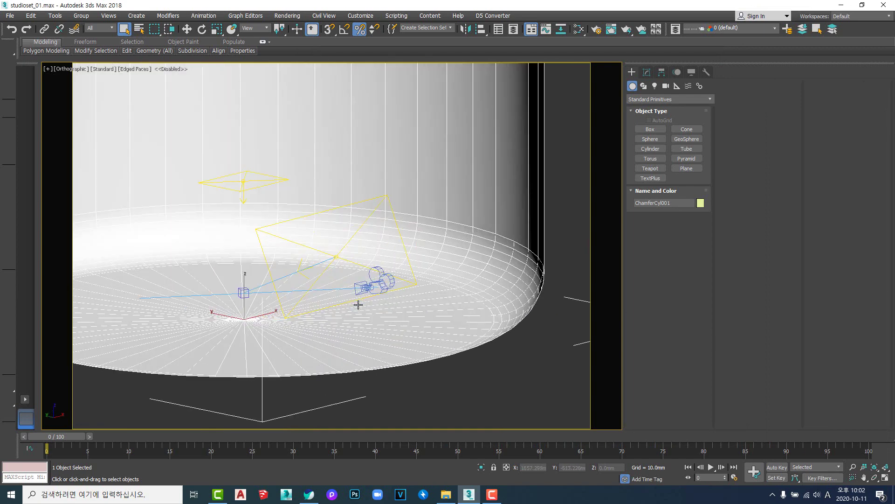
scroll(360, 305, down, 2)
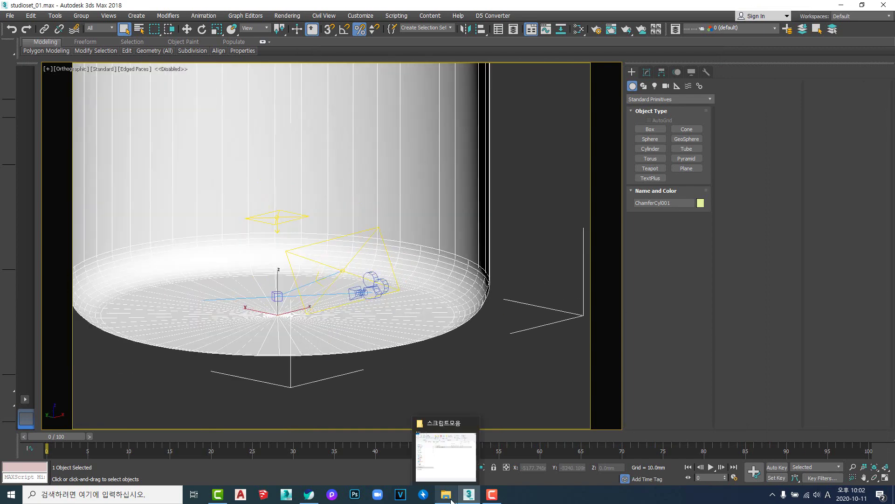
middle_drag(396, 299, 422, 304)
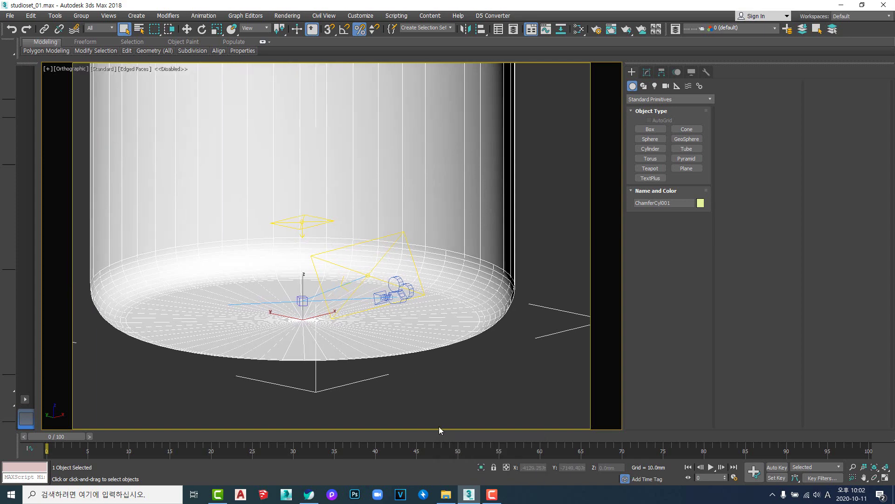
Step: Start a second 3ds Max 2018 session alongside the studio scene
mouse_move(472, 496)
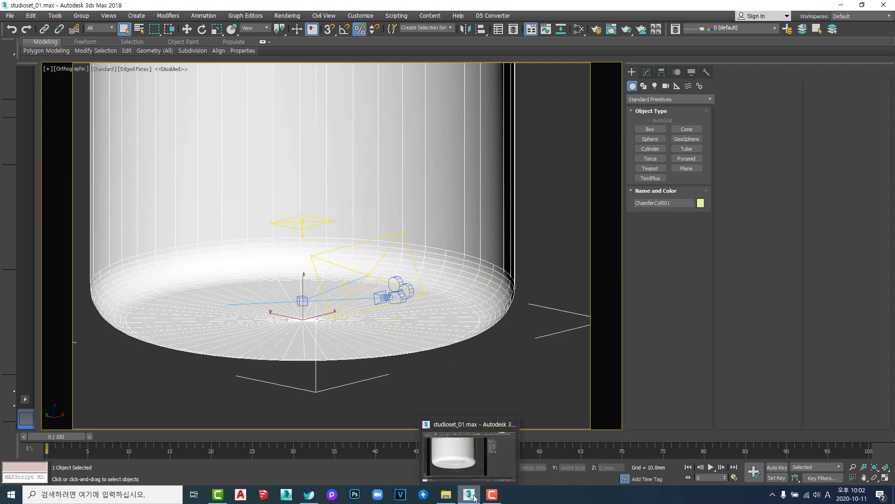
middle_drag(350, 265, 361, 270)
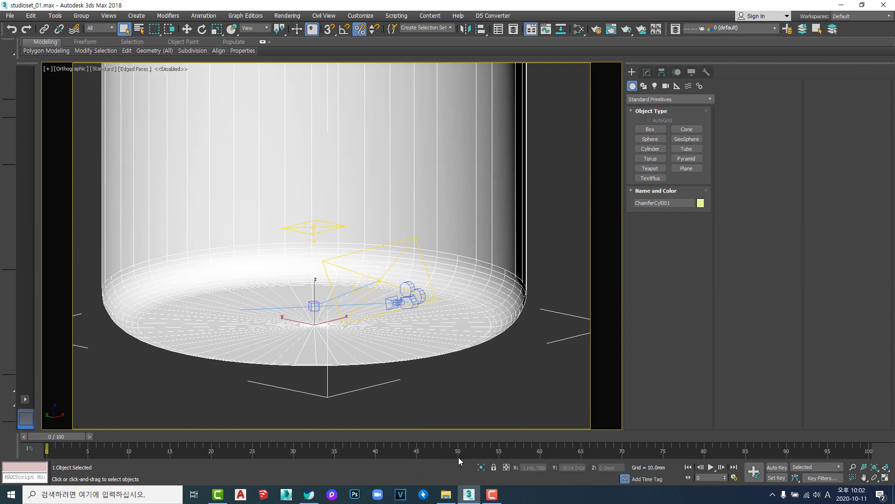
right_click(471, 495)
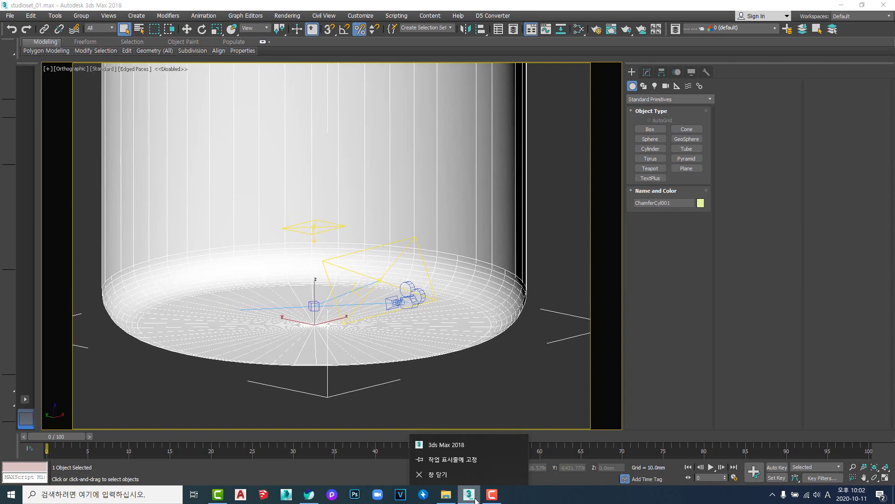
click(474, 442)
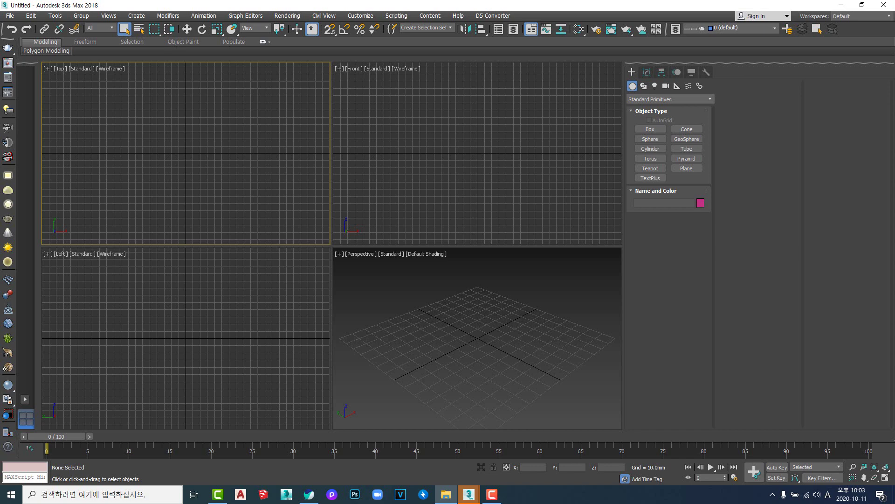
Step: Open I-WORKCHAIR.max in the new session and accept V-Ray's updated features
drag(503, 177, 434, 157)
click(446, 164)
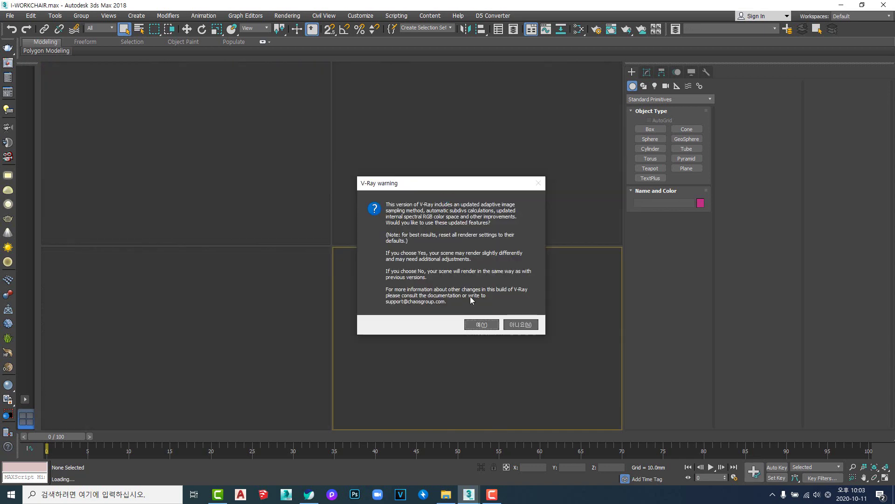
click(480, 323)
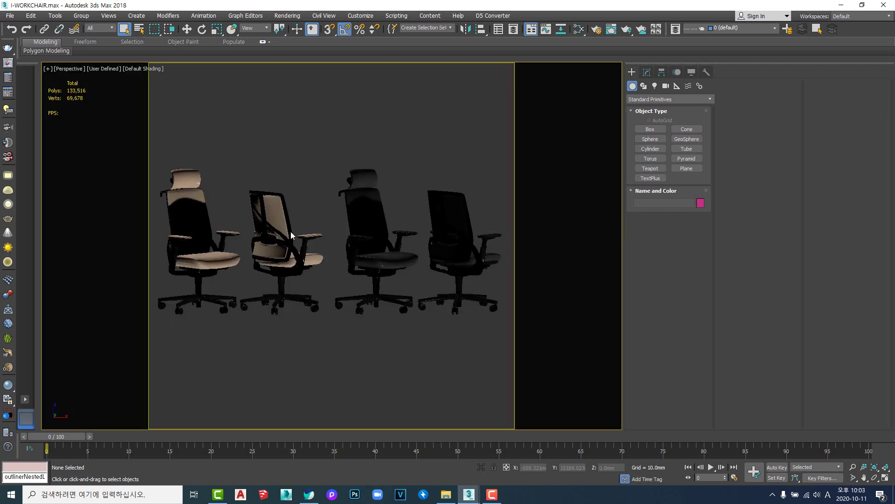
Step: Switch the perspective viewport to Standard quality and select the front-facing beige chair with the headrest
click(265, 238)
click(201, 257)
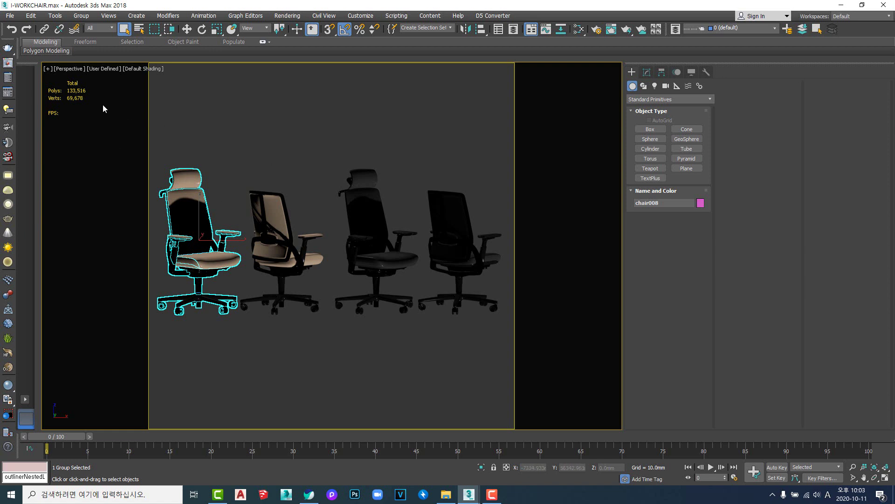
click(99, 68)
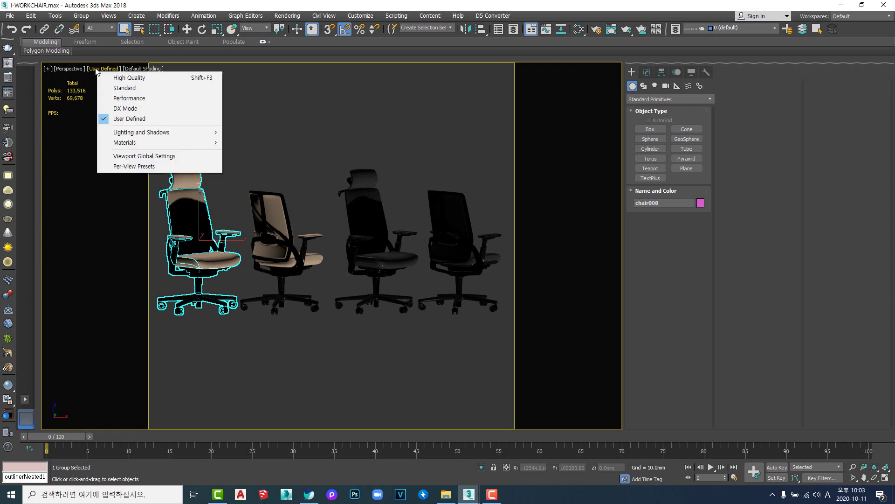
click(120, 88)
click(281, 183)
click(201, 267)
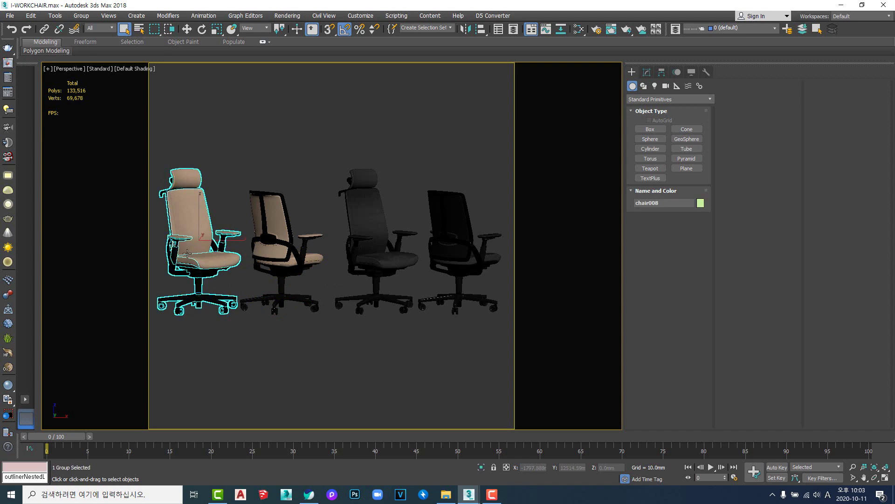
Step: Frame the selected beige chair and inspect it in an angled orthographic view
key(t)
key(z)
alt+middle_drag(381, 280, 373, 217)
scroll(371, 254, down, 5)
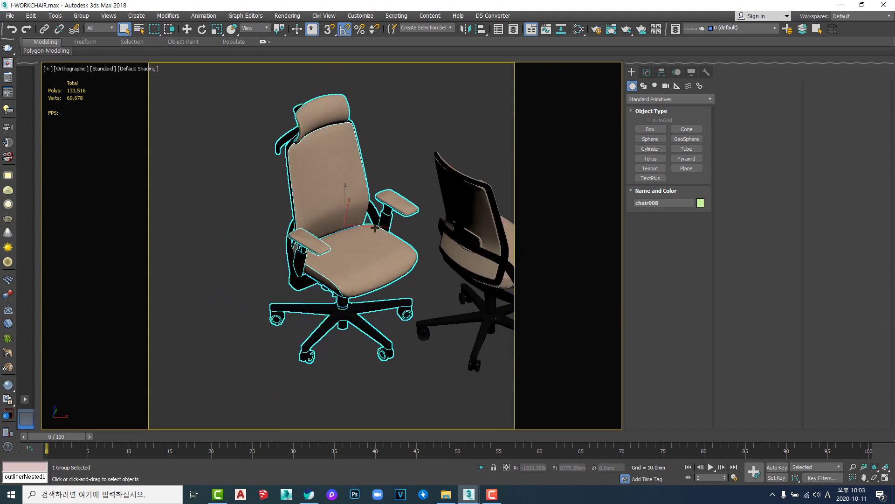
mouse_move(370, 256)
alt+middle_down()
mouse_move(363, 243)
mouse_move(380, 242)
alt+middle_up()
scroll(366, 239, up, 5)
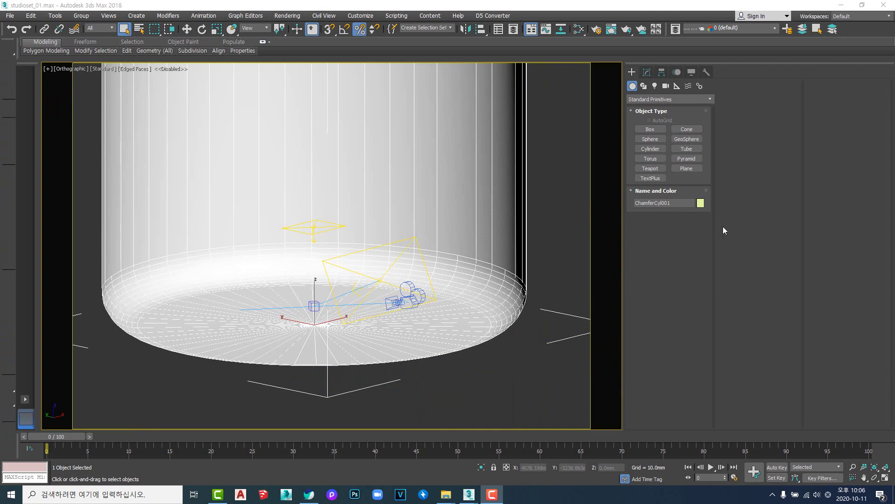
Step: Switch from the studio scene to the I-WORKCHAIR scene, inspect the selected chair, and close the Copitor v3 window
click(469, 494)
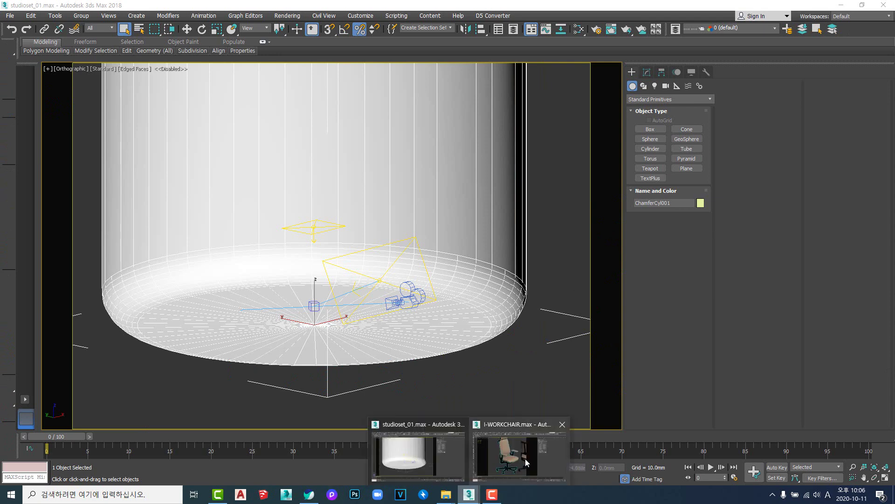
click(525, 458)
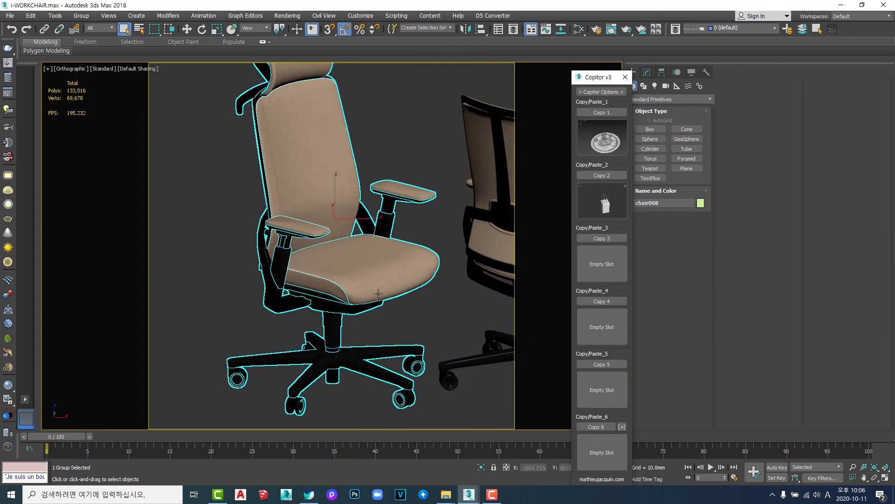
scroll(353, 286, down, 3)
alt+middle_drag(353, 286, 408, 242)
key(t)
scroll(351, 292, up, 3)
scroll(340, 268, down, 3)
scroll(402, 239, up, 3)
middle_drag(386, 297, 396, 250)
click(625, 76)
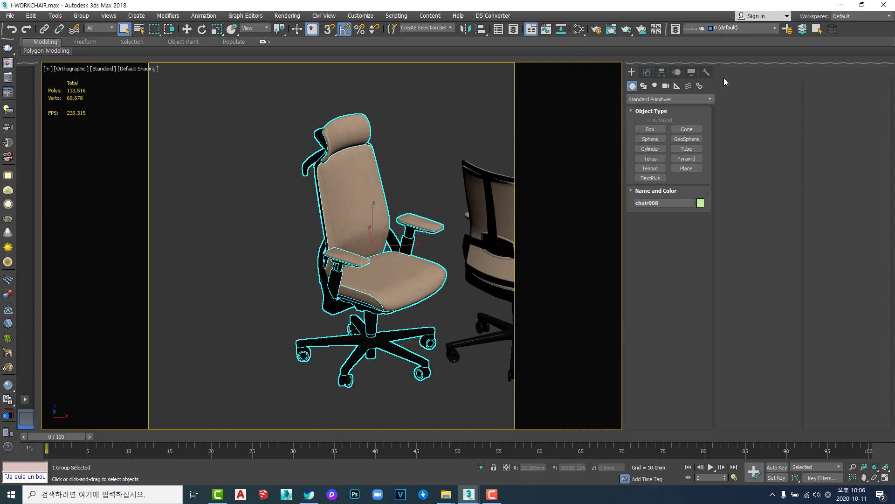
Step: Review the chair scene's texture paths in the Bitmap/Photometric Path Editor, excluding the Material Editor, and select all listed paths before closing it
click(707, 72)
click(668, 127)
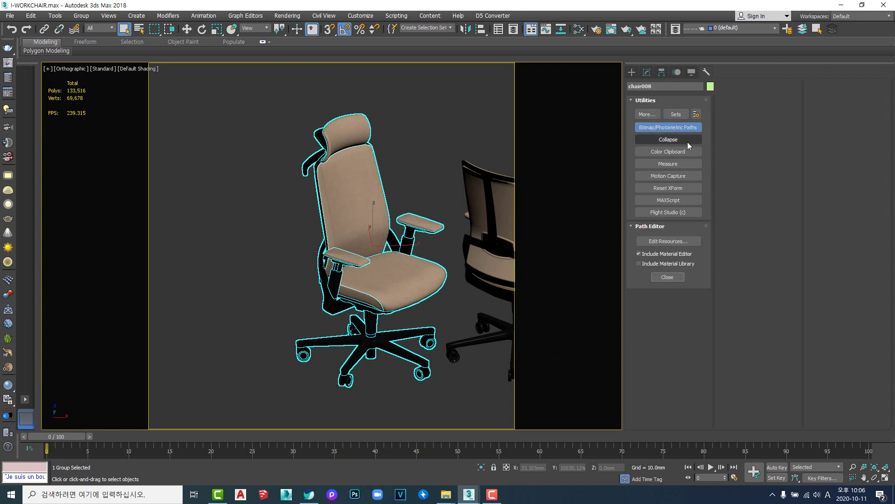
click(661, 252)
click(665, 239)
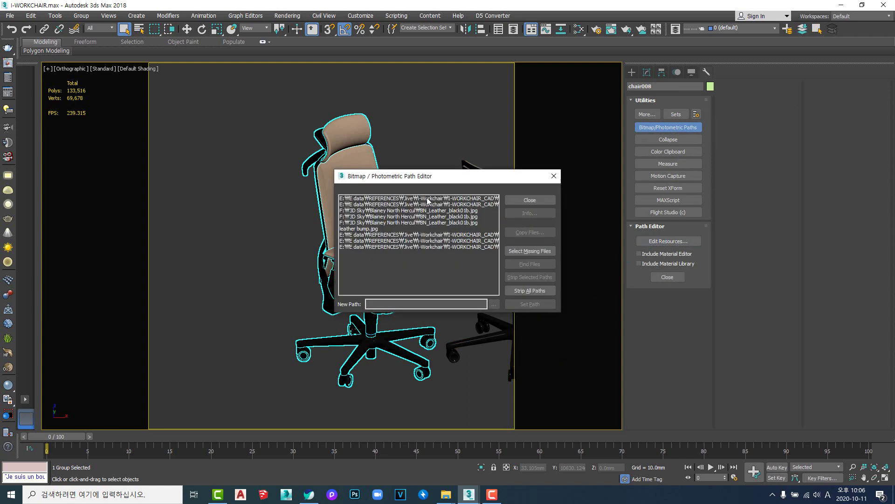
drag(427, 199, 428, 250)
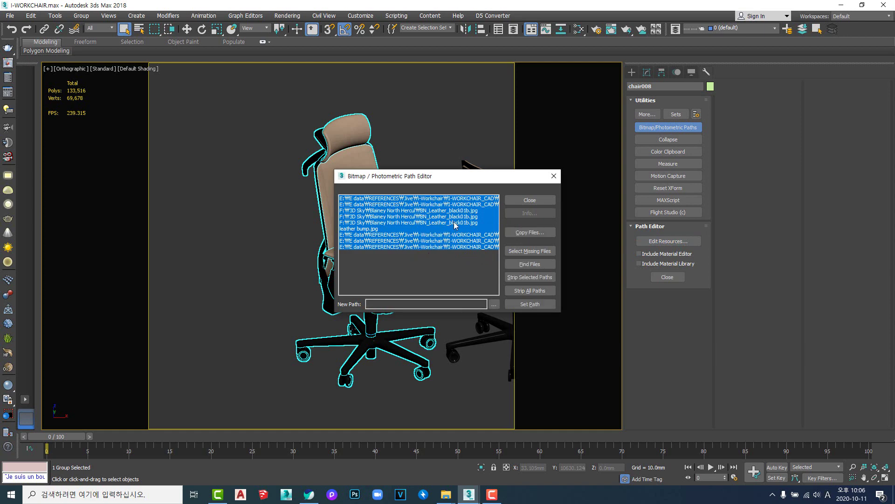
click(530, 199)
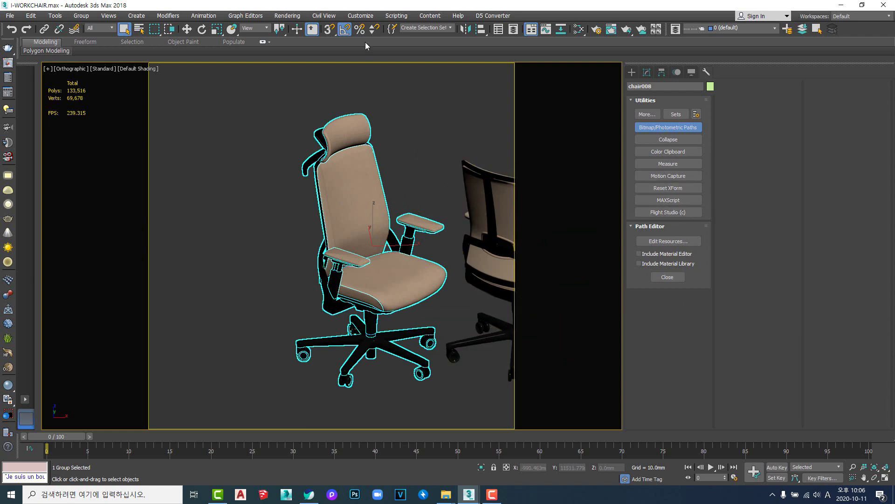
Step: Create a new custom toolbar named yjj in the user interface customization
click(360, 17)
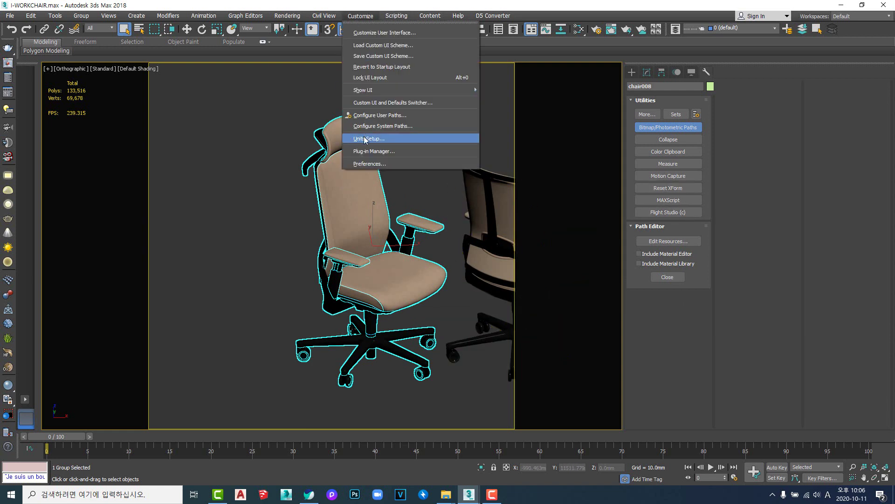
click(384, 34)
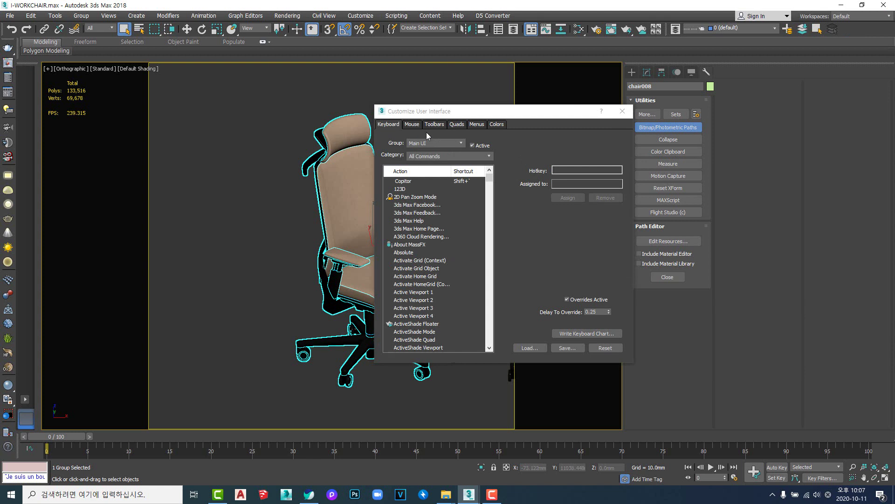
click(435, 125)
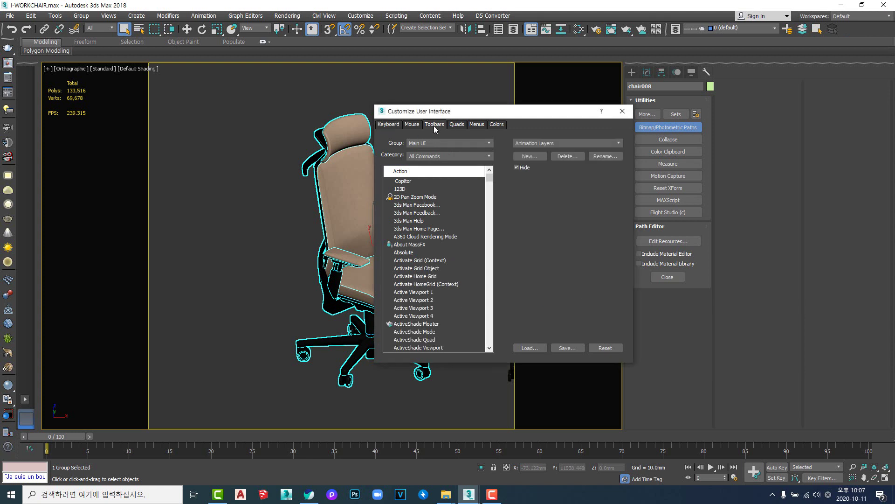
click(531, 156)
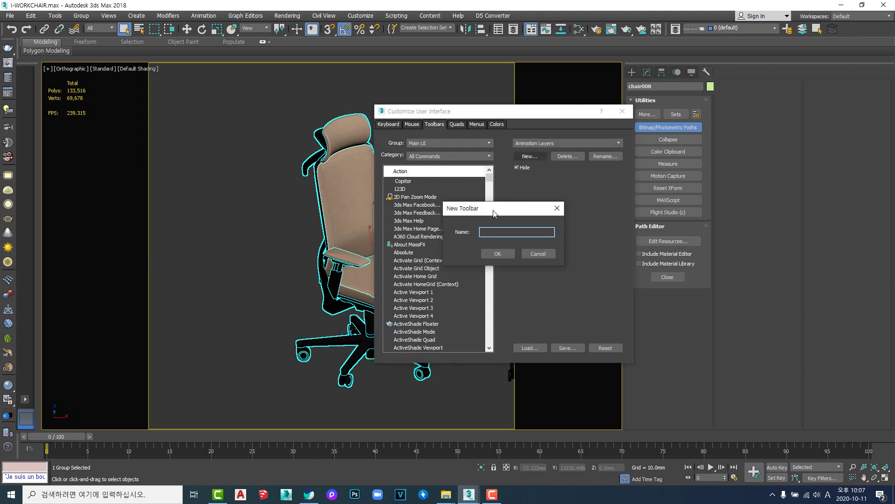
drag(493, 210, 415, 189)
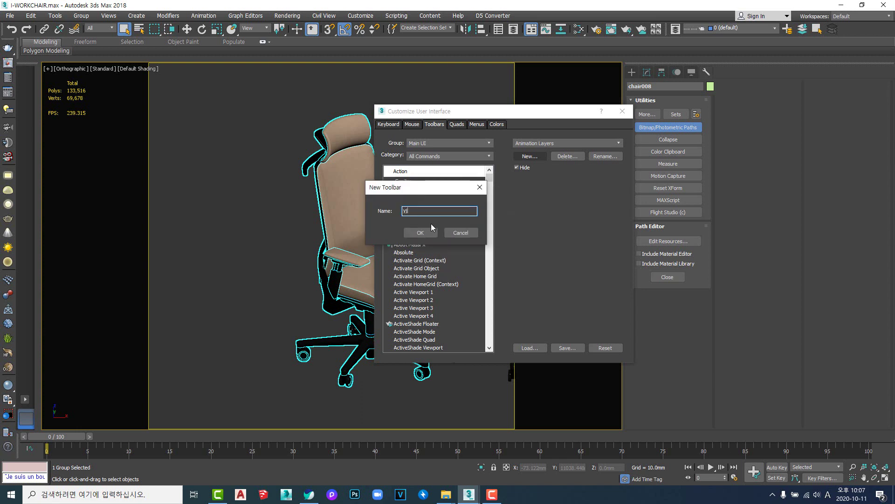
click(426, 234)
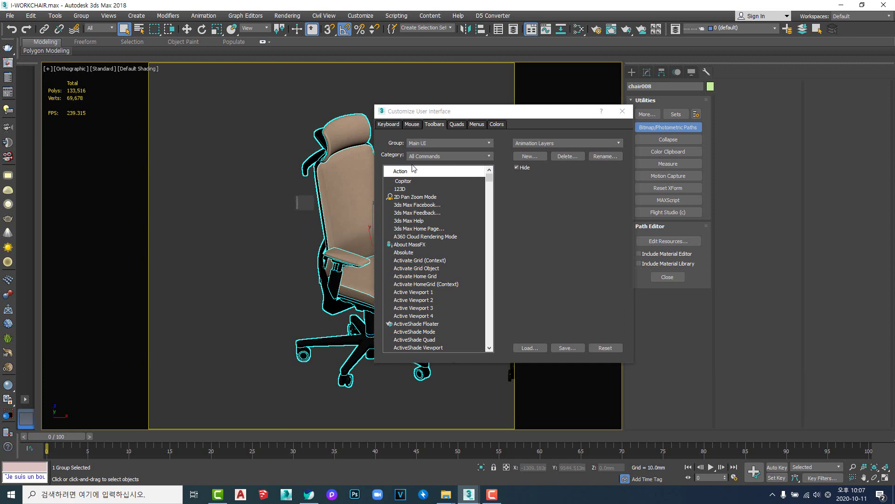
Step: Search the All Commands action list for the Collect Asset script, looking around the entries starting with X
scroll(429, 263, down, 15)
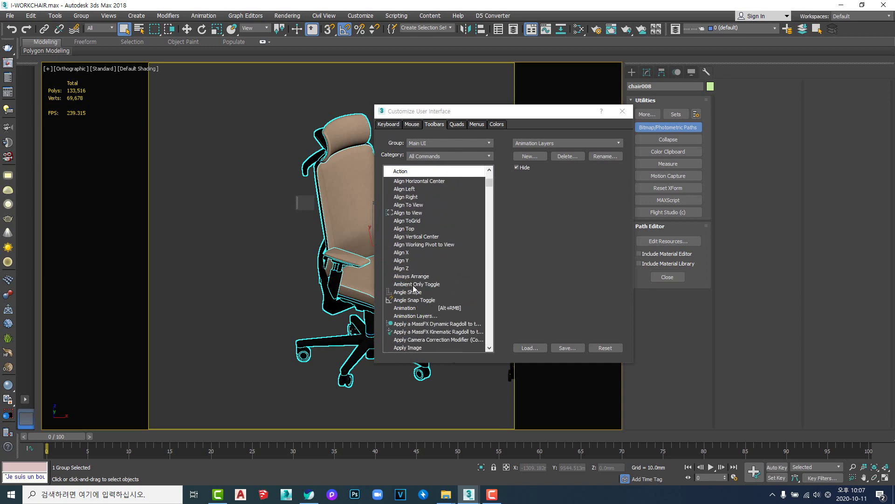
click(414, 285)
key(x)
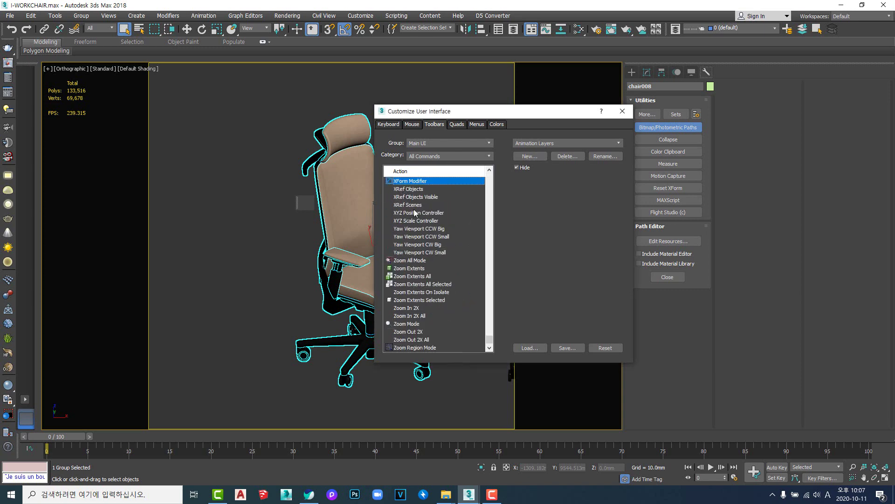
scroll(425, 269, down, 1)
scroll(424, 269, up, 4)
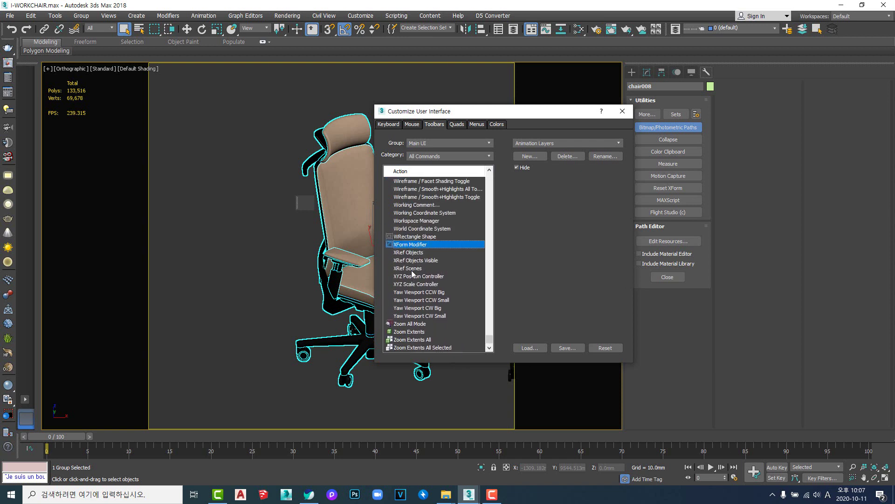
scroll(413, 273, down, 4)
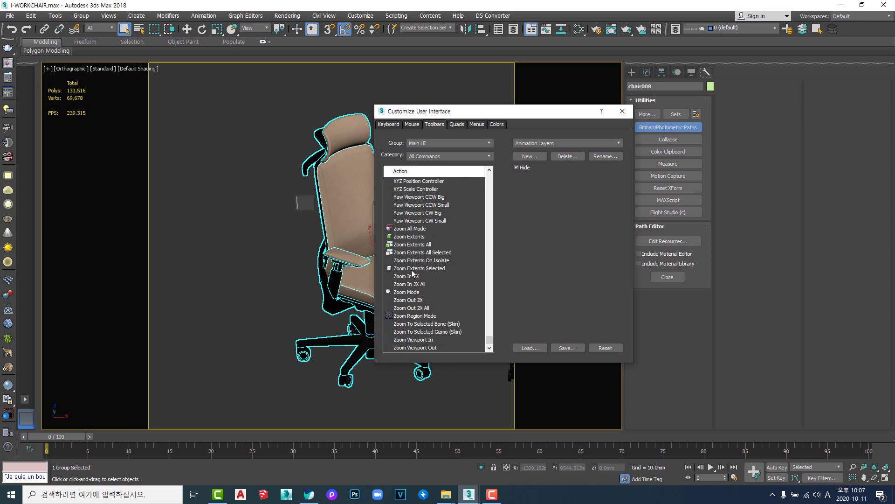
scroll(413, 273, up, 7)
click(407, 220)
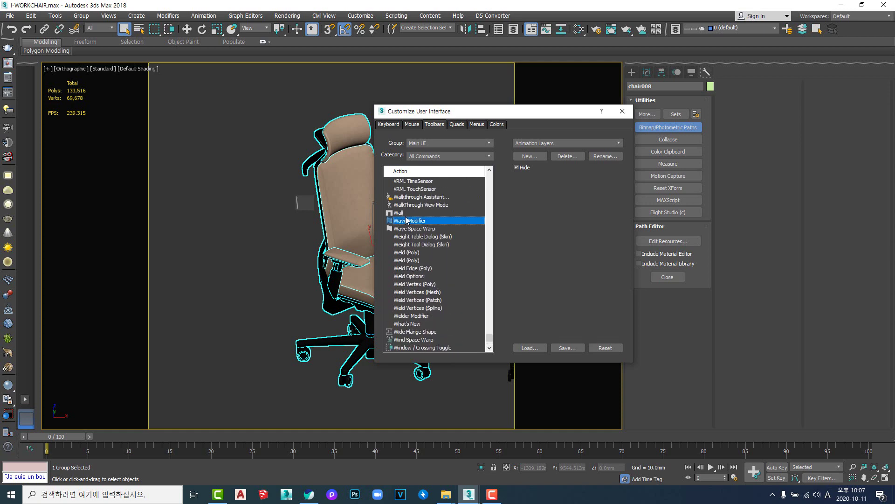
key(x)
scroll(410, 229, up, 4)
scroll(412, 233, up, 5)
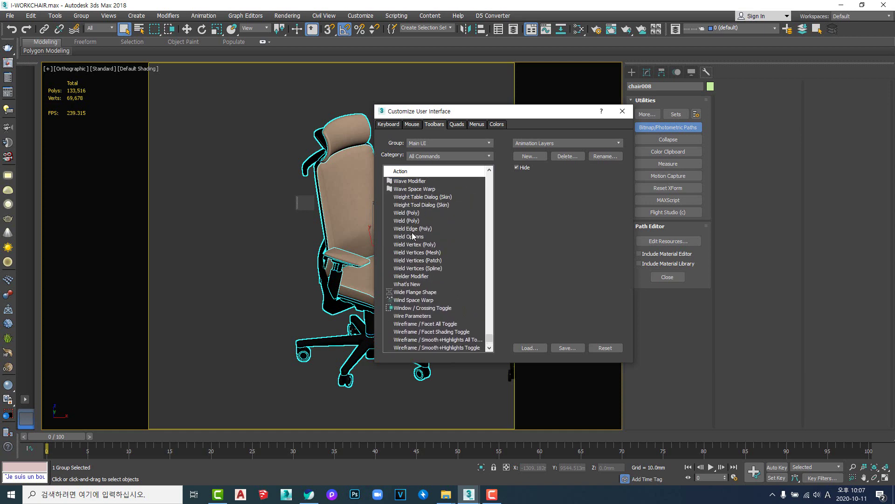
scroll(412, 235, up, 15)
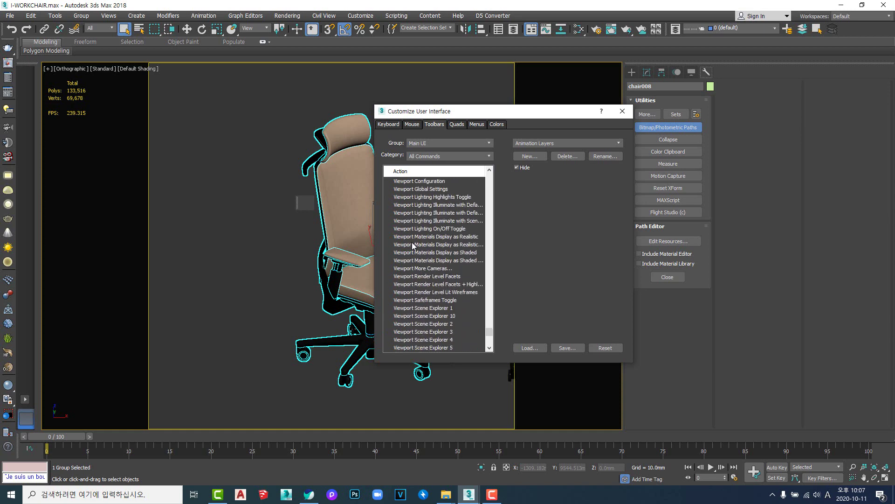
scroll(412, 245, up, 8)
Step: Add the Collect Aasset 2 action from the Xiruim category to the new floating toolbar
click(462, 155)
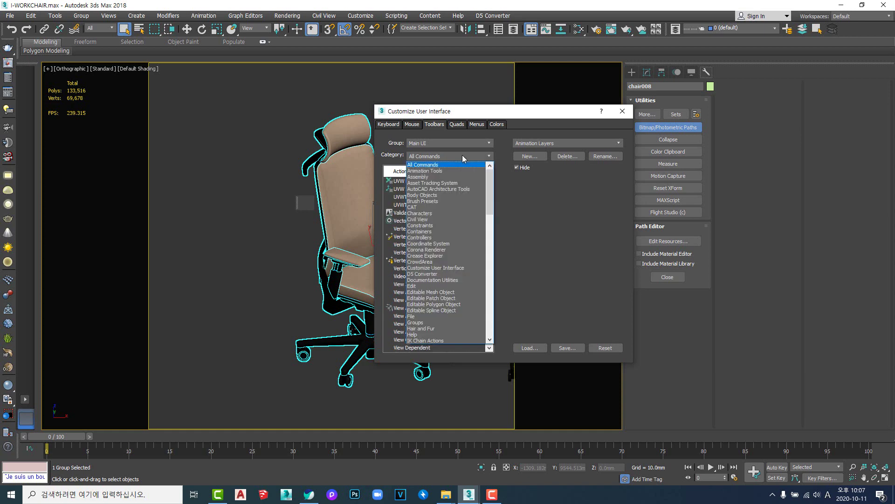
scroll(439, 317, down, 9)
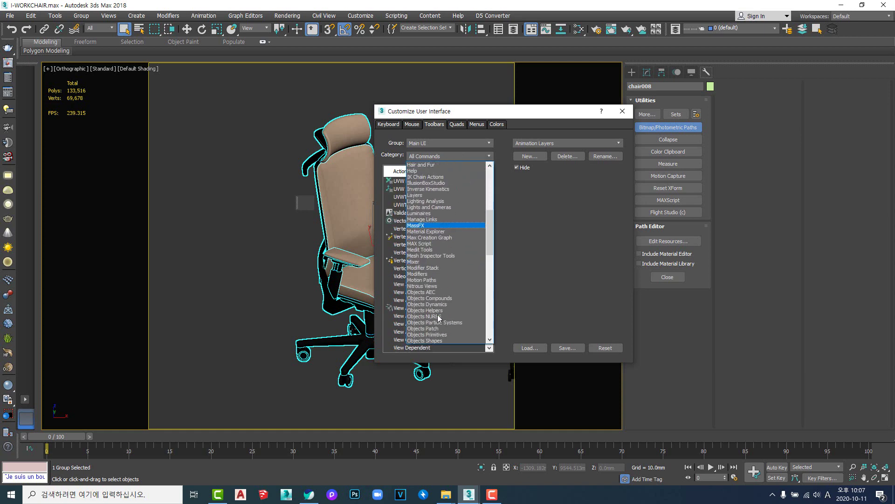
scroll(439, 317, down, 12)
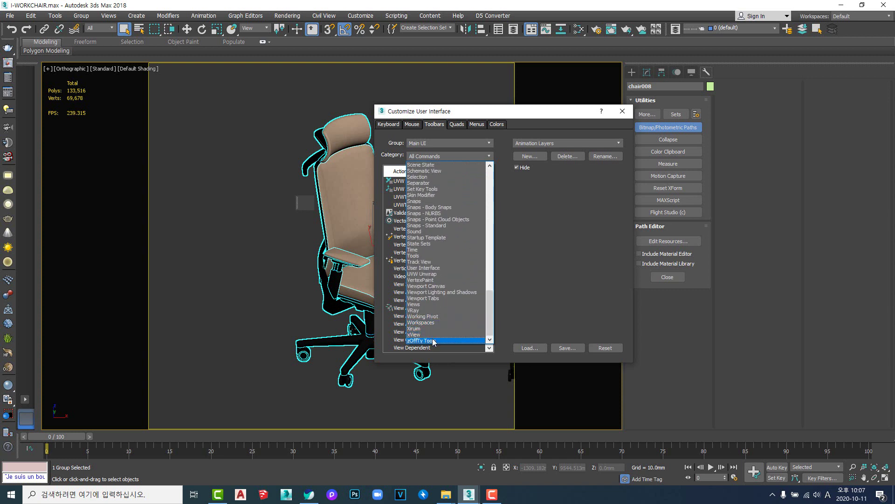
click(428, 328)
click(421, 182)
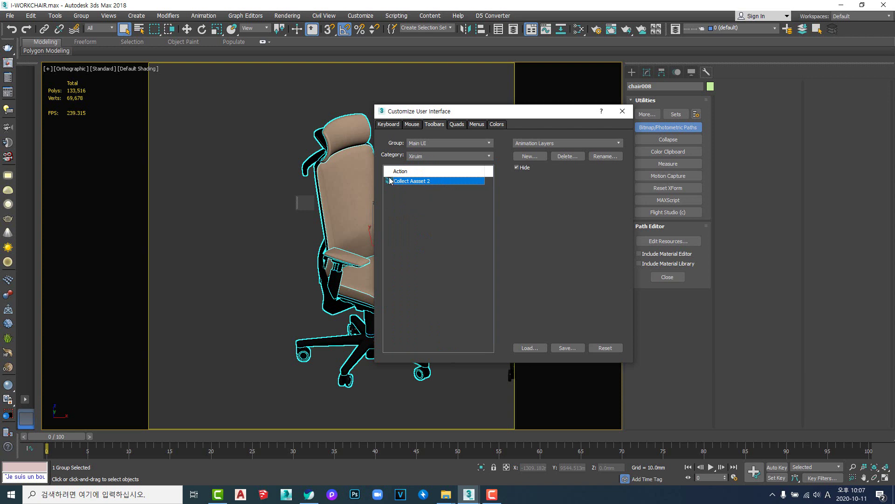
drag(414, 186, 306, 204)
drag(298, 203, 235, 160)
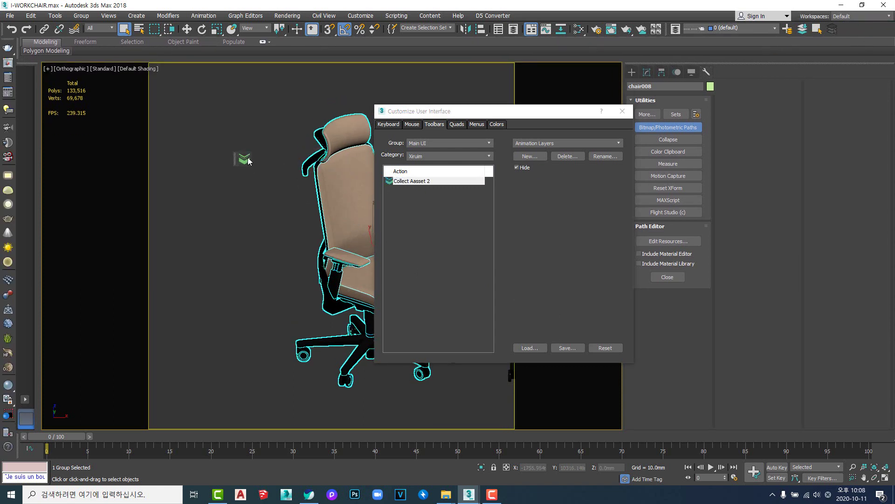
Step: Close the interface customization and dock the Collect Asset toolbar at the end of the main toolbar row
right_click(245, 159)
click(235, 173)
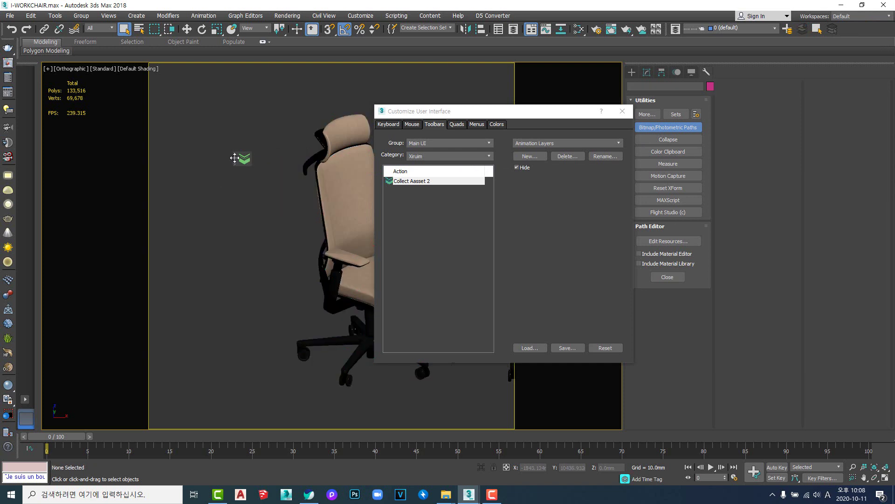
drag(236, 158, 331, 117)
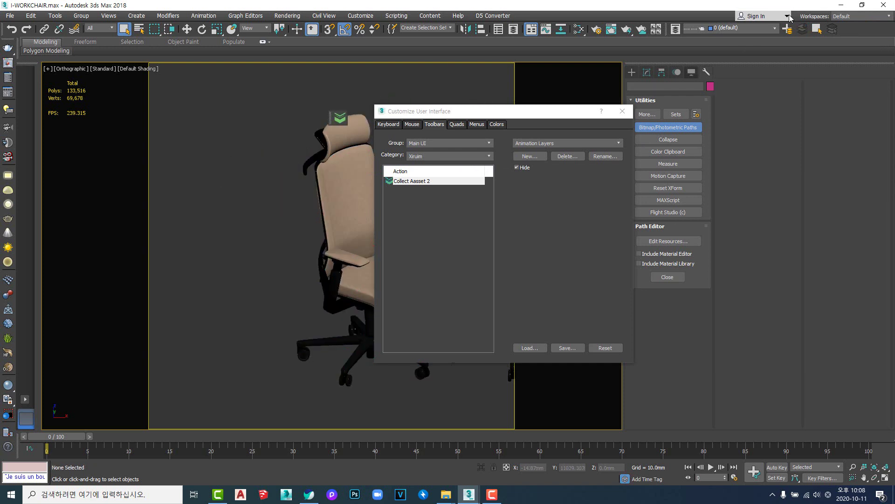
right_click(861, 32)
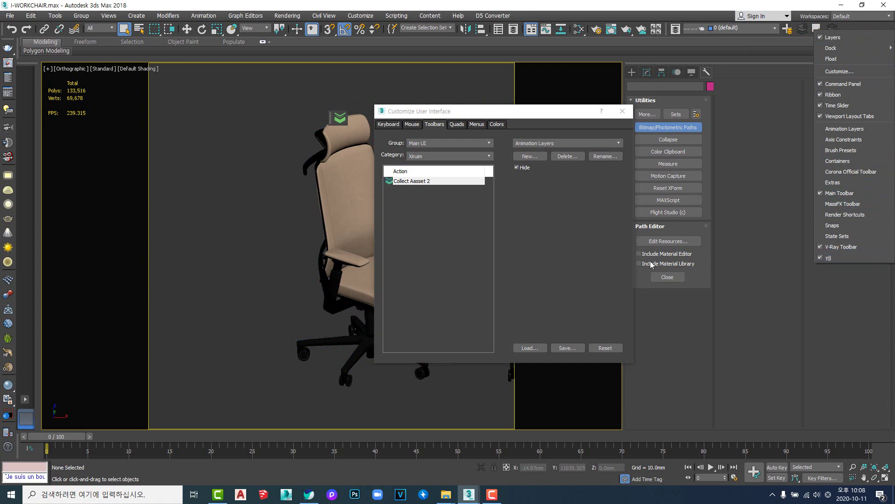
click(539, 241)
click(626, 114)
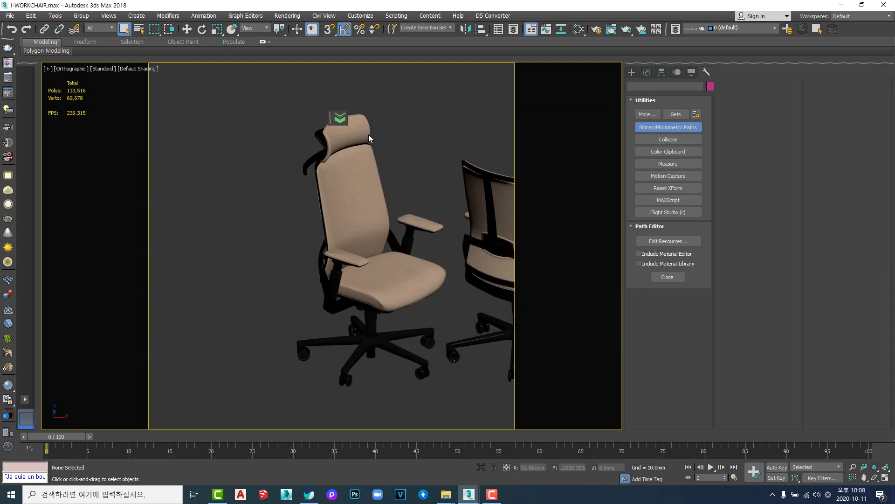
drag(330, 116, 854, 31)
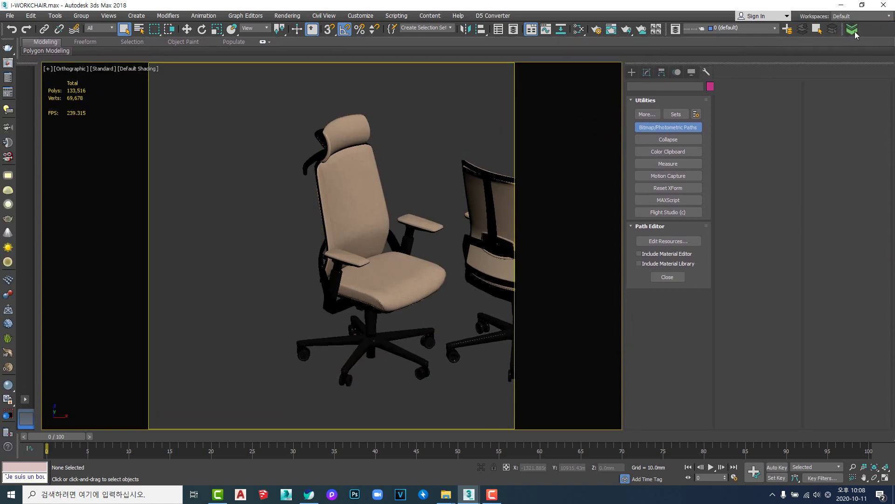
Step: Launch Collect Asset, place its window beside the model, and select the chair with the headrest
click(855, 31)
drag(205, 80, 635, 85)
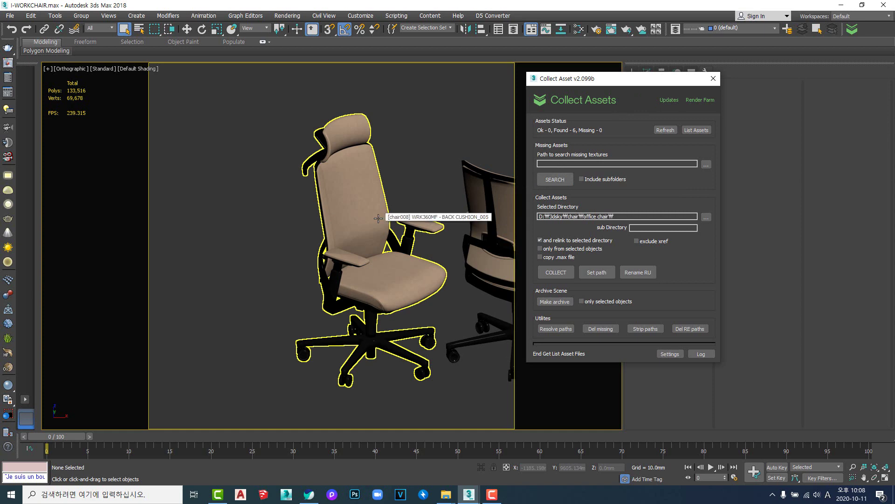
click(364, 239)
scroll(358, 222, up, 1)
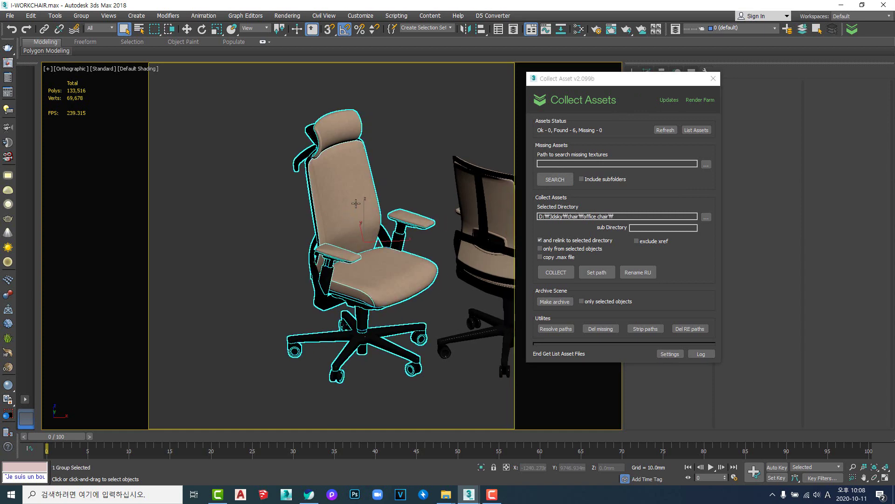
scroll(355, 205, up, 3)
scroll(356, 204, down, 2)
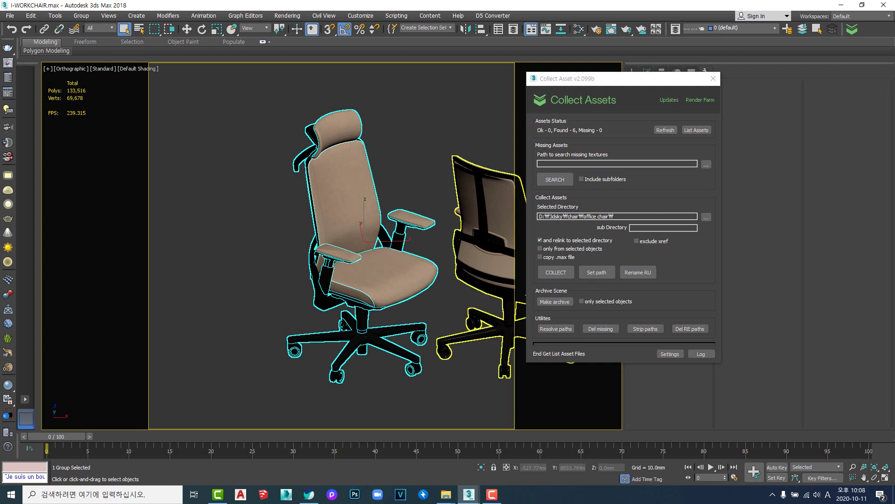
Step: Switch to File Explorer and review the contents of the office chair and sofa folders in the 3dsky library
key(alt+Tab)
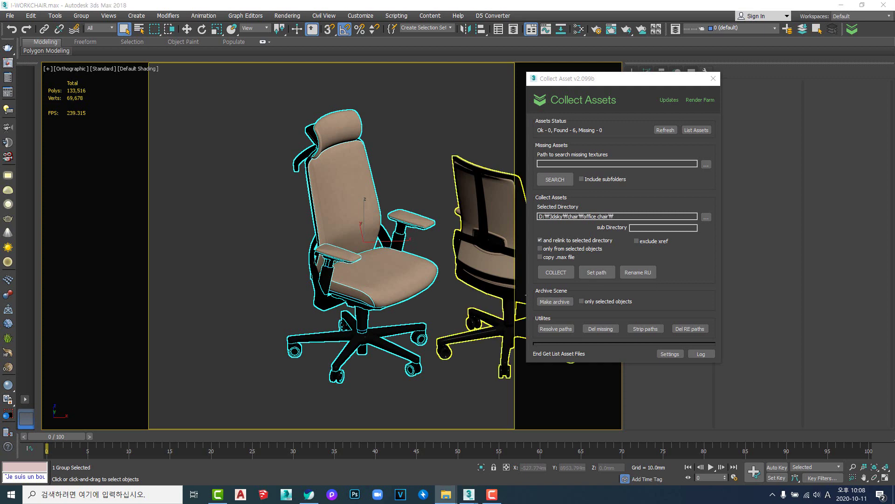
drag(894, 79, 641, 69)
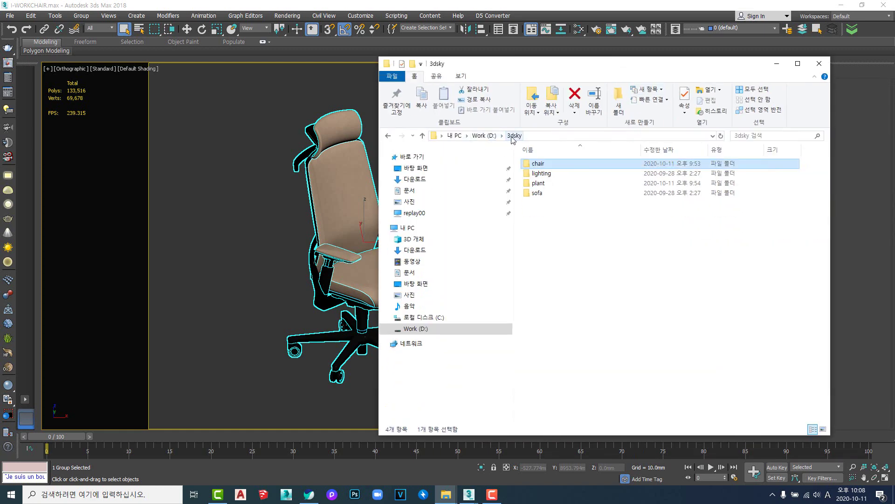
double_click(537, 164)
double_click(542, 185)
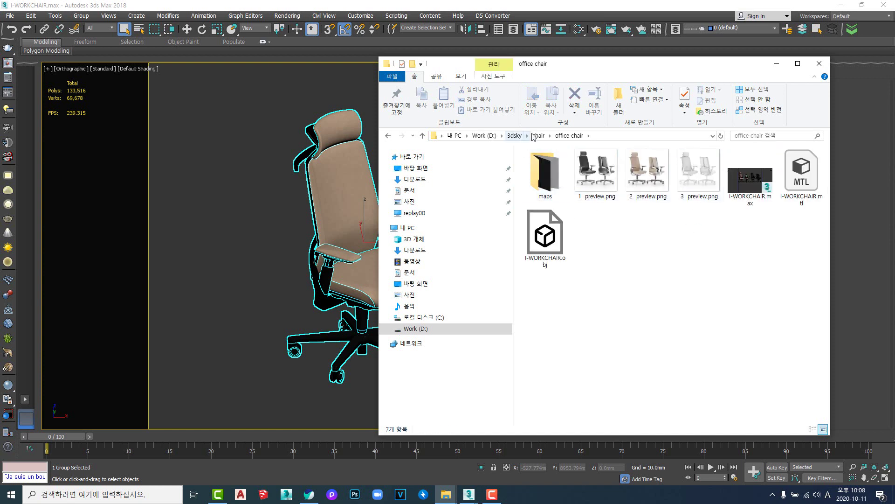
click(515, 136)
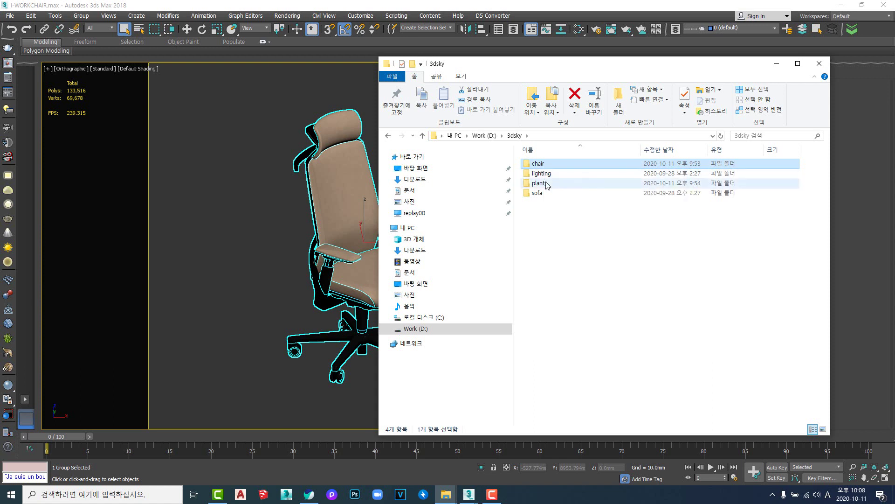
double_click(538, 193)
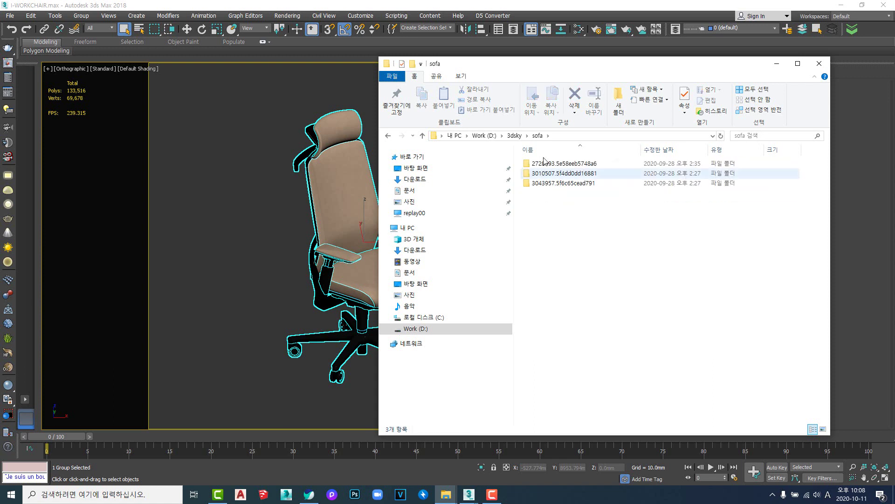
click(514, 136)
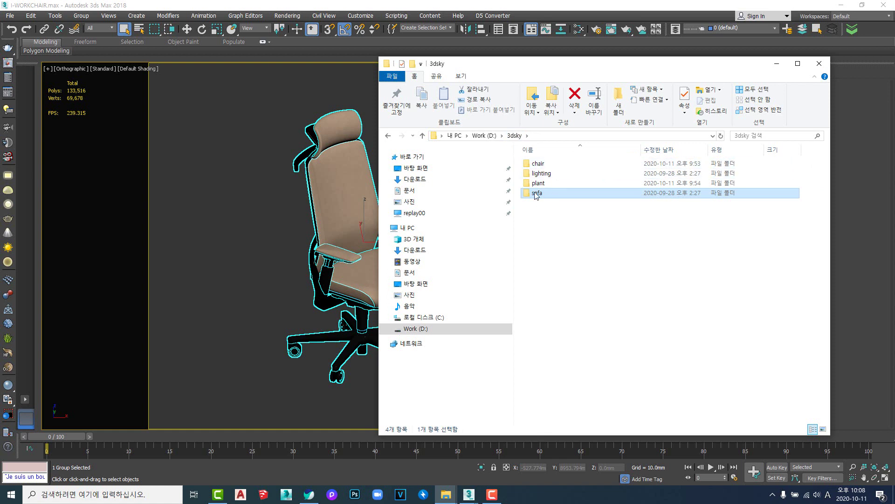
Step: Examine the texture files in the office chair's maps folder, and move the folder window out of the way
double_click(538, 163)
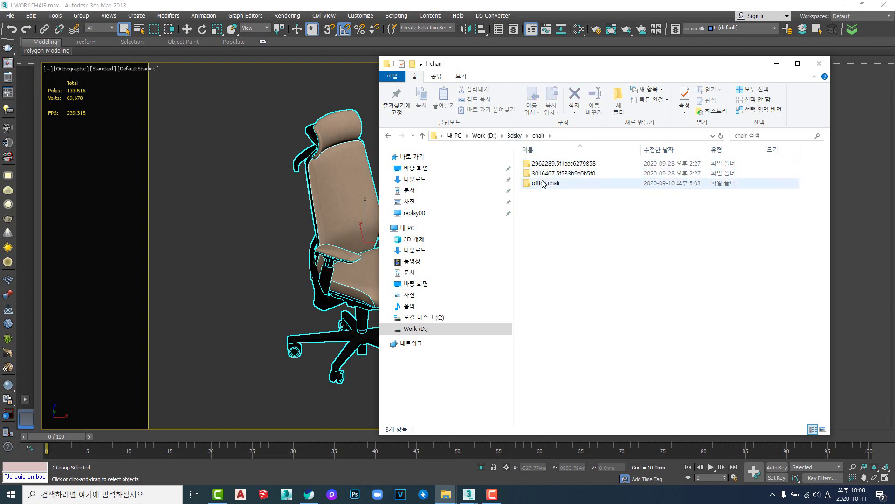
double_click(542, 183)
double_click(543, 182)
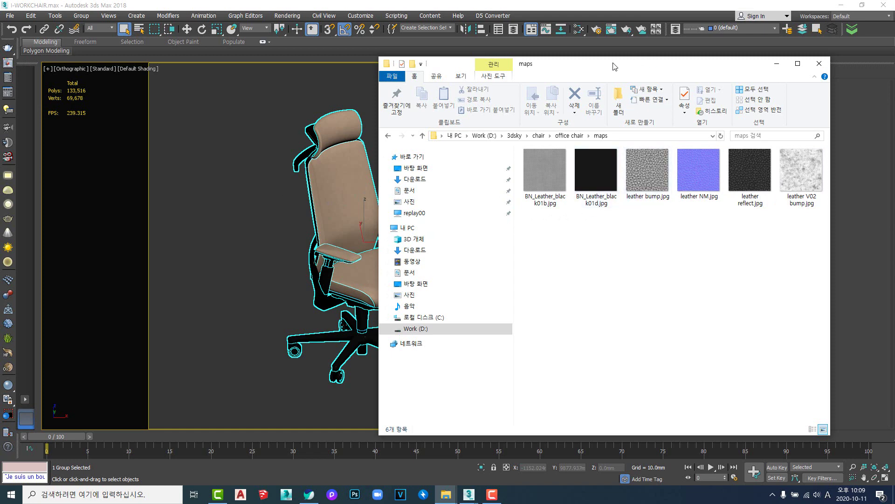
drag(613, 64, 894, 64)
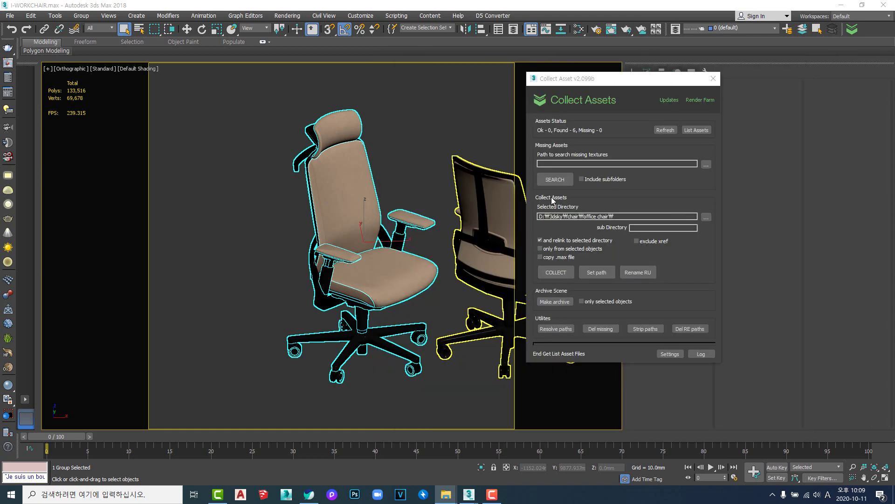
Step: Set the missing-texture search path to the 3dsky folder on drive D with subfolders included
click(582, 180)
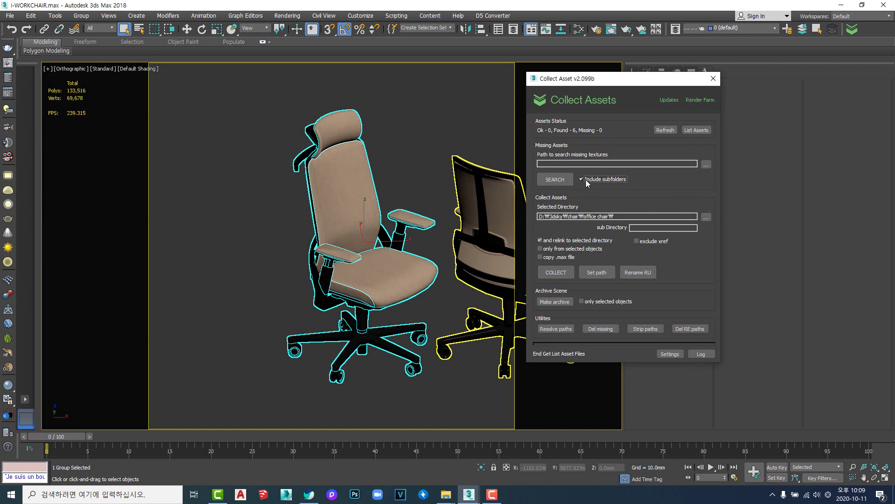
click(706, 165)
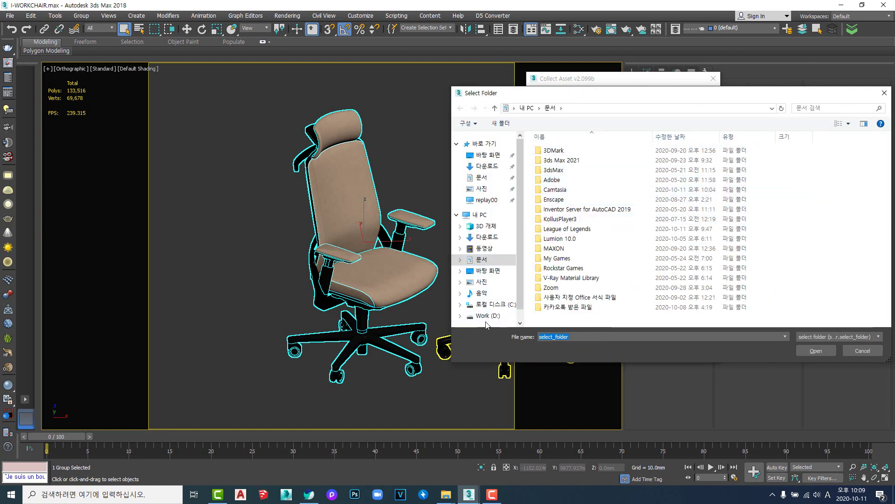
click(486, 319)
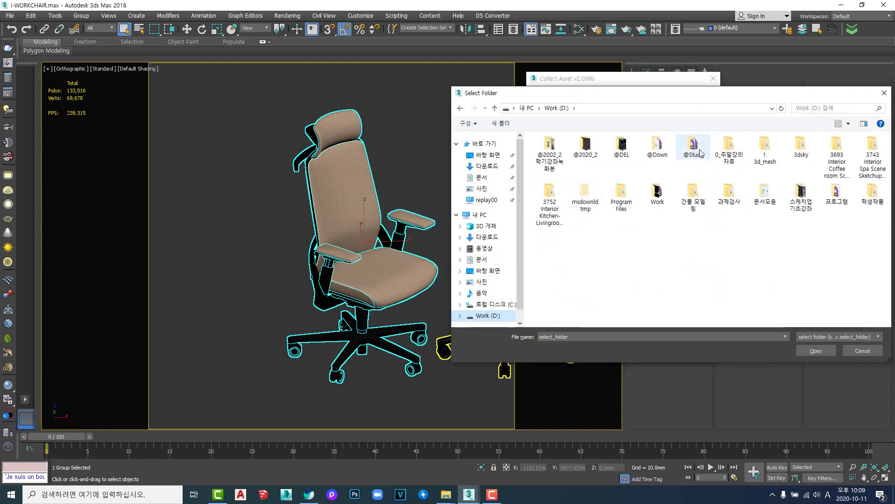
click(801, 146)
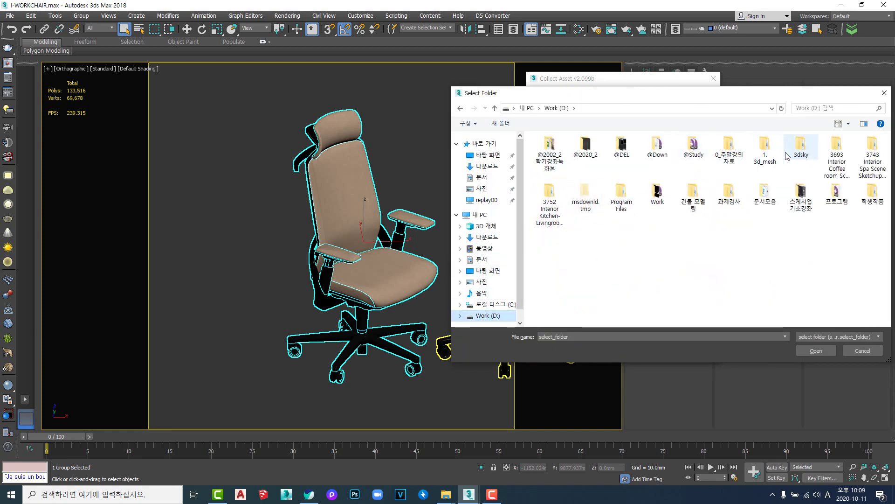
click(816, 350)
click(813, 350)
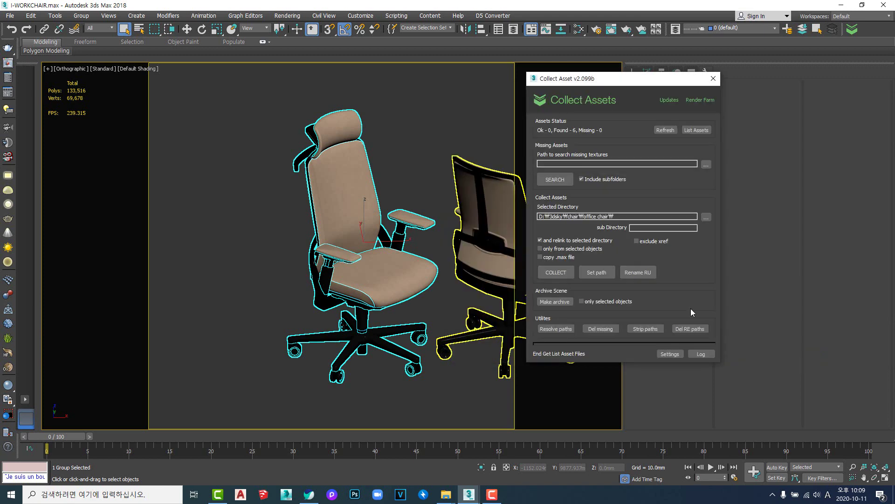
Step: Run the search for missing textures and move the Collect Asset window over the viewport to uncover the command panel
click(565, 181)
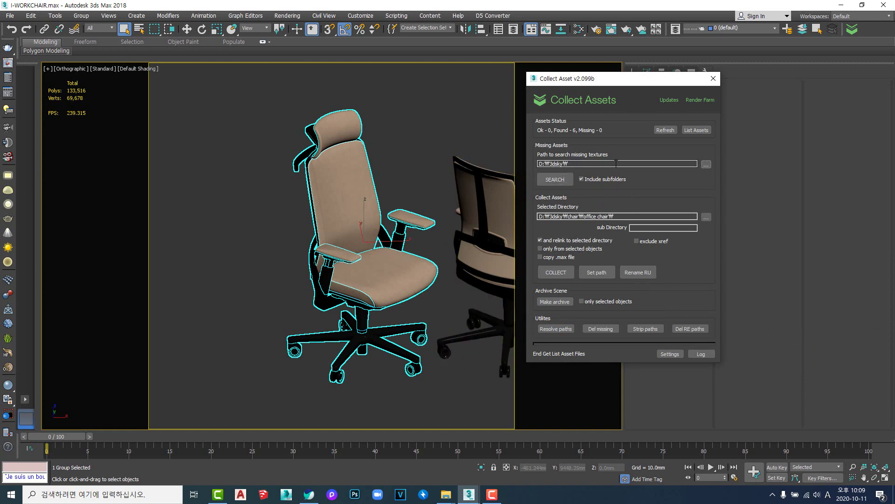
click(552, 179)
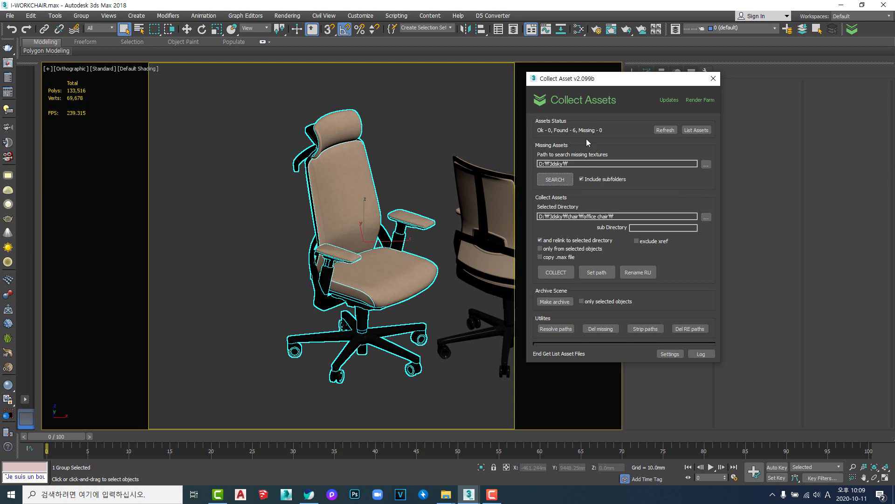
drag(613, 80, 490, 73)
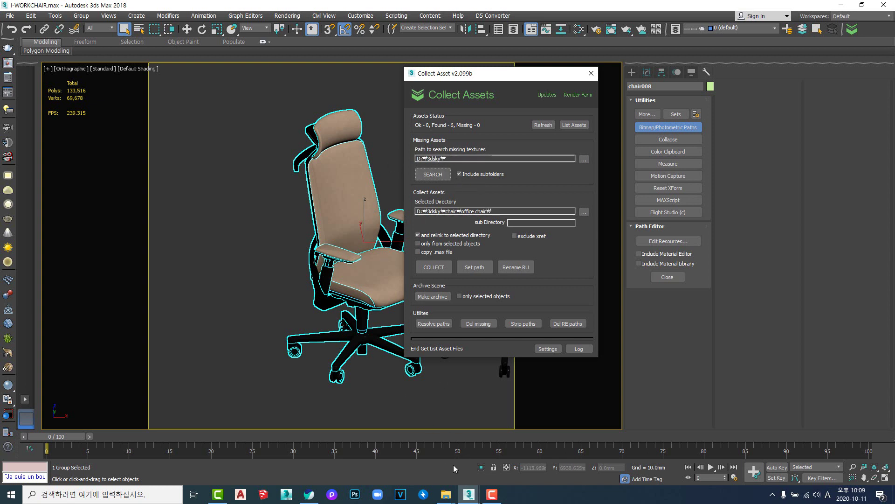
Step: Switch to the studioset_01.max scene and examine the studio cylinder with its camera and lights
mouse_move(468, 494)
click(404, 461)
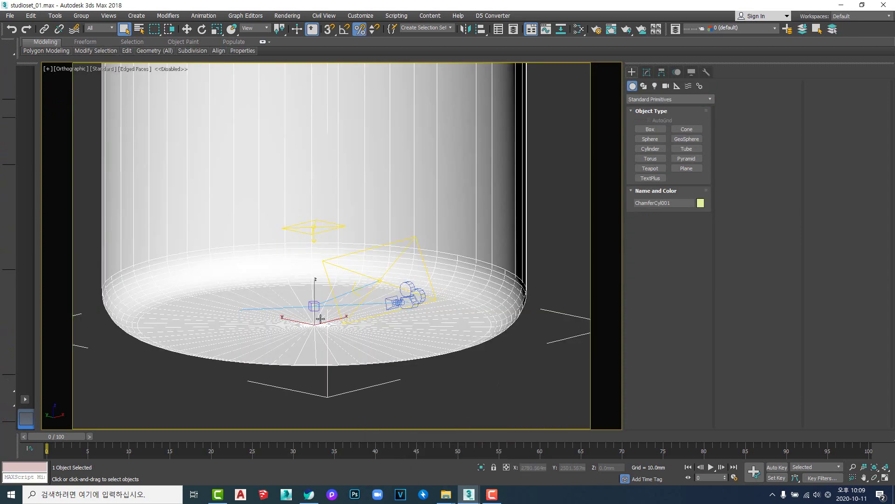
middle_drag(303, 302, 357, 289)
scroll(331, 311, down, 3)
scroll(318, 341, up, 3)
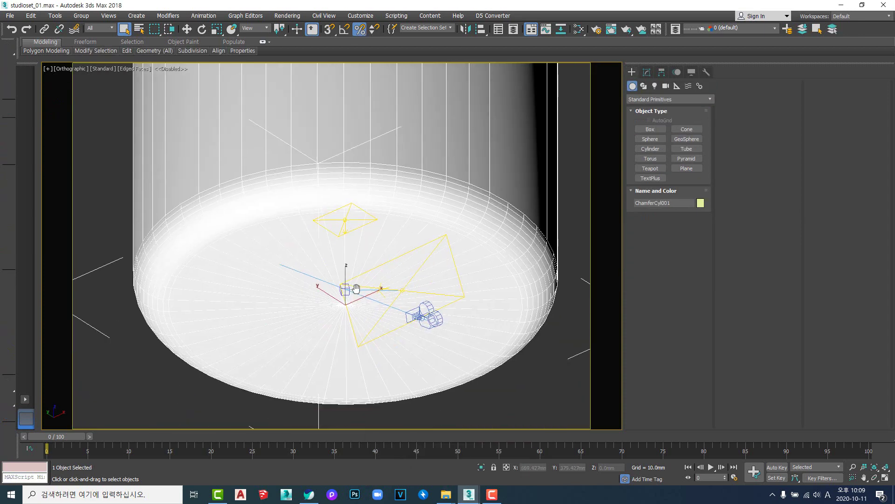
middle_drag(345, 263, 344, 284)
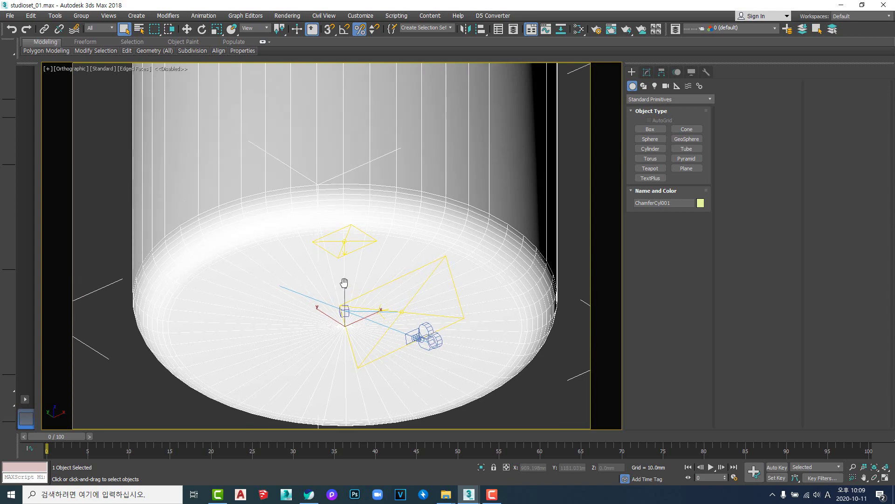
scroll(344, 284, down, 1)
scroll(473, 196, down, 2)
middle_drag(418, 224, 415, 244)
scroll(414, 247, up, 2)
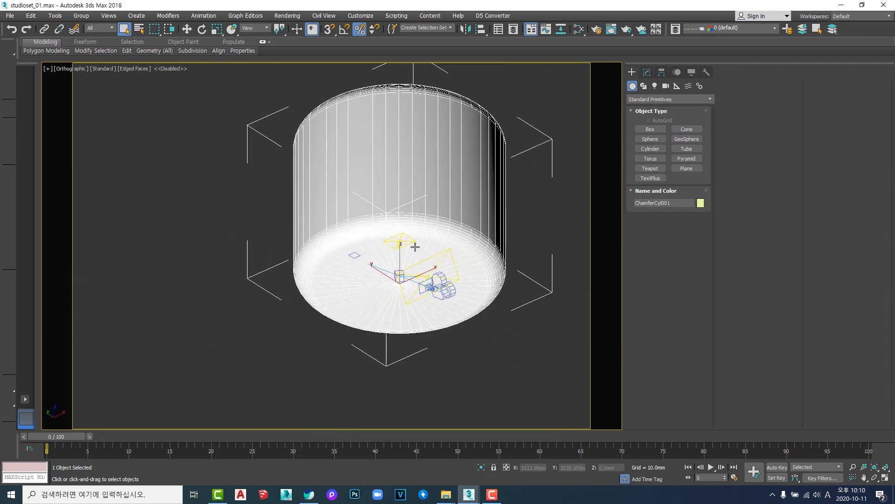
middle_drag(411, 196, 389, 228)
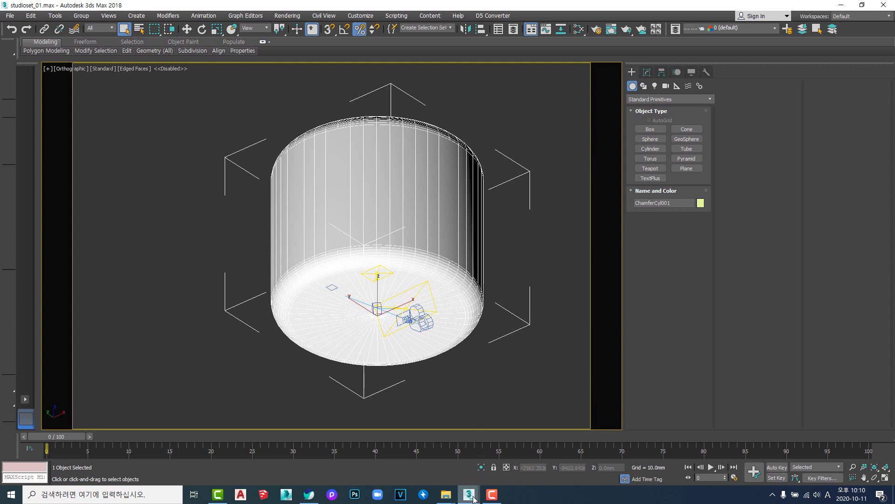
Step: Compare the I-WORKCHAIR.max and studioset_01.max scenes, finishing in the work chair scene
mouse_move(469, 494)
click(497, 459)
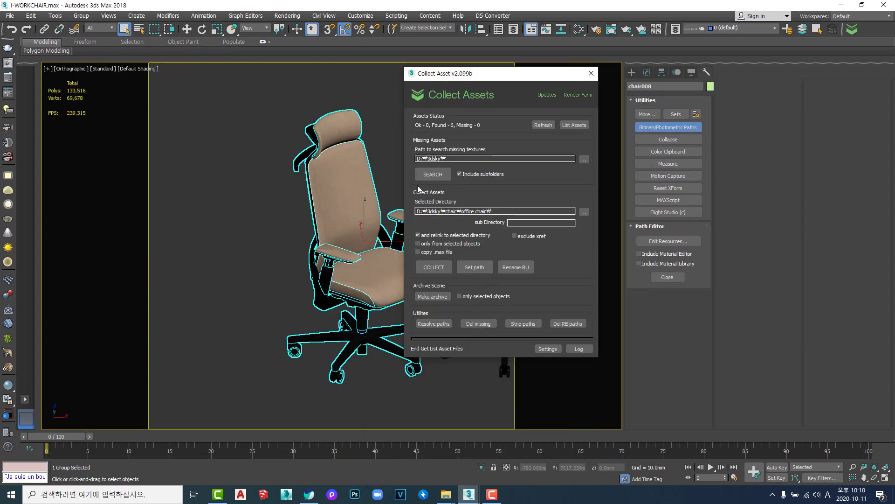
middle_drag(369, 291, 338, 287)
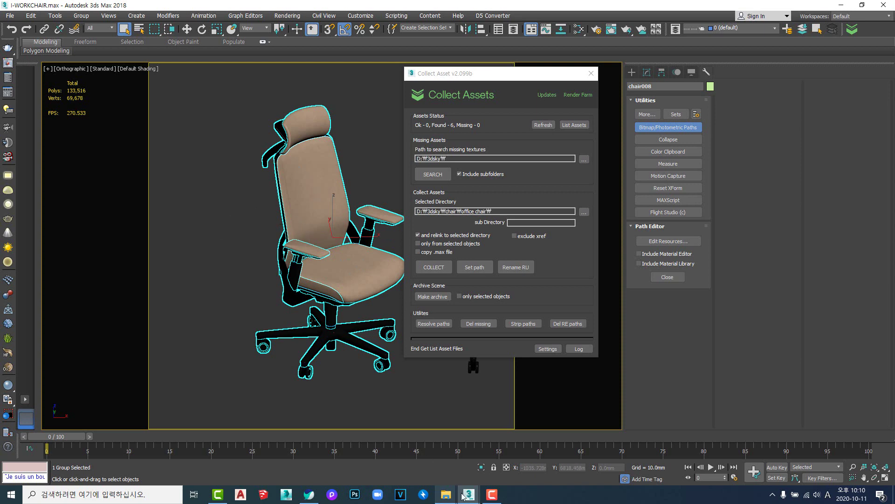
mouse_move(469, 494)
click(421, 460)
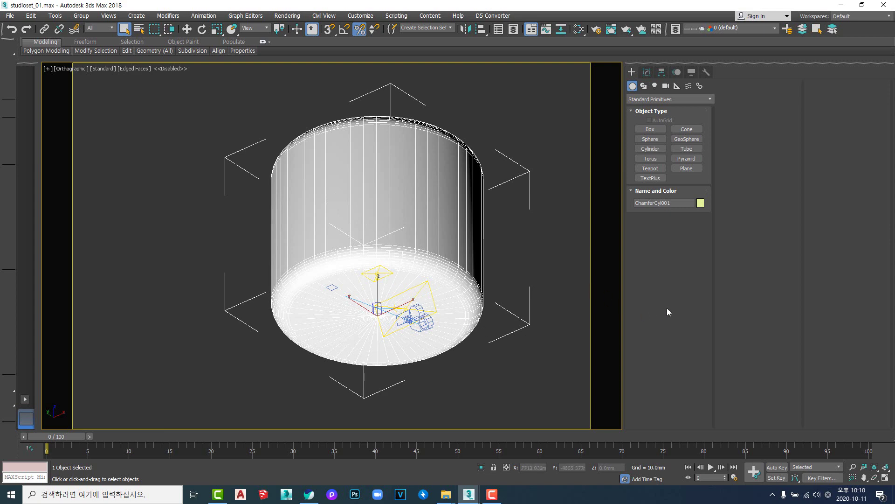
mouse_move(468, 494)
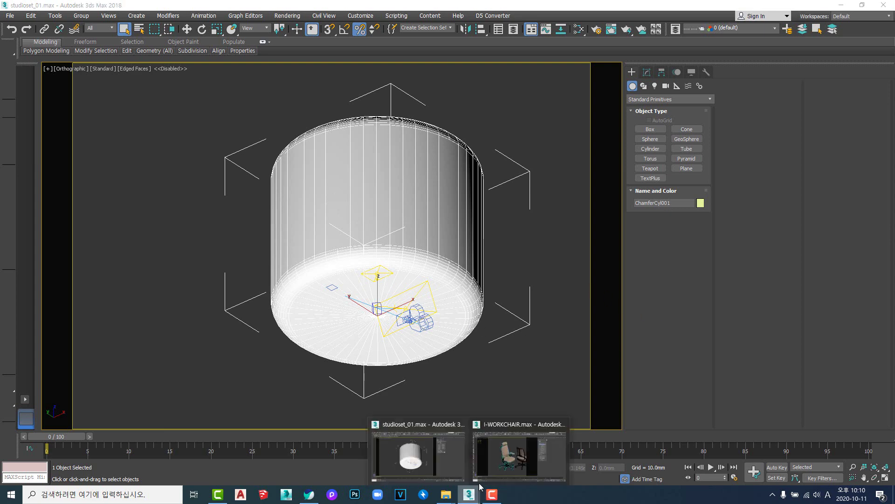
click(520, 455)
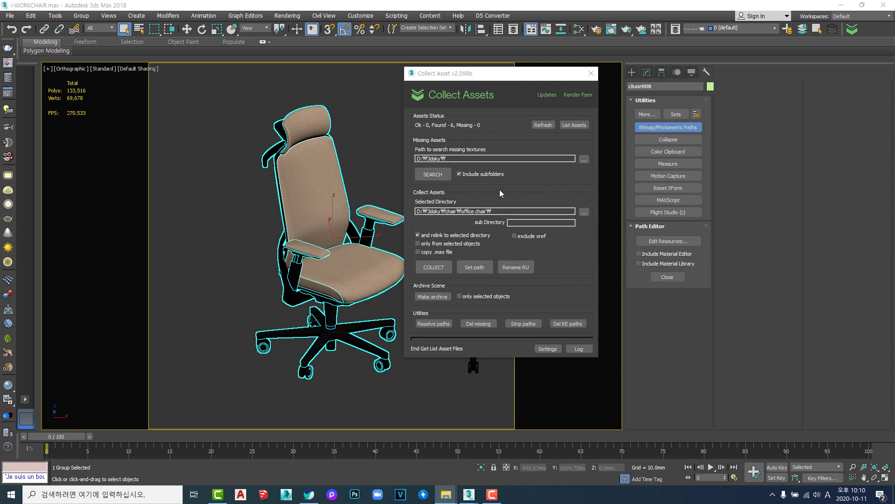
Step: Set the Collect Assets target directory to the studioset folder inside Work on drive D
click(583, 211)
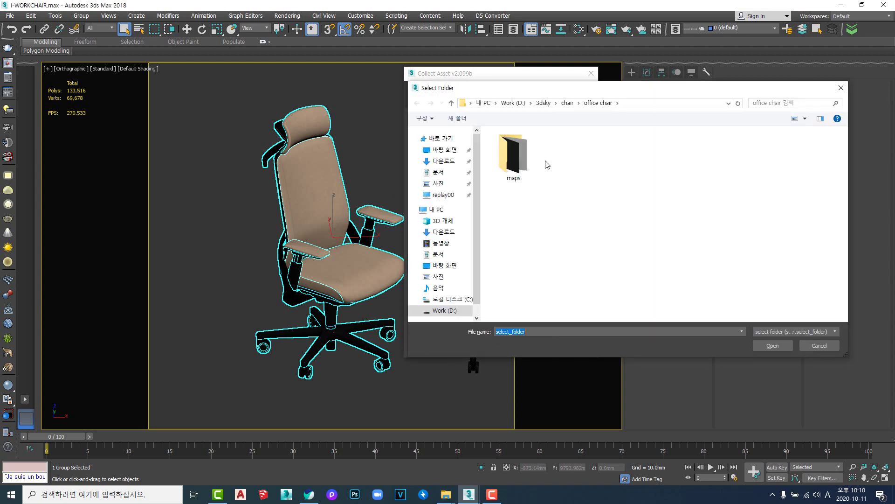
click(513, 102)
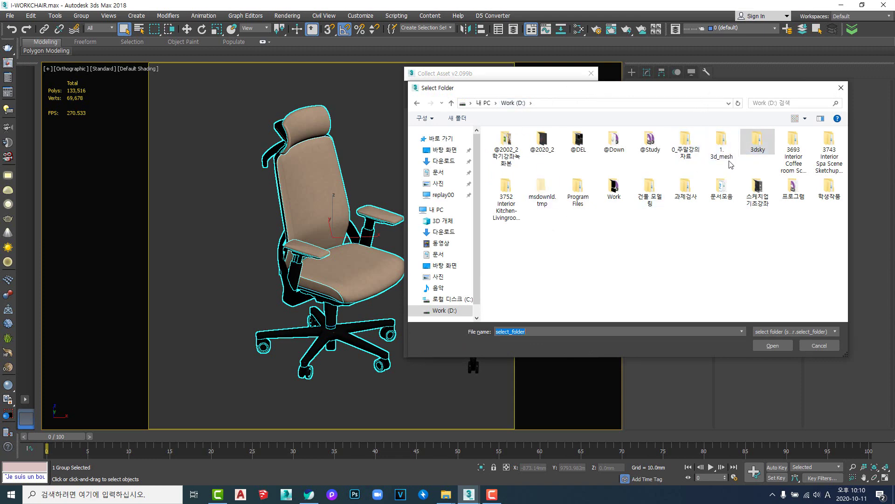
double_click(614, 189)
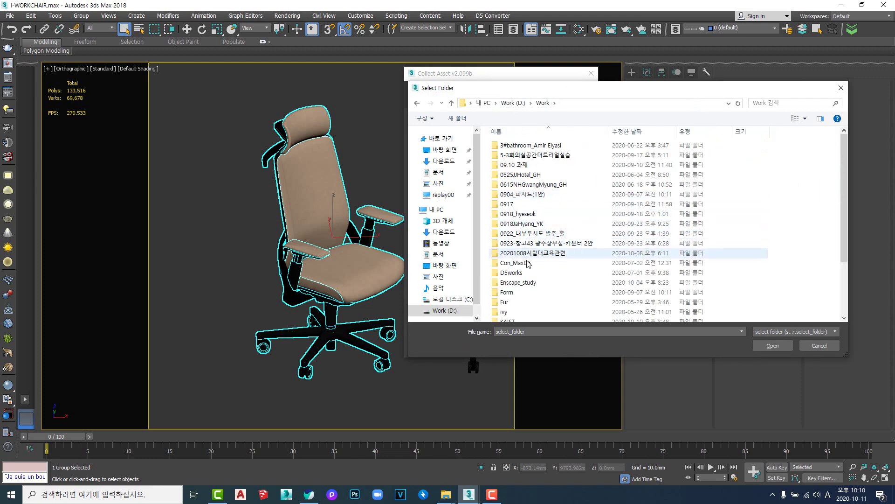
scroll(541, 275, down, 1)
scroll(545, 280, down, 2)
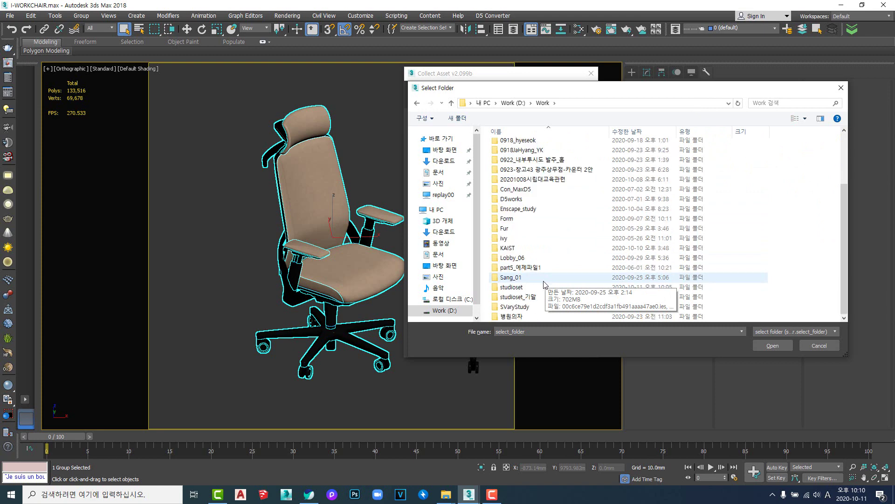
double_click(526, 290)
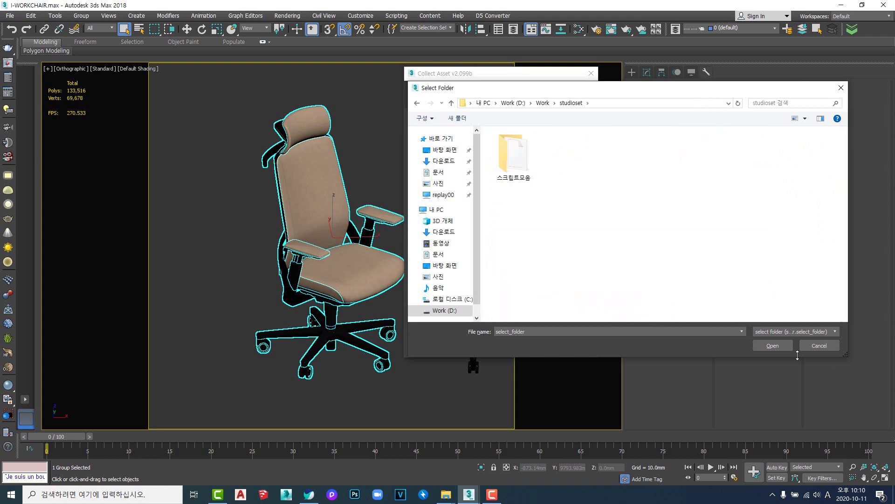
click(773, 345)
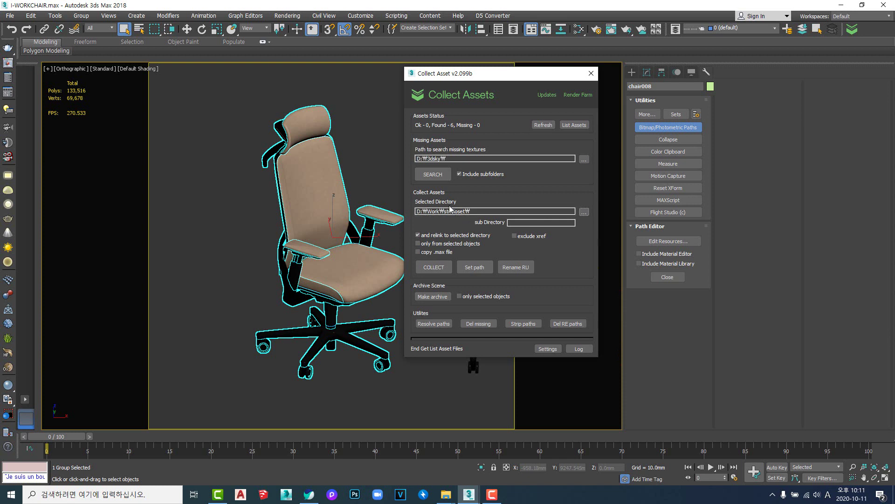
drag(444, 212, 471, 212)
Step: Place the maps and studioset folder windows side by side over the studio scene and compare their leather bump.jpg files
click(446, 494)
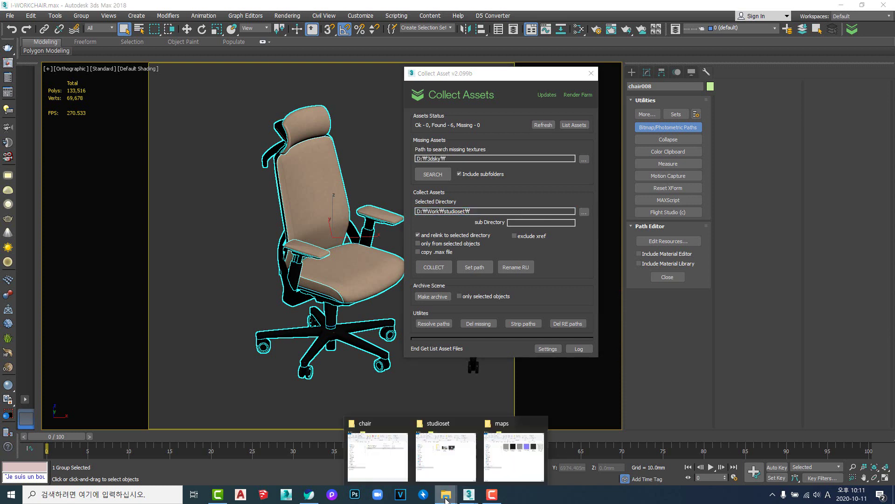
mouse_move(468, 494)
click(416, 471)
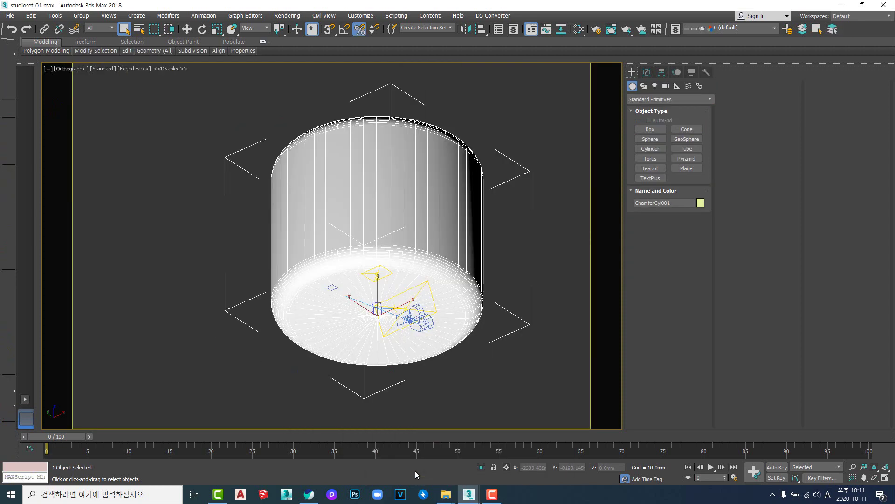
drag(894, 70, 606, 70)
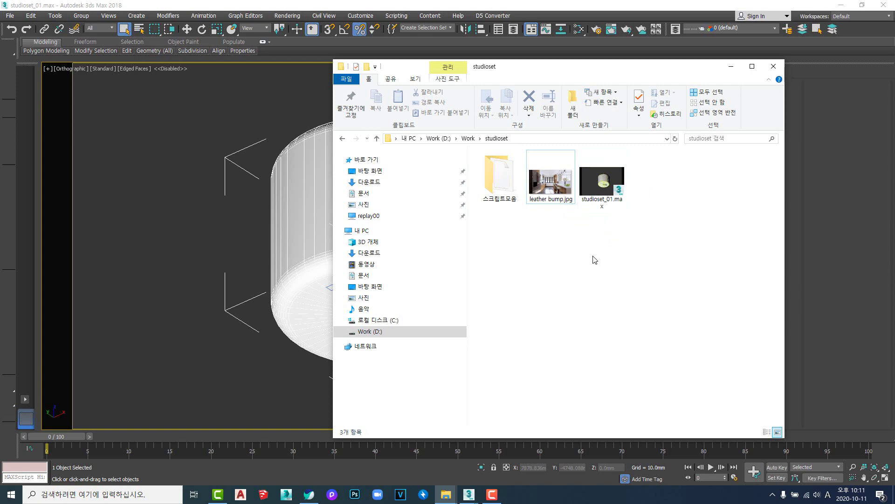
drag(894, 51, 205, 75)
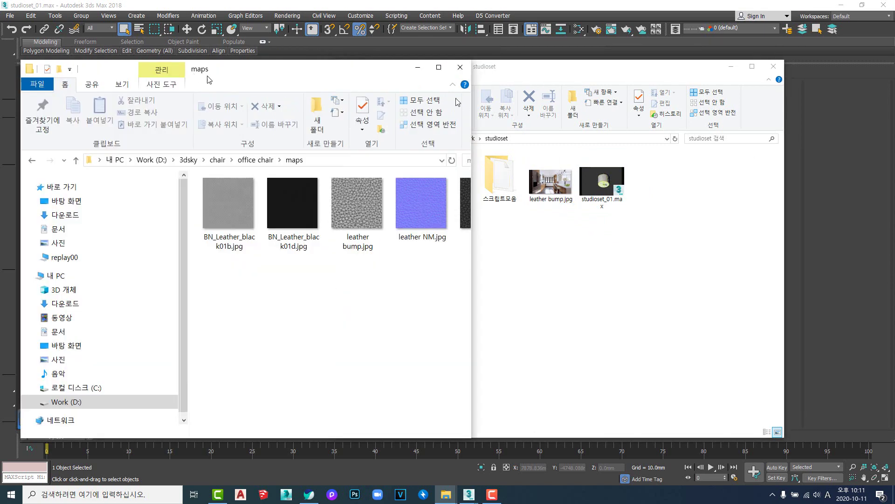
click(530, 70)
drag(530, 75, 679, 78)
click(703, 204)
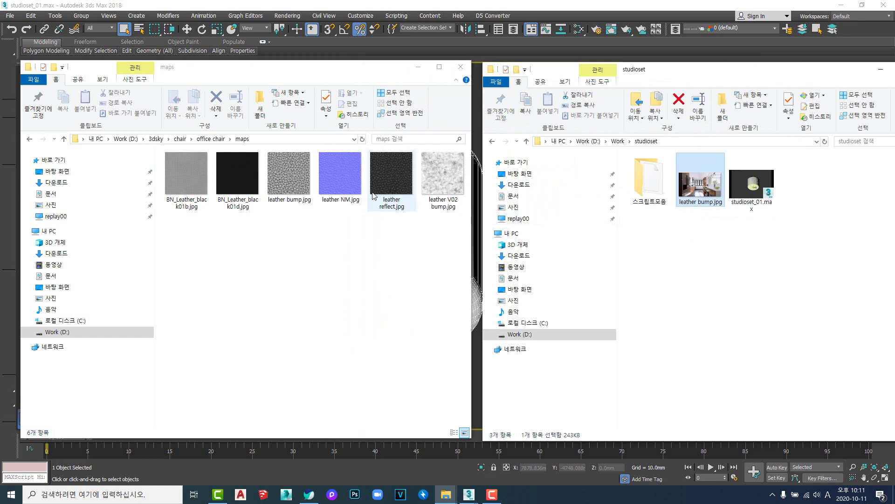
click(289, 186)
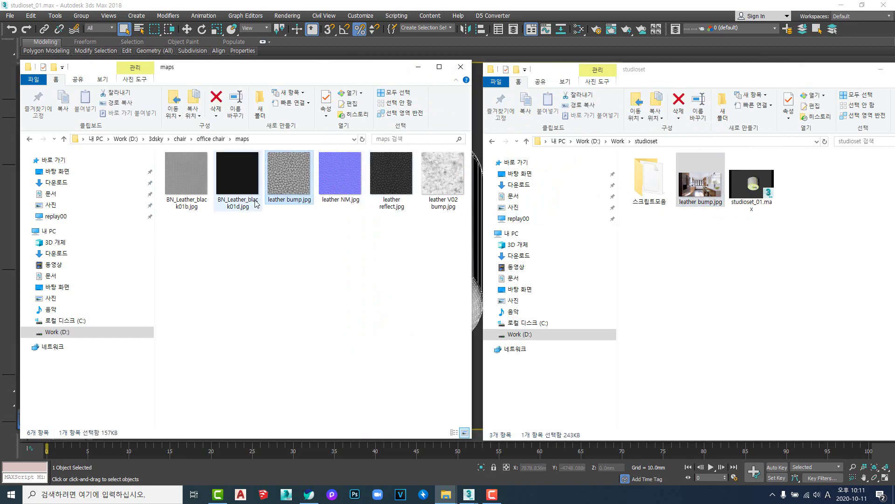
Step: Copy BN_Leather_black01b.jpg from the office chair's maps folder into the studioset folder and bring that folder window fully into view
click(192, 189)
key(ctrl+c)
click(741, 286)
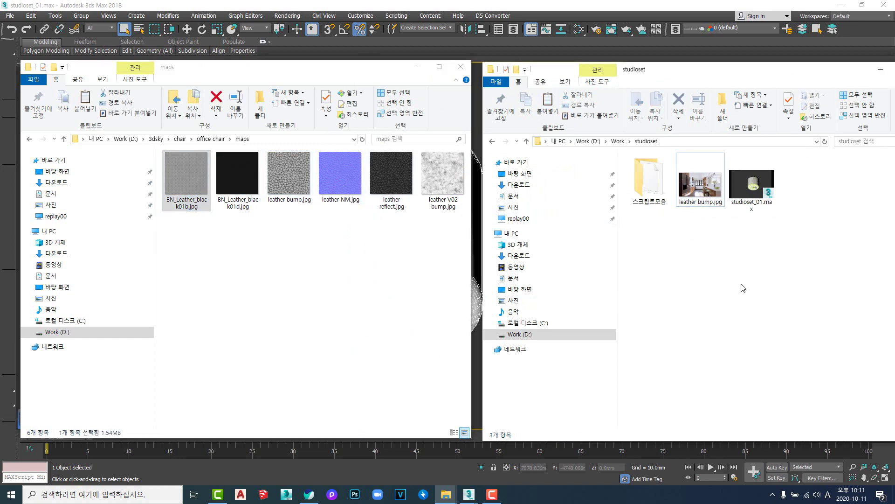
key(ctrl+v)
mouse_move(742, 73)
mouse_down()
mouse_move(708, 69)
mouse_move(727, 67)
mouse_up()
click(710, 260)
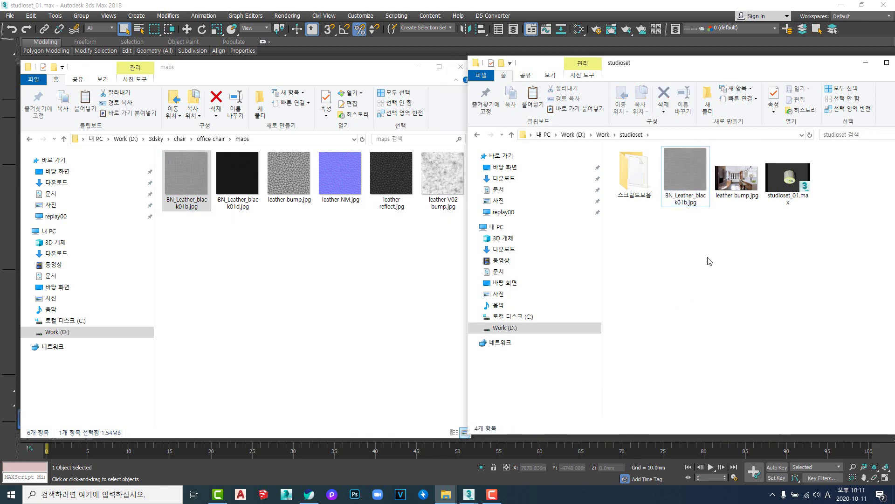
Step: Compare the BN_Leather_black01b.jpg and leather bump.jpg files in the maps folder with their namesakes in the studioset folder
click(272, 280)
click(187, 200)
click(694, 200)
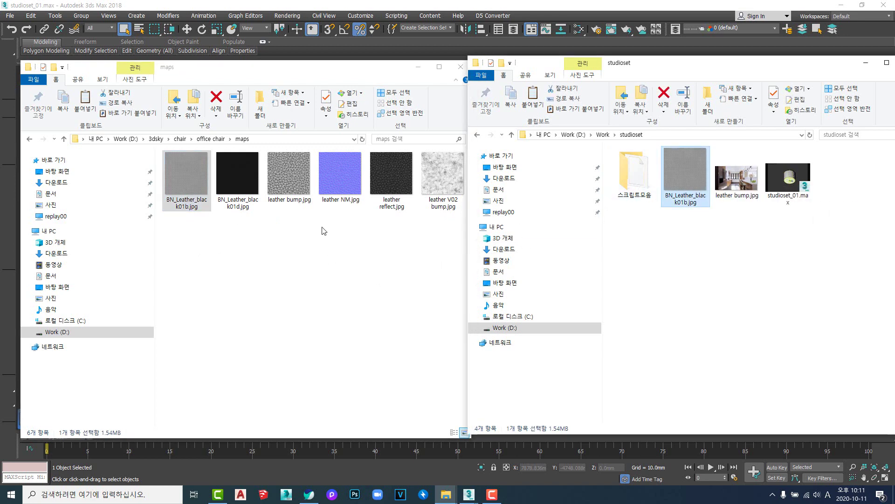
click(744, 199)
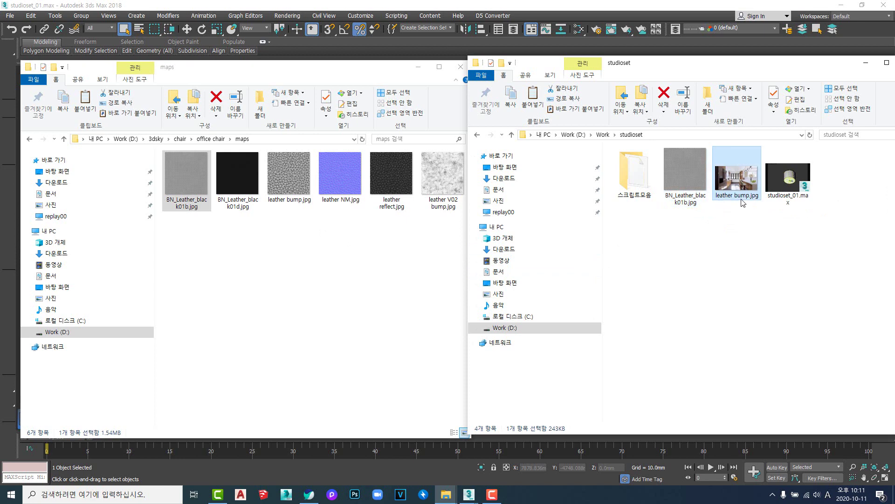
click(294, 206)
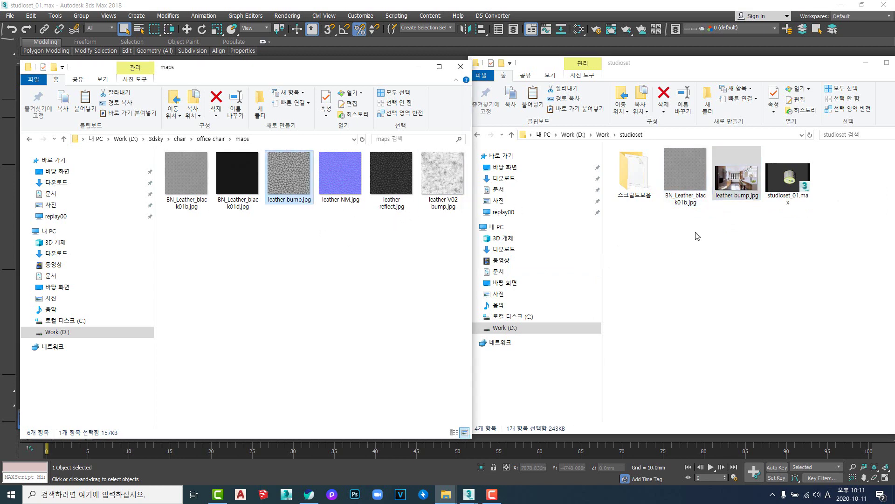
Step: Compare the leather bump.jpg files in both folders again, minimize the studioset folder window, and switch to the I-WORKCHAIR.max scene
click(736, 196)
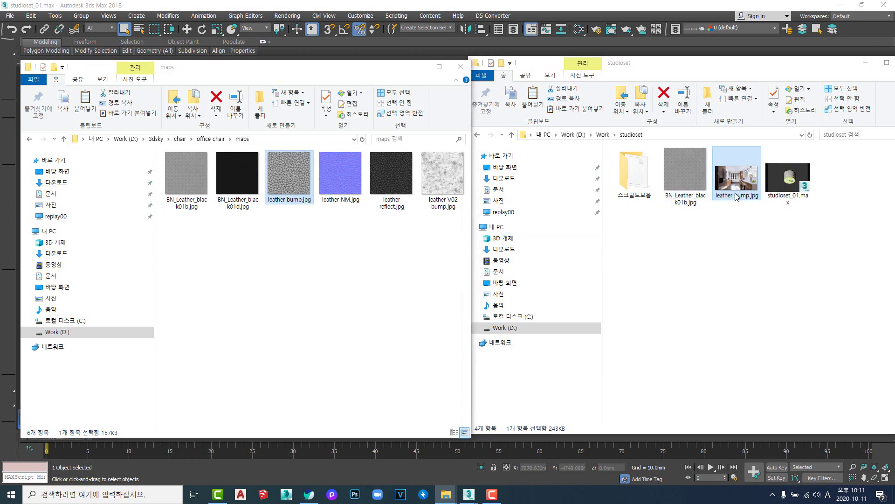
click(301, 200)
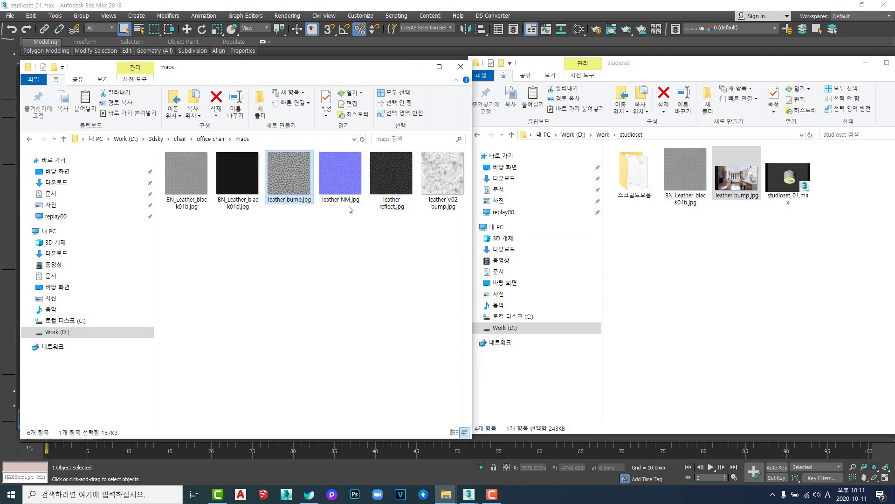
click(866, 63)
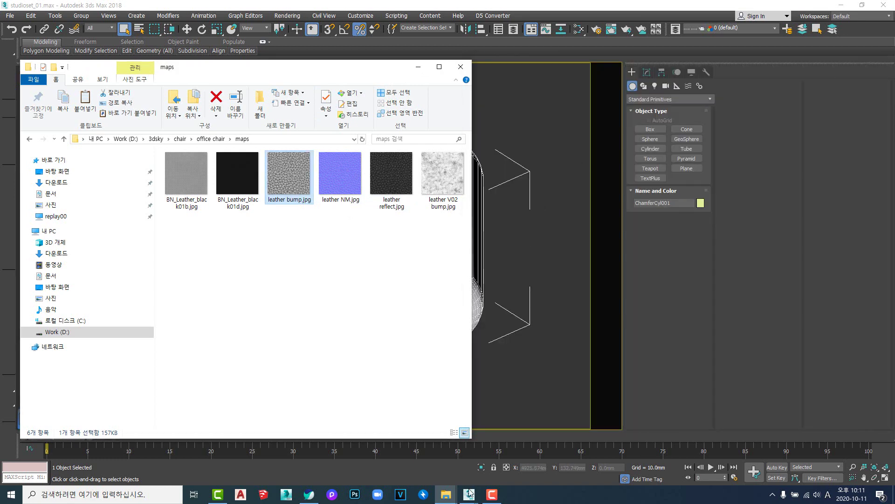
mouse_move(470, 493)
click(537, 454)
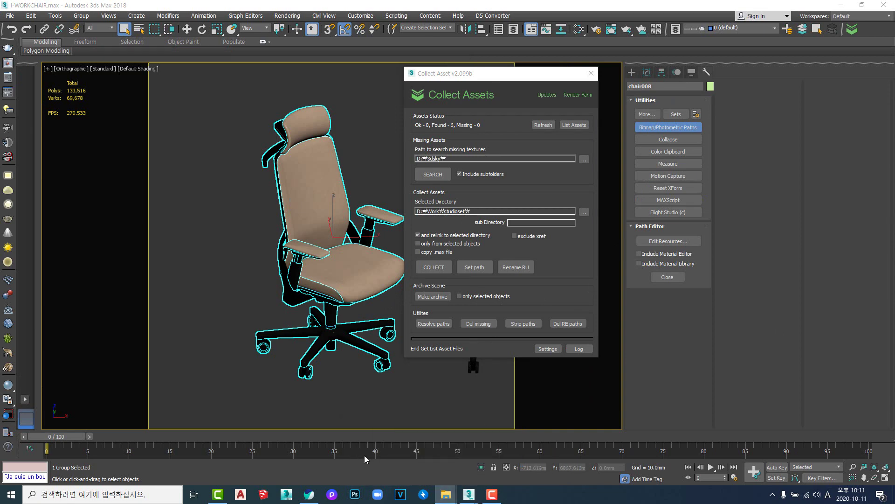
Step: Check the BN_Leather_black01b.jpg and leather bump.jpg files in the studioset folder over the chair scene, and minimize the folder window
click(456, 463)
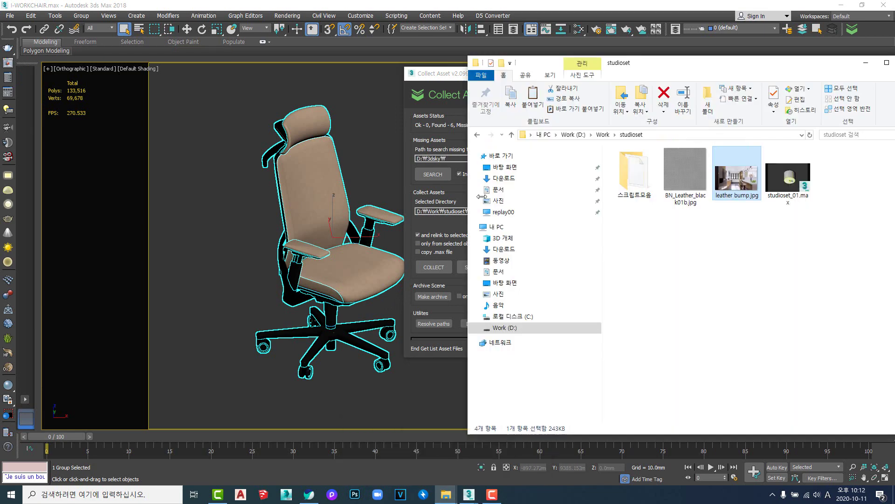
drag(683, 68, 363, 48)
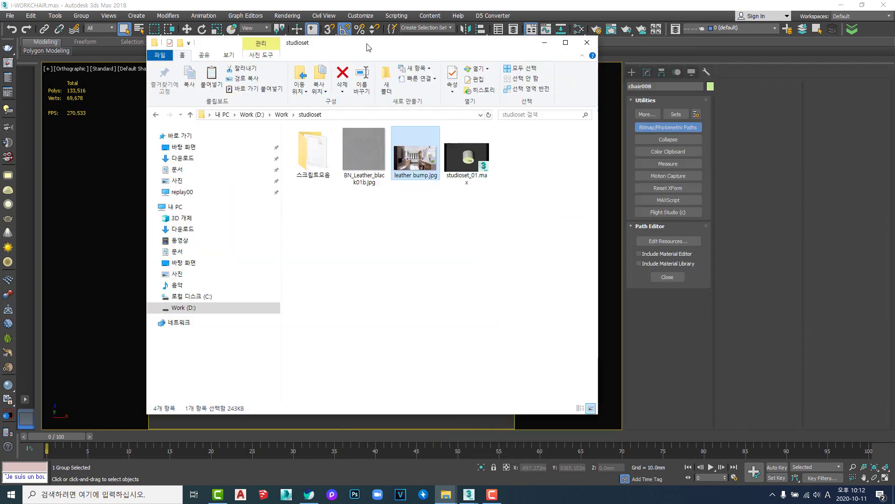
click(364, 154)
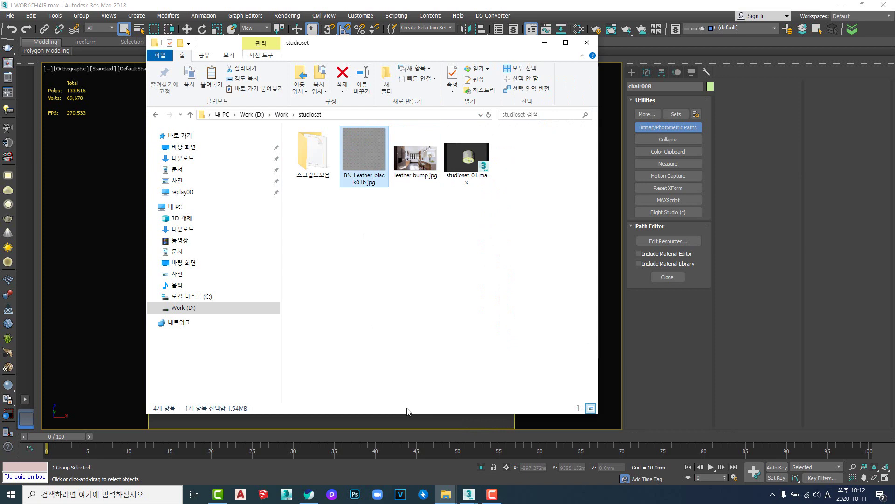
click(544, 42)
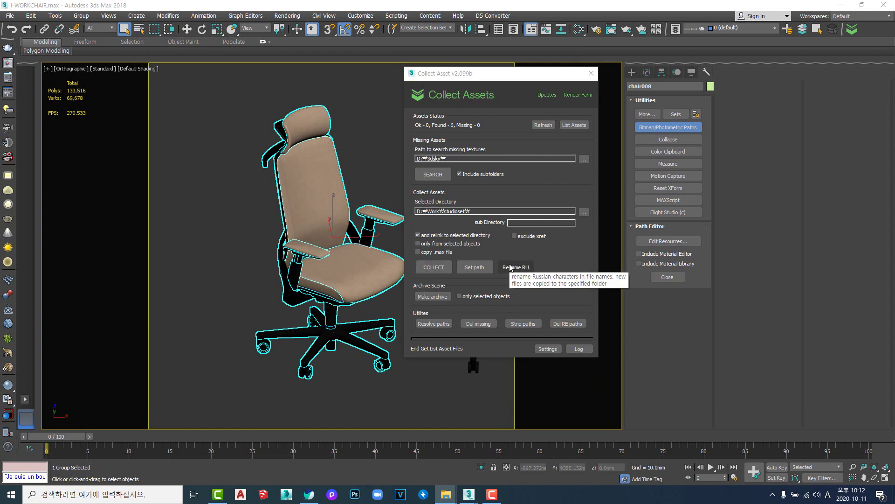
Step: Collect the chair's assets into studioset, replacing the existing leather bump.jpg with the assigned bitmap, and close the Collect Asset script
click(432, 269)
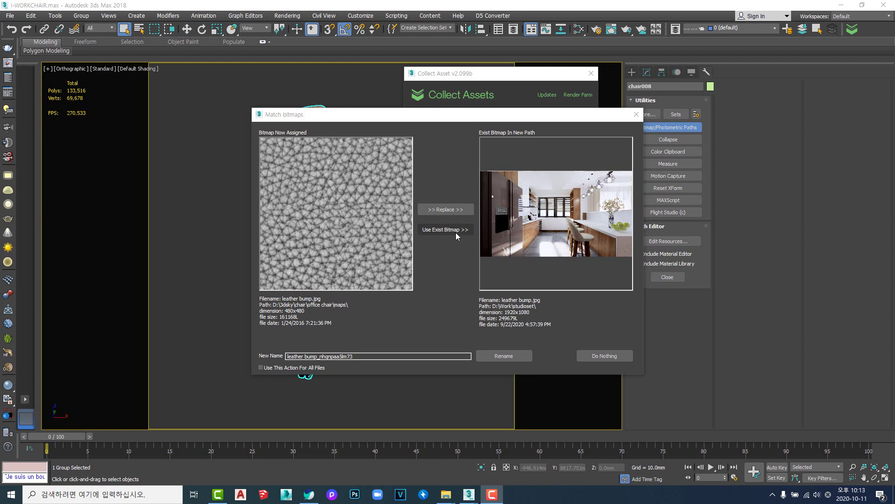
click(388, 358)
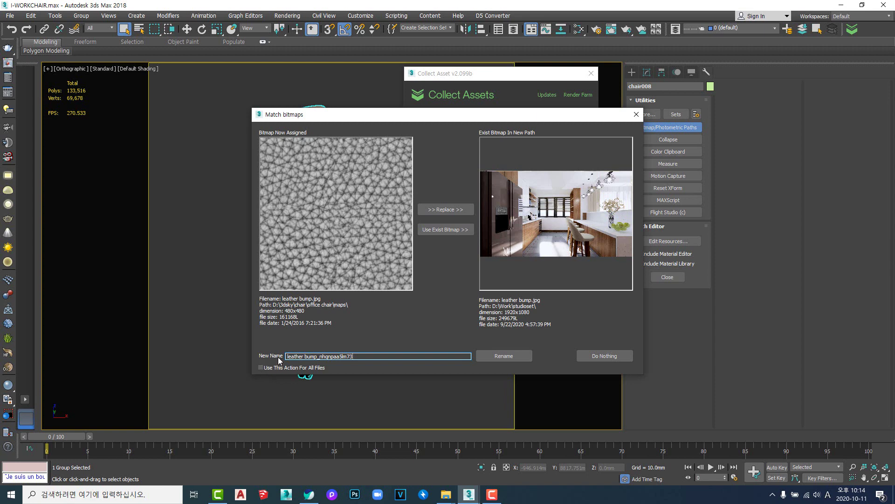
click(261, 368)
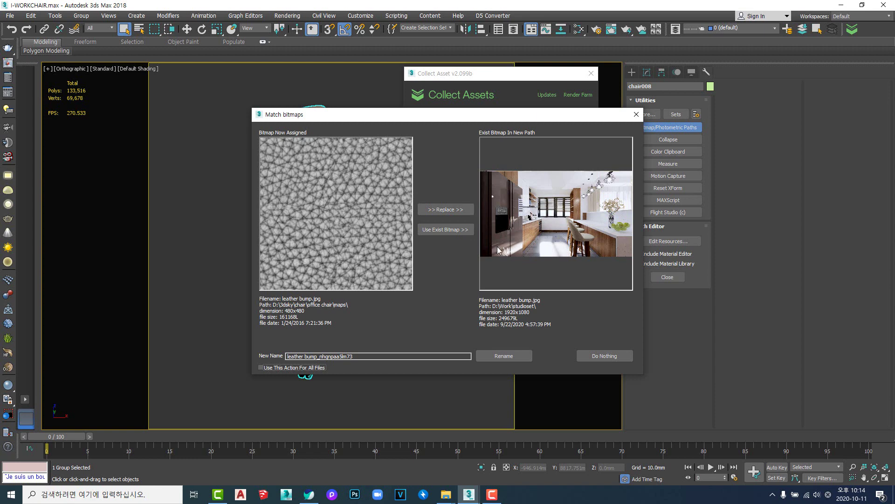
click(451, 213)
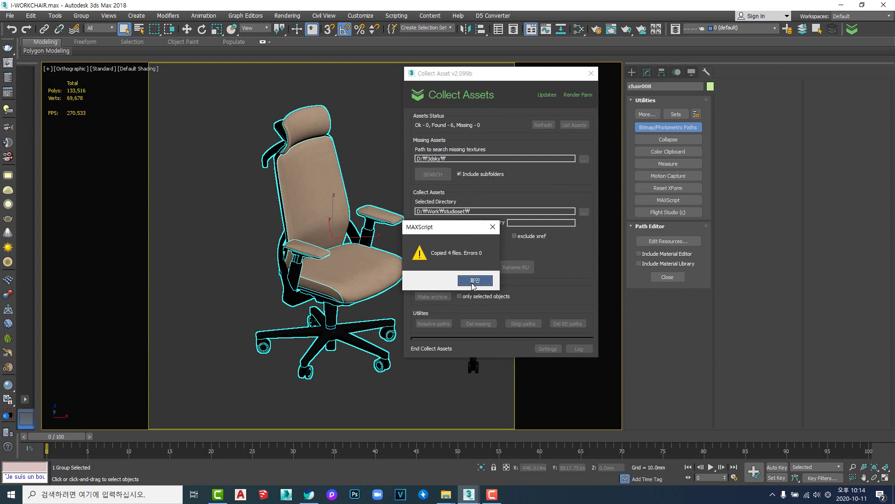
click(474, 281)
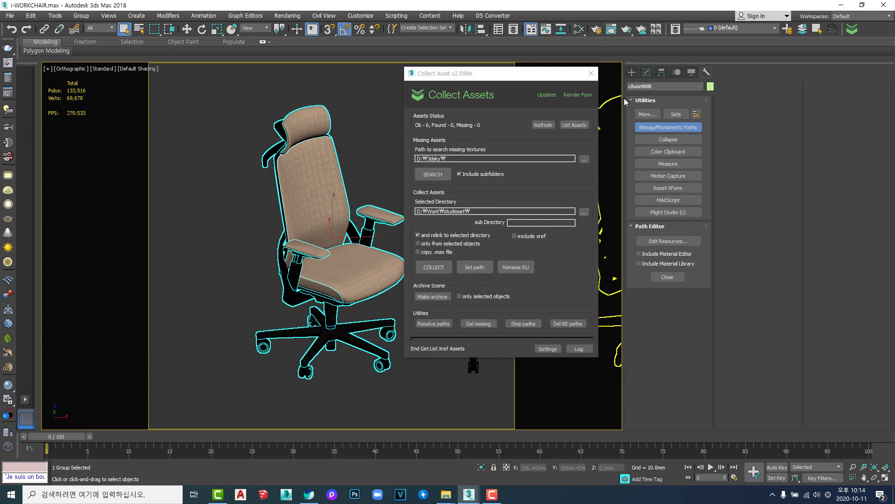
click(593, 77)
Step: Examine the texture on the front work chair's seat and backrest up close and from several angles
middle_drag(332, 212, 343, 264)
scroll(347, 220, down, 5)
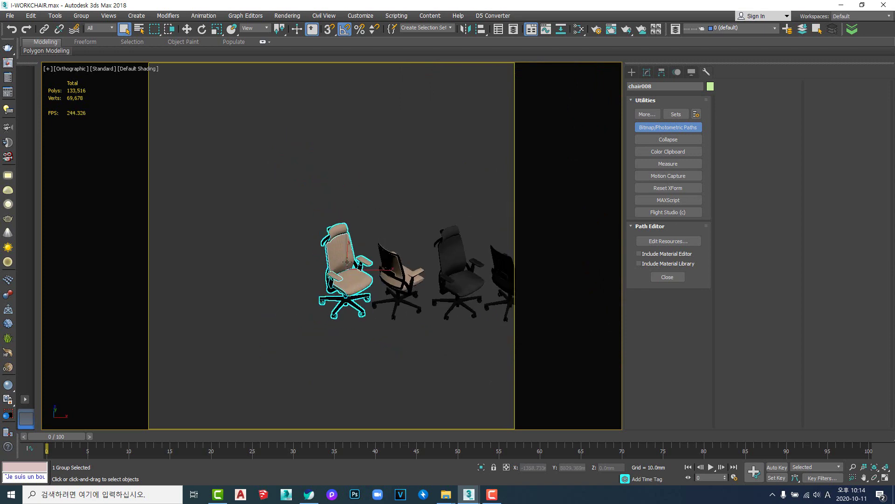
scroll(338, 257, up, 6)
scroll(338, 258, down, 5)
click(354, 232)
scroll(338, 284, up, 6)
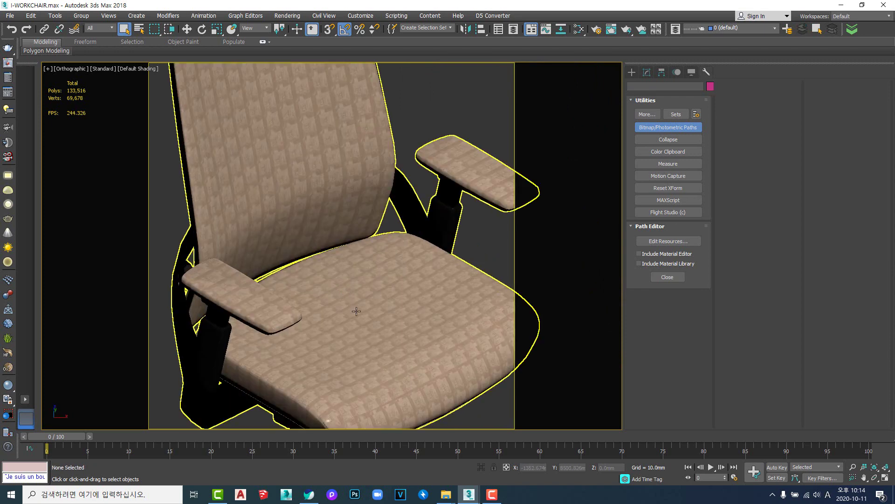
click(357, 312)
middle_drag(392, 314, 390, 226)
scroll(352, 327, up, 7)
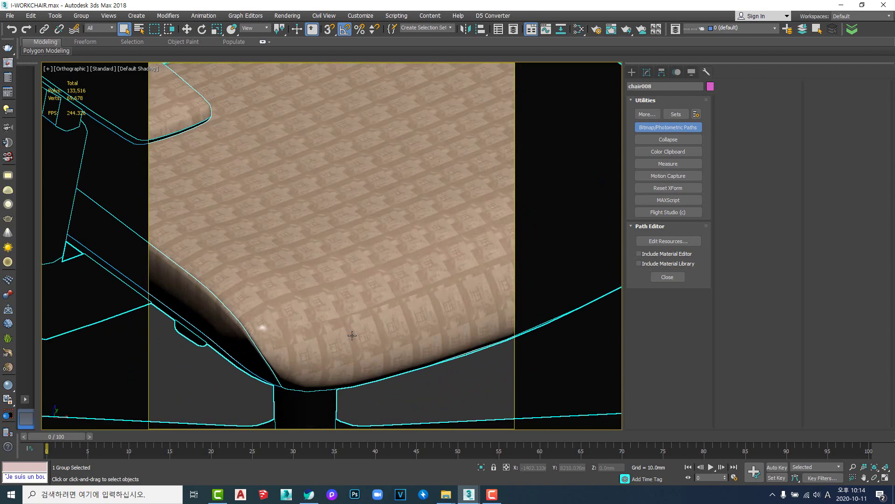
scroll(352, 326, down, 10)
alt+middle_drag(330, 279, 384, 246)
click(383, 245)
click(340, 259)
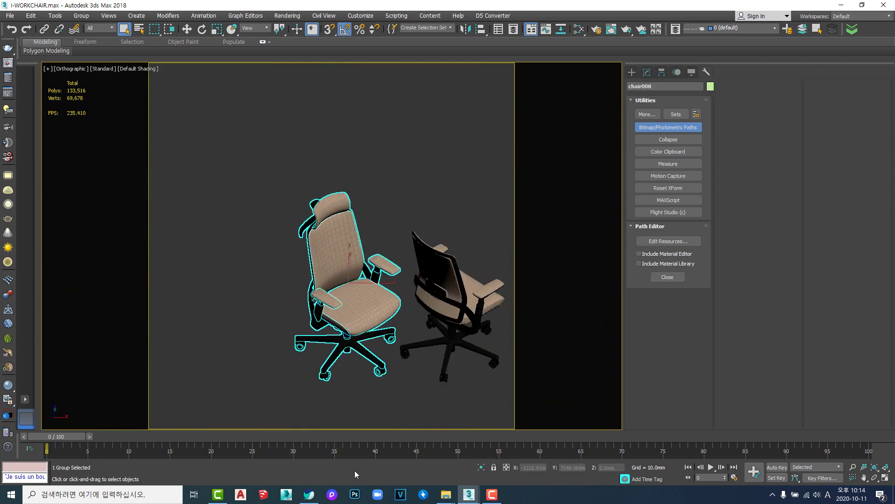
Step: Open the studioset folder and select the six texture images from BN_Leather_black01b.jpg to leather V02 bump.jpg to check them
click(449, 498)
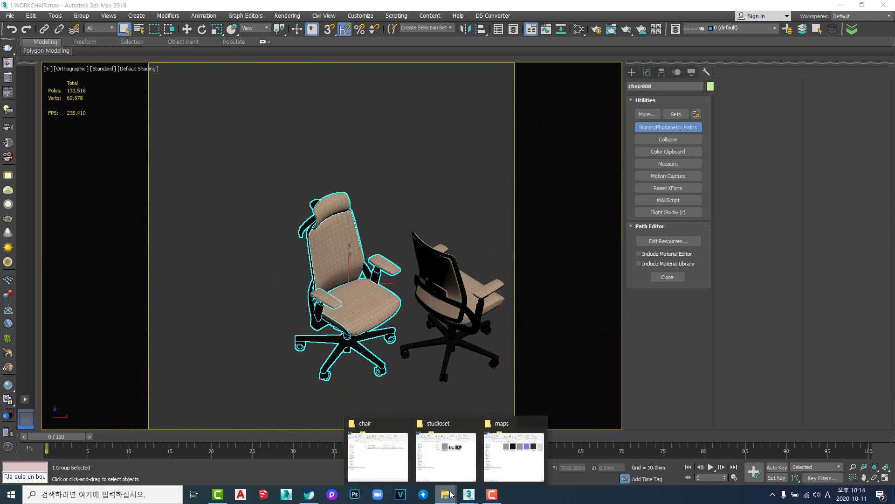
click(460, 468)
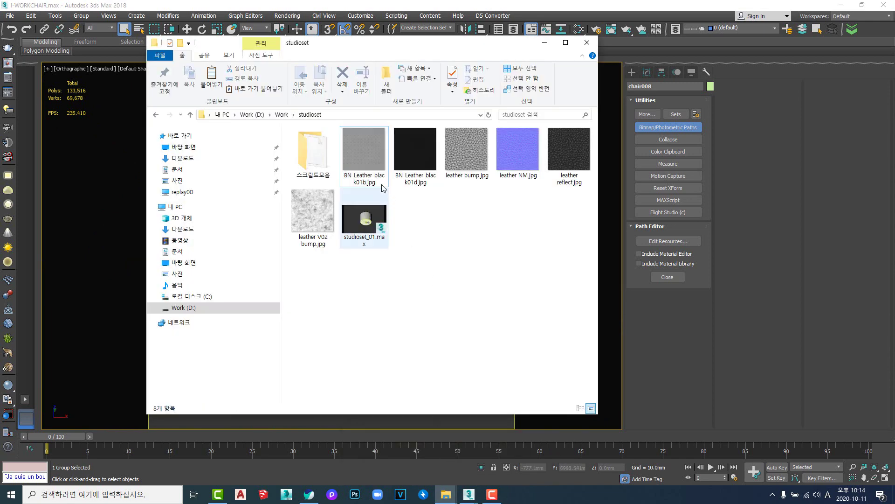
shift+click(324, 222)
click(494, 268)
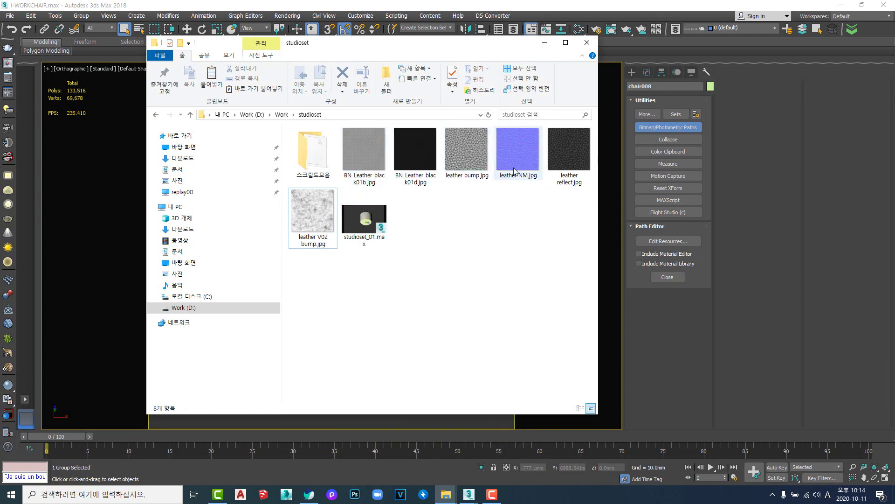
click(379, 183)
shift+click(332, 231)
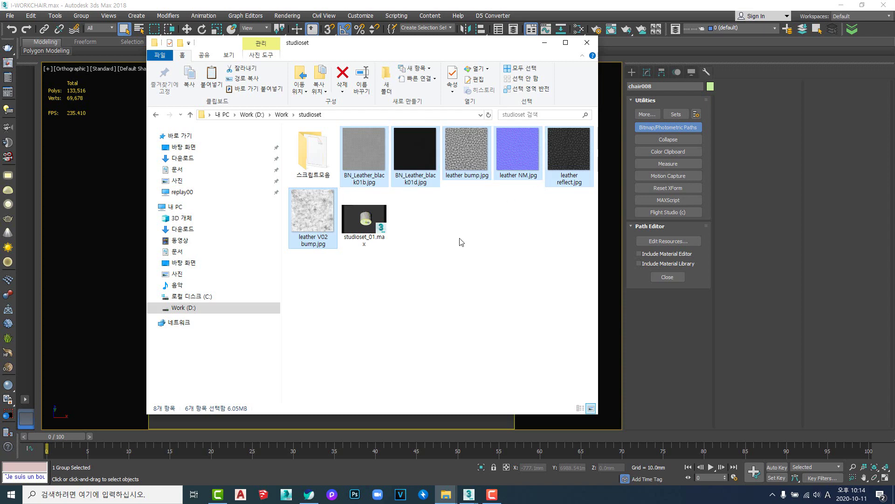
Step: Return to the I-WORKCHAIR.max scene and copy the selected chair008 group into Copitor slot 1
click(462, 500)
click(418, 466)
click(469, 495)
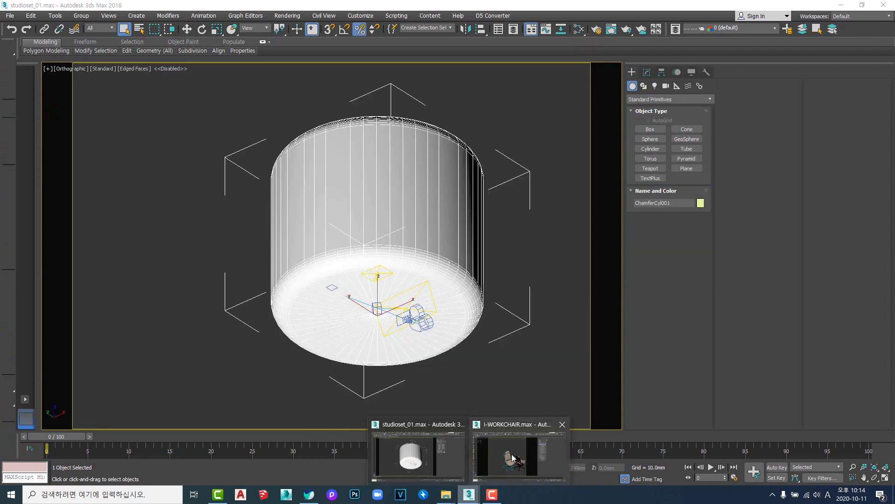
click(513, 459)
middle_drag(340, 280, 371, 228)
mouse_move(372, 228)
alt+middle_down()
mouse_move(365, 212)
mouse_move(364, 240)
alt+middle_up()
scroll(365, 212, up, 4)
key(ctrl+c)
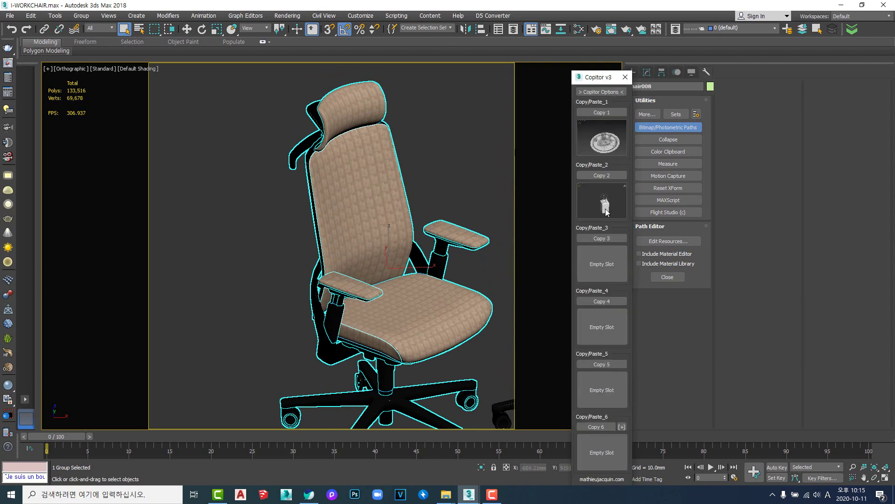
click(602, 112)
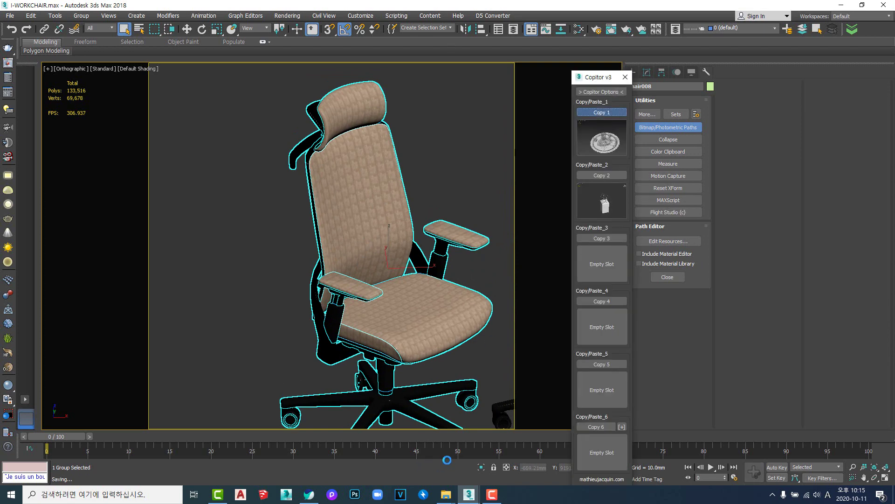
Step: Switch to the studioset_01.max scene, paste the chair from Copitor slot 1, and close Copitor
mouse_move(471, 498)
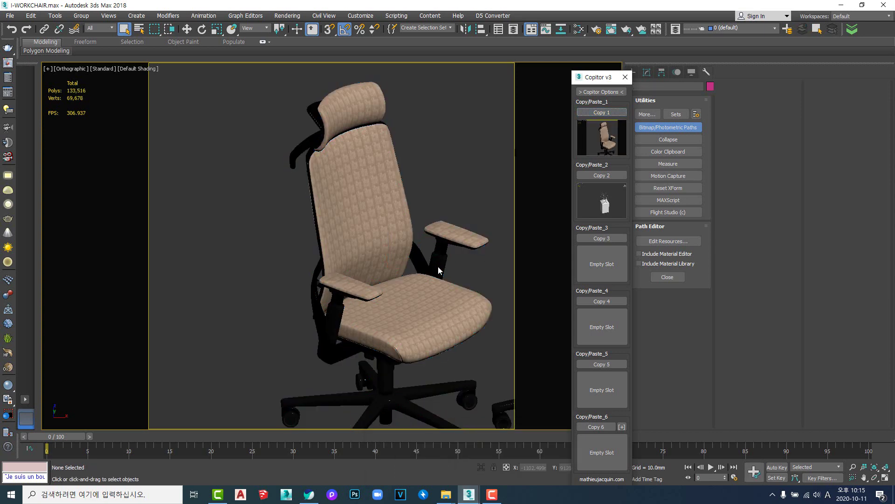
click(396, 450)
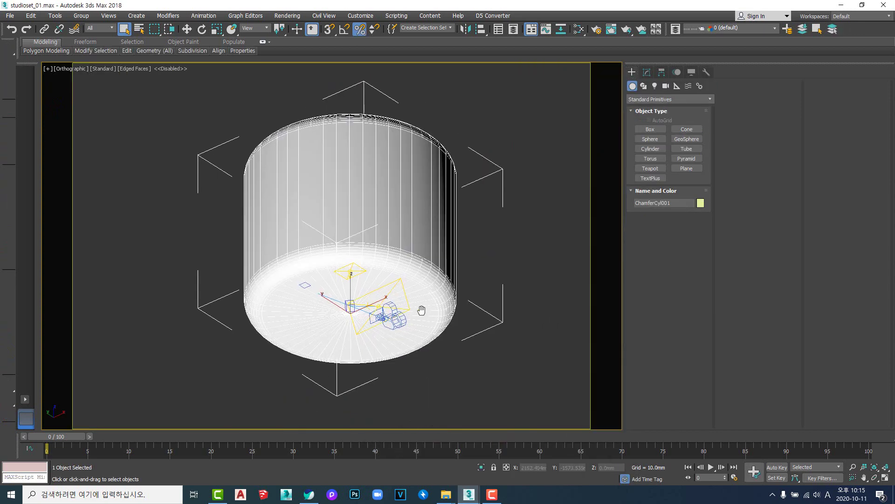
click(592, 145)
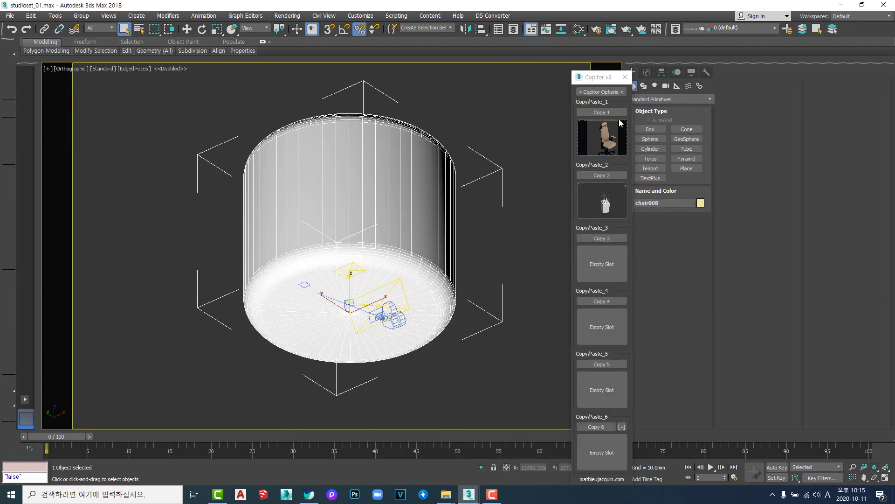
click(625, 78)
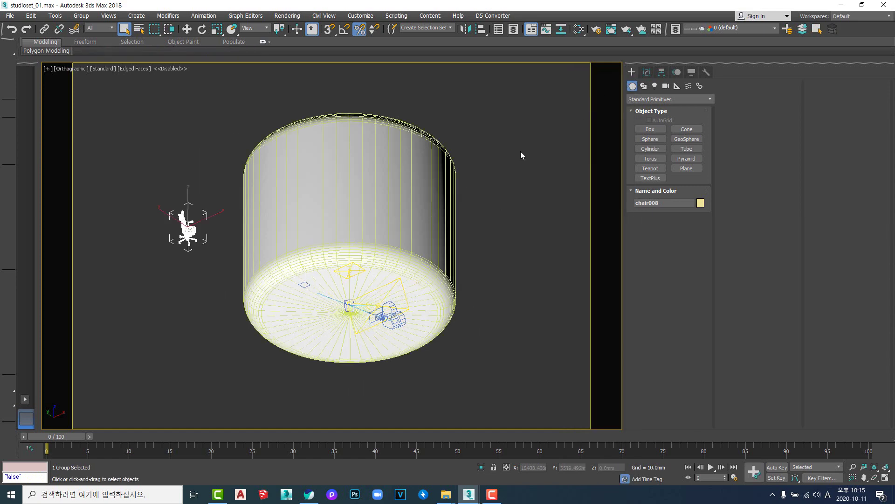
Step: Examine the pasted chair up close with edged faces temporarily turned off
middle_drag(259, 225, 343, 229)
scroll(265, 239, up, 4)
key(F4)
scroll(314, 233, down, 2)
scroll(309, 223, up, 4)
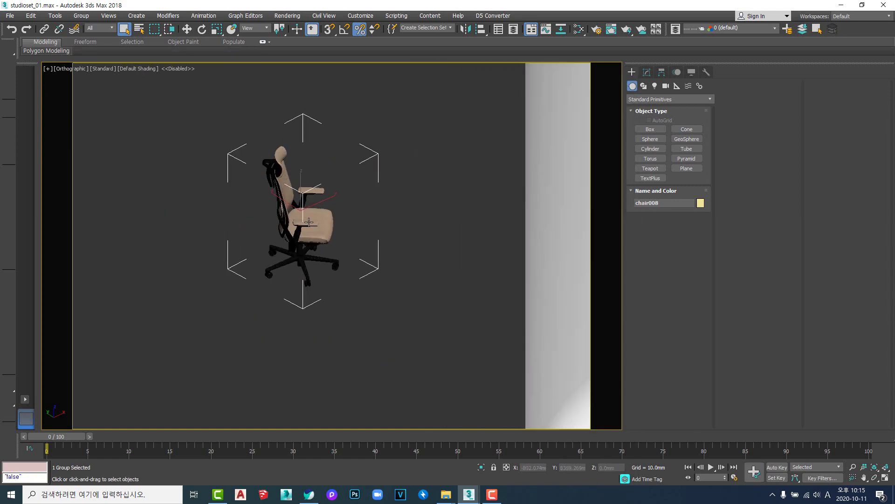
scroll(308, 222, down, 5)
key(F4)
Step: Move the pasted chair to the centre of the round studio set in the top view
key(t)
key(z)
scroll(331, 263, down, 8)
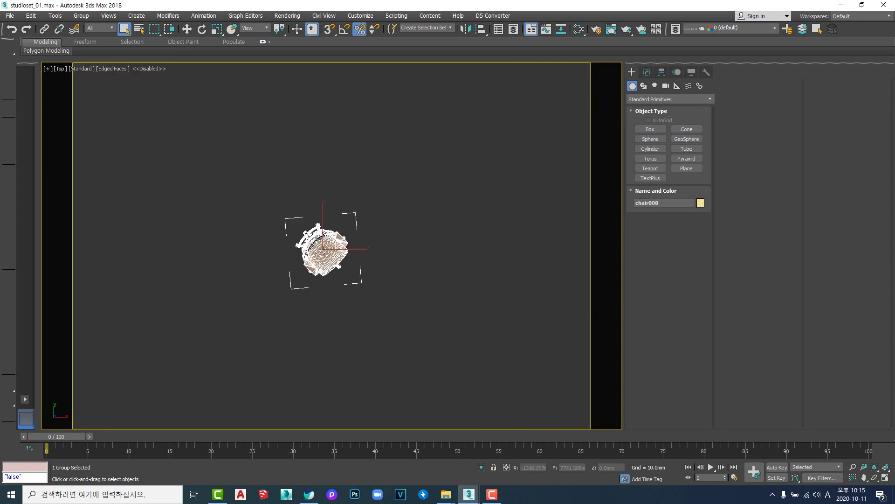
scroll(331, 264, down, 2)
middle_drag(356, 241, 396, 99)
key(w)
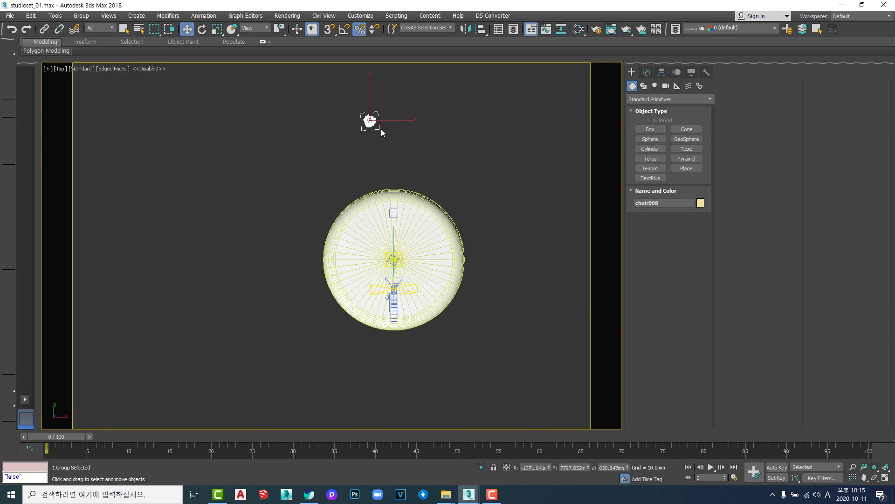
middle_drag(381, 129, 427, 180)
key(Hangul)
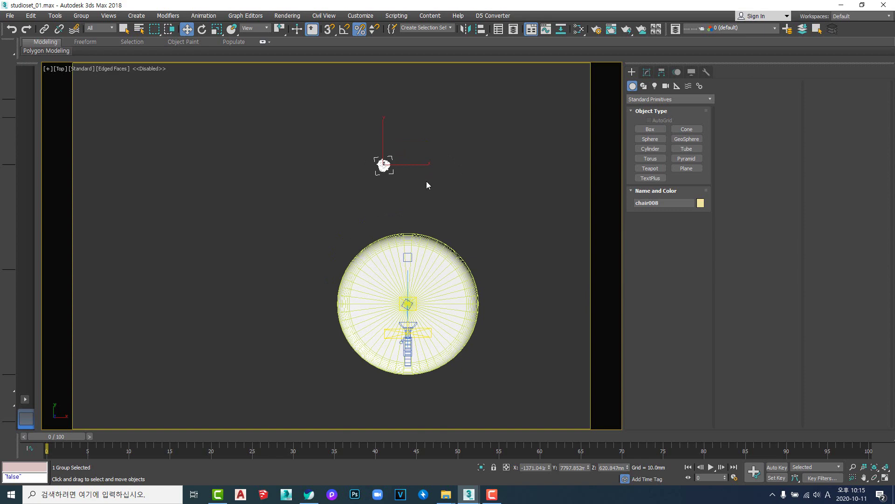
middle_drag(387, 209, 409, 214)
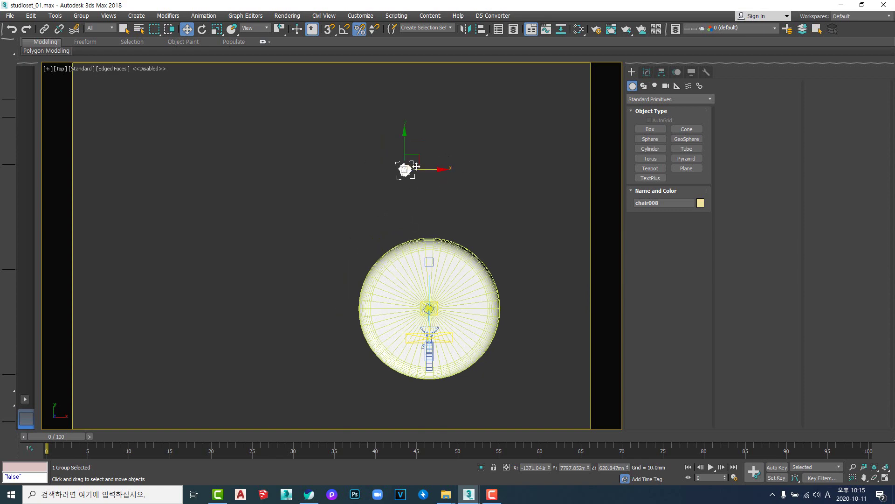
drag(408, 168, 443, 299)
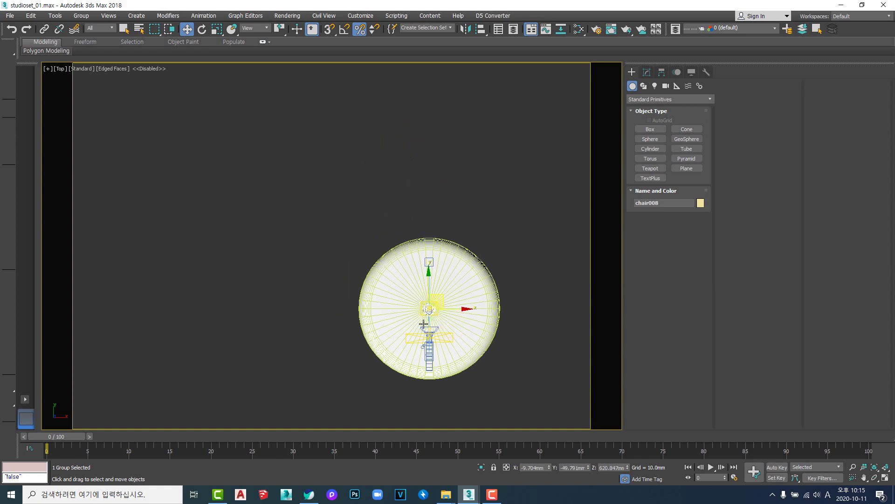
Step: Check the placed chair up close in the top view and through the scene camera
scroll(428, 325, up, 6)
middle_drag(430, 327, 452, 227)
key(c)
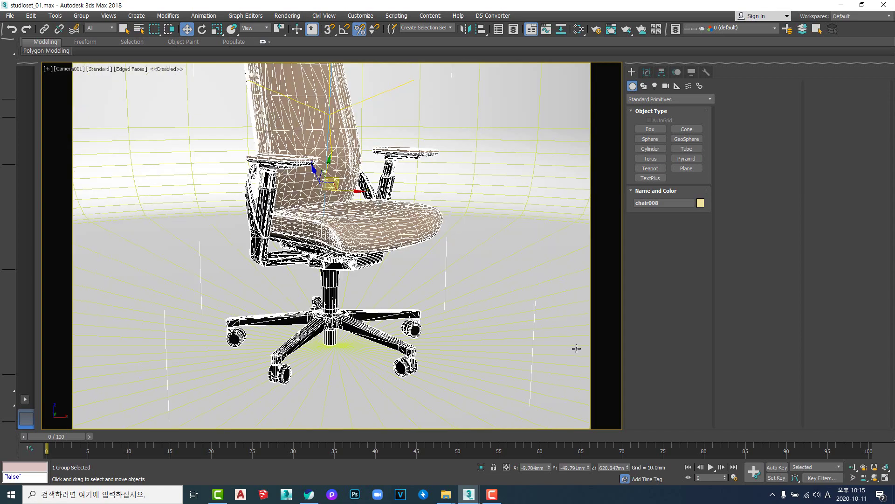
Step: Dolly and pan the scene camera to frame the whole chair, and focus the top view on the chair
middle_drag(401, 228, 403, 237)
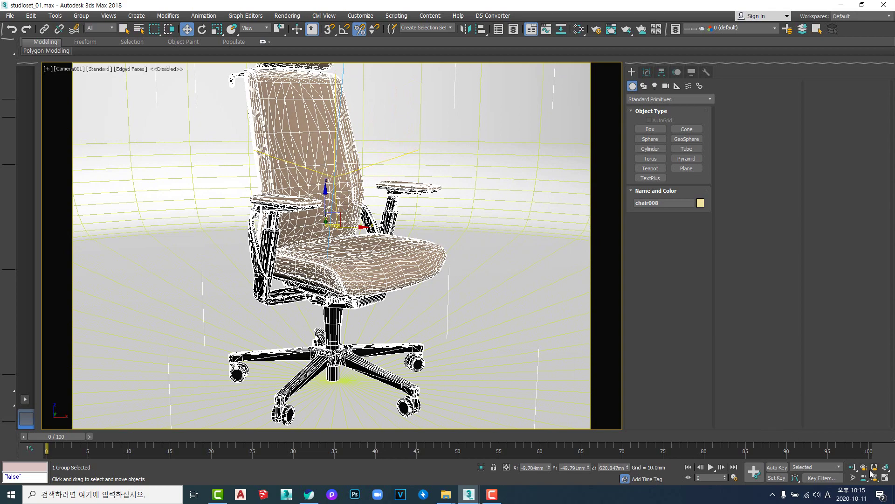
click(853, 466)
drag(392, 301, 389, 315)
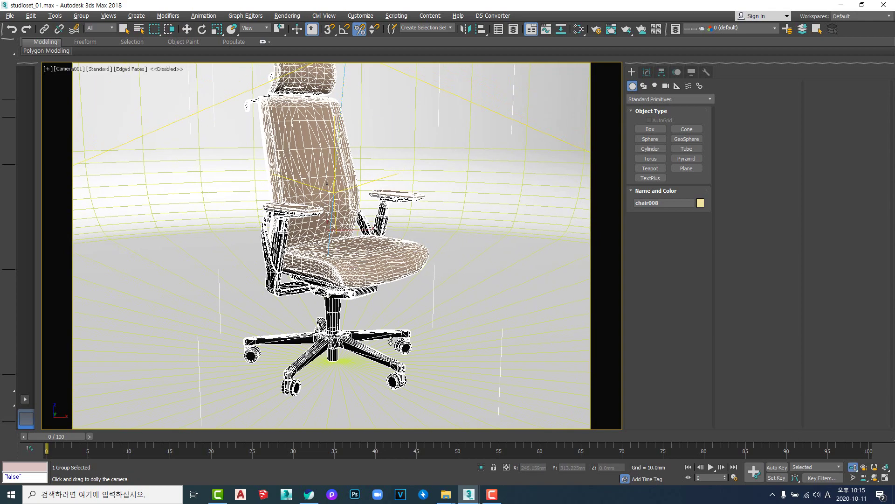
middle_drag(381, 297, 368, 310)
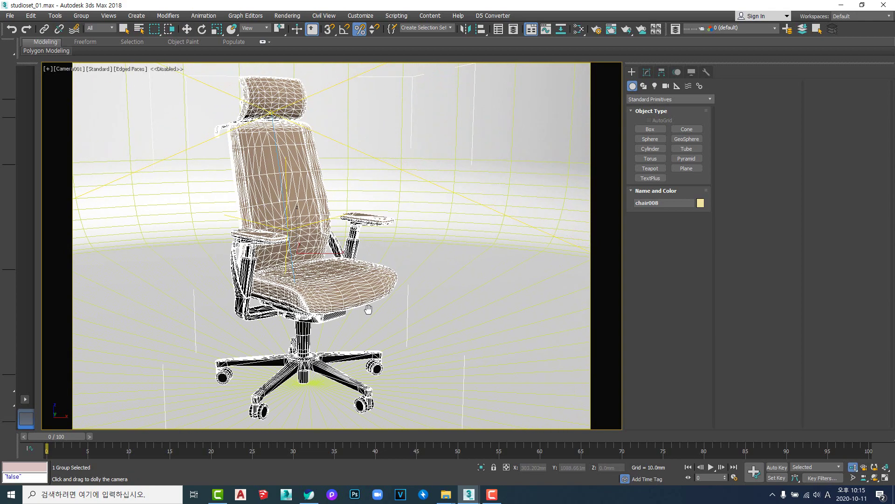
key(t)
key(z)
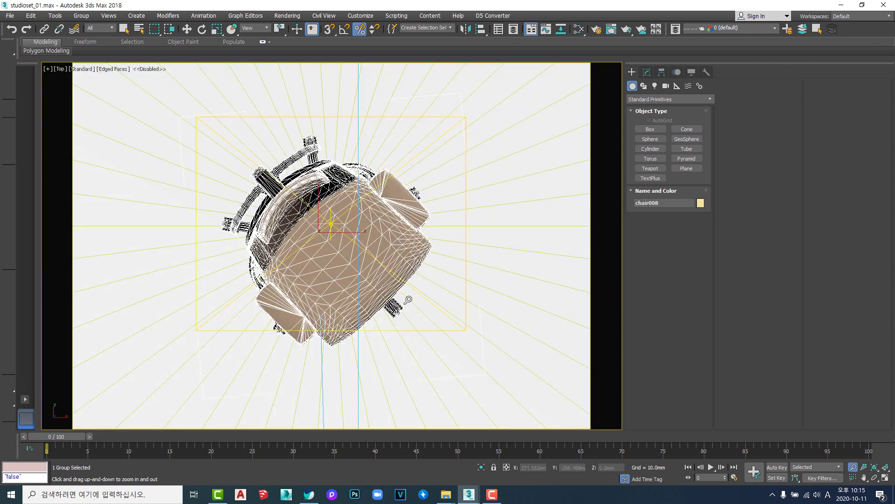
Step: Switch to the I-WORKCHAIR.max scene and reset it to an empty scene
mouse_move(469, 494)
click(523, 456)
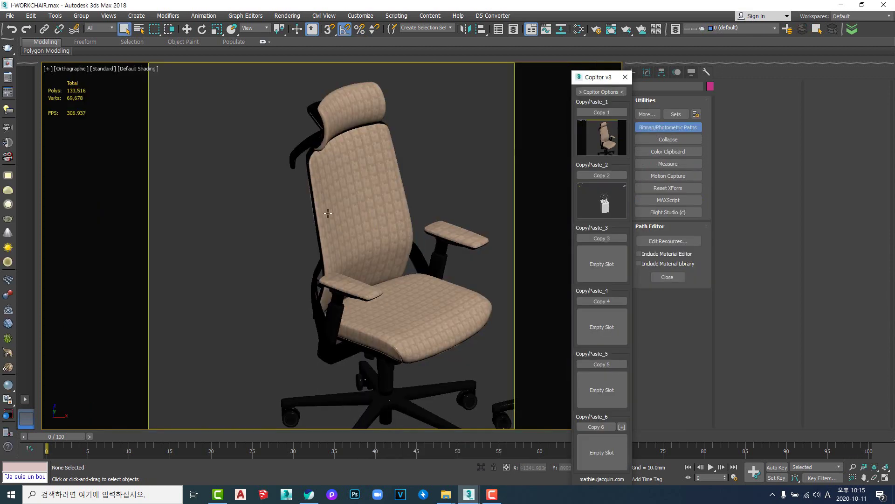
click(13, 15)
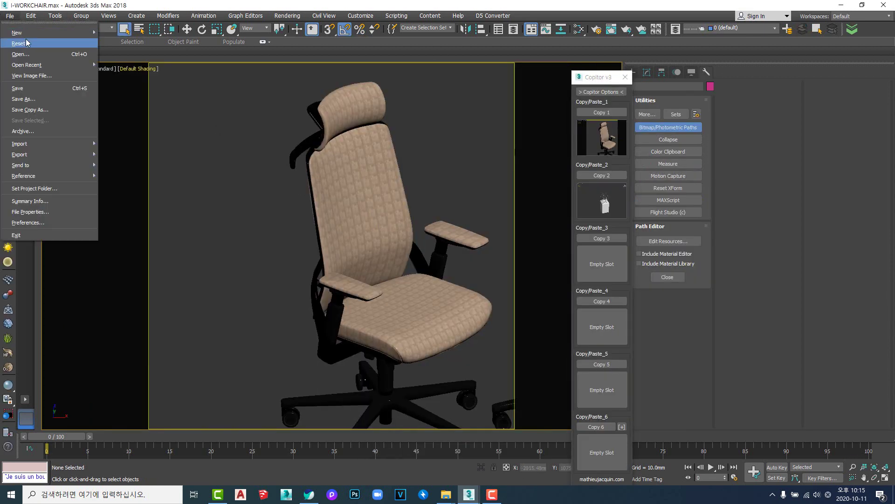
click(26, 40)
click(447, 262)
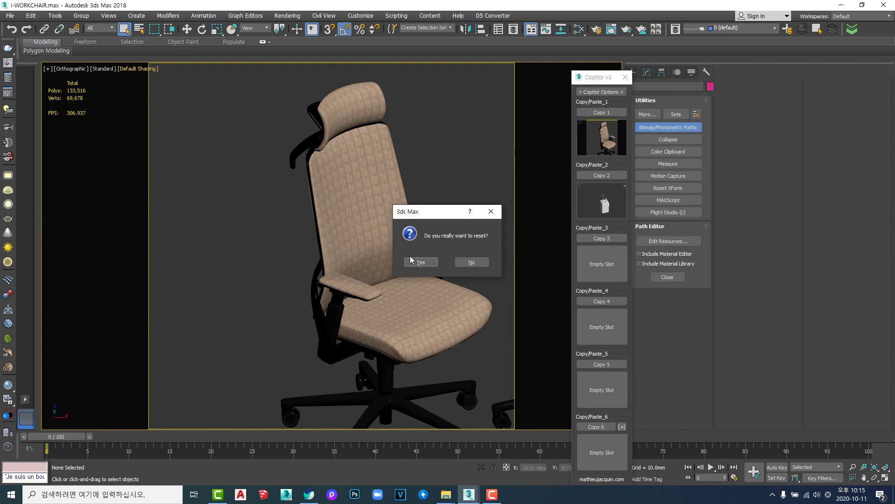
click(423, 261)
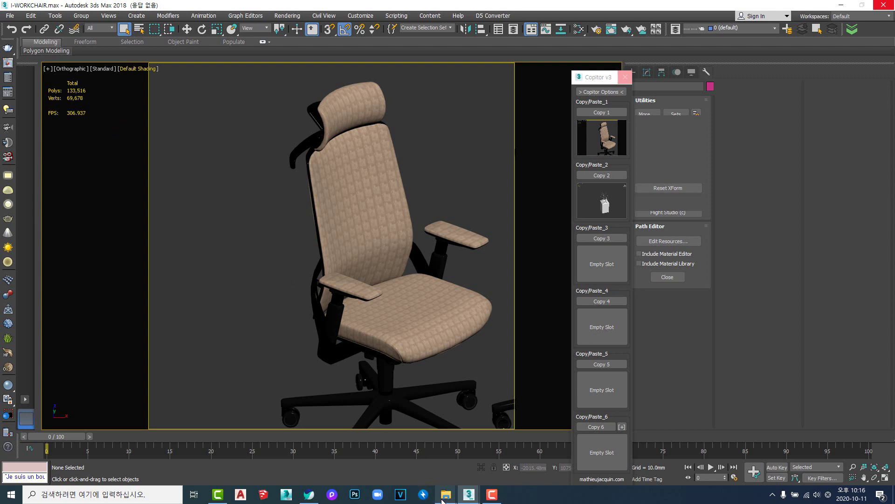
mouse_move(473, 498)
click(426, 468)
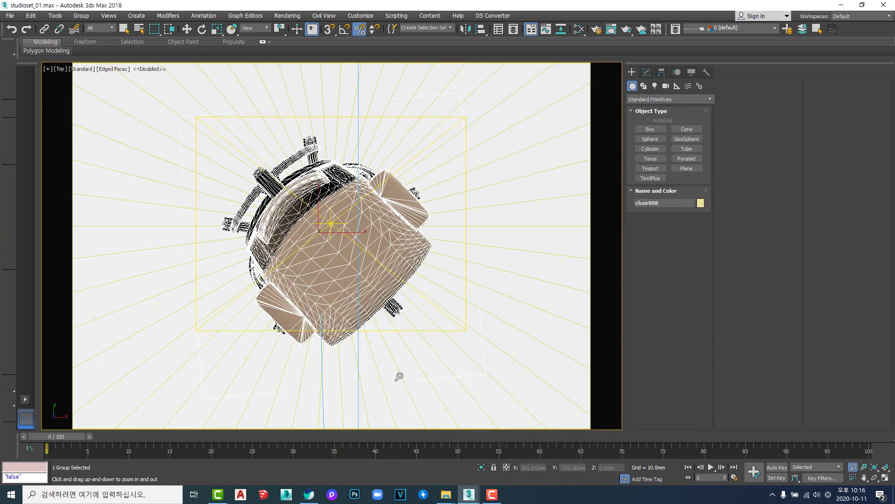
middle_drag(438, 334, 402, 314)
mouse_move(470, 496)
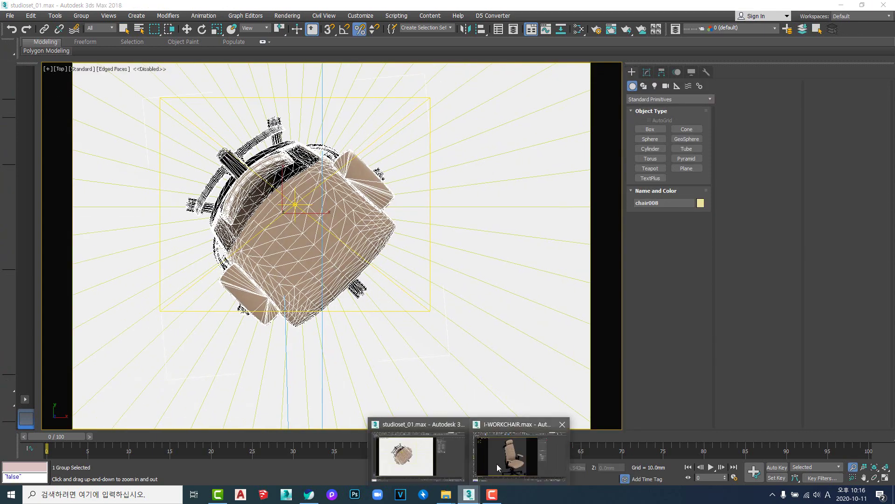
click(497, 463)
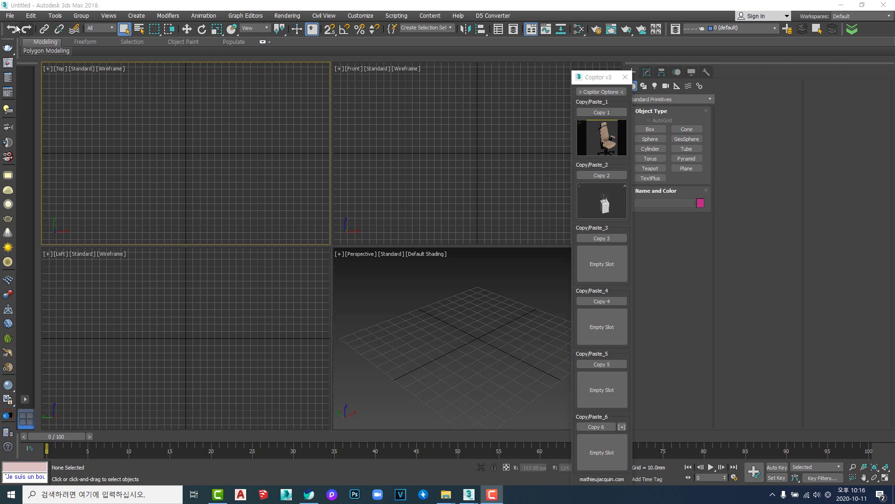
Step: Open PALM.max from the 3dsky\plant\plant1 folder on the D: drive
click(11, 16)
click(21, 55)
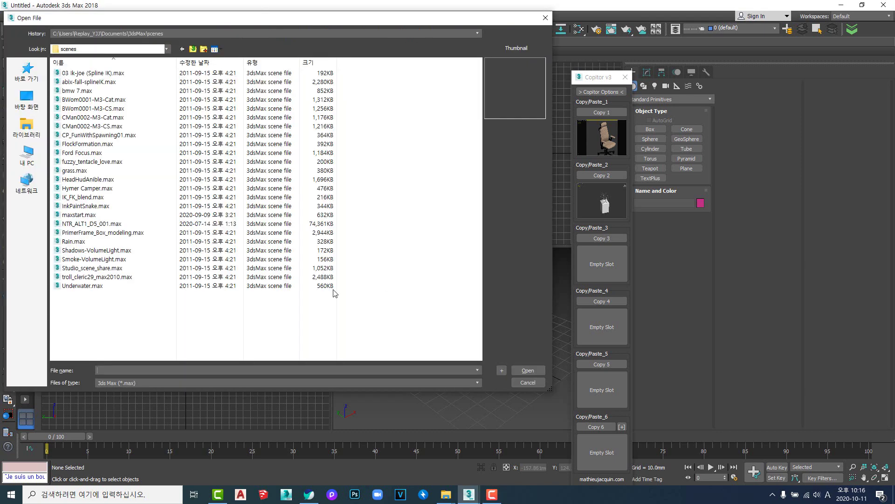
click(169, 32)
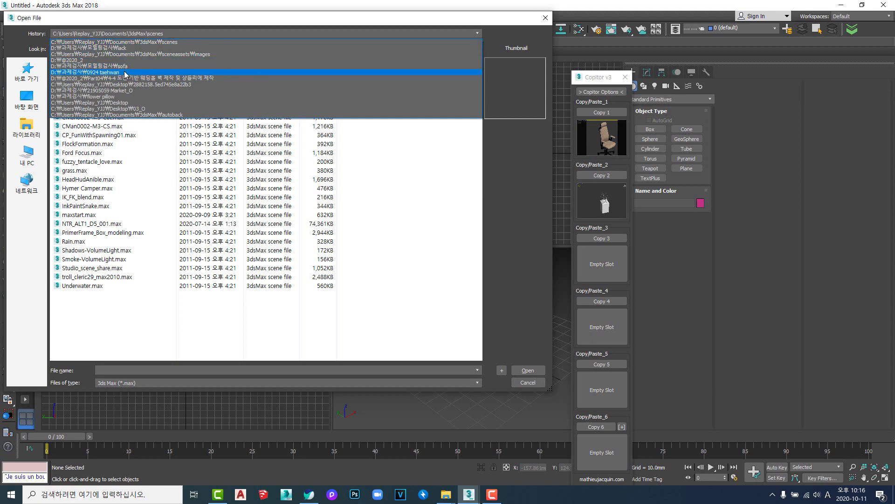
click(160, 213)
click(123, 50)
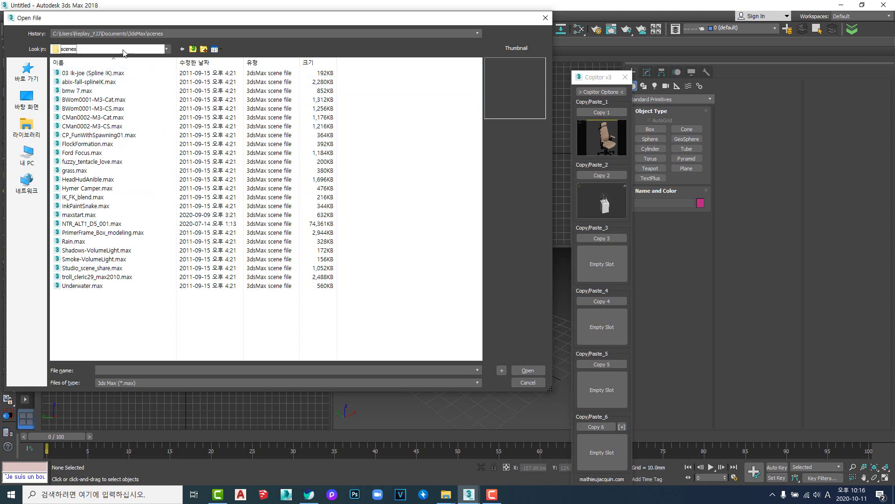
click(124, 51)
click(99, 103)
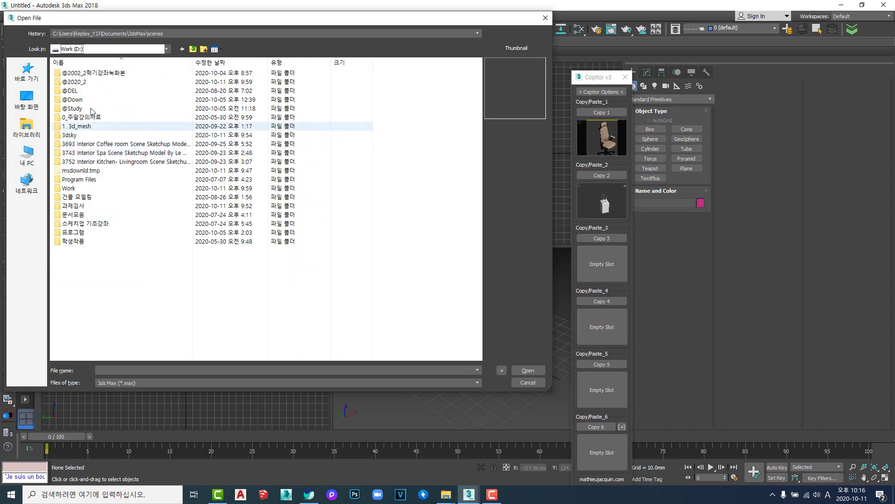
double_click(88, 135)
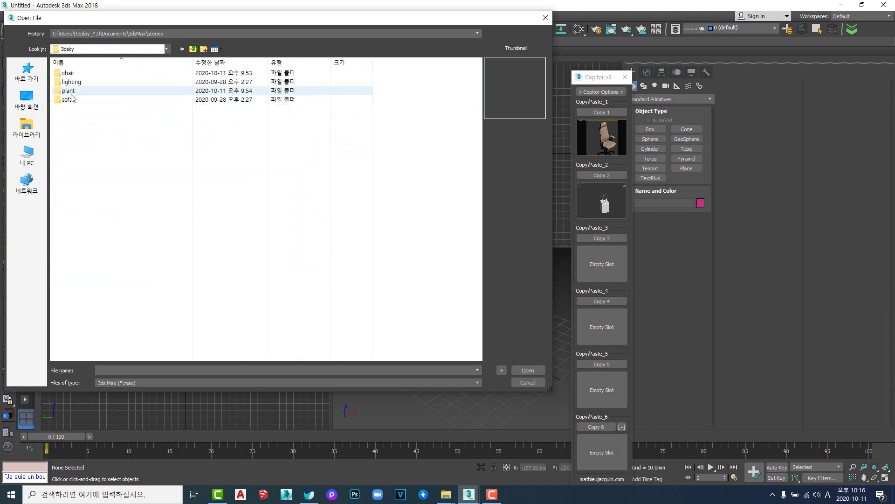
double_click(70, 92)
double_click(73, 75)
click(74, 88)
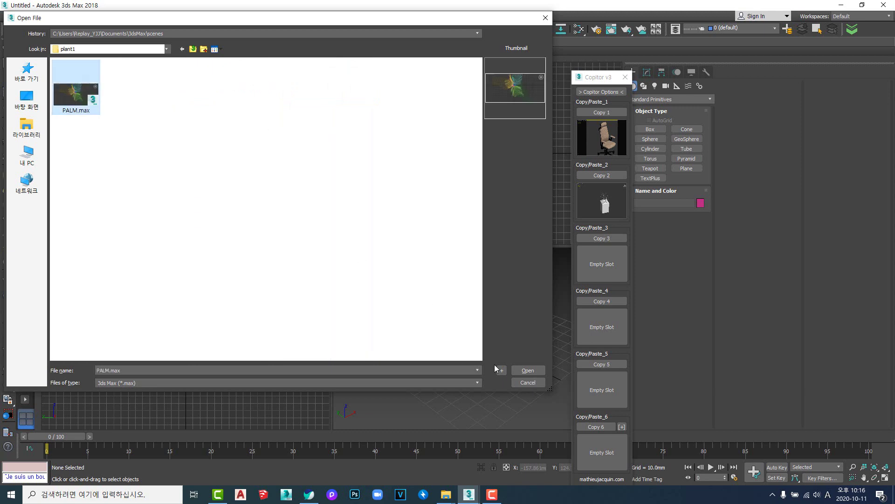
click(528, 370)
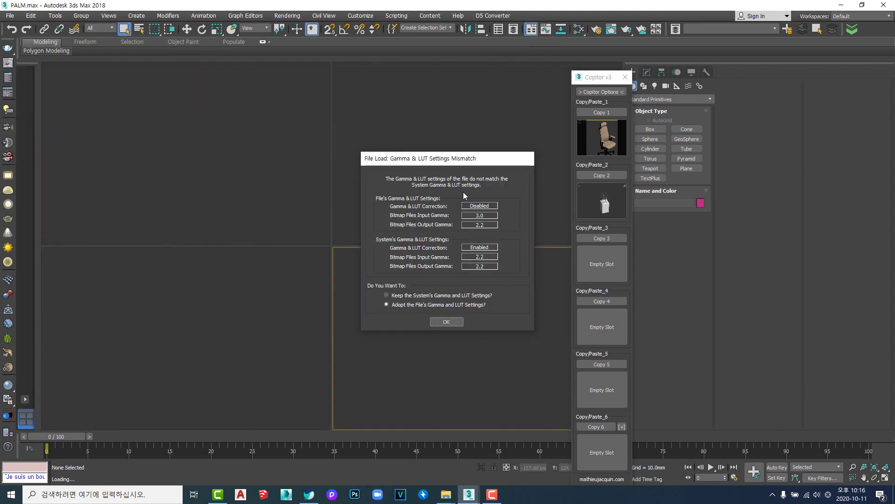
Step: Load the palm file keeping the system's gamma and LUT settings and rescaling its objects to the system unit scale
drag(449, 162, 443, 140)
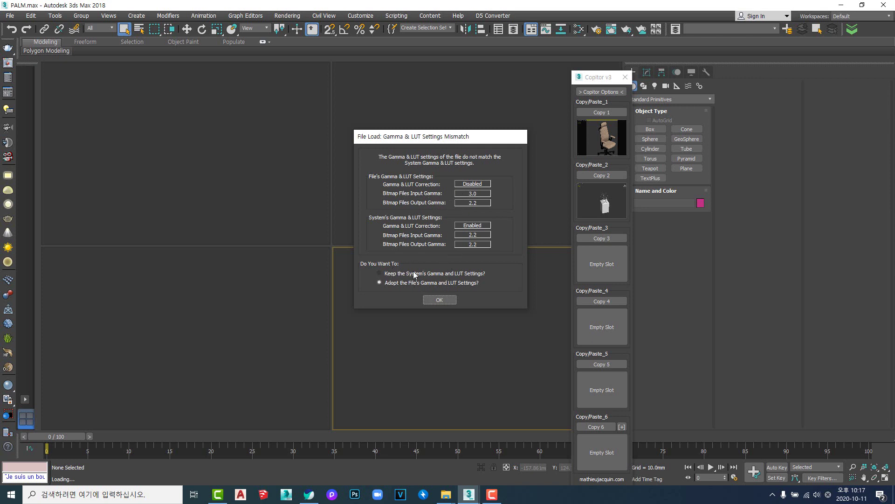
click(388, 274)
click(435, 300)
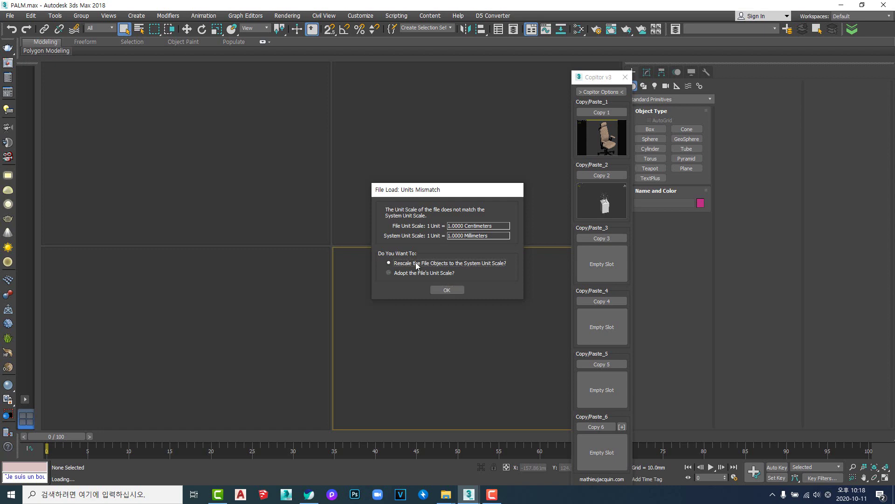
click(450, 291)
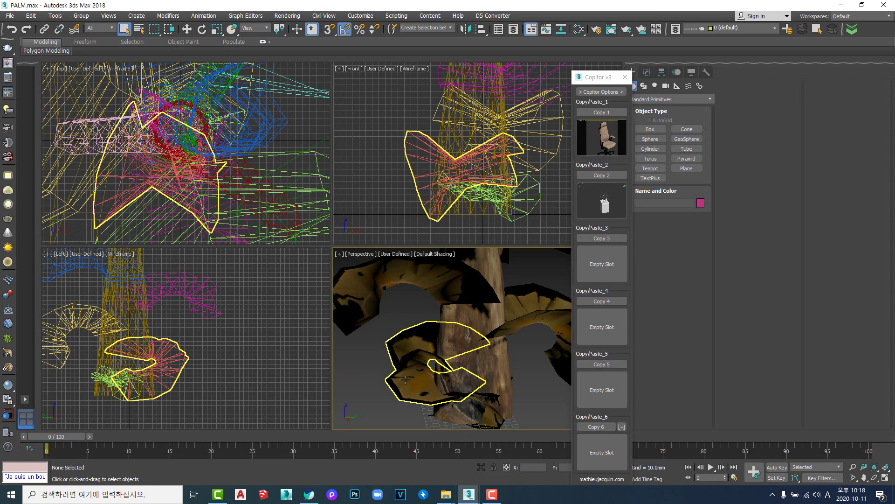
Step: Examine the palm plant up close in a maximized perspective view, with and without edged faces
key(z)
key(alt+w)
alt+middle_drag(410, 317, 382, 317)
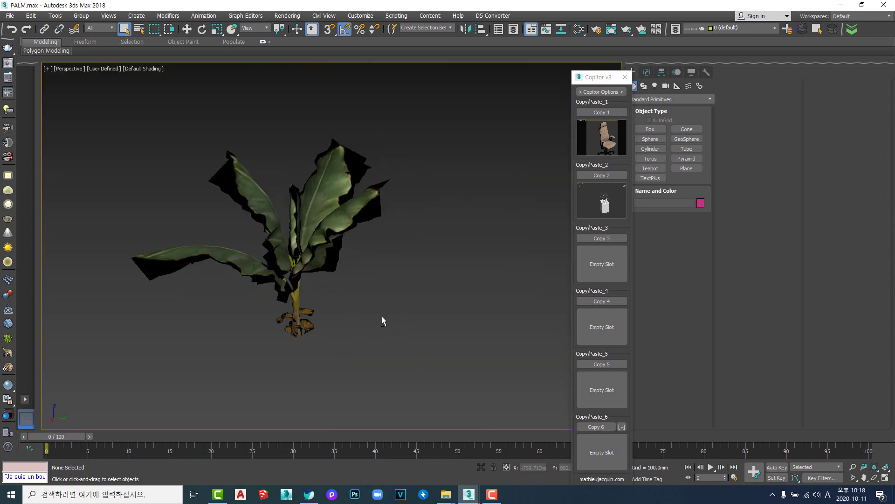
scroll(297, 286, up, 6)
scroll(297, 287, down, 6)
key(F4)
middle_drag(299, 306, 344, 311)
scroll(343, 308, up, 8)
scroll(344, 312, down, 8)
key(F4)
scroll(345, 308, up, 8)
scroll(344, 308, down, 8)
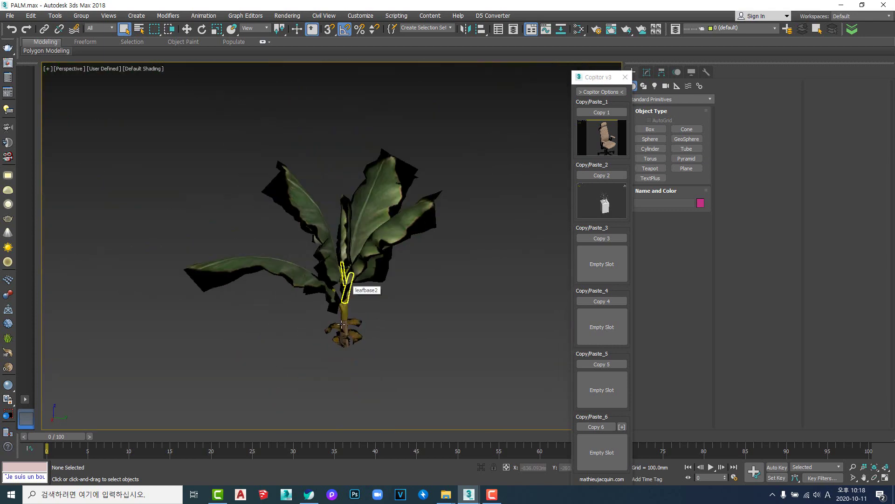
Step: Select all parts of the palm plant and group them under the default name
key(F4)
click(335, 336)
drag(134, 118, 504, 404)
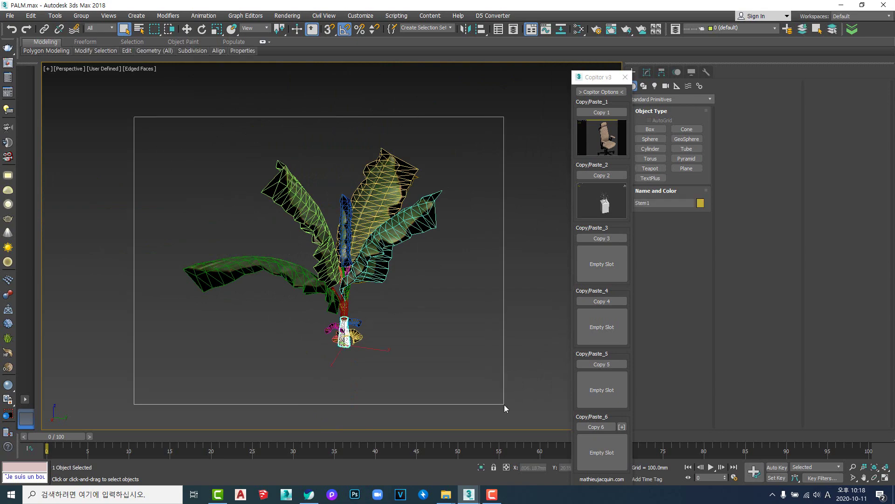
alt+middle_drag(377, 342, 378, 369)
scroll(366, 351, up, 8)
scroll(377, 364, down, 8)
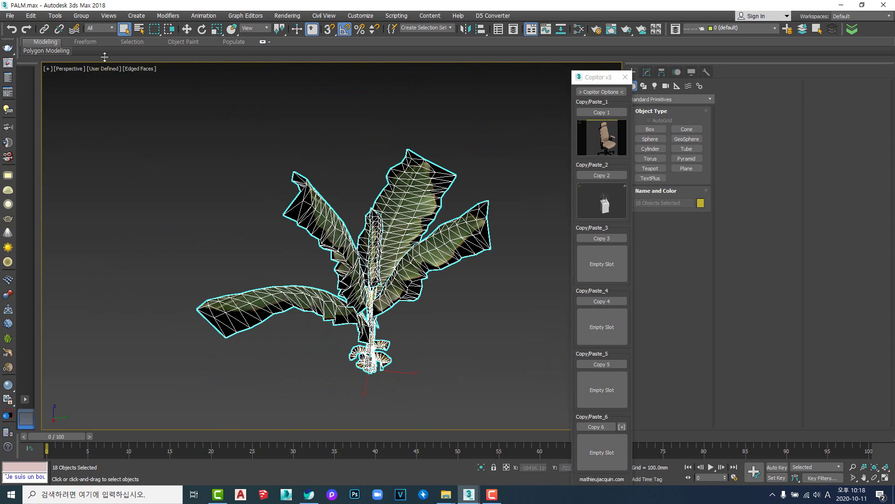
middle_drag(342, 242, 344, 242)
key(ctrl+g)
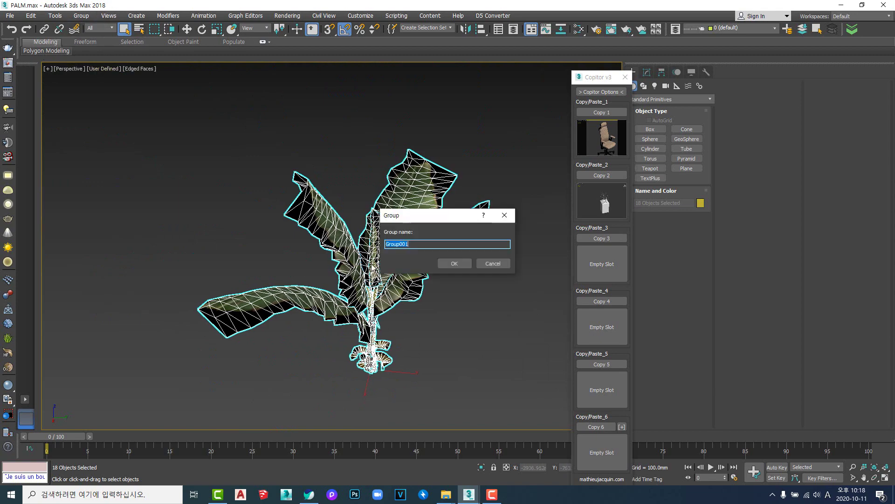
click(449, 264)
click(470, 344)
click(337, 342)
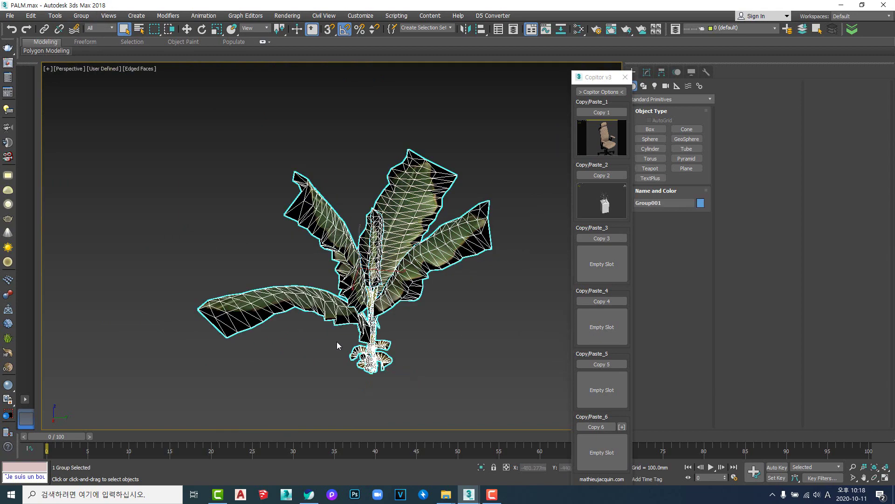
Step: Examine the grouped palm's trunk and lower leaves in shaded and wireframe display
alt+middle_drag(337, 342, 432, 300)
scroll(431, 299, up, 7)
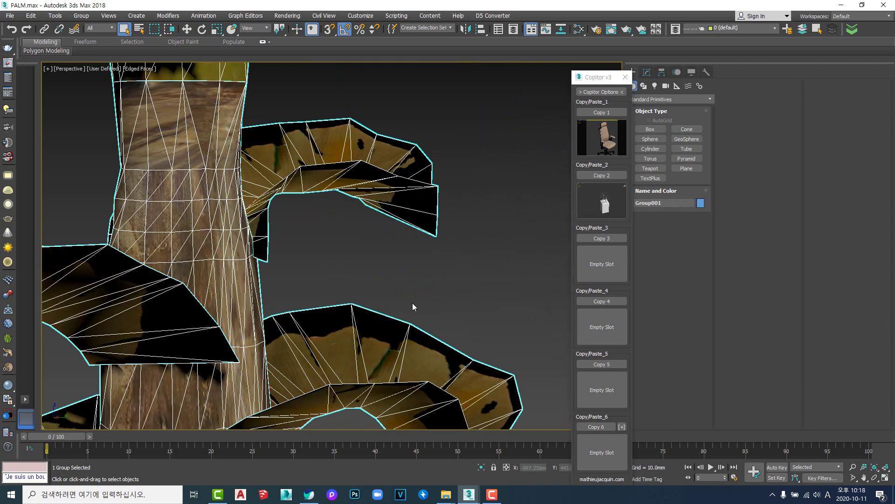
scroll(415, 305, down, 9)
key(F4)
scroll(449, 312, up, 5)
click(375, 333)
key(F3)
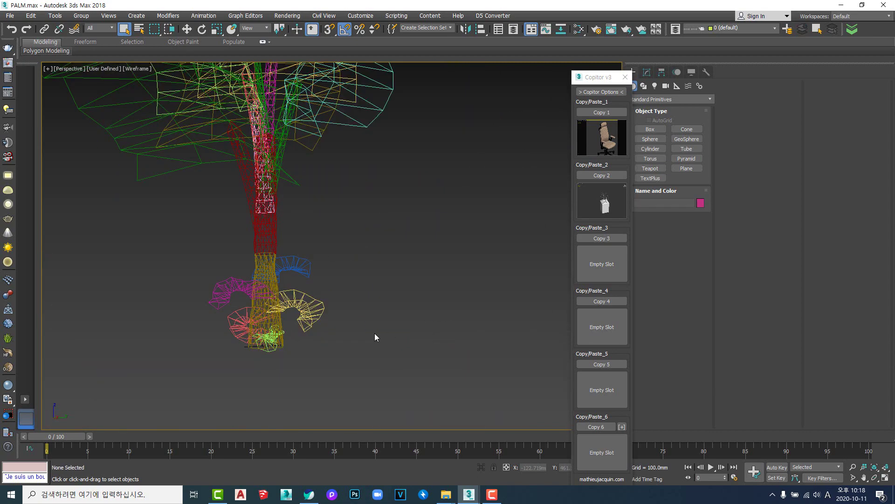
key(F3)
key(F4)
scroll(306, 307, down, 5)
middle_drag(340, 265, 381, 278)
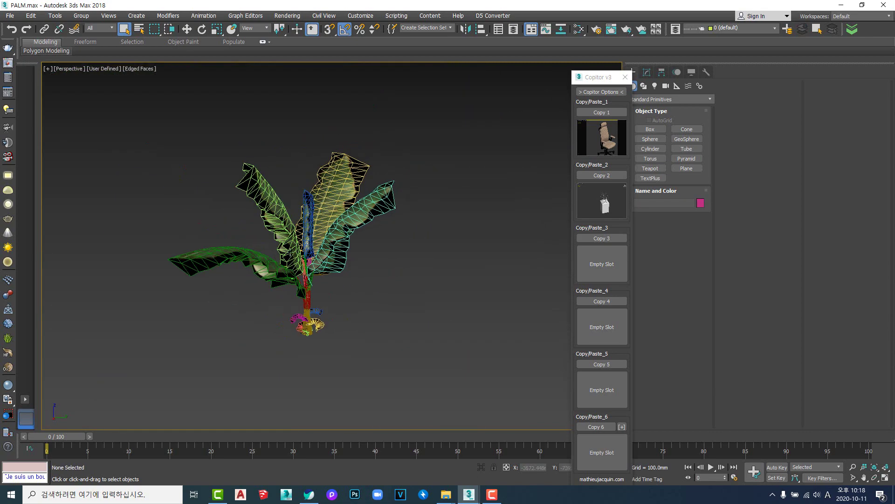
Step: Copy the grouped palm into Copitor slot 2 and close Copitor
click(290, 250)
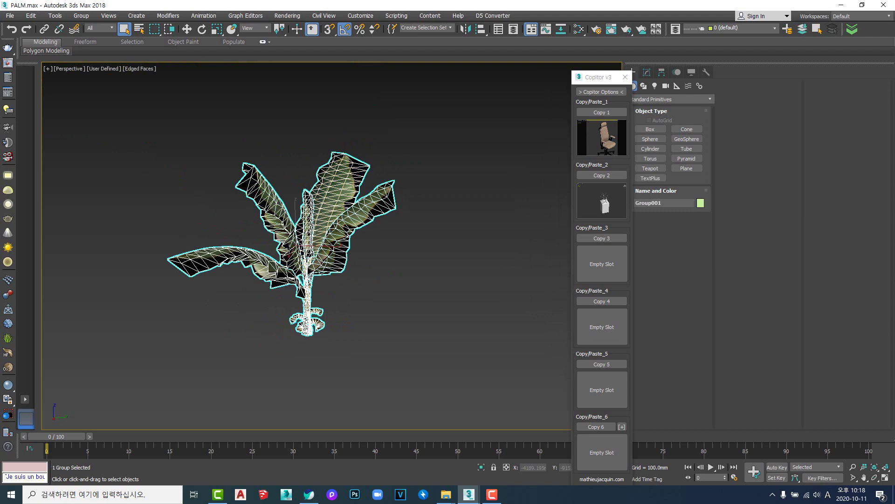
click(599, 179)
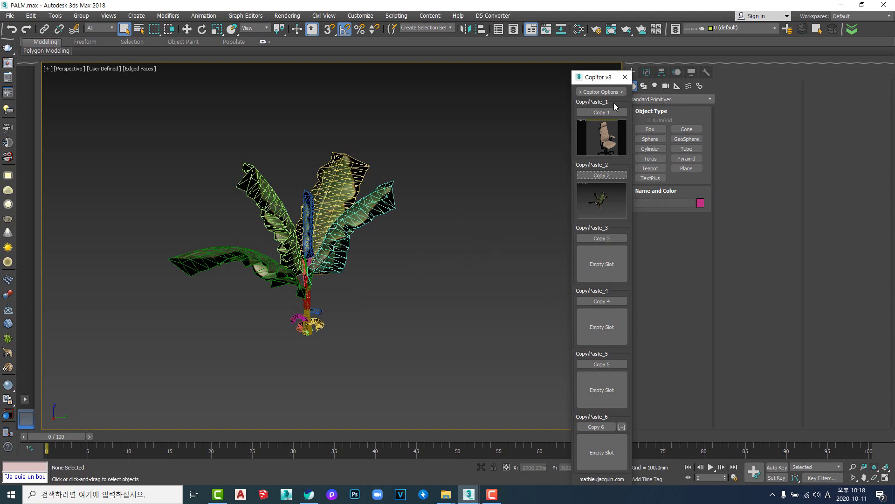
click(625, 77)
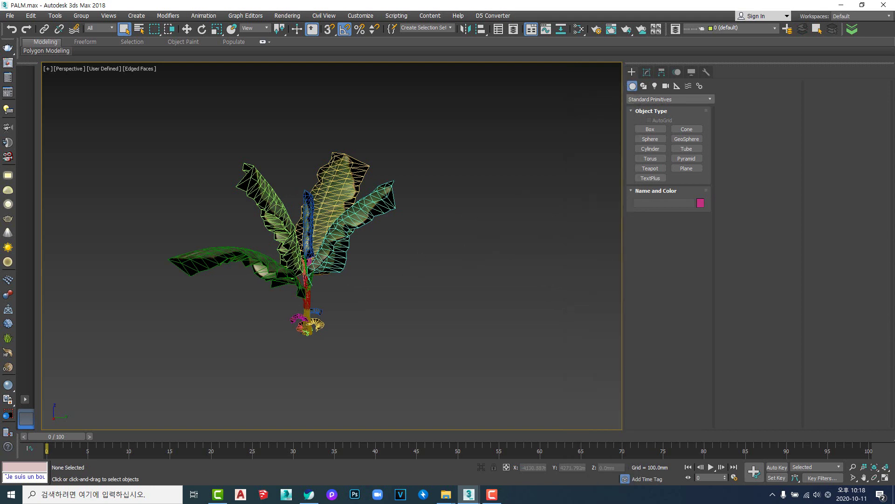
Step: Open Collect Asset, set the missing-texture search path to D:\3dsky\ and run the search
click(851, 28)
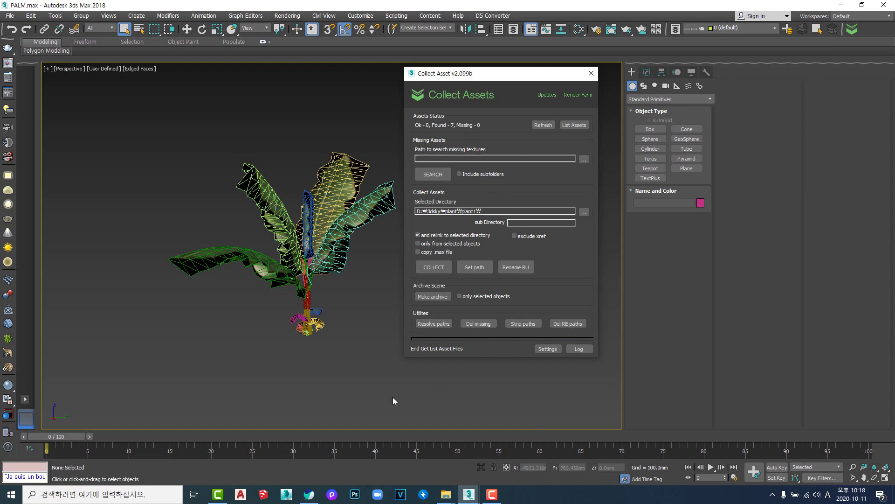
click(584, 160)
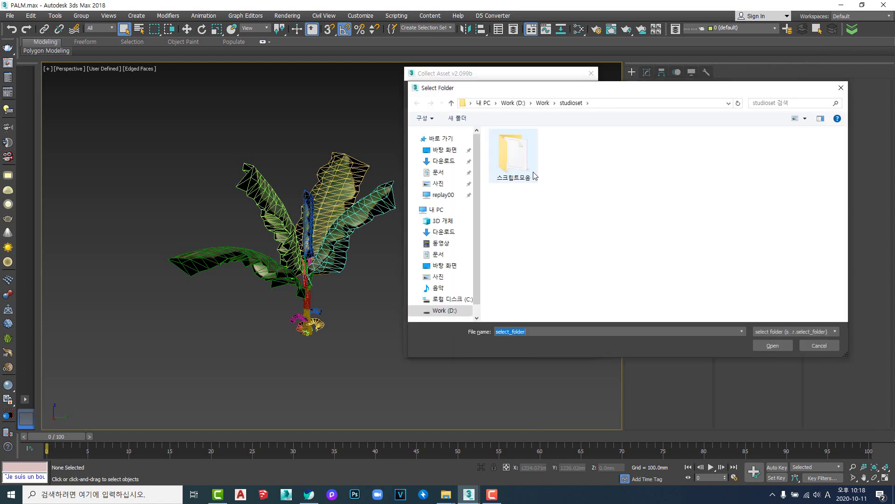
click(513, 103)
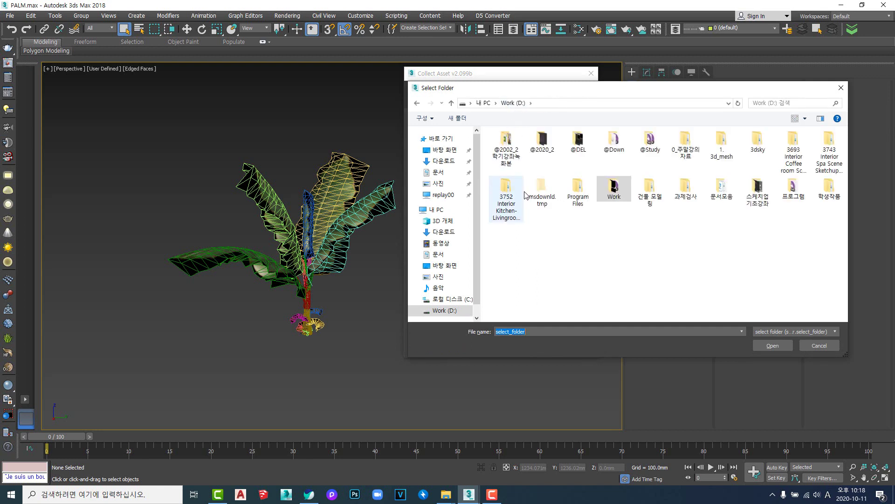
click(650, 141)
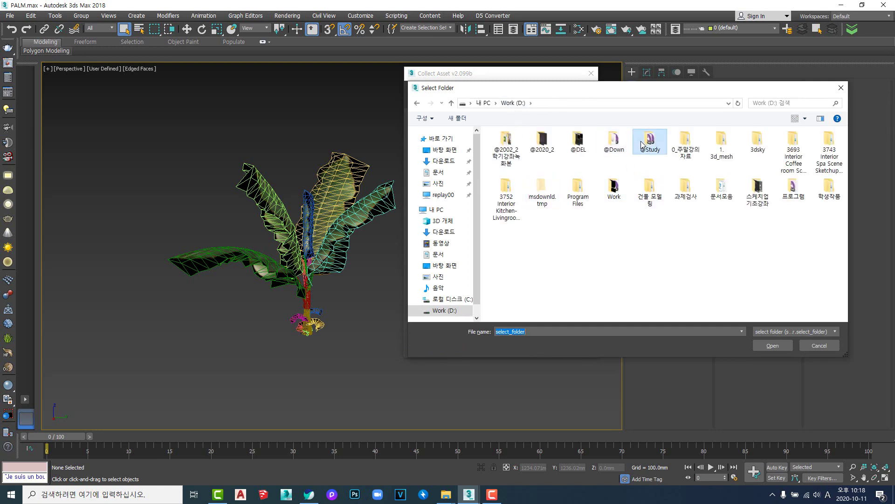
click(751, 141)
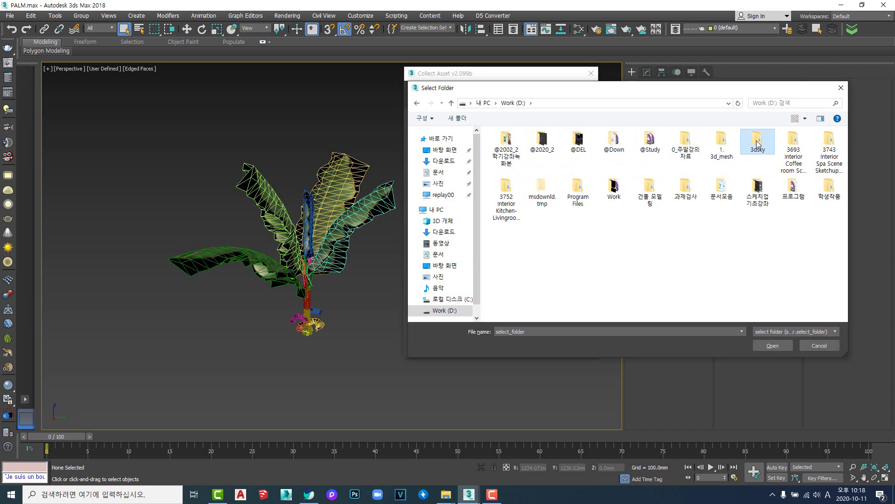
double_click(756, 141)
click(772, 345)
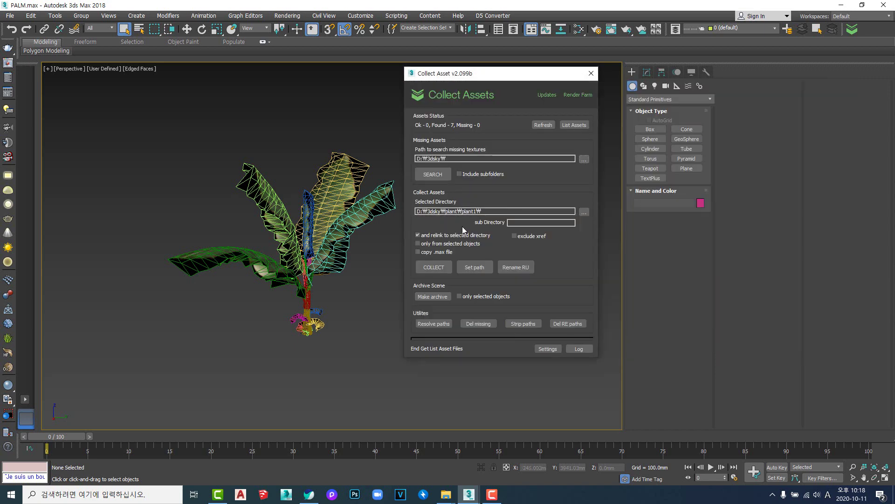
click(443, 175)
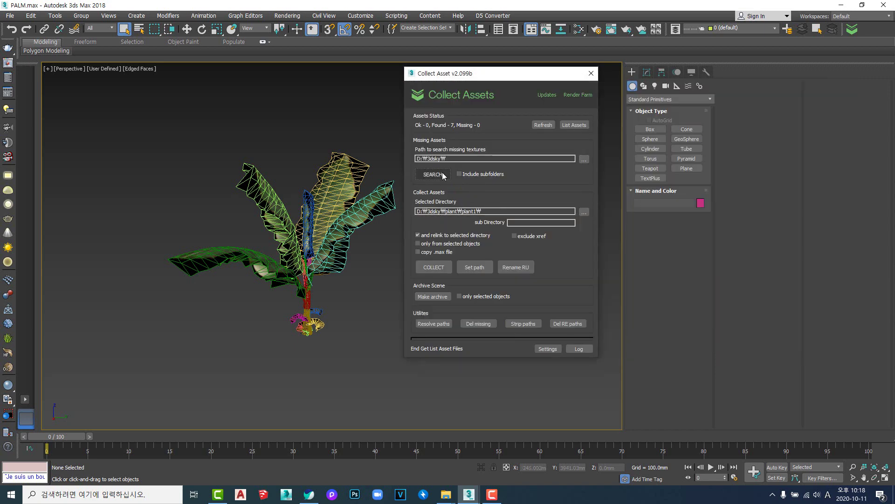
click(448, 174)
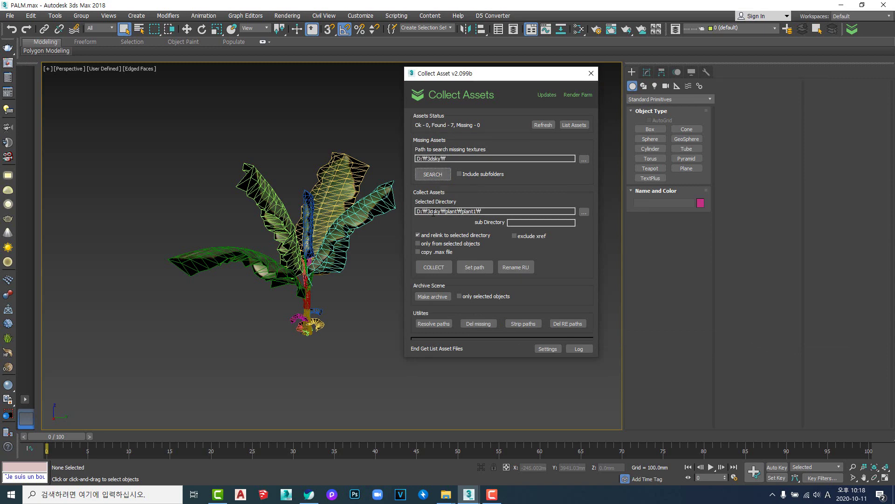
Step: Examine the whole backdrop in the studioset_01 scene from a wider orthographic view and return to the PALM scene
click(469, 494)
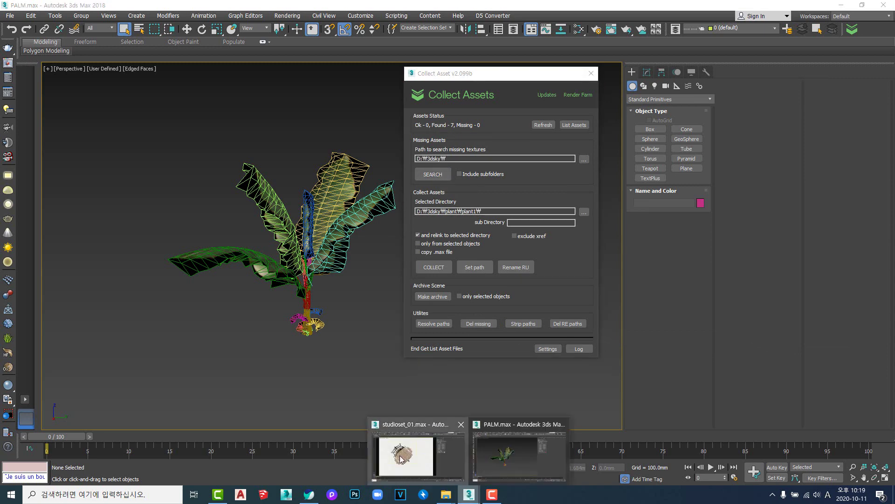
click(402, 460)
scroll(418, 285, down, 5)
alt+middle_drag(404, 308, 424, 283)
scroll(424, 260, down, 7)
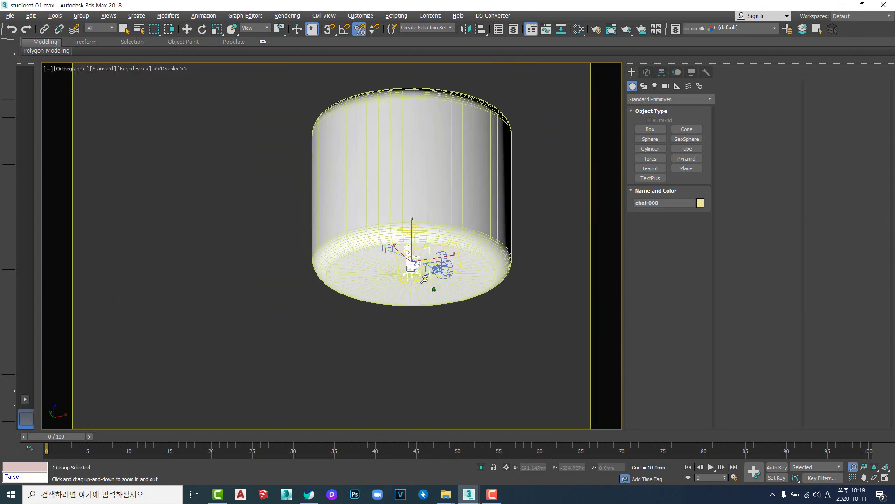
click(472, 499)
click(507, 467)
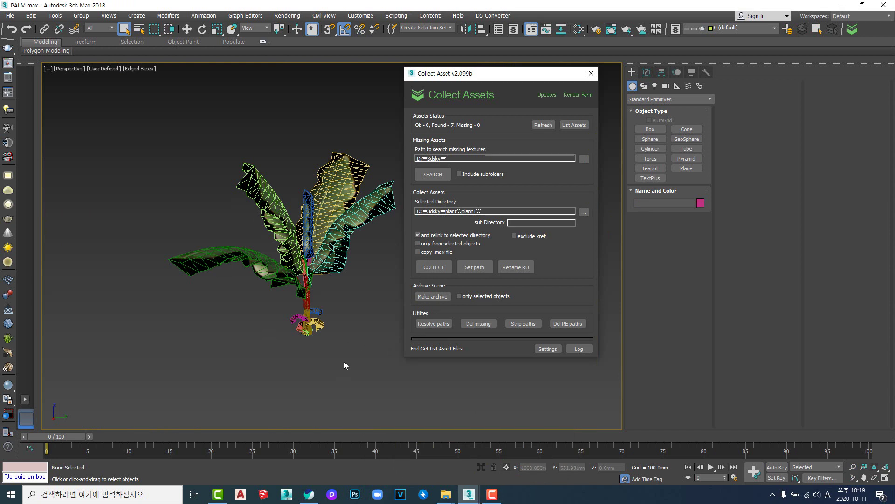
Step: Set the Collect Assets target directory to D:\Work\studioset\
click(584, 212)
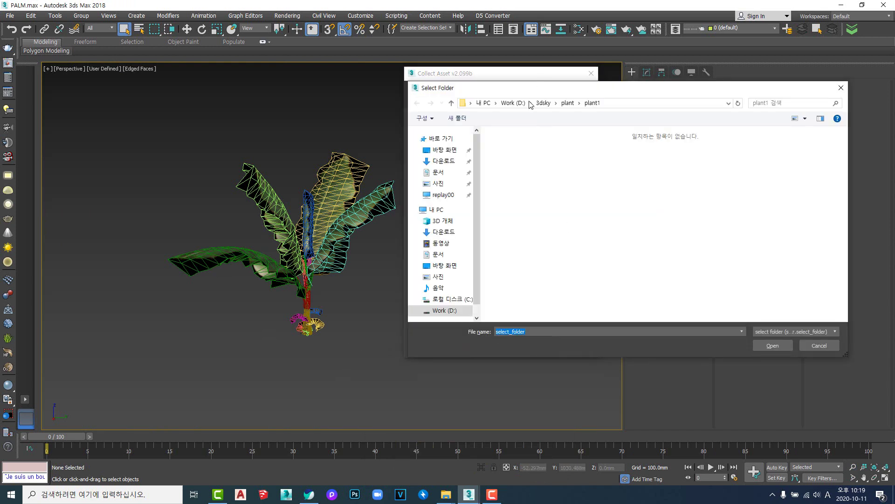
click(512, 103)
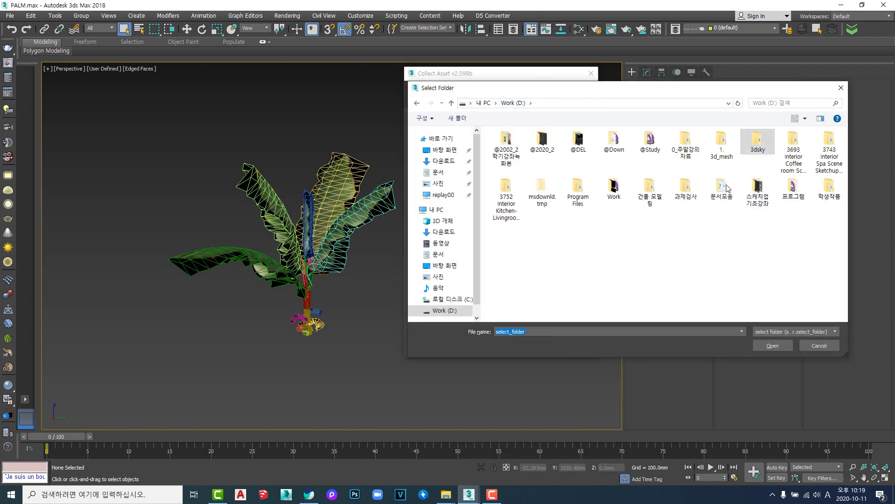
click(614, 189)
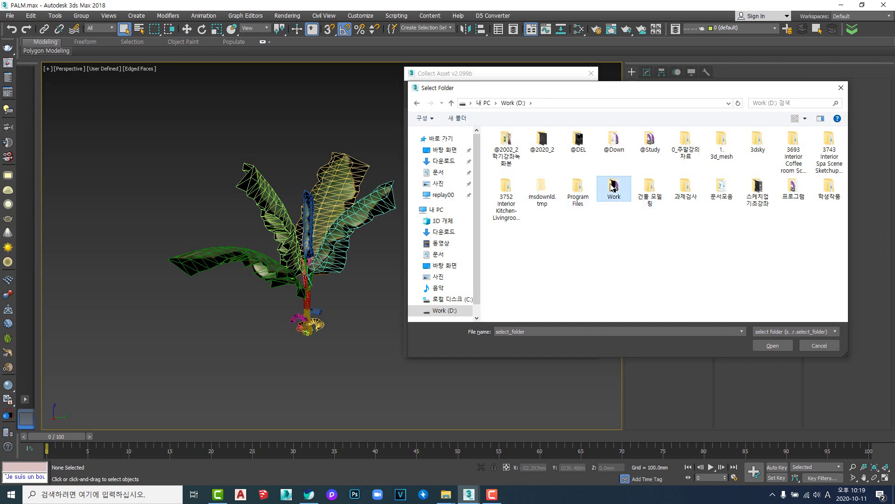
double_click(614, 187)
click(529, 289)
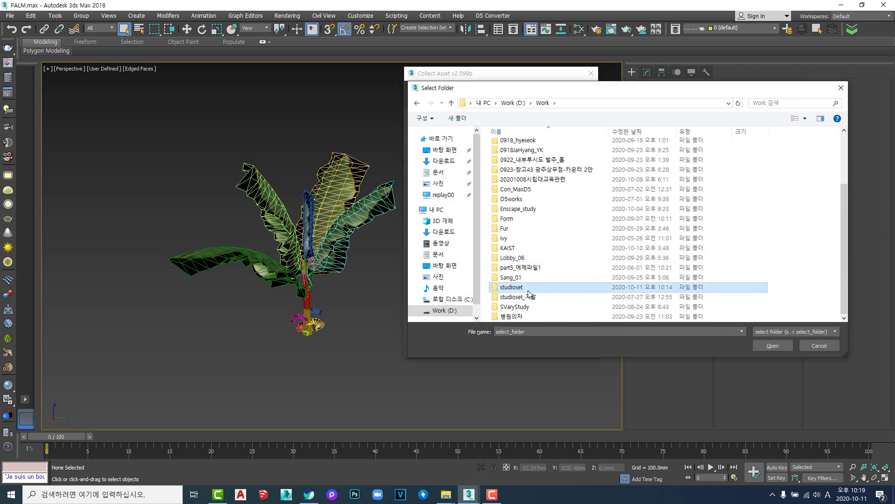
double_click(529, 288)
click(769, 346)
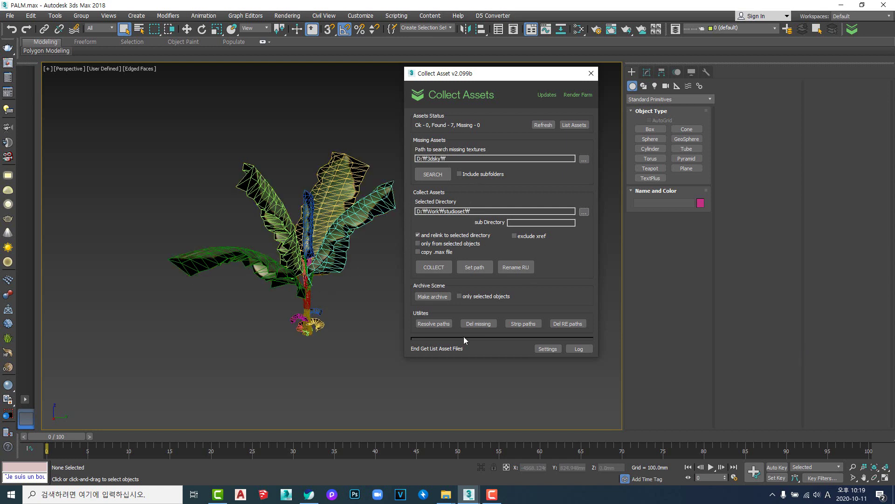
Step: Collect the palm's textures into the selected directory and close Collect Asset
click(440, 268)
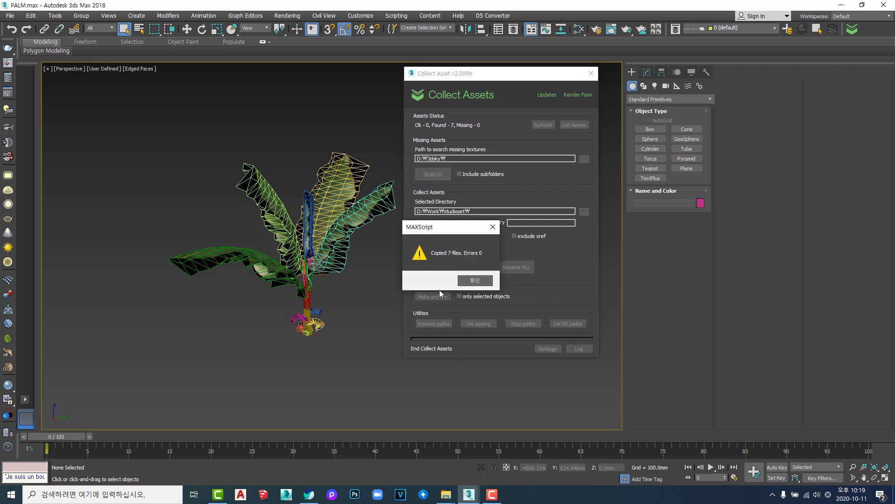
click(470, 281)
click(301, 280)
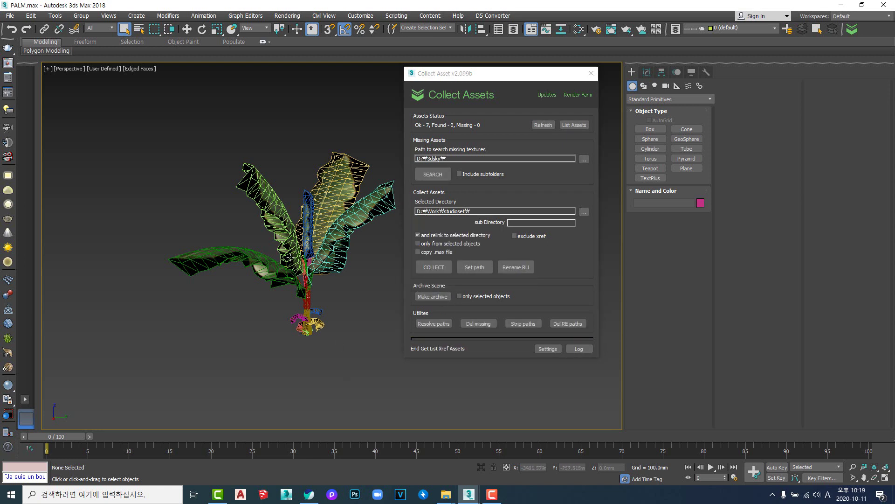
click(592, 79)
Step: Select the palm group and copy it into Copitor slot 2 again
click(361, 245)
click(344, 238)
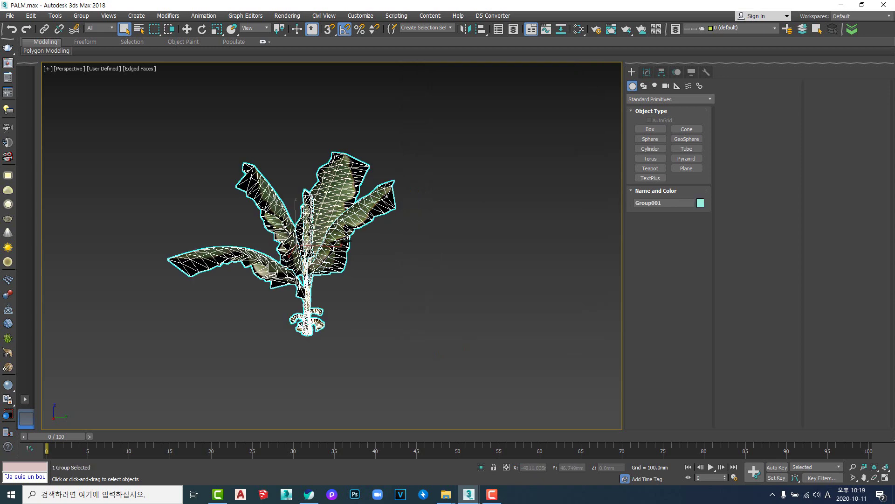
key(ctrl+c)
click(605, 176)
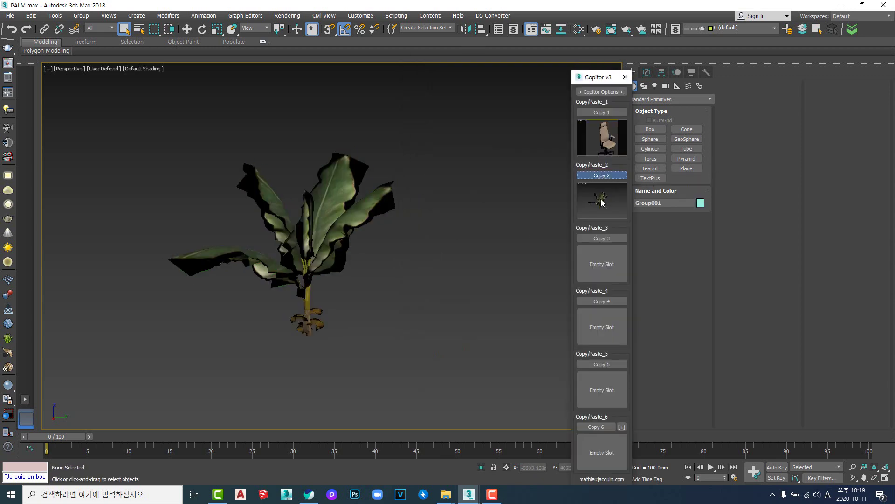
Step: Switch to the studioset_01 scene, paste the palm from Copitor slot 2 and close Copitor
mouse_move(469, 495)
click(402, 456)
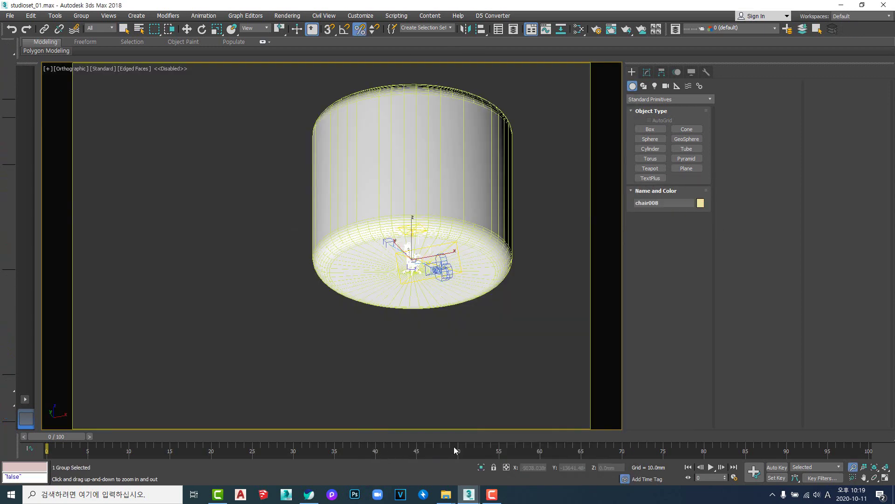
key(ctrl+c)
click(607, 195)
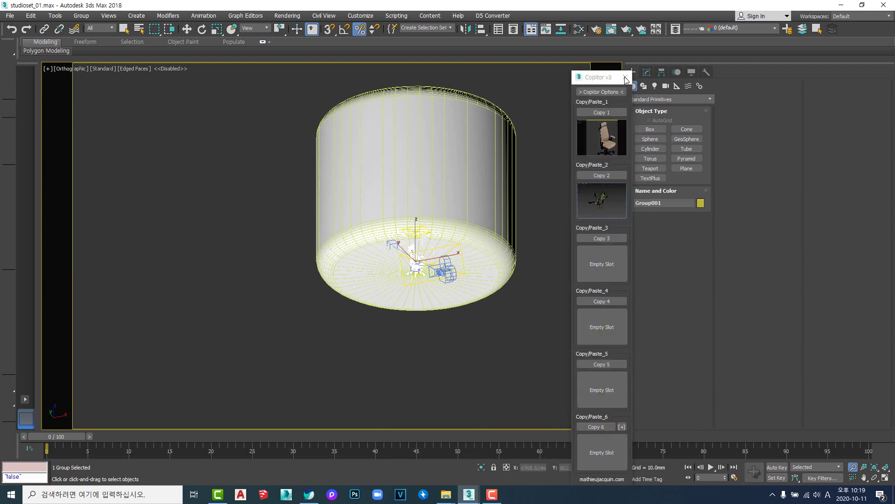
alt+middle_drag(452, 275, 441, 279)
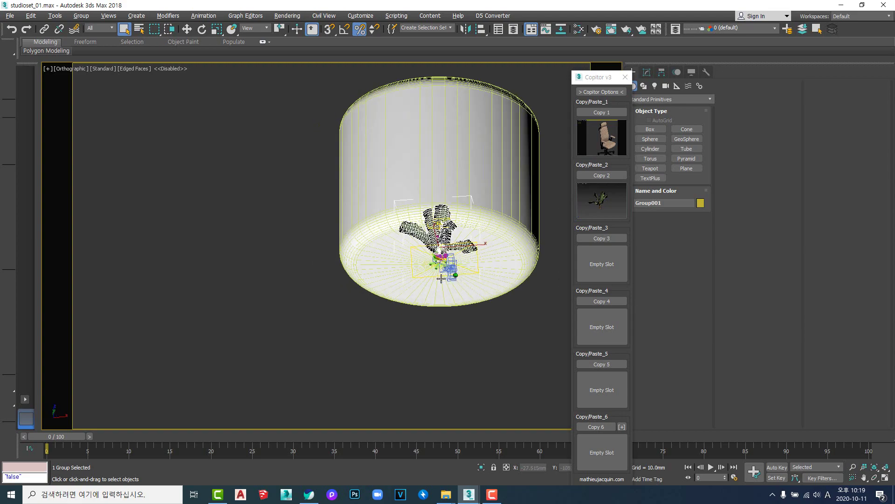
scroll(442, 259, up, 6)
key(t)
scroll(442, 260, down, 6)
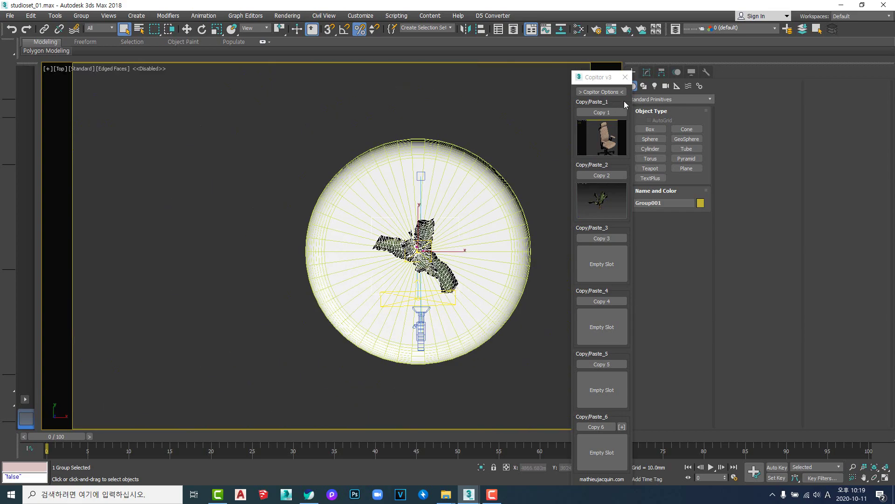
click(626, 77)
Step: Move the palm behind and to the right of the chair in the Top view and check it through the camera
scroll(424, 286, up, 7)
key(w)
middle_drag(418, 144, 401, 216)
drag(394, 213, 480, 150)
scroll(430, 292, down, 5)
key(c)
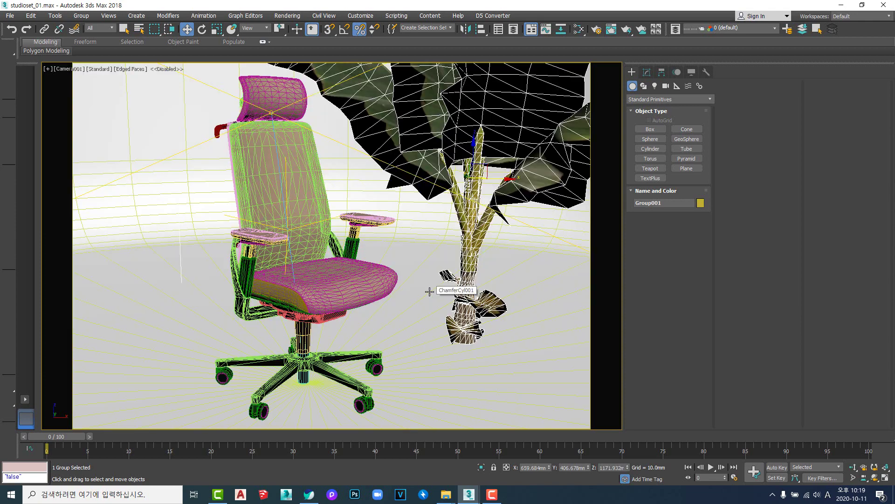
Step: Scale the palm group uniformly to 50% and lower it onto the studio floor in the Front view
key(r)
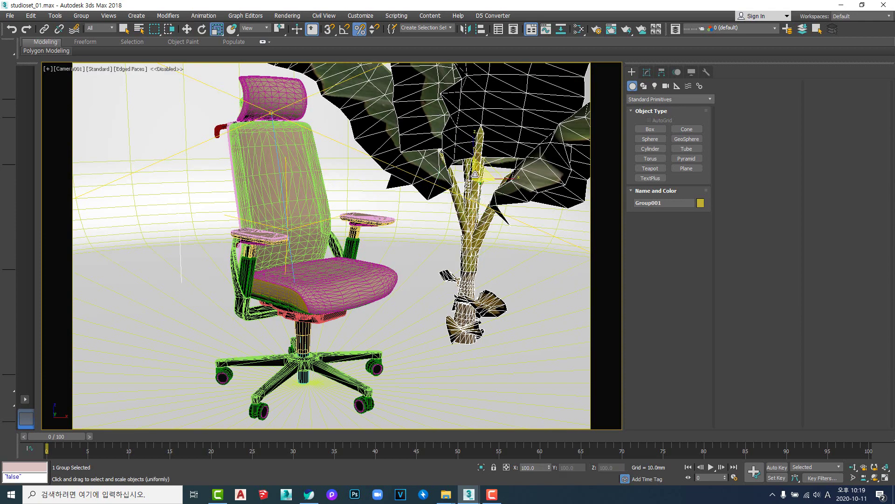
drag(475, 174, 456, 225)
key(f)
scroll(449, 286, down, 10)
middle_drag(424, 292, 455, 206)
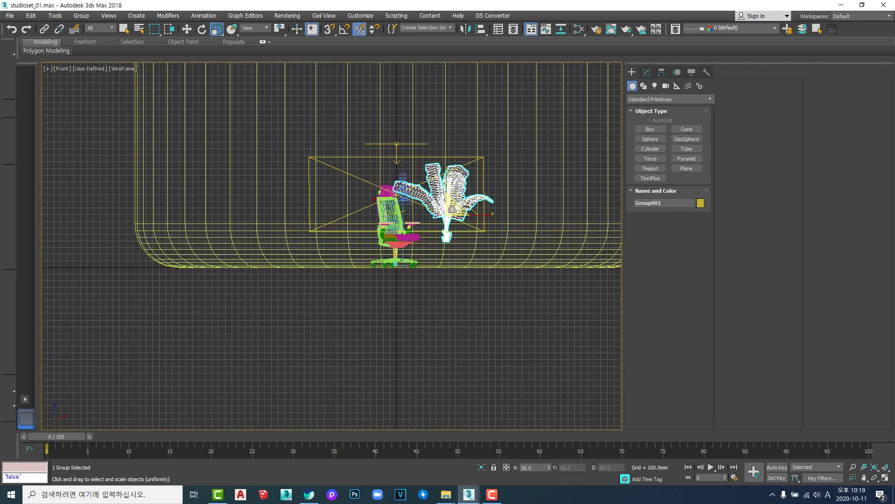
scroll(454, 207, up, 4)
key(w)
drag(449, 214, 452, 266)
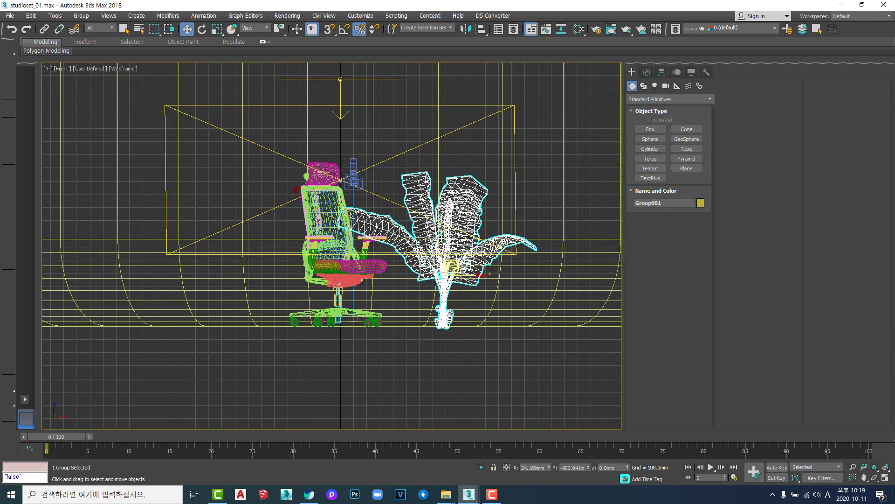
Step: Shift the palm and the chair slightly to the left in the camera view to balance the composition
key(c)
drag(510, 264, 477, 264)
click(264, 279)
drag(336, 255, 297, 269)
key(F4)
key(F4)
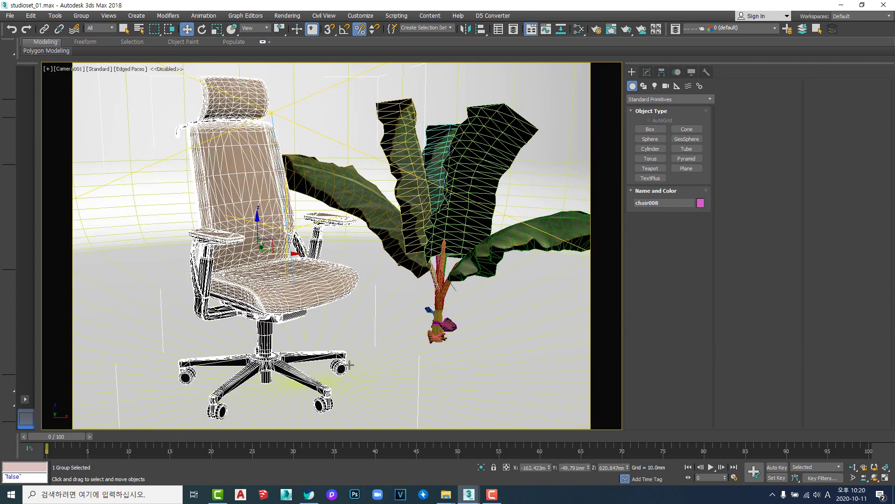
Step: Restrict the selection filter to Lights and select the rectangular light above the chair in the orthographic view
key(t)
scroll(360, 352, down, 6)
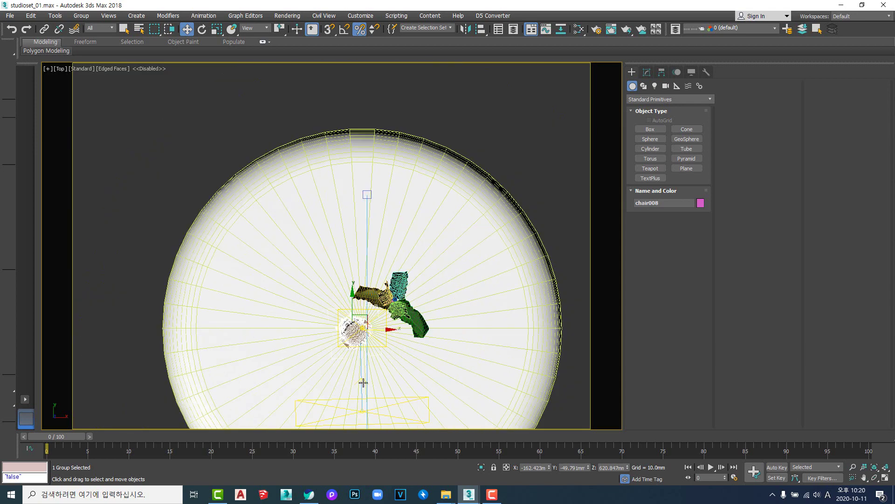
middle_drag(383, 362, 494, 208)
middle_drag(405, 270, 386, 308)
alt+middle_drag(386, 308, 432, 277)
click(418, 254)
scroll(475, 252, up, 5)
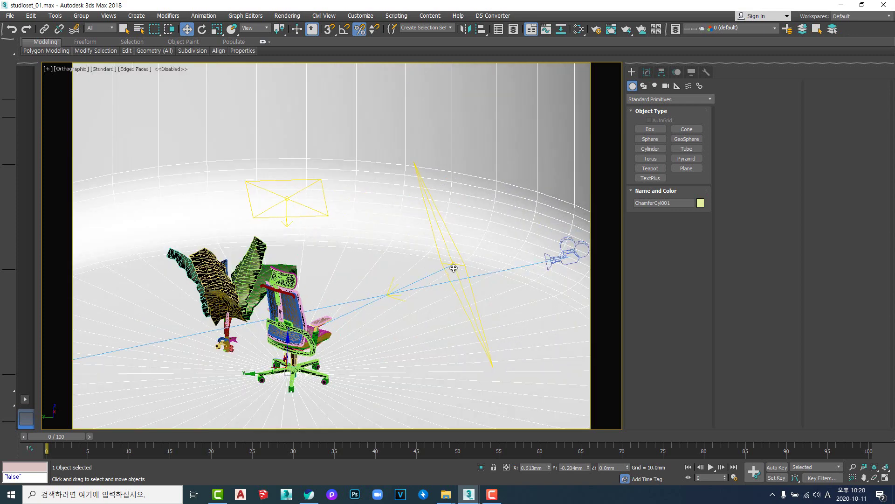
click(124, 30)
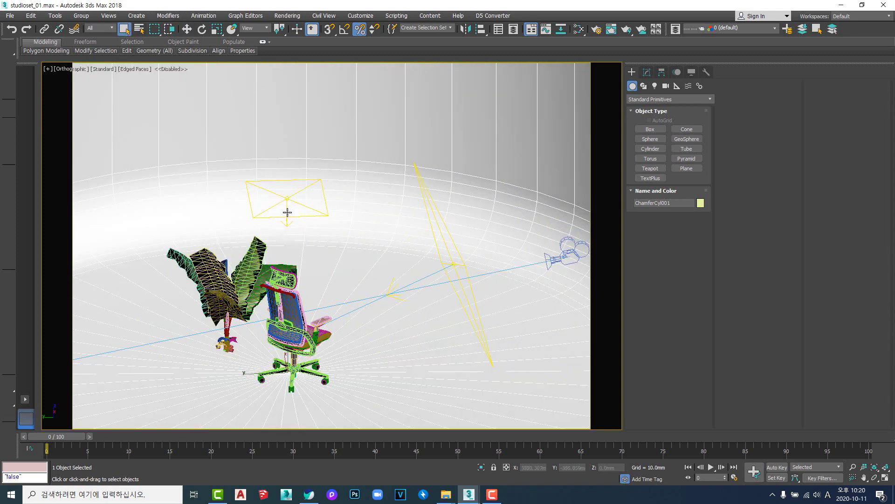
click(112, 28)
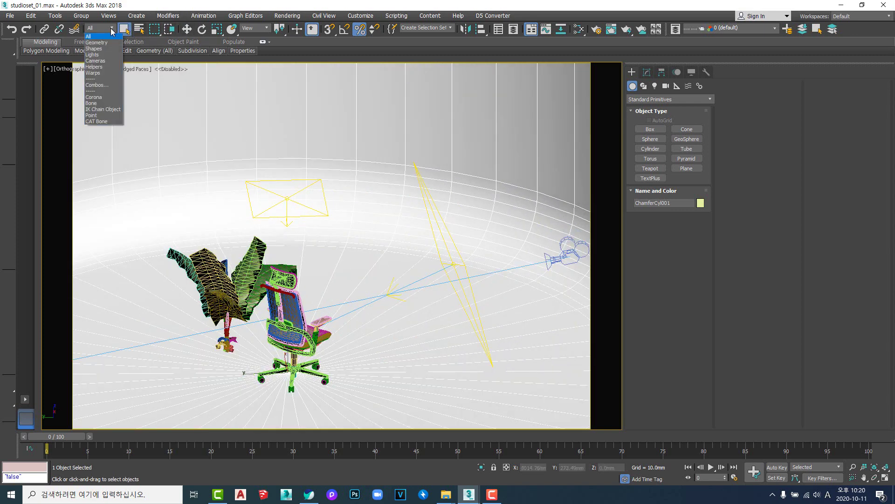
click(103, 54)
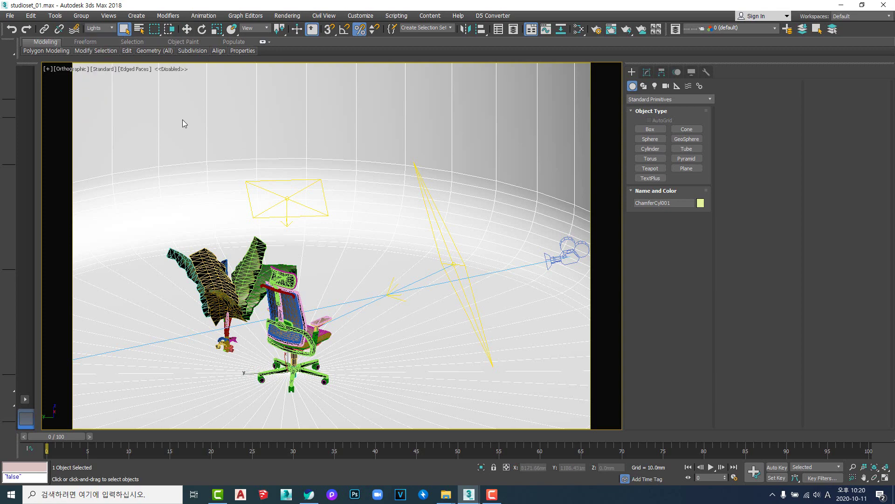
click(285, 198)
alt+middle_drag(344, 218, 317, 252)
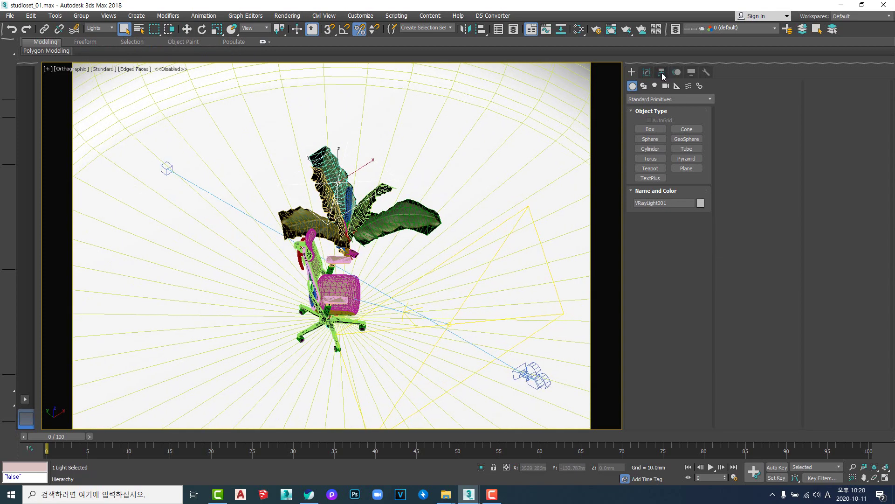
Step: Set the overhead rectangular light's target distance and half-length to 500 mm
click(647, 73)
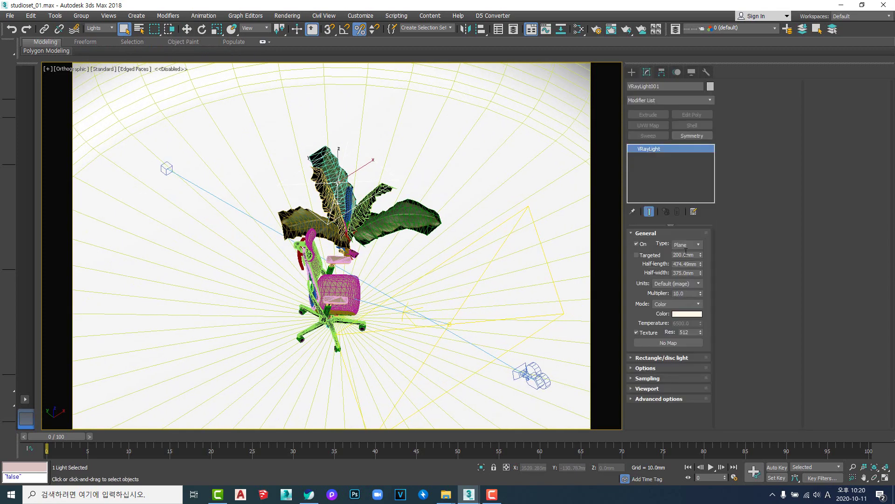
text(500)
key(Tab)
text(500)
key(Return)
middle_drag(358, 260, 404, 276)
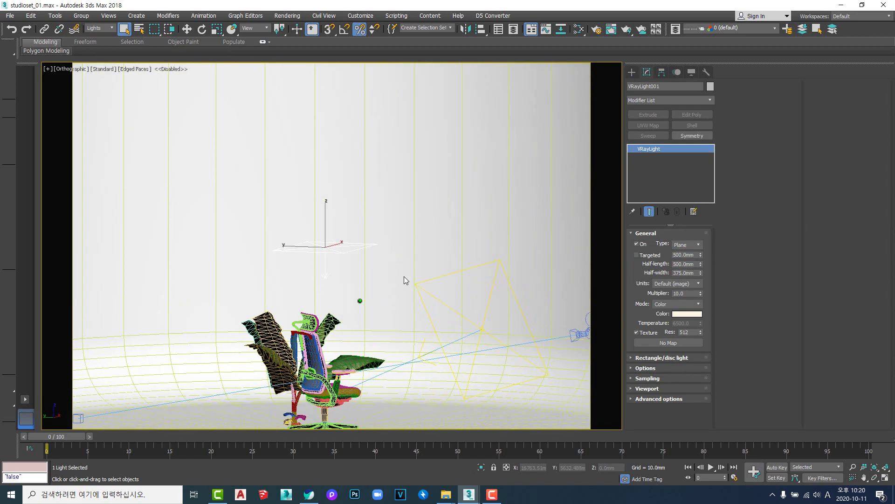
Step: Set the overhead light's half-length and half-width to 250 mm
click(686, 262)
text(250)
key(Tab)
text(25)
middle_drag(339, 274, 388, 234)
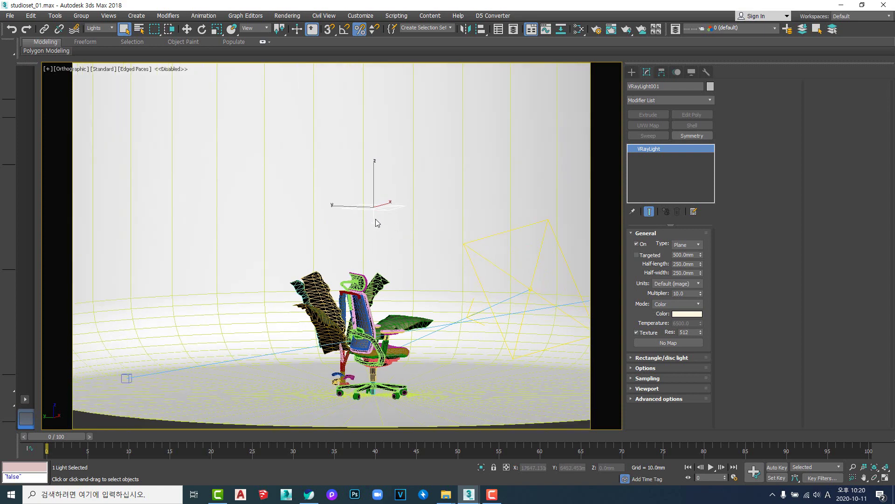
Step: Raise the overhead light along the Z axis to a height of about 2416 mm above the chair
middle_drag(393, 281, 387, 316)
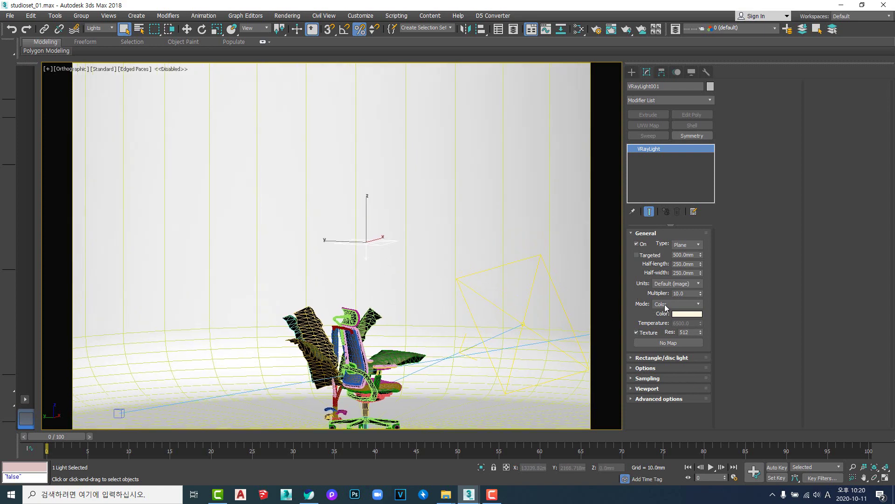
middle_drag(315, 225, 349, 236)
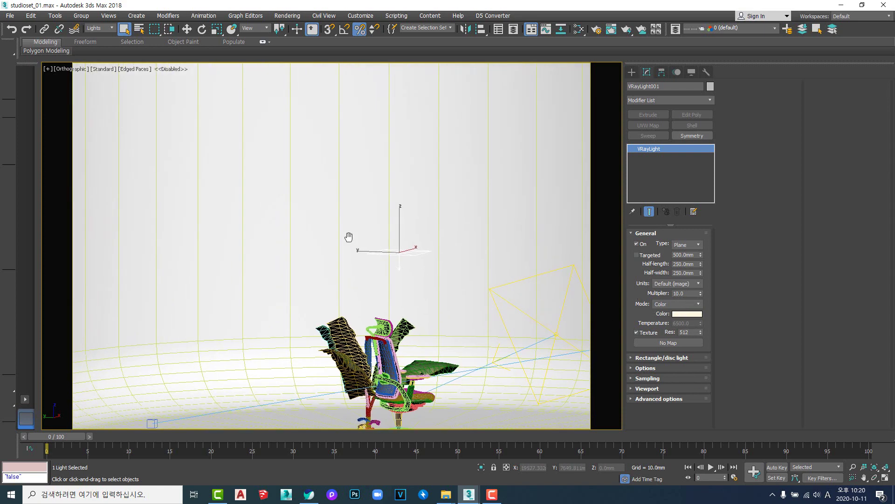
key(w)
drag(400, 223, 408, 170)
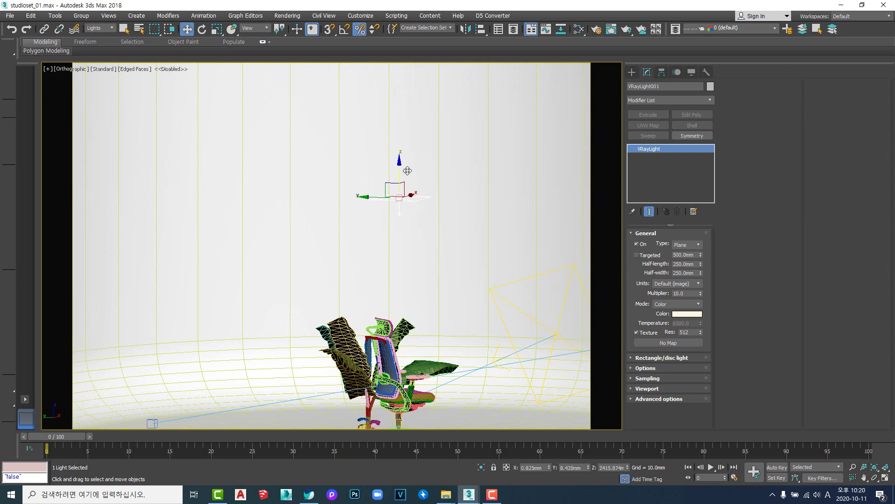
middle_drag(444, 268, 412, 229)
scroll(415, 235, down, 5)
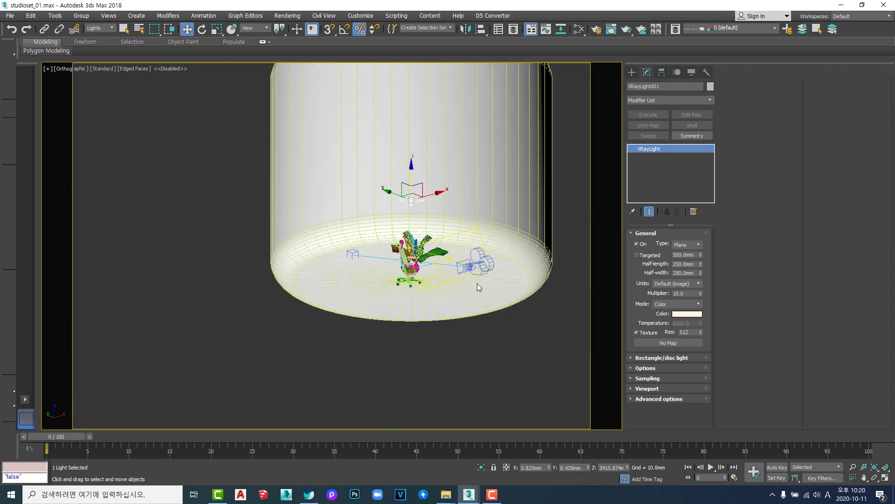
Step: Check the front light's placement in the Top view, and examine the camera view with edged faces turned off
click(477, 267)
key(t)
scroll(476, 266, down, 6)
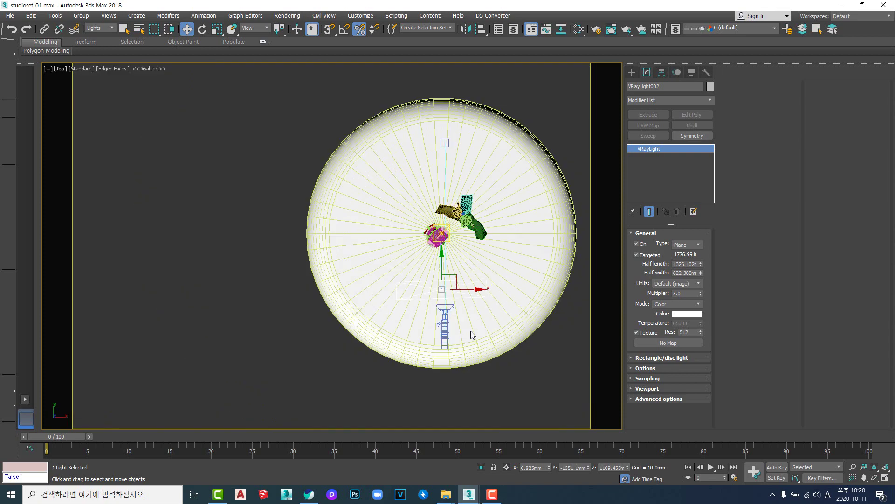
click(474, 397)
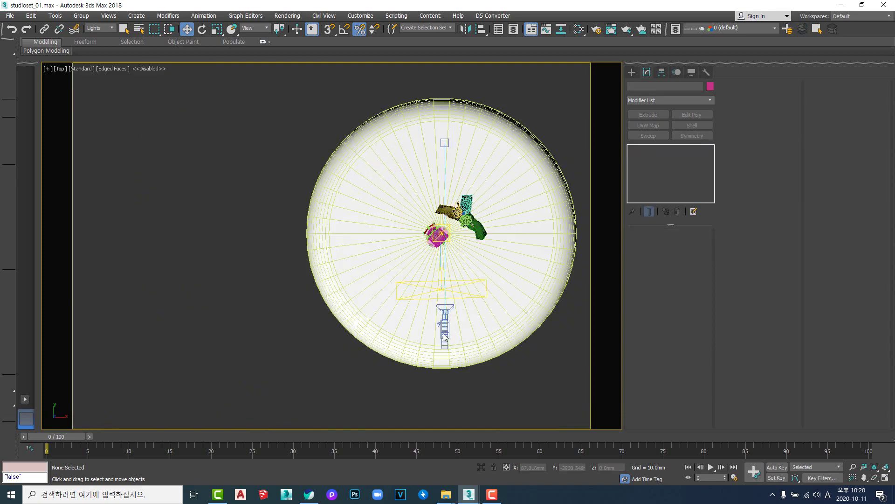
scroll(443, 336, up, 3)
scroll(439, 339, down, 4)
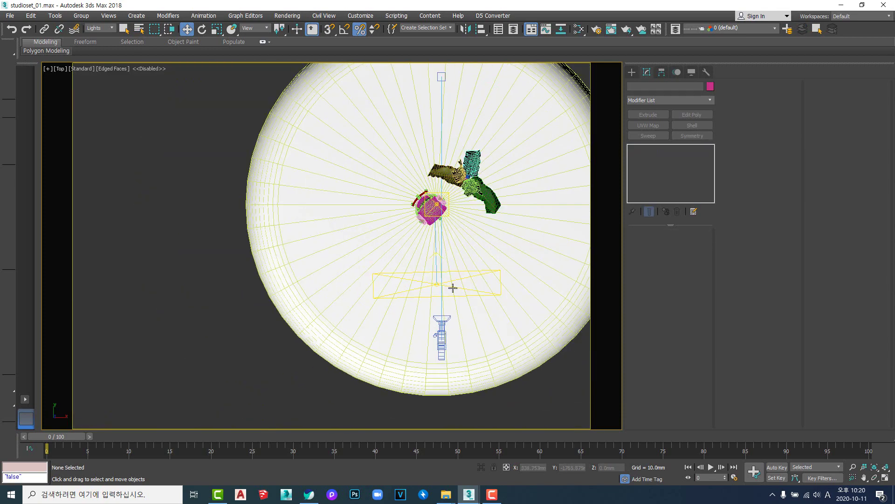
key(c)
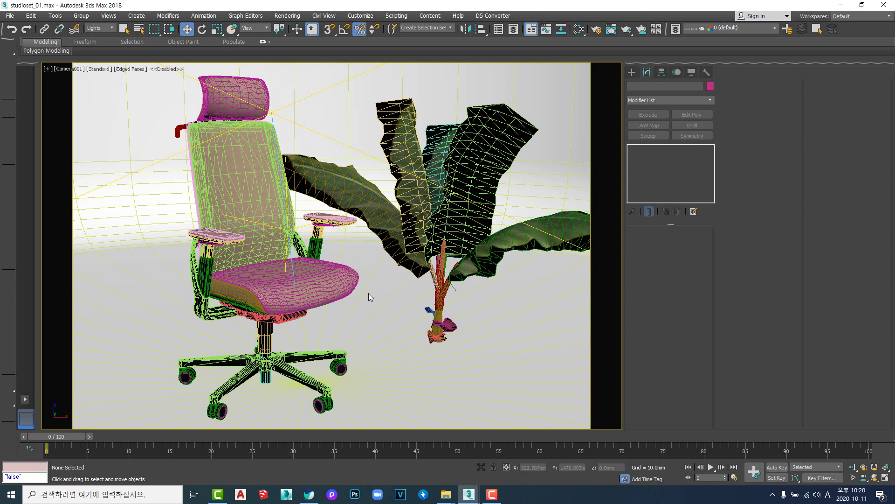
key(F4)
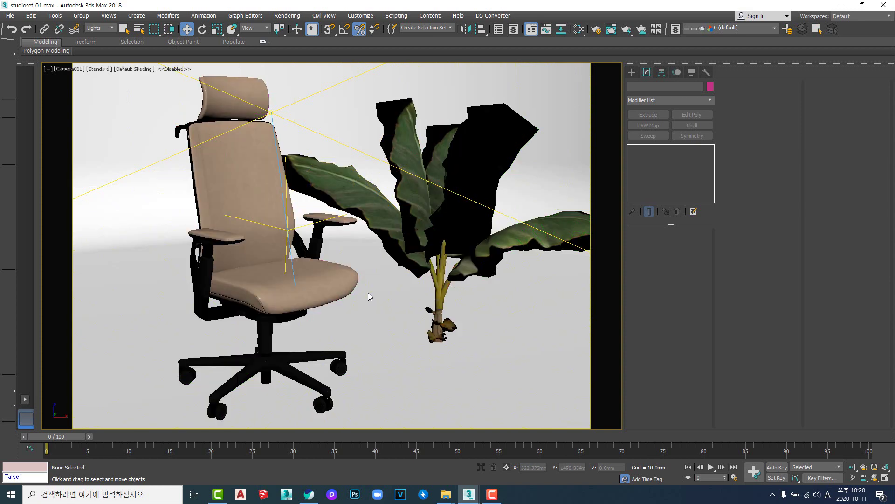
key(F4)
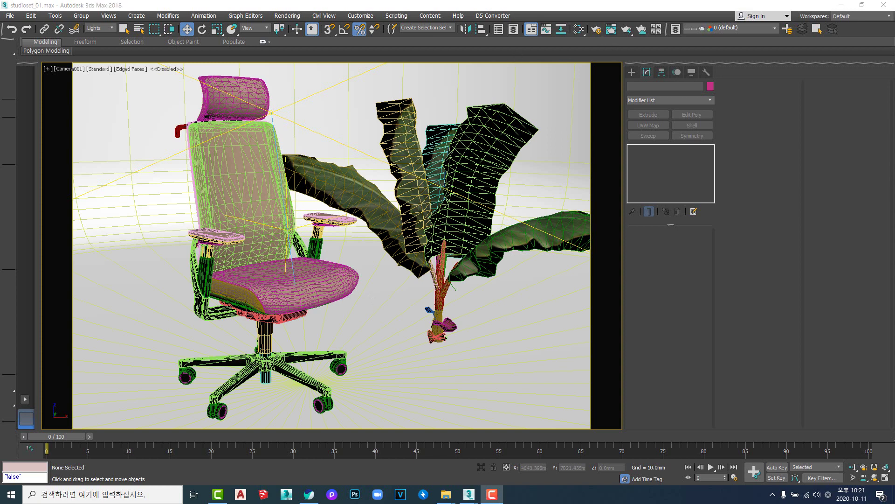
Step: Review the Common, V-Ray, GI and Settings parameters in the V-Ray Render Setup
click(597, 30)
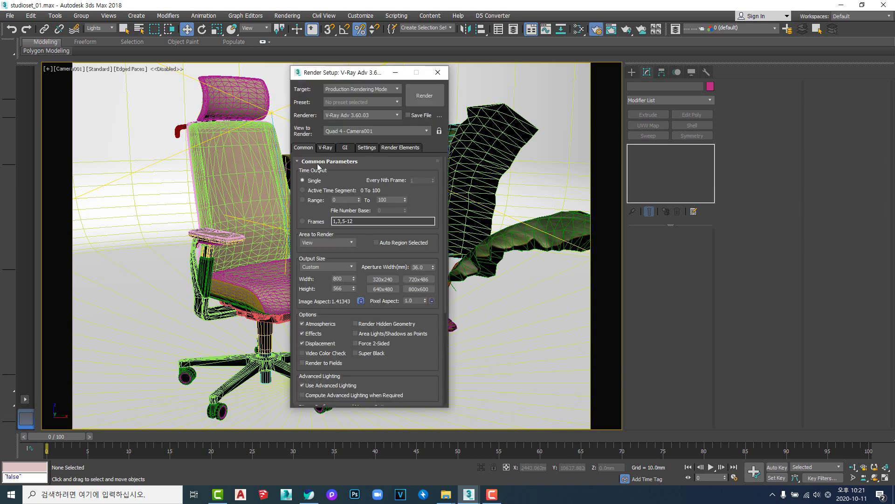
click(325, 147)
click(303, 147)
drag(344, 278, 325, 282)
click(326, 147)
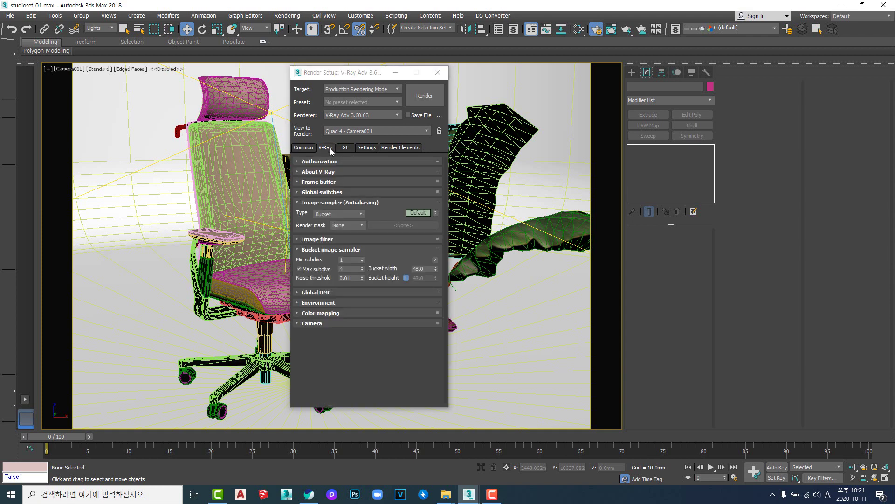
click(344, 148)
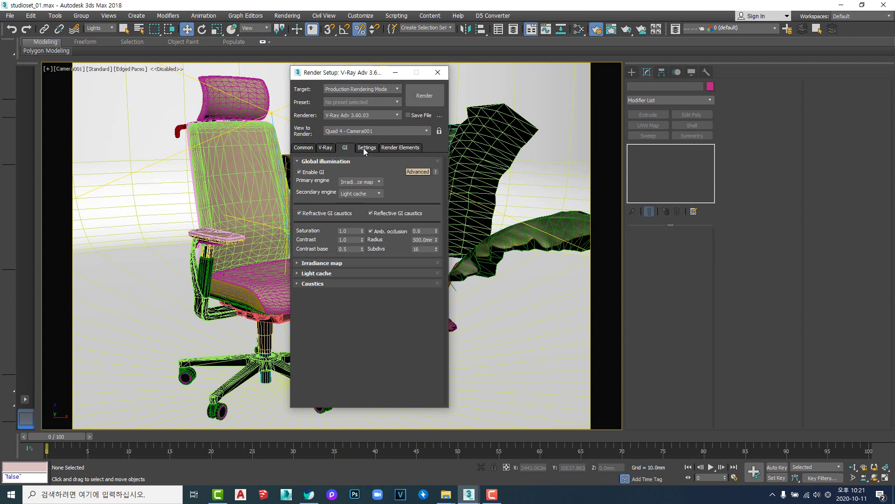
click(366, 147)
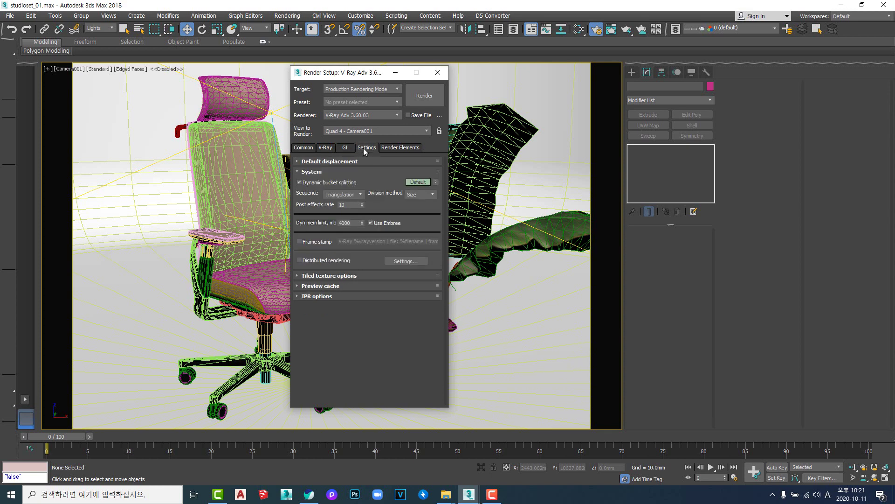
click(301, 149)
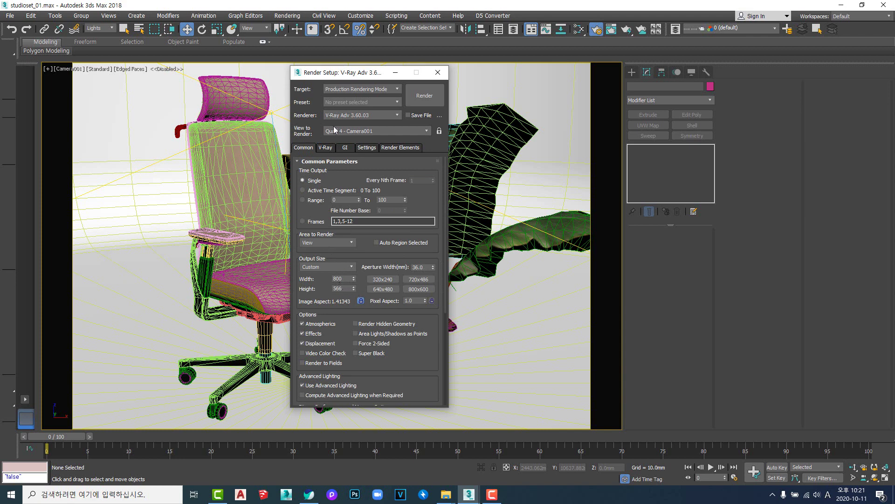
click(327, 148)
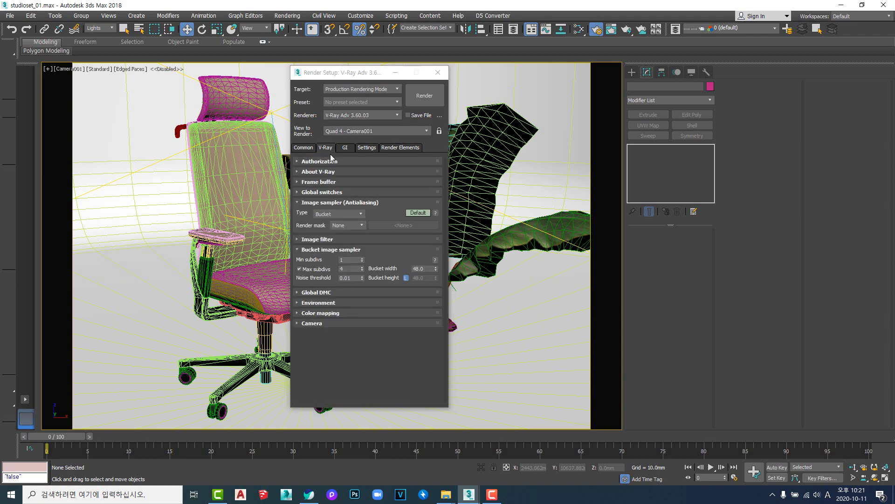
Step: Turn off Max subdivs in the bucket image sampler and run a test render of Camera001
click(299, 270)
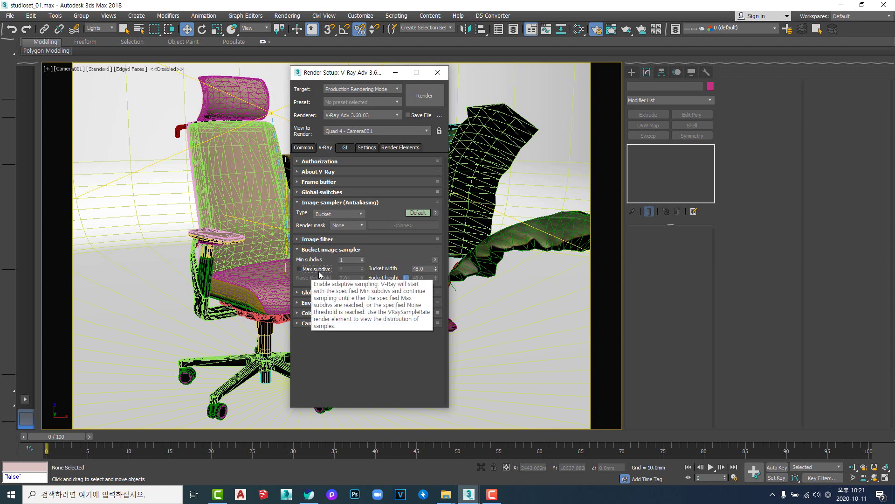
click(424, 95)
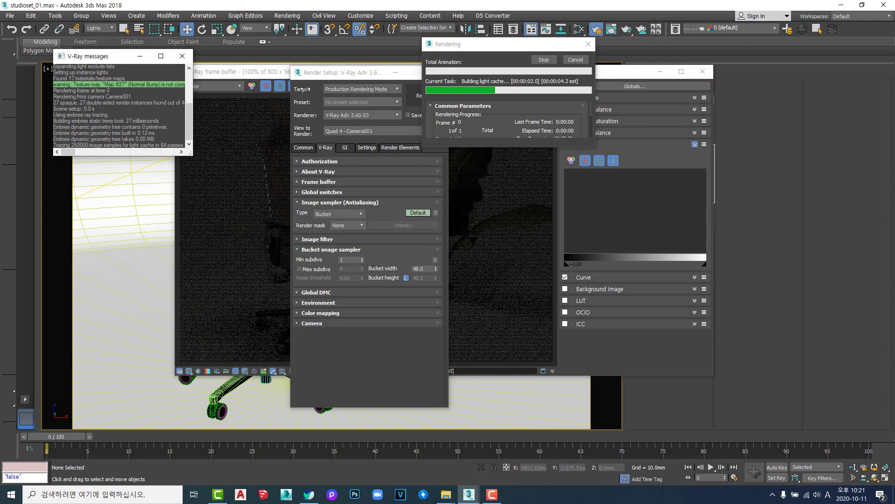
click(263, 77)
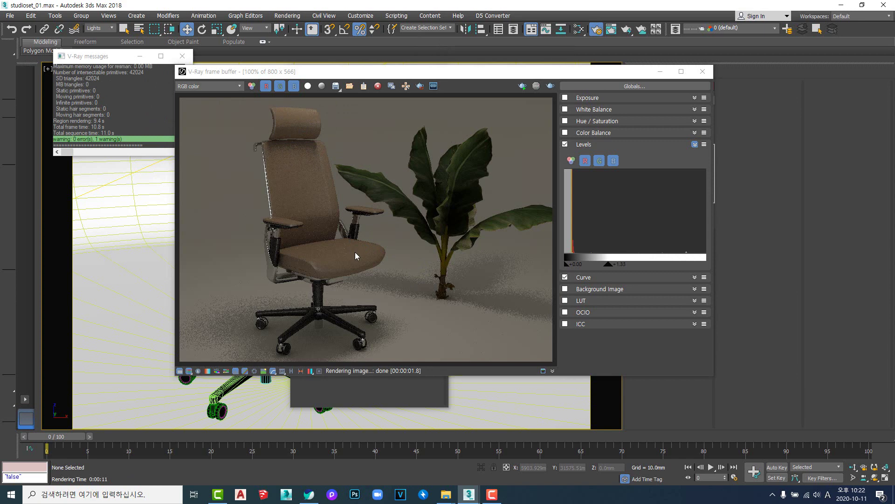
Step: Compare the render with and without Levels, and lower the Levels white point to about 0.86
click(566, 144)
click(566, 145)
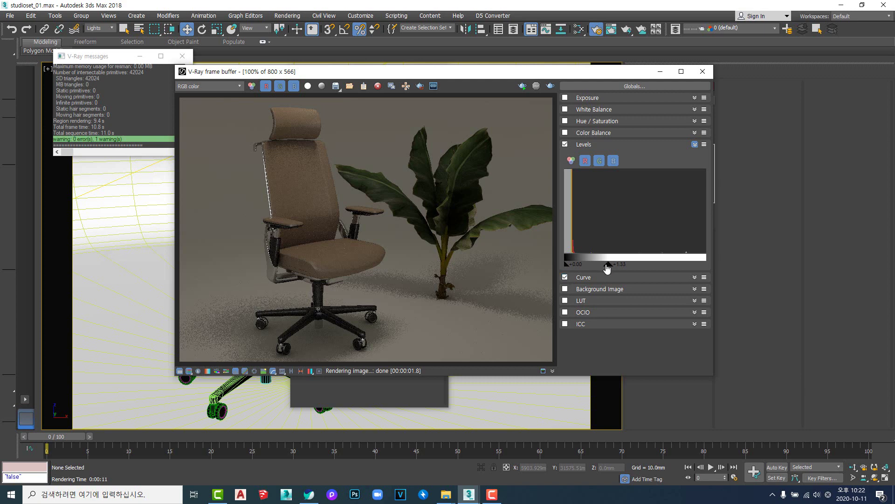
drag(607, 265, 596, 266)
Step: Reset the Curve correction and shape it into an S-curve that brightens the highlights and deepens the shadows of the render
click(695, 278)
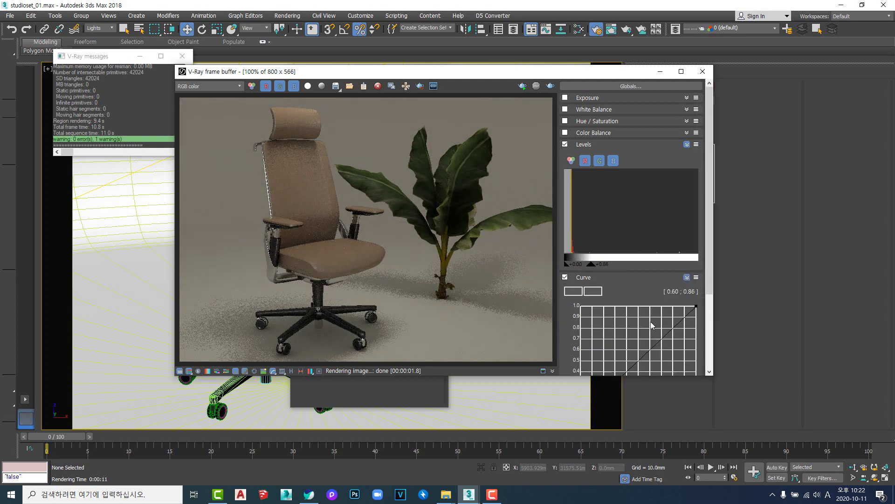
right_click(638, 329)
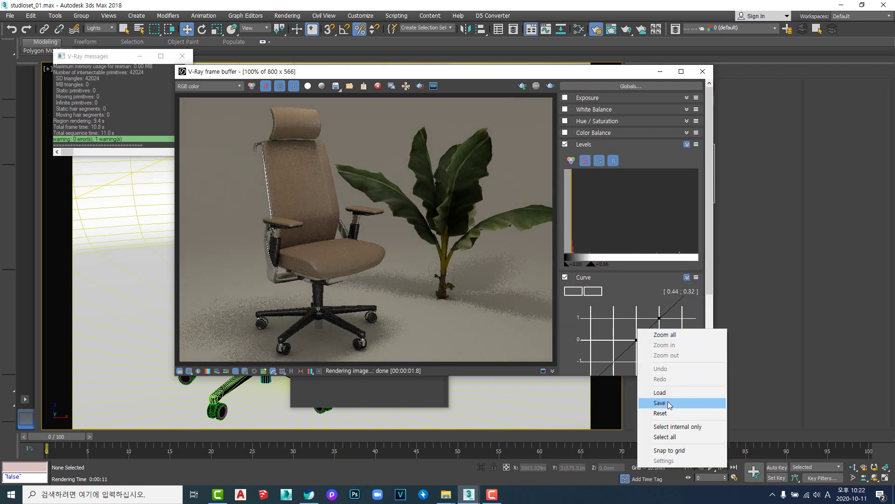
click(661, 413)
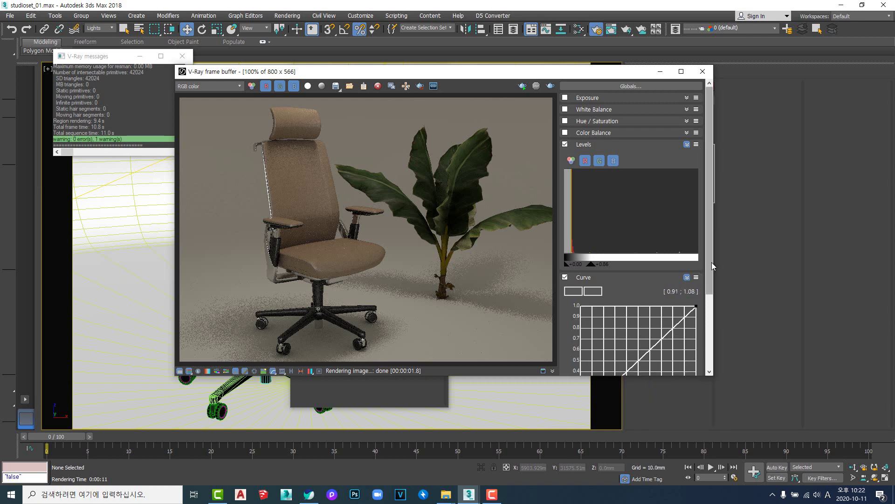
drag(712, 262, 710, 317)
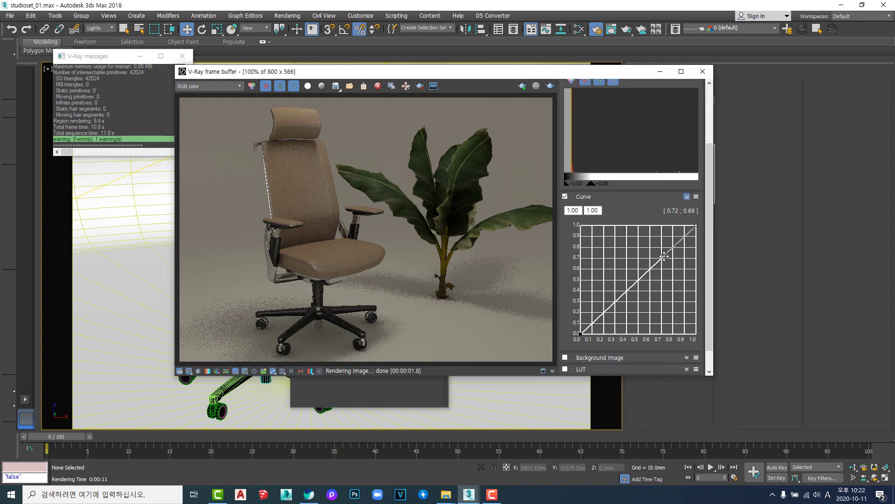
drag(663, 256, 612, 248)
drag(607, 306, 545, 349)
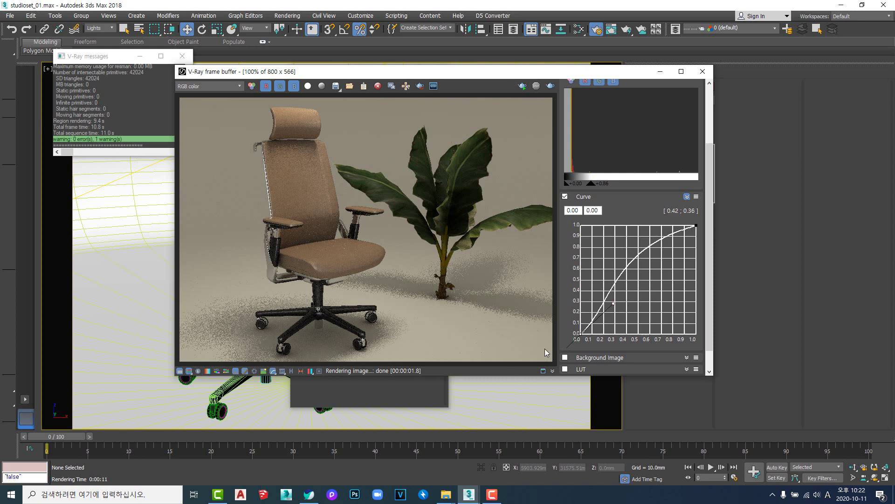
drag(615, 304, 618, 308)
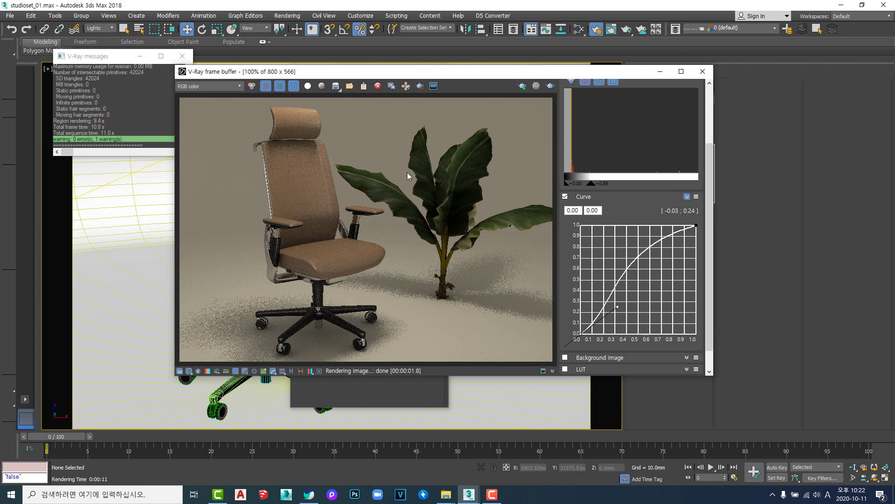
Step: Close the test render and turn Max subdivs back on in the bucket image sampler with a value of 6
click(703, 72)
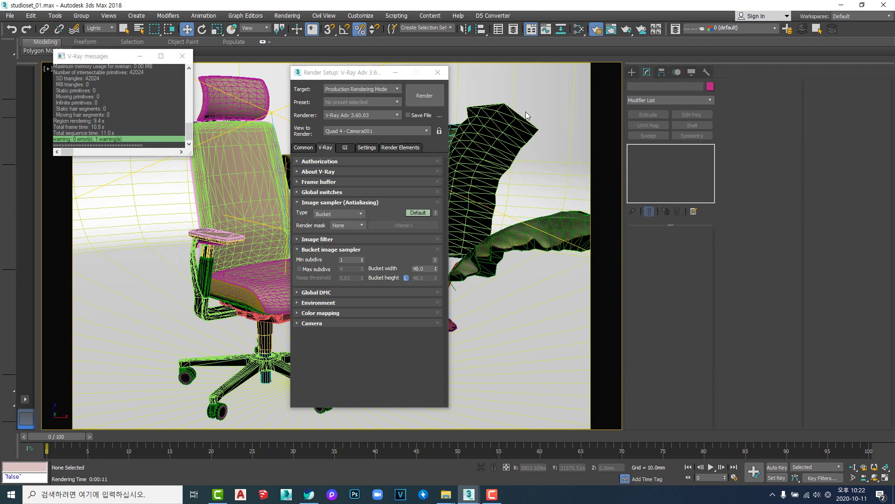
click(301, 270)
double_click(351, 268)
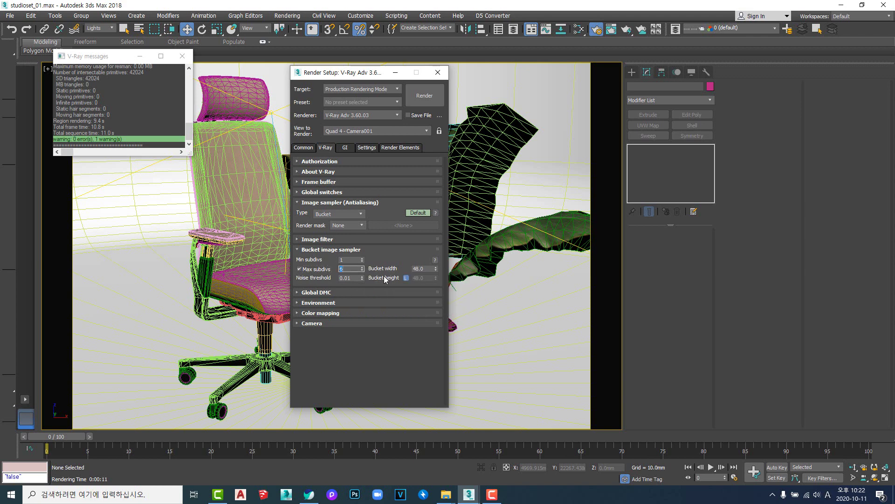
Step: Set the render output size to 2480 by 1754 with the image aspect locked, and move the Render Setup window off the chair
click(303, 147)
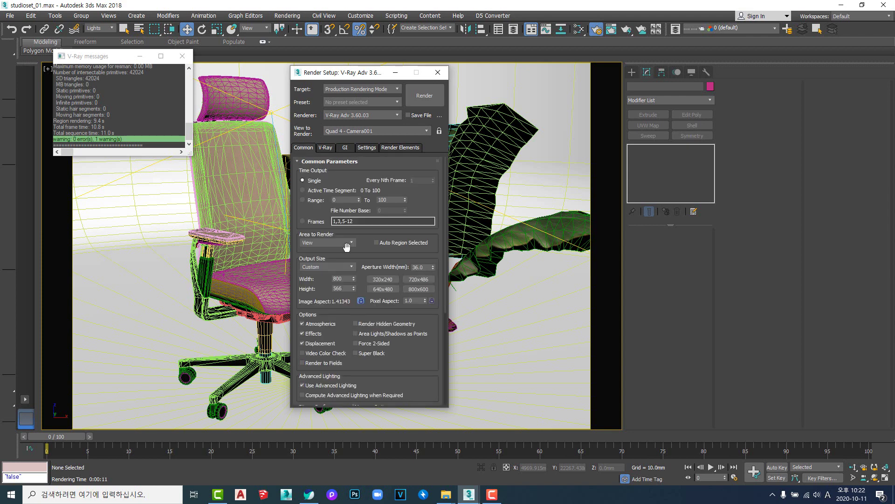
double_click(347, 278)
key(Tab)
click(361, 301)
click(349, 290)
click(362, 301)
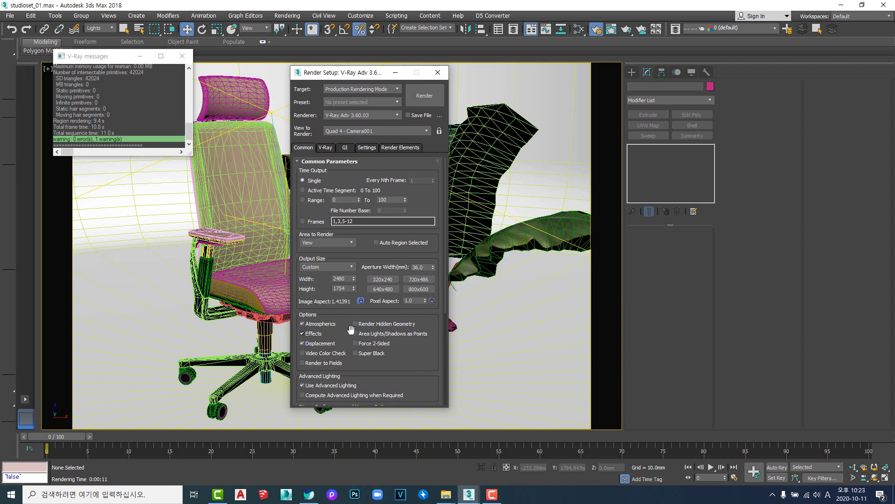
drag(361, 77, 568, 110)
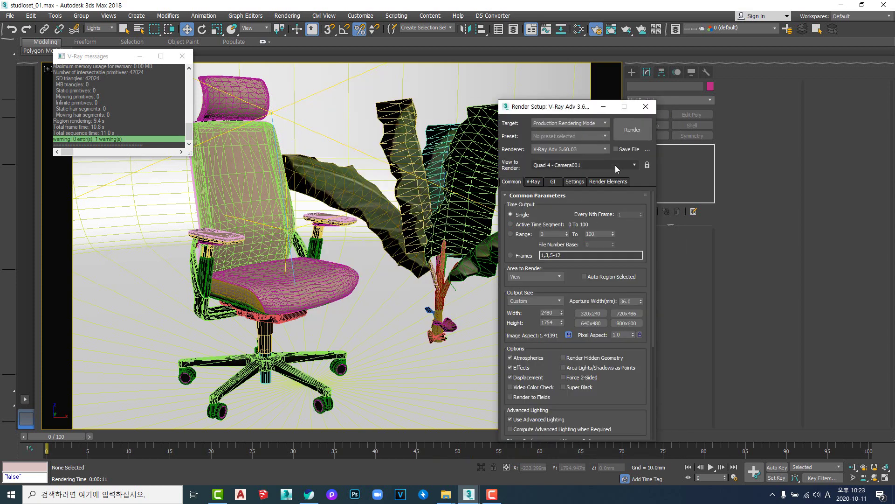
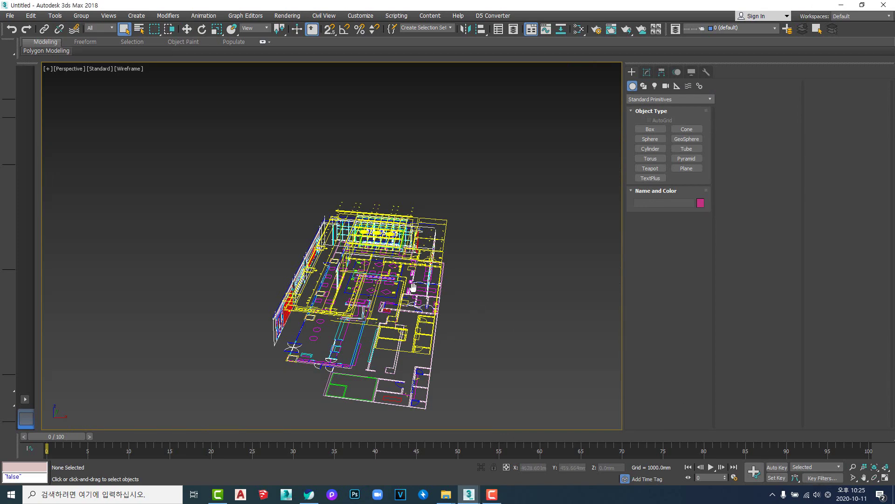
Step: Examine the imported CAD drawings in perspective, and inspect the dining hall's ceiling plan from the Top view
middle_drag(374, 323, 360, 281)
scroll(417, 270, up, 3)
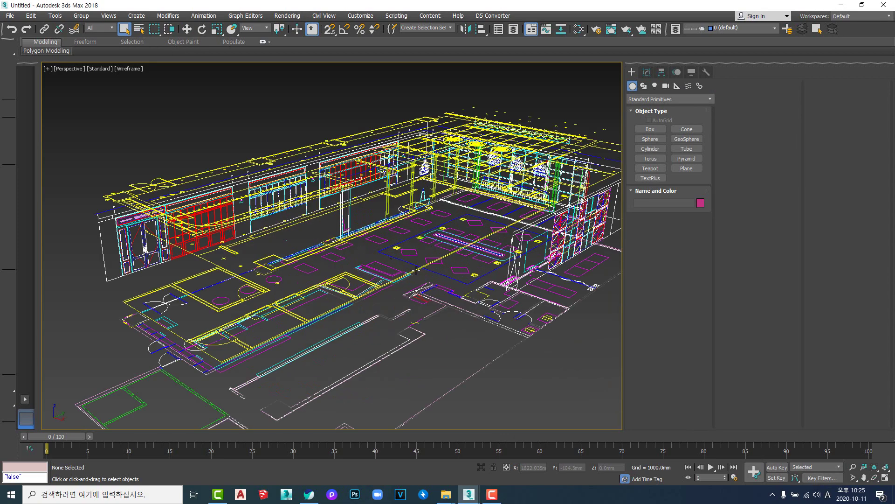
scroll(416, 270, down, 3)
middle_drag(437, 280, 478, 316)
key(t)
key(z)
key(g)
scroll(341, 176, up, 3)
middle_drag(340, 175, 330, 252)
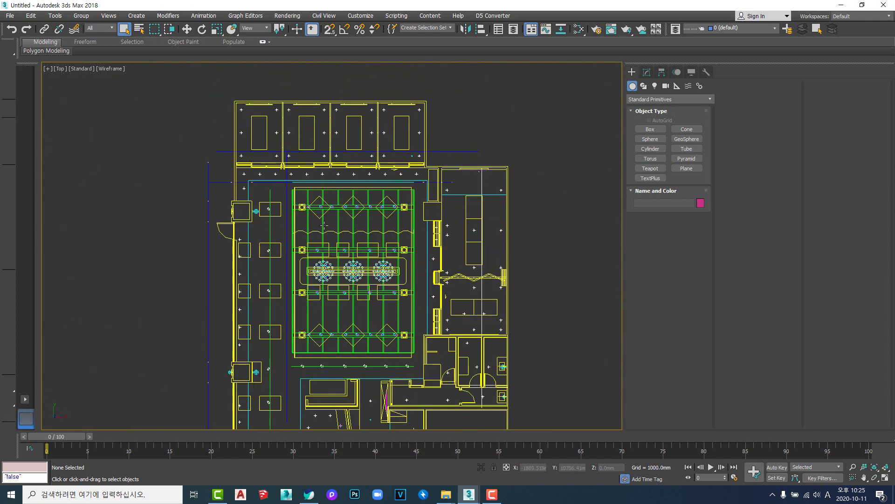
scroll(324, 238, up, 1)
scroll(324, 238, down, 1)
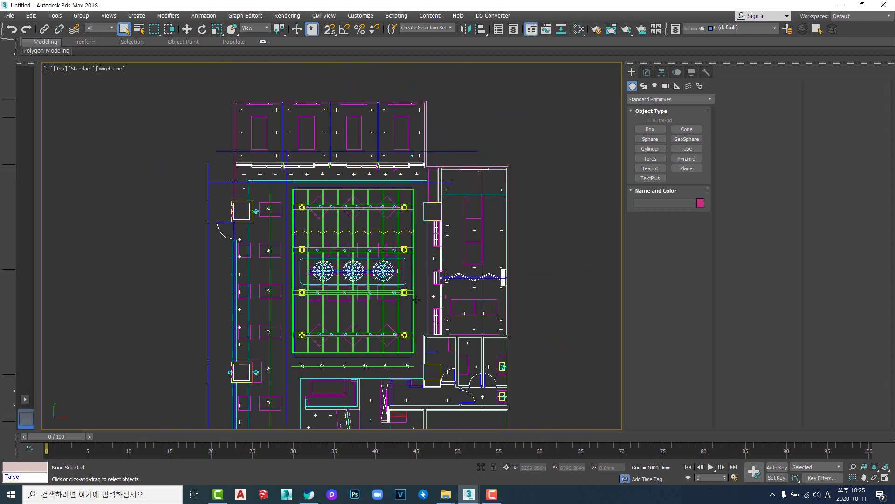
Step: Orbit around the assembled drawings to check how the elevations stand on the floor plan under the ceiling plan
scroll(416, 300, down, 1)
middle_drag(422, 336, 467, 305)
alt+middle_drag(467, 305, 436, 271)
scroll(487, 220, up, 2)
scroll(466, 254, down, 2)
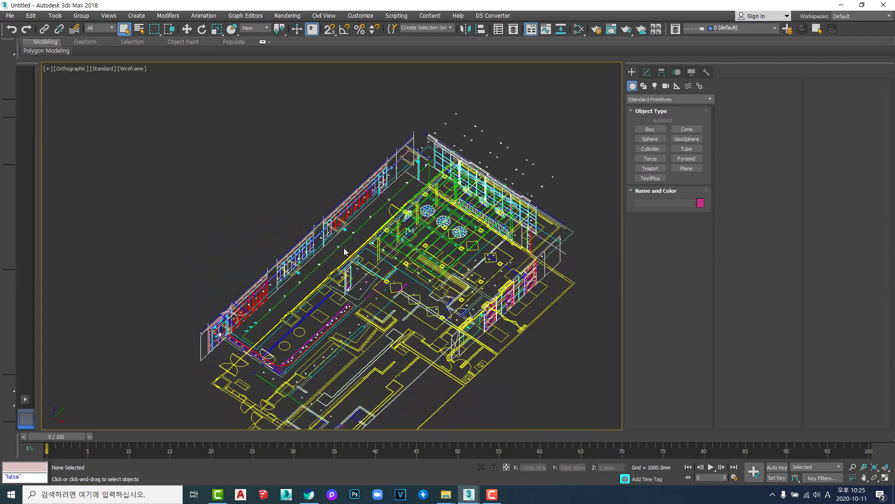
scroll(346, 253, up, 4)
scroll(356, 264, down, 4)
alt+middle_drag(420, 306, 441, 293)
scroll(409, 252, up, 3)
scroll(410, 253, down, 3)
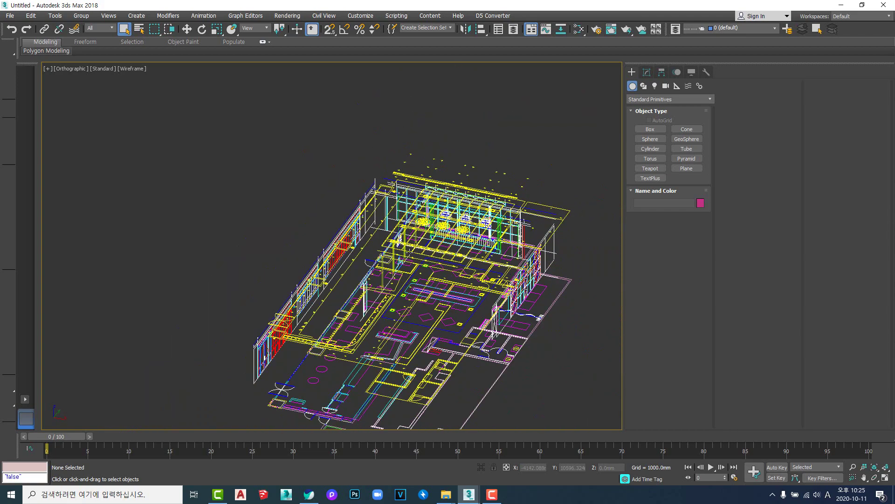
Step: Compare the whole drawing set in the Front and Top views, and inspect the upper part of the plan
key(f)
key(z)
middle_drag(370, 267, 428, 341)
key(g)
key(t)
key(z)
scroll(387, 312, down, 2)
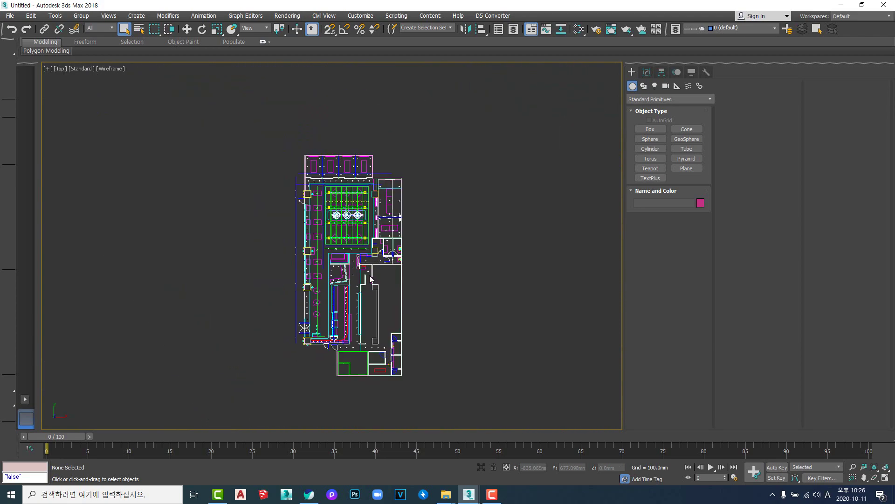
middle_drag(378, 265, 404, 292)
scroll(379, 225, up, 4)
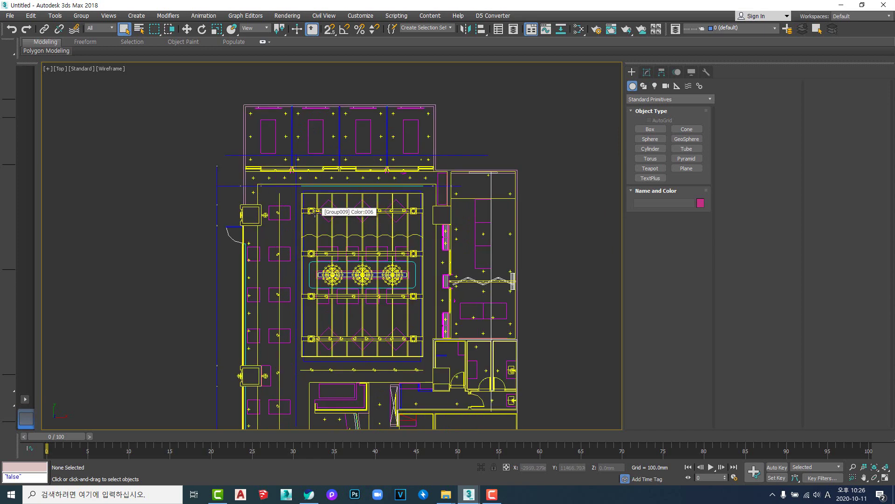
Step: Select the ceiling plan from the Top view and the centre section group from the Front view, and inspect the section's details
click(316, 212)
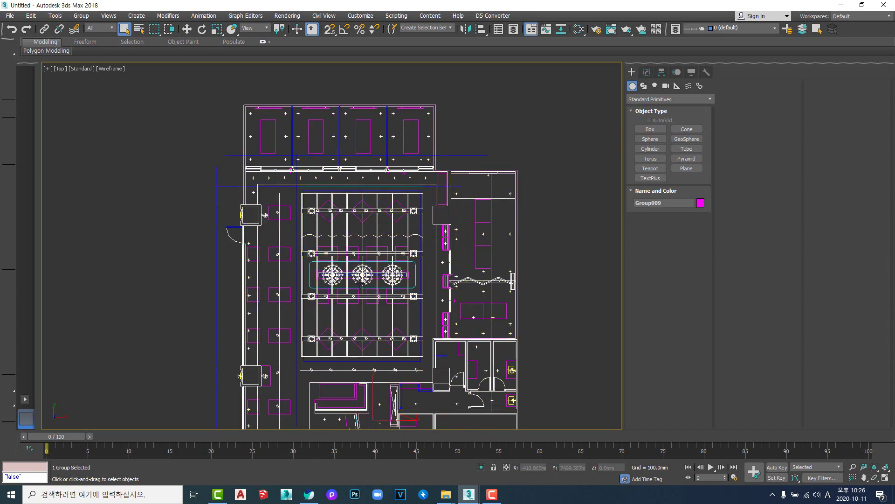
middle_drag(368, 284, 401, 252)
key(v)
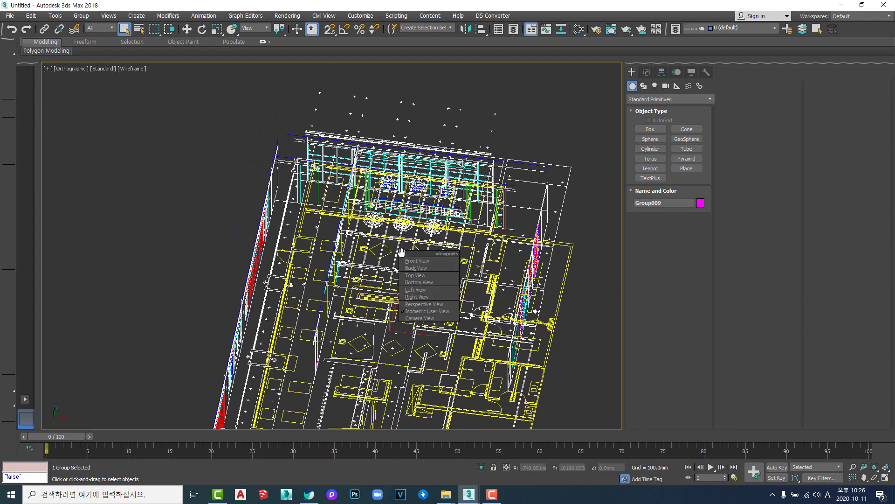
key(f)
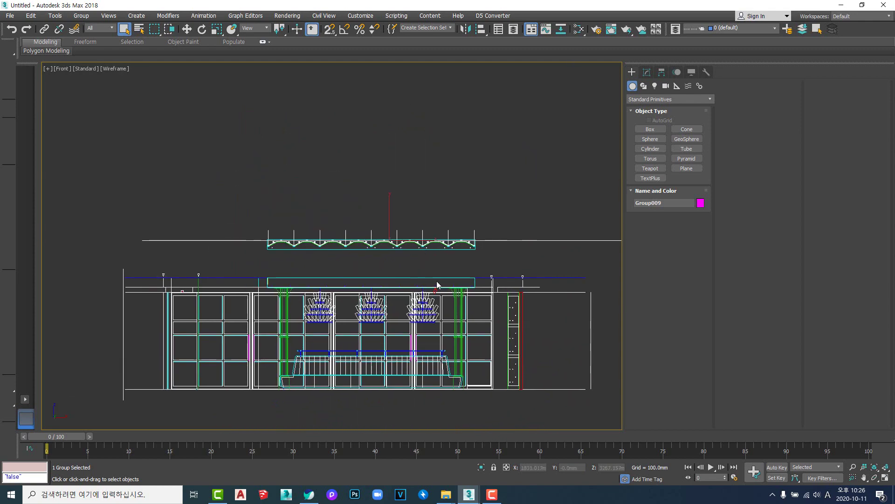
click(437, 284)
scroll(441, 280, up, 5)
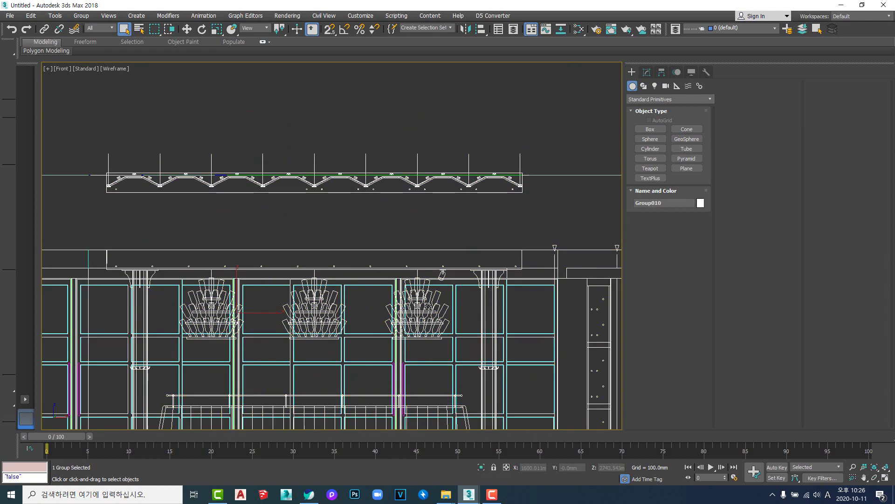
scroll(442, 274, down, 5)
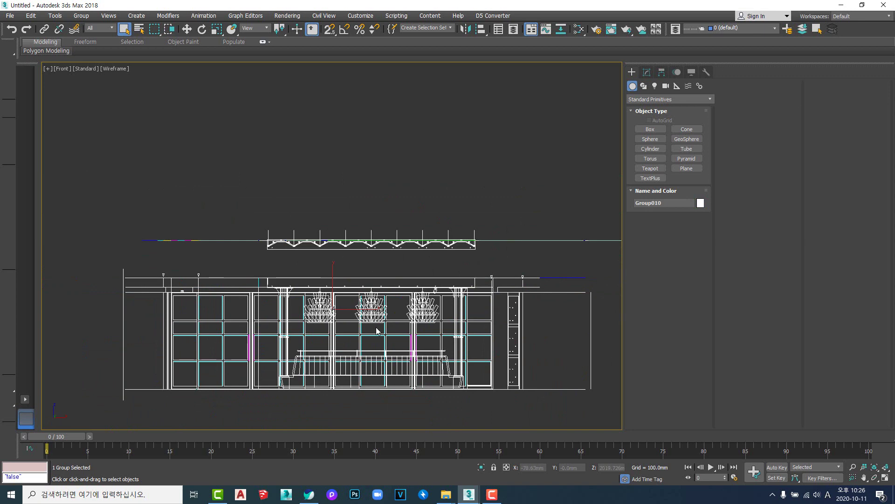
Step: Show the Right view and select the side elevation group with the gridded shelving to inspect it
middle_drag(378, 331, 424, 279)
key(v)
key(r)
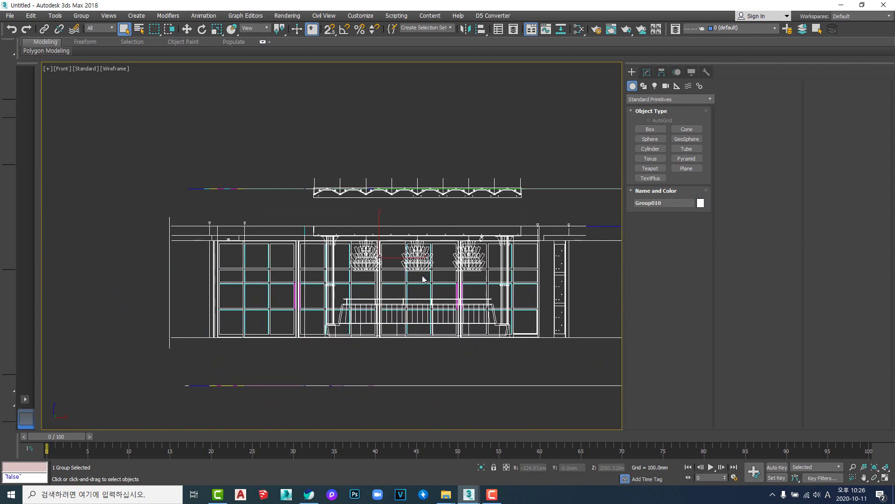
click(454, 299)
scroll(365, 279, down, 5)
middle_drag(330, 294, 467, 295)
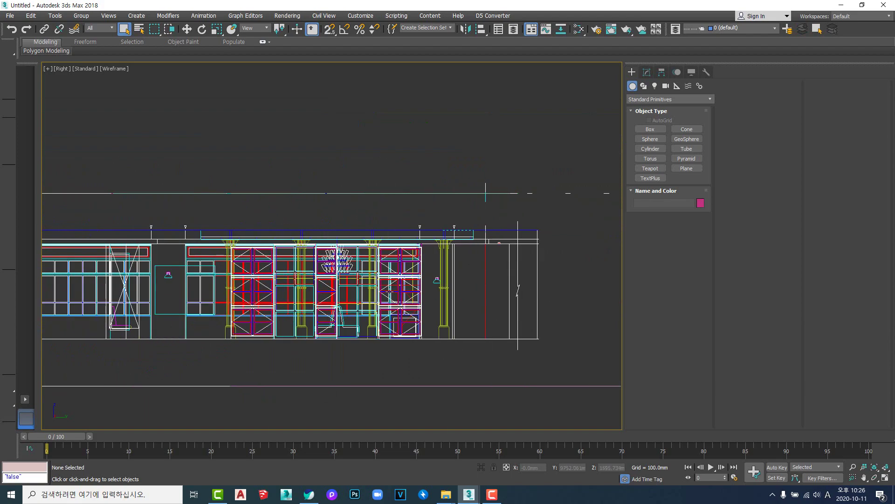
click(397, 285)
scroll(397, 285, up, 2)
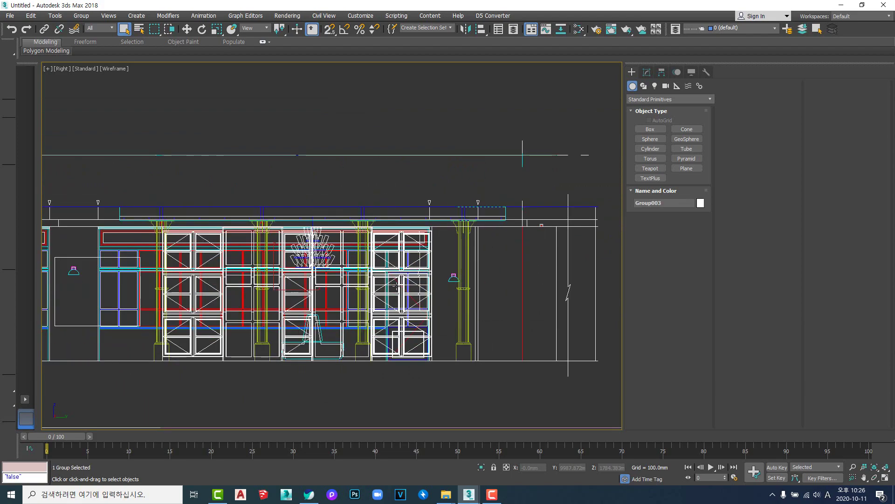
Step: Check the selected side elevation's position against the floor plan in a 3D view, and clear the selection
scroll(397, 286, down, 2)
alt+middle_drag(390, 282, 400, 300)
scroll(400, 300, down, 4)
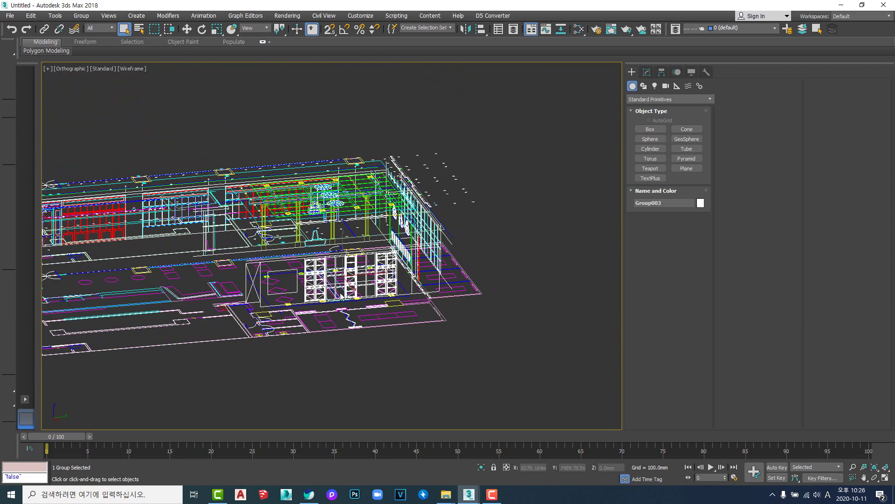
middle_drag(337, 297, 446, 289)
scroll(365, 329, down, 2)
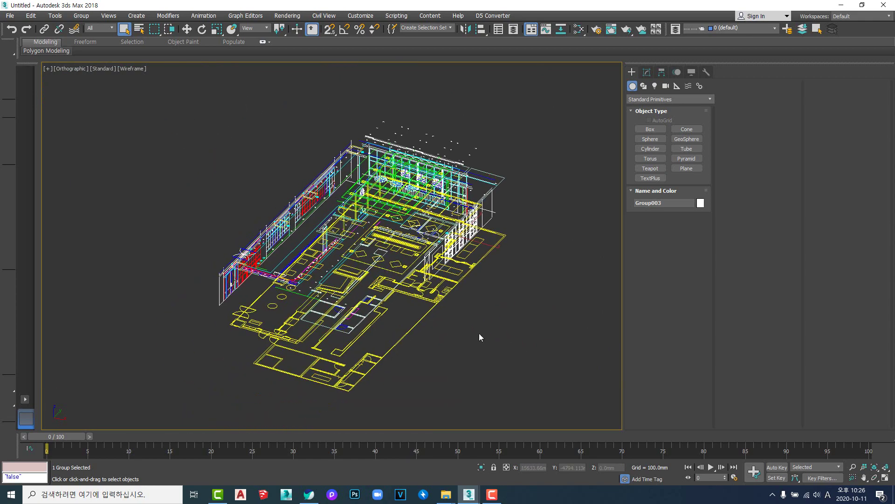
click(479, 333)
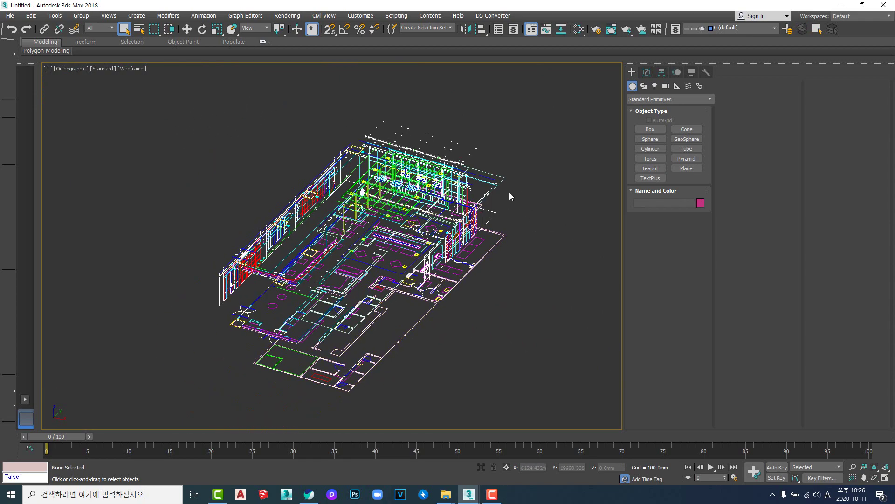
Step: Show the layer list and hide the layers 01_Dwg_ele_01, 01_Dwg_plan and 01_Dwg_ele_03
click(676, 29)
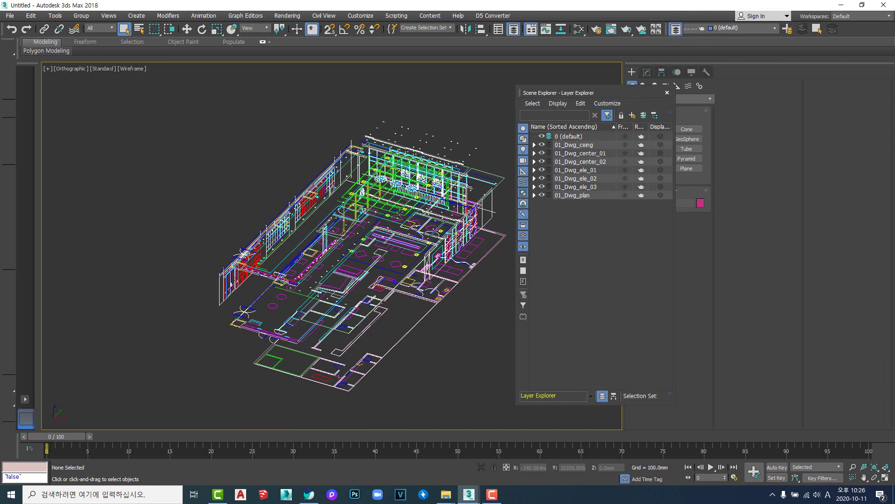
click(542, 170)
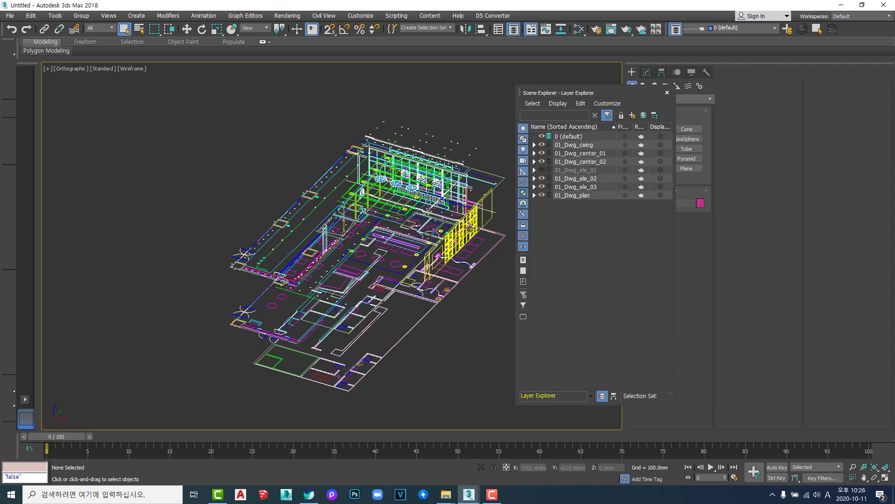
click(542, 195)
mouse_move(423, 230)
alt+middle_down()
mouse_move(355, 234)
mouse_move(373, 268)
alt+middle_up()
click(373, 268)
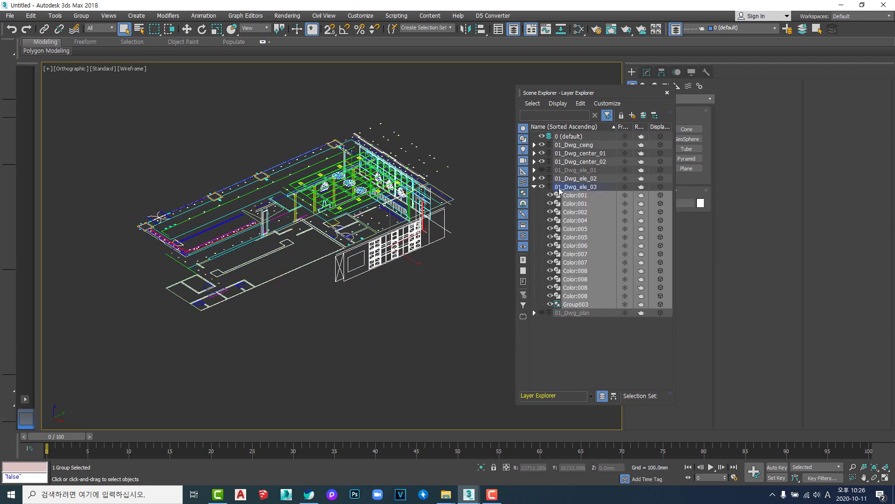
click(543, 187)
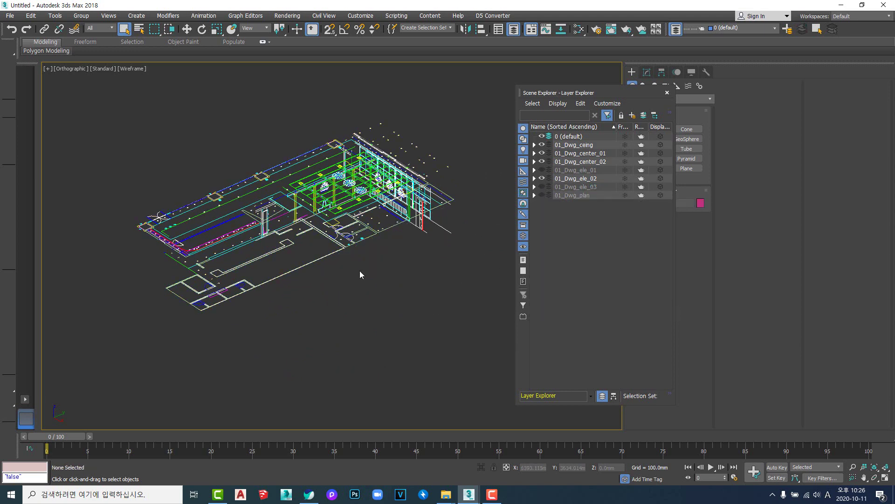
Step: Select the gridded window elevation to identify its layer among the remaining drawings, and hide 01_Dwg_ele_02
middle_drag(360, 271, 426, 264)
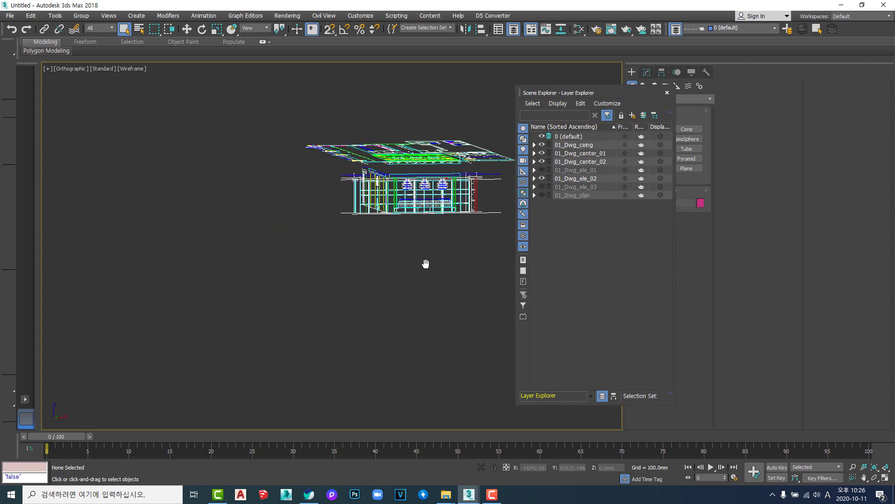
key(f)
scroll(426, 263, up, 5)
click(267, 283)
scroll(345, 275, down, 3)
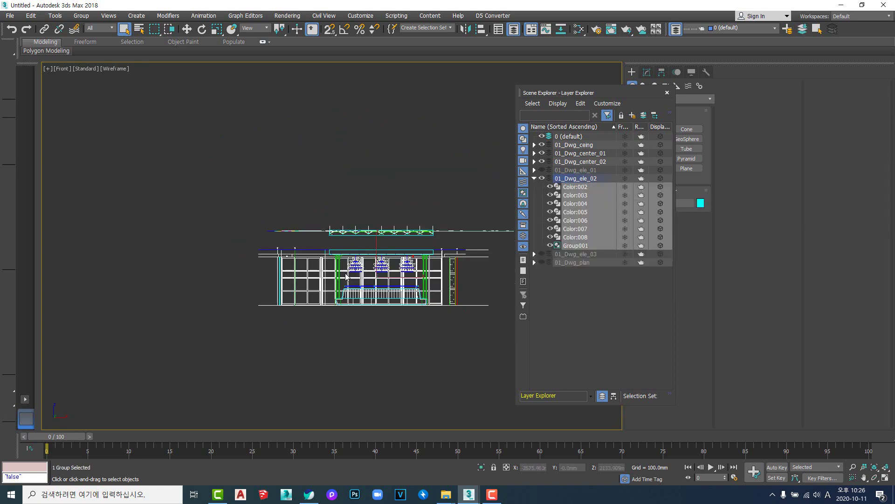
alt+middle_drag(344, 276, 294, 304)
middle_drag(434, 246, 346, 248)
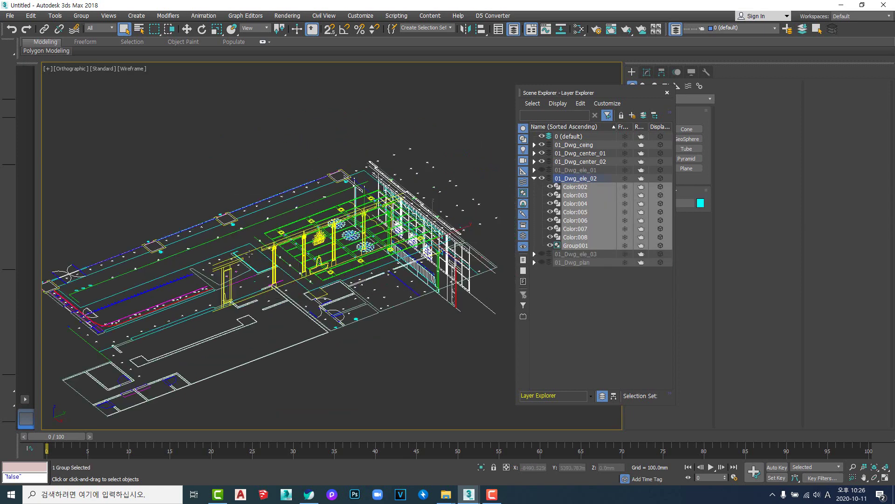
click(470, 289)
middle_drag(459, 304, 394, 267)
alt+middle_drag(394, 267, 386, 258)
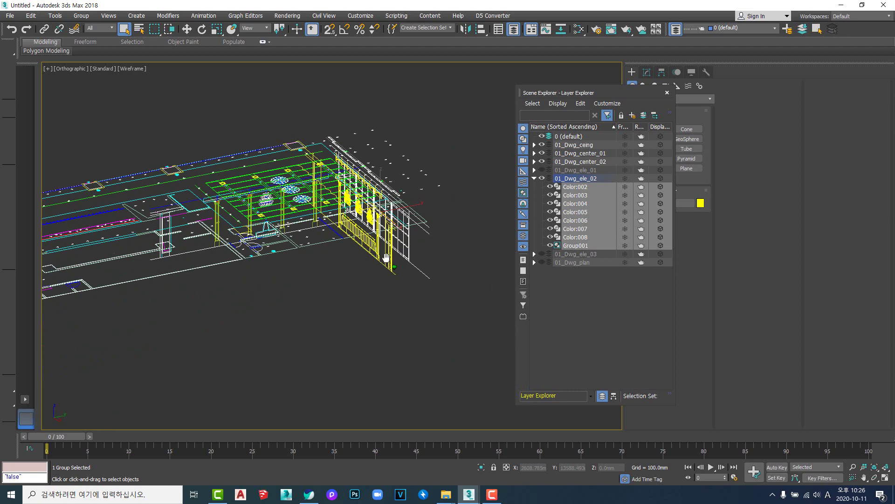
click(542, 179)
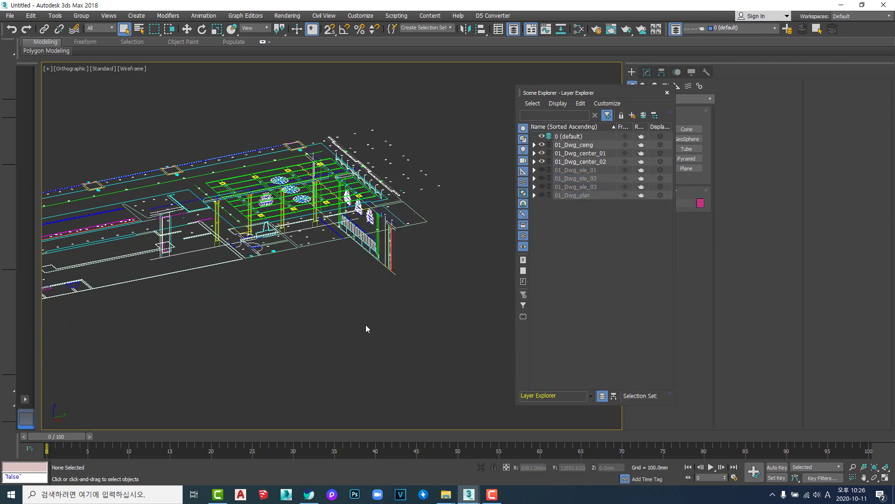
Step: Inspect the remaining ceiling and centre section drawings in 3D and in the Front and Right views
middle_drag(353, 326, 421, 318)
middle_drag(467, 233, 421, 317)
scroll(383, 237, up, 3)
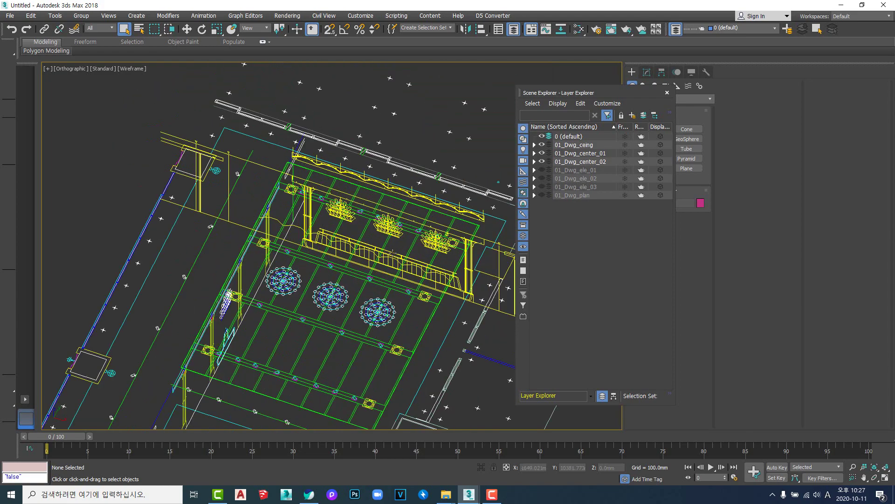
key(v)
key(f)
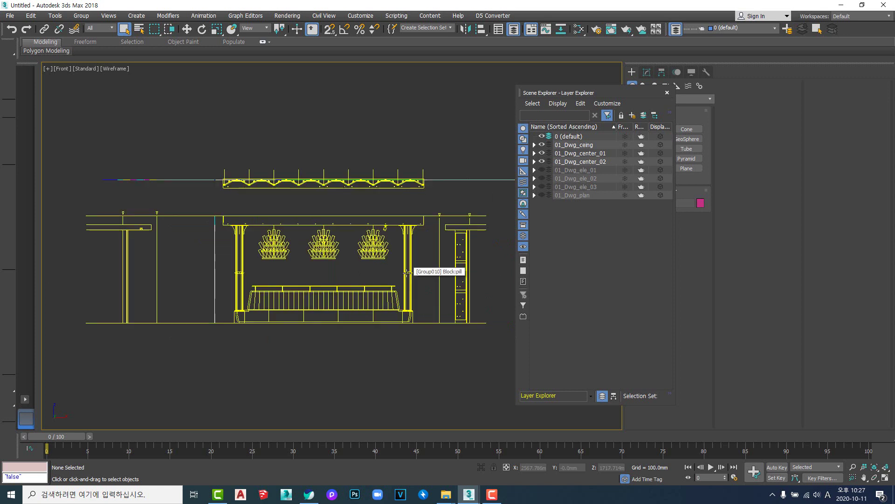
key(v)
key(r)
scroll(312, 326, down, 3)
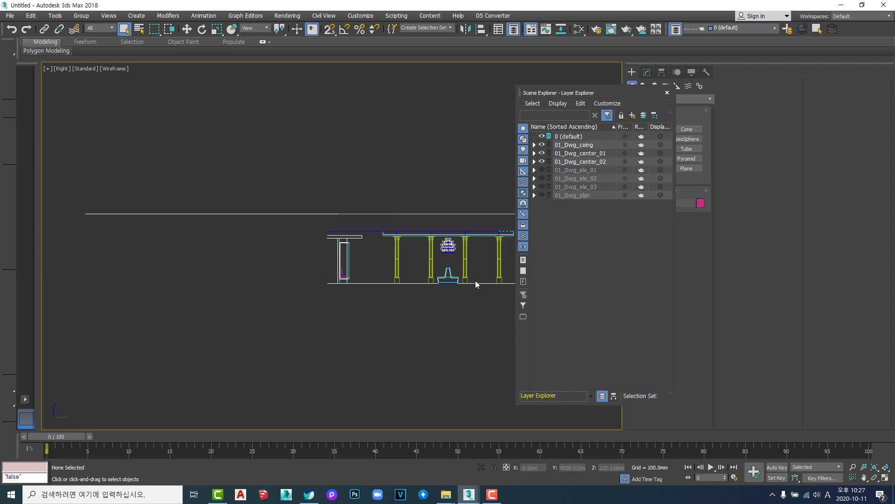
middle_drag(474, 281, 363, 271)
scroll(331, 230, up, 3)
Step: Examine the folded ceiling profile above the centre section closely in the Front view
key(v)
key(f)
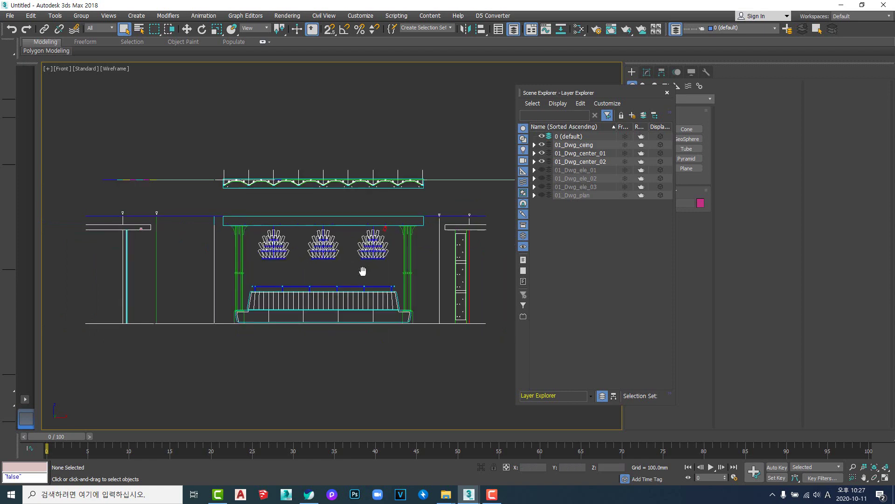
scroll(362, 271, up, 2)
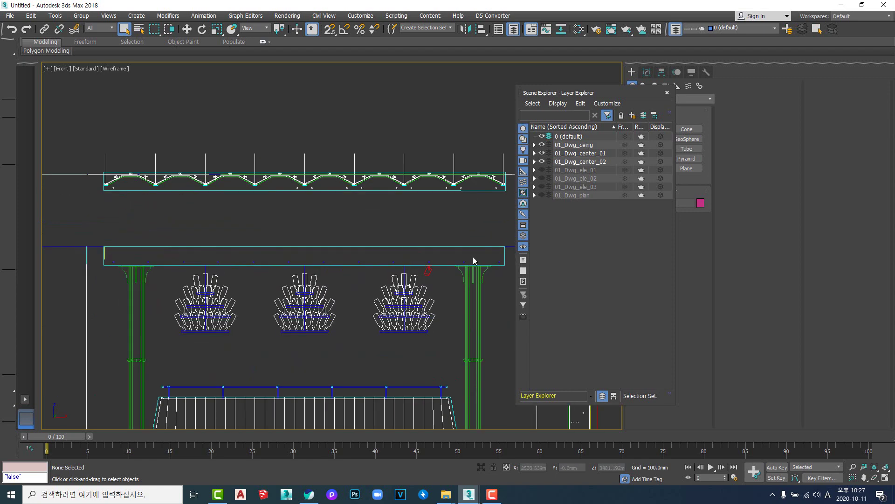
scroll(495, 191, up, 5)
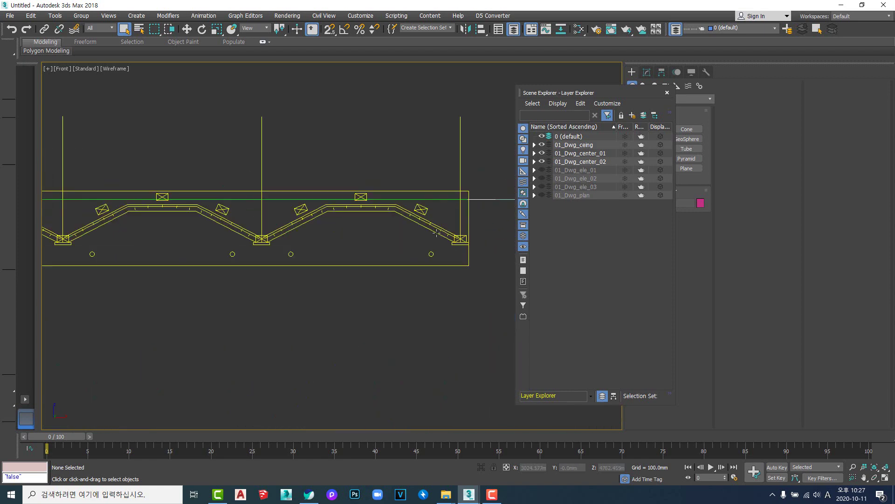
scroll(315, 251, up, 1)
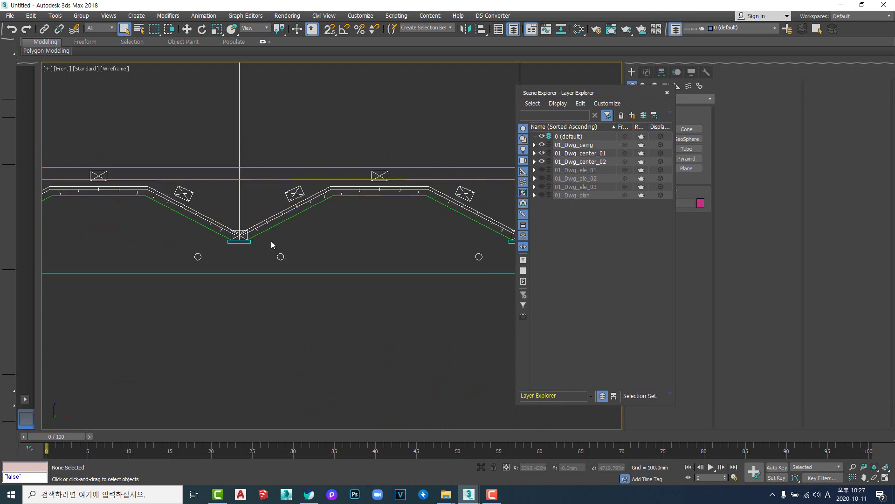
scroll(480, 252, down, 3)
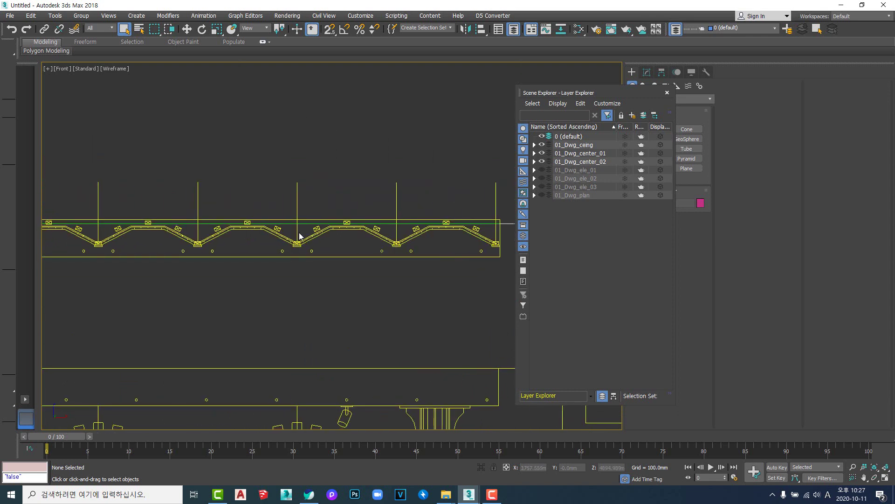
Step: Examine the slope, joints and timber blocks at the end bays of the folded ceiling profile against the whole section
scroll(404, 241, up, 6)
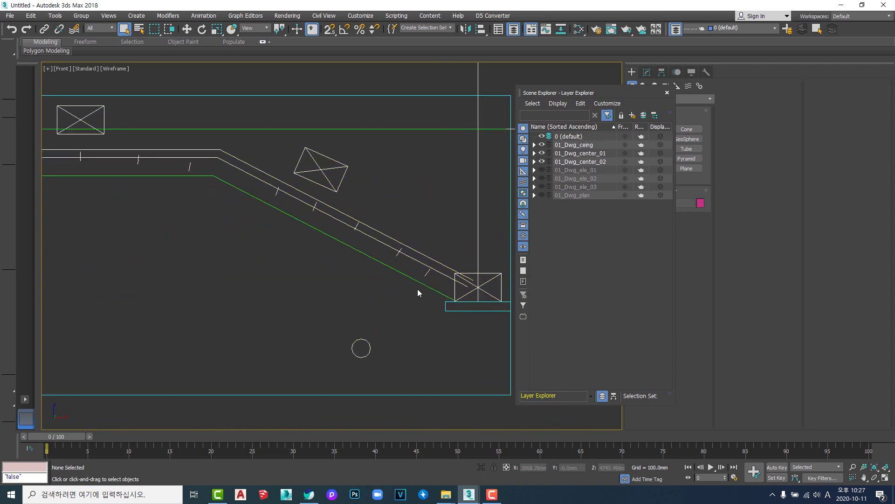
scroll(419, 290, down, 1)
scroll(434, 286, down, 1)
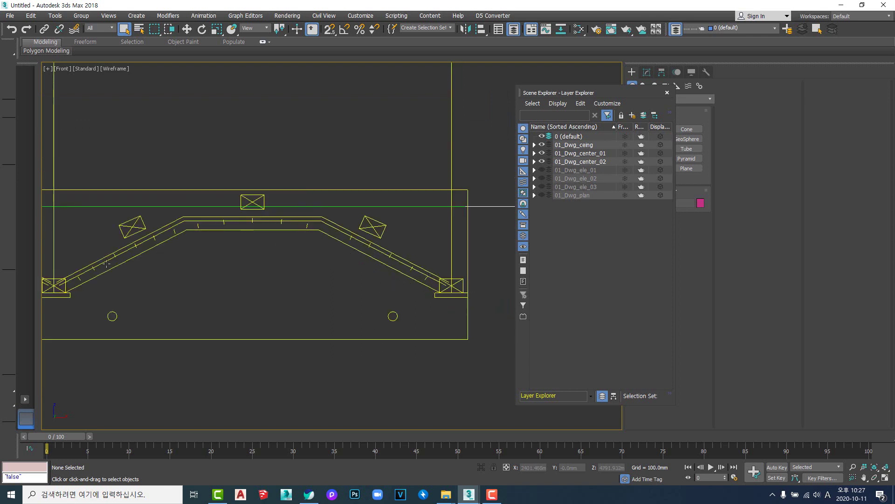
middle_drag(76, 298, 153, 288)
scroll(326, 256, down, 2)
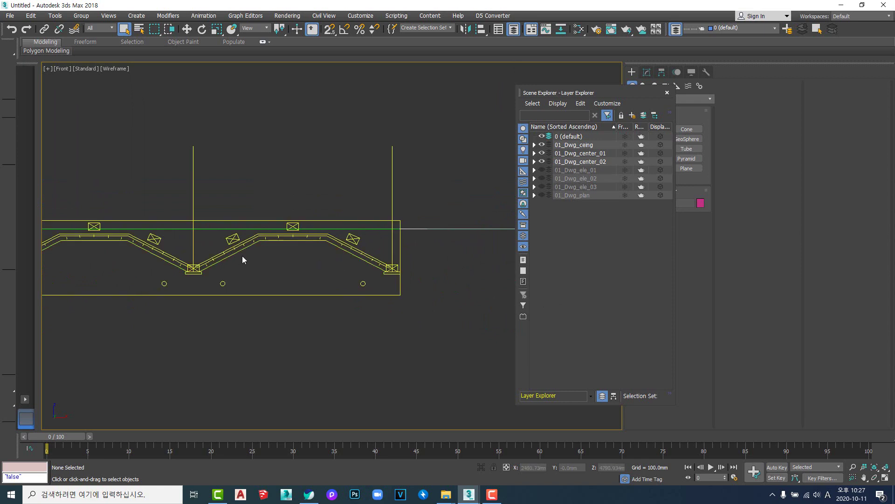
scroll(242, 255, down, 4)
middle_drag(256, 315, 362, 186)
scroll(375, 200, down, 2)
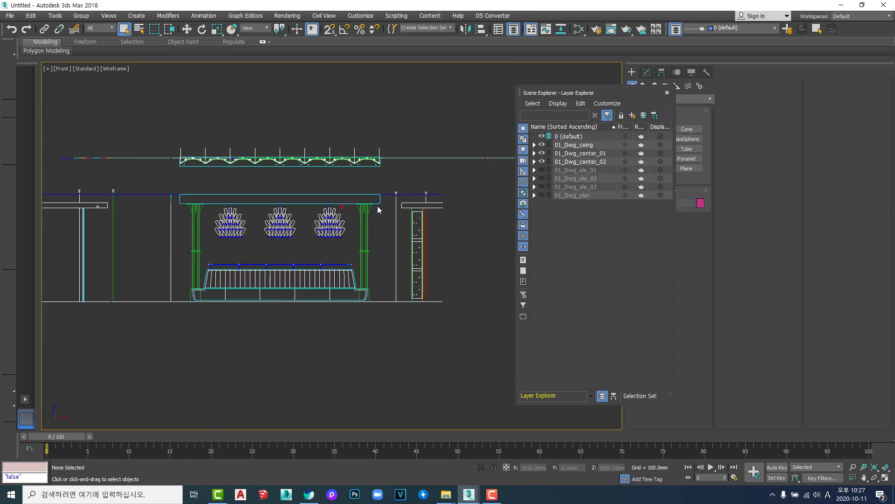
Step: Examine the columns, beam and bottle chandeliers of the centre section in the Front view and in 3D
middle_drag(335, 244, 382, 246)
scroll(247, 213, up, 3)
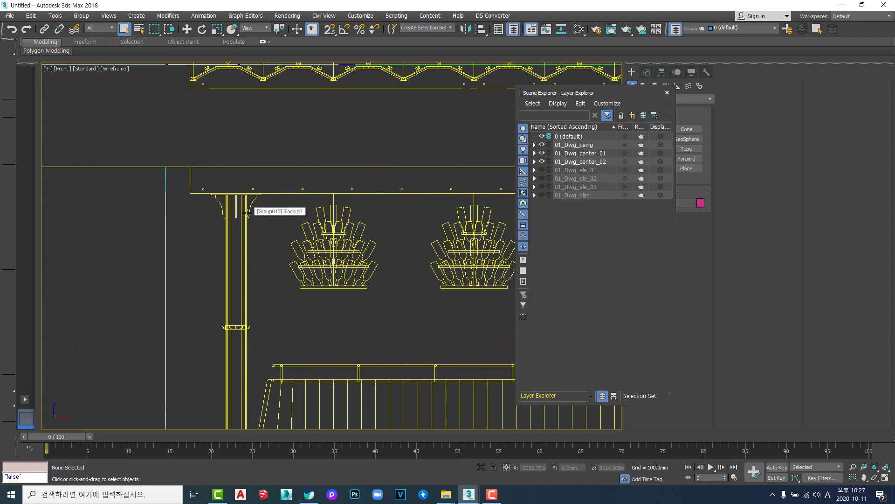
scroll(248, 212, down, 1)
middle_drag(333, 192, 376, 167)
scroll(295, 191, up, 1)
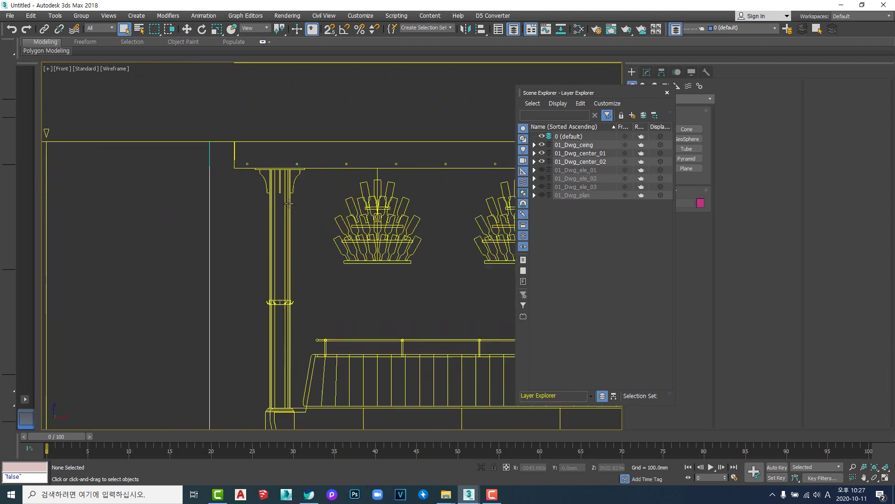
scroll(313, 219, down, 3)
middle_drag(375, 228, 310, 252)
alt+middle_drag(311, 253, 354, 271)
scroll(355, 270, down, 2)
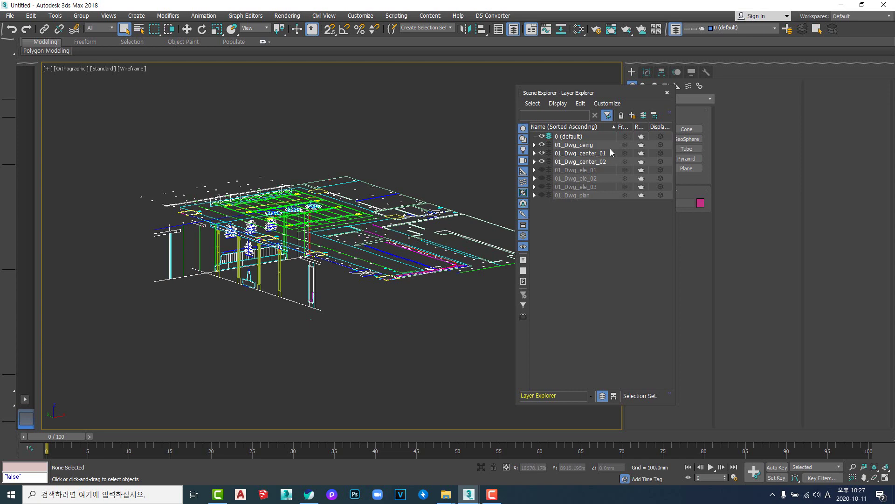
drag(384, 326, 164, 115)
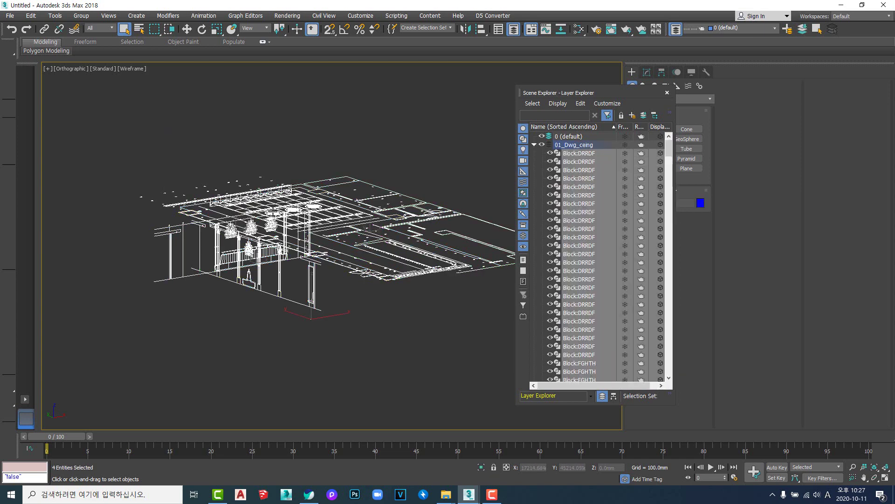
right_click(321, 236)
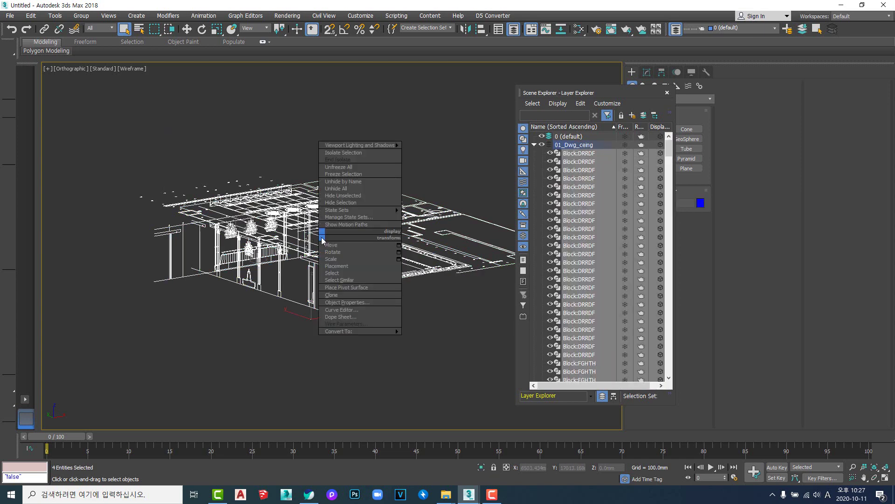
click(534, 144)
click(433, 153)
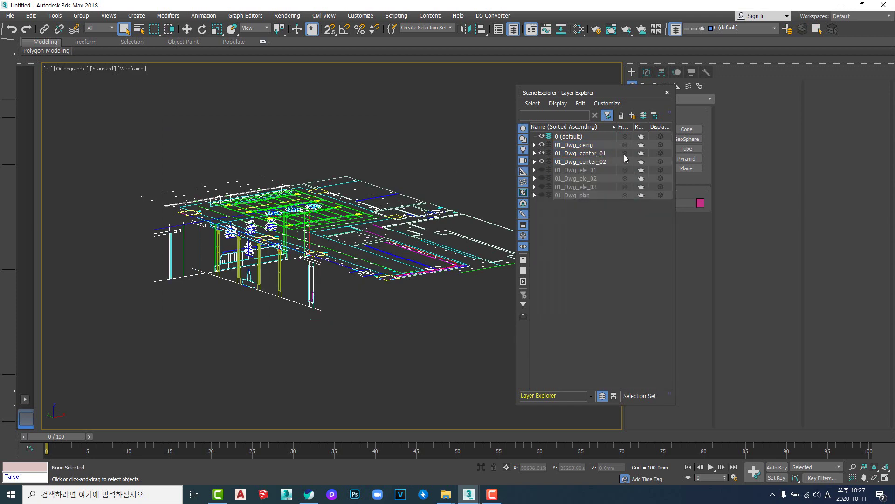
Step: Freeze the layers 01_Dwg_ceing, 01_Dwg_center_01 and 01_Dwg_center_02 from the layer list and close the list
click(668, 93)
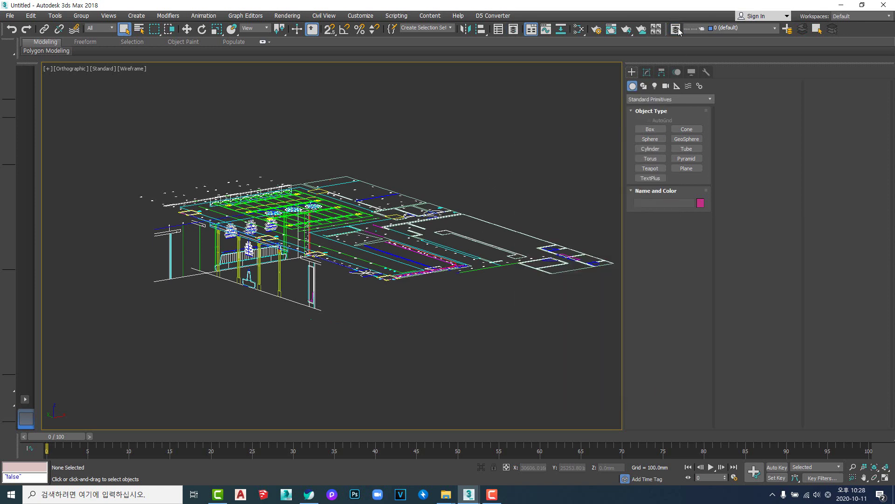
click(676, 30)
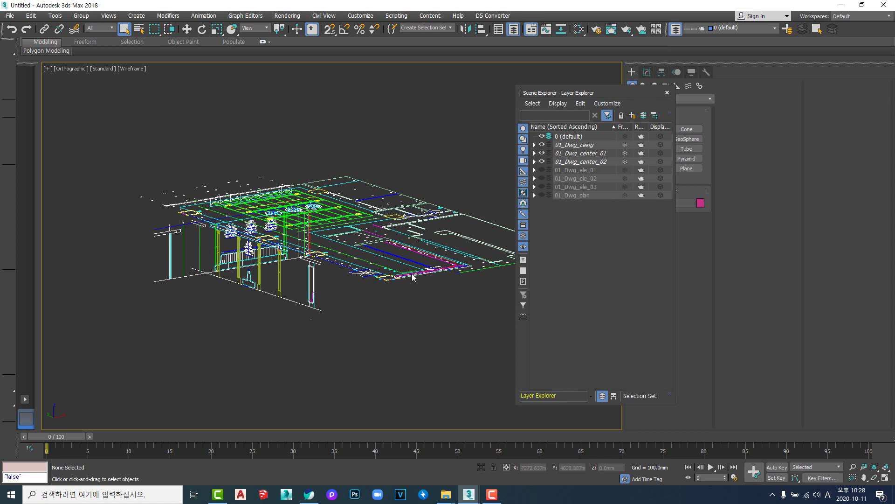
middle_drag(414, 277, 370, 273)
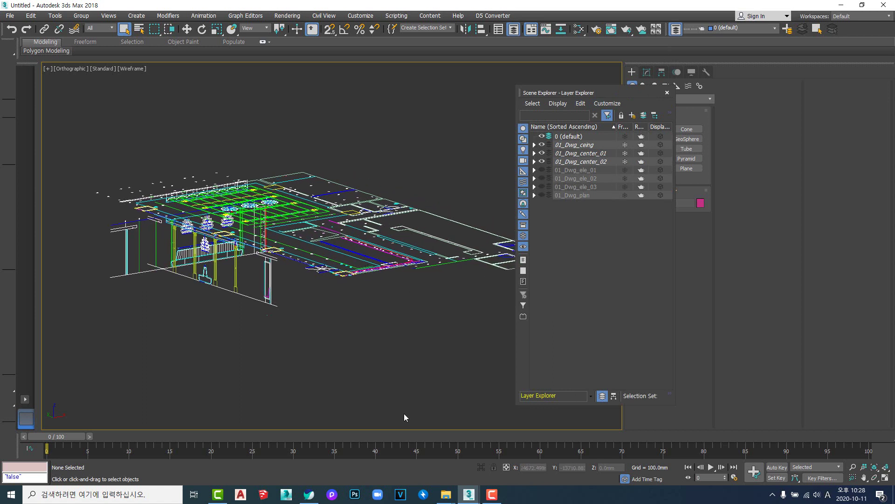
click(667, 93)
Step: Switch to the Top view and frame the gridded centre ceiling with its outer corners
middle_drag(406, 209, 487, 231)
key(t)
scroll(450, 155, up, 10)
scroll(469, 155, up, 3)
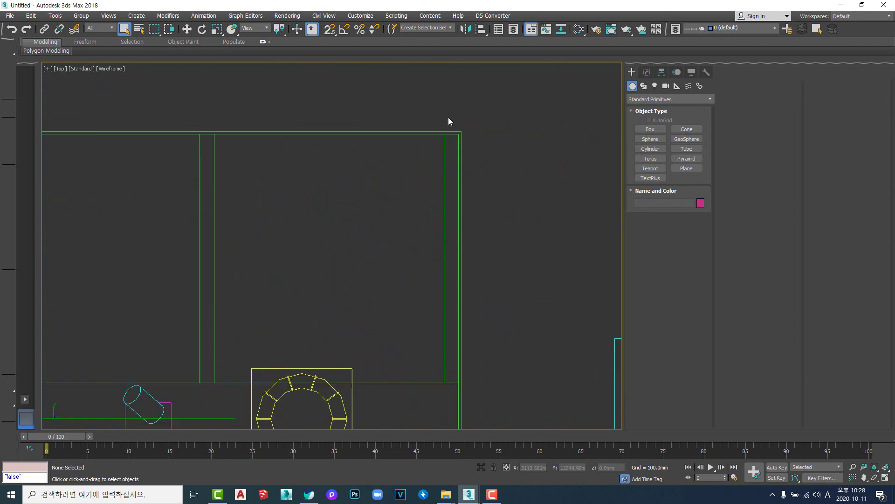
scroll(448, 123, down, 10)
scroll(475, 155, down, 2)
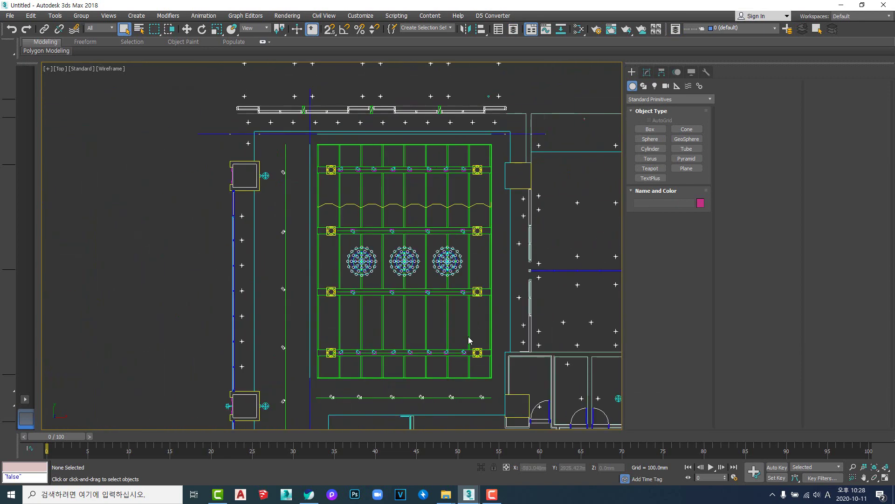
middle_drag(464, 193, 476, 189)
Step: Turn on snapping and draw a rectangle of about 9200 × 6870 mm over the gridded ceiling's outer outline, corner to corner
right_click(453, 185)
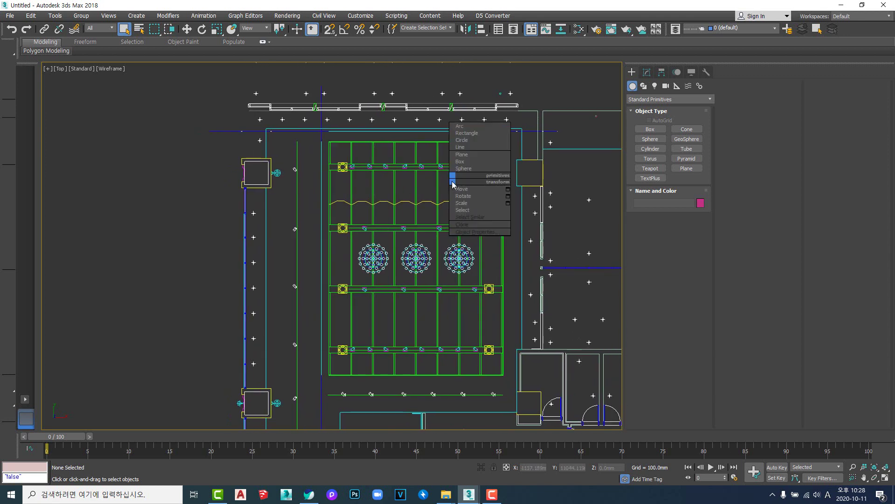
click(467, 133)
scroll(357, 165, up, 8)
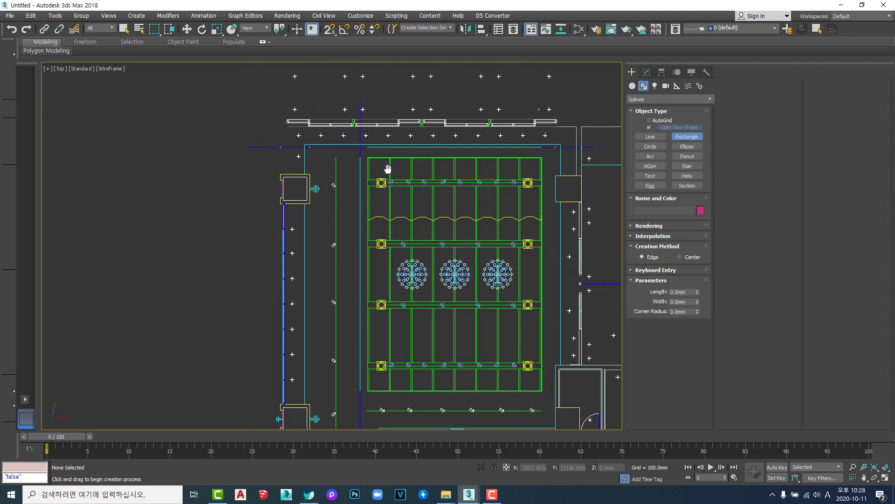
scroll(357, 165, up, 5)
key(s)
drag(355, 140, 407, 270)
scroll(357, 140, up, 4)
scroll(356, 144, up, 4)
scroll(363, 171, down, 12)
scroll(364, 172, down, 3)
scroll(453, 290, up, 15)
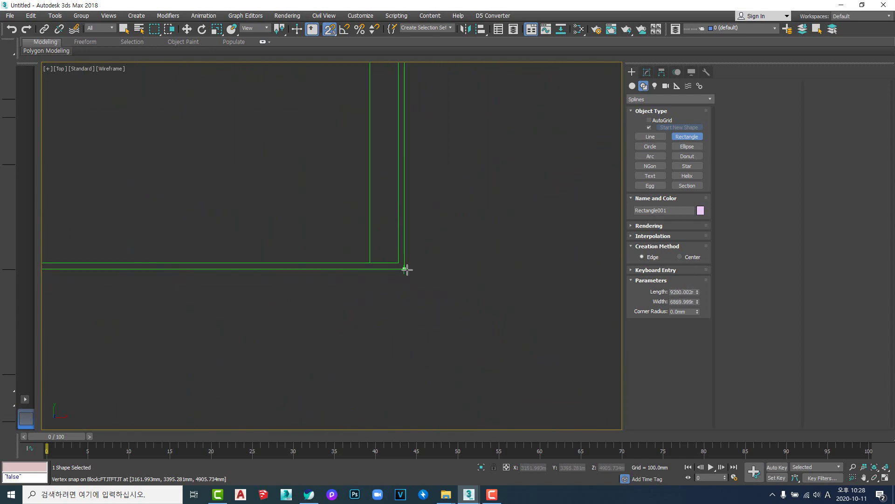
Step: Examine the outer and inner lines at the corners of the gridded ceiling frame in the Top view
scroll(436, 271, down, 17)
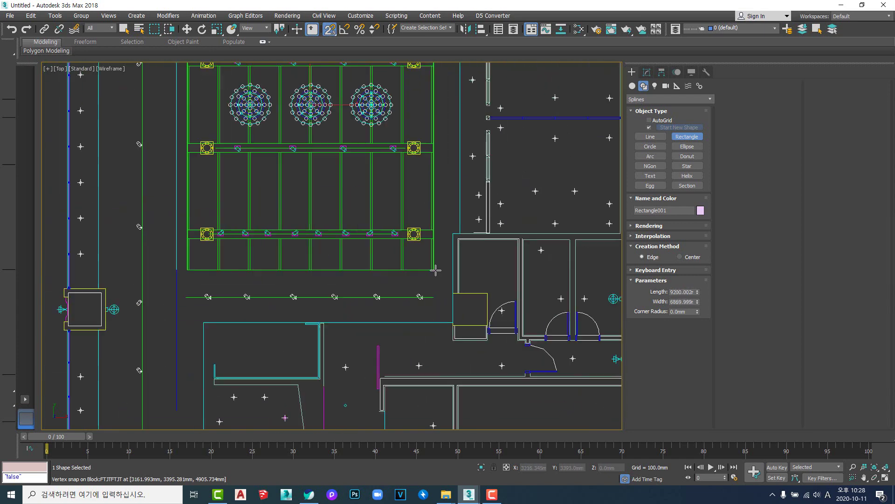
middle_drag(417, 227, 445, 244)
scroll(460, 176, up, 14)
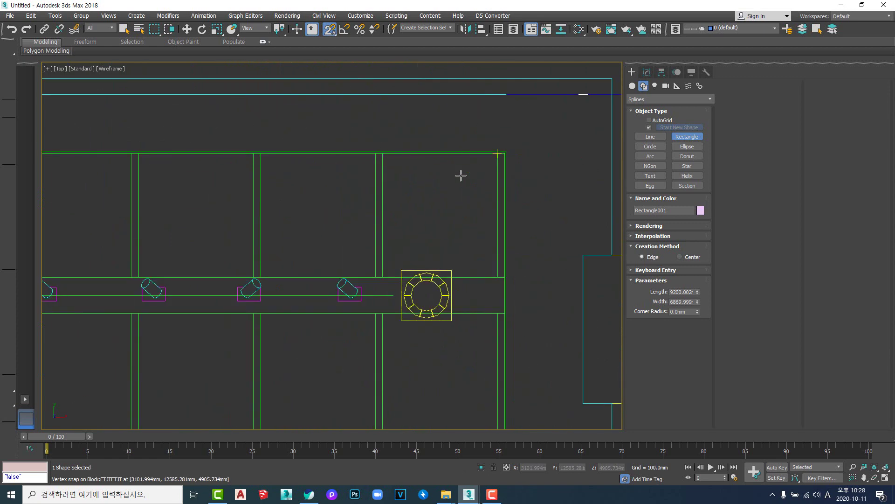
scroll(460, 175, down, 12)
scroll(469, 218, up, 10)
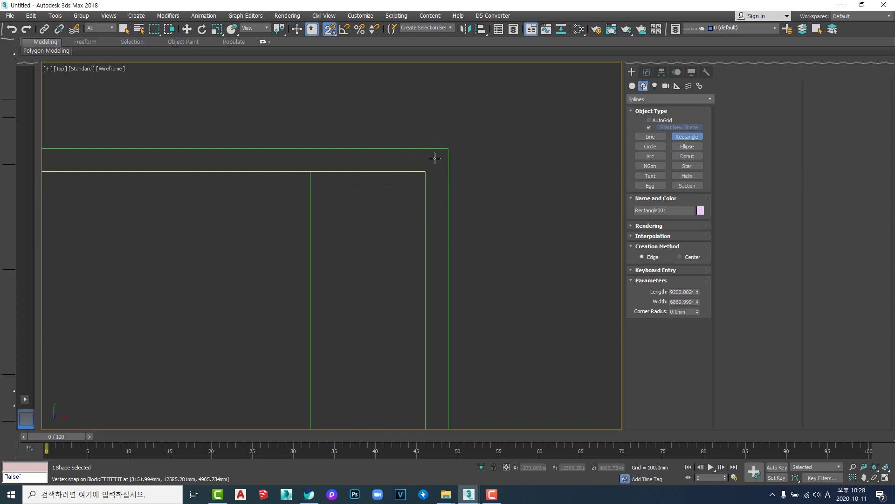
right_click(484, 148)
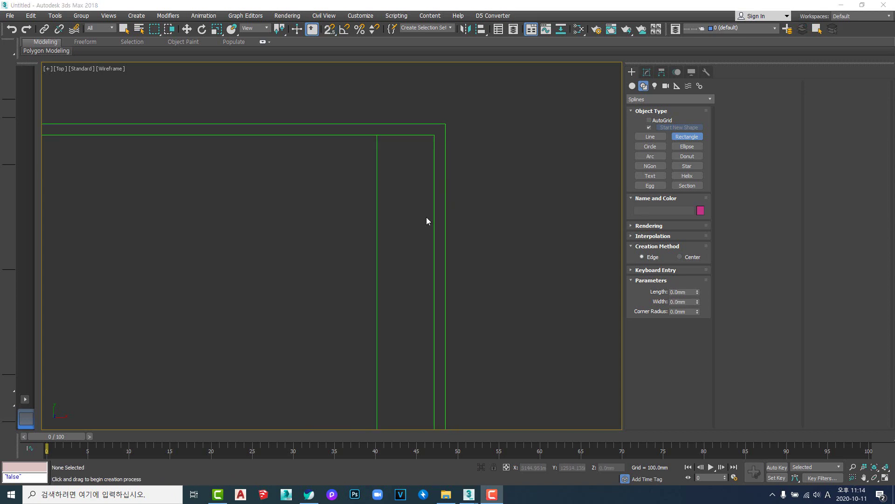
middle_drag(460, 147, 461, 192)
scroll(443, 183, up, 3)
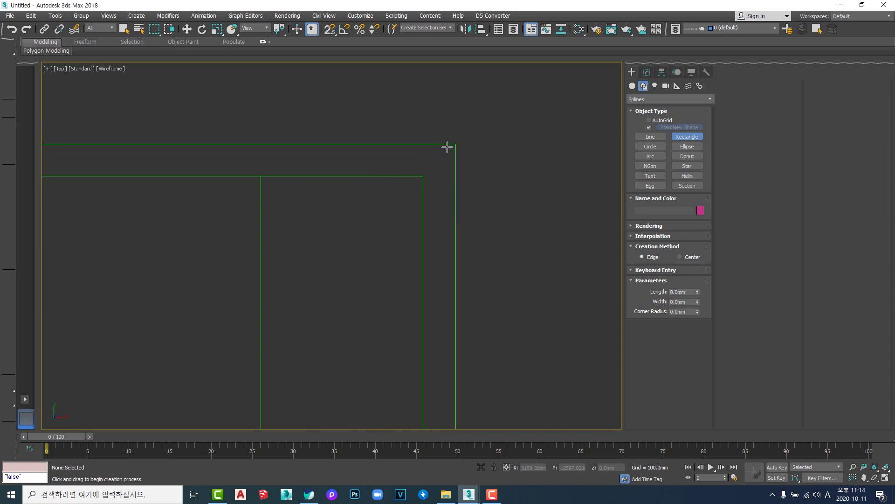
Step: Measure the gap between the inner and outer green outlines at the corner with a temporary snapped rectangle, and delete it
ctrl+right_click(558, 194)
click(567, 145)
key(s)
drag(424, 178, 456, 144)
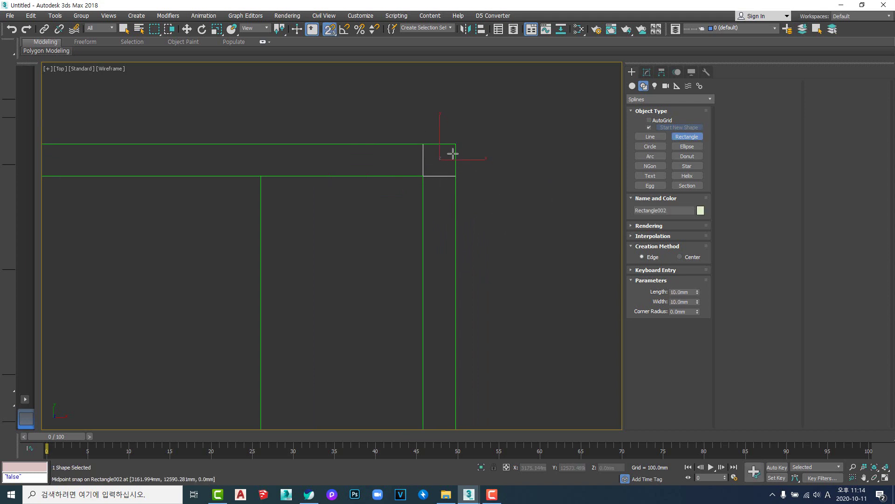
key(Delete)
Step: Raise the large ceiling rectangle in the front view, snapping it to the ceiling box's lower edge at about Z 3350 mm
middle_drag(393, 225, 478, 214)
scroll(478, 214, down, 3)
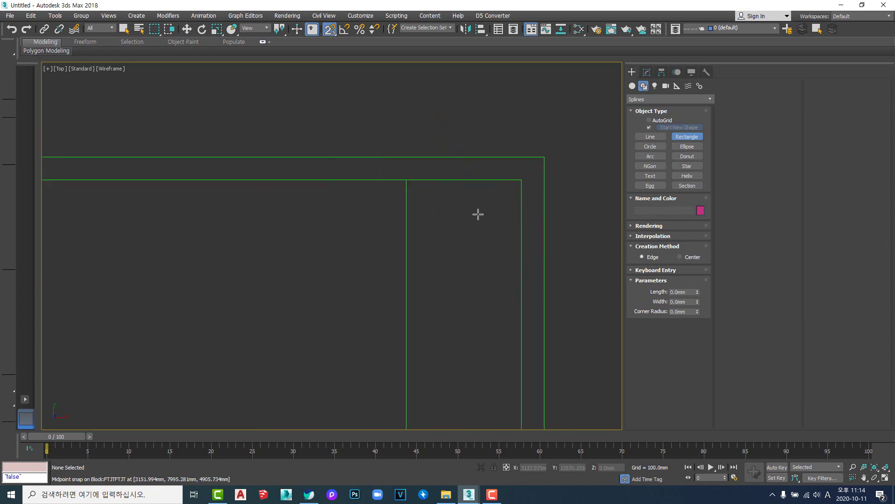
scroll(505, 194, up, 4)
scroll(509, 242, down, 4)
scroll(485, 276, down, 1)
middle_drag(483, 278, 506, 177)
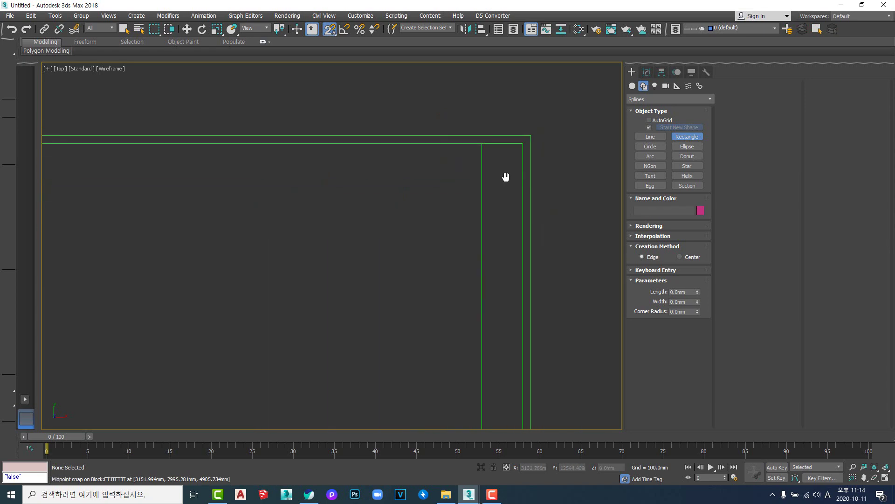
scroll(506, 178, down, 6)
scroll(506, 178, down, 3)
middle_drag(499, 233, 495, 157)
scroll(496, 191, down, 6)
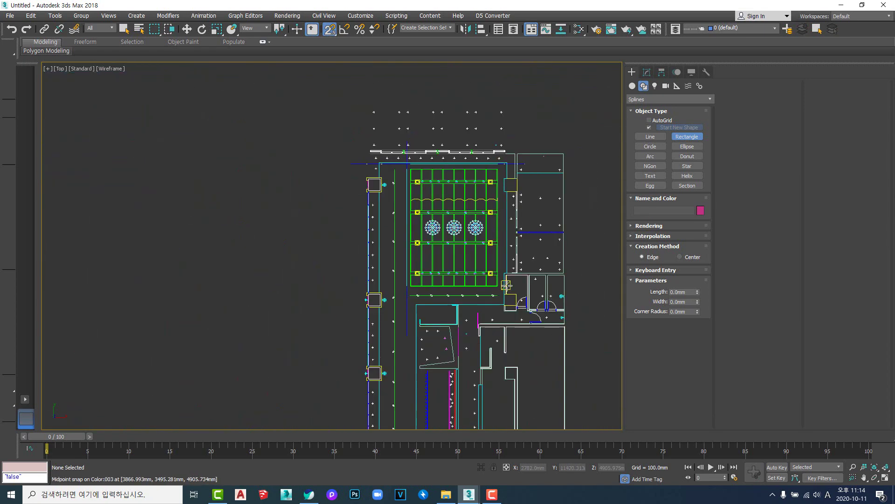
alt+middle_drag(514, 276, 443, 224)
scroll(581, 228, up, 6)
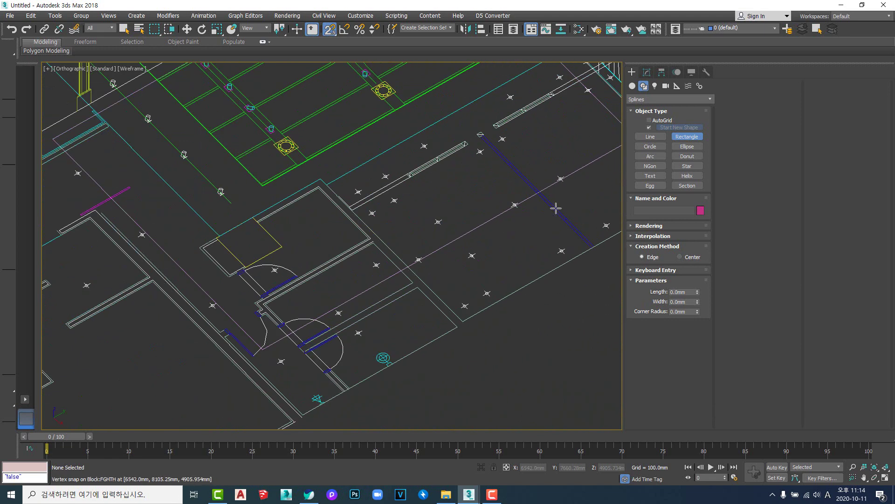
click(124, 29)
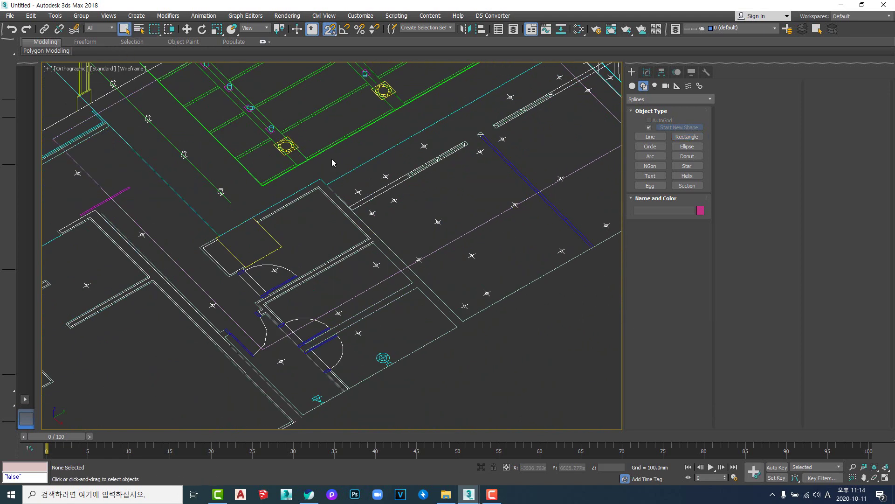
click(468, 231)
middle_drag(445, 263, 447, 285)
key(f)
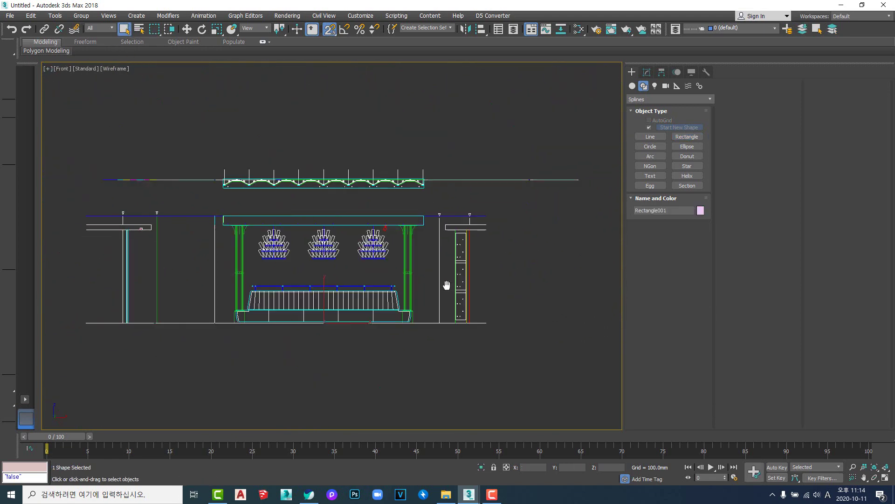
scroll(447, 286, down, 3)
scroll(418, 256, up, 4)
key(w)
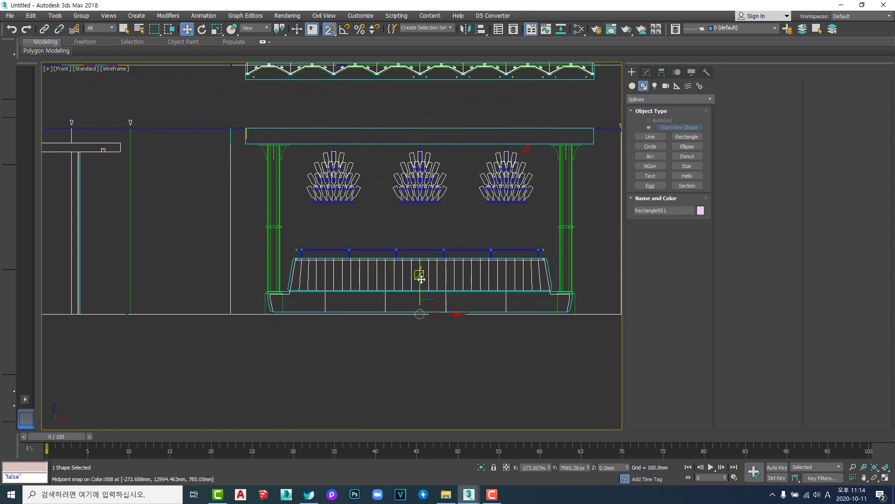
drag(421, 275, 597, 145)
Step: Examine how the raised rectangle's right end lines up with the ceiling box outline, from the front and at an angle
middle_drag(545, 190, 486, 251)
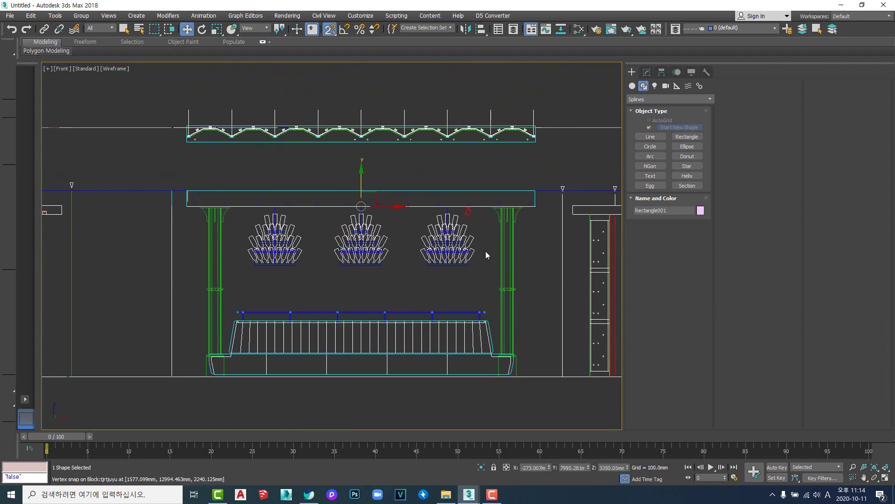
scroll(541, 207, up, 4)
scroll(513, 196, up, 4)
scroll(532, 223, up, 4)
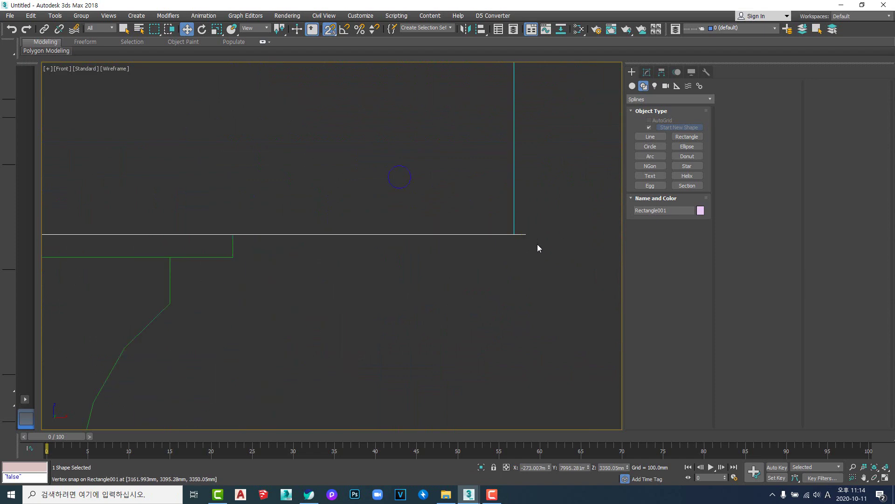
scroll(506, 254, down, 4)
middle_drag(507, 285, 511, 227)
scroll(511, 147, up, 2)
scroll(508, 152, up, 2)
scroll(533, 200, down, 4)
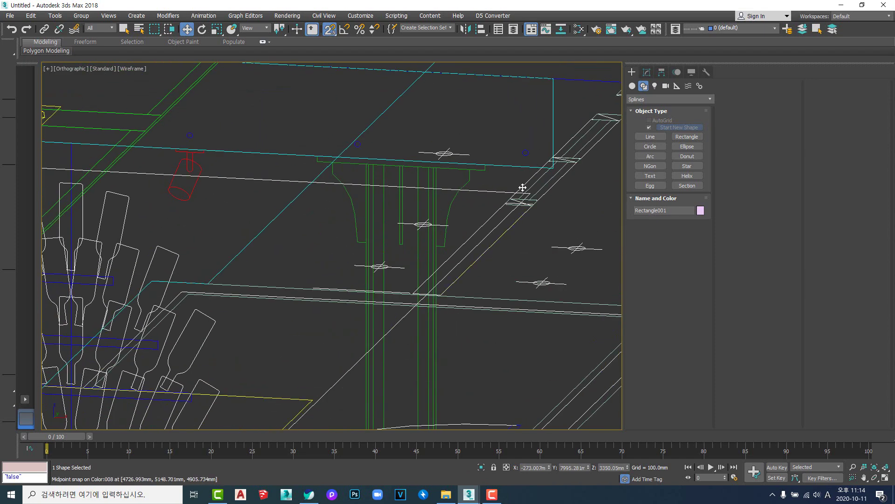
scroll(523, 188, up, 4)
scroll(519, 195, down, 5)
key(f)
key(z)
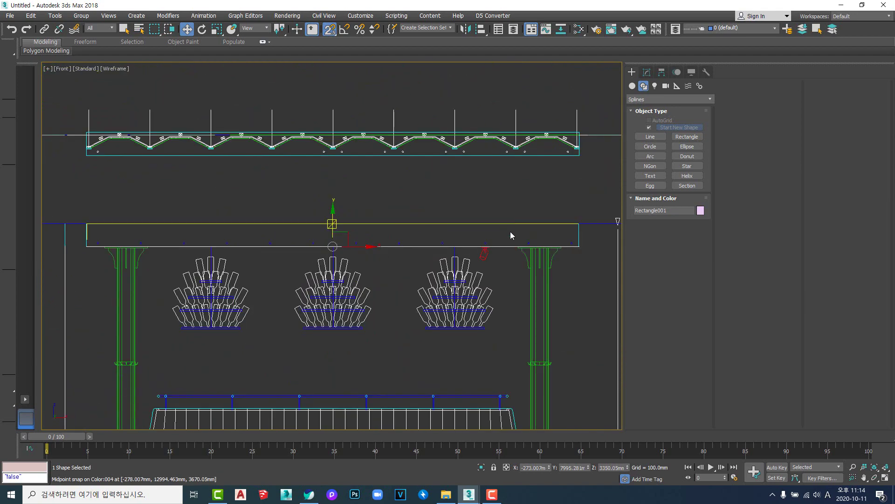
Step: Compare both ends of the rectangle with the ceiling box in the front view, and show the rectangle's parameters
middle_drag(133, 251, 372, 249)
scroll(370, 247, up, 5)
scroll(237, 242, up, 6)
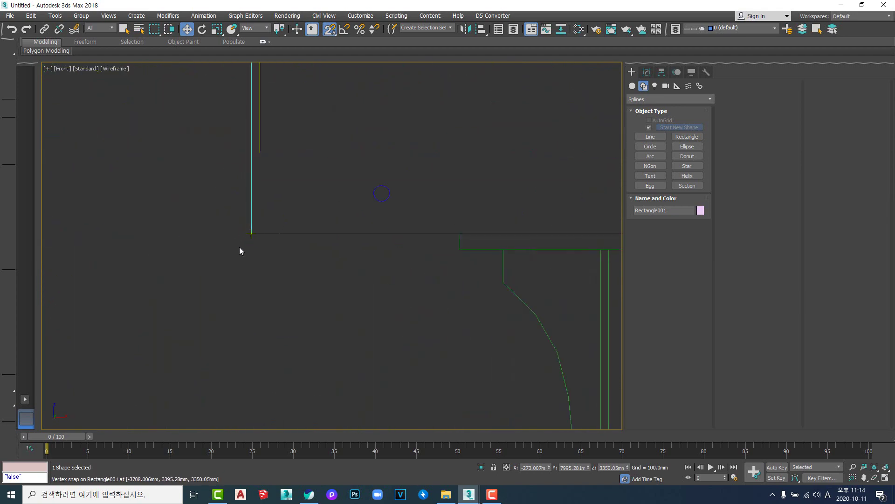
scroll(260, 244, down, 5)
middle_drag(466, 273, 190, 252)
middle_drag(511, 241, 258, 234)
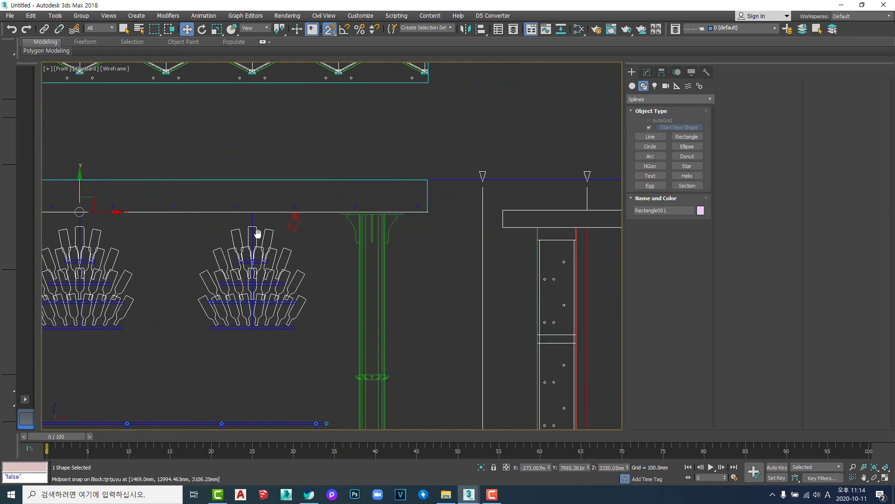
scroll(437, 219, up, 6)
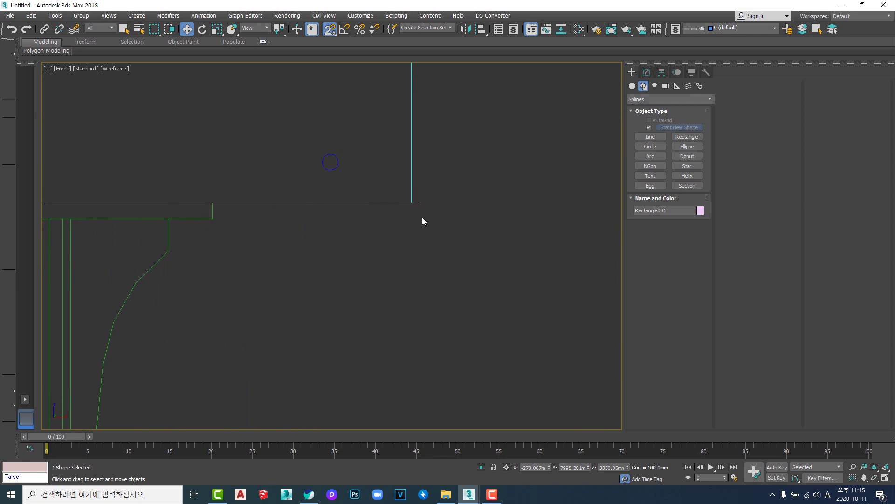
scroll(413, 211, down, 4)
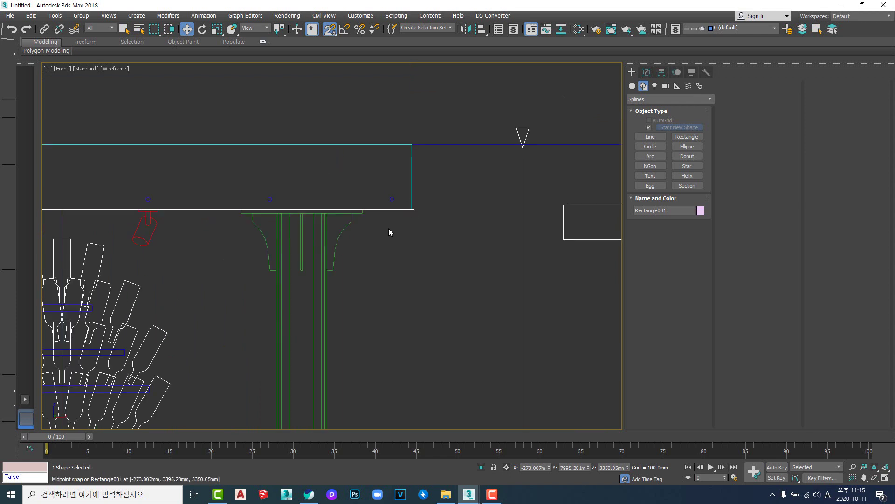
mouse_move(388, 228)
middle_down()
mouse_move(486, 235)
mouse_move(492, 216)
mouse_move(438, 217)
middle_up()
scroll(497, 184, up, 1)
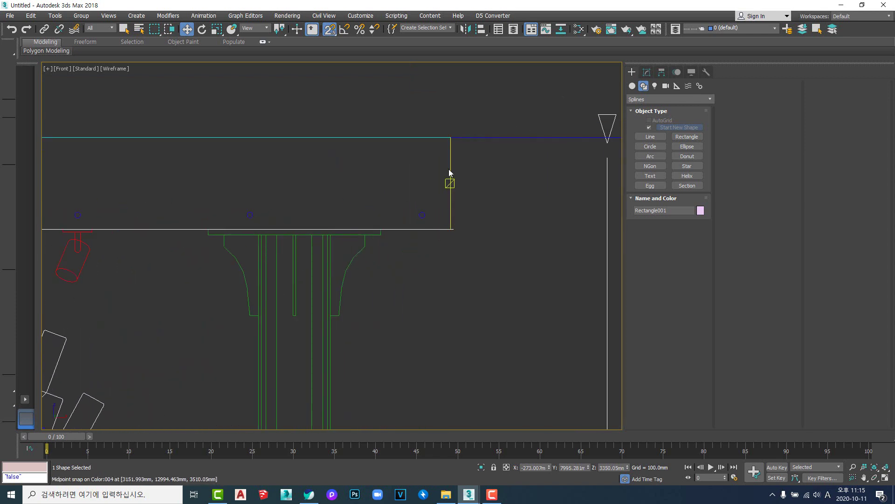
scroll(450, 167, up, 3)
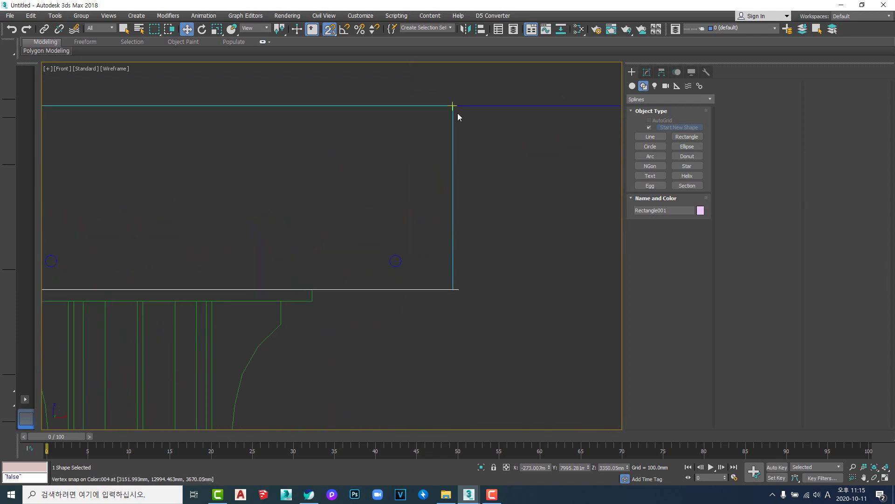
click(647, 72)
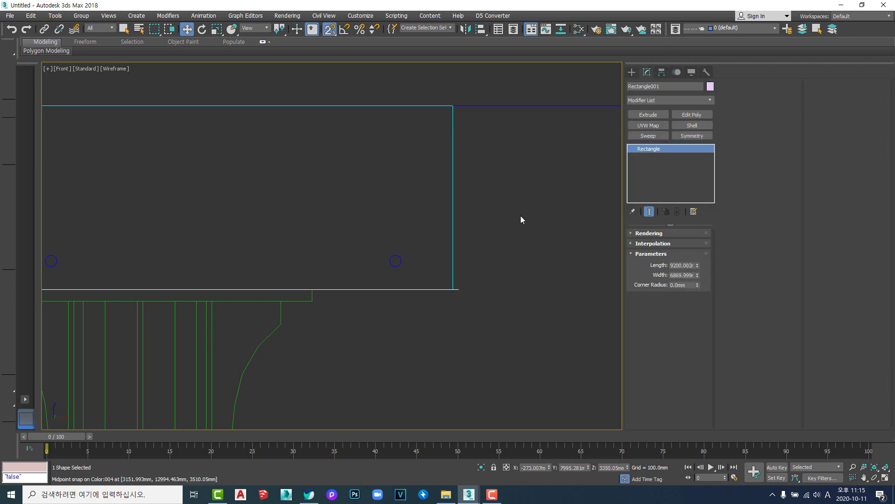
click(691, 116)
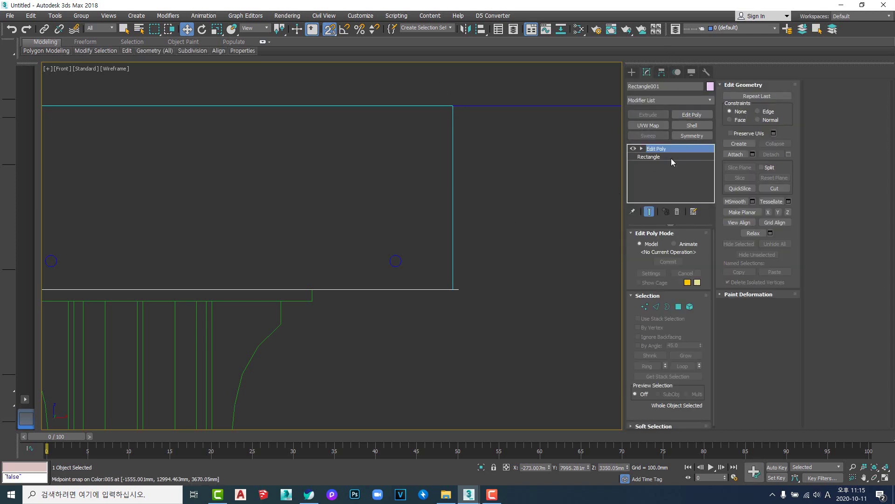
middle_drag(581, 169, 585, 172)
key(ctrl+z)
Step: Apply an Extrude modifier with an amount of 400 mm to the rectangle
click(646, 117)
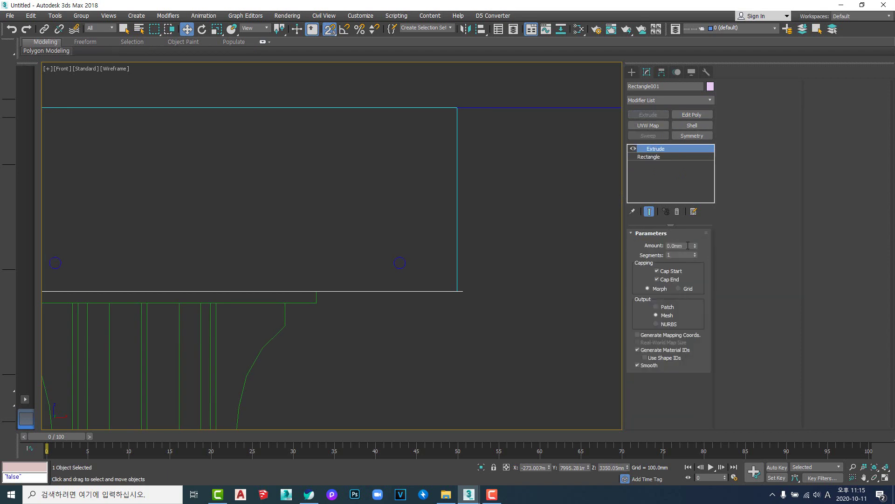
click(686, 249)
text(400)
key(Return)
scroll(496, 268, down, 11)
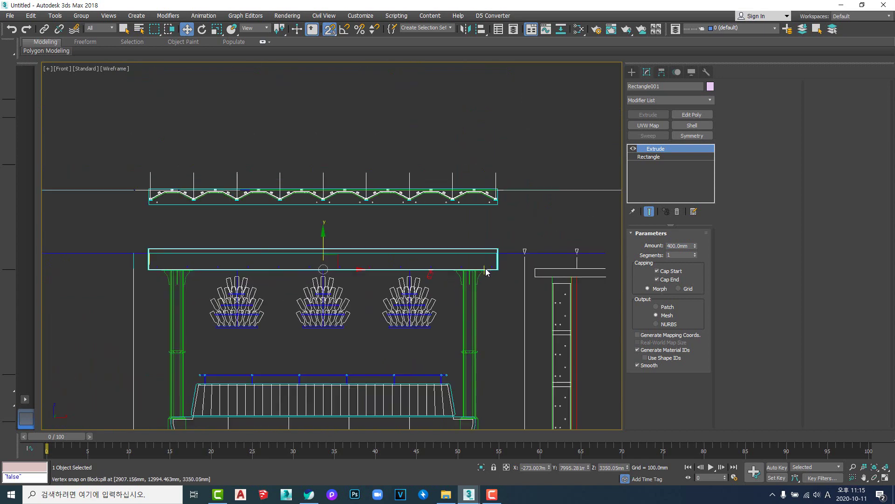
Step: Add Edit Poly to the extruded box and lower its top vertices to the ceiling box's upper edge, about Z 3670 mm
middle_drag(465, 255, 517, 237)
scroll(535, 243, up, 3)
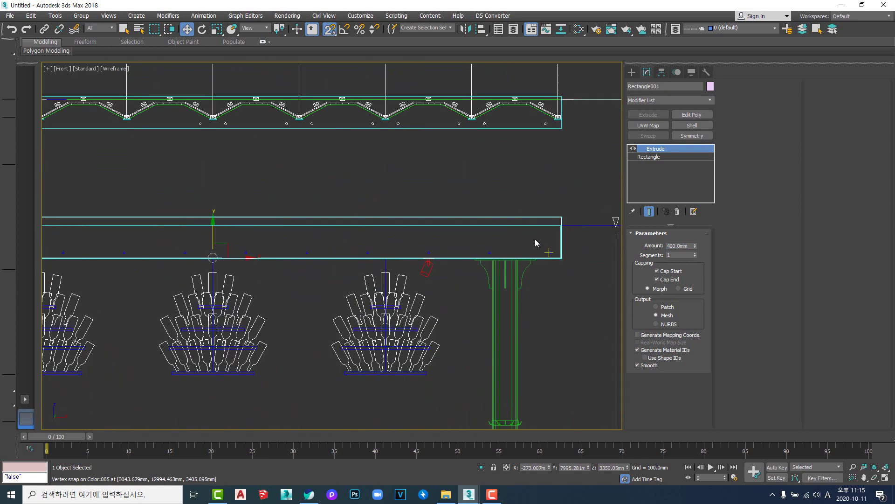
click(691, 114)
middle_drag(363, 229, 435, 239)
scroll(434, 239, down, 3)
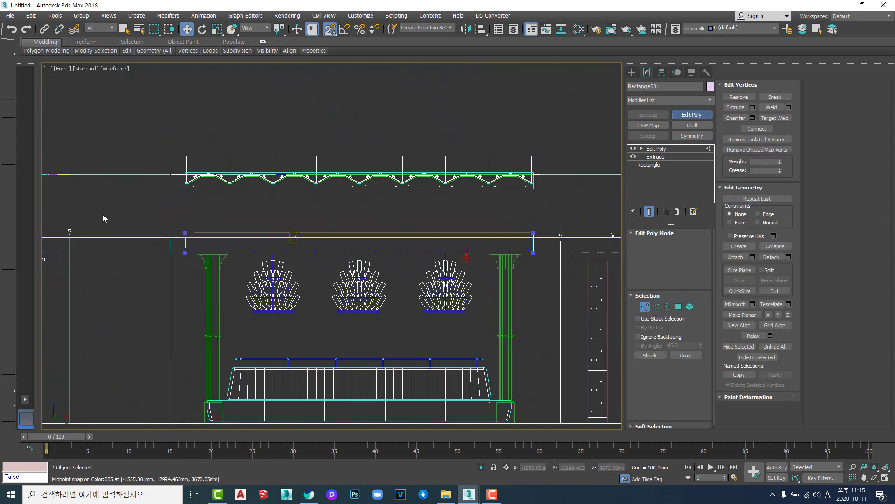
drag(106, 214, 589, 242)
scroll(511, 238, up, 6)
middle_drag(581, 223, 482, 222)
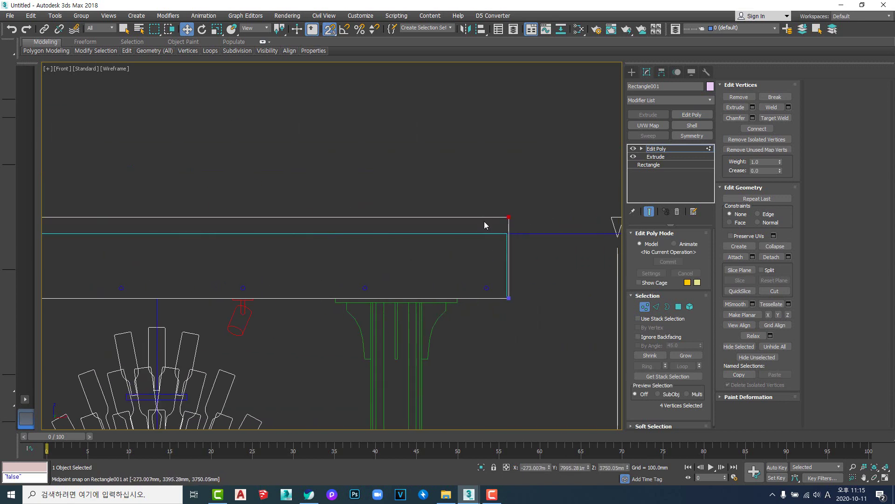
scroll(519, 225, up, 3)
key(space)
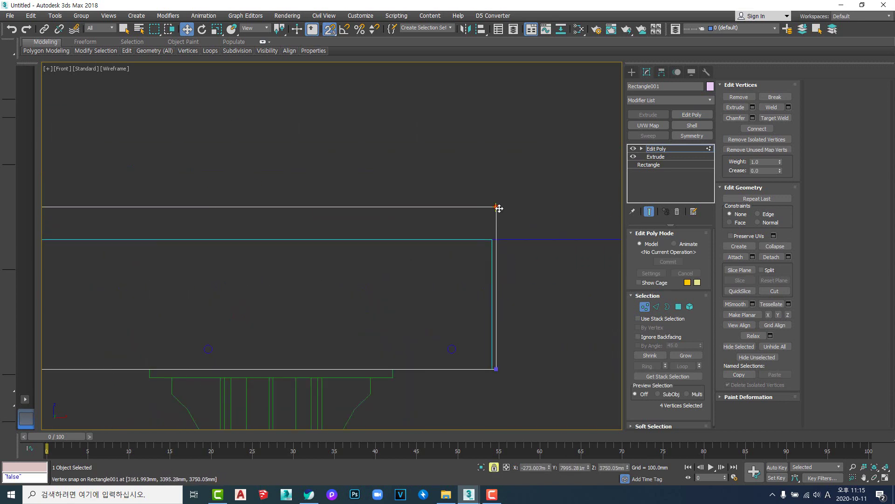
drag(499, 209, 494, 242)
scroll(510, 243, down, 3)
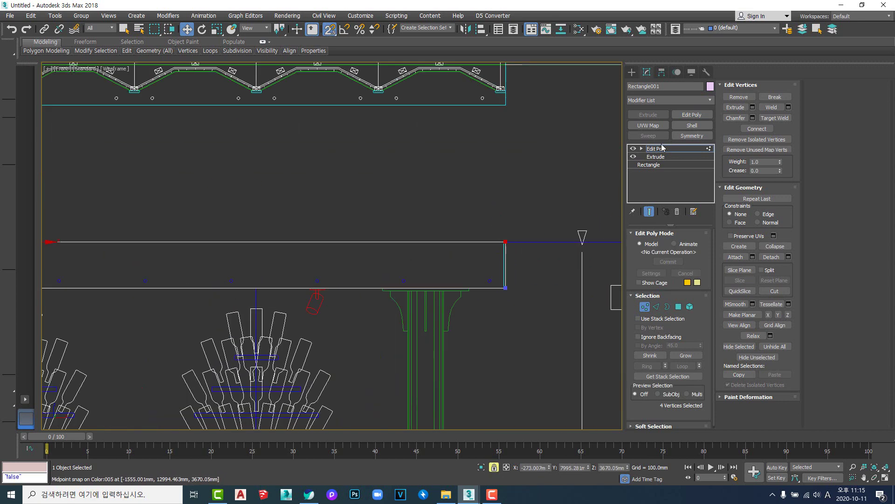
scroll(400, 259, down, 5)
click(669, 150)
Step: Display the model shaded with edged faces and turn the view towards the box's underside
alt+middle_drag(428, 199, 456, 253)
key(F3)
mouse_move(386, 298)
middle_down()
mouse_move(443, 308)
mouse_move(440, 290)
middle_up()
middle_drag(422, 228, 432, 303)
key(F4)
middle_drag(382, 237, 423, 309)
Step: Select the box's underside polygon and inset it as a group
key(4)
key(q)
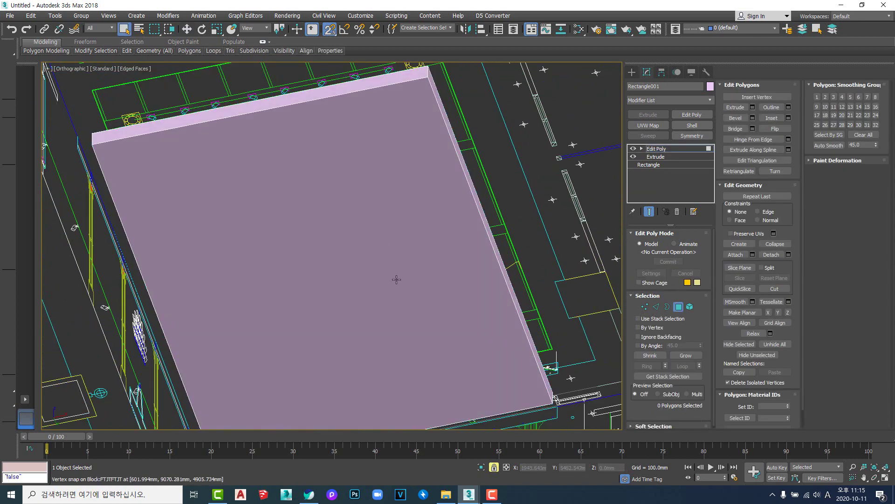
key(4)
click(363, 208)
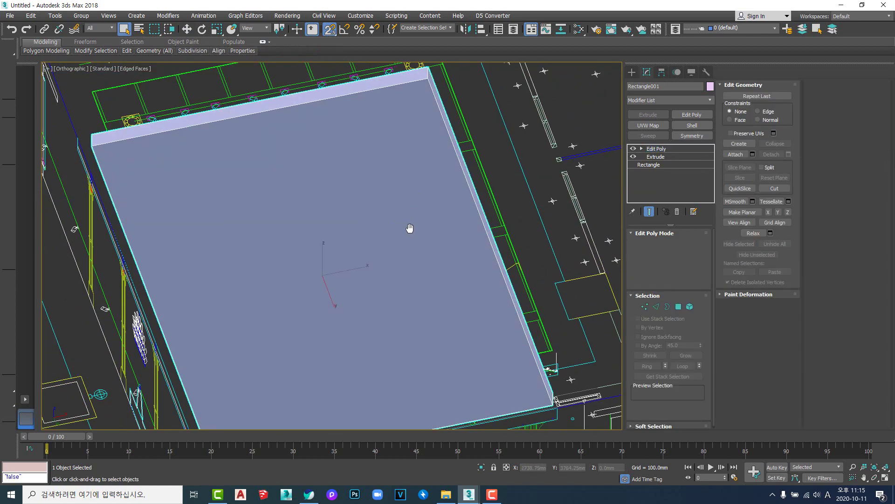
scroll(429, 97, up, 4)
scroll(419, 167, up, 2)
key(4)
click(391, 235)
scroll(392, 237, down, 6)
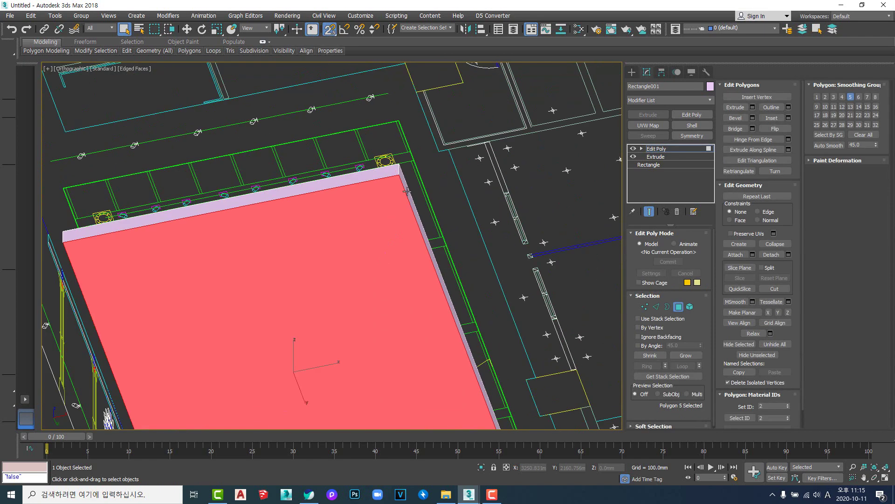
scroll(396, 177, up, 4)
scroll(396, 176, up, 4)
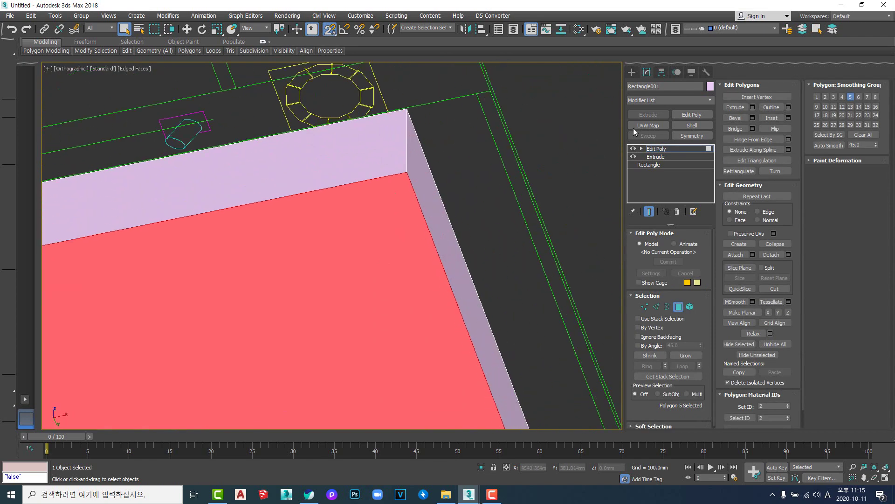
click(789, 118)
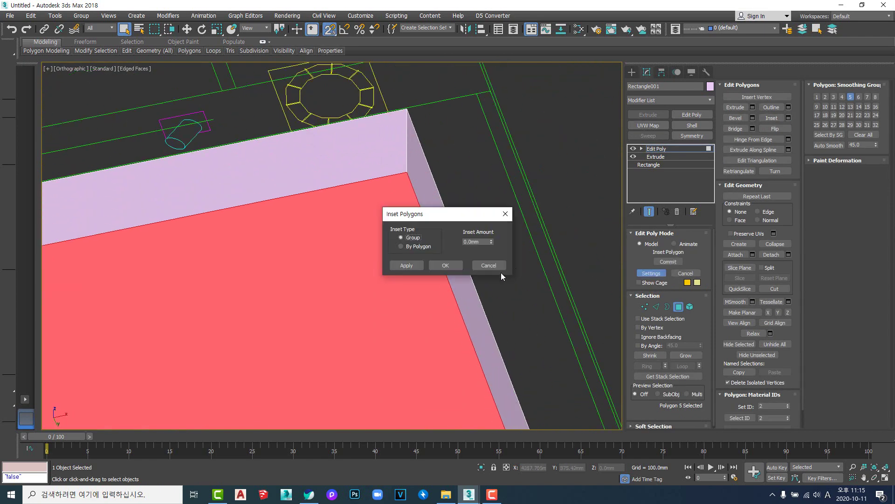
click(445, 265)
Step: Extrude the inset underside polygon upward into the box as a group, recessing it to just below the box's upper edge
scroll(466, 247, down, 7)
middle_drag(509, 255, 450, 216)
scroll(467, 196, up, 8)
key(f)
key(z)
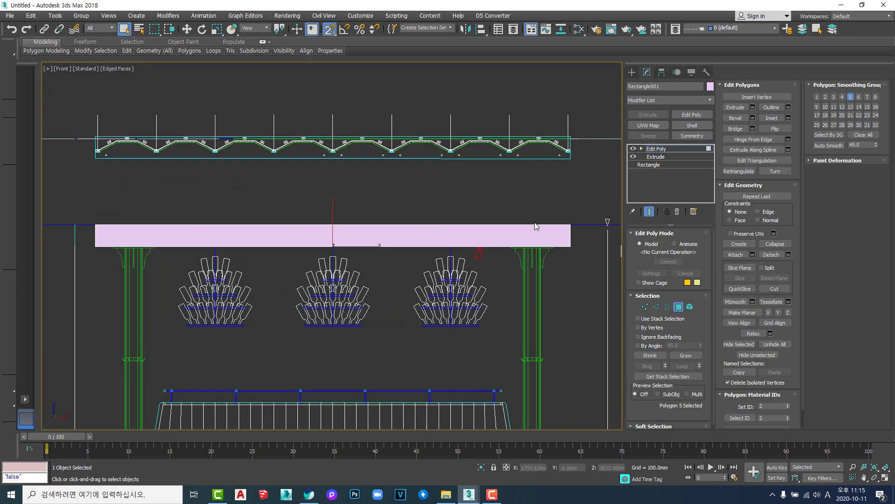
scroll(570, 231, up, 6)
key(F3)
middle_drag(592, 266, 532, 265)
scroll(525, 283, up, 5)
scroll(469, 280, down, 4)
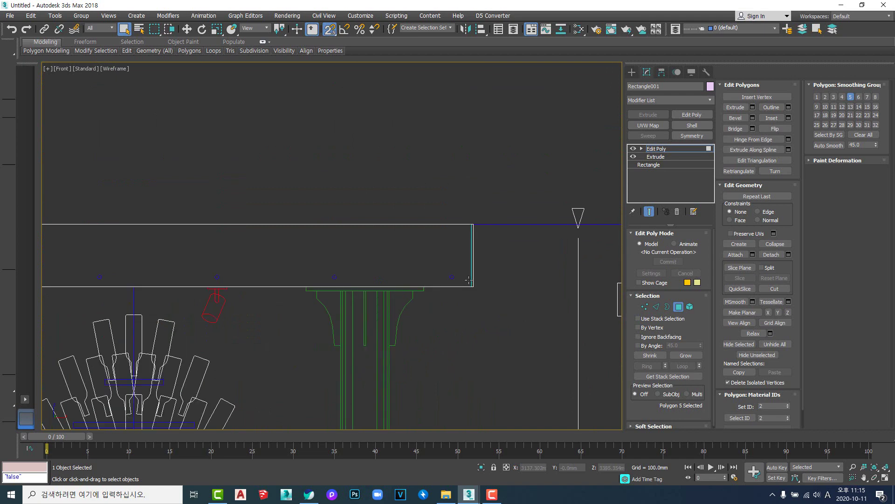
click(753, 107)
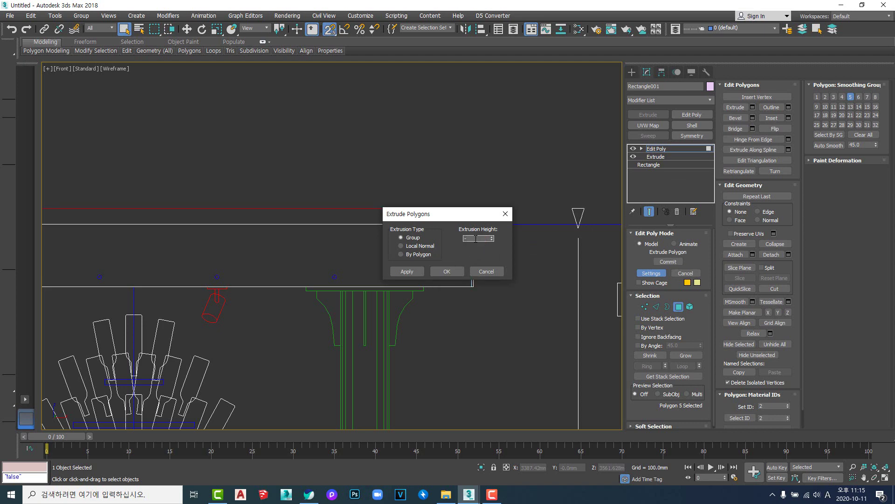
click(449, 272)
scroll(402, 255, up, 4)
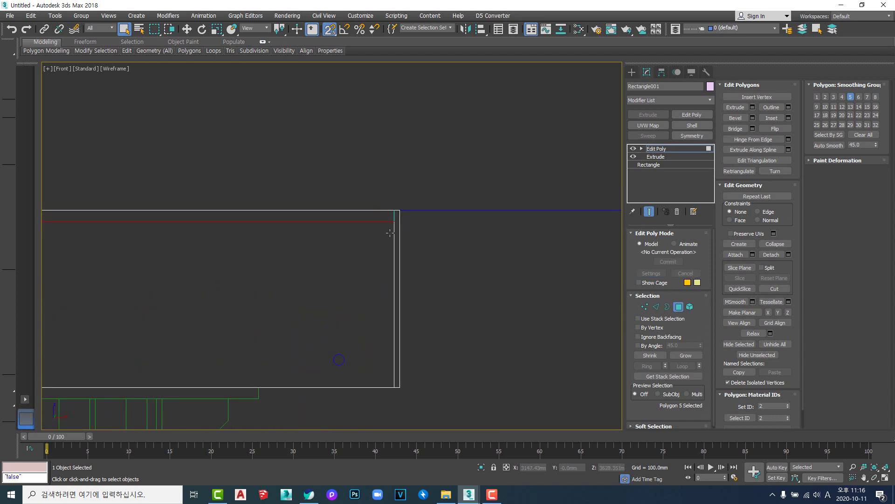
Step: Leave polygon editing and deselect the ceiling box
scroll(392, 240, down, 6)
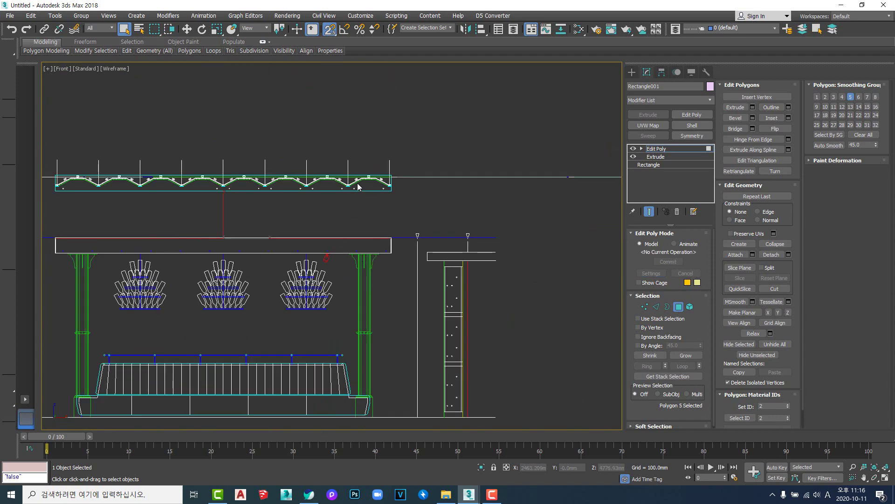
scroll(358, 186, up, 3)
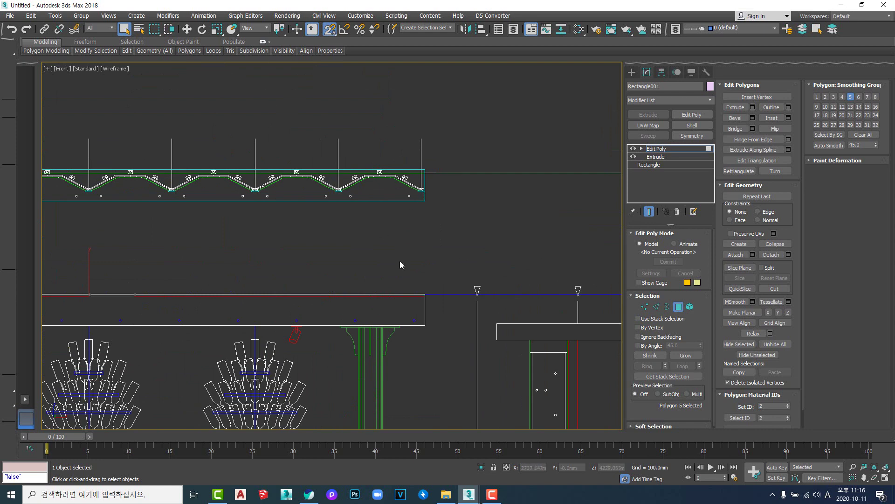
middle_drag(400, 265, 411, 207)
scroll(410, 224, up, 3)
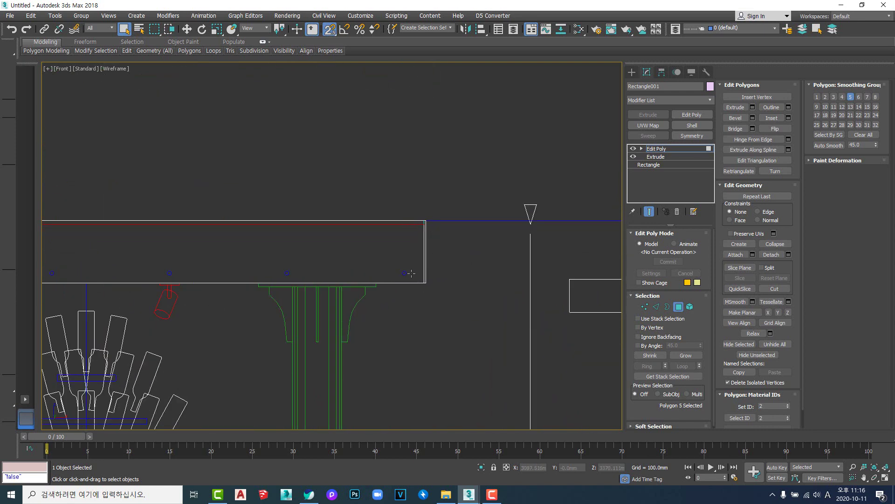
scroll(420, 249, down, 4)
middle_drag(421, 168, 421, 208)
scroll(422, 206, up, 4)
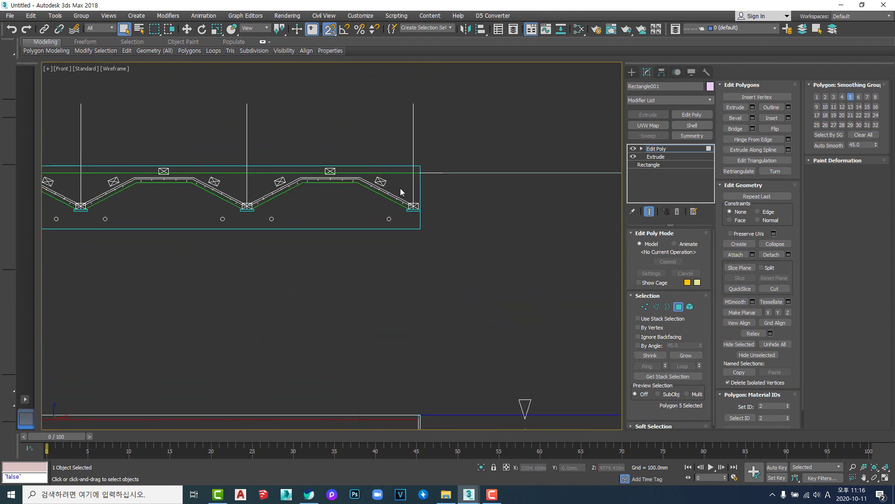
scroll(436, 208, down, 5)
scroll(522, 174, up, 7)
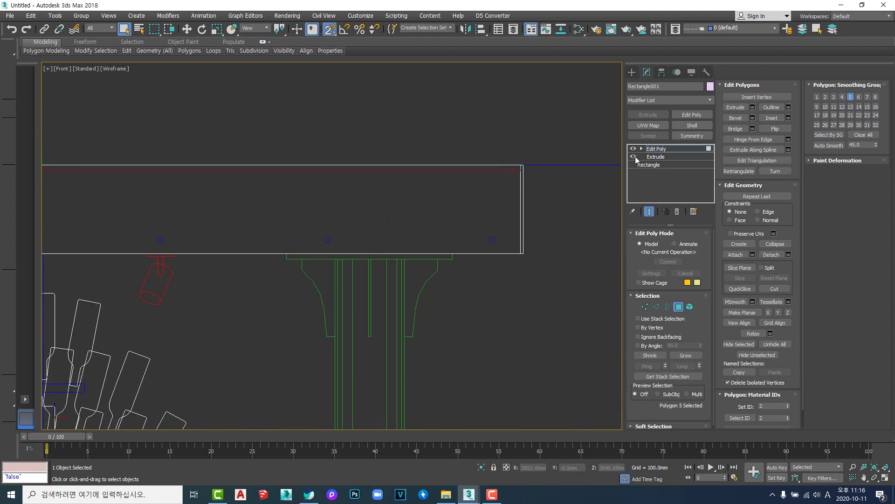
click(657, 148)
click(520, 314)
Step: Compare the ceiling section's repeated bays and trim strips with the box and columns below it in the front elevation
scroll(455, 242, down, 5)
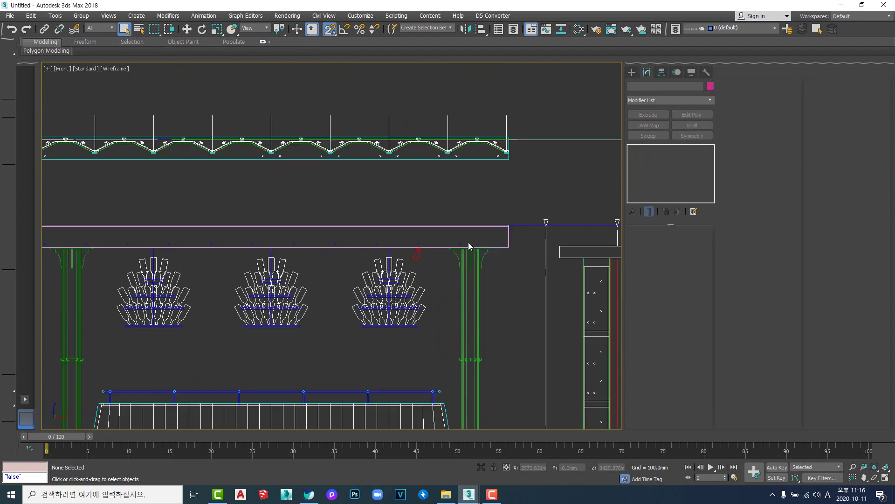
scroll(466, 252, down, 3)
scroll(506, 242, up, 7)
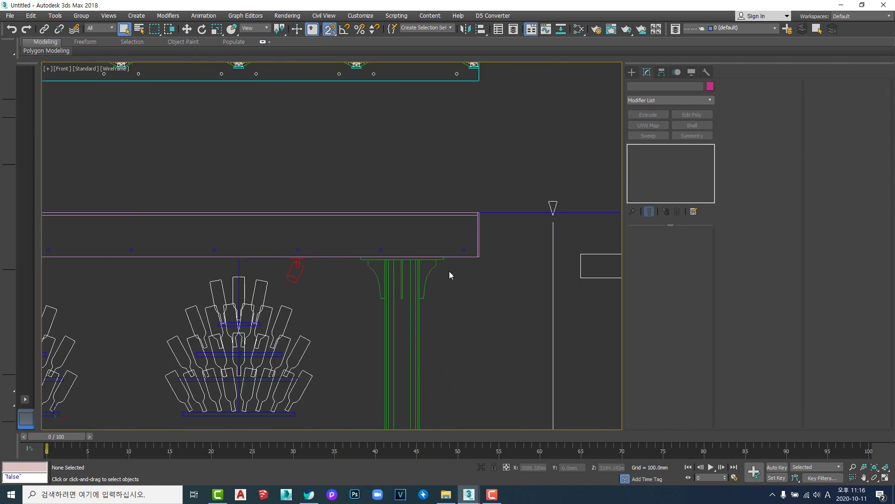
scroll(444, 268, down, 4)
scroll(521, 242, up, 6)
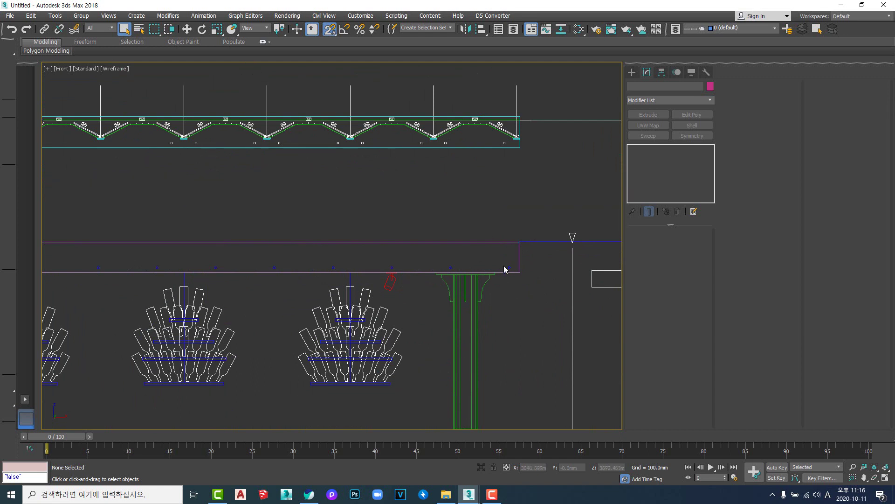
middle_drag(472, 252, 469, 266)
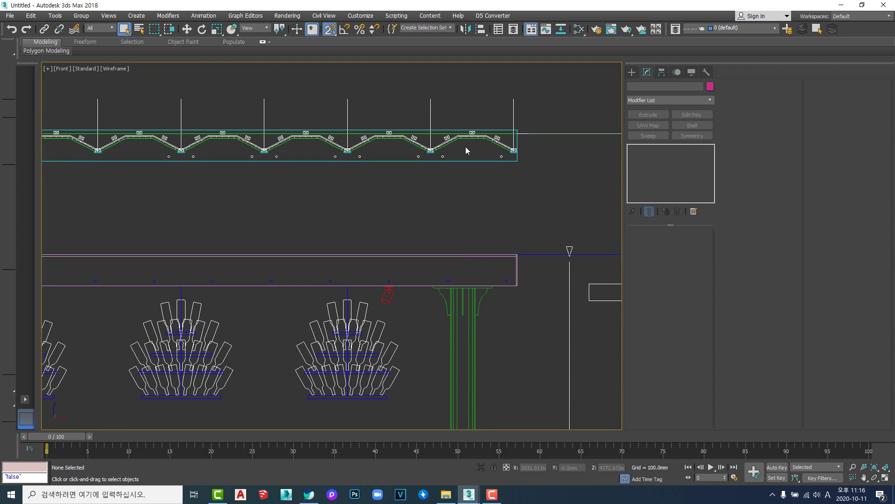
middle_drag(480, 182, 482, 196)
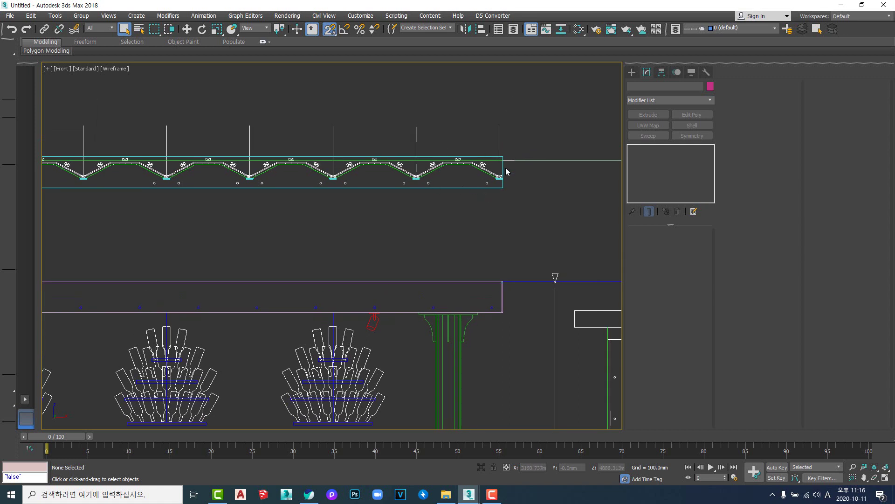
middle_drag(485, 171, 482, 189)
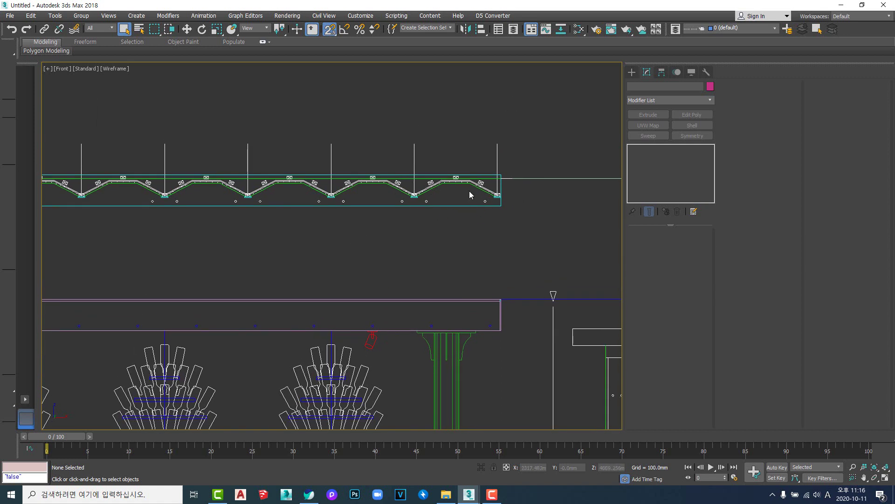
middle_drag(528, 228, 525, 250)
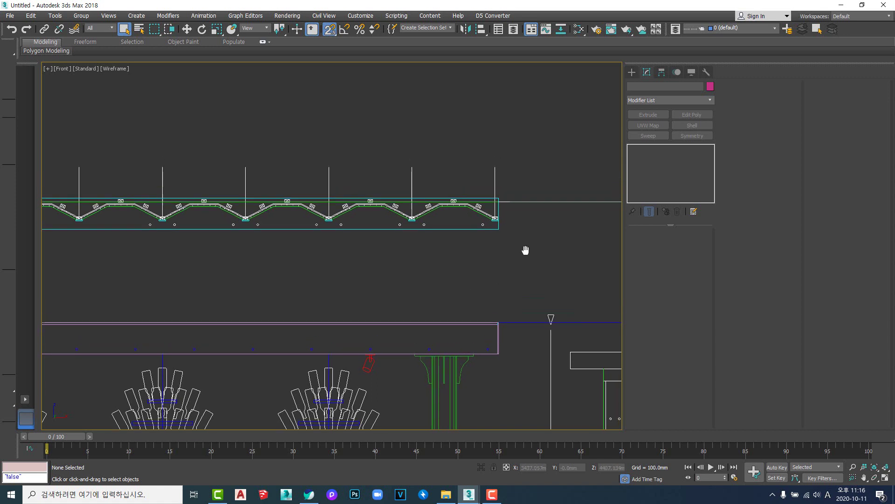
scroll(491, 217, up, 9)
scroll(495, 226, down, 9)
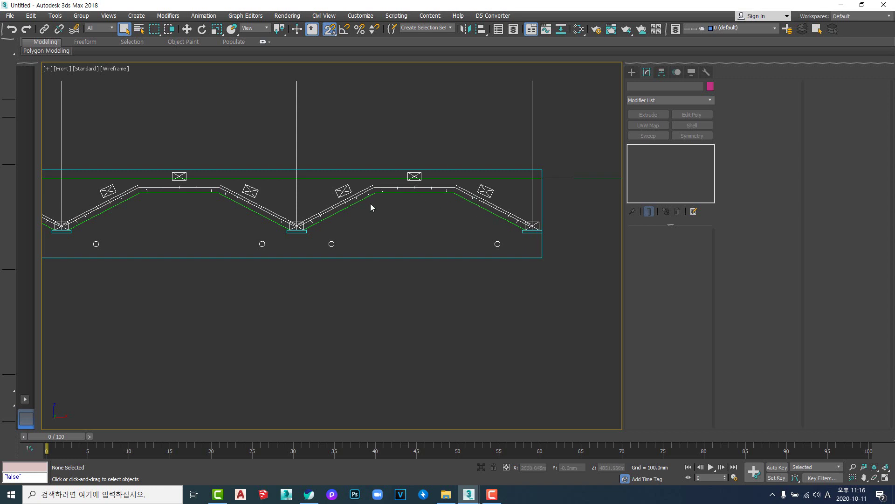
Step: Draw a 10 x 70 mm rectangle over the trim strip at the outer end of the ceiling section
scroll(505, 240, up, 3)
middle_drag(488, 241, 469, 243)
scroll(505, 240, down, 3)
right_click(482, 238)
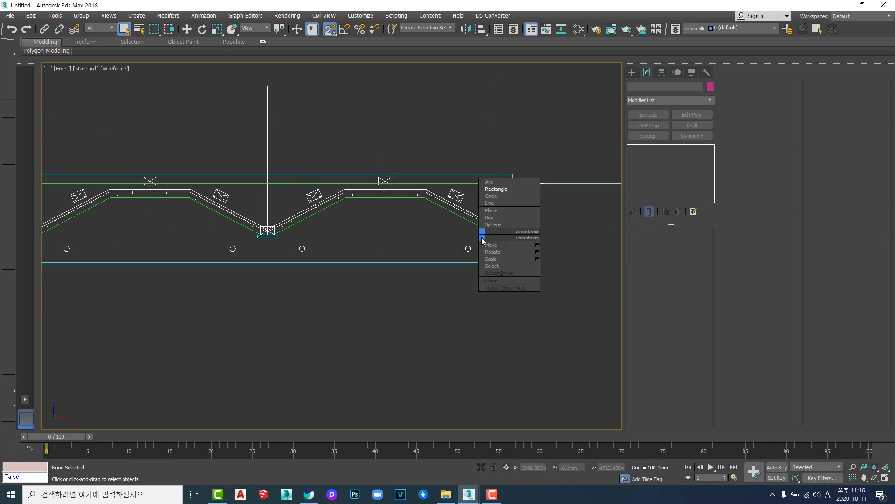
click(508, 189)
scroll(503, 235, up, 3)
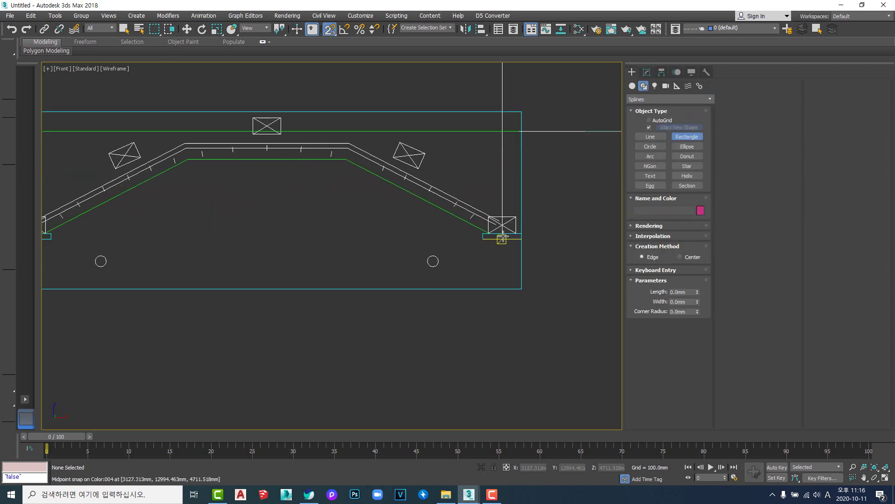
scroll(503, 235, up, 2)
drag(462, 230, 532, 249)
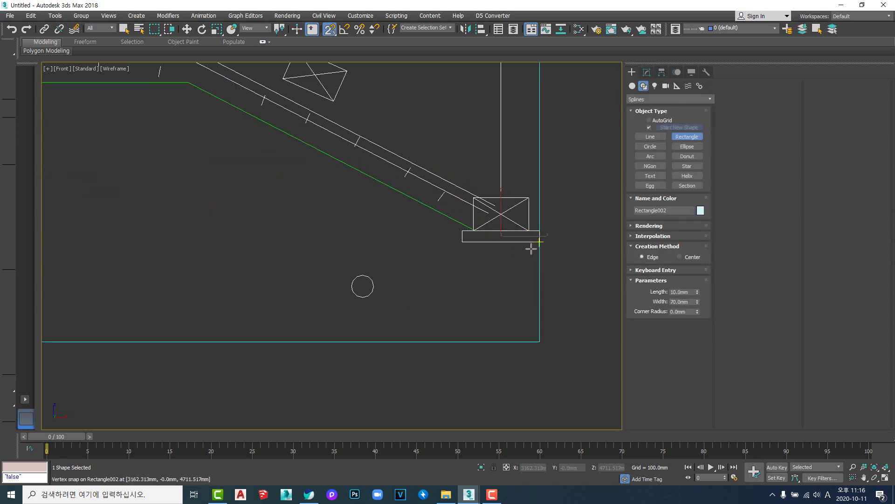
Step: Examine how the ceiling panel profile meets the trim strips in the last bays of the ceiling section
scroll(531, 249, down, 3)
scroll(186, 250, down, 3)
middle_drag(193, 259, 399, 260)
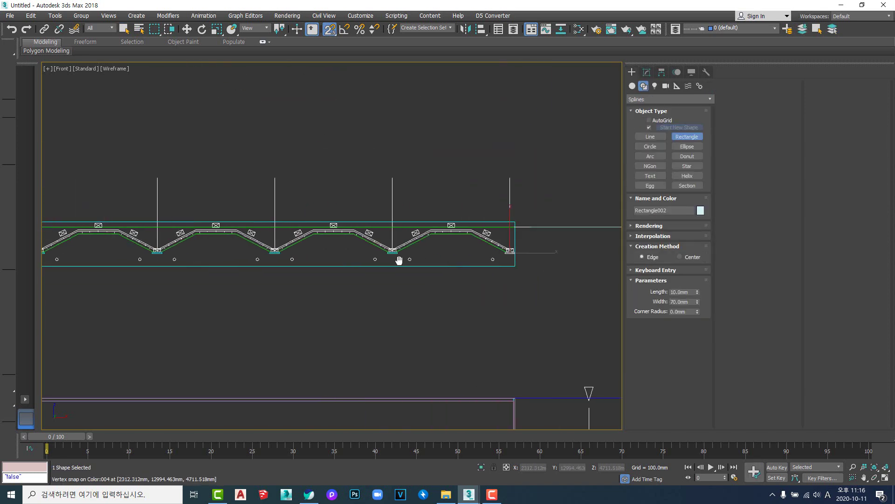
scroll(516, 253, up, 4)
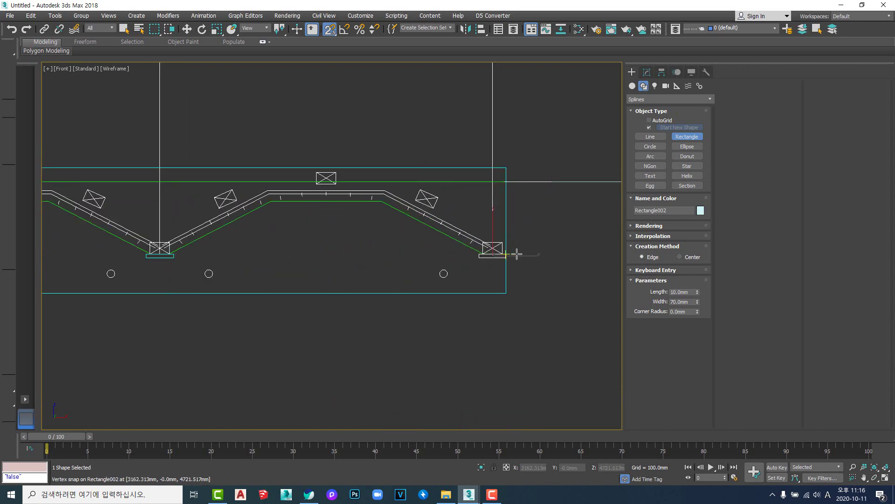
scroll(476, 257, up, 3)
scroll(483, 254, down, 3)
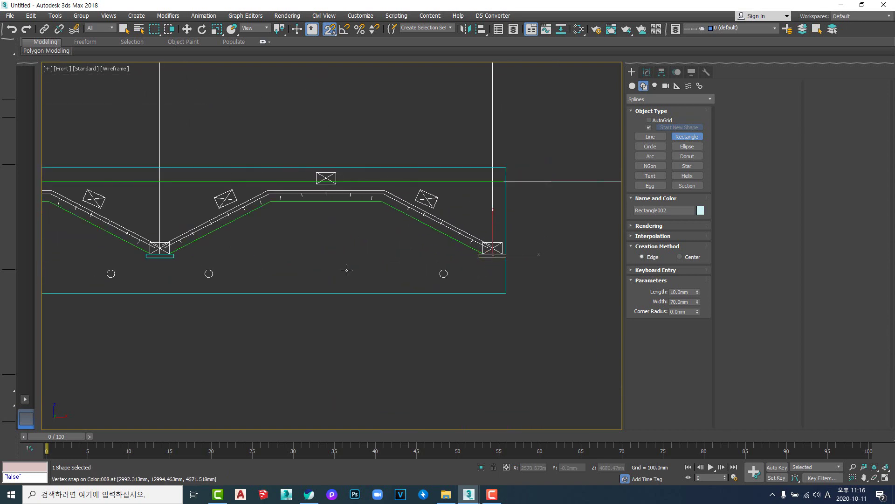
scroll(490, 254, up, 2)
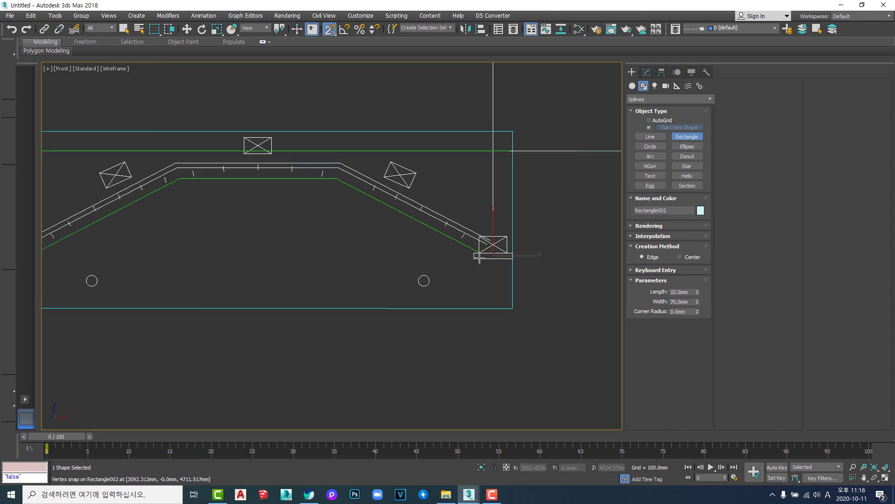
scroll(375, 253, down, 2)
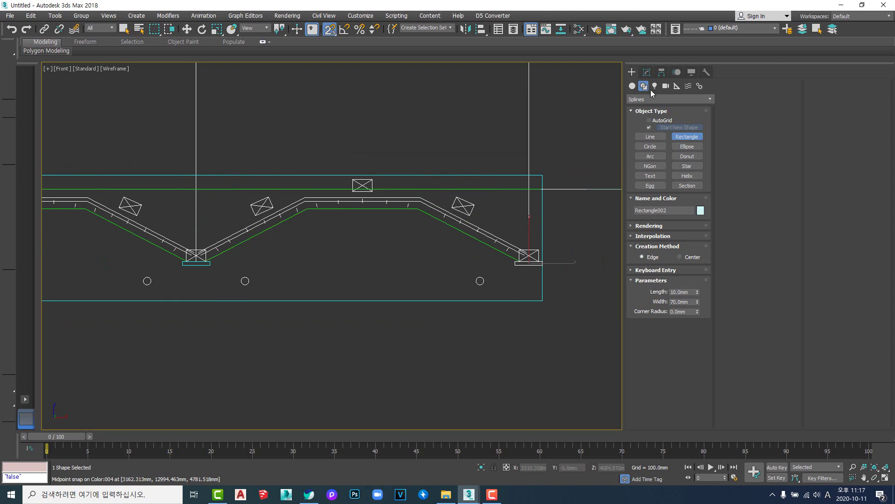
middle_drag(553, 290, 531, 286)
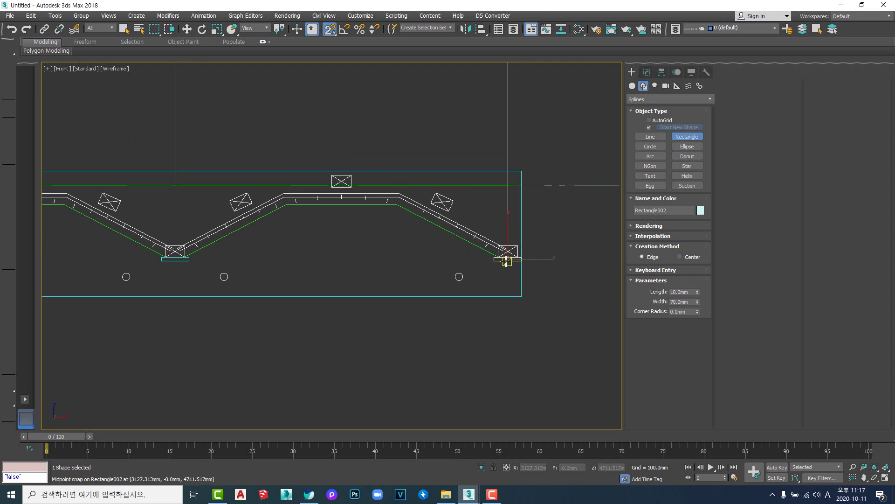
Step: Draw an End-End-Middle arc of about 666 mm radius across the last bay, snapping its peak to the profile's flat-top midpoint
scroll(509, 254, up, 2)
middle_drag(283, 284, 397, 297)
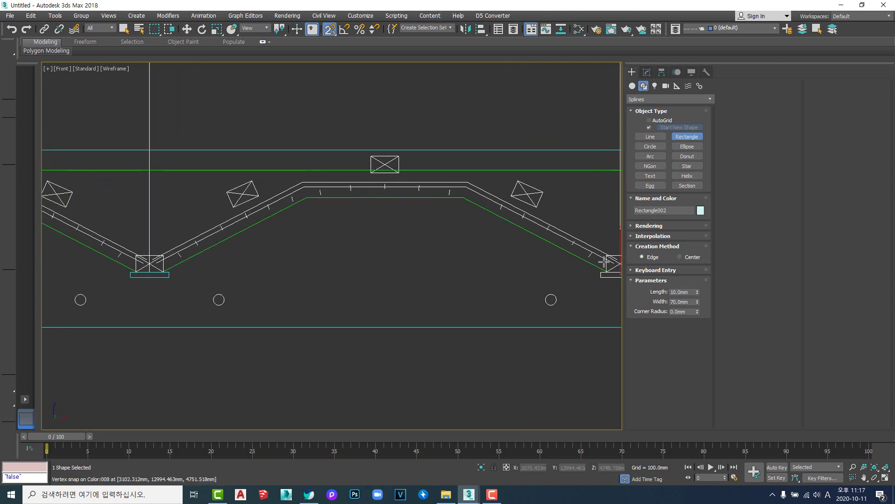
right_click(421, 283)
click(440, 228)
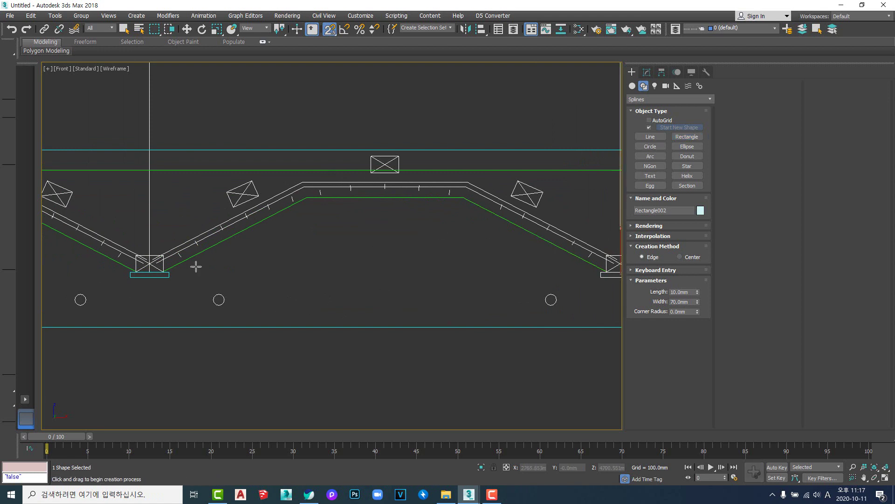
drag(164, 272, 490, 302)
scroll(418, 317, down, 4)
scroll(516, 293, up, 10)
scroll(470, 339, down, 14)
scroll(418, 310, up, 9)
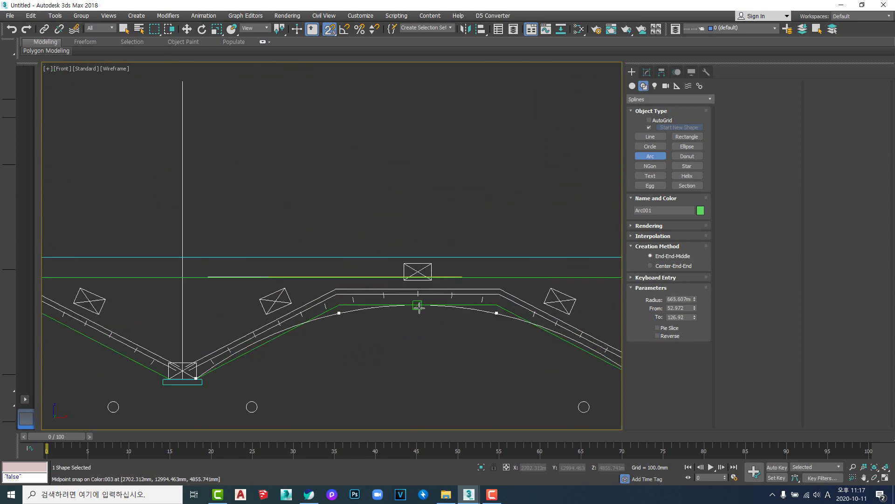
click(419, 308)
scroll(418, 306, down, 6)
middle_drag(450, 330, 461, 306)
scroll(429, 270, up, 3)
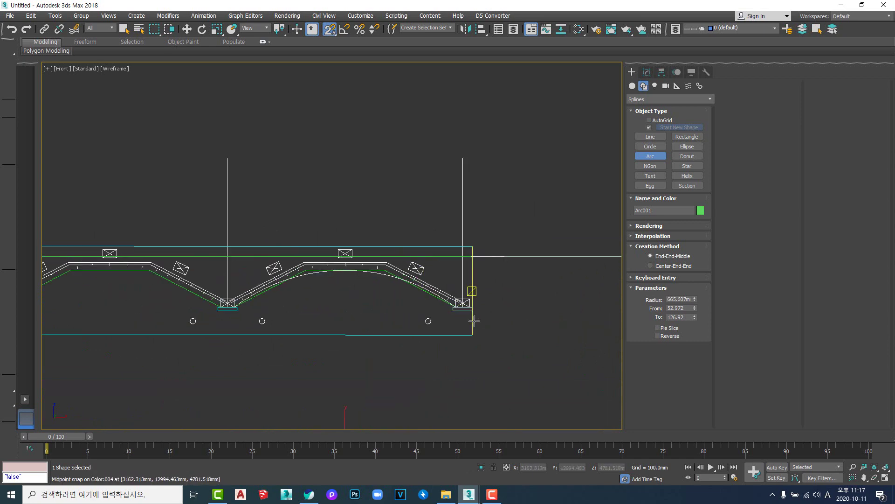
scroll(467, 316, up, 4)
scroll(411, 282, down, 6)
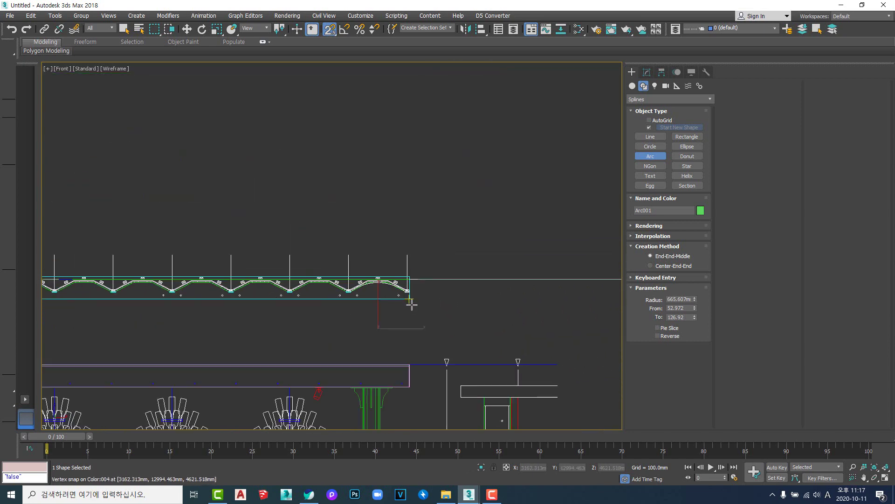
scroll(400, 294, up, 3)
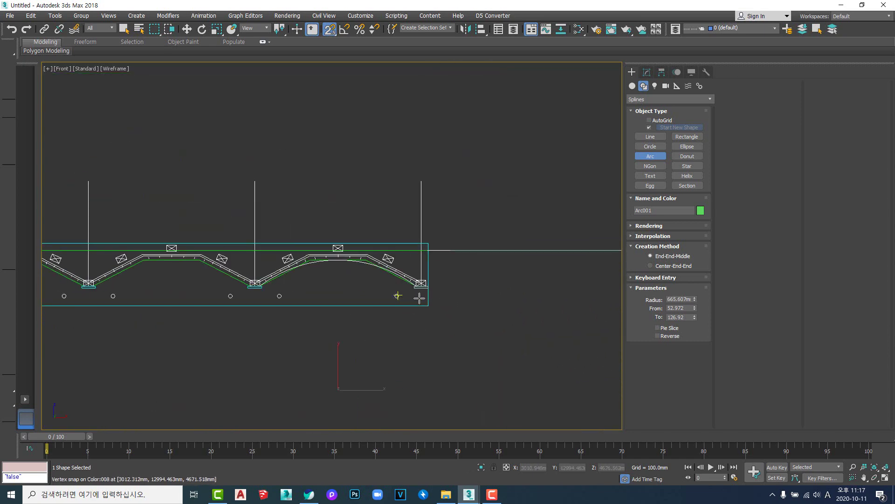
Step: Select the arc together with the trim rectangle and isolate both shapes in an angled orthographic view
click(124, 31)
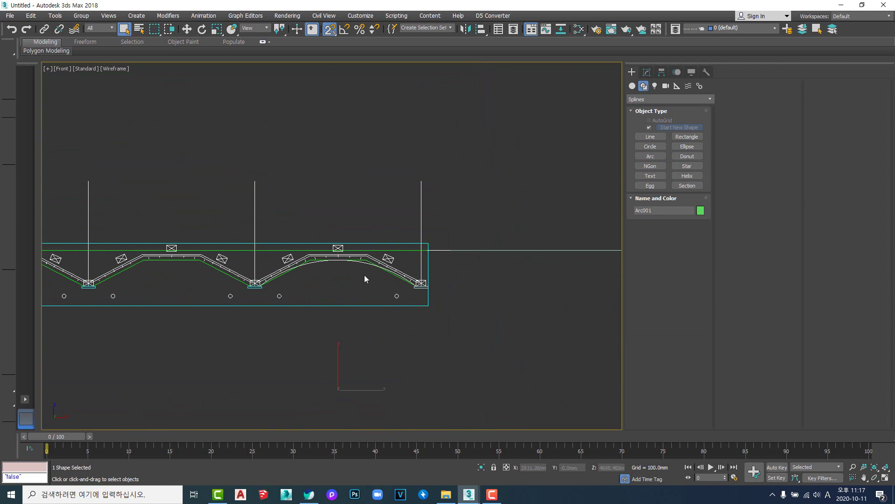
scroll(414, 290, up, 4)
ctrl+click(415, 283)
scroll(389, 306, down, 5)
middle_drag(389, 312, 442, 298)
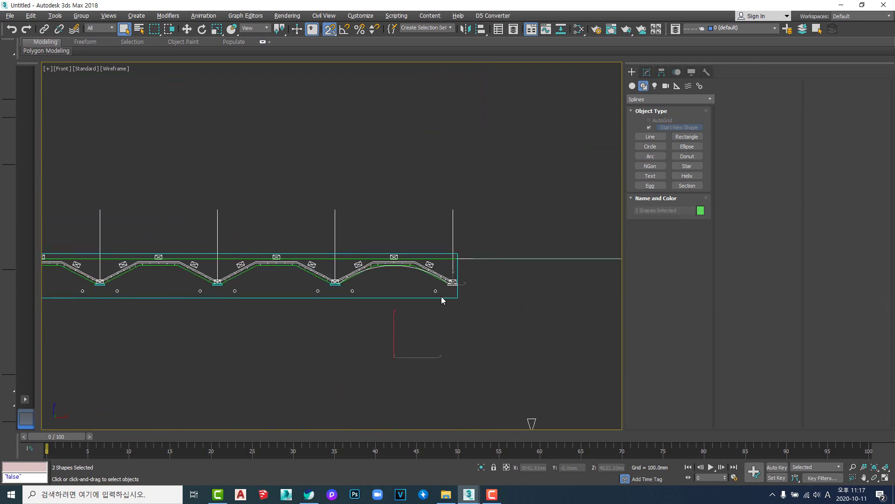
key(alt+q)
click(447, 334)
click(506, 259)
scroll(391, 270, down, 4)
alt+middle_drag(390, 276, 392, 330)
click(441, 320)
click(427, 279)
scroll(458, 303, up, 3)
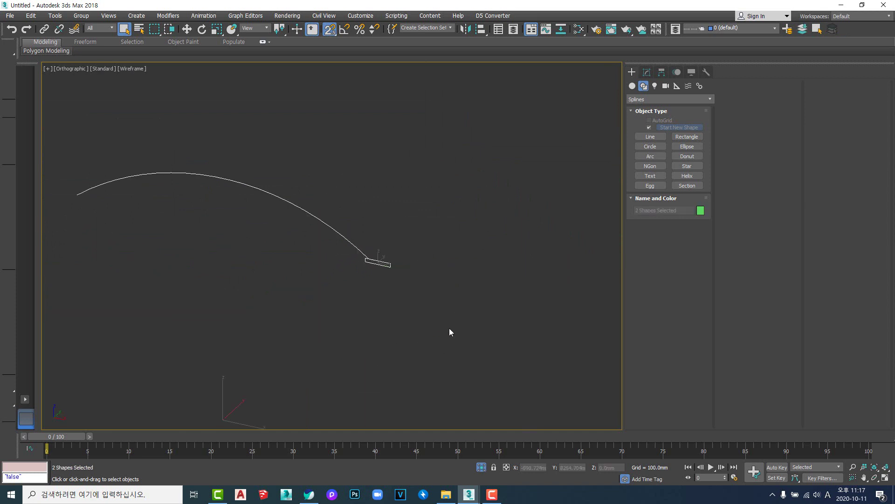
Step: Extrude the arc and the trim rectangle together by 1000 mm
click(384, 265)
ctrl+click(276, 191)
click(647, 73)
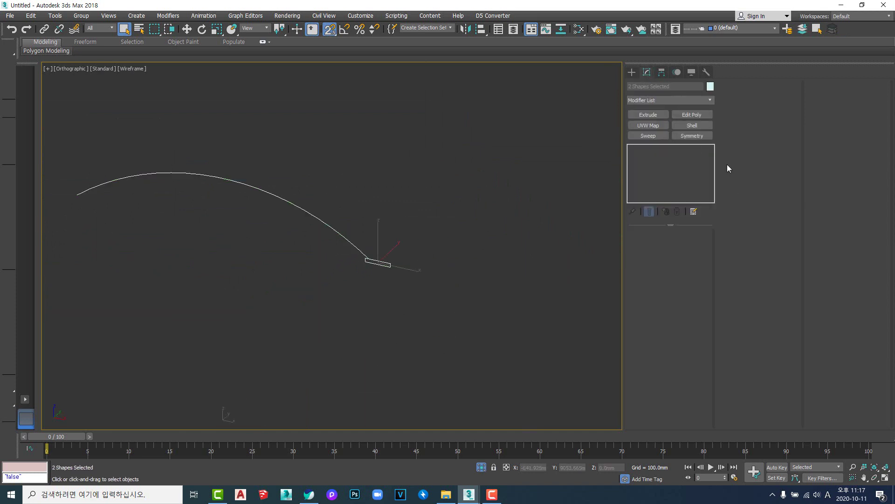
click(665, 116)
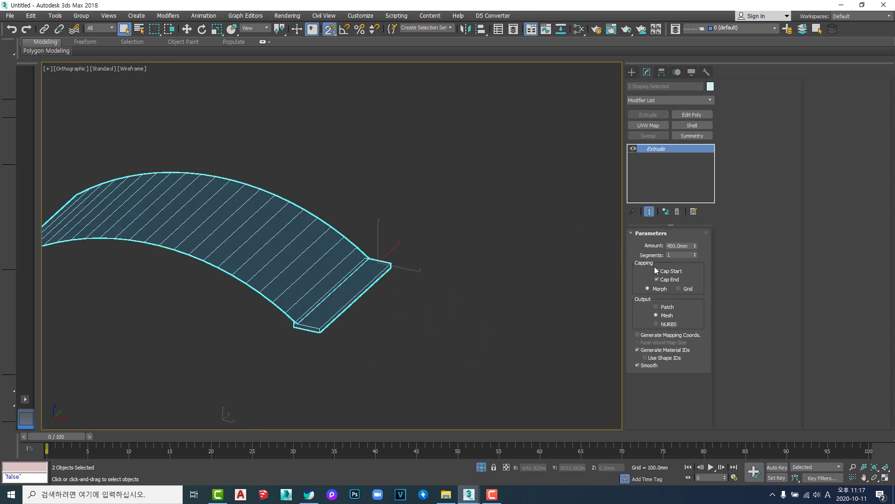
double_click(683, 245)
text(1000)
key(Return)
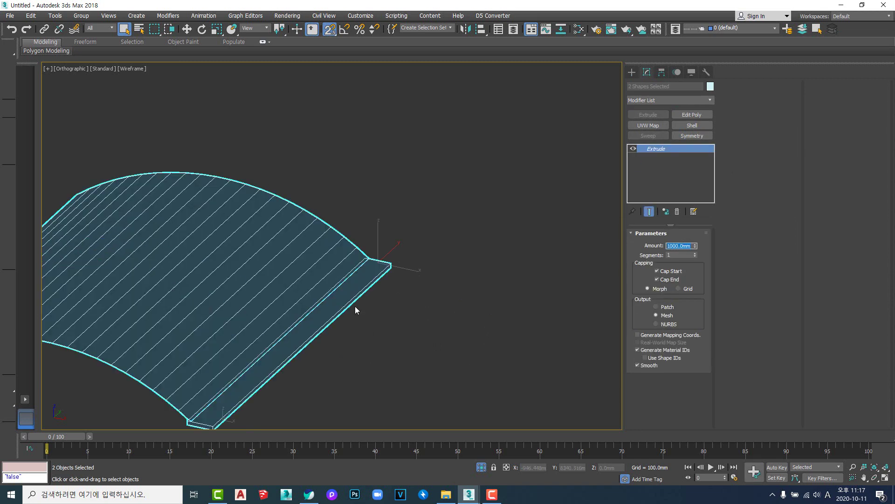
Step: Shade the view with edged faces and examine the extruded arched panel and trim strip from several angles
middle_drag(307, 293, 464, 281)
click(464, 282)
key(F3)
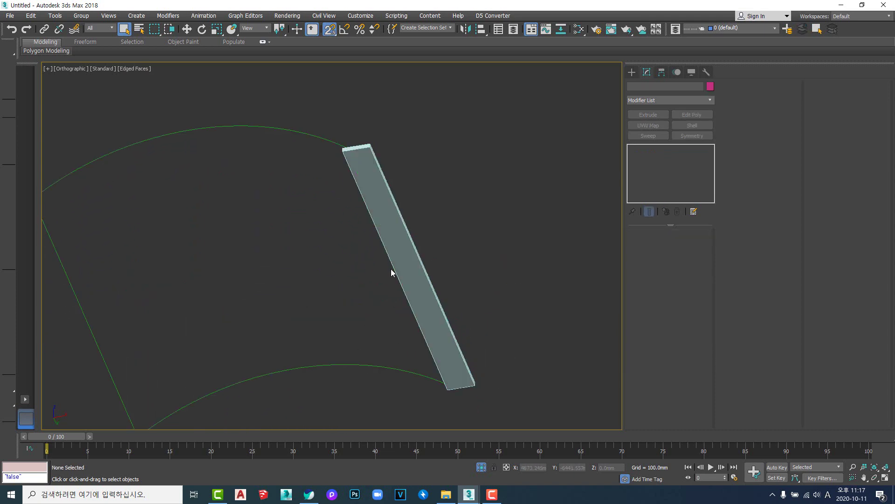
alt+middle_drag(357, 243, 406, 285)
scroll(406, 285, down, 5)
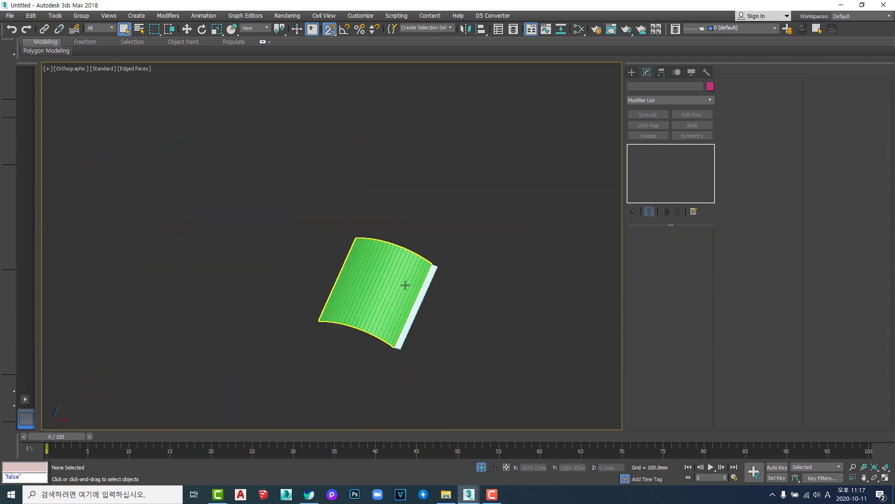
alt+middle_drag(406, 320, 387, 235)
middle_drag(392, 406, 398, 283)
scroll(384, 228, up, 5)
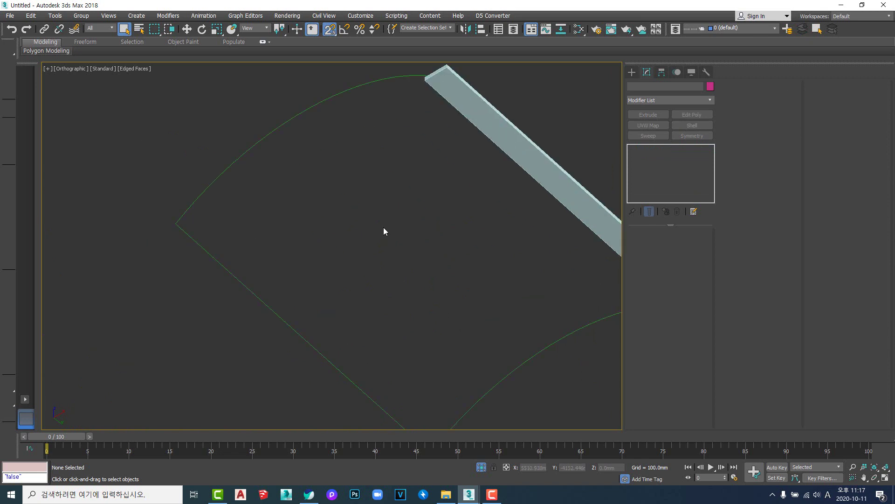
scroll(383, 228, down, 5)
alt+middle_drag(386, 236, 388, 276)
scroll(391, 299, up, 5)
scroll(377, 283, down, 4)
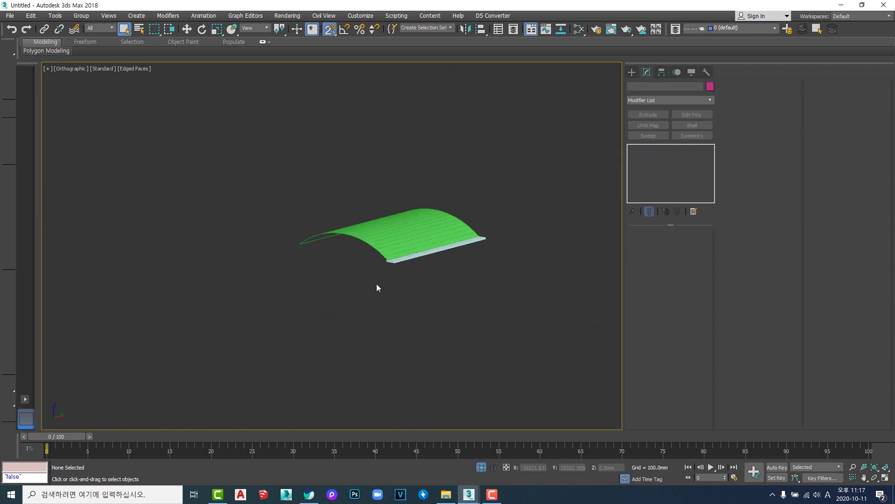
key(F3)
key(F3)
mouse_move(380, 245)
middle_down()
mouse_move(380, 297)
mouse_move(390, 218)
mouse_move(390, 331)
middle_up()
scroll(392, 293, up, 5)
scroll(391, 294, down, 5)
alt+middle_drag(392, 294, 388, 318)
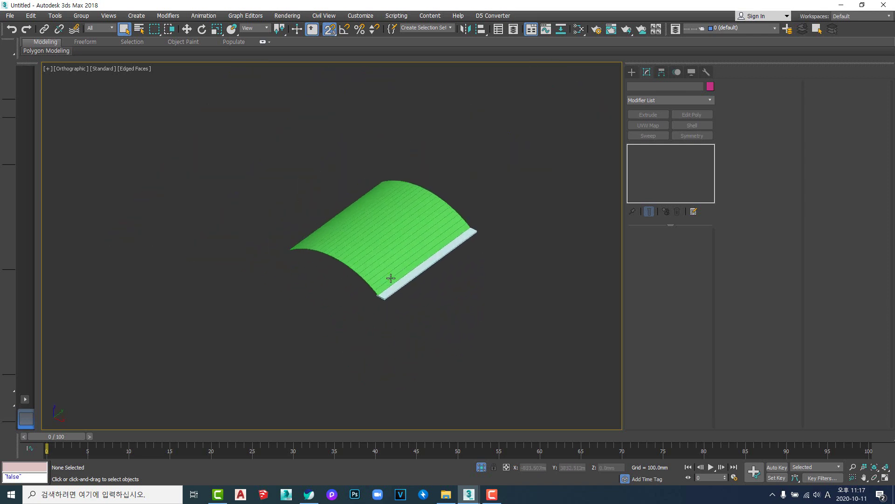
Step: Select the arched panel and examine the spacing of its curve segments in the Top view
scroll(390, 278, up, 5)
click(388, 282)
scroll(388, 282, down, 4)
middle_drag(380, 285, 375, 305)
key(t)
key(z)
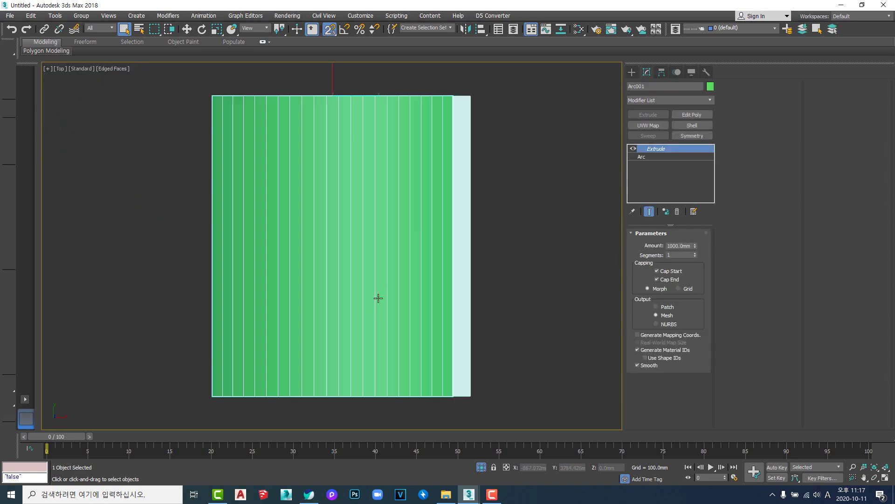
scroll(352, 107, up, 3)
scroll(343, 170, down, 4)
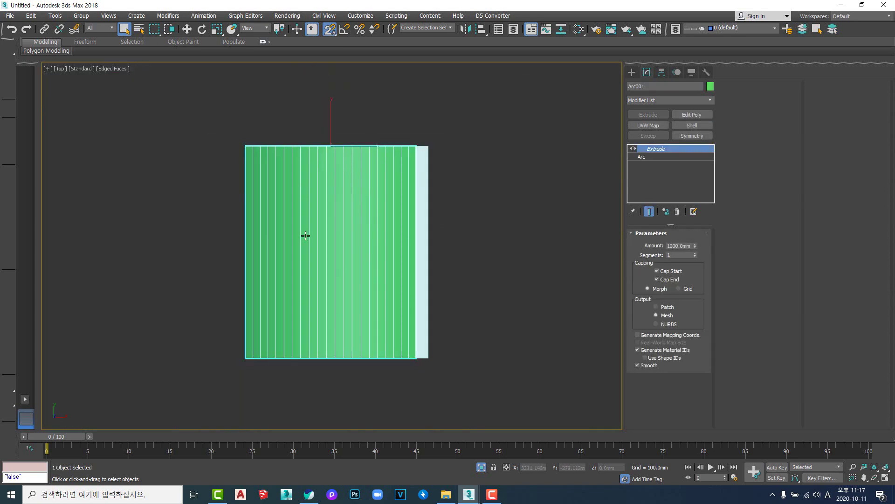
scroll(363, 166, up, 4)
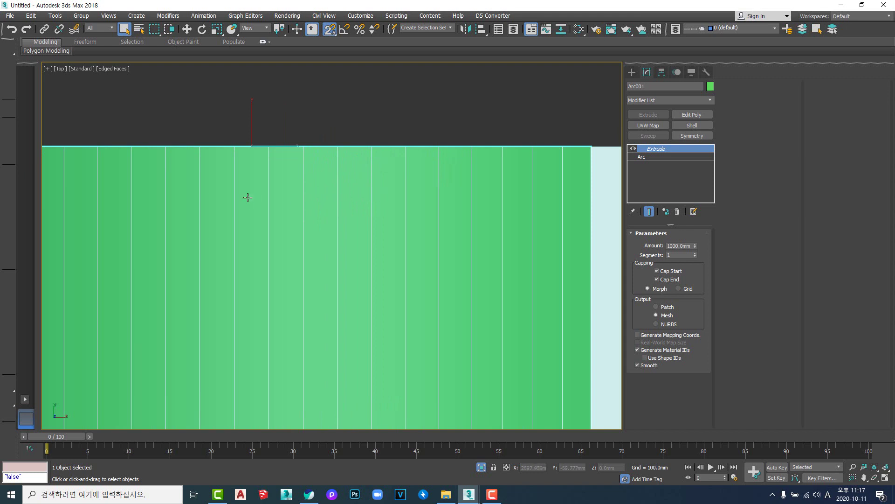
scroll(250, 209, down, 2)
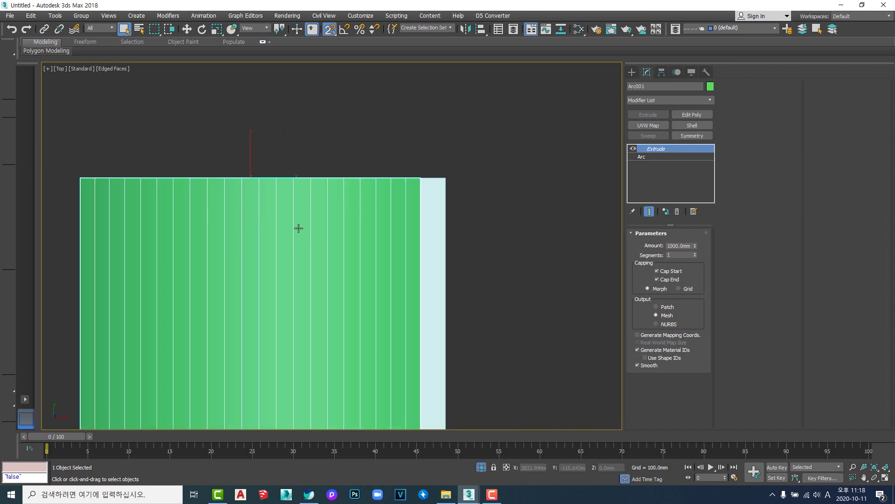
middle_drag(299, 228, 420, 212)
click(424, 105)
click(411, 183)
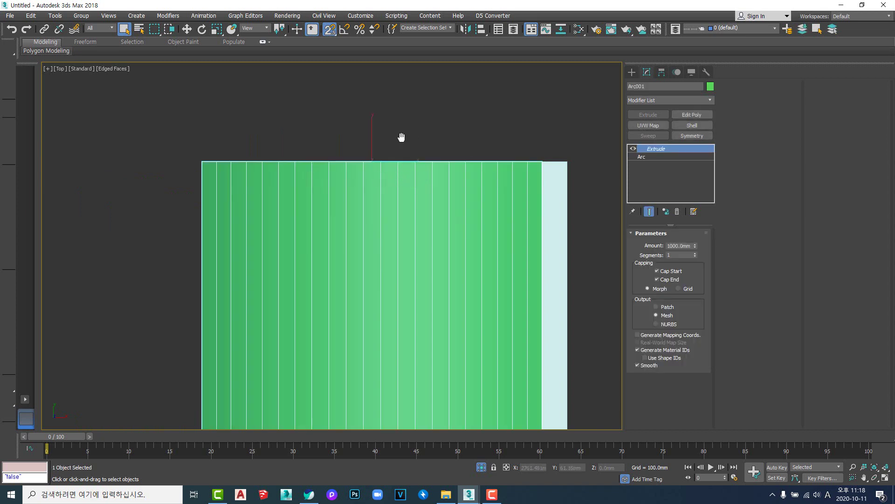
scroll(401, 138, up, 2)
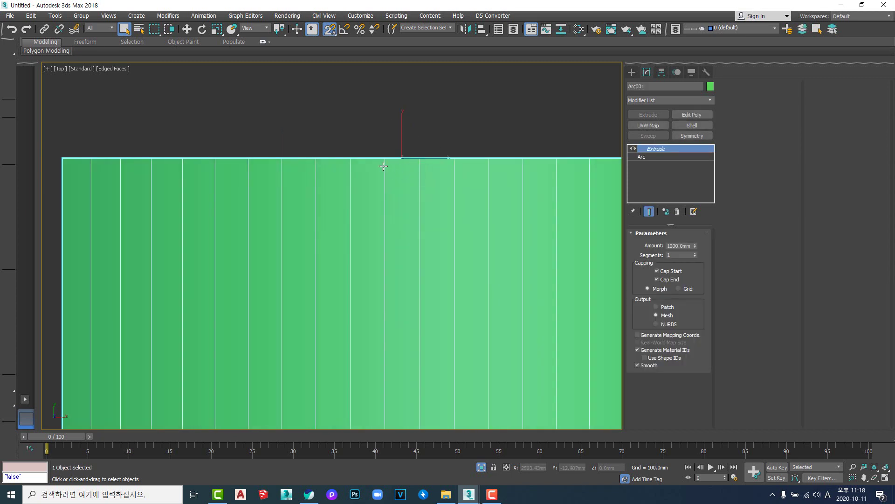
Step: Create a 100 x 100 x 100 mm box beside the panel's end edge as a size reference
ctrl+right_click(470, 124)
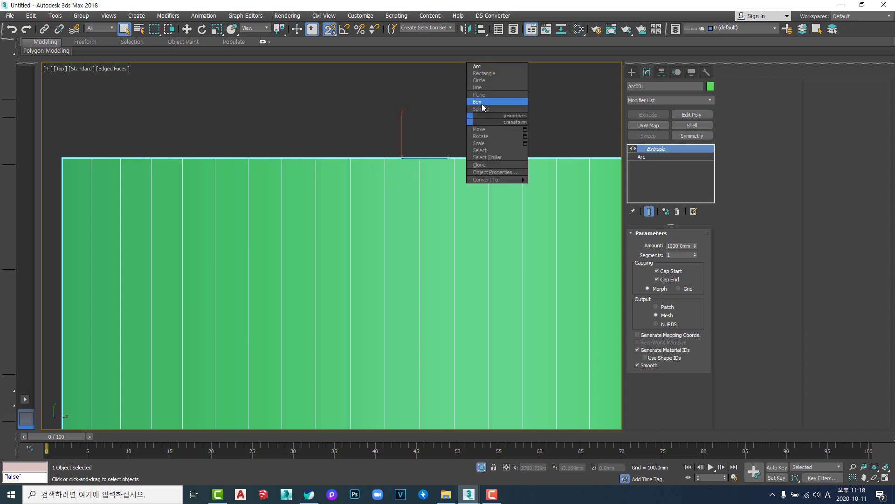
click(480, 103)
middle_drag(406, 150, 398, 192)
mouse_move(374, 117)
mouse_down()
mouse_move(447, 185)
mouse_move(436, 174)
mouse_up()
click(384, 130)
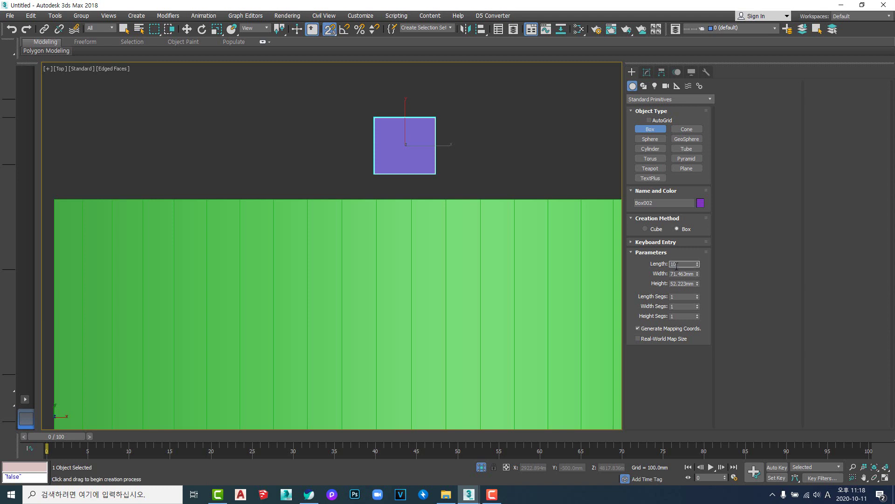
key(Tab)
text(1)
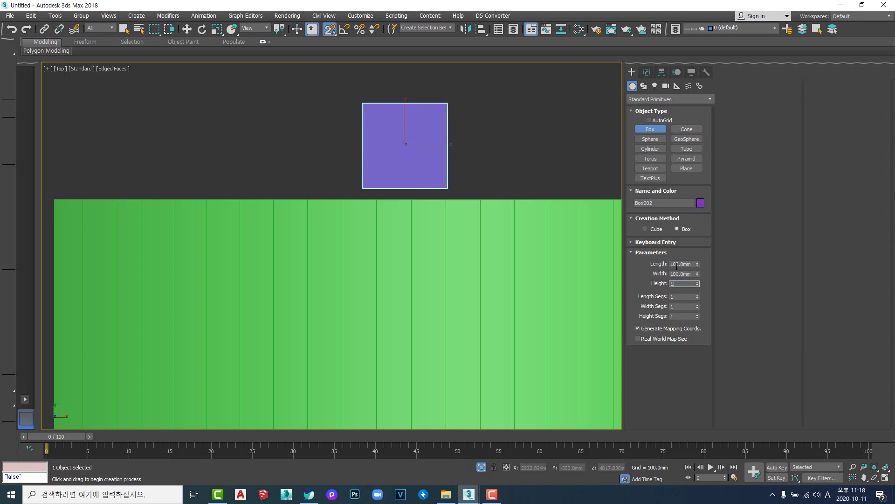
Step: Move the reference box along X to about X 2734 mm, beside the panel's middle segments
middle_drag(478, 235, 496, 230)
scroll(463, 213, down, 5)
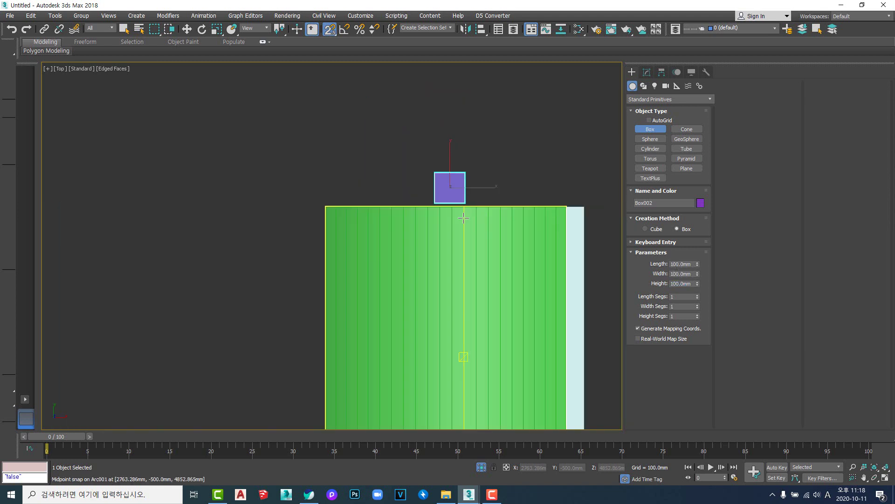
scroll(452, 192, up, 5)
key(w)
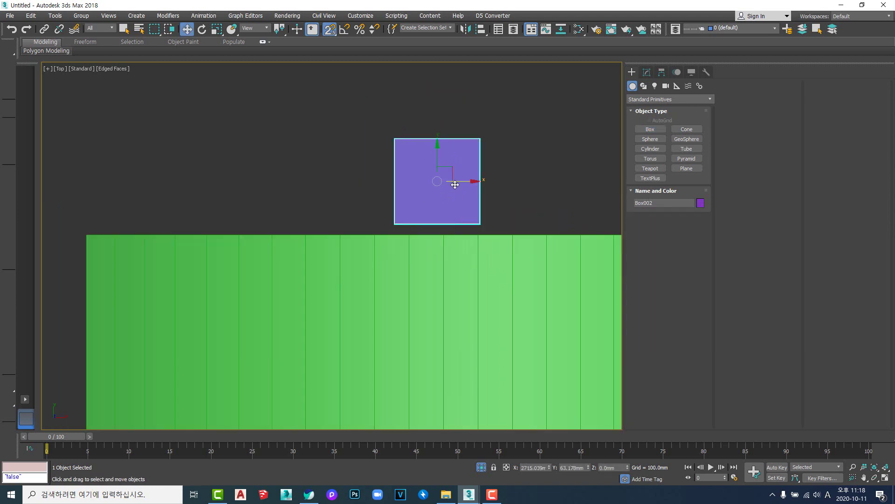
drag(456, 185, 454, 220)
scroll(446, 228, down, 6)
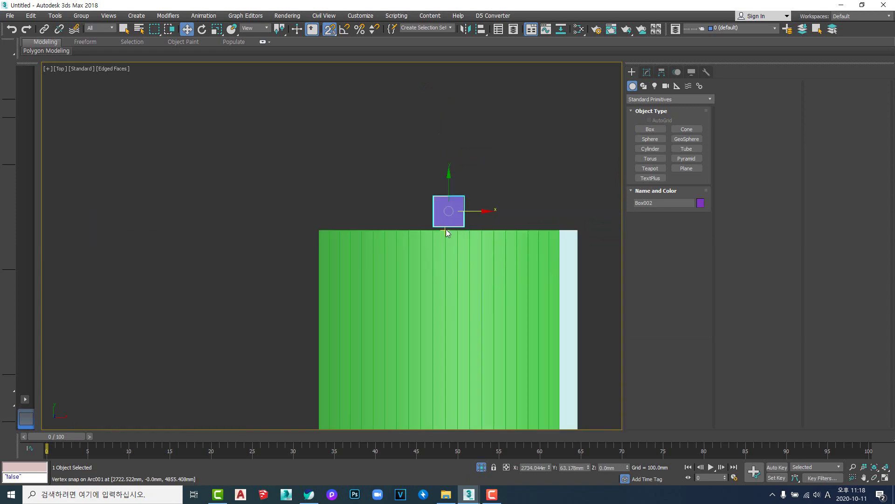
Step: Select the arched panel and compare its segment widths with the 100 mm reference box
click(503, 334)
middle_drag(502, 322, 456, 202)
scroll(418, 131, up, 8)
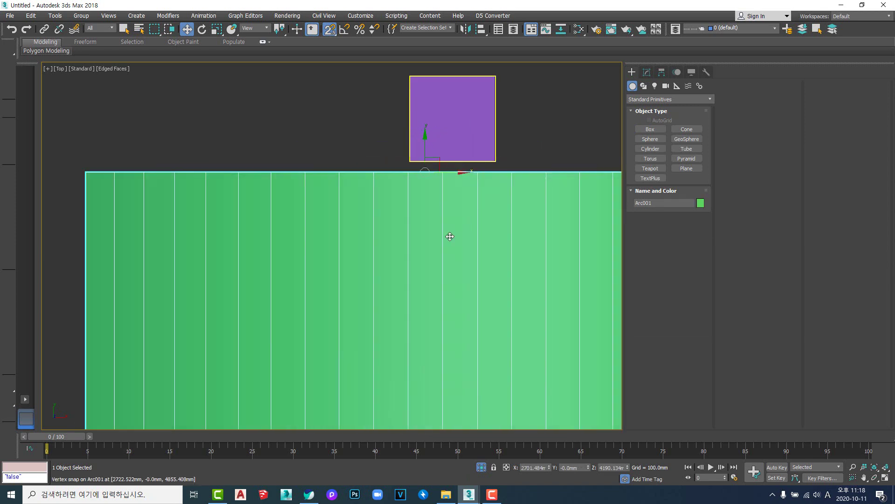
scroll(442, 227, down, 4)
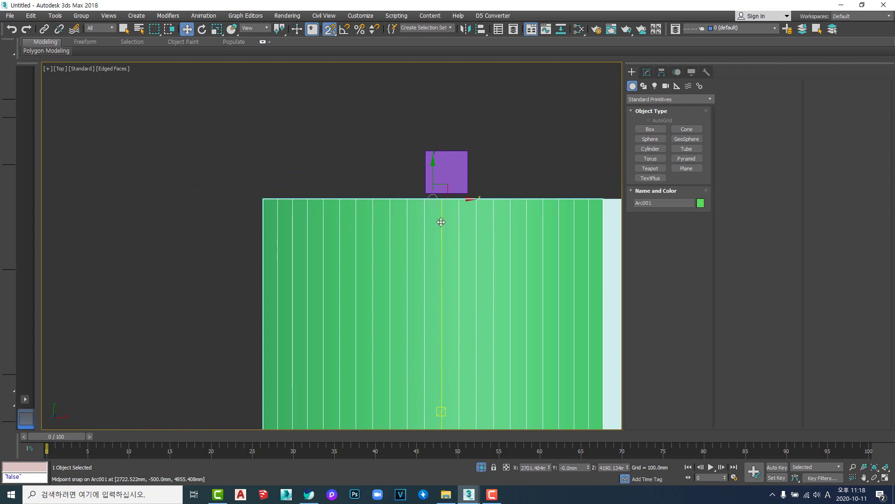
scroll(441, 222, up, 4)
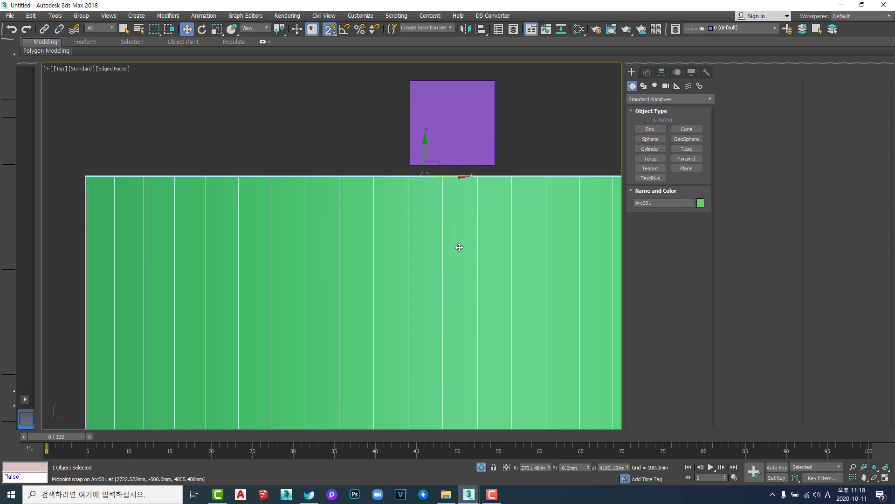
scroll(441, 223, up, 4)
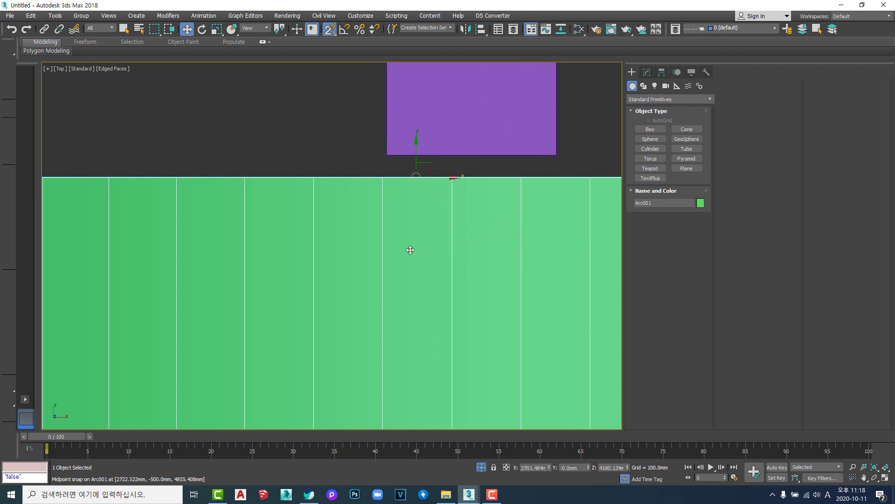
scroll(467, 261, down, 4)
middle_drag(485, 291, 475, 214)
scroll(457, 203, down, 6)
middle_drag(452, 297, 457, 242)
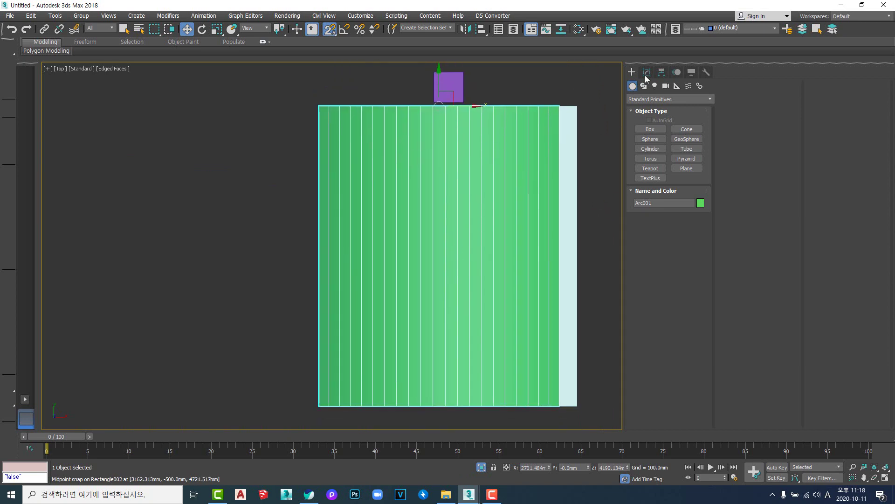
Step: Reduce the panel arc's interpolation steps to 3 and compare the segment width with the reference box
click(647, 73)
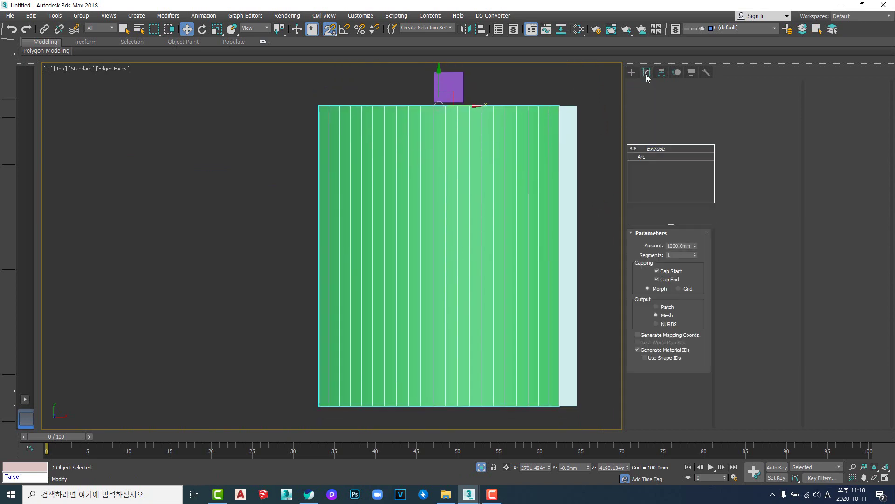
click(653, 157)
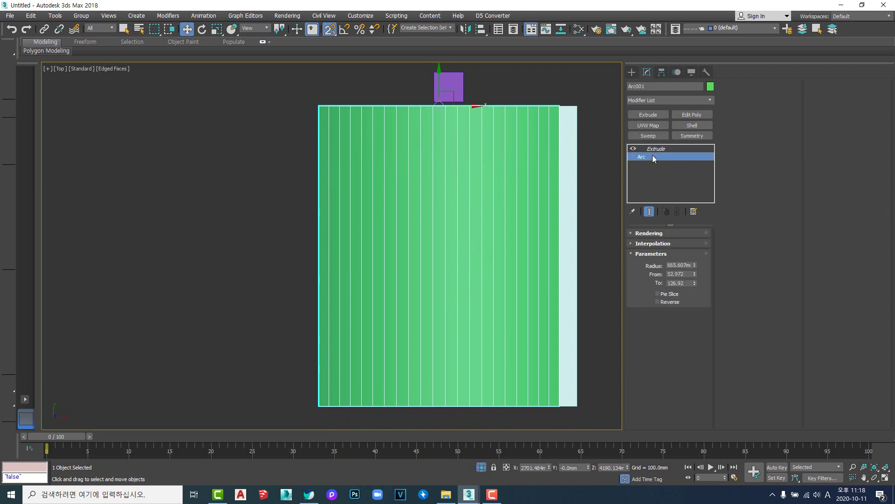
click(653, 244)
click(693, 256)
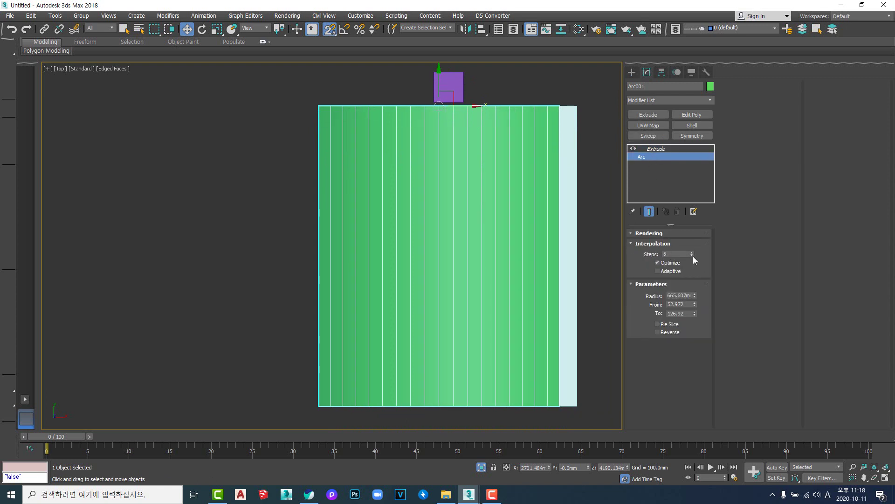
click(692, 256)
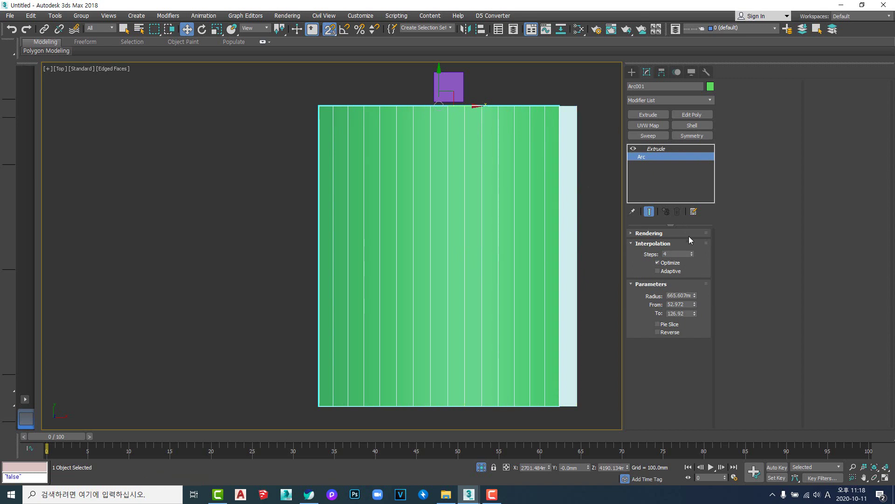
click(693, 256)
middle_drag(444, 198, 449, 214)
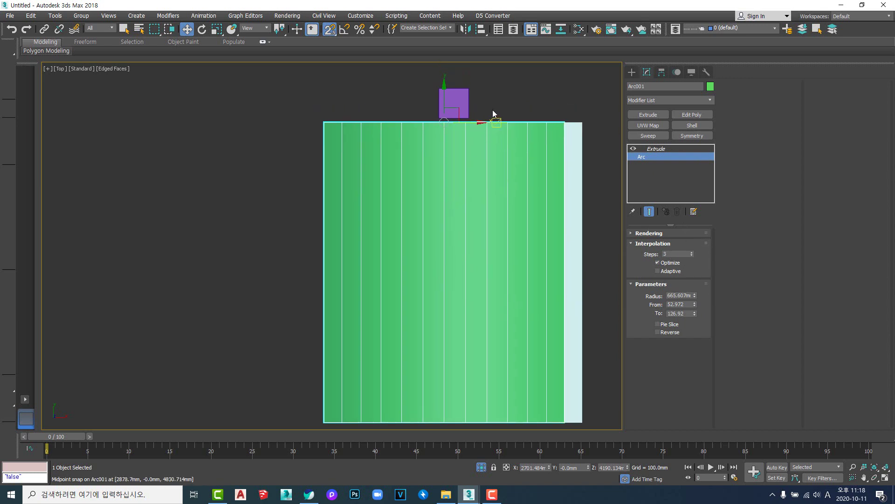
scroll(452, 98, up, 3)
click(455, 126)
scroll(459, 149, down, 3)
Step: Lower the panel arc's interpolation steps to 2 and check the segment width against the reference box
click(458, 171)
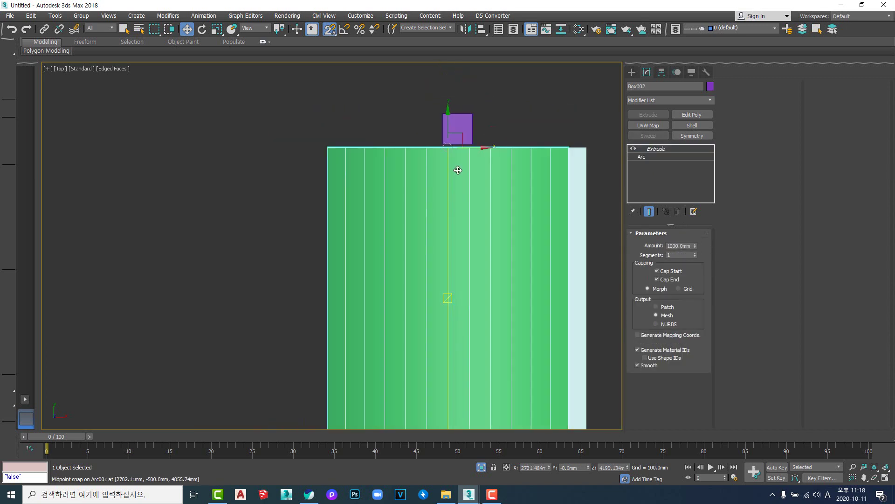
click(663, 157)
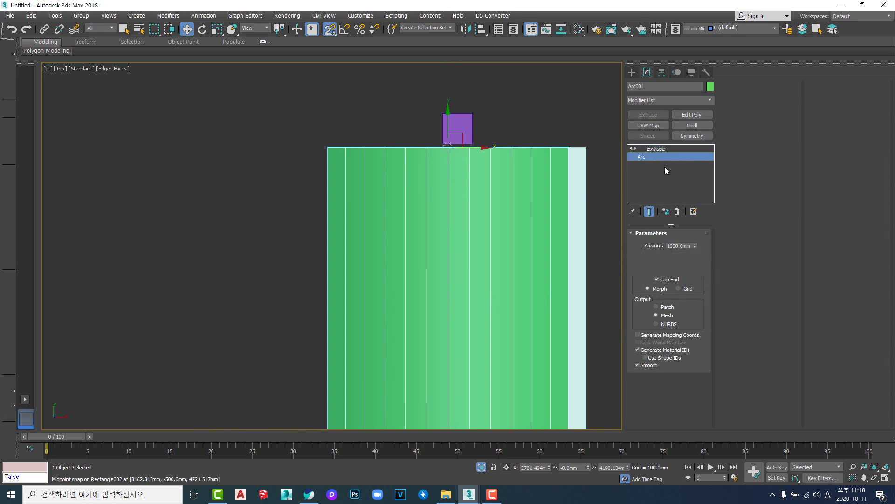
click(692, 256)
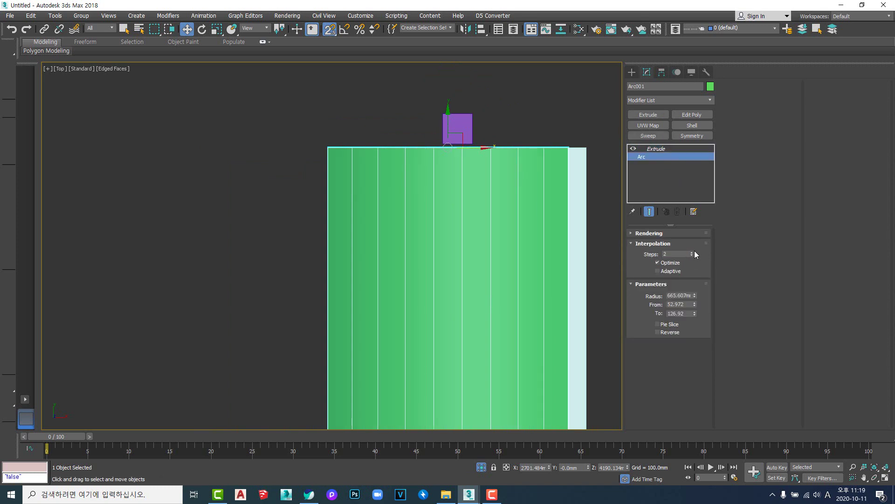
click(452, 134)
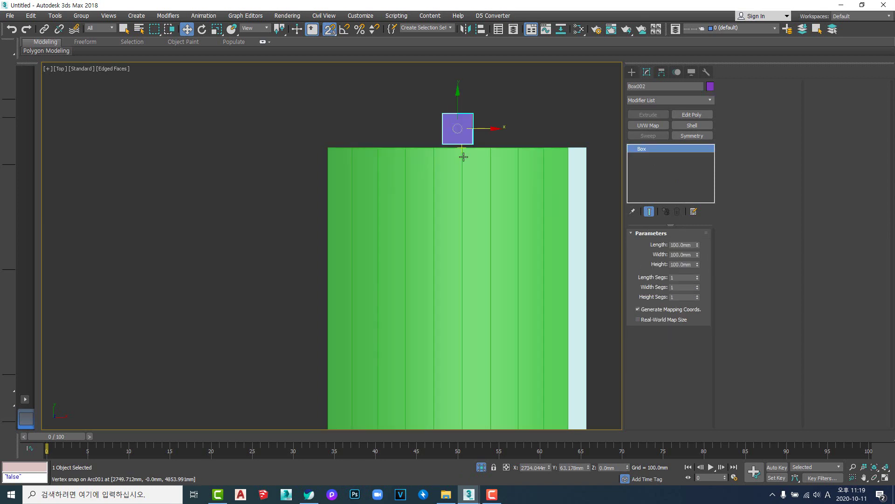
middle_drag(463, 157, 468, 176)
click(465, 315)
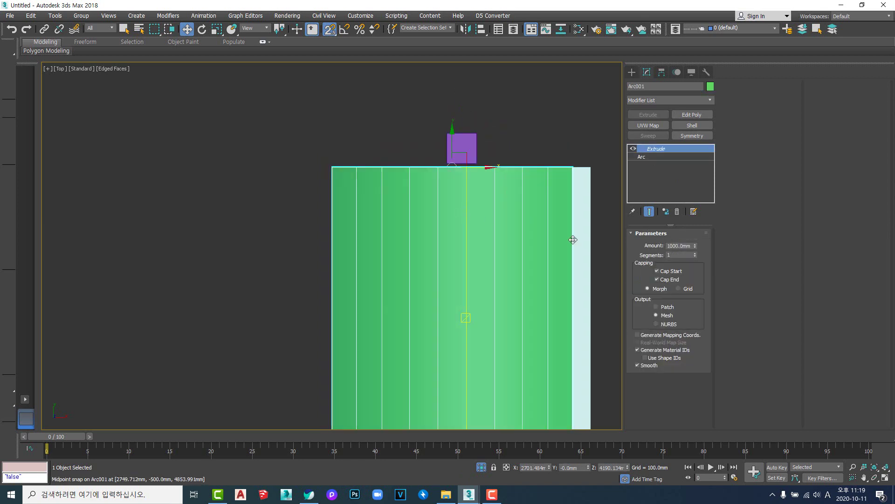
Step: Delete the purple reference box above the panel, keeping the arched panel, and reselect the panel
click(662, 157)
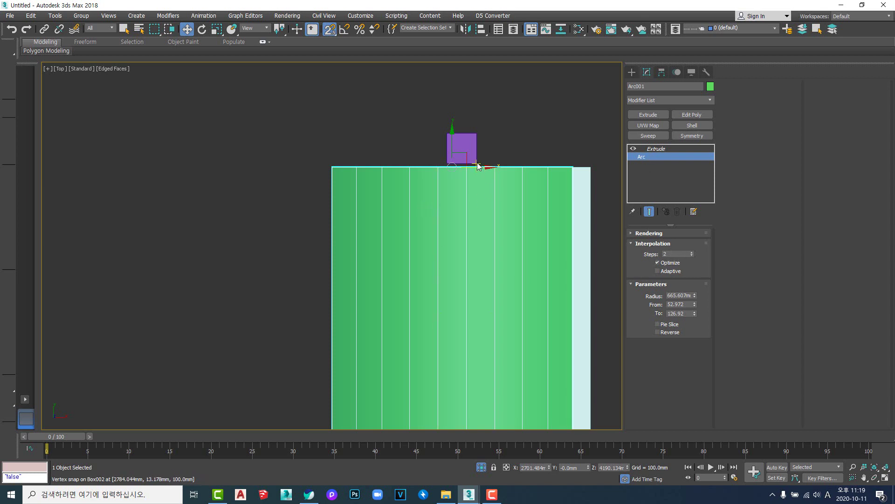
scroll(480, 166, up, 3)
scroll(457, 186, down, 4)
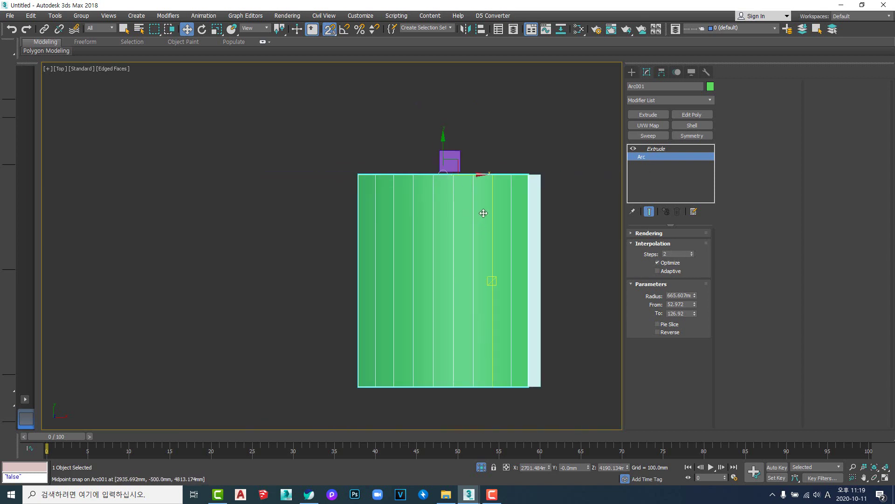
key(Delete)
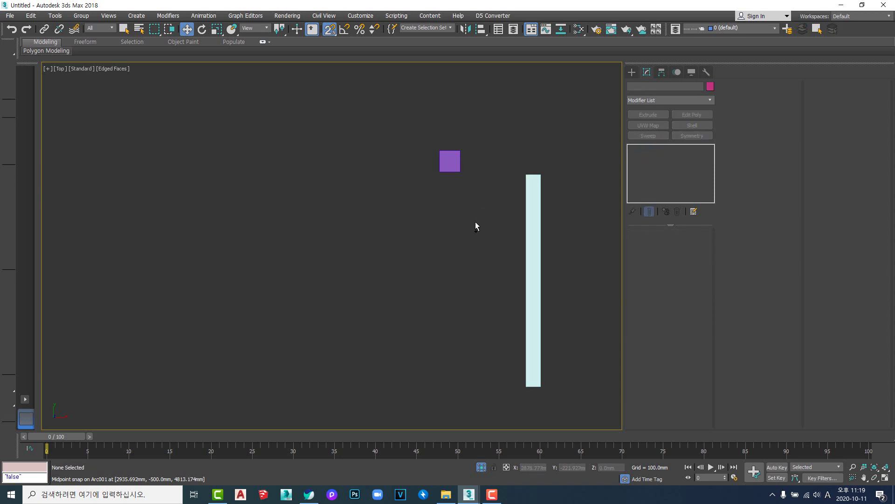
key(ctrl+z)
click(454, 154)
key(Delete)
click(442, 227)
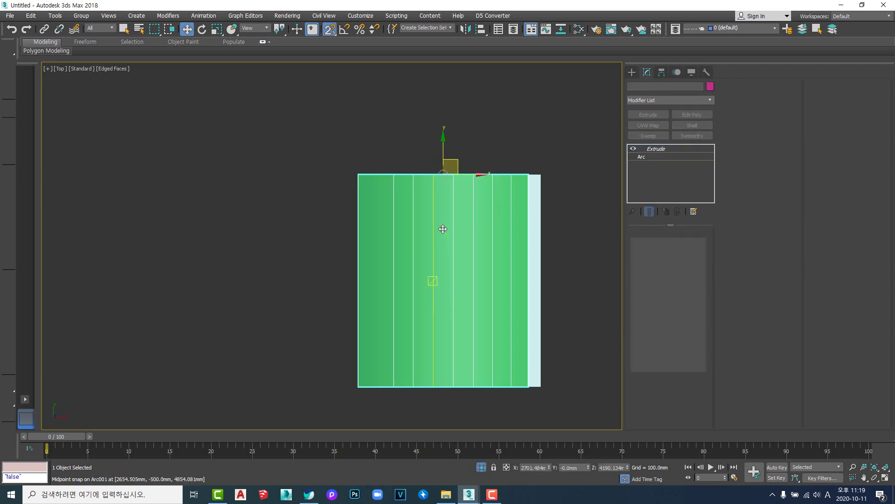
Step: Add an Edit Poly modifier to the arched panel and flip all of its polygons
scroll(510, 205, up, 4)
scroll(512, 205, down, 4)
alt+middle_drag(499, 155, 450, 207)
scroll(449, 207, up, 4)
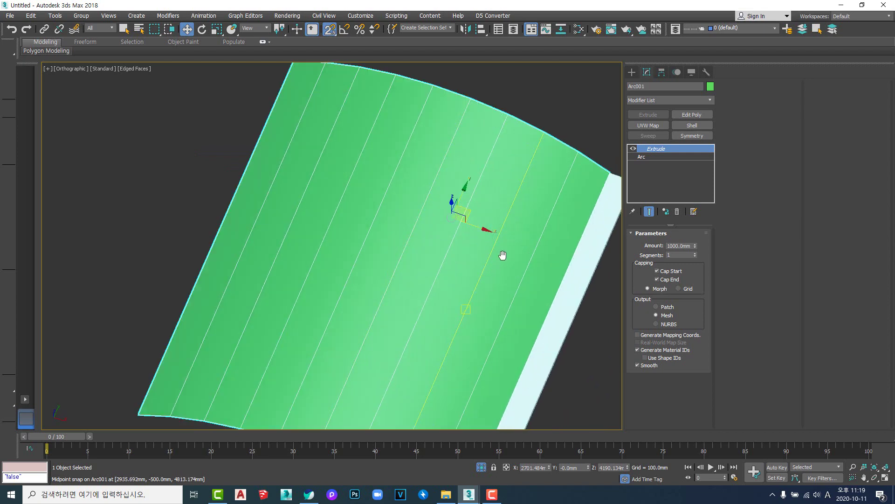
mouse_move(503, 255)
alt+middle_down()
mouse_move(514, 181)
mouse_move(507, 251)
alt+middle_up()
middle_drag(458, 299, 451, 261)
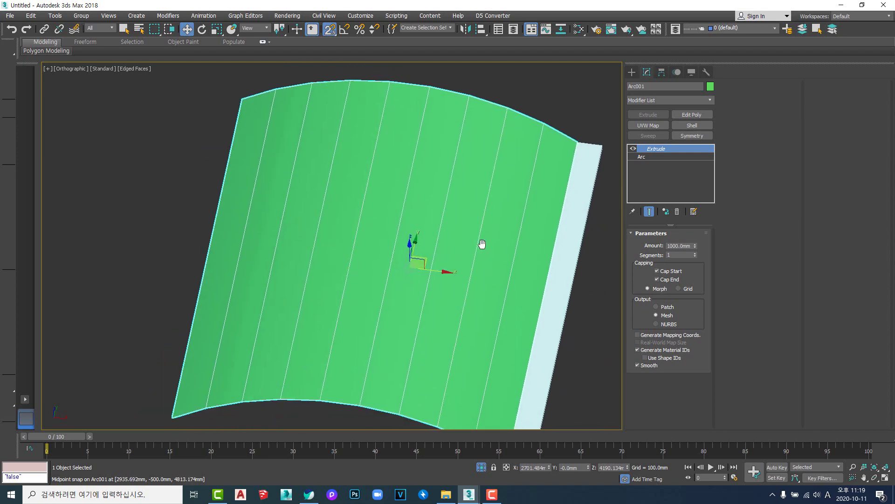
click(688, 117)
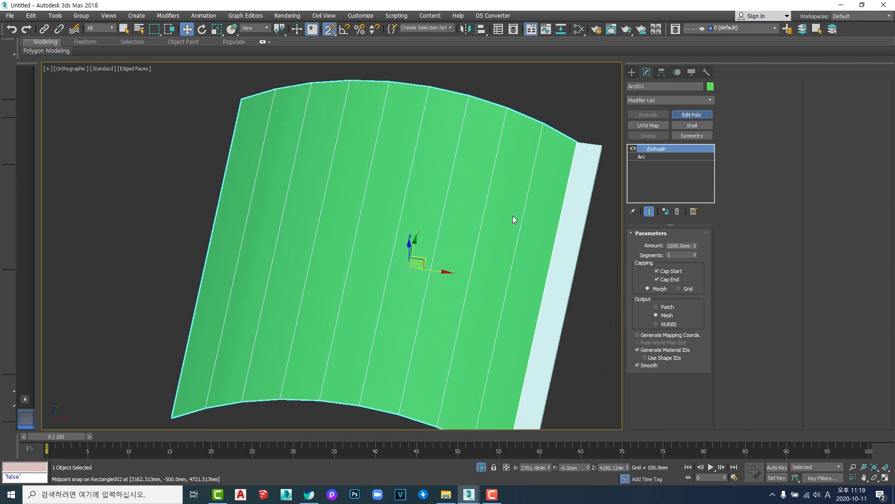
scroll(447, 252, down, 3)
key(ctrl+a)
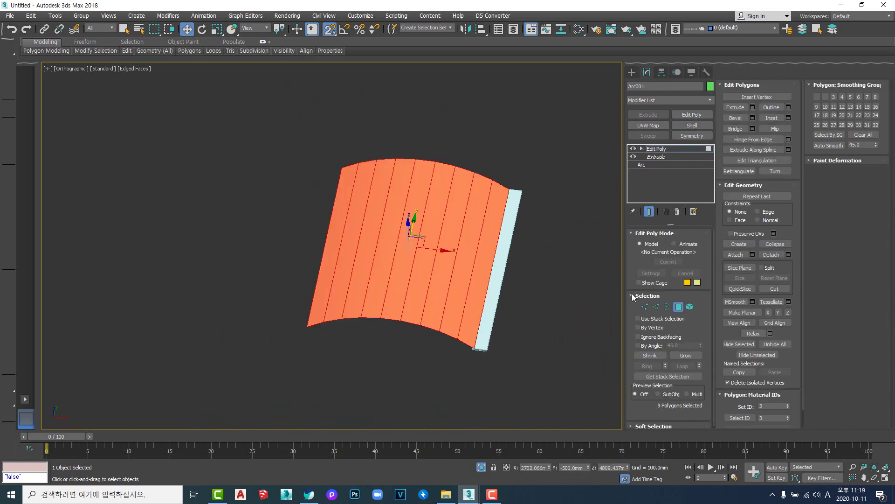
click(775, 128)
Step: Examine the flipped panel's individual segment polygons and the edges between them
alt+middle_drag(445, 280, 511, 313)
scroll(530, 245, up, 5)
click(517, 256)
click(465, 217)
ctrl+click(405, 229)
middle_drag(316, 240, 388, 265)
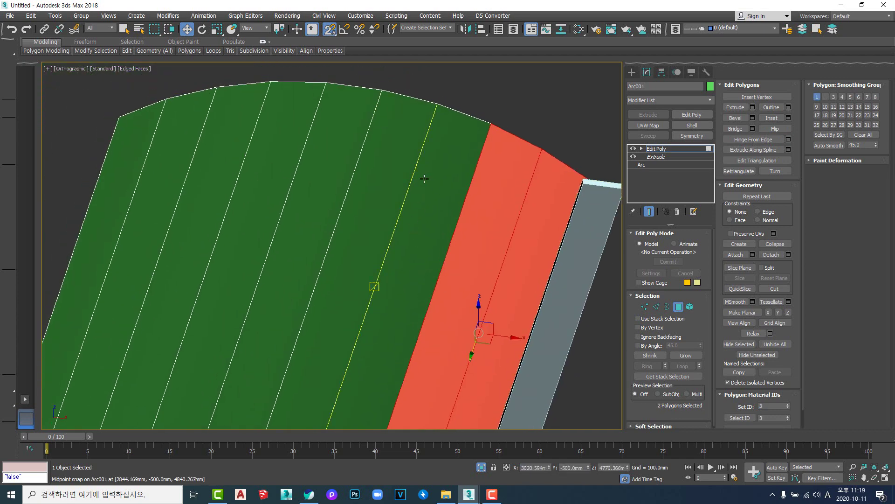
scroll(364, 166, up, 4)
scroll(376, 129, up, 3)
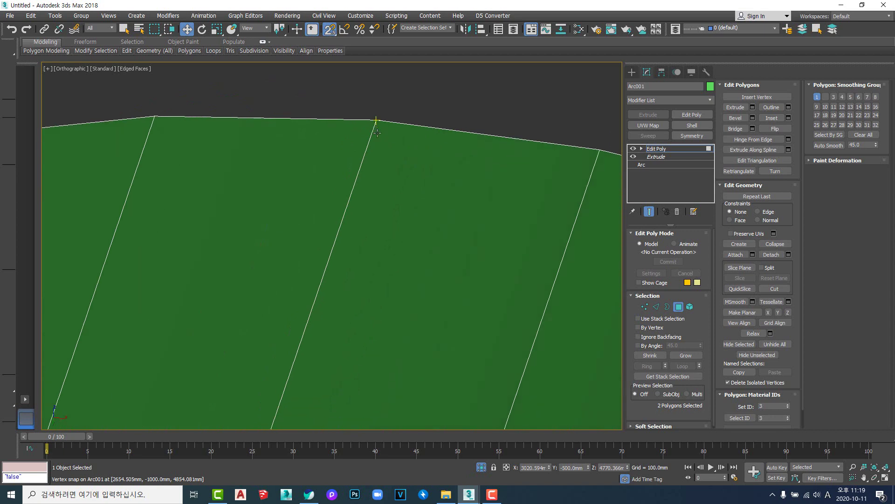
scroll(426, 141, down, 10)
Step: Select all of the panel's polygons and inset them By Polygon with an amount of 4 mm
drag(305, 105, 577, 354)
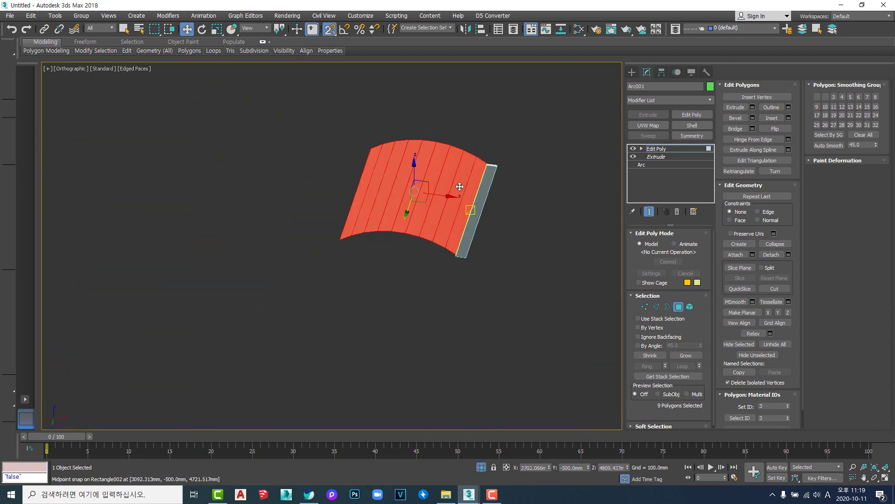
scroll(513, 210, up, 5)
scroll(471, 185, down, 1)
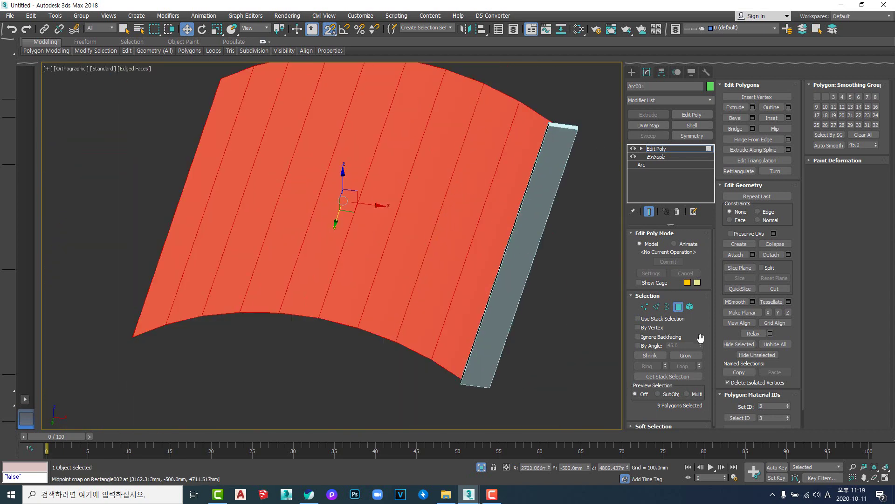
click(789, 118)
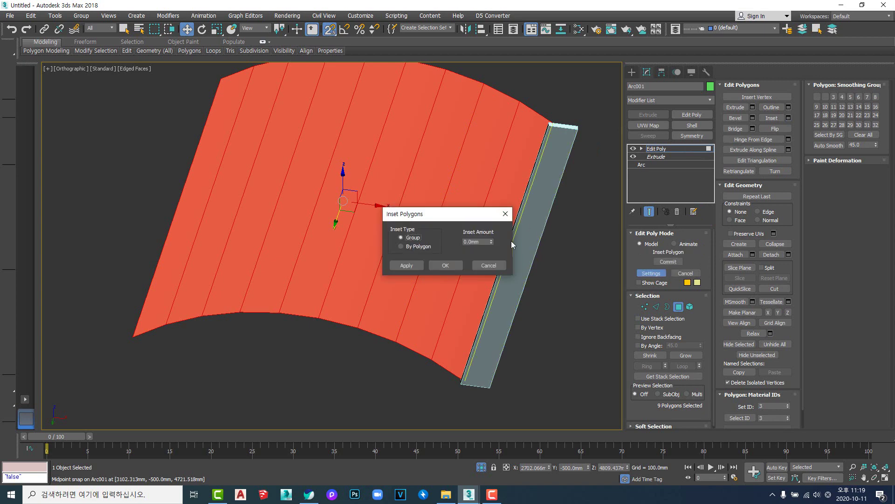
middle_drag(321, 188, 290, 227)
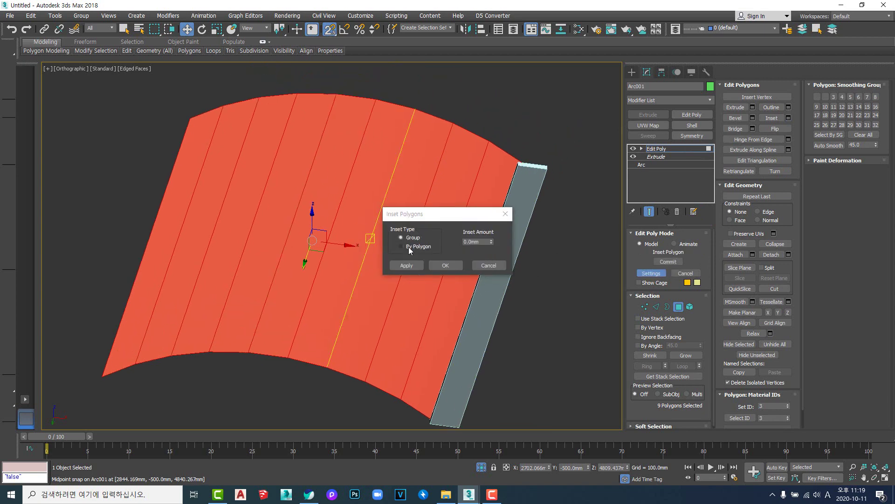
click(410, 246)
drag(464, 241, 472, 242)
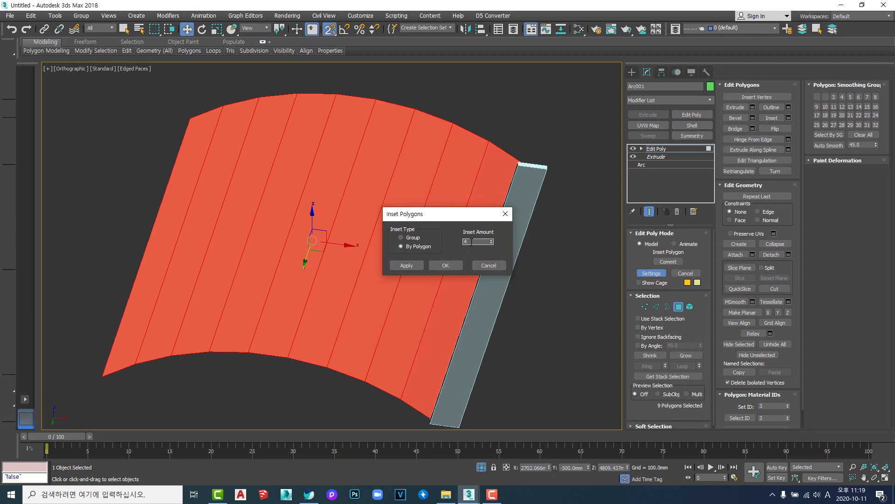
text(4)
key(Return)
click(445, 266)
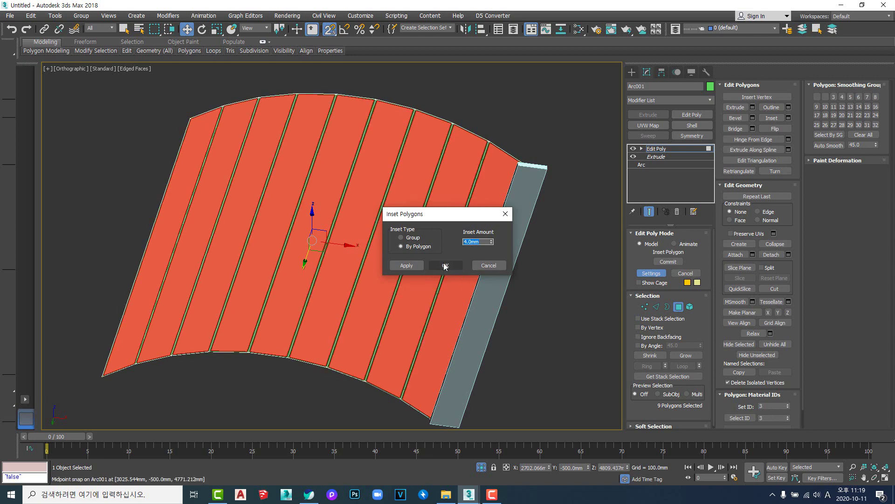
Step: Extrude the inset panel polygons along Local Normal with a height of 3 mm
scroll(378, 233, up, 8)
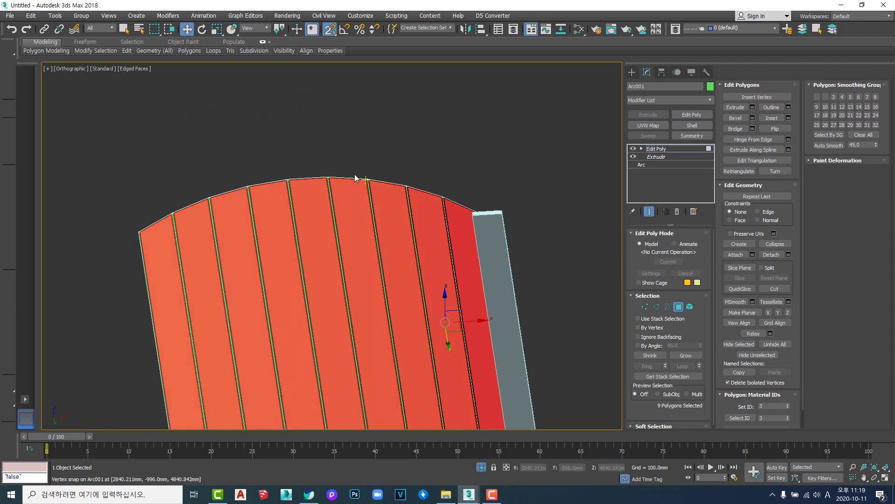
scroll(228, 236, down, 3)
middle_drag(266, 281, 297, 207)
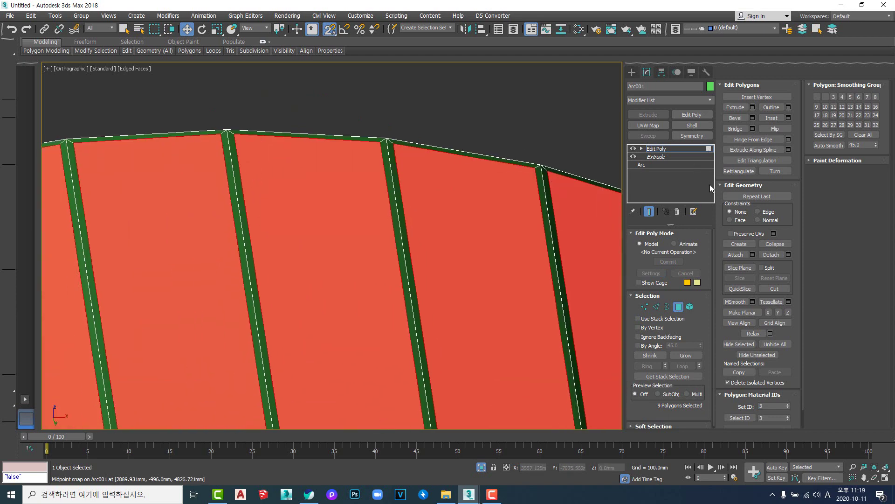
click(753, 108)
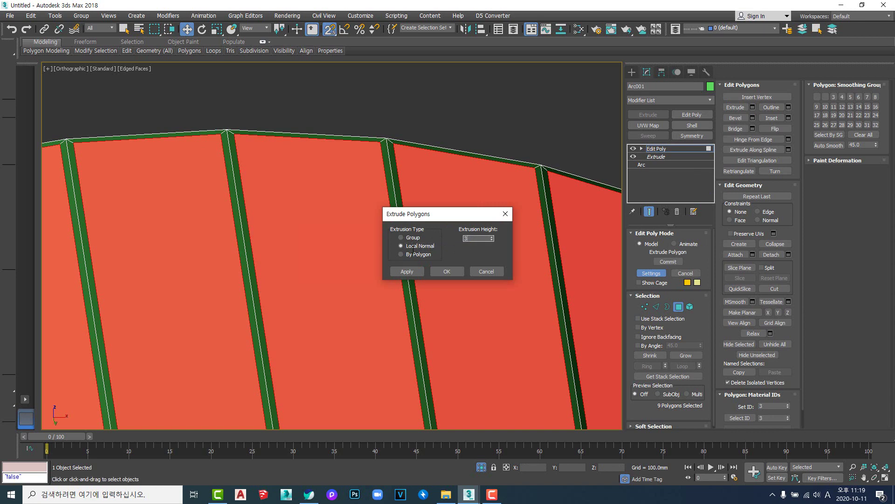
text(3)
key(Return)
click(460, 275)
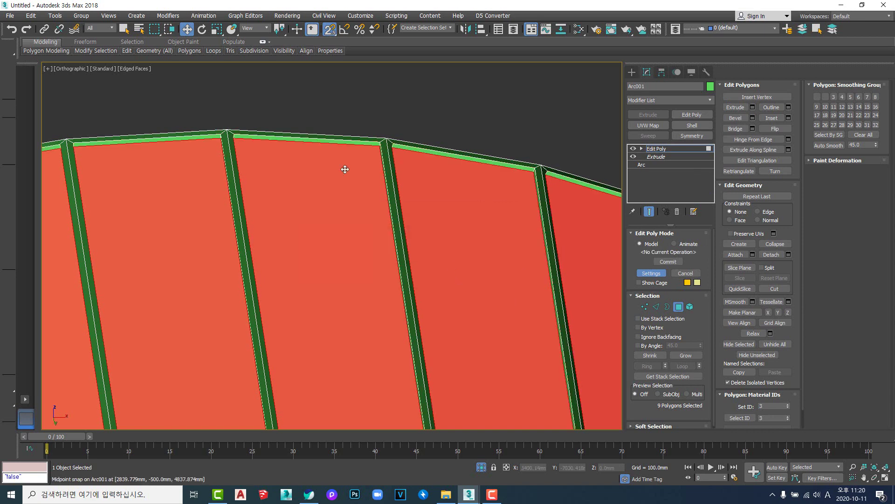
Step: Select the arched panel together with its trim strip in the front view and end isolation
scroll(476, 224, down, 8)
middle_drag(516, 282, 388, 237)
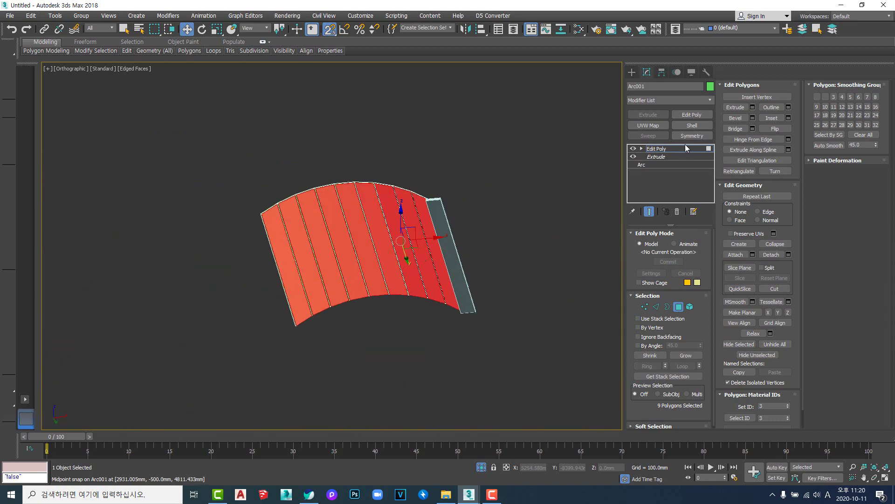
click(508, 247)
drag(515, 358, 304, 170)
middle_drag(418, 301, 414, 224)
key(f)
scroll(426, 303, down, 8)
scroll(433, 317, up, 5)
scroll(433, 317, down, 4)
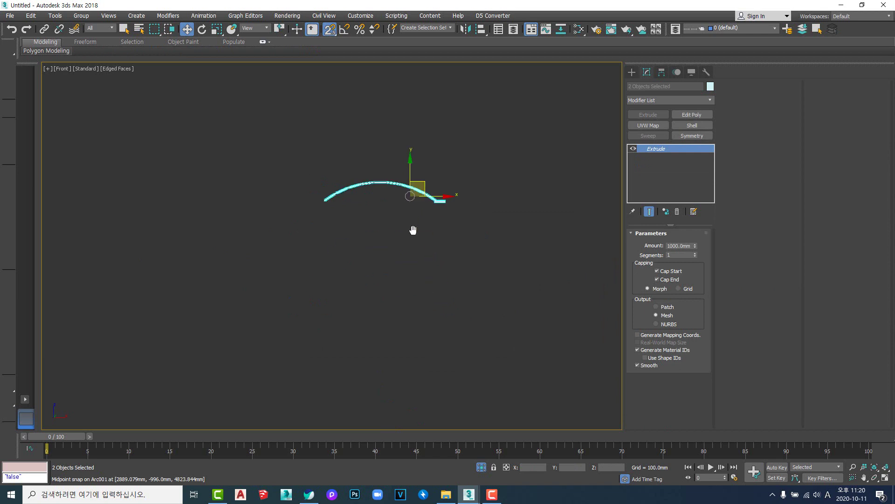
scroll(427, 194, up, 6)
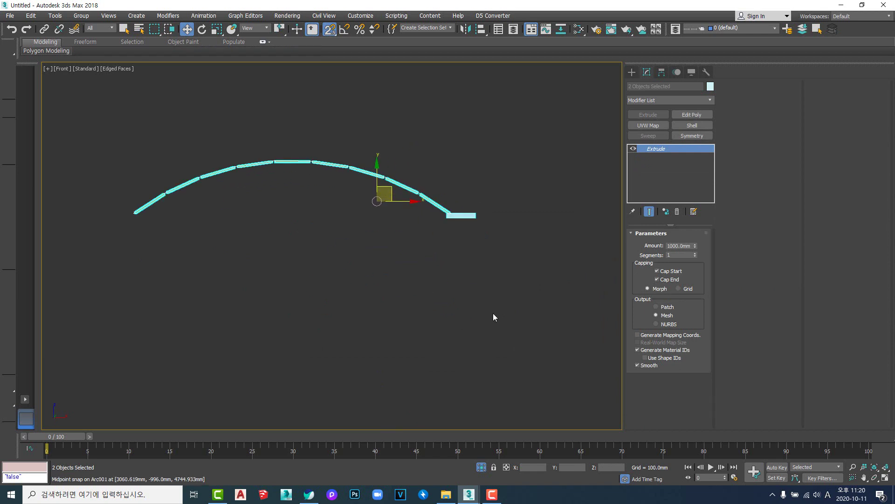
right_click(507, 248)
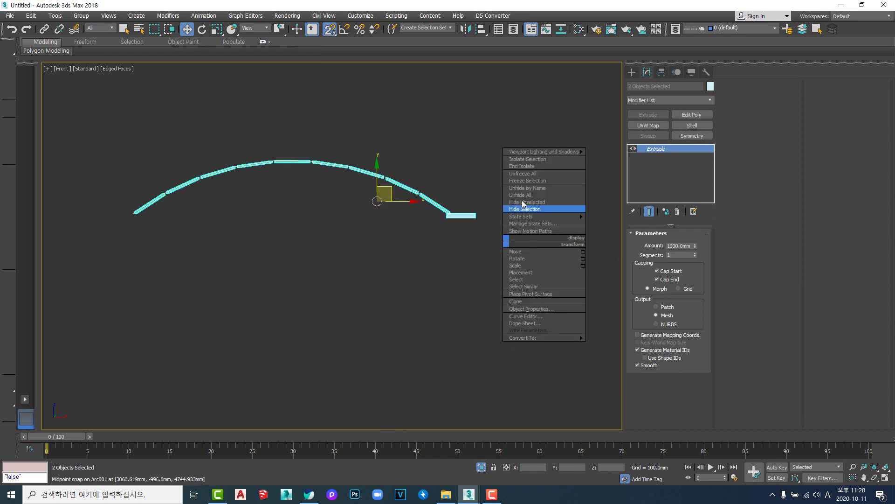
click(523, 166)
Step: Examine how the arched panel and trim strip line up with the end of the ceiling section drawing
middle_drag(482, 278, 527, 176)
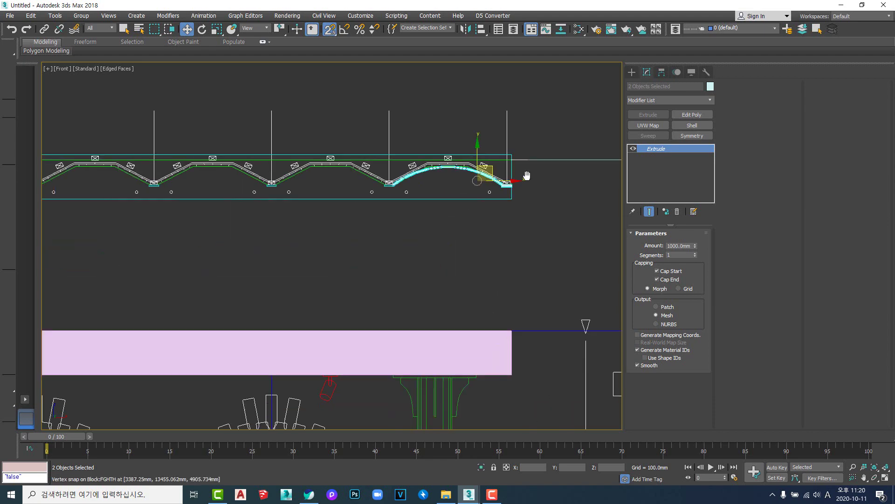
middle_drag(526, 231, 516, 177)
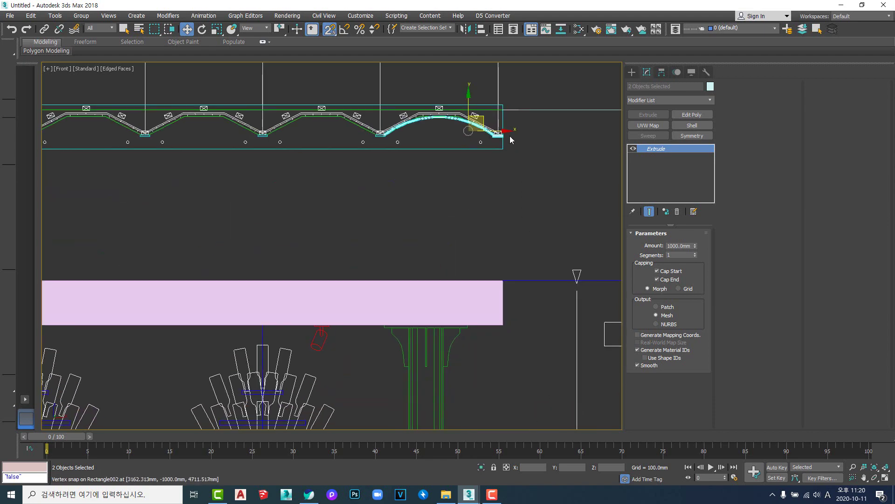
scroll(510, 137, up, 2)
scroll(498, 169, down, 3)
scroll(501, 168, up, 2)
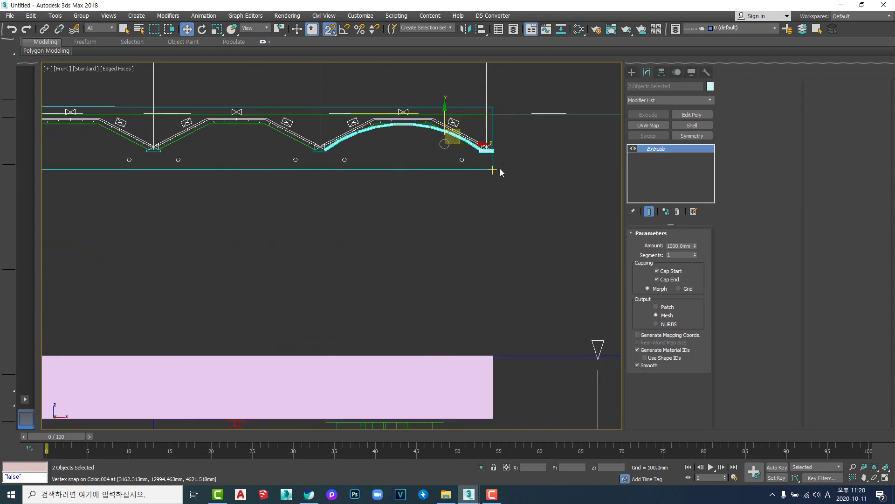
scroll(494, 172, up, 3)
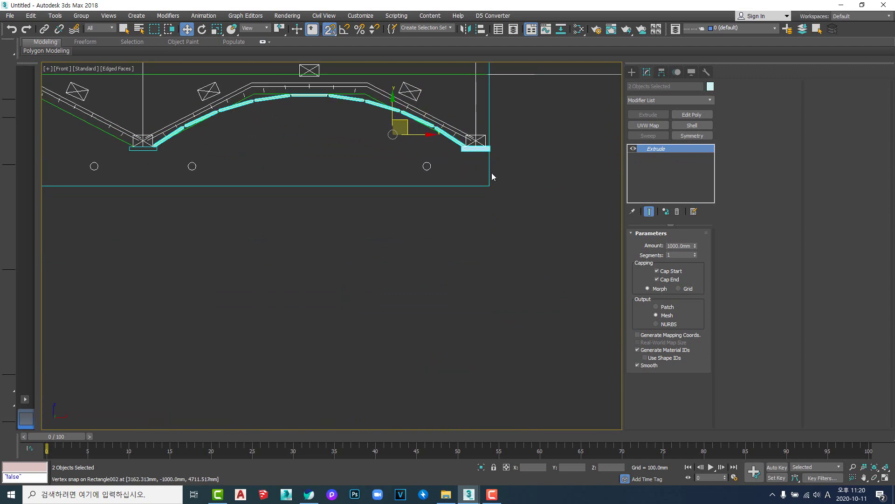
scroll(500, 193, down, 3)
middle_drag(522, 266, 523, 181)
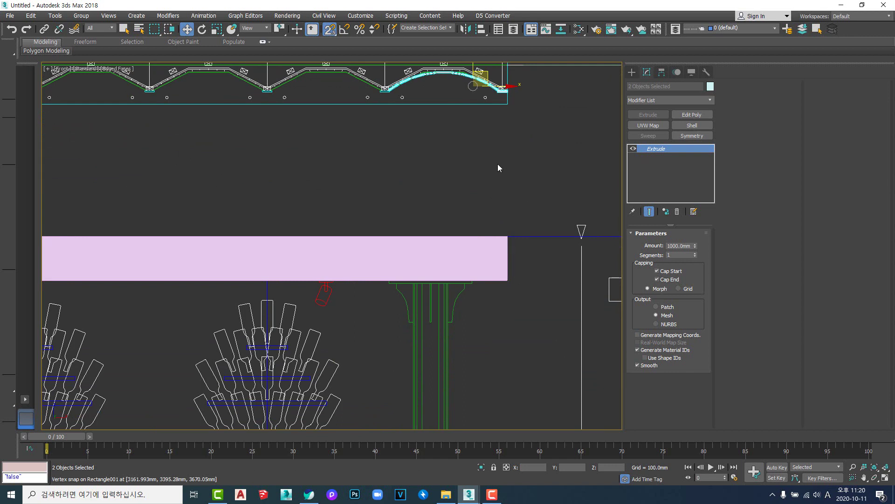
middle_drag(508, 132, 490, 174)
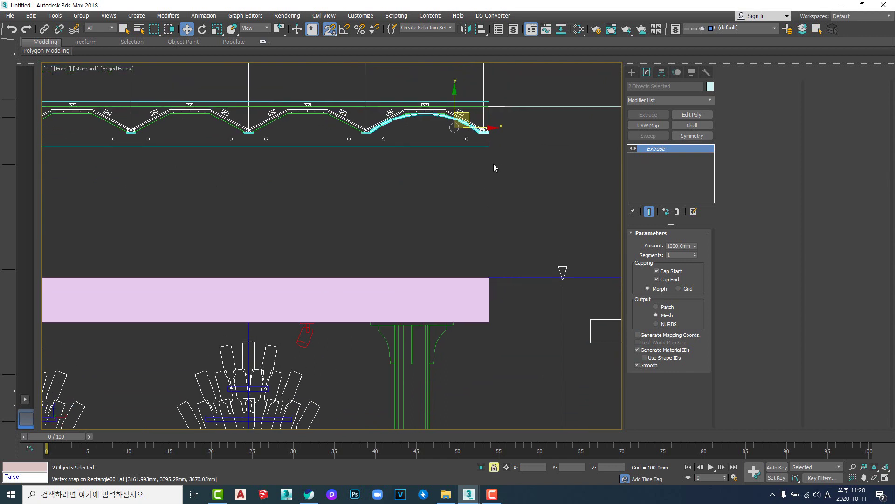
scroll(498, 146, up, 2)
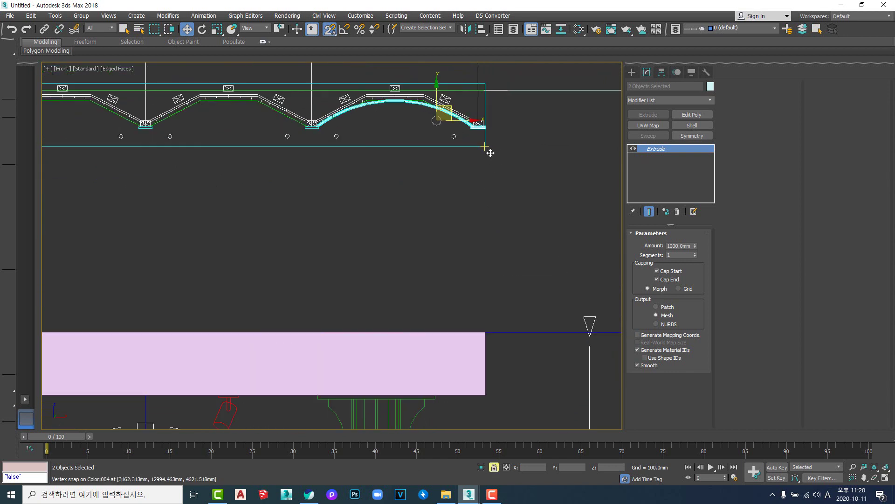
scroll(490, 153, down, 2)
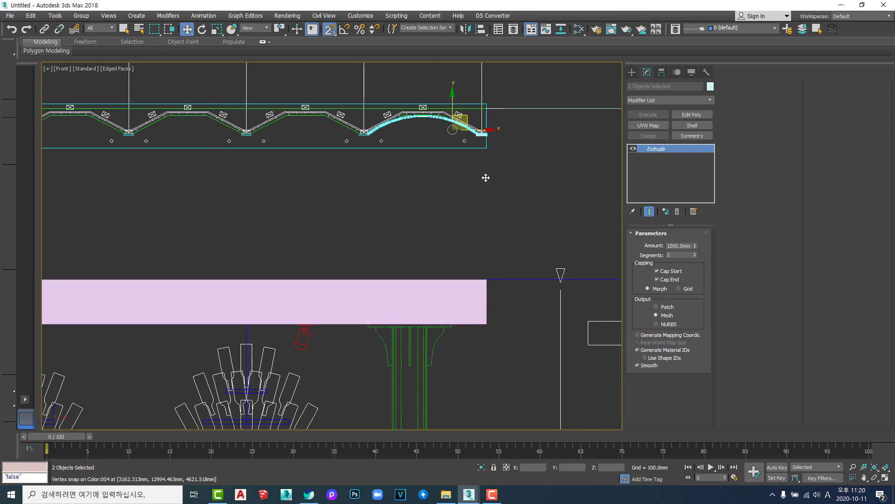
middle_drag(486, 178, 543, 230)
scroll(512, 181, up, 2)
scroll(513, 181, up, 4)
middle_drag(524, 199, 544, 200)
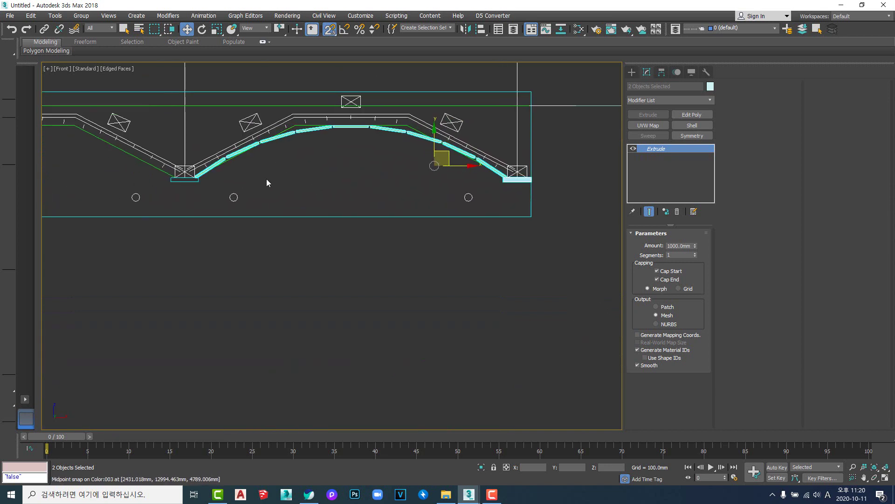
Step: Clone the arched panel and its trim strip one bay along the ceiling section drawing as 8 copies
middle_drag(267, 180, 323, 191)
scroll(443, 234, down, 4)
middle_drag(443, 233, 450, 236)
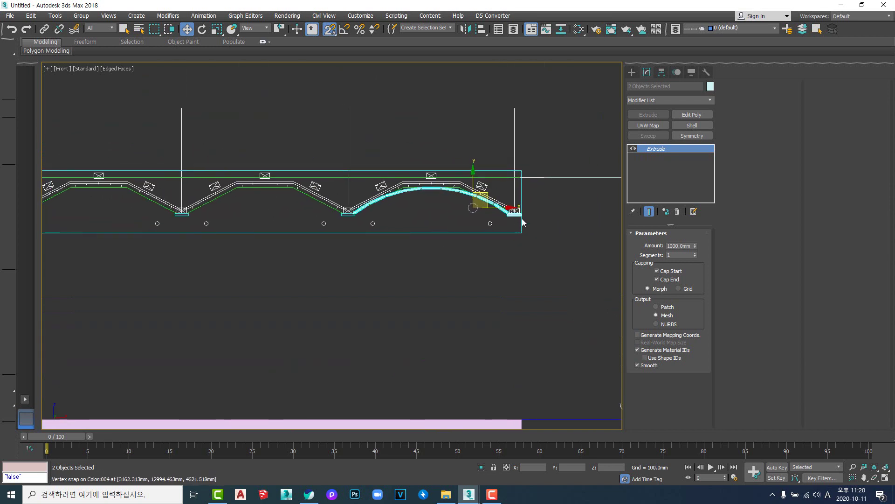
key(space)
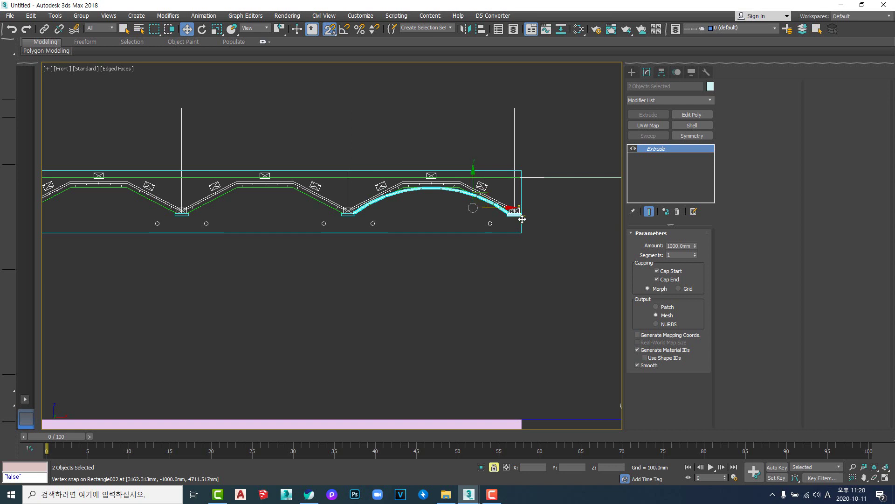
mouse_move(522, 219)
mouse_down()
mouse_move(331, 220)
mouse_move(356, 219)
mouse_up()
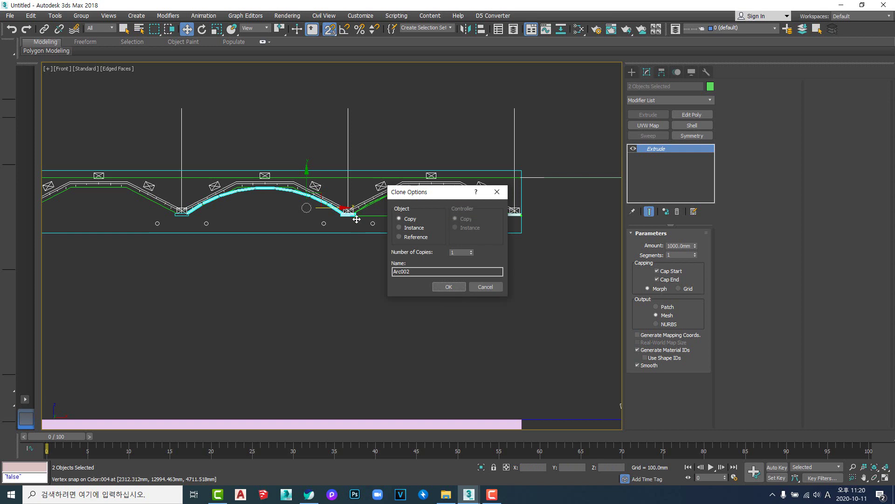
click(471, 251)
click(471, 251)
click(471, 251)
click(471, 251)
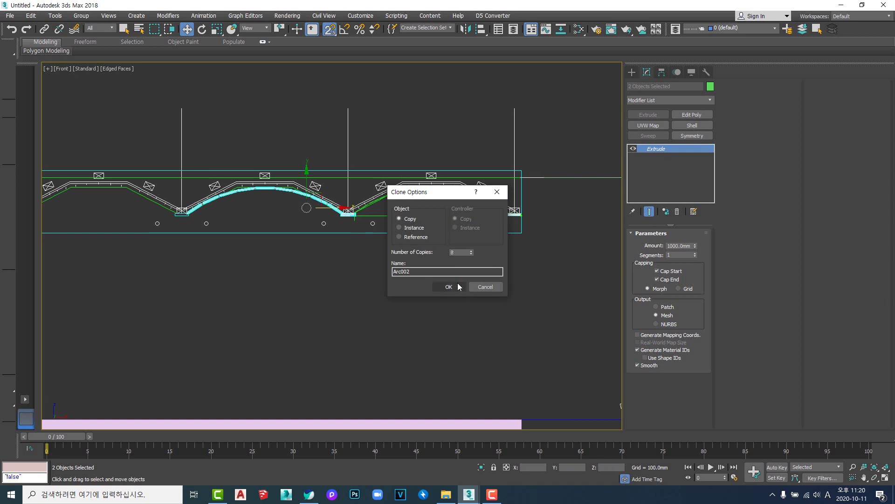
click(457, 284)
Step: Delete the surplus arched panel that extends past the far end of the ceiling section drawing, keeping its trim strip
middle_drag(259, 270, 645, 310)
scroll(473, 309, down, 3)
scroll(474, 310, down, 2)
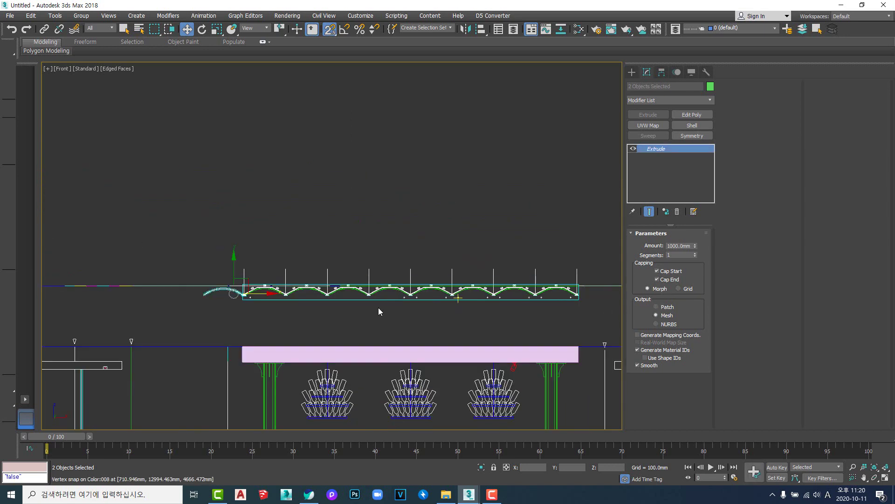
middle_drag(201, 286, 308, 300)
scroll(323, 303, up, 4)
middle_drag(401, 327, 365, 326)
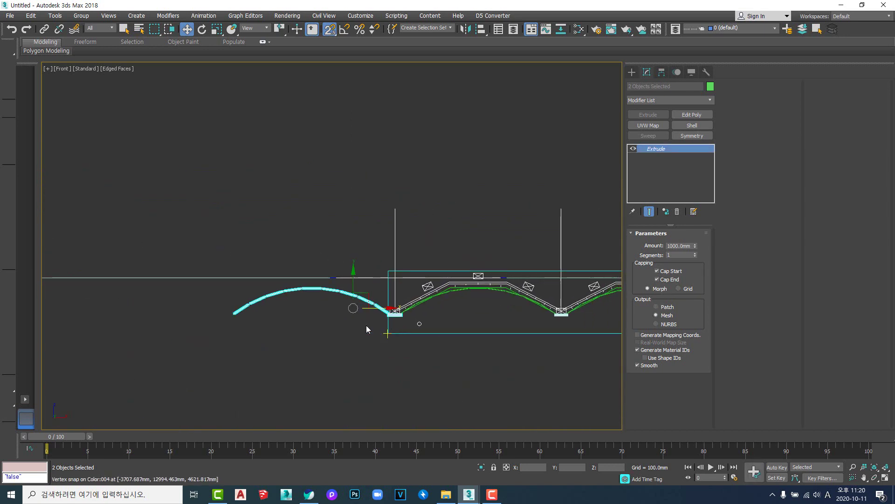
scroll(362, 326, up, 6)
click(400, 246)
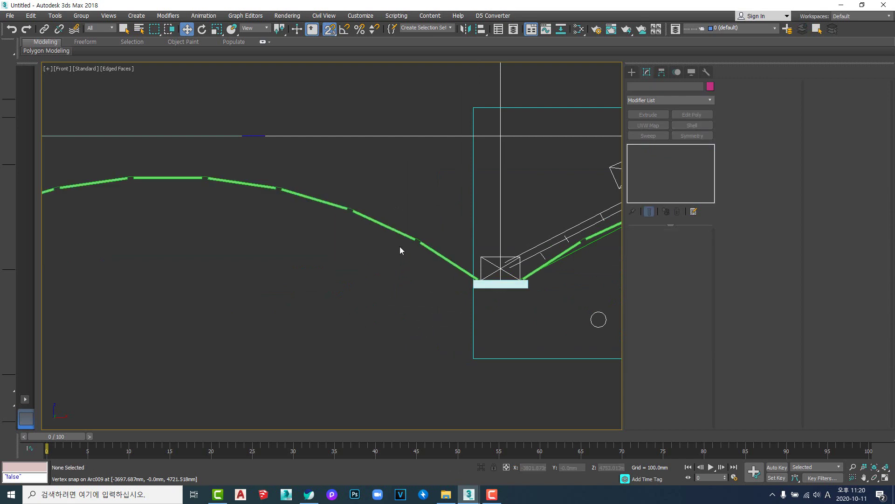
click(384, 226)
key(Delete)
Step: Hide the shapes and select all the arched panels and trim strips above the ceiling box
scroll(417, 269, down, 6)
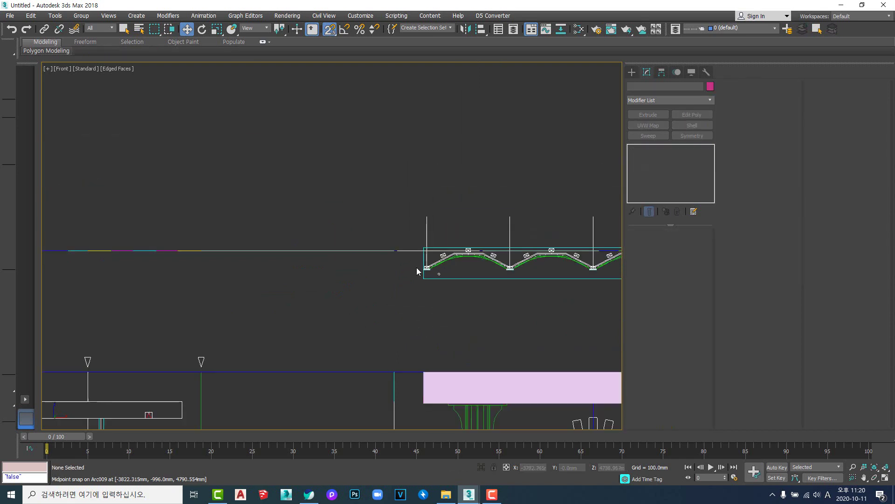
middle_drag(371, 286, 162, 289)
scroll(338, 292, down, 2)
middle_drag(489, 302, 368, 291)
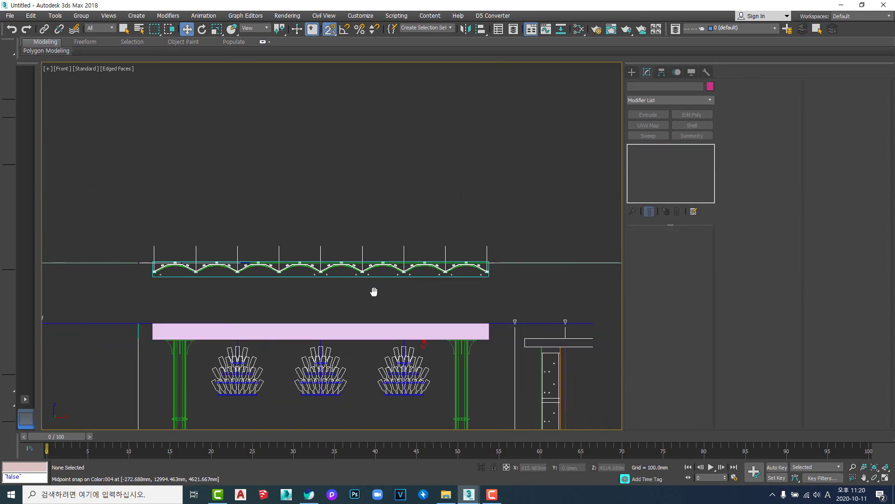
key(shift+s)
drag(115, 241, 571, 295)
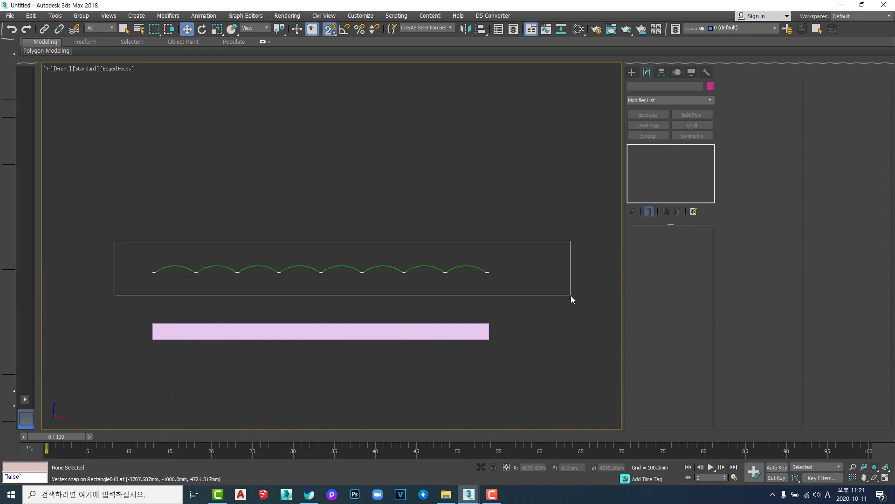
alt+middle_drag(518, 297, 503, 286)
scroll(504, 285, down, 1)
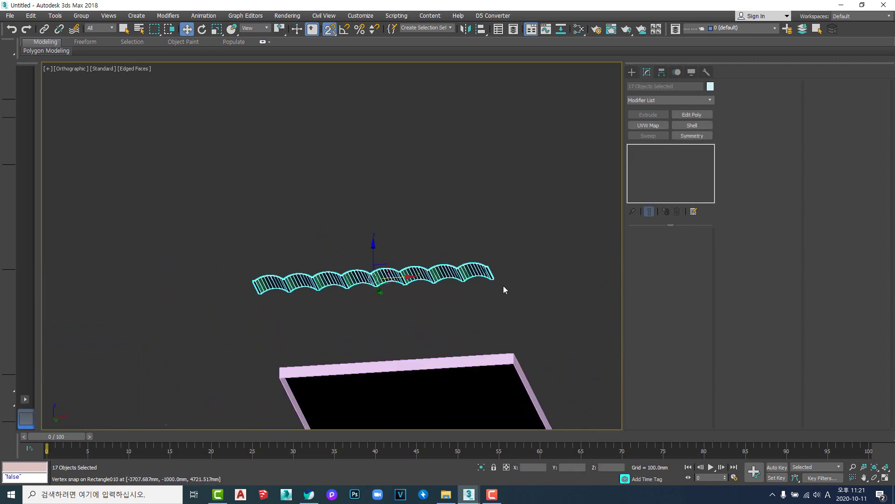
Step: Show the shapes again and move the selected panels and strips down, snapping from the section outline's lower end corner to the ceiling box's lower corner
key(f)
key(z)
scroll(498, 295, down, 3)
key(shift+s)
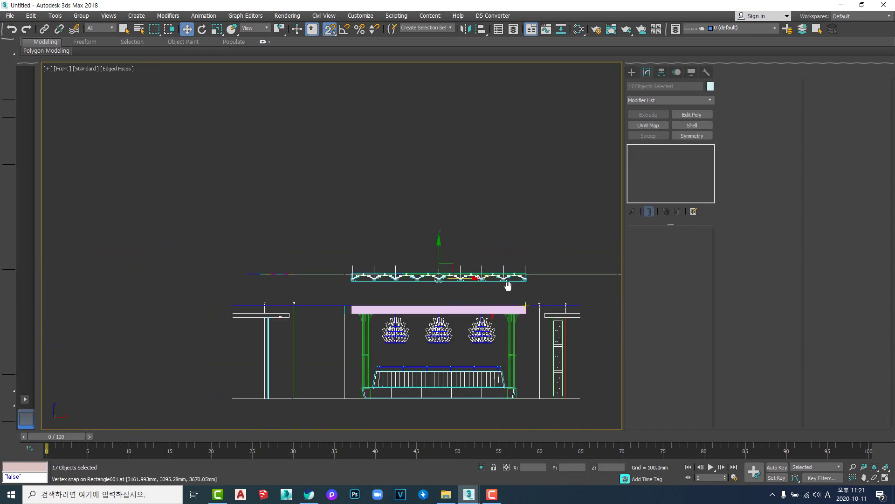
middle_drag(508, 285, 474, 264)
scroll(499, 268, up, 5)
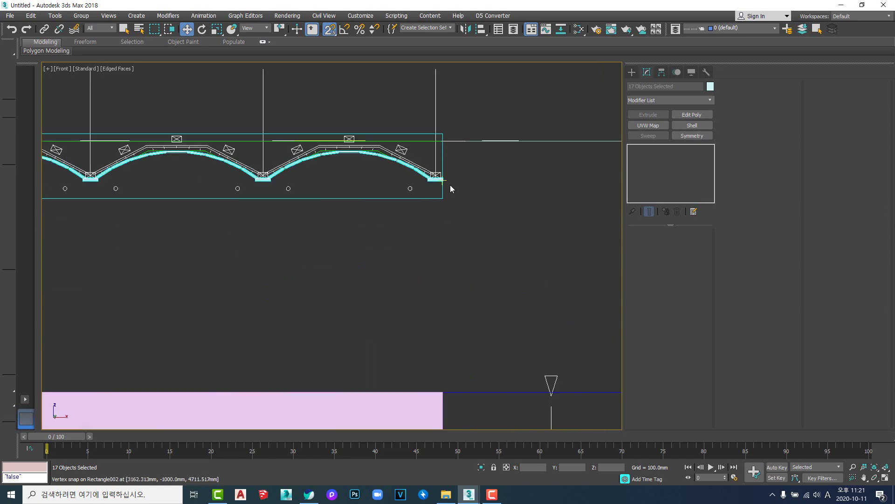
middle_drag(443, 380, 454, 275)
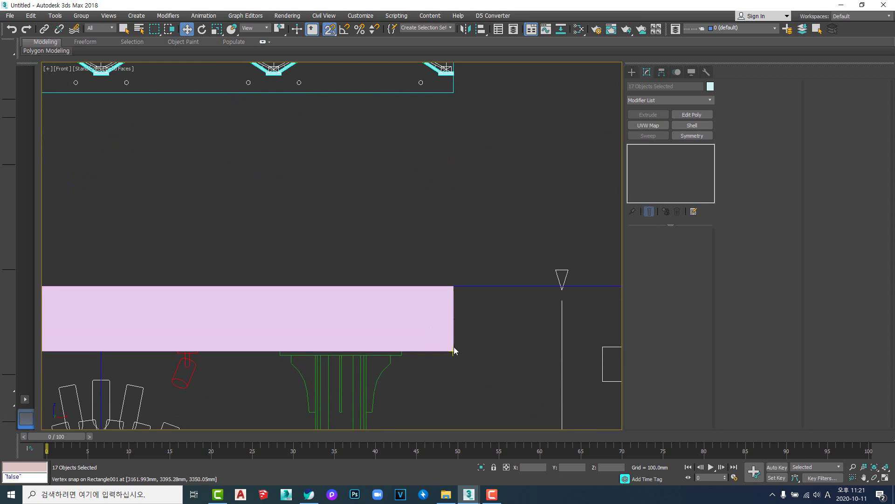
middle_drag(486, 211, 482, 284)
key(space)
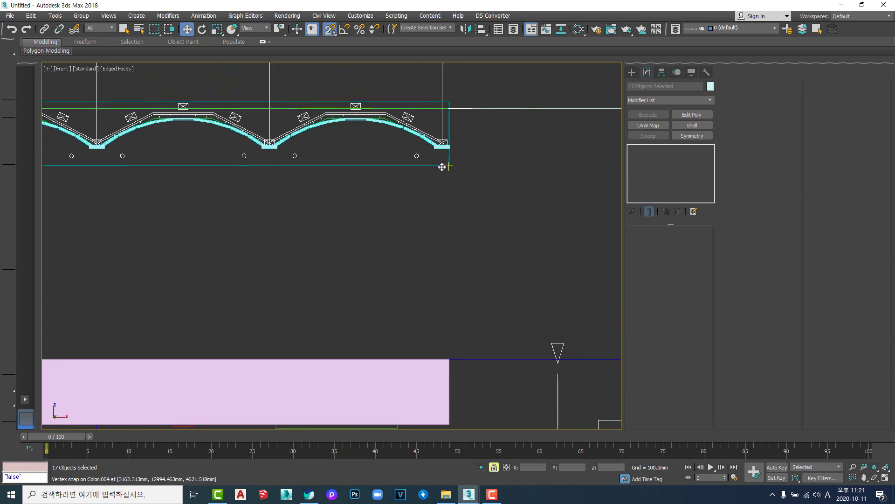
middle_drag(443, 161, 447, 162)
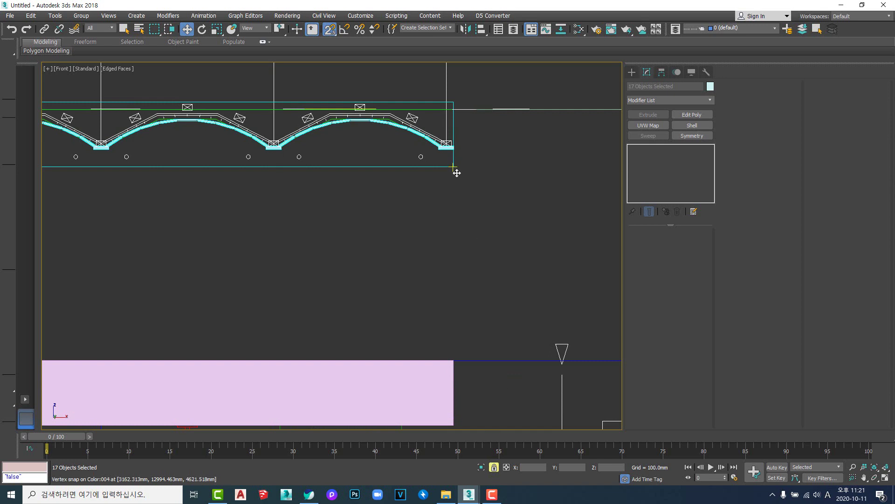
scroll(456, 173, down, 2)
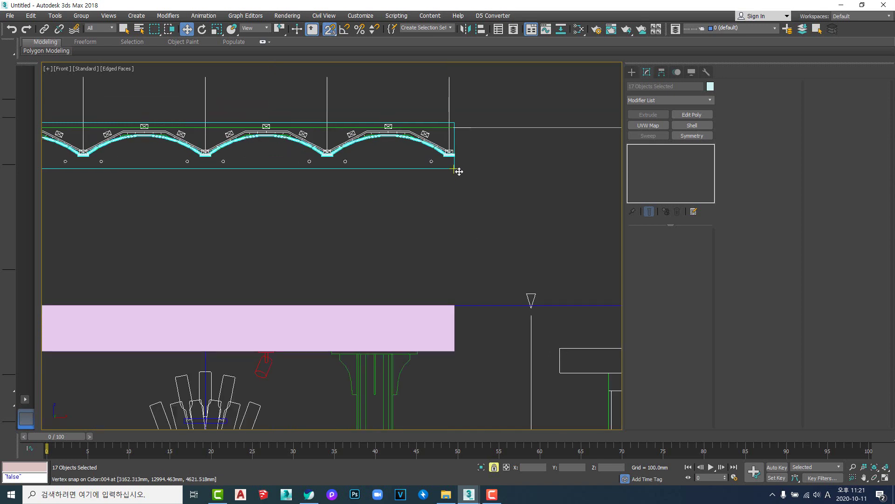
drag(459, 172, 454, 356)
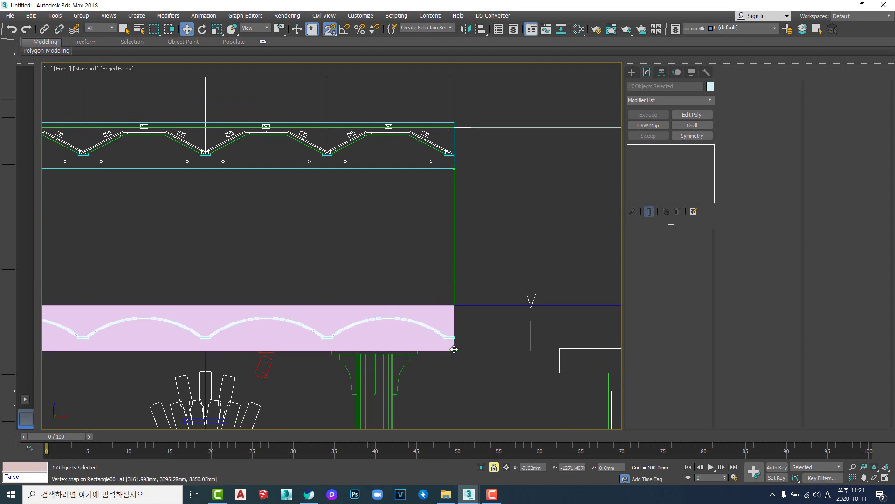
scroll(455, 350, up, 4)
scroll(454, 318, down, 3)
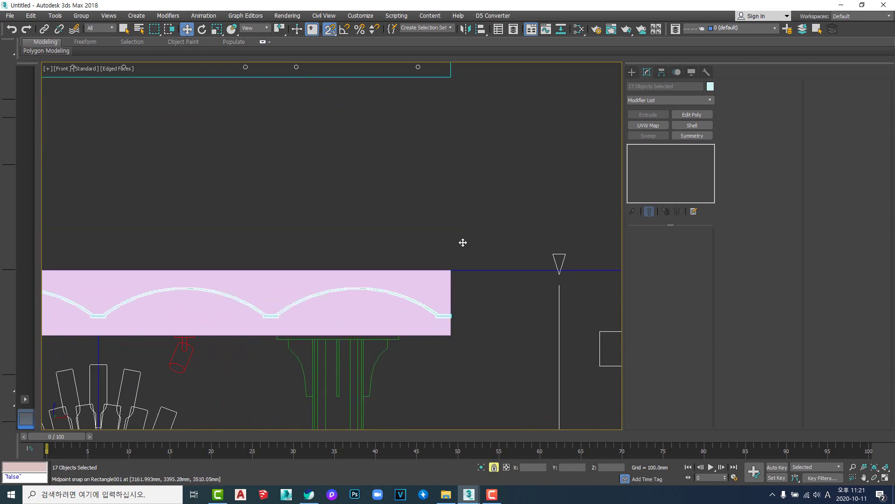
Step: Deselect everything and examine how the row of arched panels sits within the ceiling box against the section drawing
middle_drag(449, 214, 430, 328)
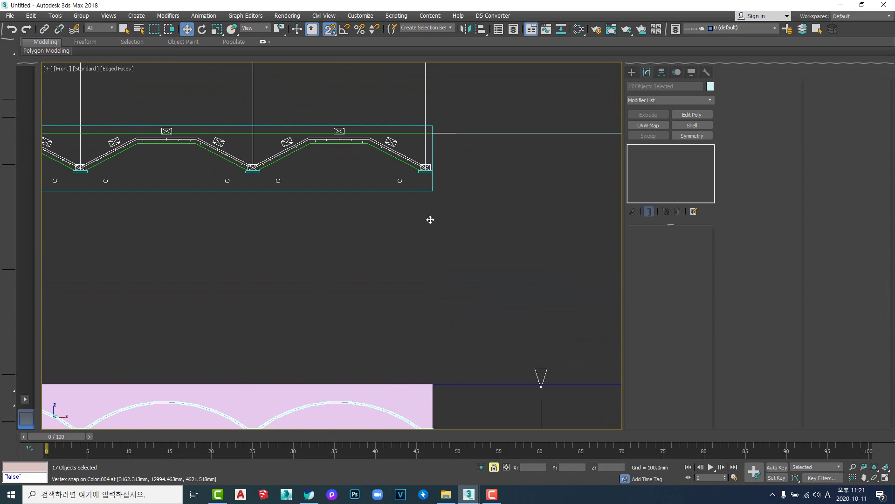
scroll(430, 220, down, 3)
key(space)
click(426, 323)
scroll(392, 322, down, 2)
middle_drag(404, 322, 507, 279)
alt+middle_drag(460, 238, 473, 254)
key(v)
key(f)
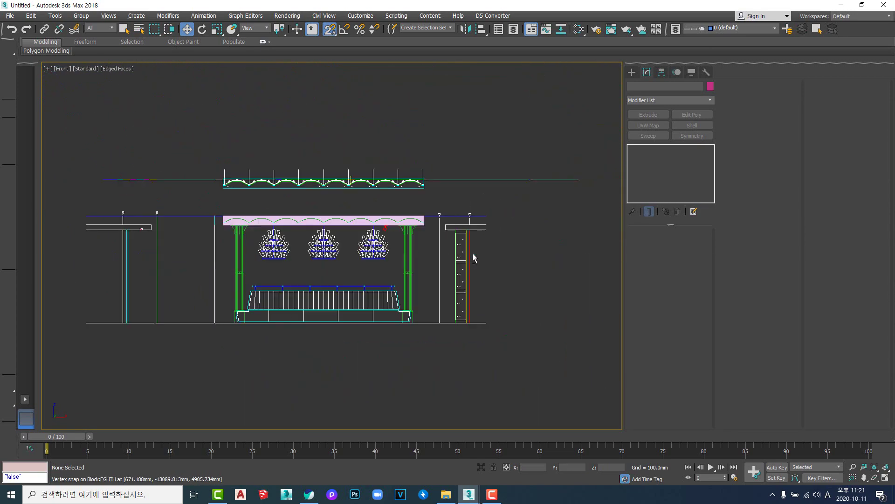
scroll(390, 221, up, 5)
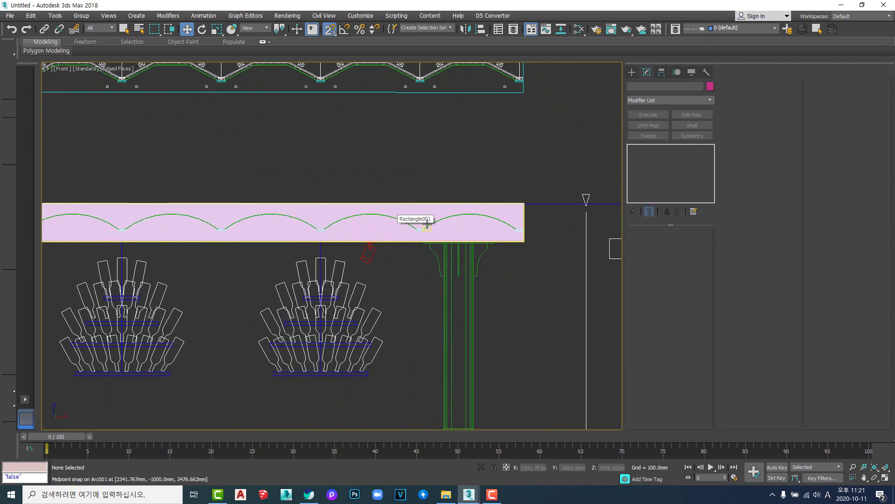
scroll(427, 225, down, 3)
middle_drag(327, 198, 354, 216)
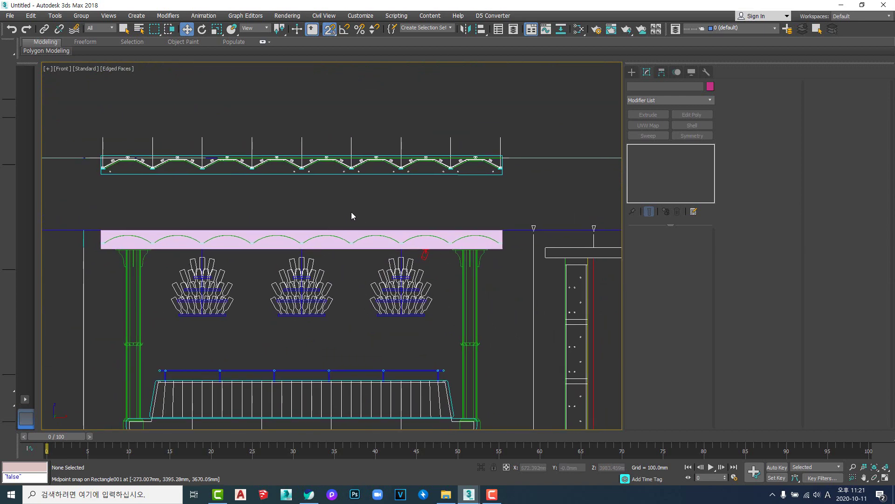
Step: Reselect the row of arched panels and strips and move it onto the near end of the ceiling box in the bottom view
drag(75, 210, 514, 248)
scroll(466, 282, up, 4)
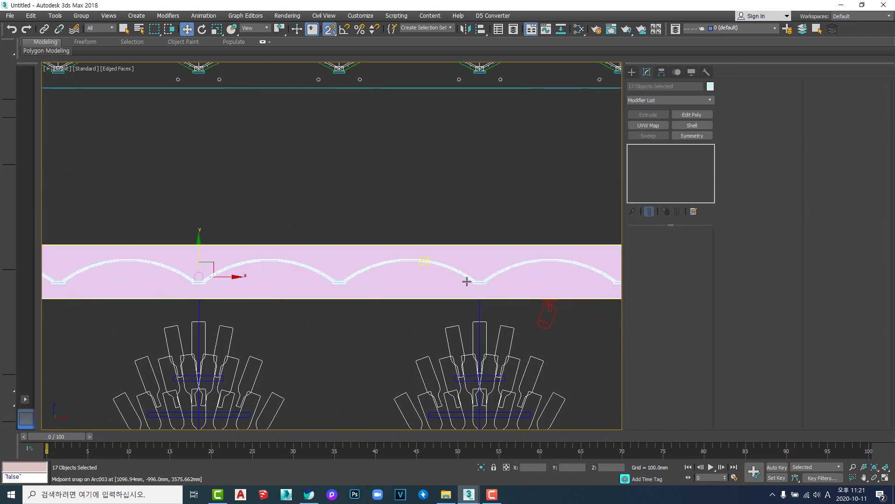
middle_drag(616, 308, 441, 236)
key(t)
scroll(416, 246, down, 3)
key(b)
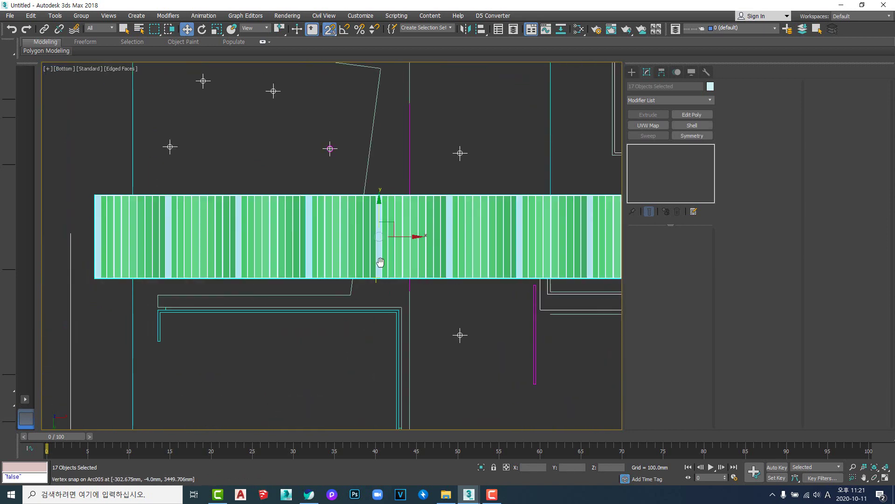
scroll(434, 191, down, 5)
middle_drag(381, 262, 440, 171)
scroll(441, 170, up, 2)
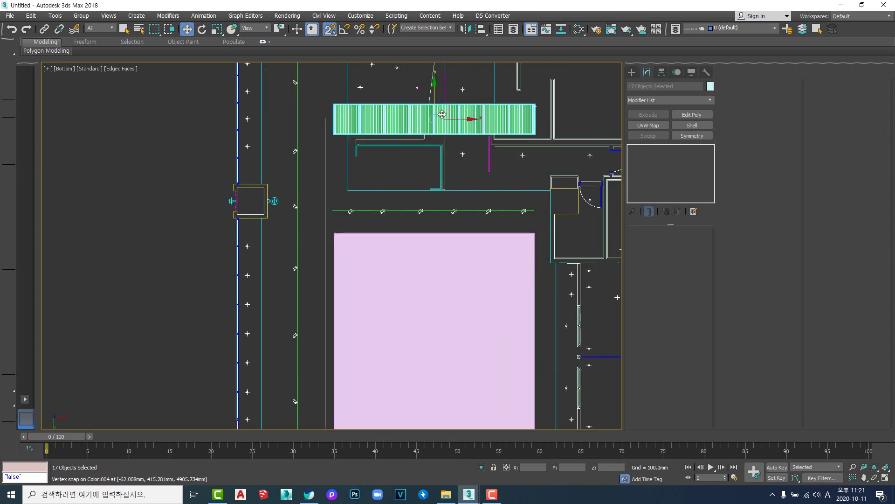
drag(423, 139, 406, 246)
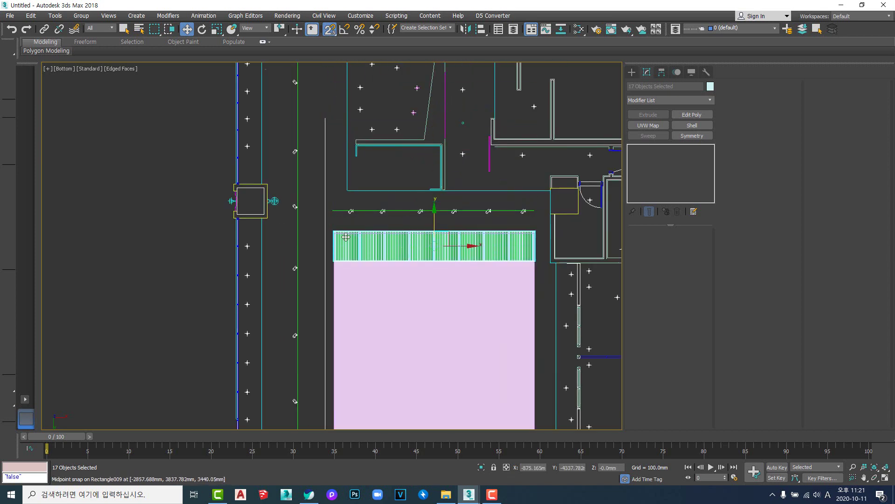
Step: Snap the corner of the panel row to the inner edge of the ceiling box's end wall with the selection locked
scroll(346, 234, up, 10)
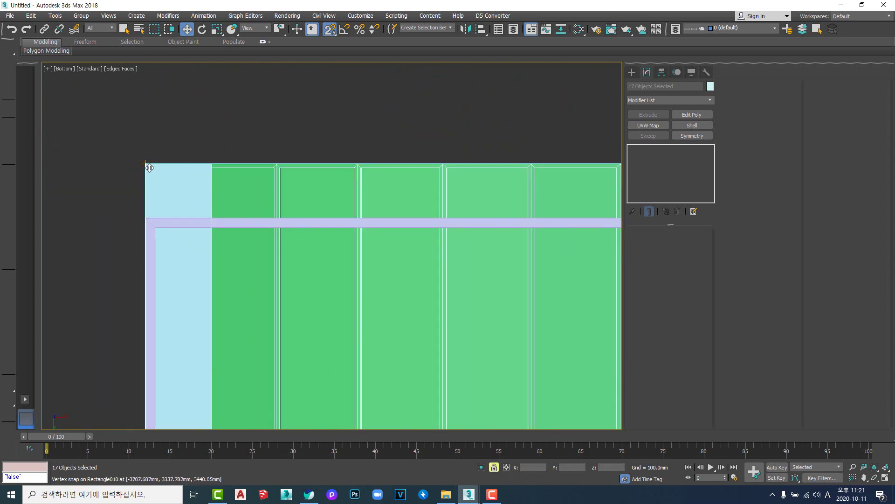
drag(146, 164, 155, 232)
scroll(175, 241, down, 8)
middle_drag(175, 241, 322, 245)
scroll(329, 244, down, 5)
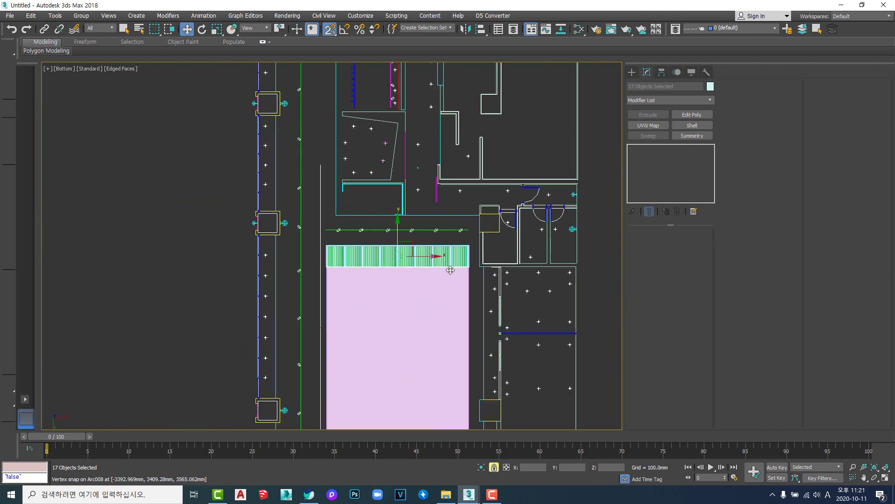
Step: Unlock the selection, select the trim strip at the opposite end of the row, and frame it in the front view
scroll(467, 251, up, 11)
key(space)
click(460, 223)
click(412, 201)
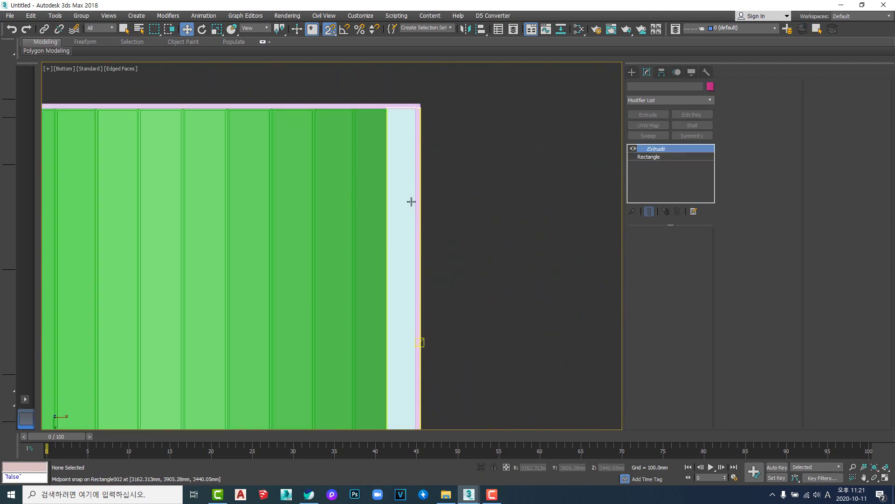
middle_drag(418, 139, 429, 147)
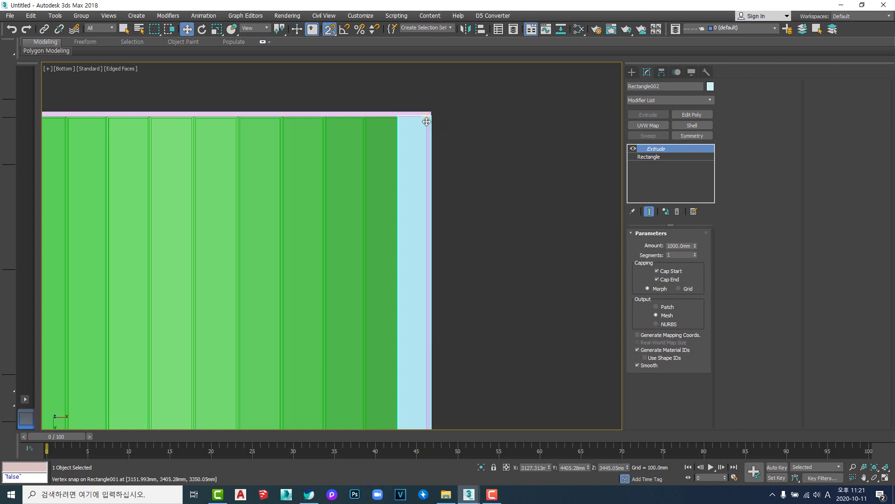
scroll(430, 136, down, 3)
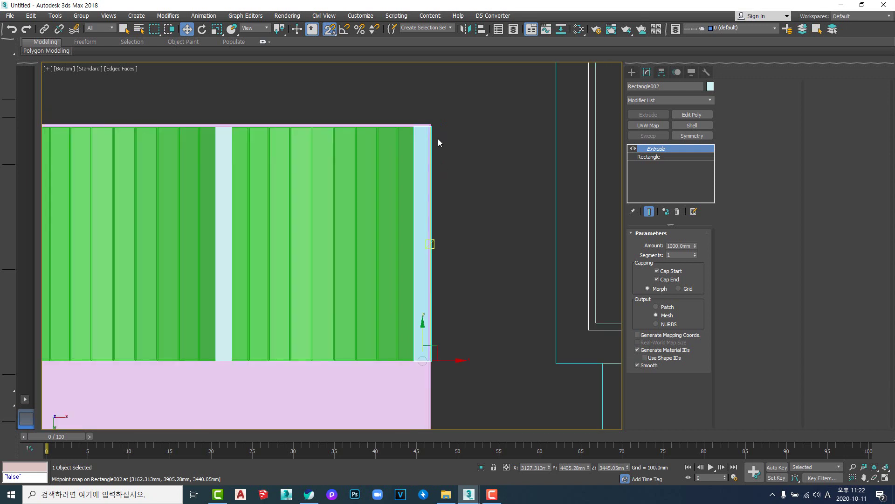
key(v)
key(f)
key(z)
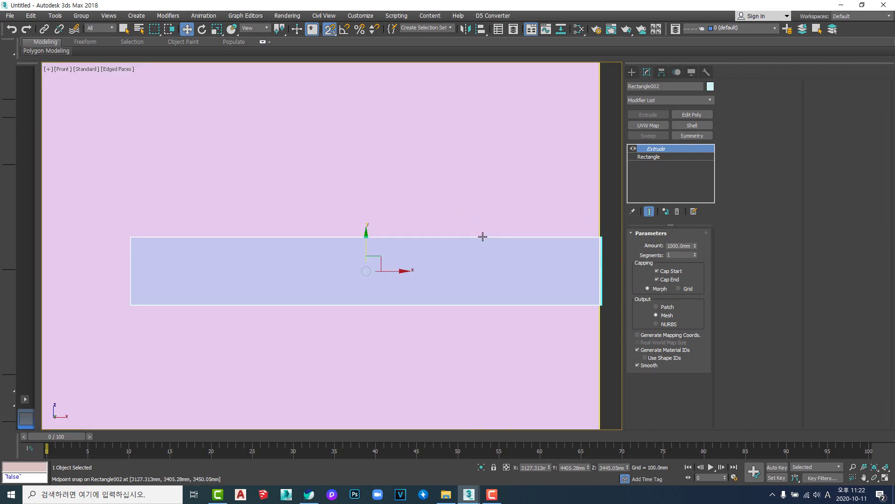
Step: Add Edit Poly to the end trim strip and snap its outer end vertices to the inner face of the ceiling box's side wall
scroll(484, 241, down, 8)
key(F3)
scroll(523, 250, up, 5)
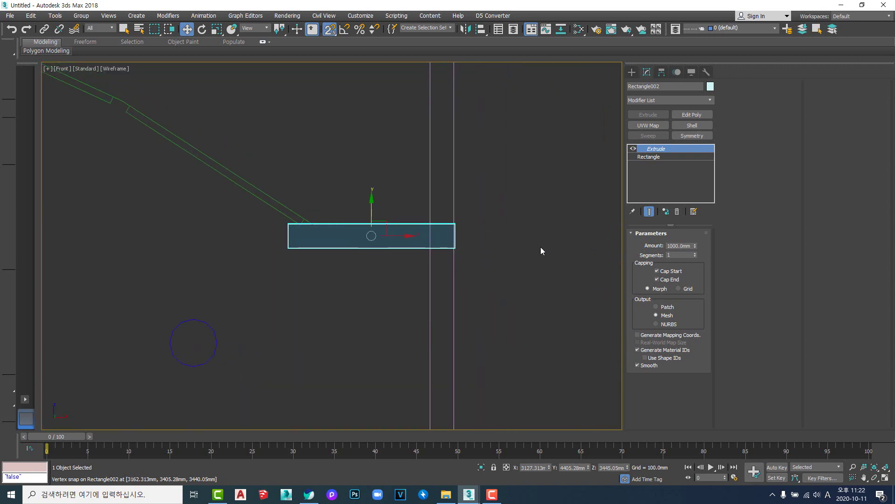
click(699, 116)
key(1)
drag(426, 190, 519, 327)
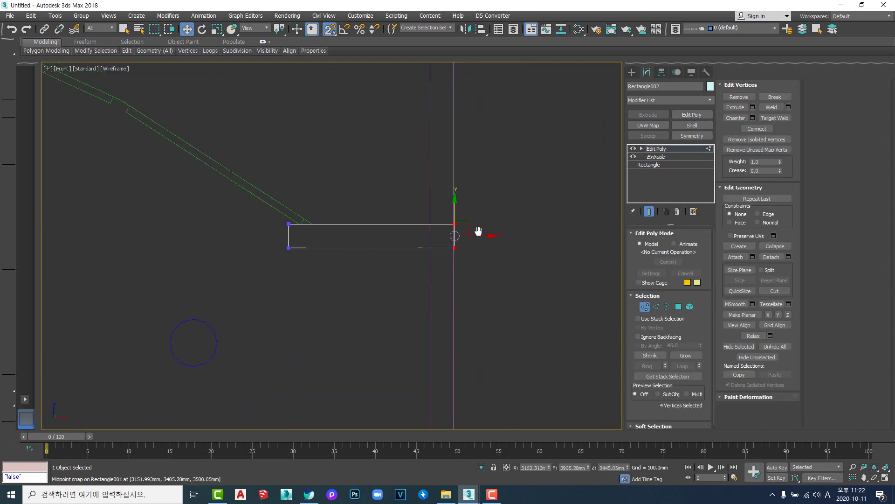
middle_drag(477, 231, 478, 186)
scroll(477, 186, down, 5)
drag(488, 185, 460, 262)
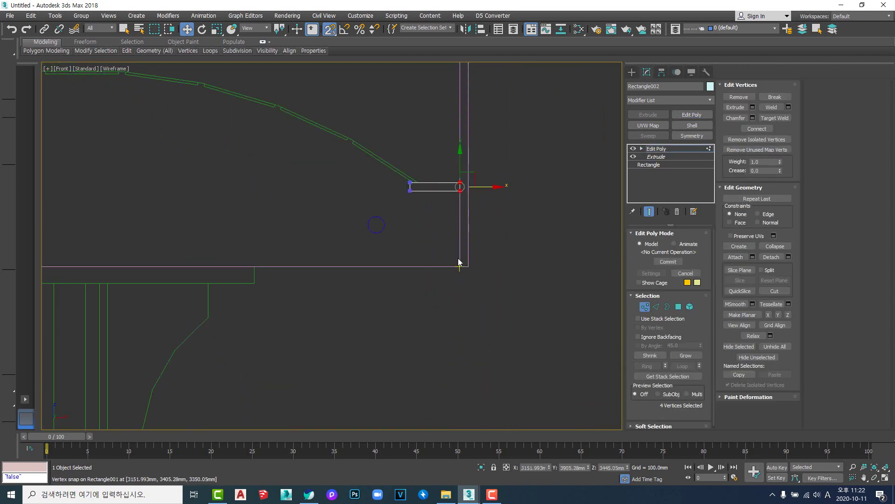
scroll(460, 262, down, 8)
middle_drag(233, 292, 522, 297)
click(687, 149)
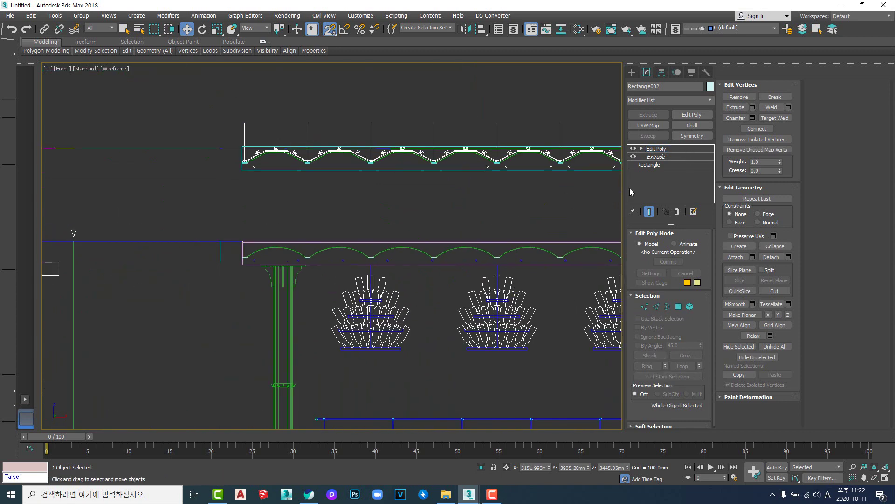
Step: Add Edit Poly to the trim strip at the opposite end and snap its outer vertices to that side wall's inner face
middle_drag(429, 263, 581, 279)
scroll(406, 278, up, 3)
scroll(406, 278, up, 4)
click(370, 263)
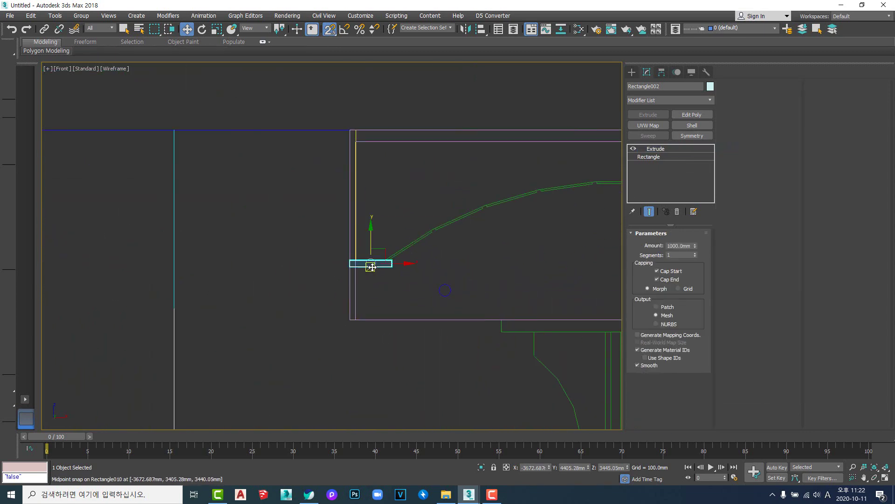
click(692, 115)
key(1)
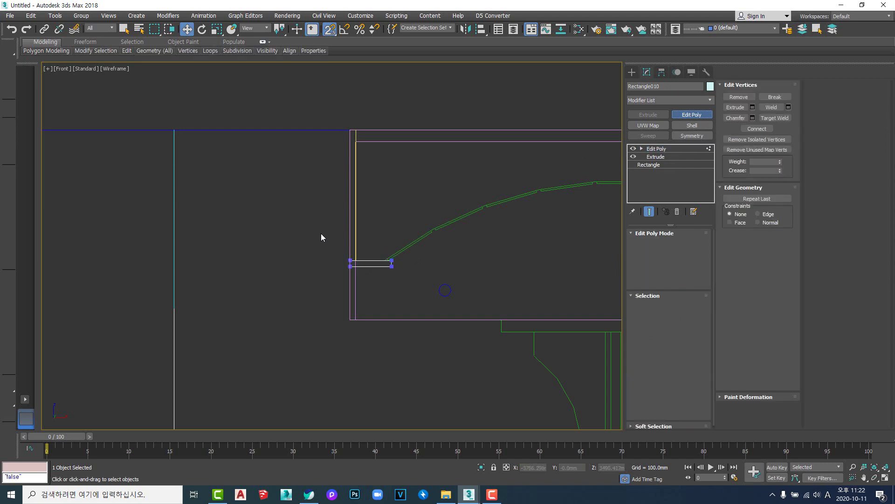
drag(321, 235, 360, 297)
scroll(370, 261, up, 2)
drag(369, 265, 351, 343)
scroll(348, 307, down, 9)
middle_drag(449, 317, 243, 312)
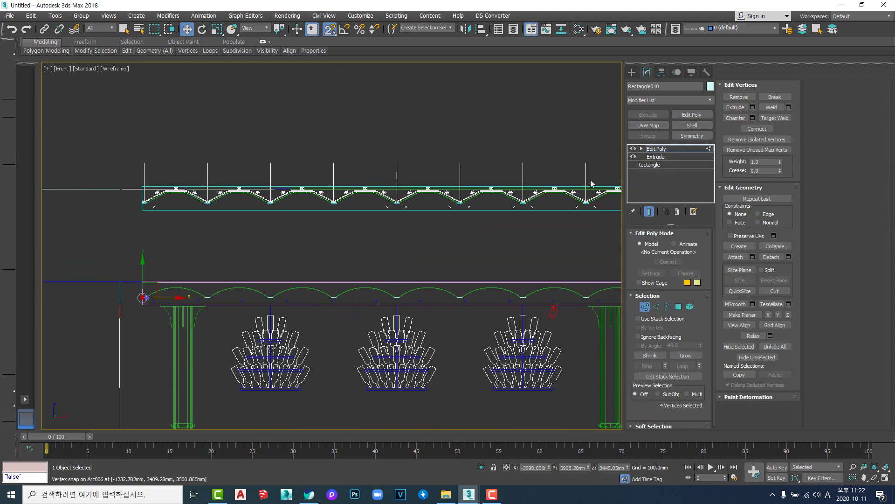
click(668, 149)
Step: Deselect everything and compare the panel row with the cross beams and grid lines of the ceiling plan in the bottom view
scroll(519, 267, down, 4)
middle_drag(520, 266, 417, 282)
click(336, 268)
scroll(399, 277, up, 4)
scroll(404, 285, down, 4)
scroll(427, 286, up, 3)
scroll(428, 286, down, 2)
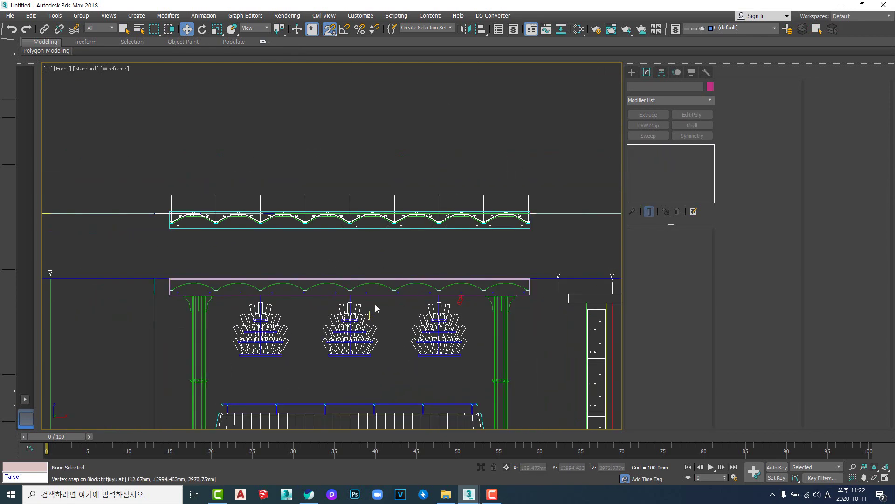
middle_drag(375, 305, 518, 250)
key(b)
scroll(523, 253, down, 9)
scroll(519, 257, up, 4)
scroll(564, 222, up, 3)
scroll(552, 217, down, 4)
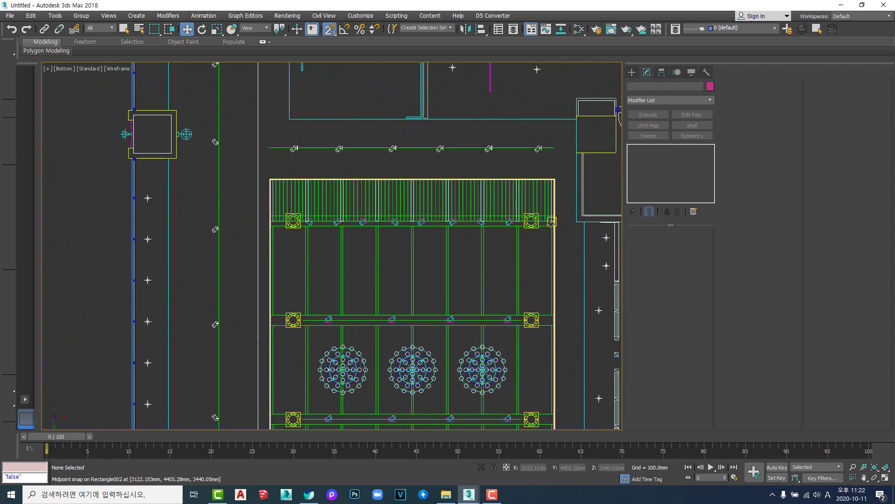
middle_drag(556, 335, 555, 252)
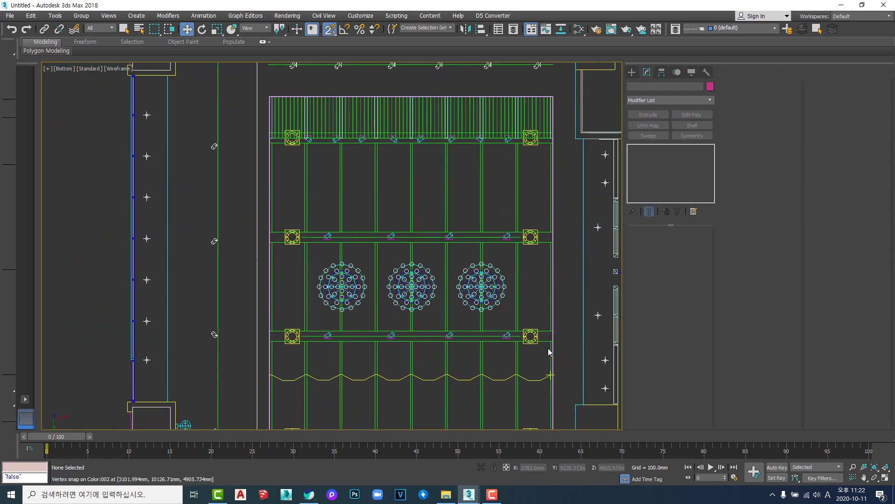
middle_drag(548, 351, 542, 241)
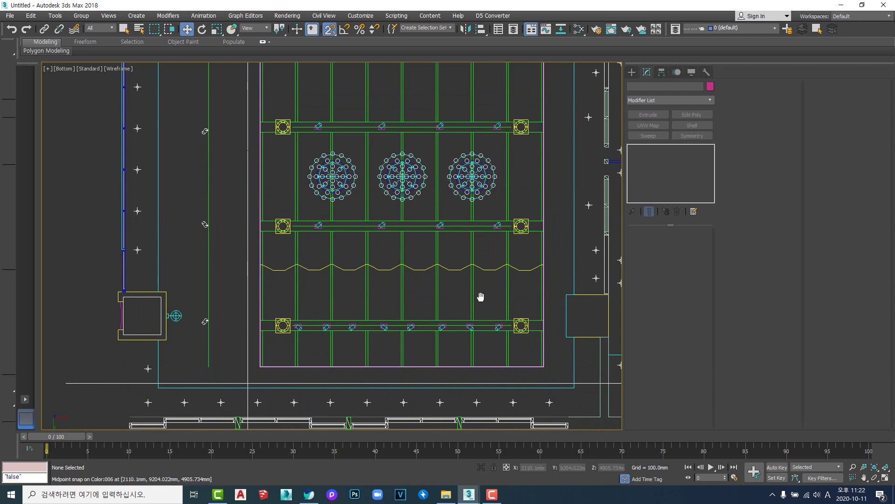
middle_drag(481, 297, 480, 334)
middle_drag(436, 178, 425, 289)
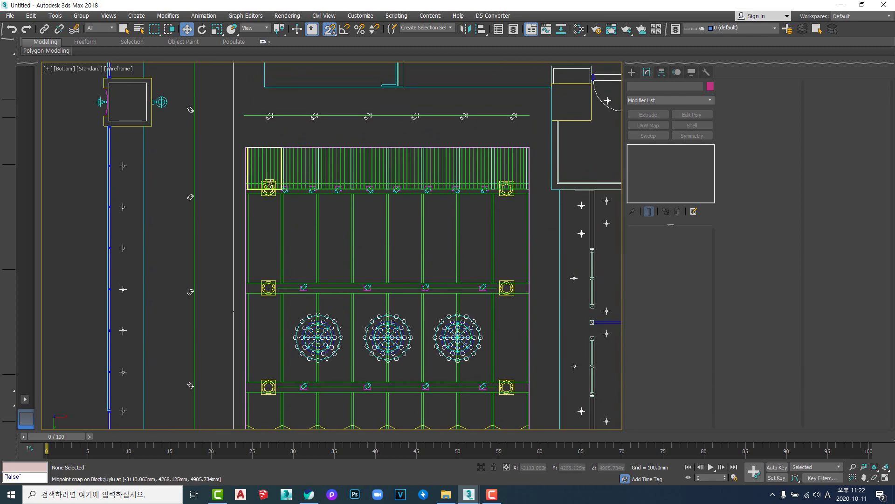
scroll(271, 183, up, 2)
scroll(273, 215, down, 3)
middle_drag(325, 221, 317, 243)
scroll(316, 248, up, 2)
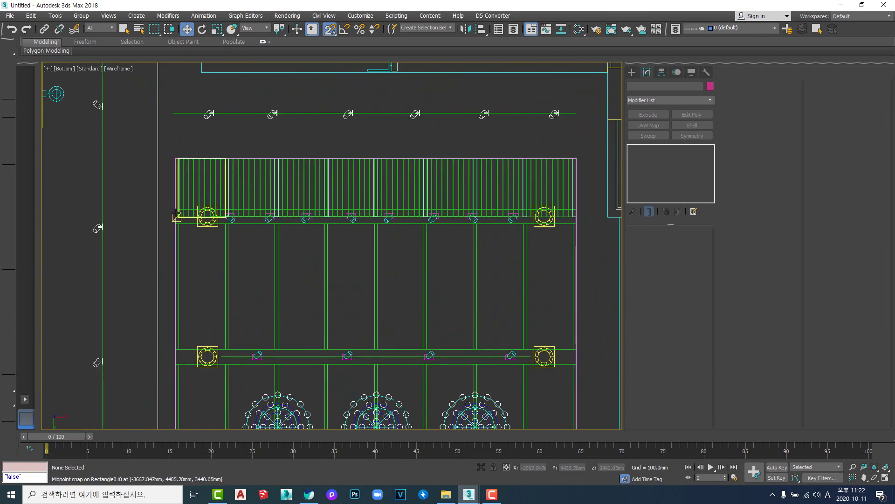
scroll(583, 243, up, 1)
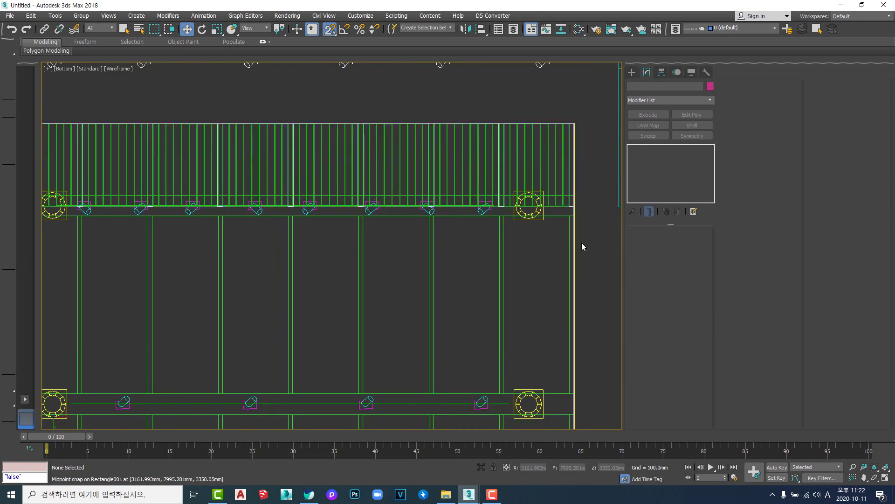
right_click(586, 246)
scroll(513, 268, down, 2)
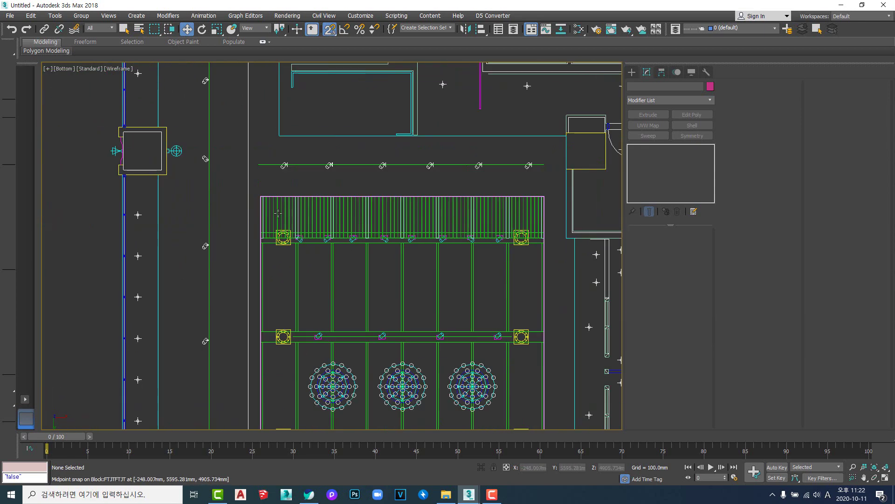
Step: Select the whole row of arched panels and trim strips and apply one shared Edit Poly modifier to them
drag(556, 247, 560, 239)
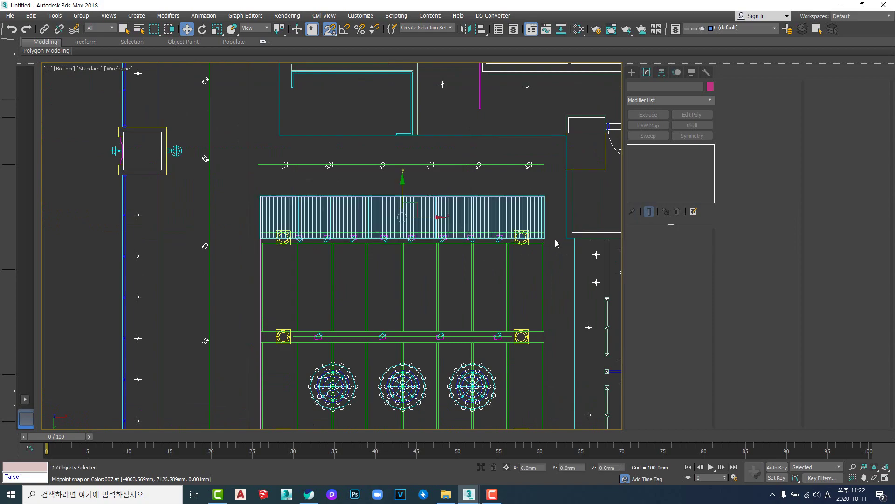
scroll(546, 240, up, 4)
scroll(546, 240, down, 3)
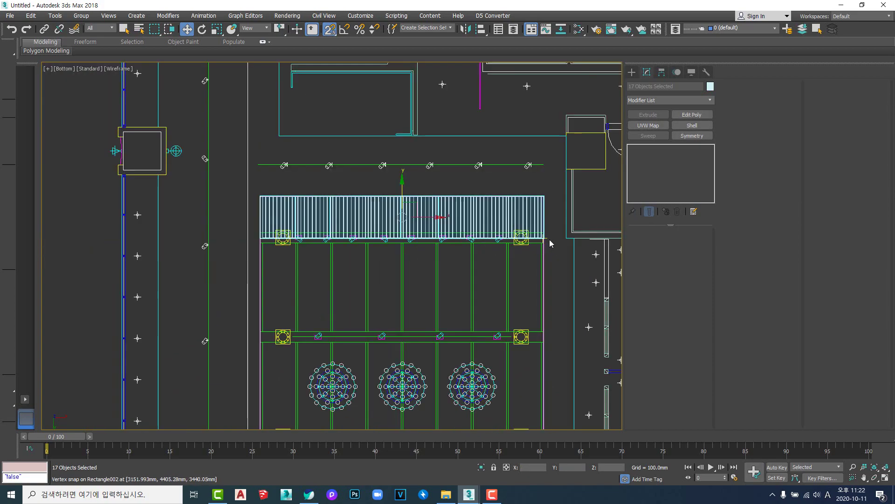
scroll(550, 239, up, 3)
scroll(514, 256, down, 4)
alt+middle_drag(459, 266, 428, 284)
scroll(431, 232, up, 2)
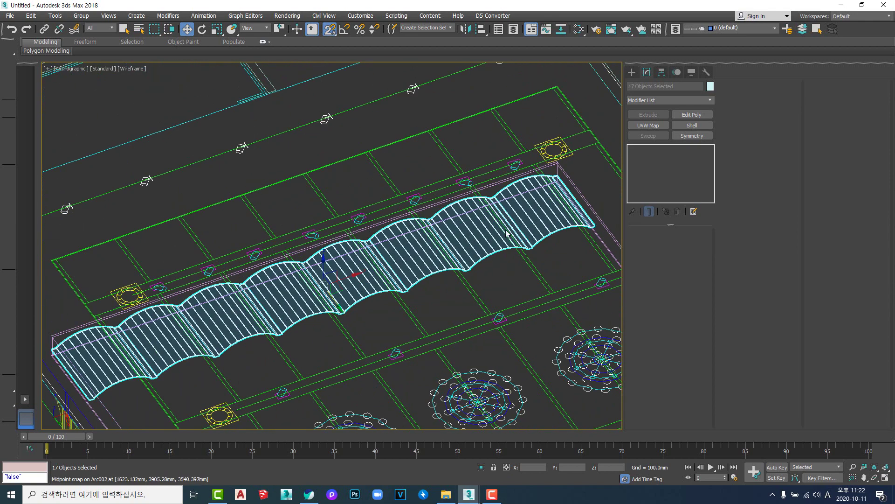
click(688, 118)
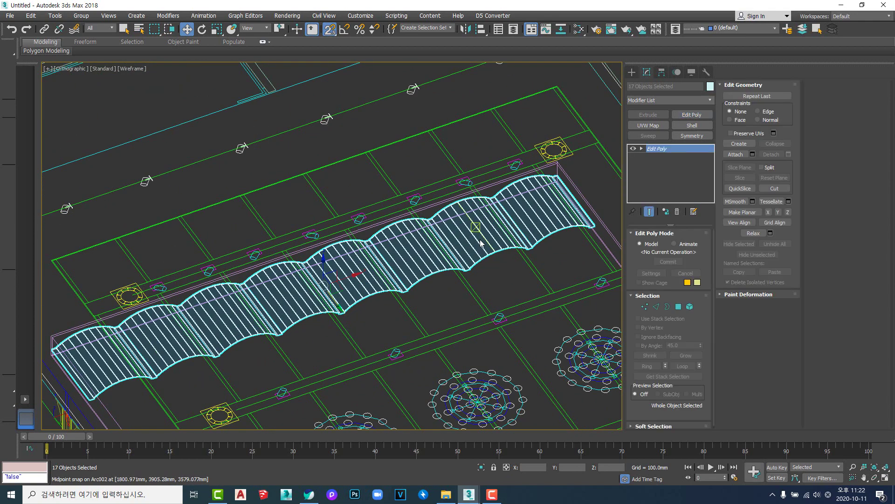
Step: In the bottom view, snap the row's inner end vertices to the near edge of the first cross beam, then deselect the row
middle_drag(480, 239, 497, 237)
key(b)
scroll(497, 238, down, 6)
key(1)
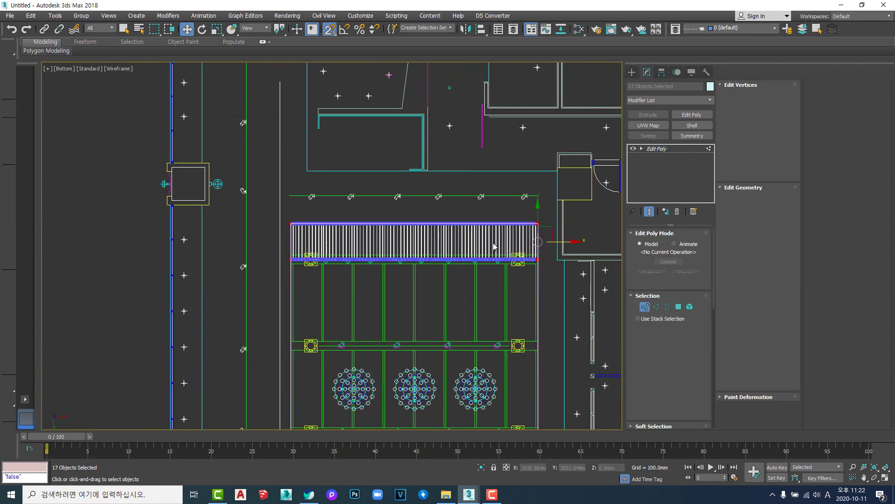
drag(278, 245, 620, 314)
scroll(541, 257, up, 8)
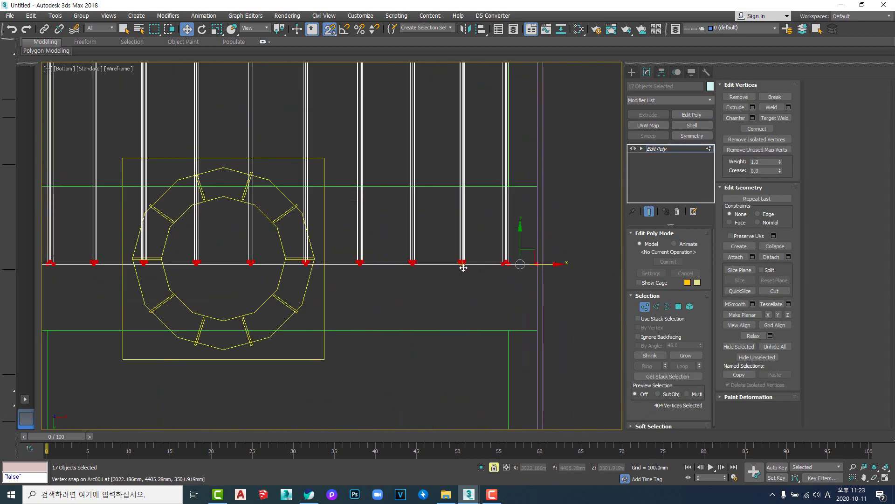
drag(463, 267, 538, 186)
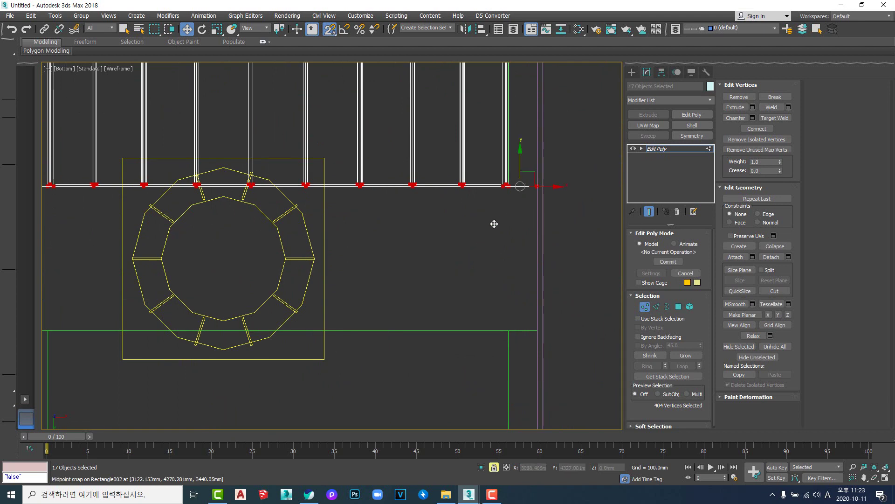
scroll(493, 228, down, 3)
key(1)
scroll(412, 244, down, 7)
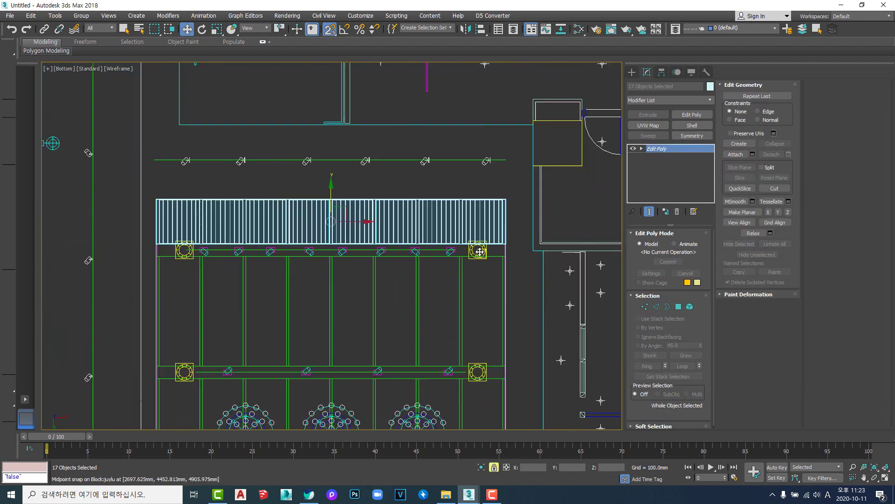
scroll(434, 269, up, 3)
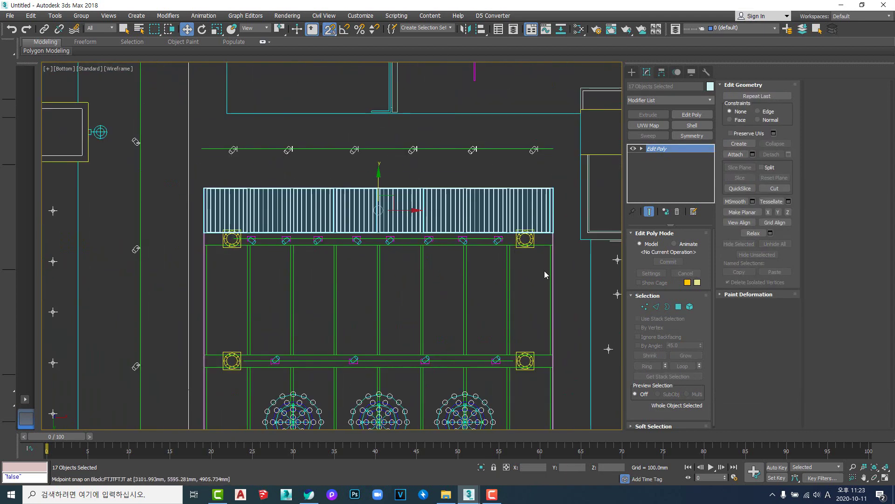
click(562, 267)
Step: Draw a rectangle of about 250 x 6850 mm over the first cross beam, snapped between the ceiling box's side walls
scroll(211, 240, up, 6)
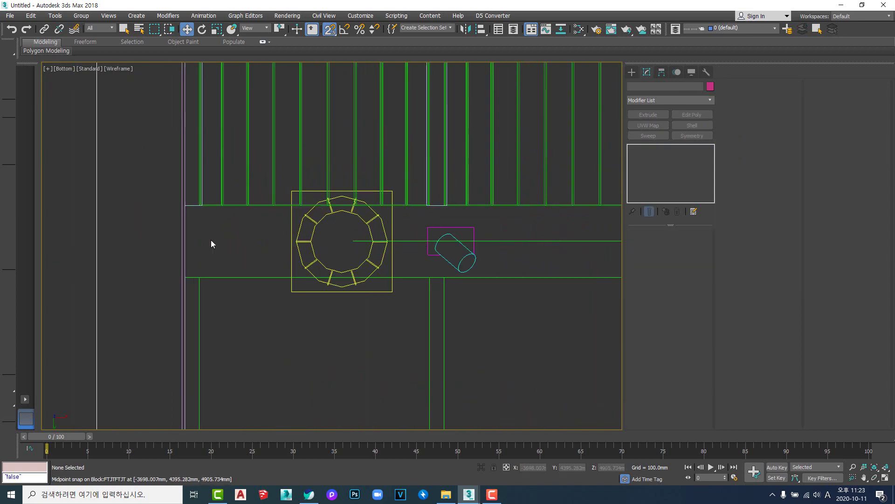
scroll(211, 239, up, 3)
ctrl+right_click(211, 240)
click(236, 194)
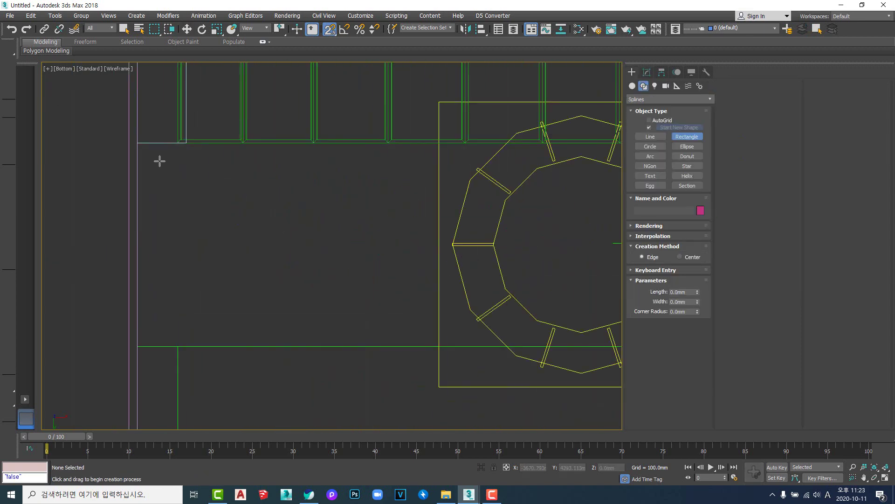
drag(145, 145, 332, 201)
scroll(185, 242, down, 10)
scroll(450, 259, up, 7)
scroll(370, 215, up, 2)
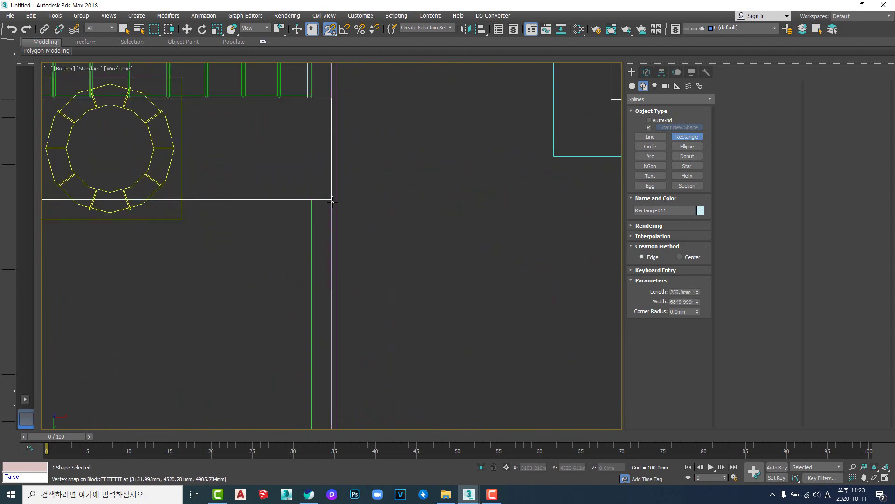
scroll(333, 202, down, 10)
Step: Turn off Start New Shape and draw a rectangle of about 250 x 6850 mm over the second cross beam
middle_drag(333, 282, 561, 202)
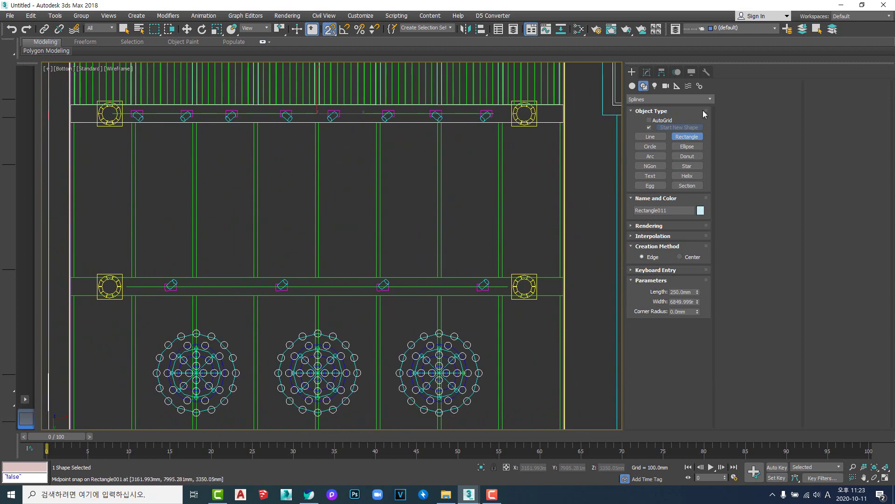
middle_drag(371, 208, 416, 198)
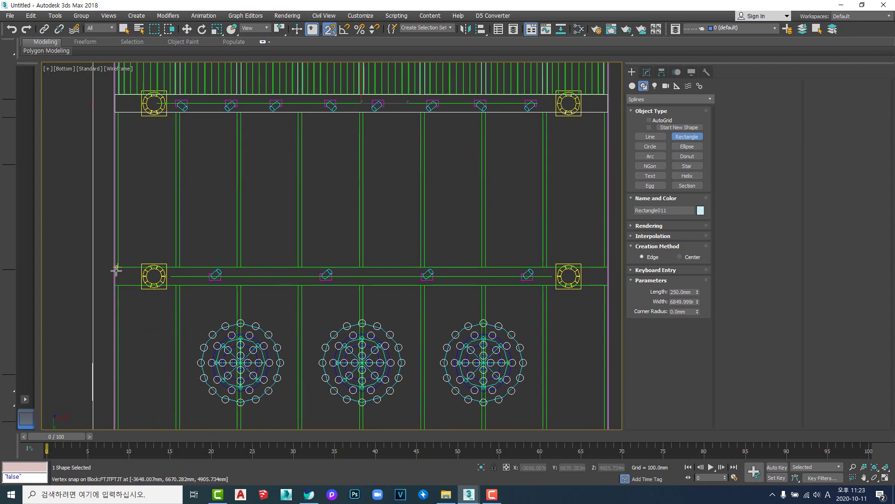
middle_drag(116, 269, 95, 262)
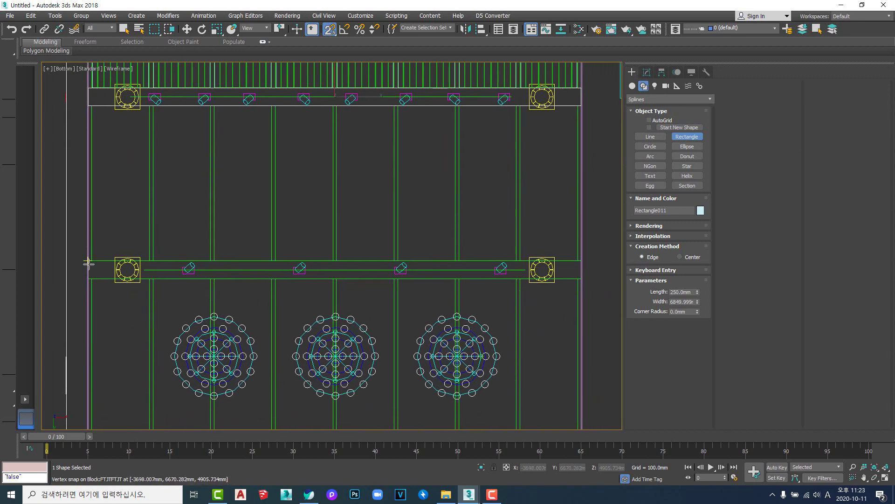
drag(88, 263, 583, 281)
Step: Draw a rectangle of about 250 x 6850 mm over the third cross beam, beyond the round lamp symbols, from wall to wall
middle_drag(464, 298, 460, 147)
scroll(84, 292, up, 5)
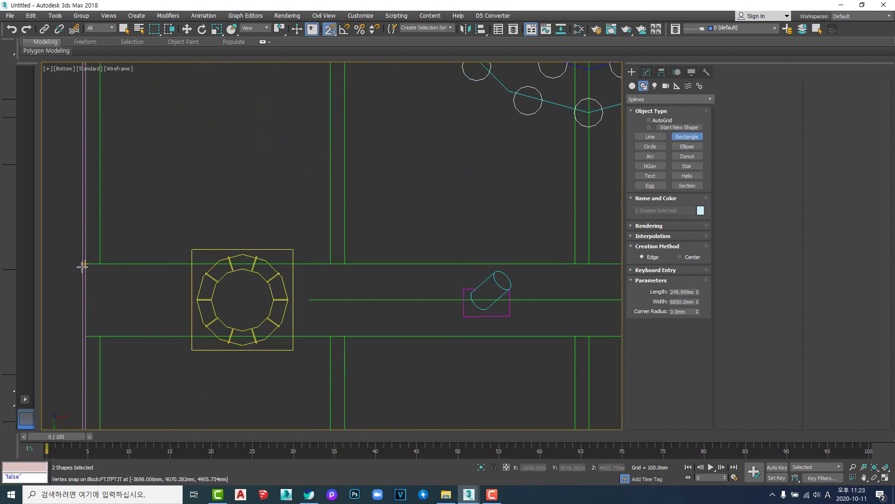
scroll(196, 314, down, 4)
drag(86, 266, 534, 300)
scroll(477, 340, down, 2)
scroll(578, 339, up, 1)
scroll(578, 339, up, 5)
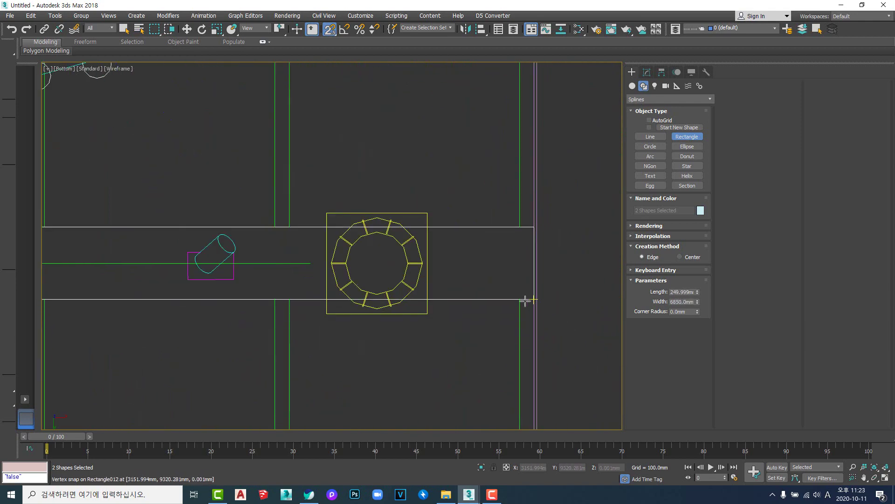
scroll(525, 301, down, 8)
Step: Draw a rectangle of about 250 x 6850 mm over the last cross beam, snapped to the inner faces of both side walls
middle_drag(493, 362, 473, 256)
scroll(332, 252, up, 7)
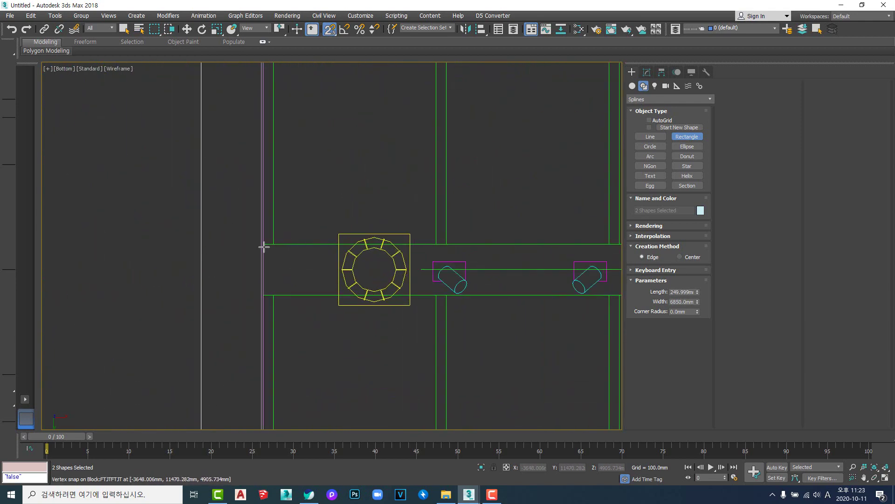
drag(257, 243, 504, 313)
scroll(403, 317, down, 10)
scroll(521, 320, up, 3)
scroll(521, 319, up, 5)
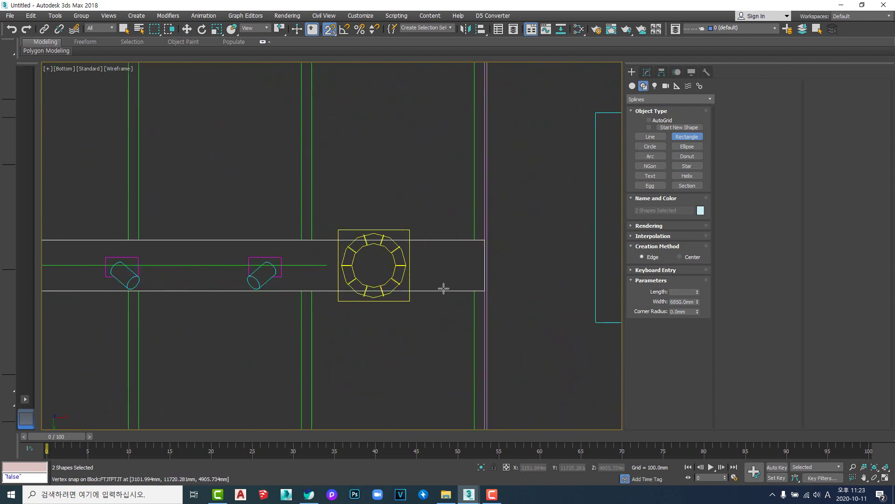
scroll(436, 246, down, 3)
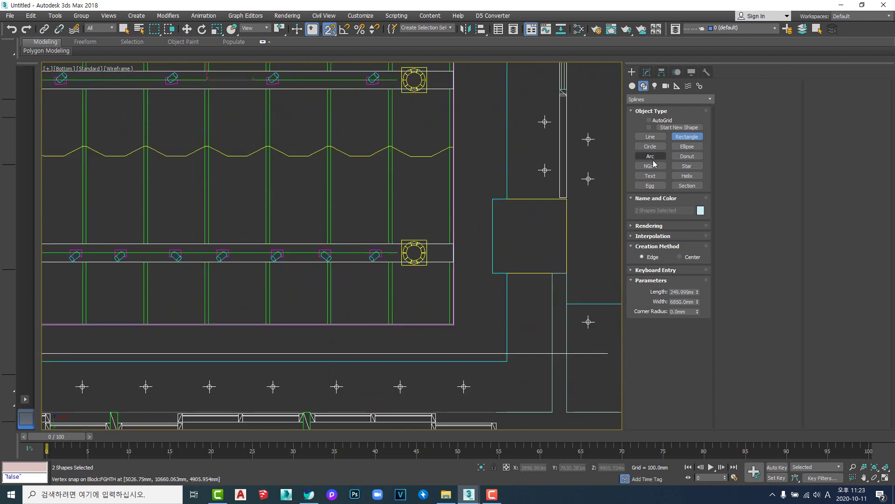
Step: Raise the joined cross beam outlines in the front view up into the ceiling box, snapped at Z 3650.05 mm
click(456, 168)
middle_drag(456, 168, 438, 284)
scroll(441, 218, down, 3)
key(w)
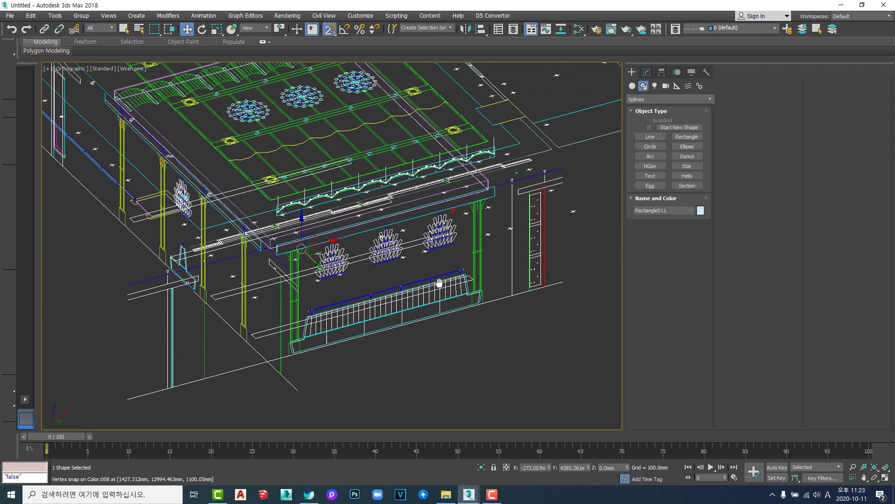
key(f)
key(z)
middle_drag(508, 243, 503, 321)
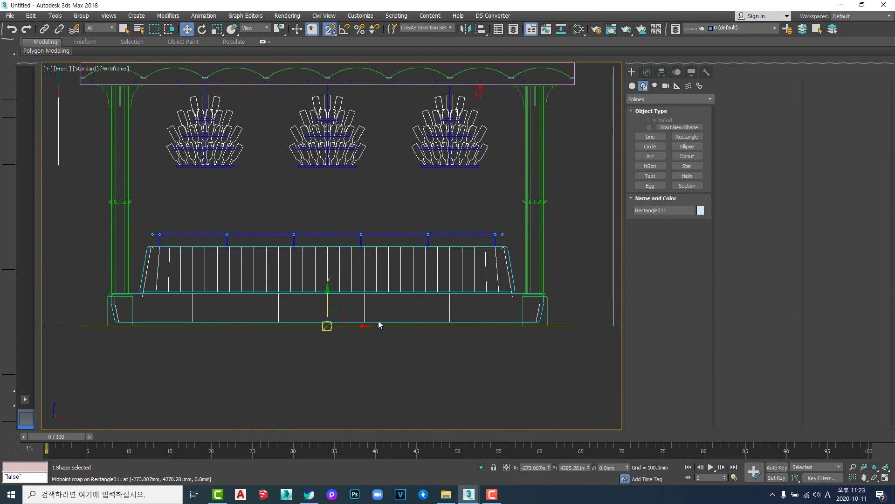
scroll(379, 320, down, 2)
drag(341, 295, 518, 140)
scroll(518, 139, up, 3)
middle_drag(543, 167, 577, 181)
scroll(577, 181, down, 2)
scroll(548, 176, down, 1)
middle_drag(451, 181, 538, 196)
scroll(349, 175, up, 3)
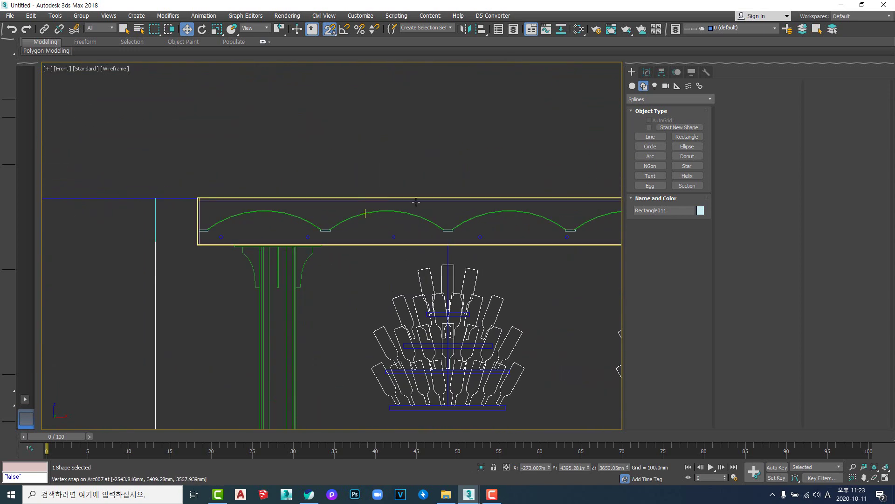
Step: Extrude the cross beam outlines into solid beams and add an Edit Poly modifier
click(647, 73)
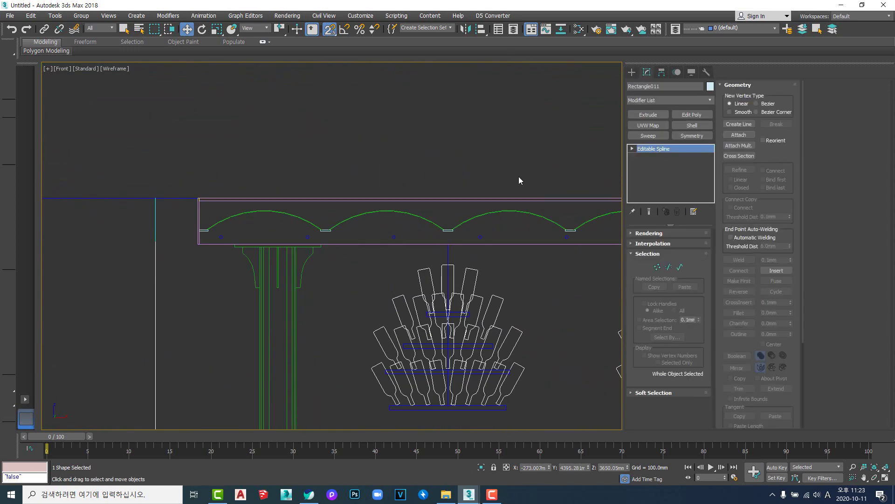
middle_drag(518, 178, 558, 191)
click(648, 113)
middle_drag(355, 213, 286, 207)
scroll(286, 207, down, 2)
click(691, 118)
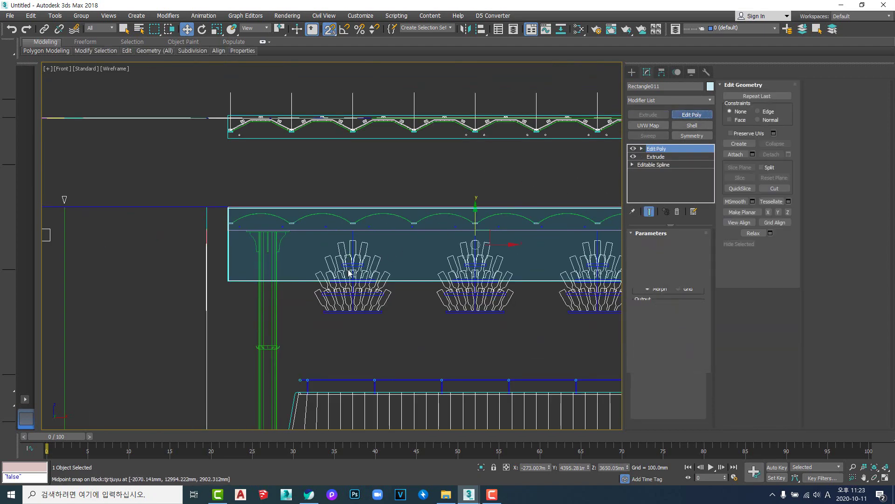
Step: Snap the lower vertices of all cross beams to the ceiling box's bottom edge at Z 3350.05 mm
middle_drag(235, 256, 169, 262)
scroll(169, 261, down, 3)
key(1)
drag(147, 266, 399, 200)
scroll(312, 258, up, 3)
scroll(396, 296, up, 2)
key(space)
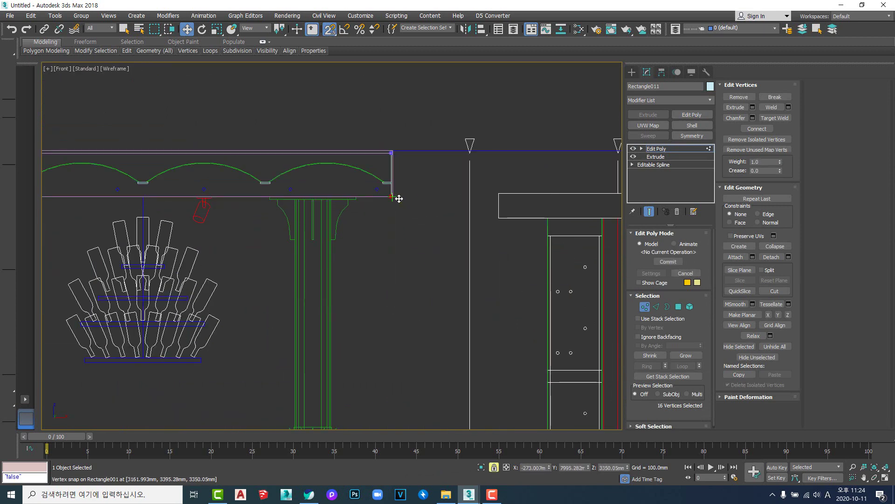
scroll(401, 189, up, 5)
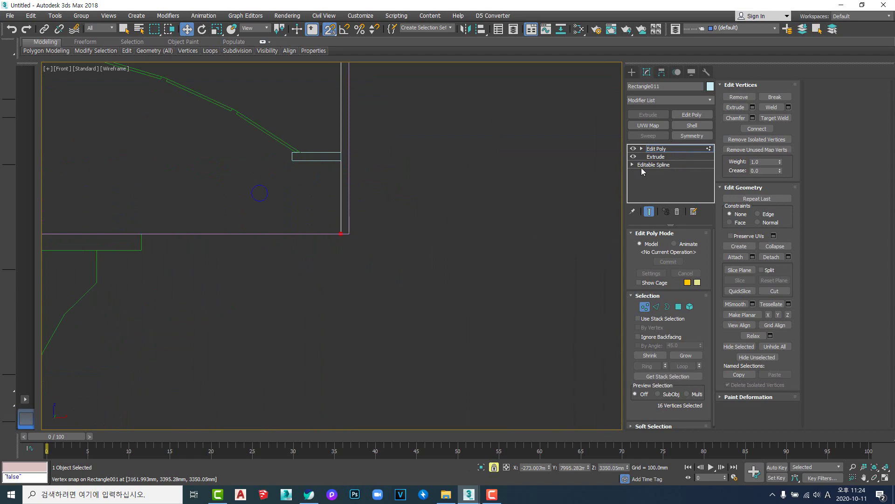
click(669, 152)
key(1)
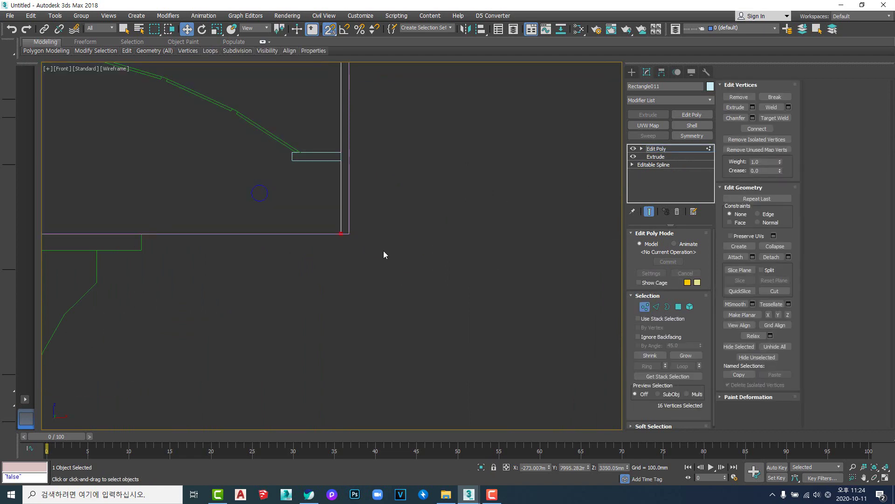
middle_drag(384, 251, 479, 263)
key(space)
click(670, 149)
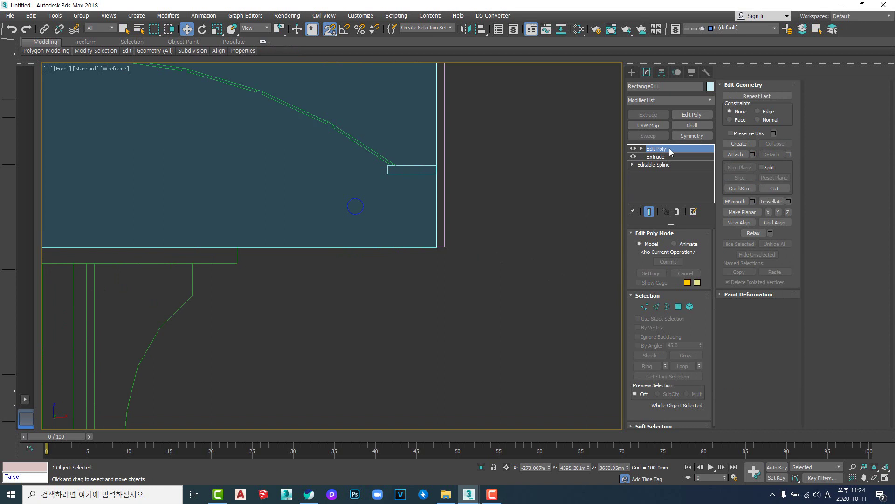
middle_drag(501, 214, 522, 213)
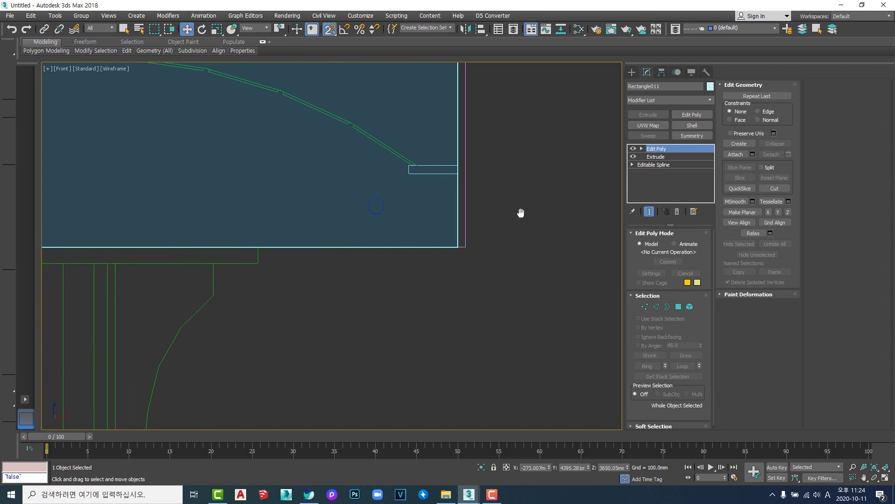
Step: Select the end row of arched panels and trim strips in the bottom view and display the model shaded with edges
key(b)
scroll(451, 258, down, 5)
middle_drag(440, 292, 534, 245)
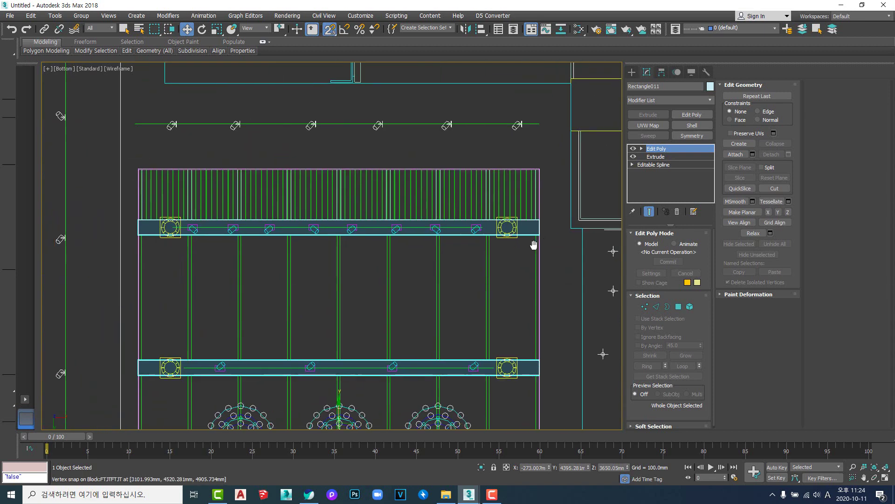
click(582, 288)
drag(96, 150, 580, 228)
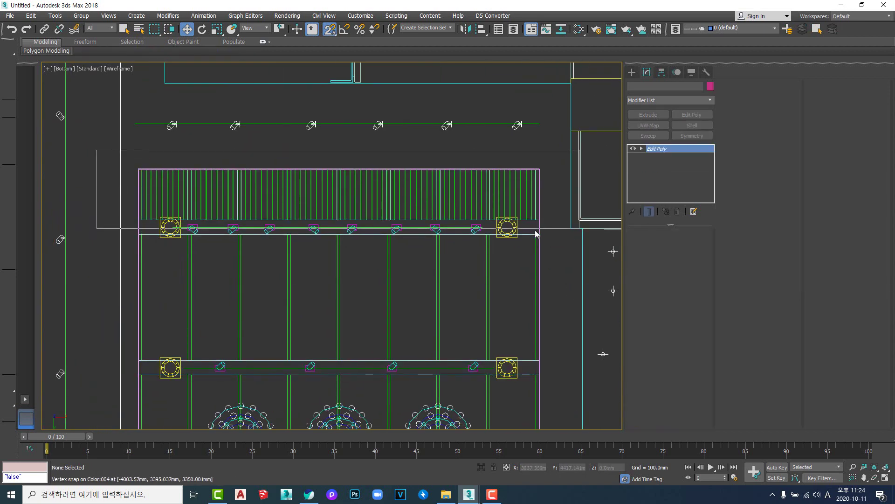
middle_drag(531, 225, 482, 206)
scroll(474, 221, down, 2)
key(F3)
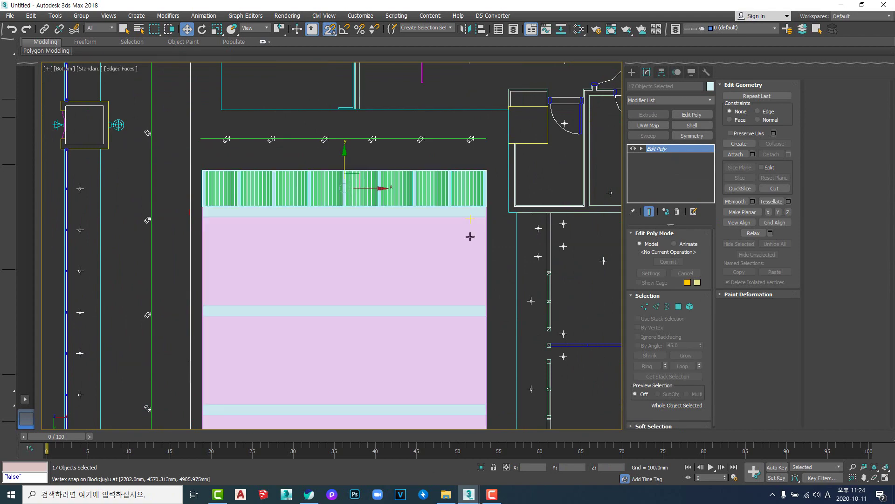
mouse_move(444, 239)
alt+middle_down()
mouse_move(428, 264)
mouse_move(405, 234)
alt+middle_up()
scroll(443, 270, up, 3)
scroll(444, 270, down, 5)
key(b)
scroll(407, 236, up, 5)
key(z)
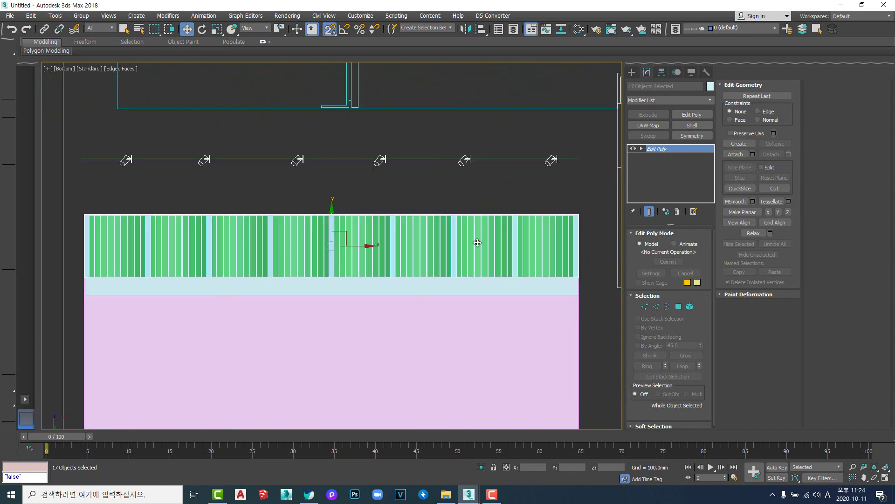
Step: Copy the selected row of panels and strips into the second bay, snapped against the far side of the first cross beam
middle_drag(526, 230, 439, 191)
scroll(496, 216, up, 3)
key(space)
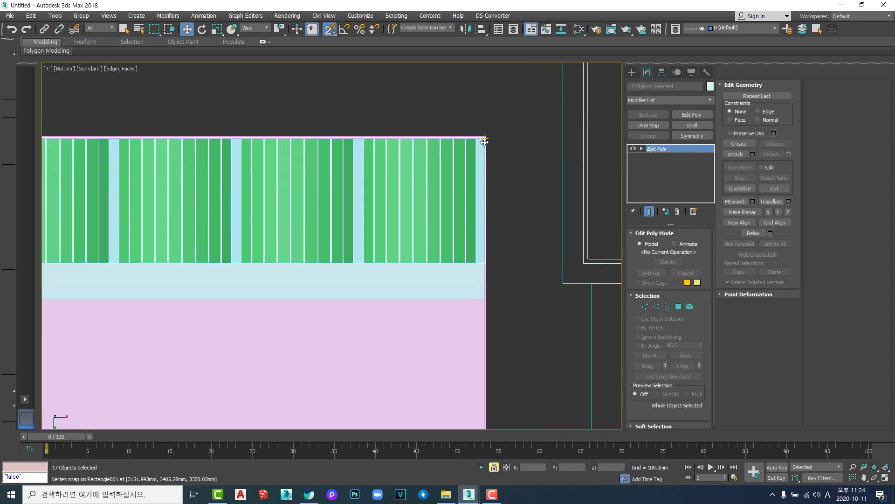
scroll(485, 142, up, 4)
scroll(484, 141, down, 2)
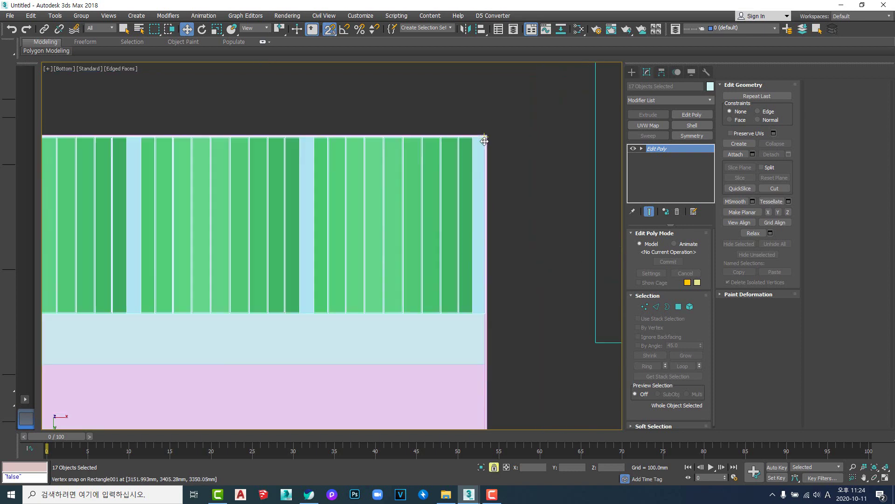
middle_drag(485, 141, 485, 110)
scroll(485, 221, up, 4)
scroll(470, 253, up, 3)
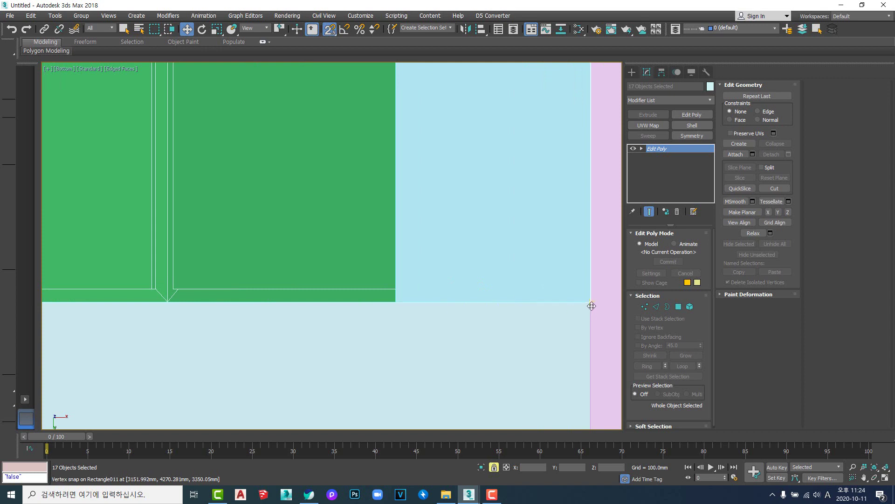
mouse_move(591, 305)
mouse_down()
mouse_move(586, 223)
mouse_move(590, 302)
mouse_up()
scroll(519, 248, down, 8)
middle_drag(519, 249, 502, 257)
shift+drag(518, 266, 506, 293)
click(449, 286)
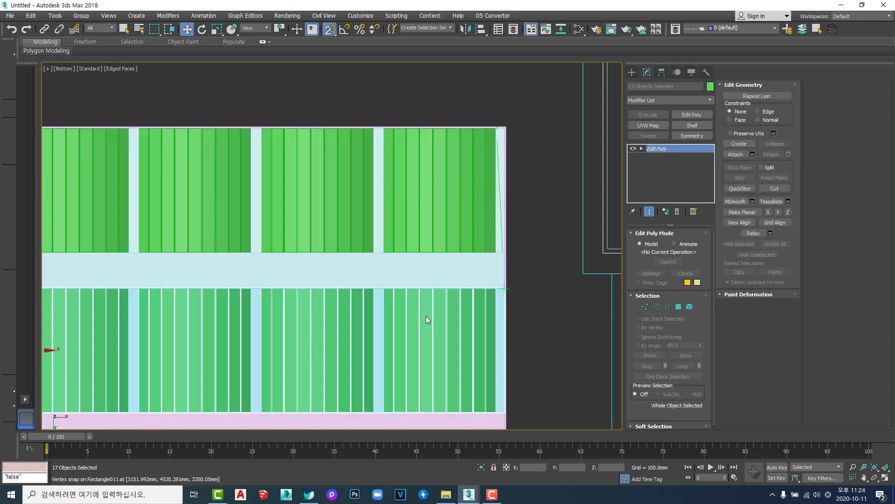
Step: Stretch the far-end vertices of the copied panels and strips to the near edge of the second cross beam
scroll(522, 146, down, 5)
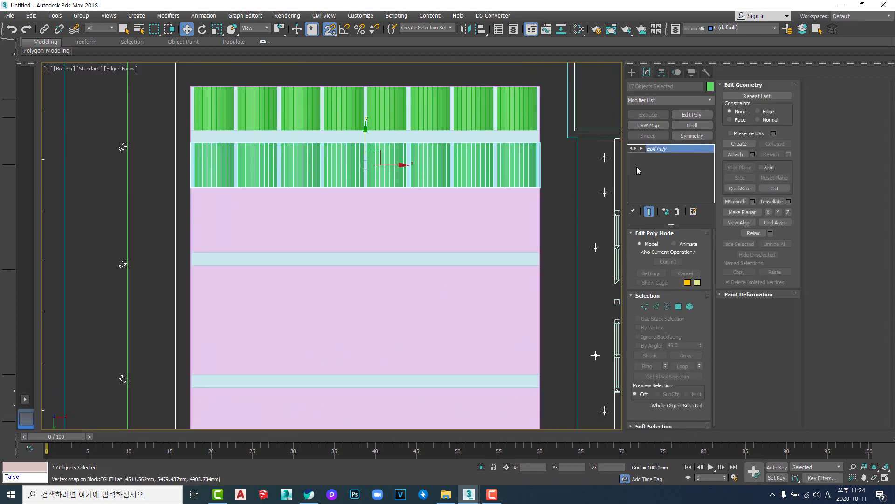
key(1)
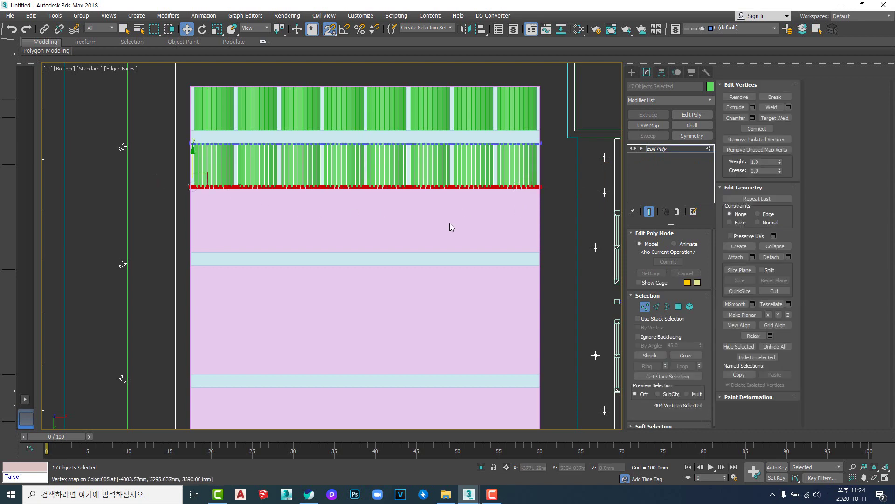
scroll(535, 194, up, 4)
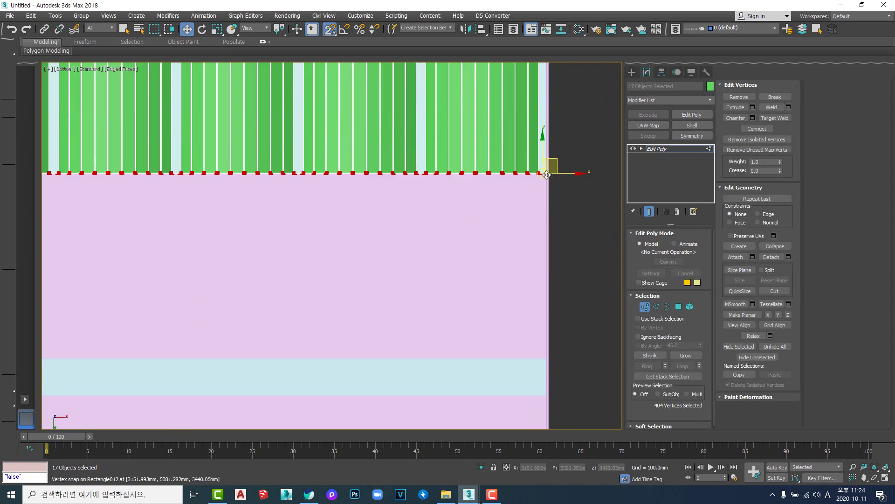
drag(545, 155, 548, 358)
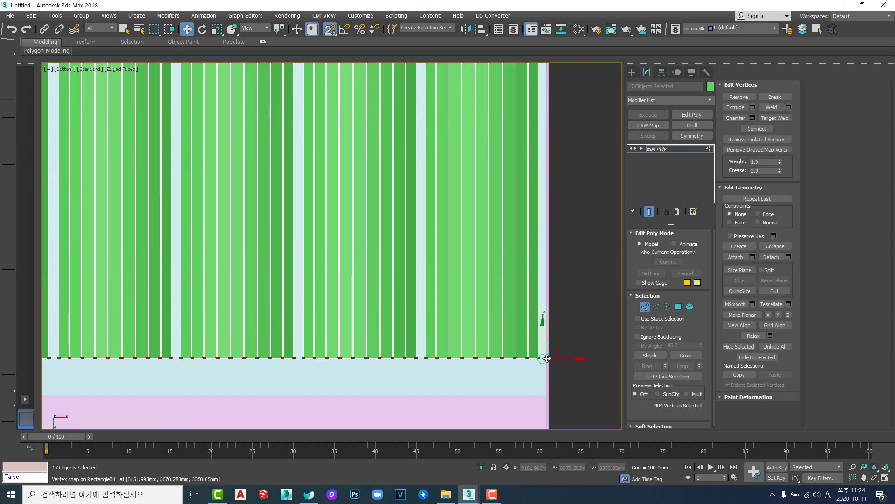
scroll(549, 345, down, 4)
key(1)
middle_drag(560, 295, 522, 234)
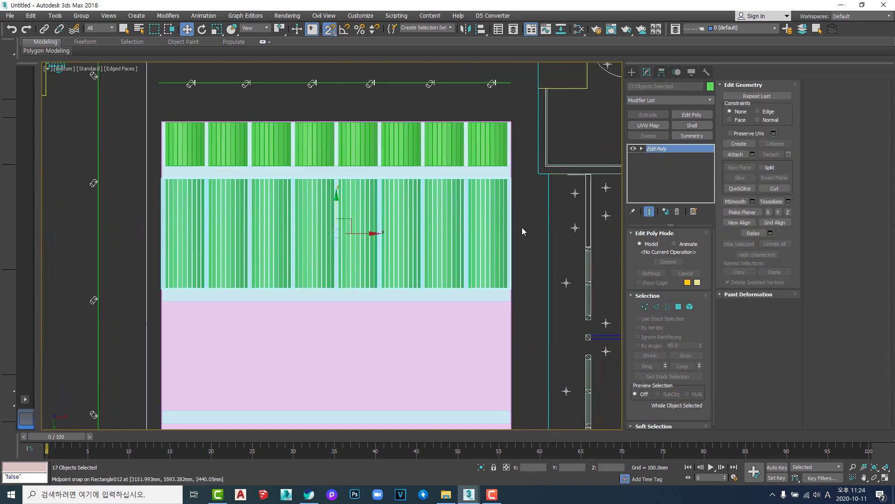
Step: Copy the lengthened row of panels and strips into the bay between the second and third cross beams
scroll(525, 208, up, 2)
key(space)
scroll(507, 166, down, 2)
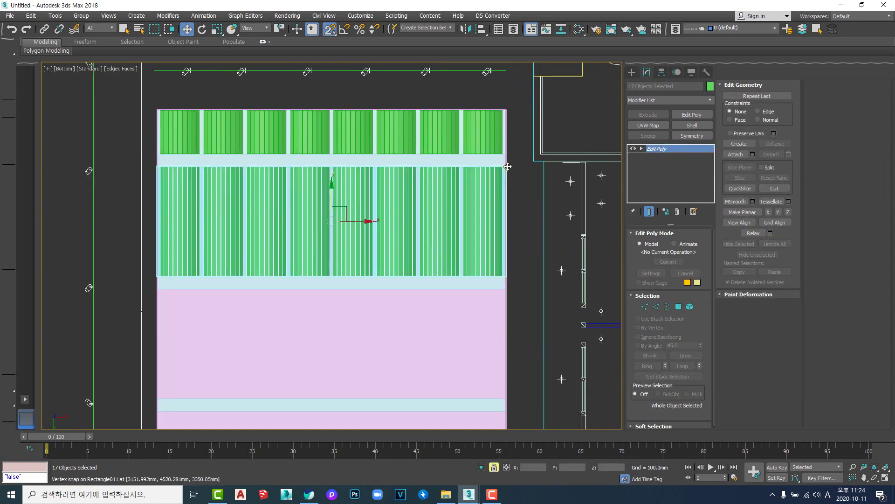
mouse_move(511, 271)
shift+mouse_down()
mouse_move(512, 301)
mouse_move(508, 292)
shift+mouse_up()
key(Return)
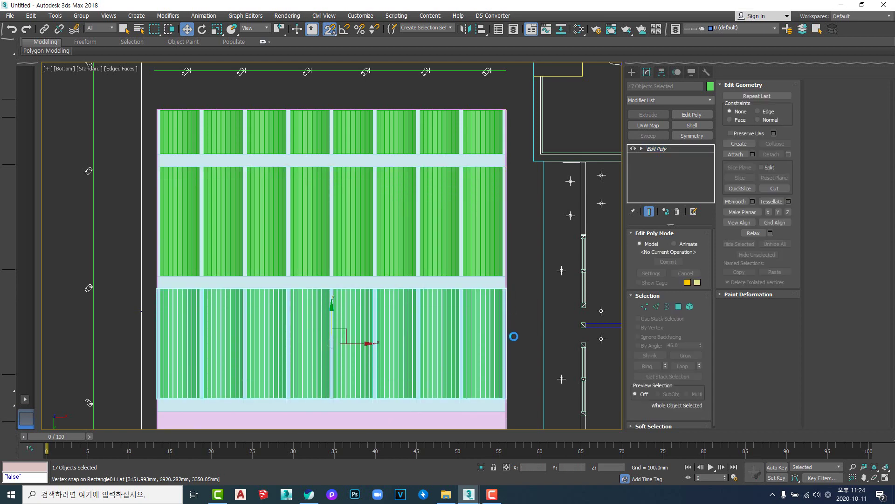
Step: Copy the long row of panels and strips again into the bay between the third and last cross beams
mouse_move(510, 297)
middle_down()
mouse_move(484, 184)
mouse_move(482, 128)
middle_up()
shift+drag(477, 122, 480, 246)
key(Return)
click(493, 257)
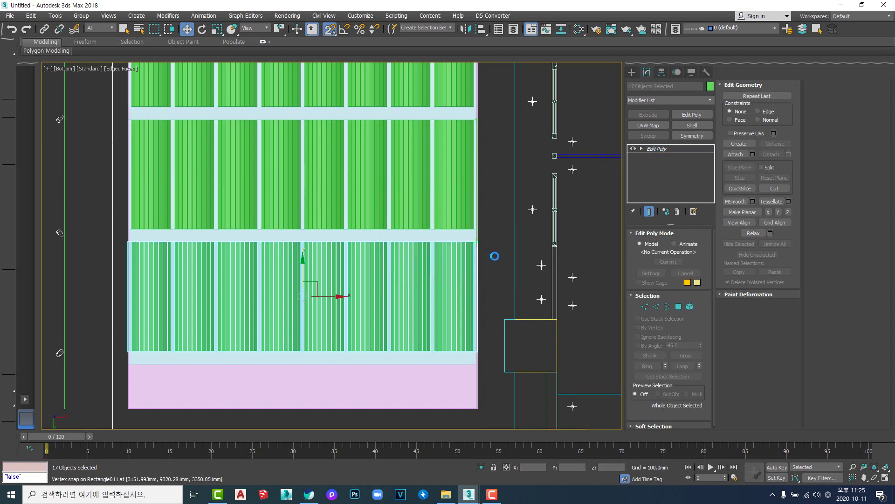
Step: Copy the short first row of panels and strips into the end bay, snapped to the far side of the last cross beam
middle_drag(416, 250, 453, 350)
middle_drag(333, 293, 336, 382)
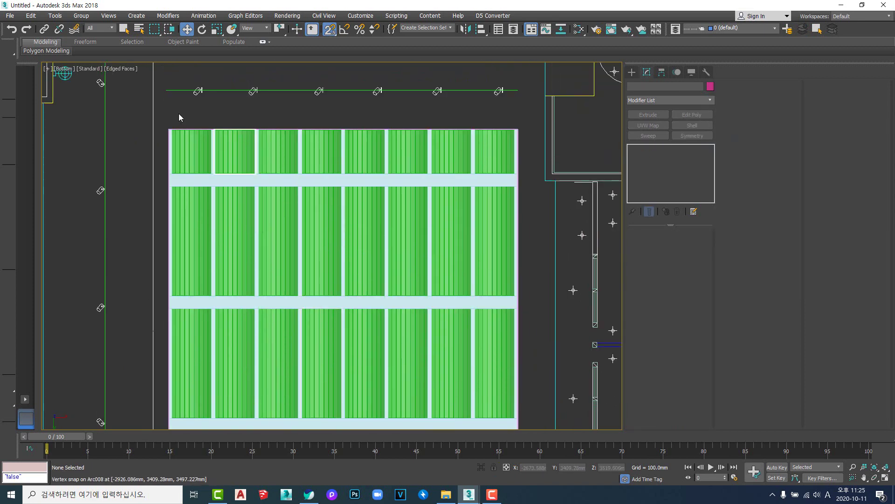
drag(129, 102, 532, 177)
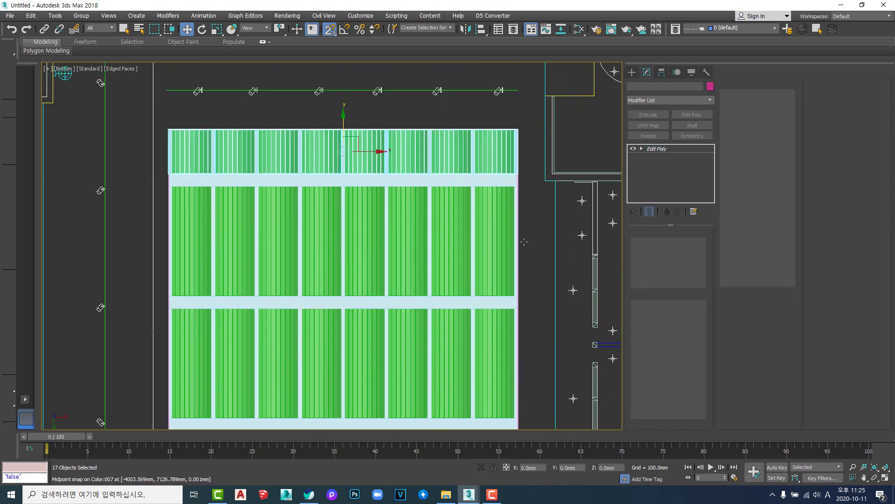
middle_drag(519, 233, 488, 153)
scroll(488, 153, down, 3)
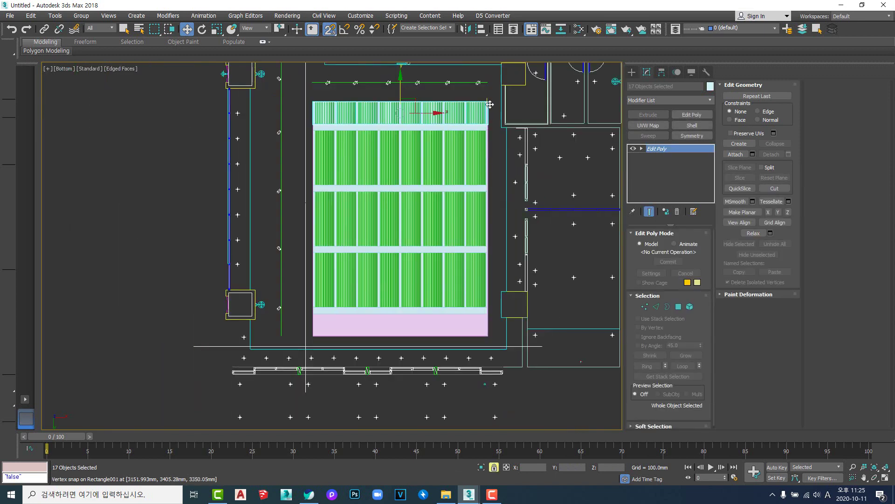
scroll(489, 104, up, 2)
shift+drag(490, 105, 490, 404)
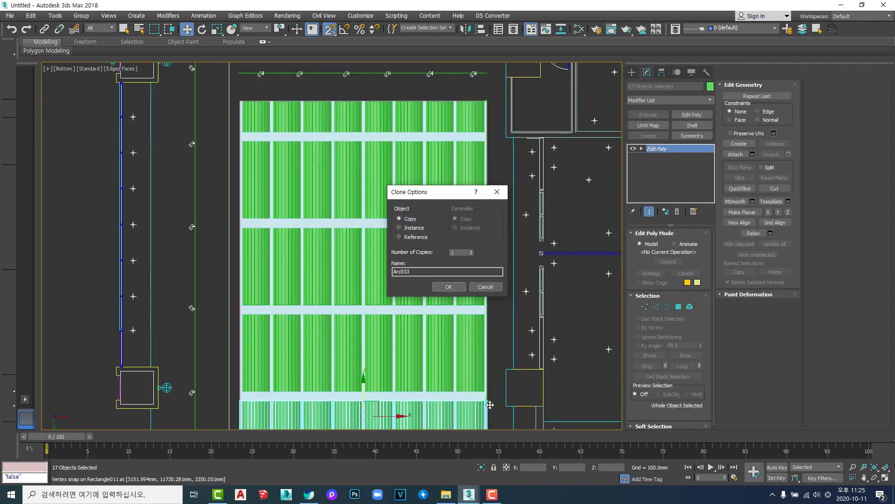
key(Return)
click(501, 332)
Step: Examine the beams and all rows of arched panels from below, picking one panel in the second row
key(q)
scroll(494, 360, down, 3)
mouse_move(495, 360)
middle_down()
mouse_move(439, 251)
mouse_move(400, 313)
middle_up()
scroll(366, 257, up, 7)
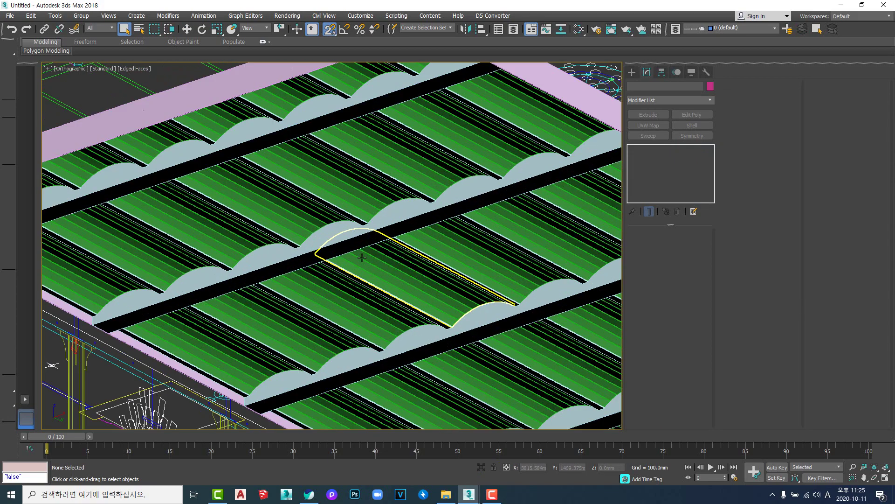
scroll(362, 257, down, 6)
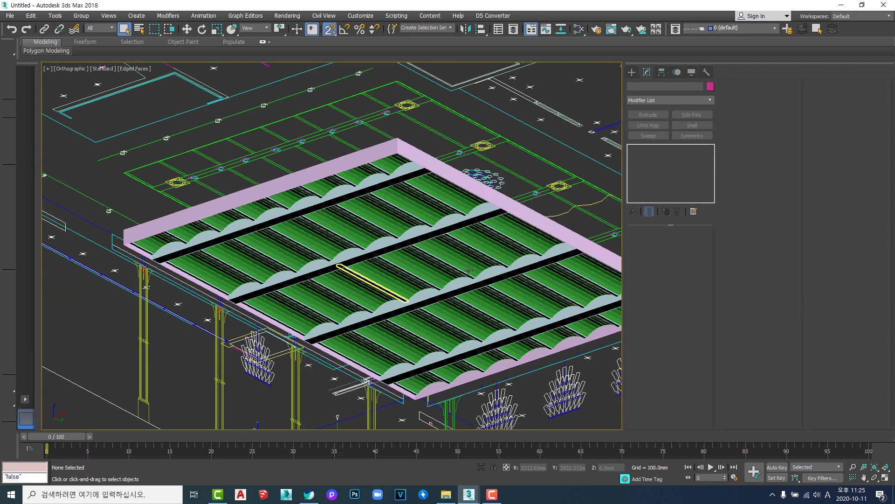
middle_drag(338, 230, 415, 240)
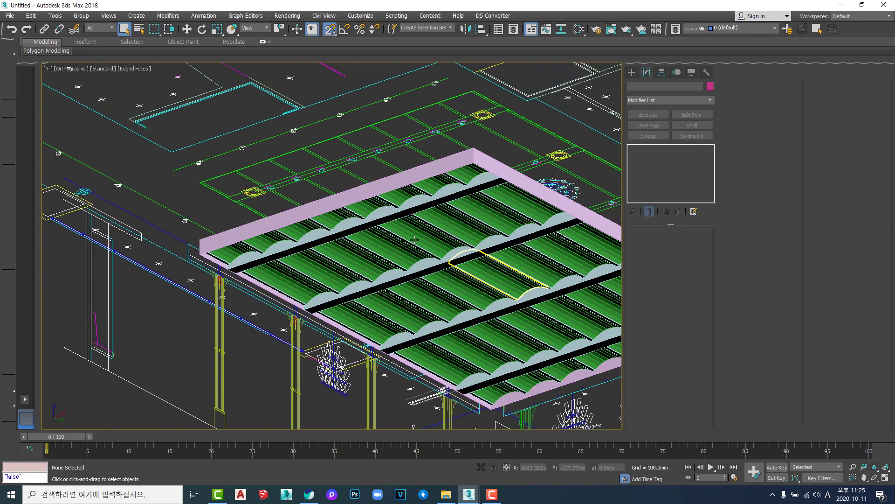
scroll(415, 239, up, 5)
click(414, 239)
scroll(415, 240, down, 3)
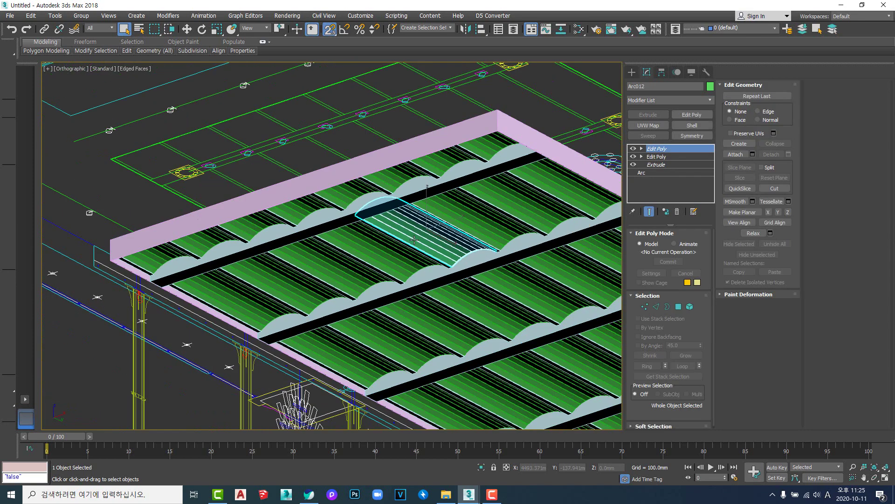
key(b)
scroll(429, 256, down, 3)
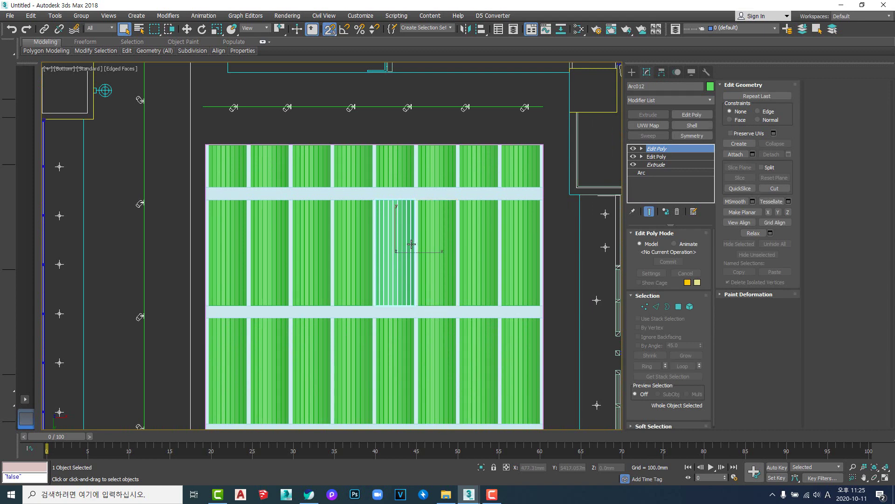
Step: Select all the green arched ceiling panels by their colour and isolate them
click(444, 142)
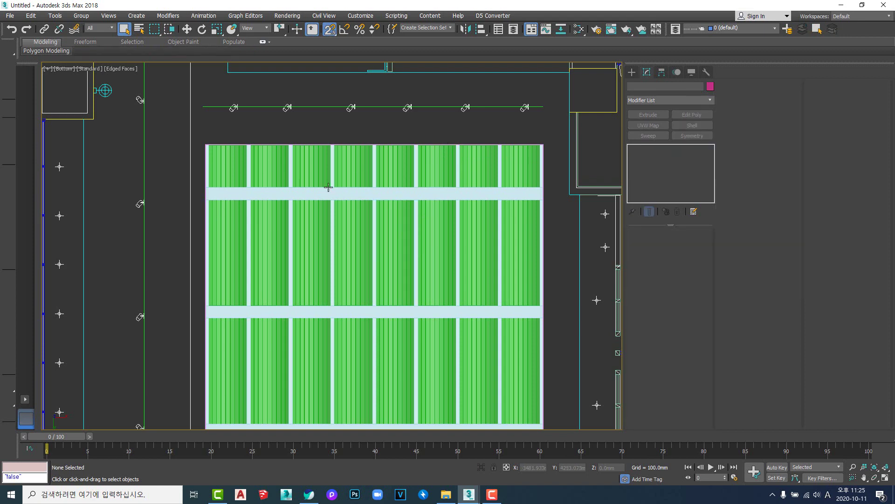
click(31, 15)
mouse_move(124, 225)
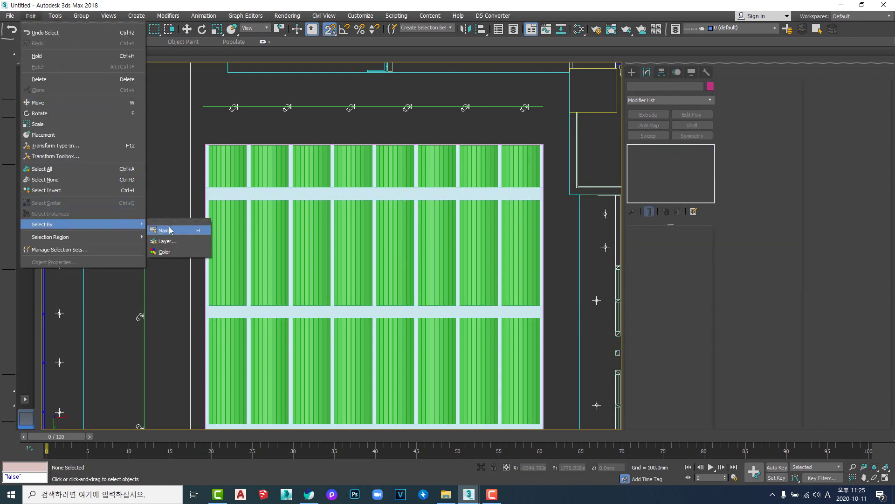
click(173, 252)
click(222, 257)
key(w)
scroll(320, 292, down, 3)
middle_drag(337, 290, 310, 236)
key(alt+q)
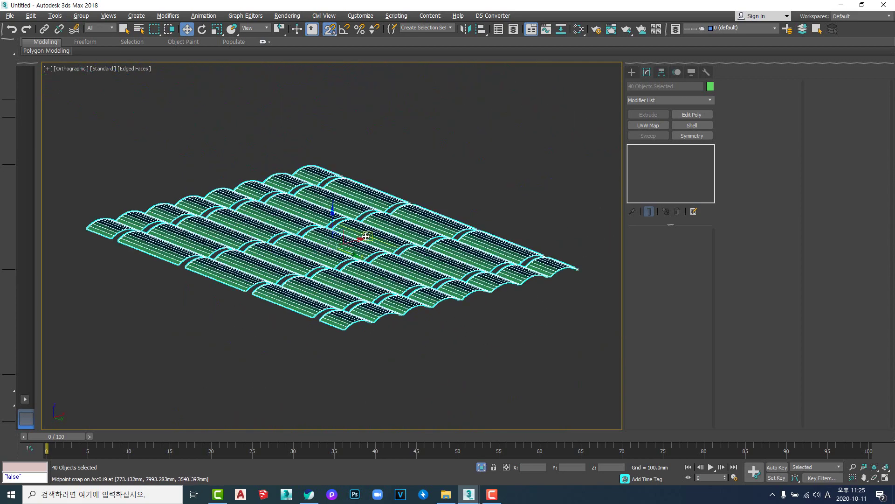
alt+middle_drag(383, 227, 369, 247)
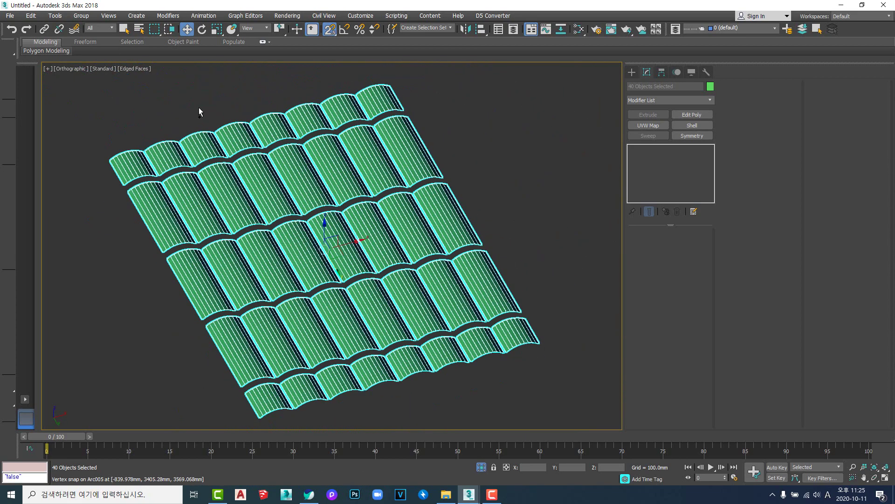
Step: Group the isolated arched panels and end the isolation to bring back the whole scene
key(ctrl+g)
click(452, 264)
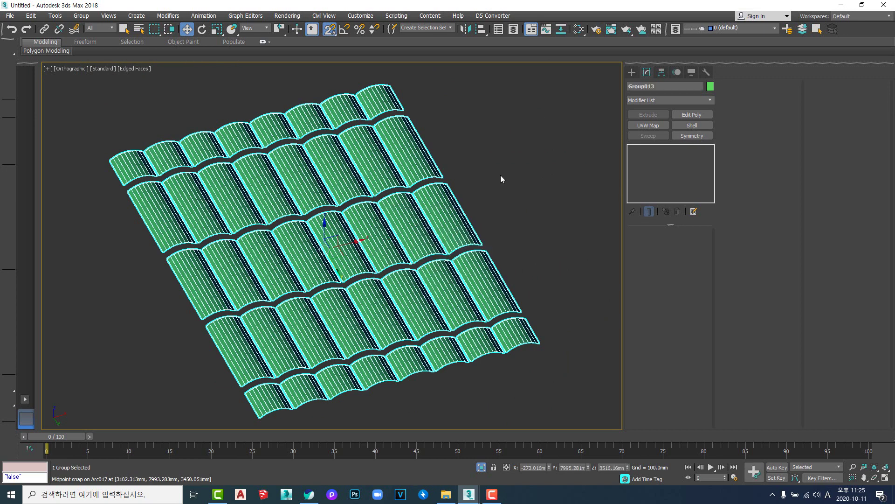
right_click(464, 163)
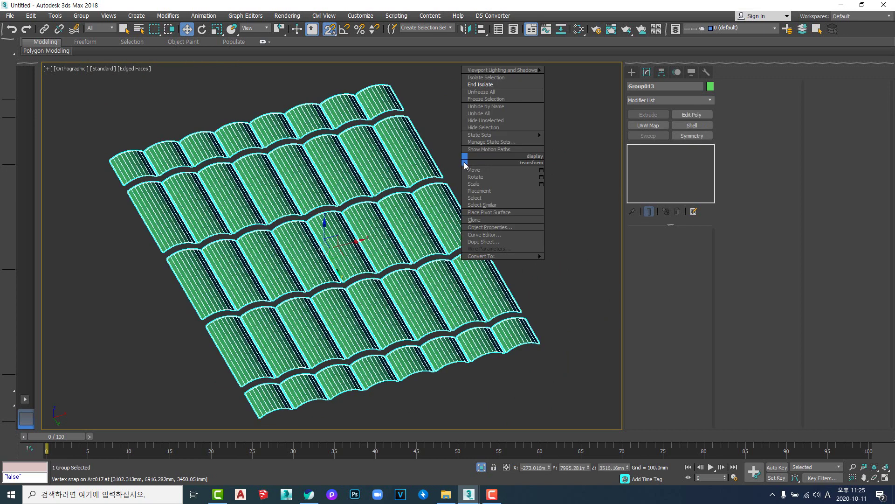
click(496, 85)
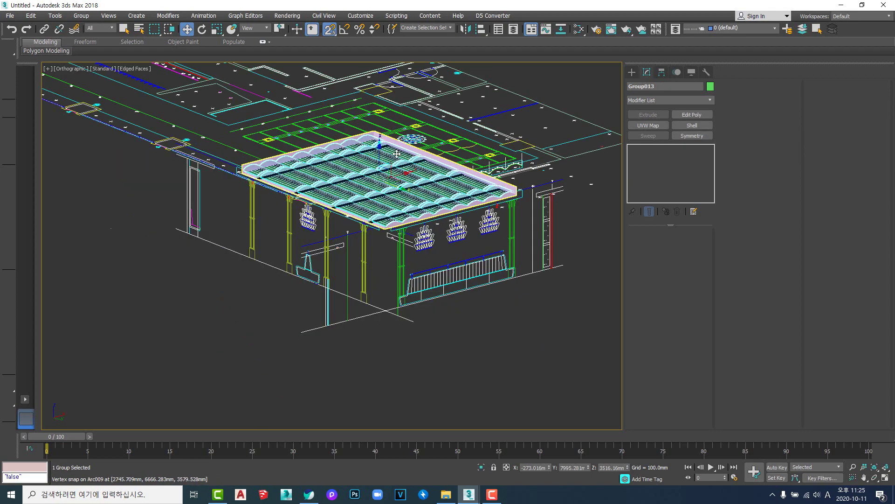
Step: Select the recessed ceiling box together with the cross beams and isolate them
alt+middle_drag(405, 152, 407, 145)
scroll(407, 144, up, 8)
click(408, 145)
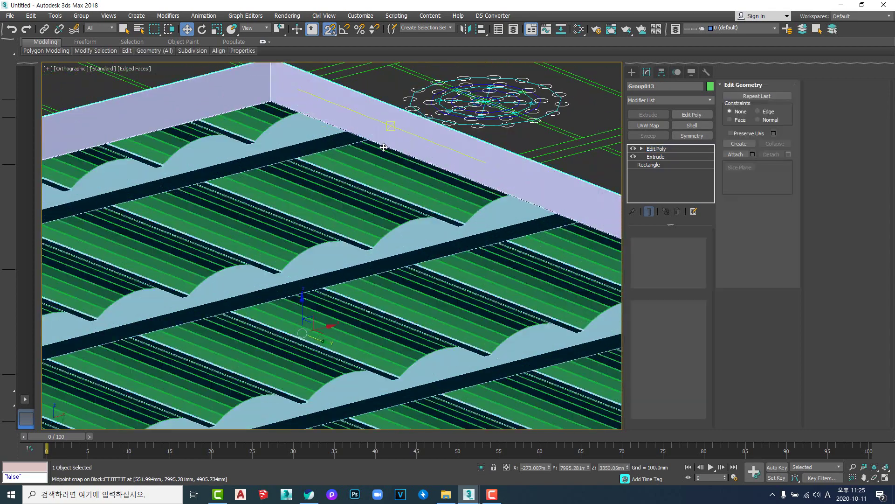
ctrl+click(334, 142)
scroll(334, 142, down, 5)
alt+middle_drag(390, 191, 444, 158)
scroll(441, 158, up, 5)
scroll(441, 158, down, 5)
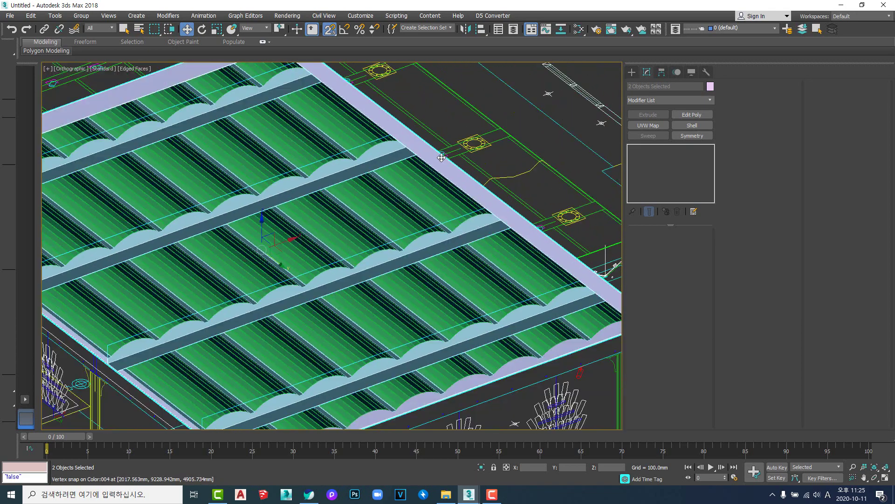
key(alt+q)
Step: Group the isolated ceiling box and cross beams, and exit isolation
click(370, 137)
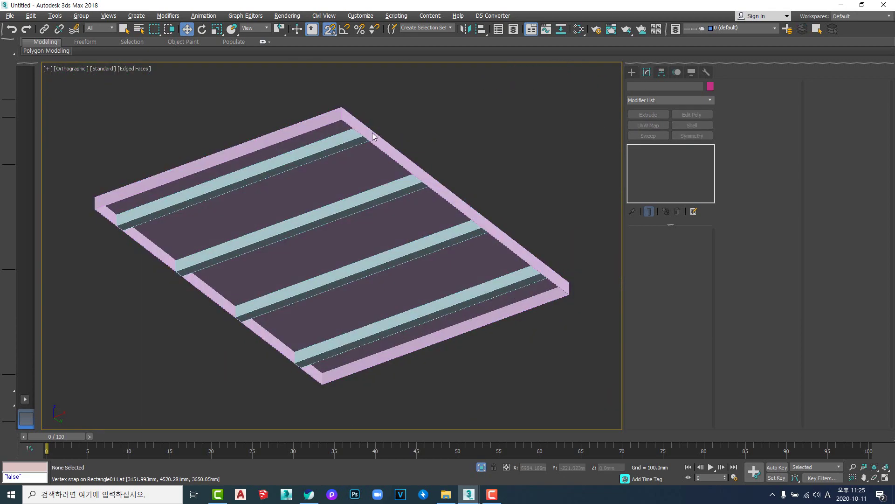
ctrl+click(380, 141)
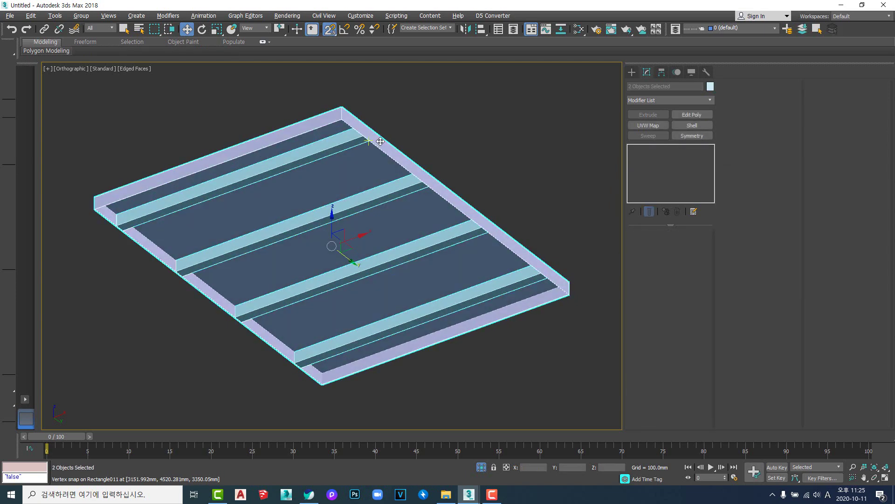
key(ctrl+g)
key(Return)
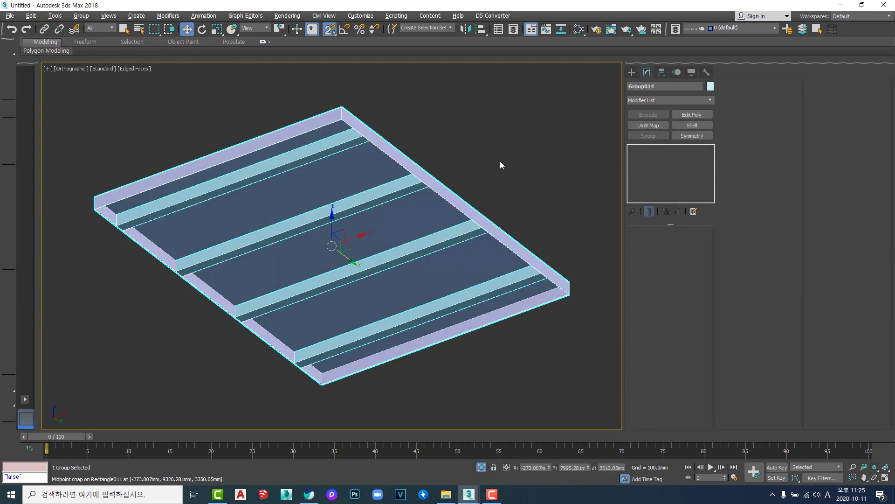
click(501, 152)
right_click(500, 151)
click(532, 86)
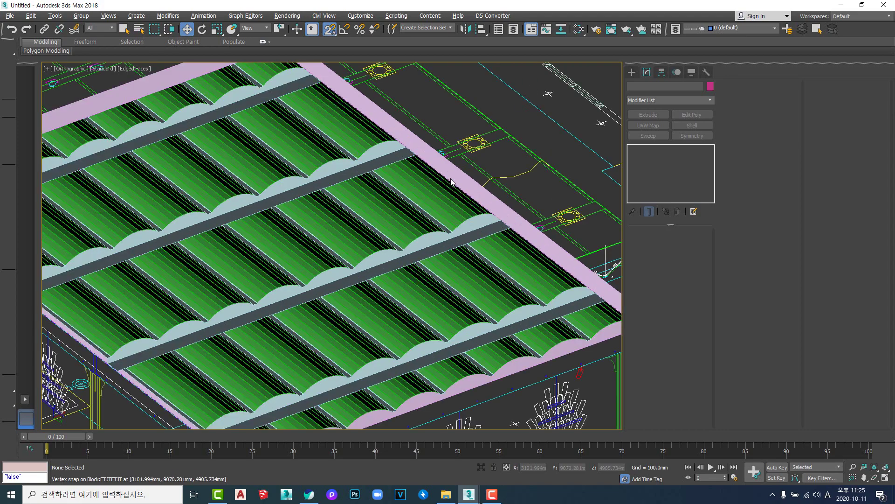
Step: Check the panel group and the box-and-beam group by selecting both in the assembled ceiling
click(386, 200)
ctrl+click(392, 159)
scroll(392, 158, down, 8)
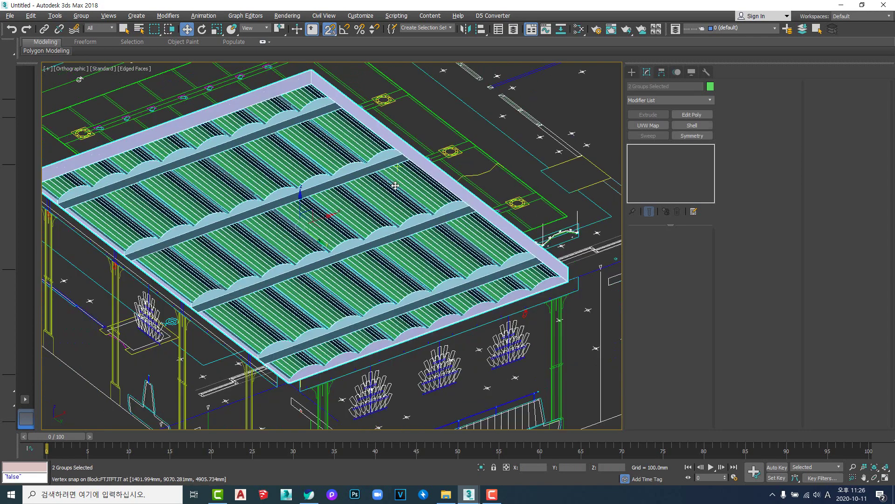
scroll(388, 201, up, 3)
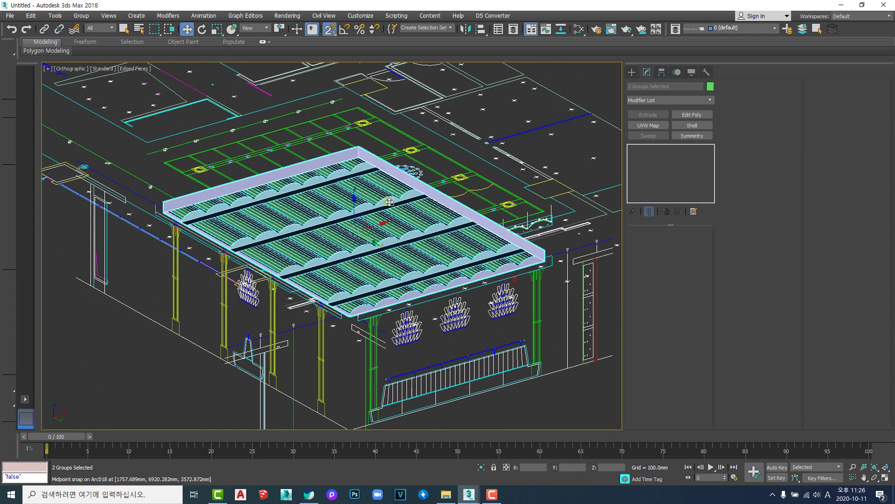
click(476, 296)
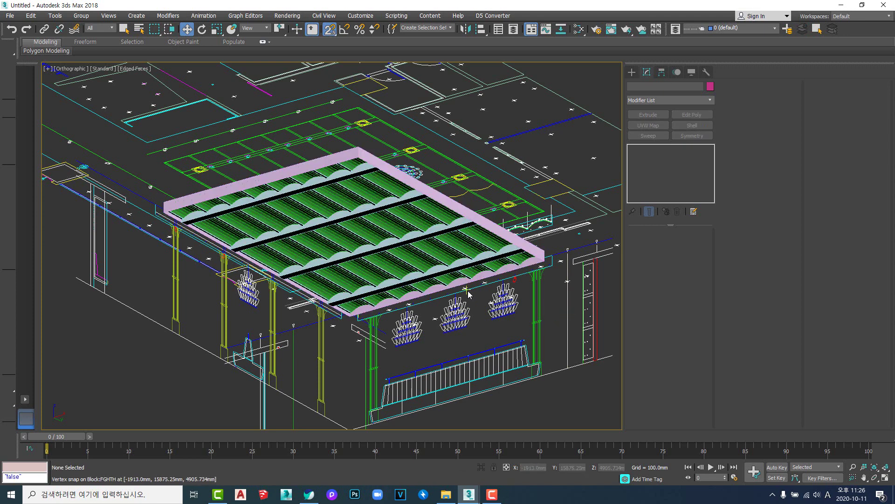
Step: Examine the row of columns beneath the ceiling box in the right-side elevation drawing
key(b)
key(z)
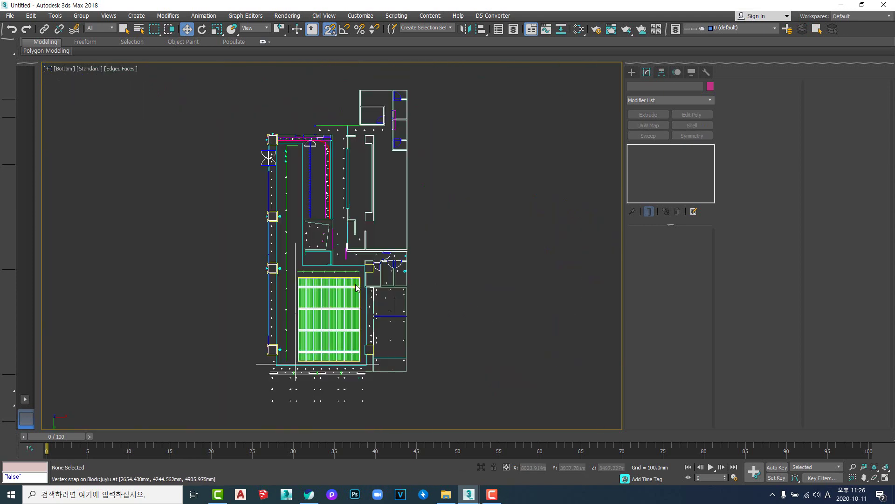
key(r)
key(z)
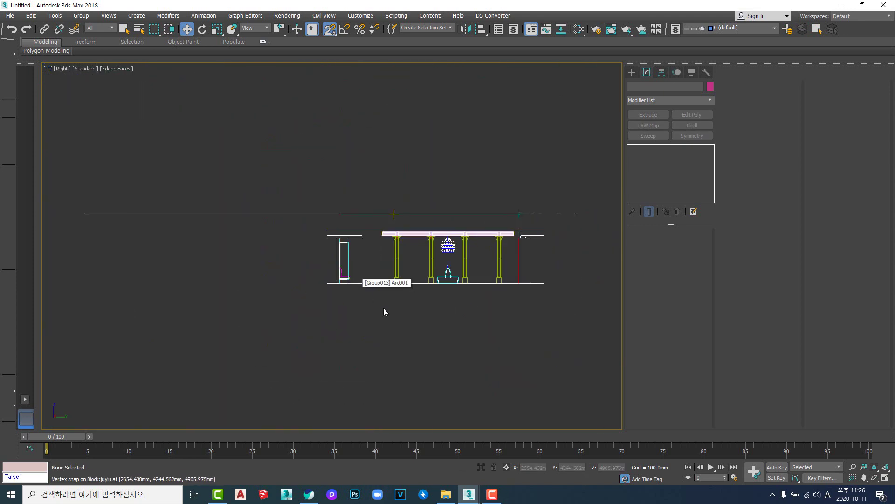
scroll(391, 255, up, 2)
scroll(397, 259, up, 6)
middle_drag(425, 175, 418, 284)
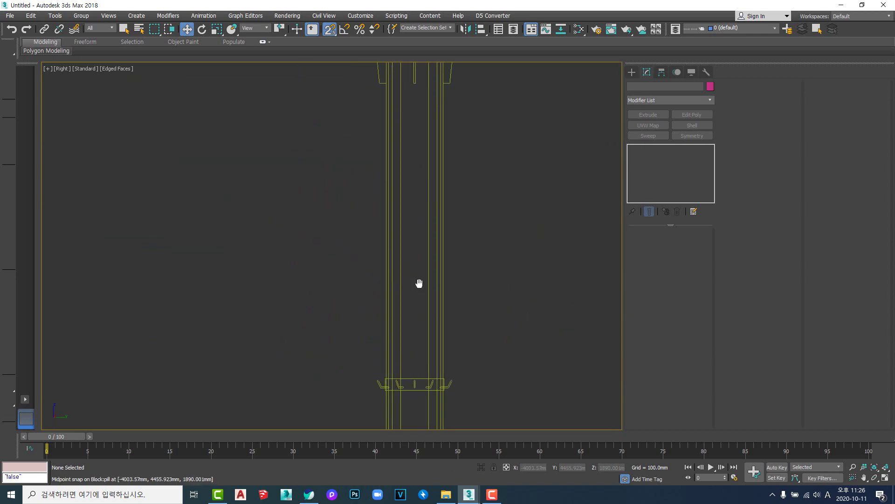
scroll(442, 156, down, 3)
middle_drag(481, 171, 339, 200)
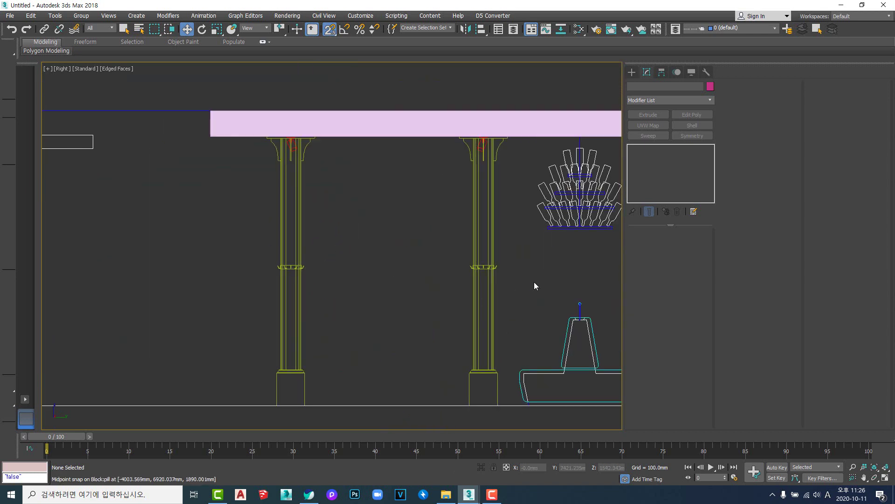
scroll(340, 284, down, 4)
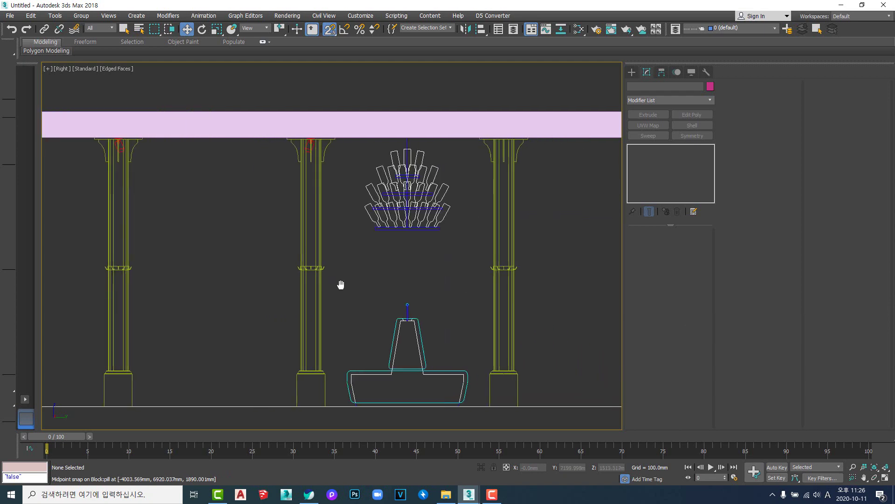
Step: Examine the bracketed capital and the stepped base moulding of the columns in the elevation
scroll(539, 236, up, 6)
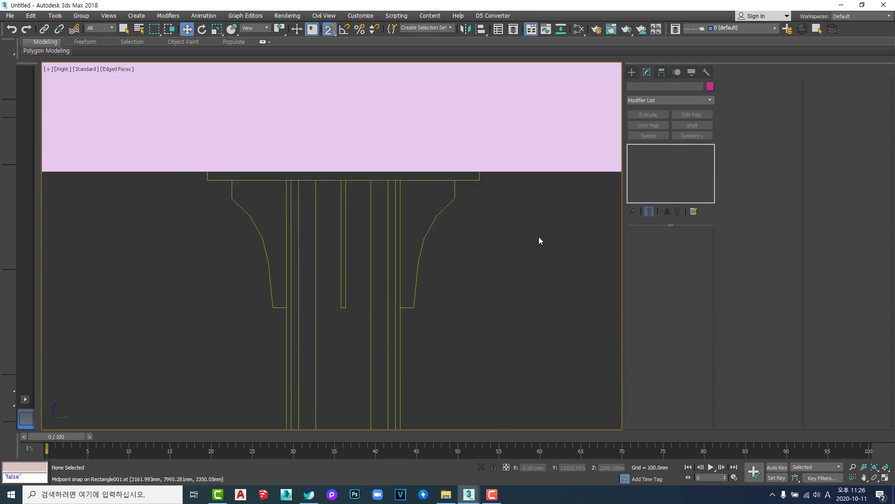
scroll(533, 261, down, 3)
middle_drag(533, 261, 496, 221)
scroll(500, 339, down, 3)
middle_drag(500, 346, 484, 261)
scroll(481, 289, up, 4)
scroll(478, 301, up, 5)
scroll(397, 329, down, 4)
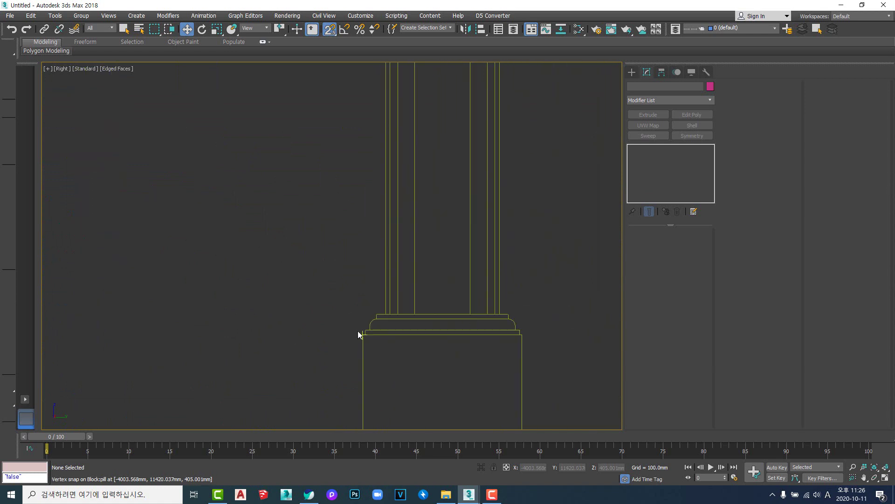
middle_drag(411, 272, 427, 315)
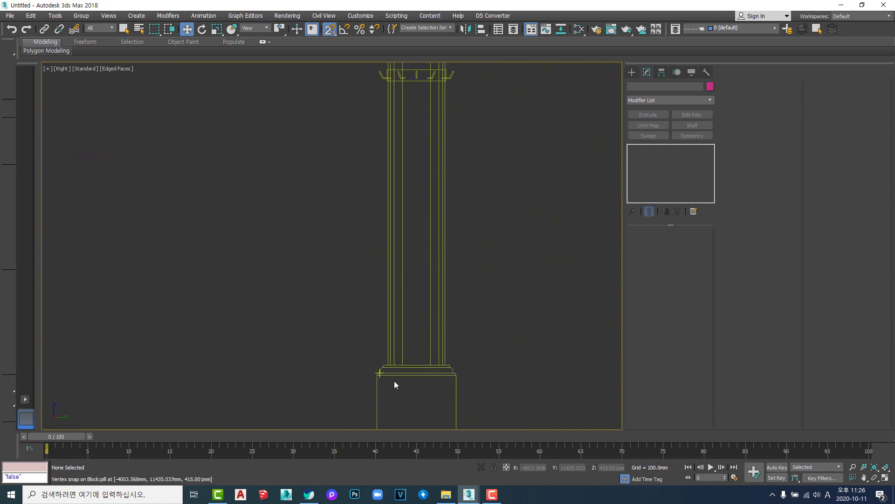
scroll(394, 380, up, 2)
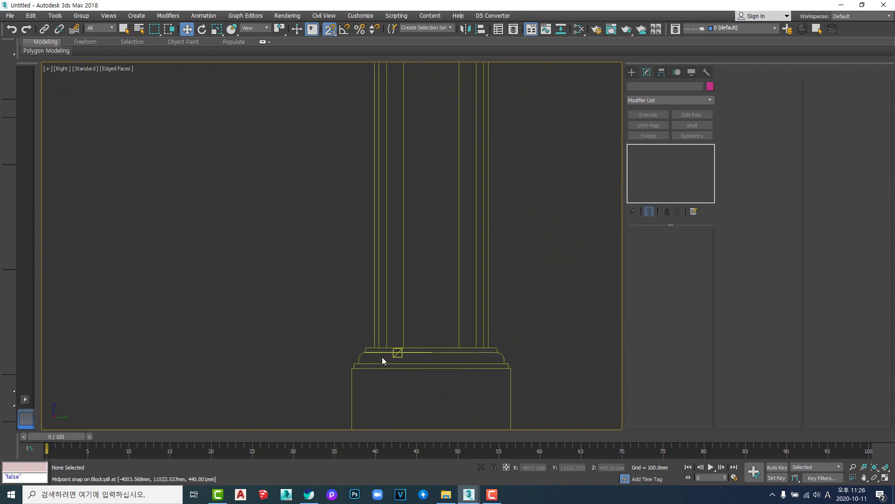
scroll(422, 326, down, 8)
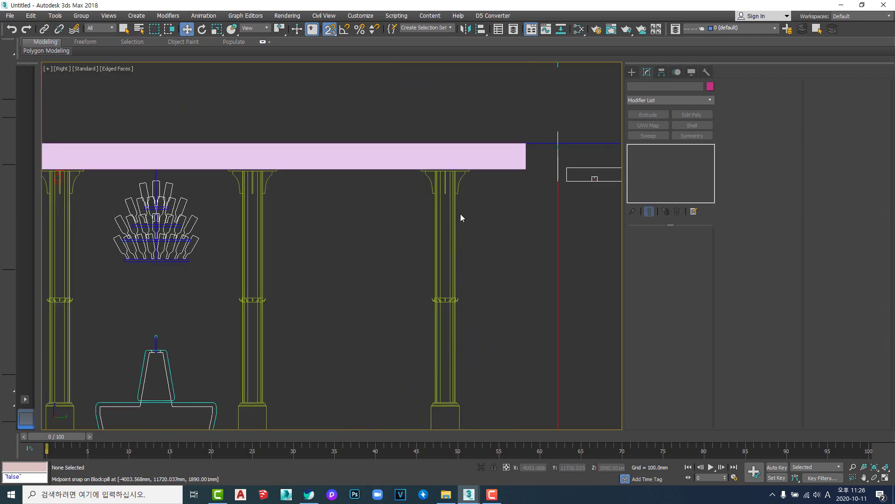
middle_drag(451, 312, 466, 192)
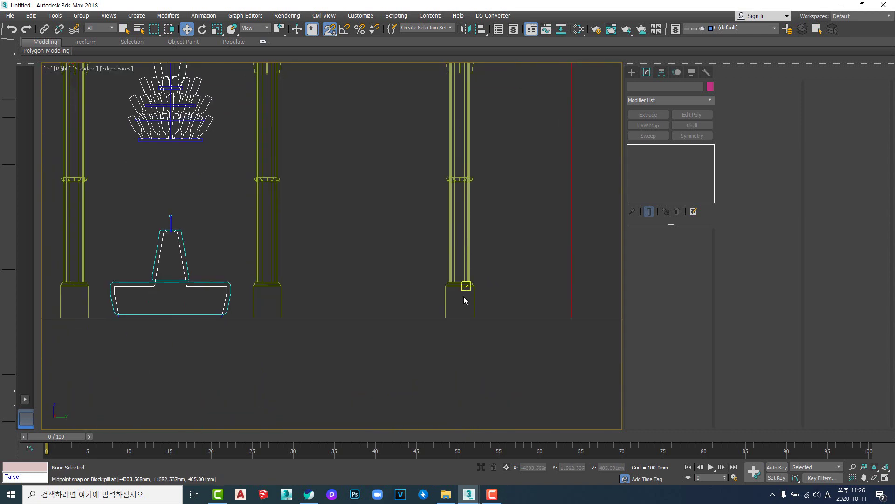
scroll(475, 289, up, 5)
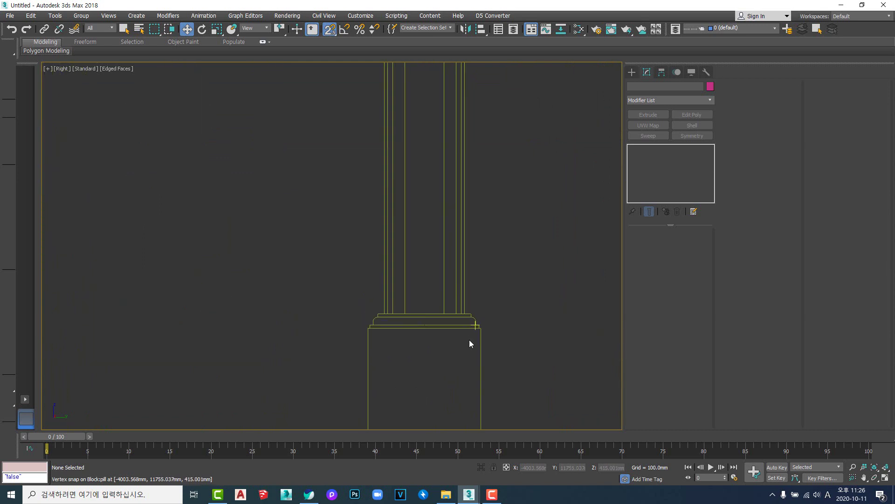
scroll(474, 326, up, 6)
scroll(501, 349, down, 8)
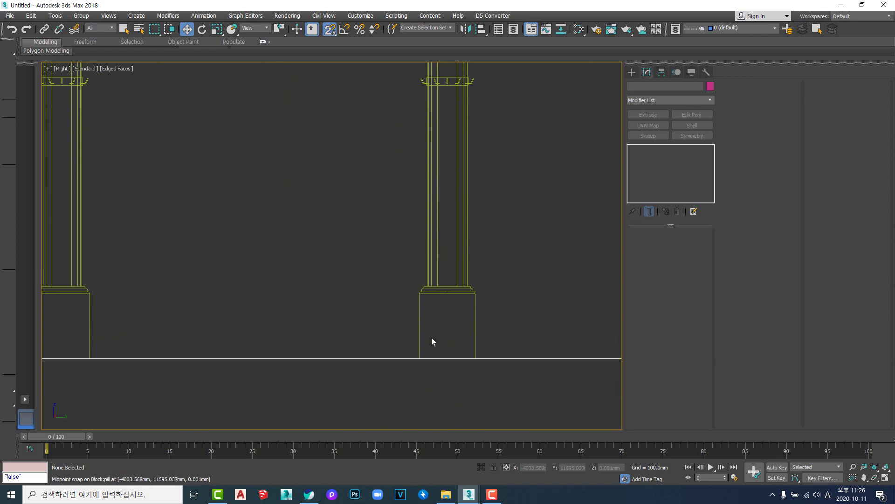
Step: Inspect the collar halfway up the last column and its capital where it meets the ceiling box
middle_drag(440, 225, 424, 357)
scroll(437, 289, down, 4)
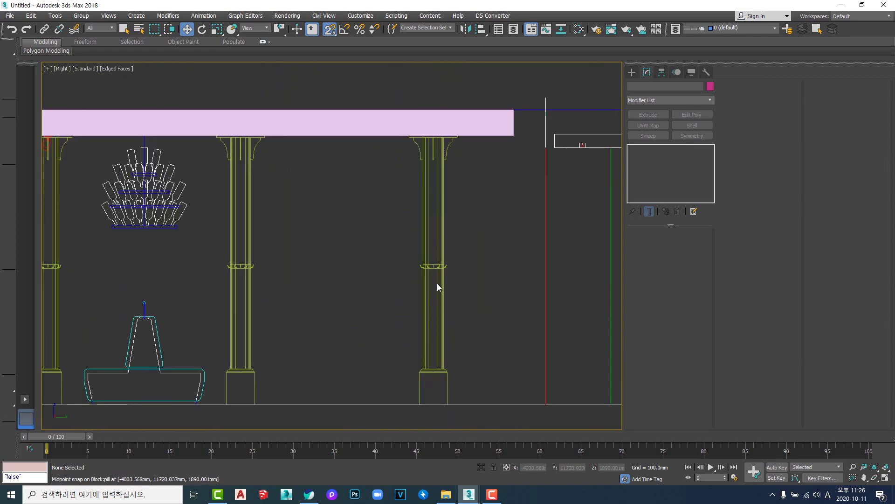
scroll(437, 280, up, 7)
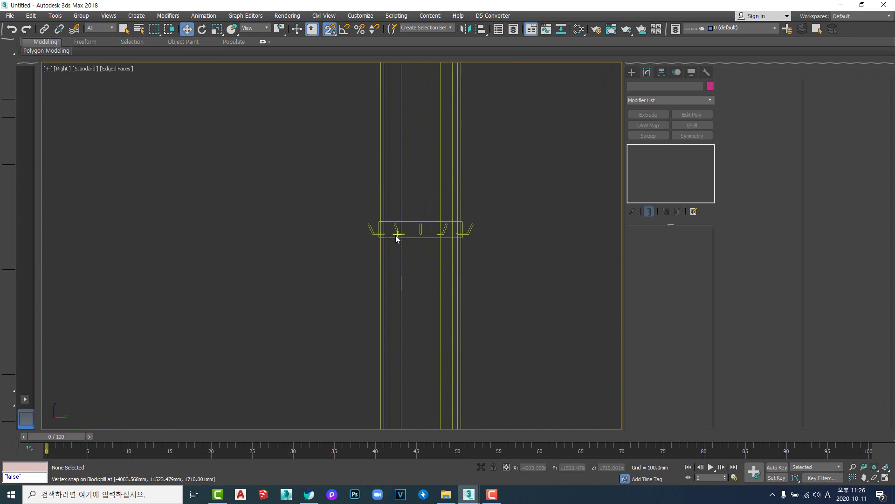
scroll(410, 254, down, 3)
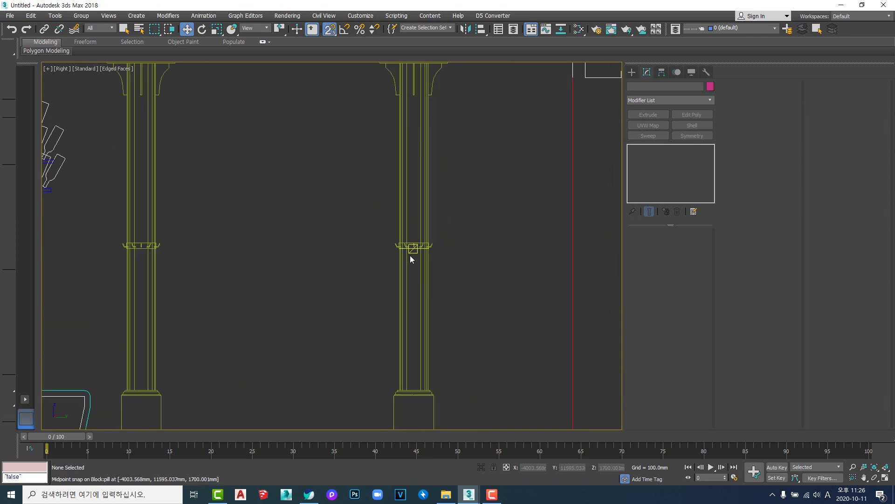
middle_drag(411, 132, 419, 224)
scroll(435, 163, up, 4)
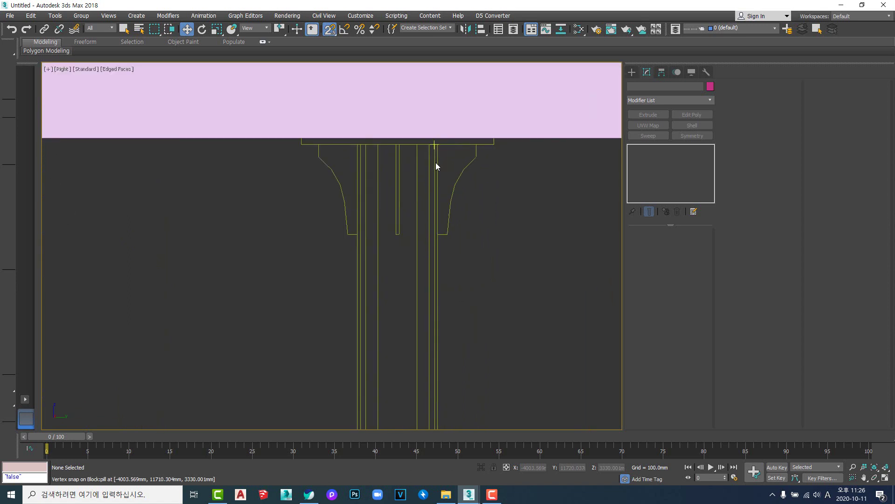
scroll(460, 202, down, 4)
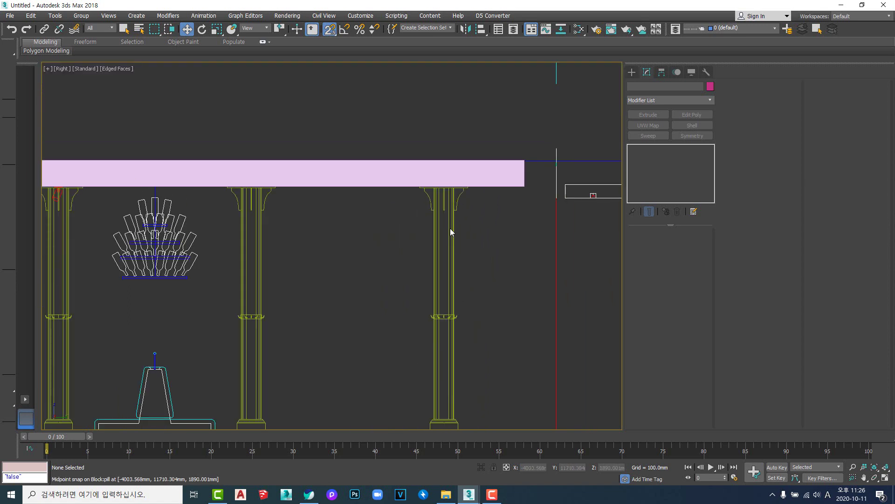
scroll(449, 194, up, 3)
scroll(449, 194, up, 2)
scroll(432, 195, down, 2)
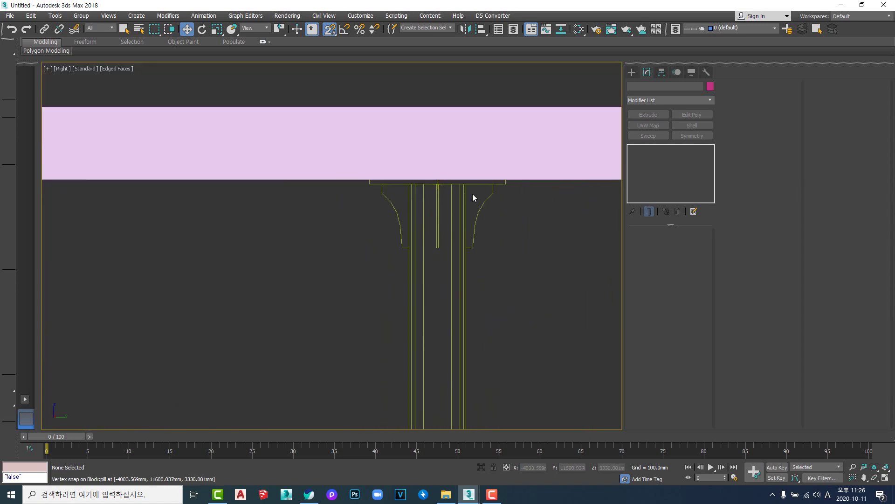
Step: Start a line profile of the last column at its centre beneath the top plate and run it out to the shaft's outer edge
right_click(509, 256)
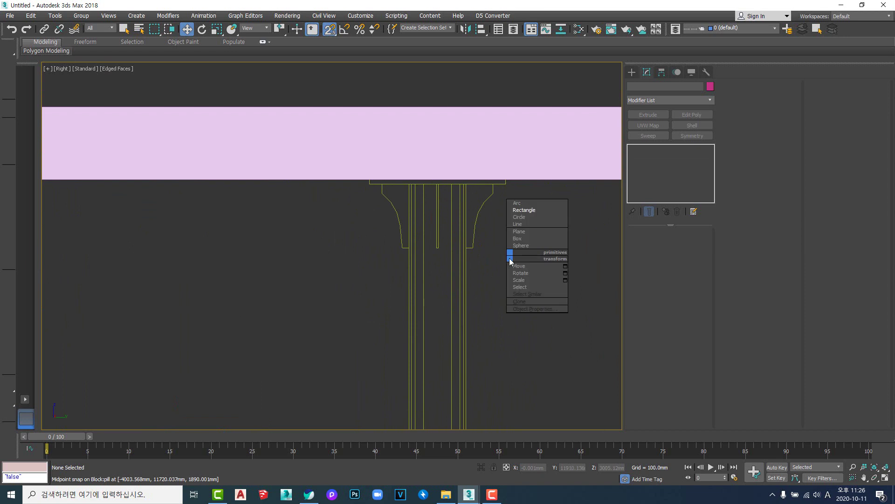
click(524, 226)
scroll(439, 189, up, 4)
scroll(440, 190, down, 4)
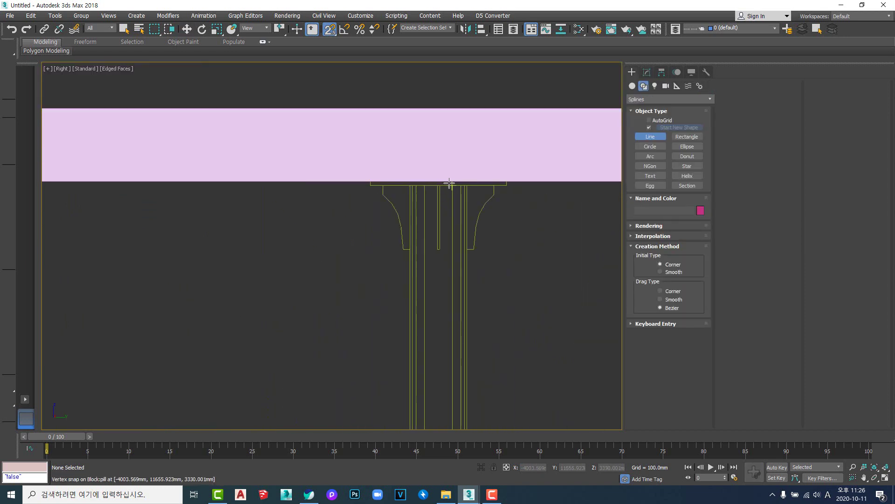
scroll(450, 183, up, 3)
scroll(453, 195, down, 3)
scroll(474, 251, down, 4)
middle_drag(479, 248, 492, 59)
scroll(474, 212, up, 7)
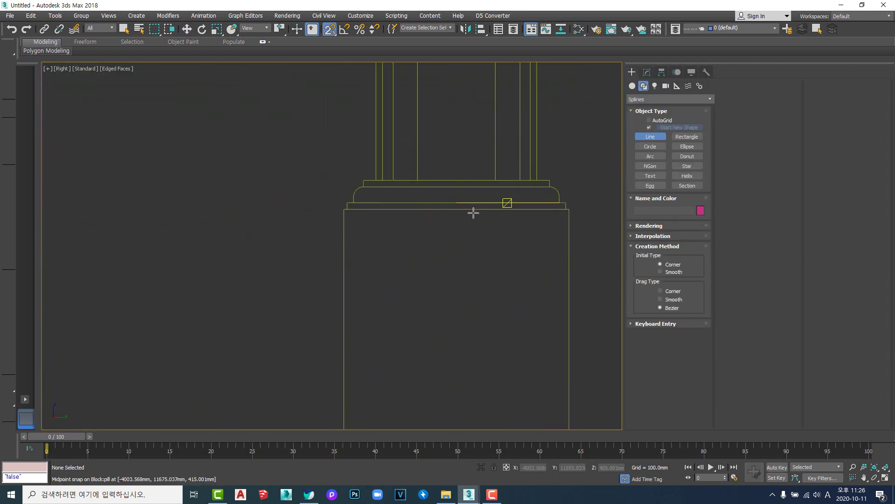
middle_drag(486, 244, 452, 321)
scroll(460, 307, down, 6)
scroll(463, 302, down, 5)
scroll(463, 136, up, 10)
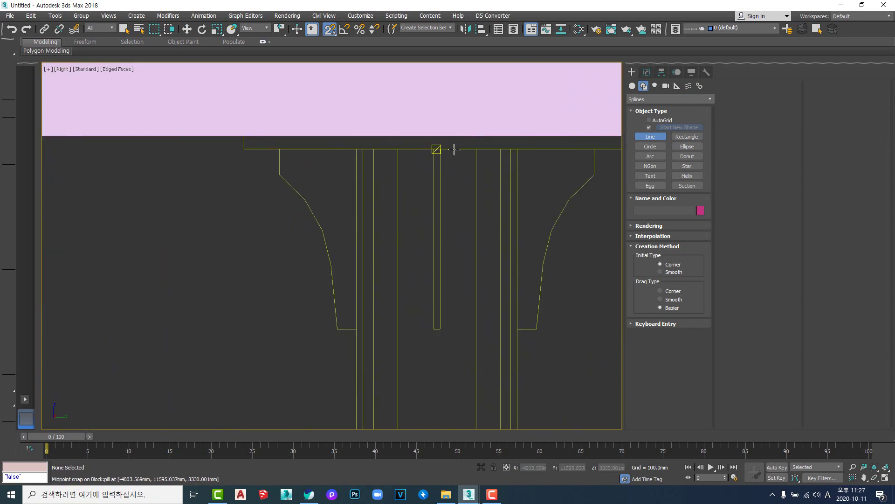
scroll(453, 148, up, 5)
click(404, 149)
scroll(370, 163, down, 3)
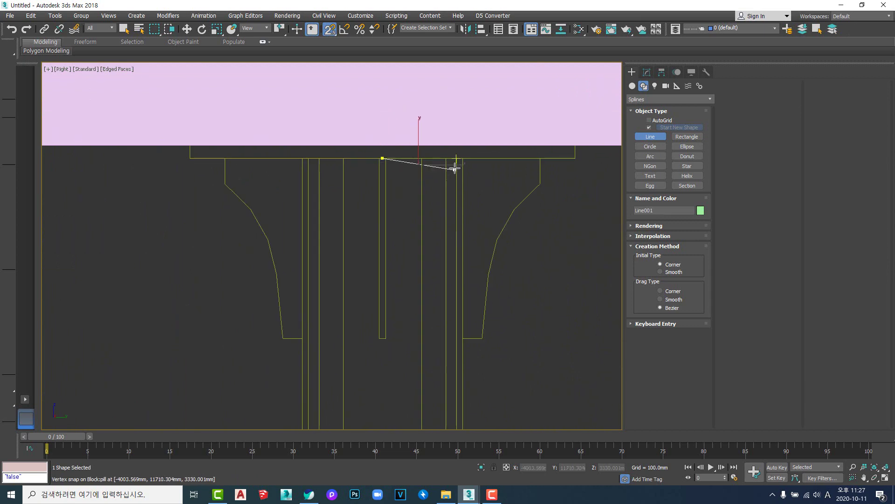
scroll(452, 167, up, 4)
click(486, 132)
Step: Continue the profile line down the shaft's outer edge and along the base moulding's steps, crossing the rounded part with a straight segment
scroll(468, 162, down, 10)
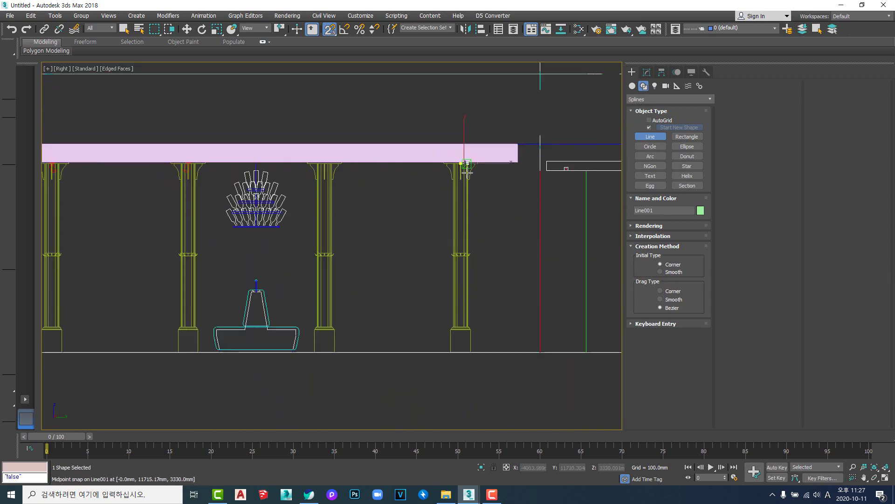
scroll(471, 335, up, 8)
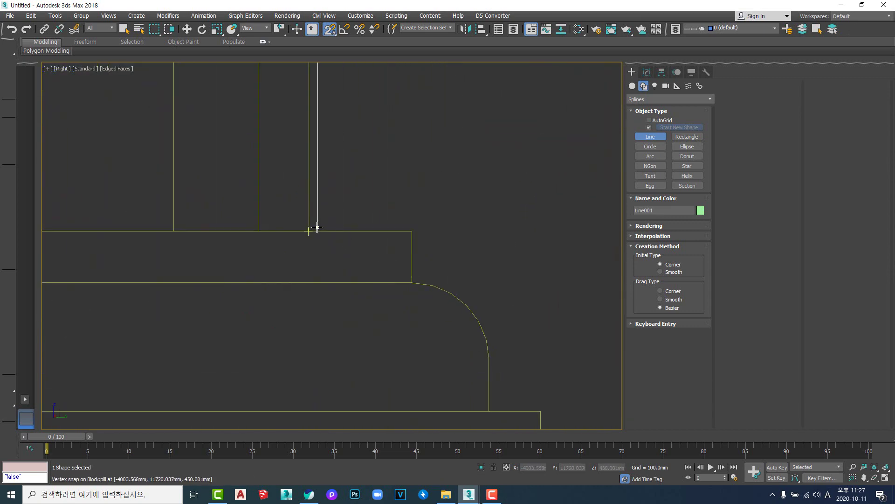
click(309, 230)
click(412, 230)
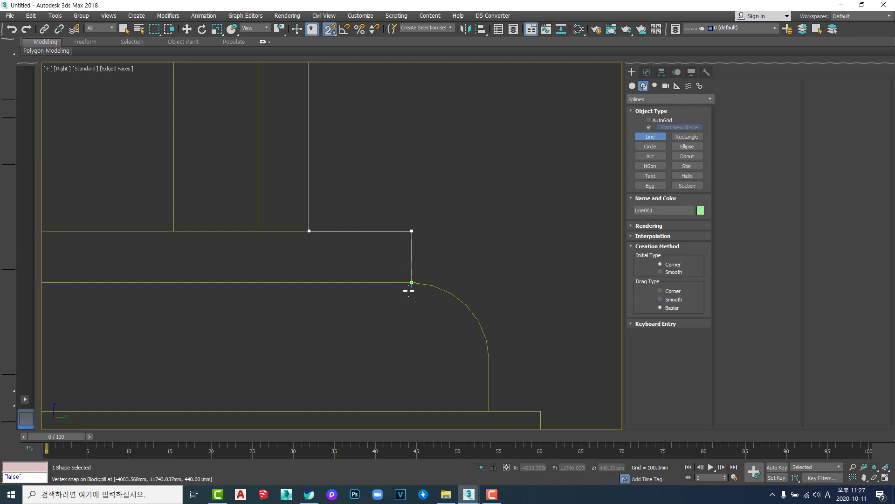
click(412, 282)
click(489, 359)
click(488, 411)
click(541, 416)
Step: Finish the profile line down the lowest moulding step and back along the pedestal's top edge to the column's centre
scroll(485, 242, down, 5)
scroll(492, 286, up, 4)
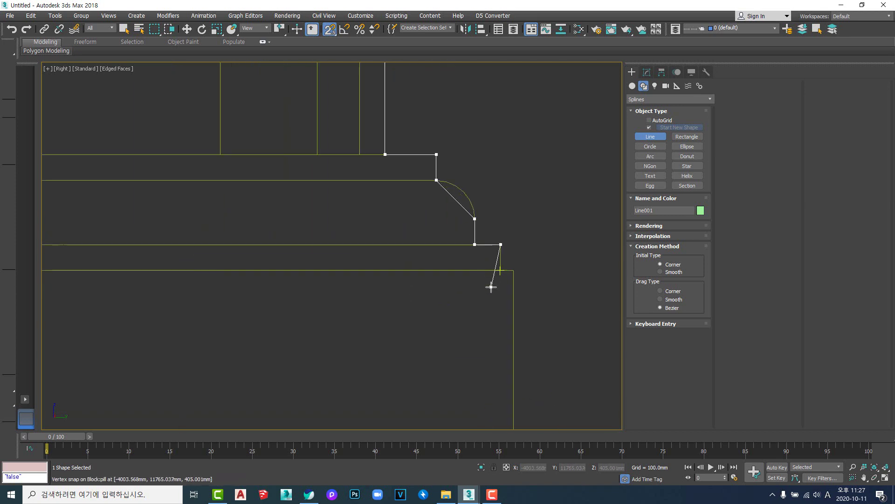
click(502, 270)
scroll(502, 270, down, 5)
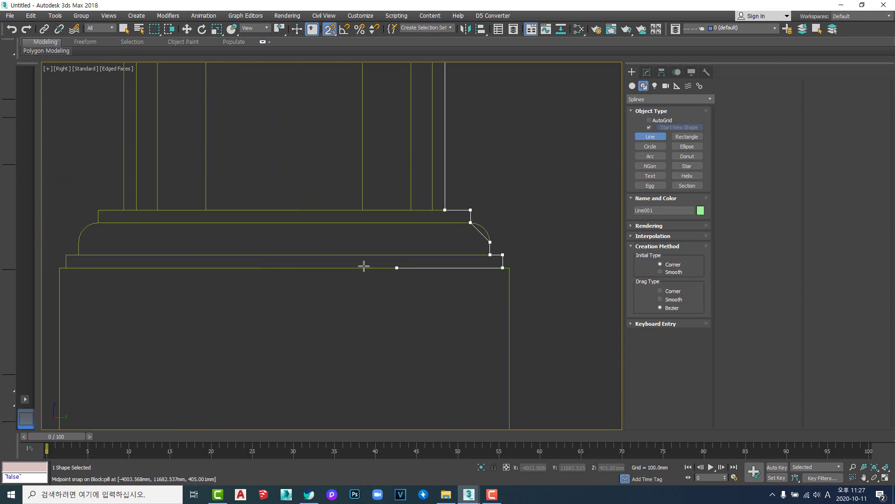
click(284, 270)
right_click(299, 289)
Step: Draw an arc over the base moulding's rounded corner as part of the same shape, with Start New Shape turned off
middle_drag(367, 217, 352, 246)
scroll(443, 254, up, 3)
scroll(396, 184, up, 3)
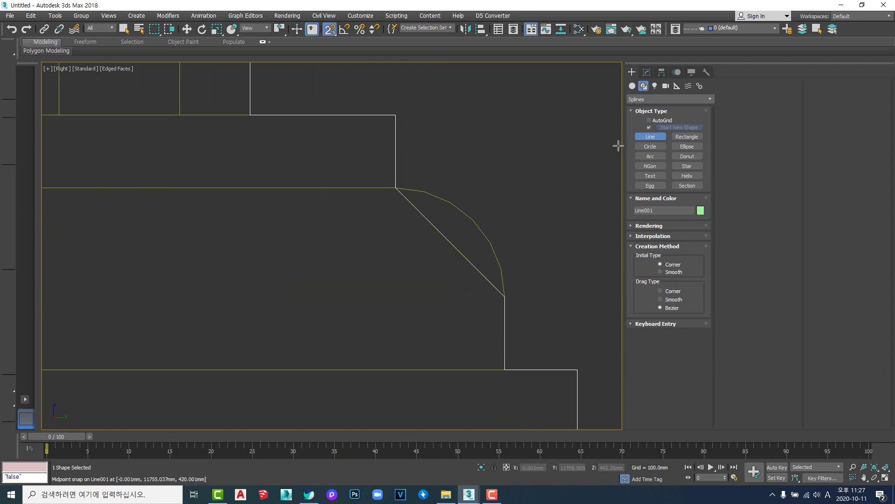
right_click(549, 187)
click(575, 134)
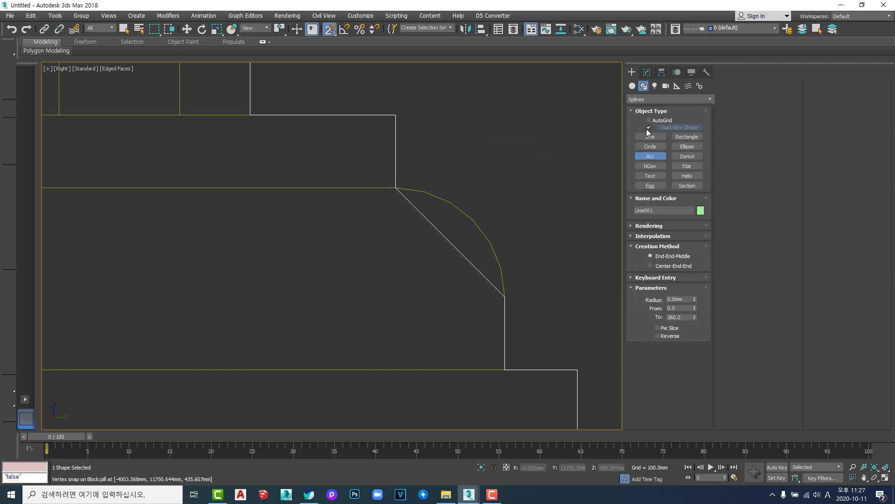
click(648, 128)
mouse_move(394, 190)
mouse_down()
mouse_move(490, 295)
mouse_move(505, 296)
mouse_up()
click(479, 226)
right_click(513, 169)
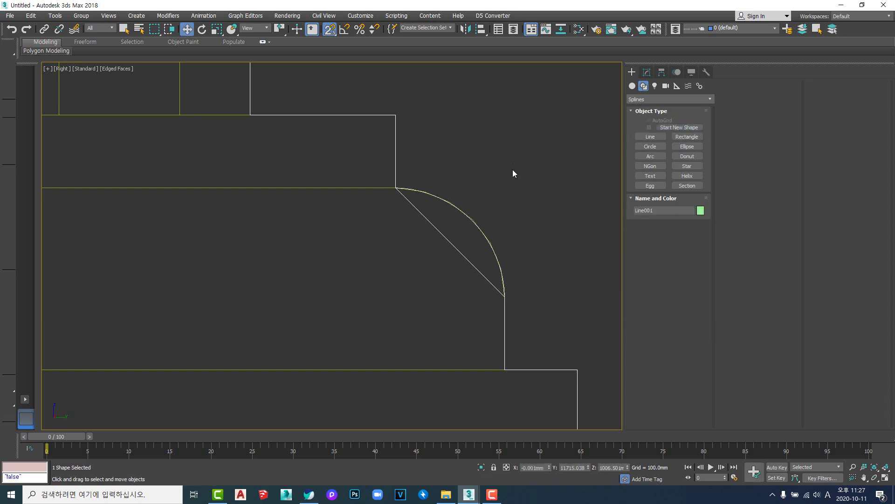
Step: Delete the straight diagonal segment beneath the arc from the column profile
scroll(436, 266, down, 5)
scroll(440, 263, up, 6)
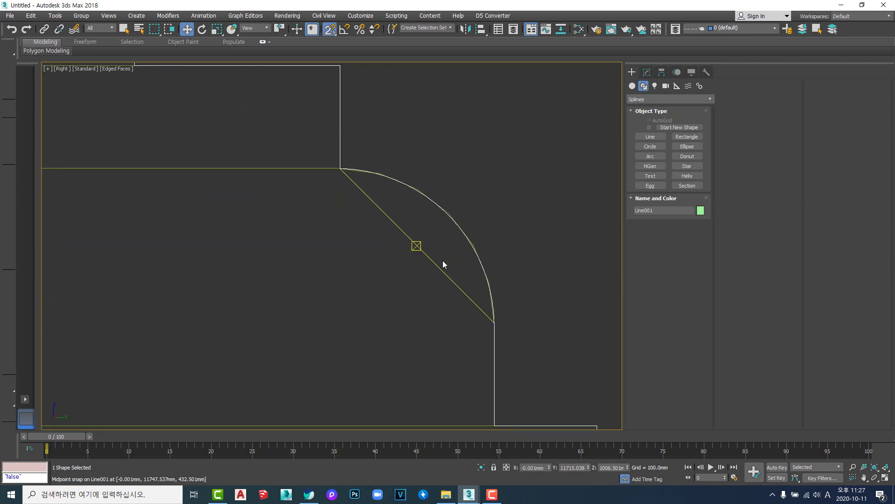
click(647, 75)
key(2)
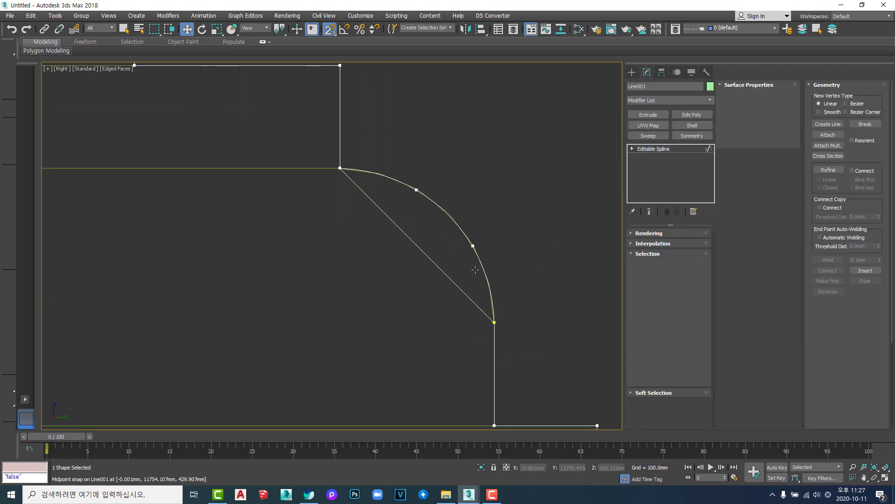
click(426, 256)
key(Delete)
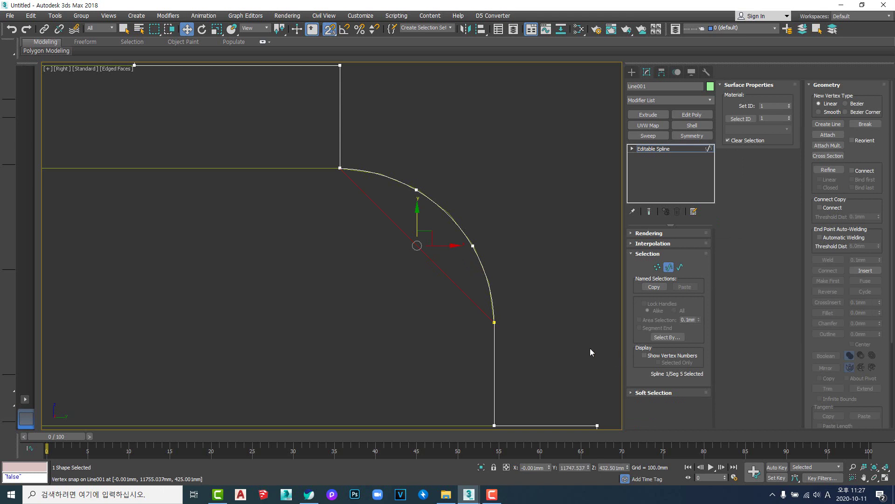
Step: Weld all vertices of the column profile with a 0.1 mm threshold
key(1)
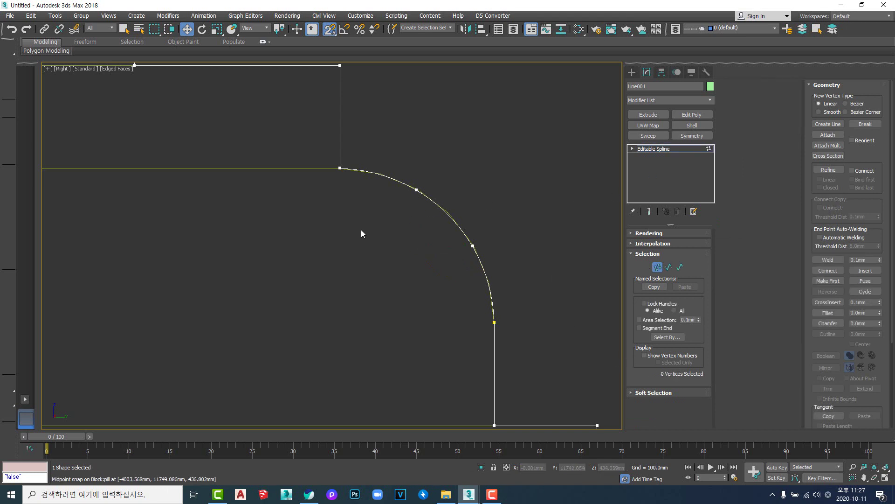
middle_drag(361, 230, 415, 235)
scroll(415, 235, down, 3)
key(ctrl+a)
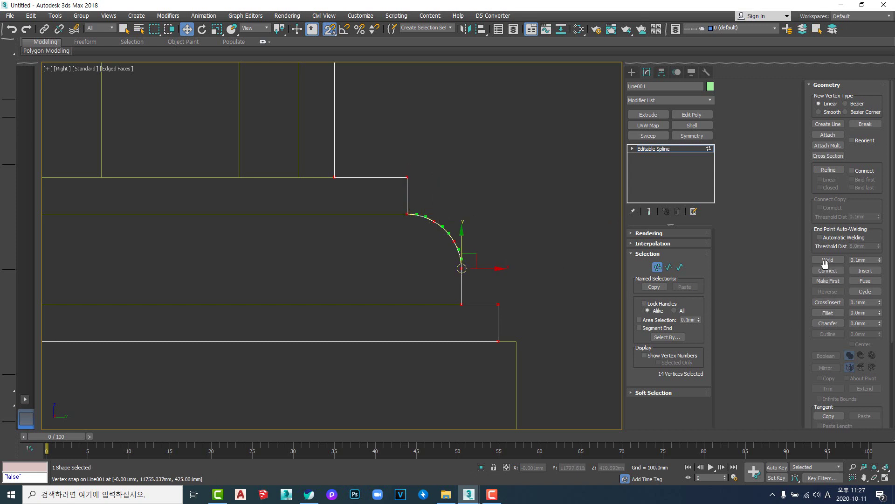
click(495, 236)
scroll(494, 235, down, 4)
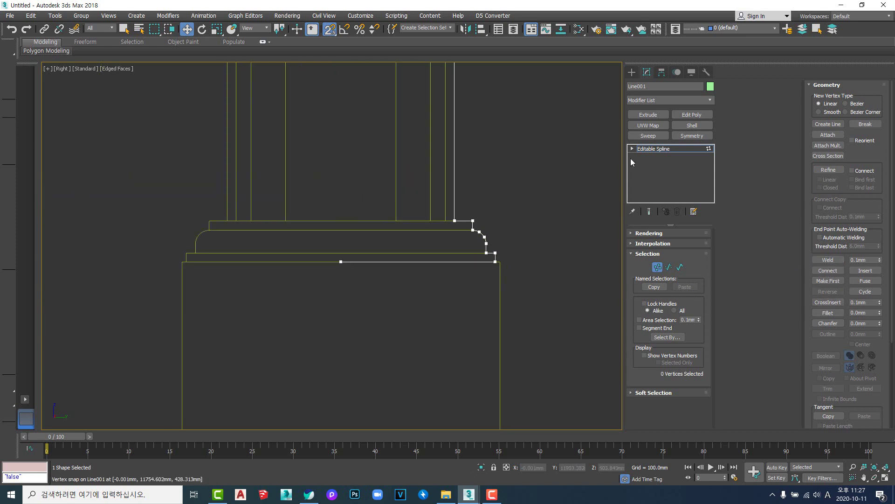
Step: Reduce the column profile's curve smoothness by setting its interpolation steps to 1
click(654, 150)
scroll(475, 239, up, 4)
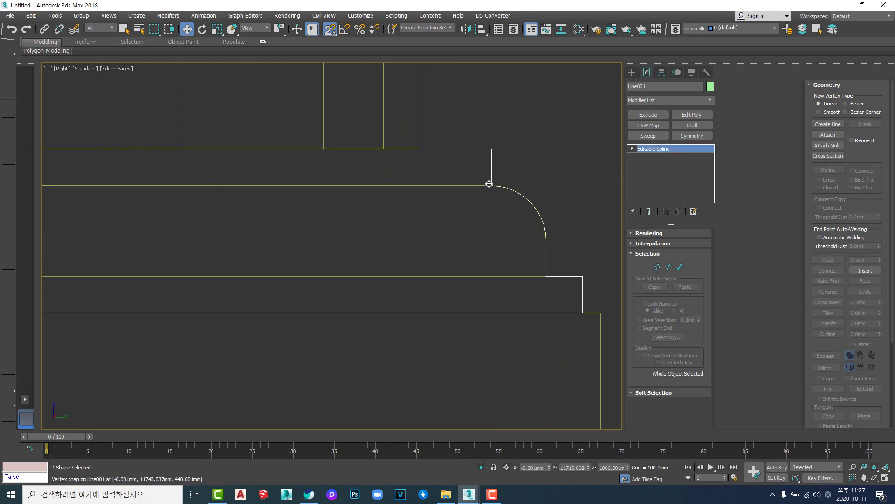
scroll(545, 224, up, 4)
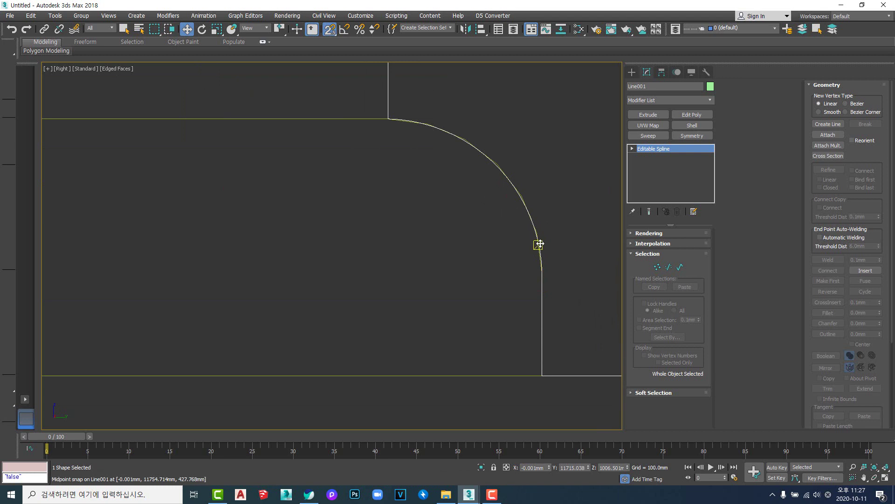
click(644, 244)
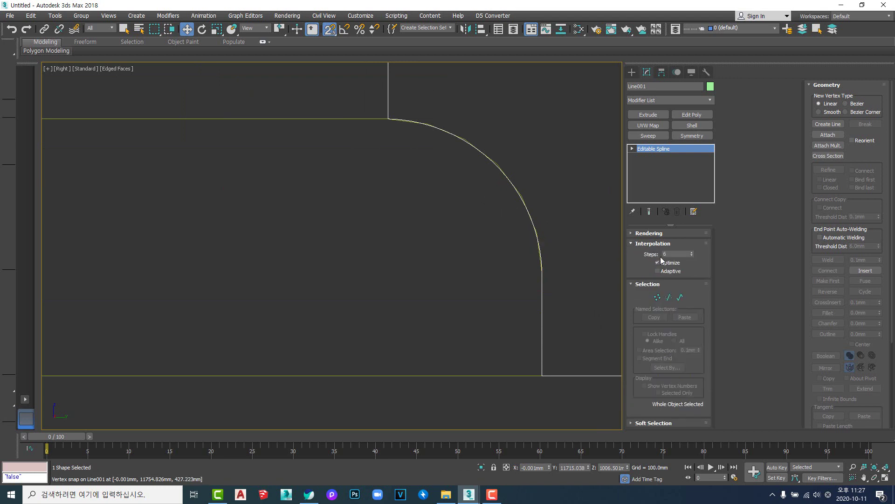
drag(680, 256, 622, 262)
text(1)
key(Return)
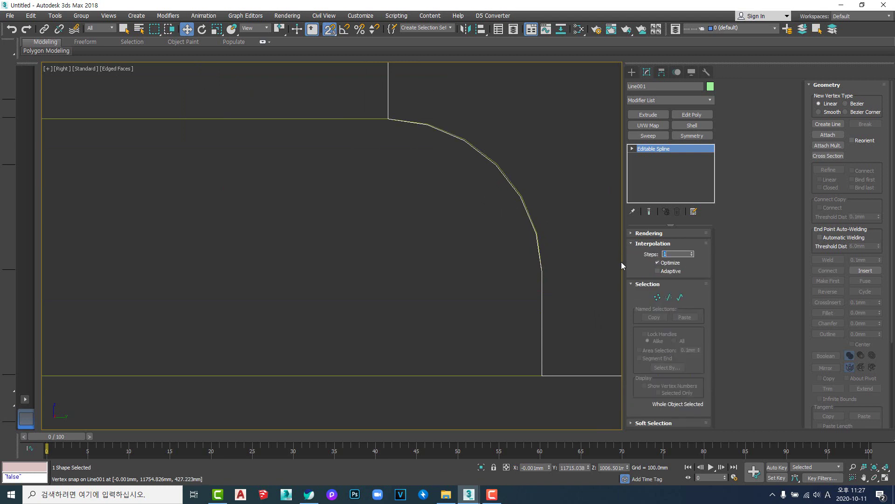
Step: Apply a Lathe modifier to the column profile
scroll(419, 244, down, 5)
middle_drag(419, 243, 469, 260)
scroll(469, 262, down, 10)
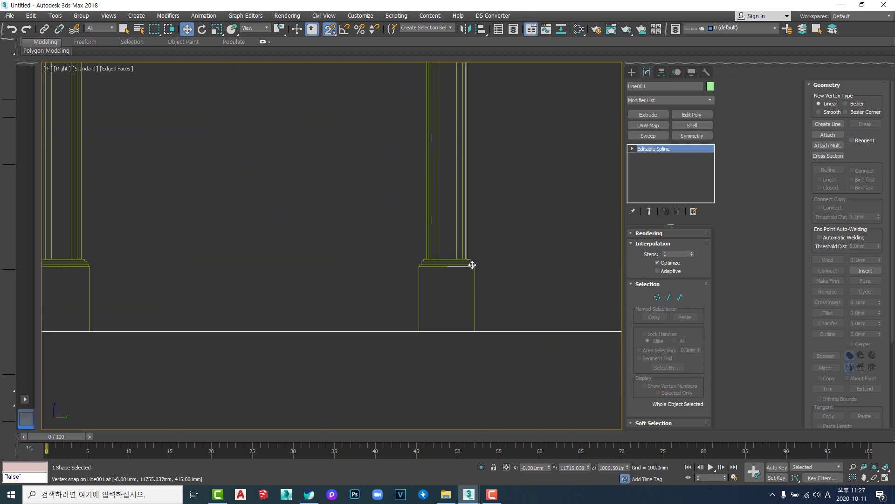
middle_drag(463, 186, 454, 284)
scroll(453, 158, down, 5)
scroll(466, 195, up, 5)
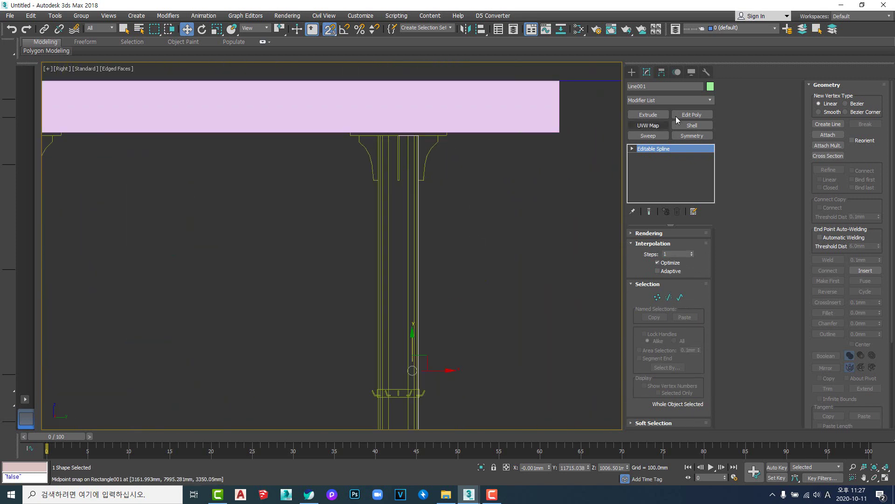
click(711, 101)
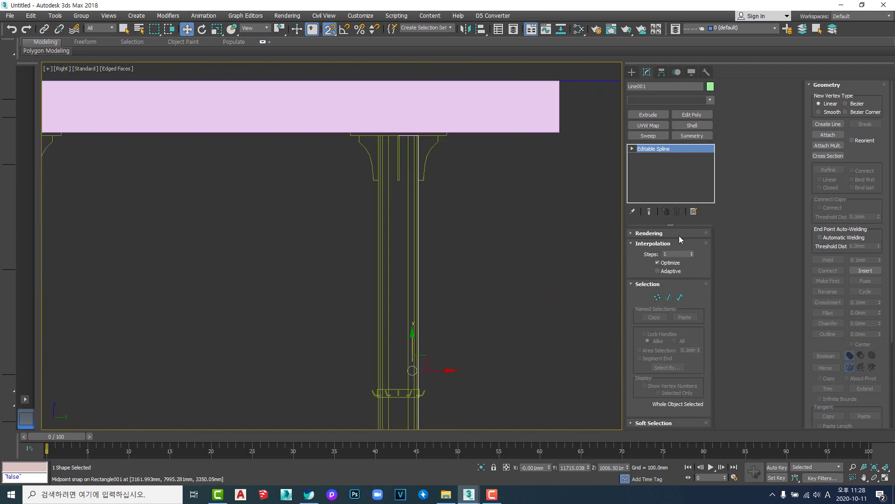
key(l)
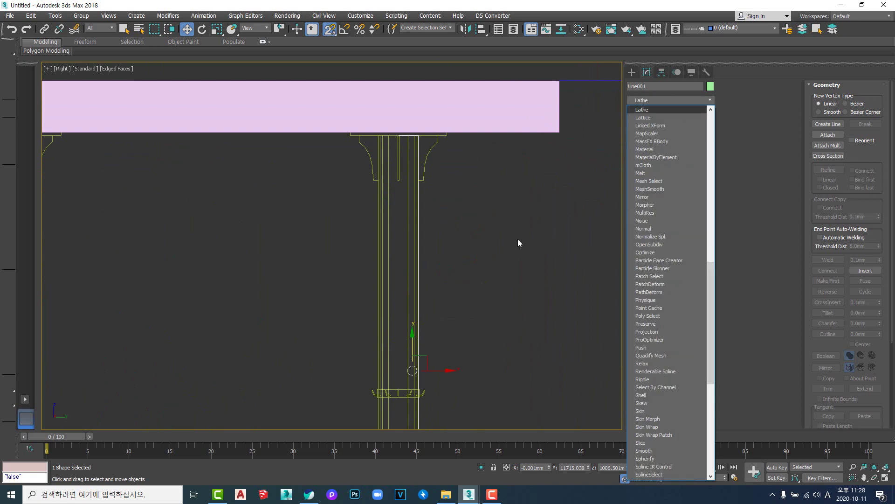
click(668, 111)
middle_drag(460, 279, 462, 114)
scroll(391, 335, down, 3)
scroll(389, 334, down, 2)
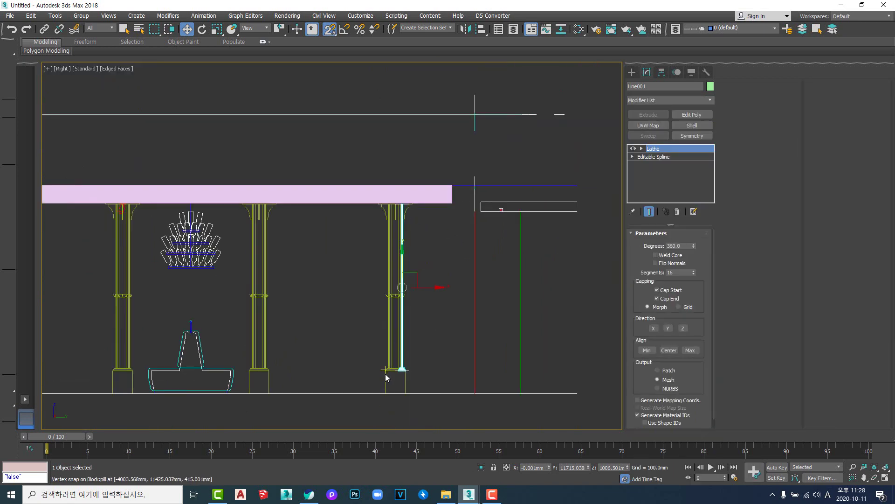
Step: Set the Lathe alignment of the column profile to Min
scroll(394, 370, up, 3)
click(647, 350)
middle_drag(438, 334, 472, 338)
scroll(472, 338, down, 3)
alt+middle_drag(471, 288, 461, 343)
scroll(452, 343, up, 5)
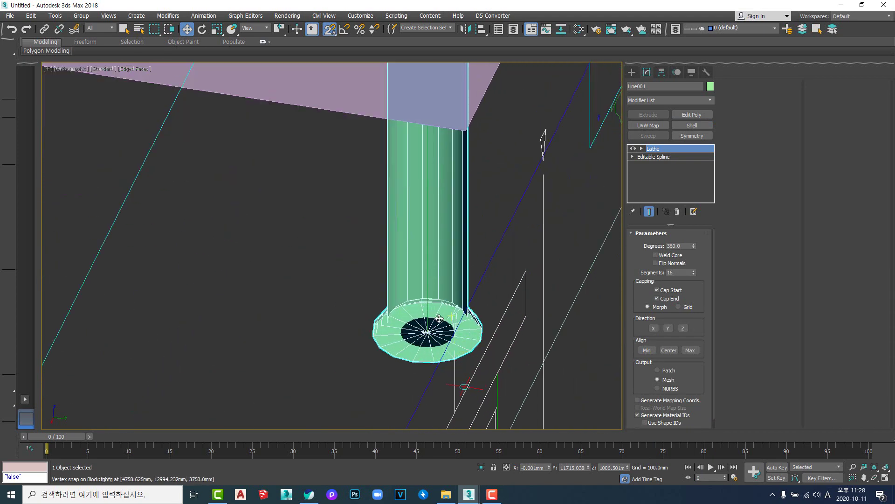
Step: Turn on Flip Normals and Weld Core for the column's Lathe modifier
scroll(429, 333, up, 4)
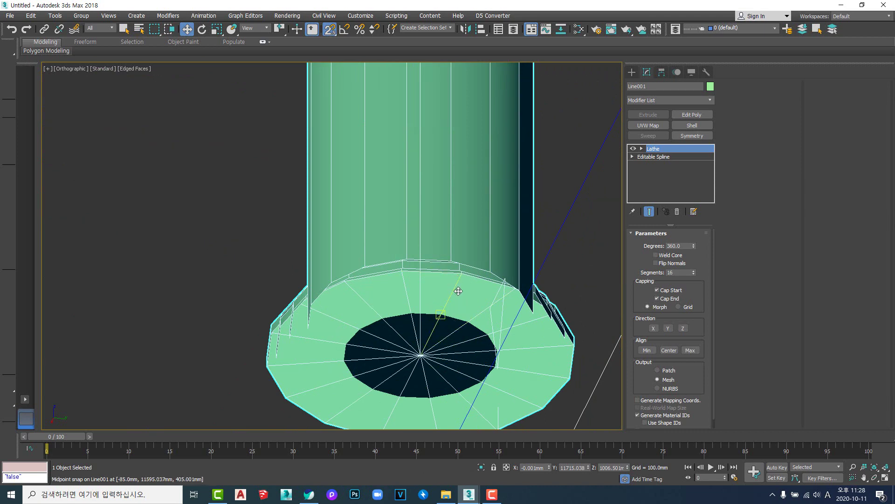
scroll(458, 291, down, 2)
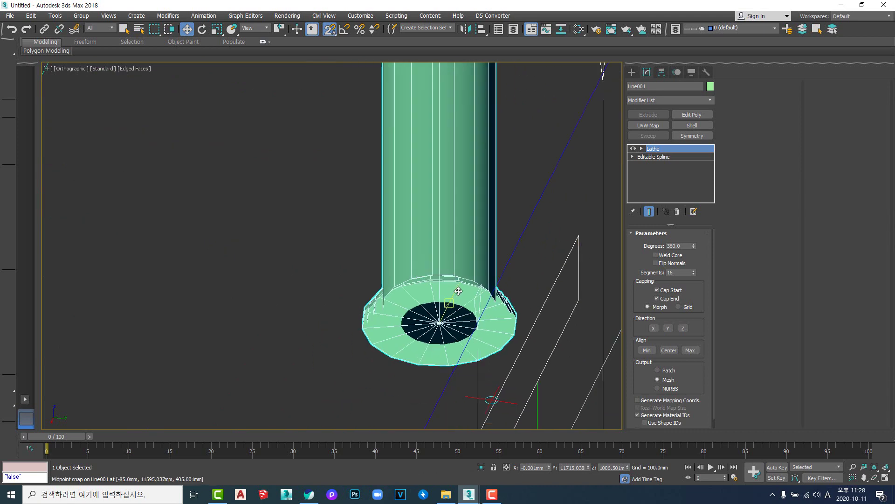
scroll(458, 291, up, 2)
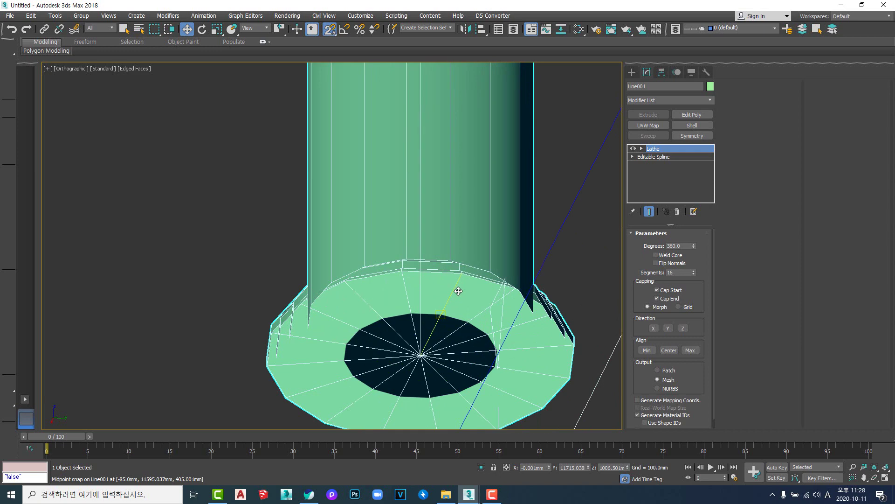
scroll(364, 292, down, 1)
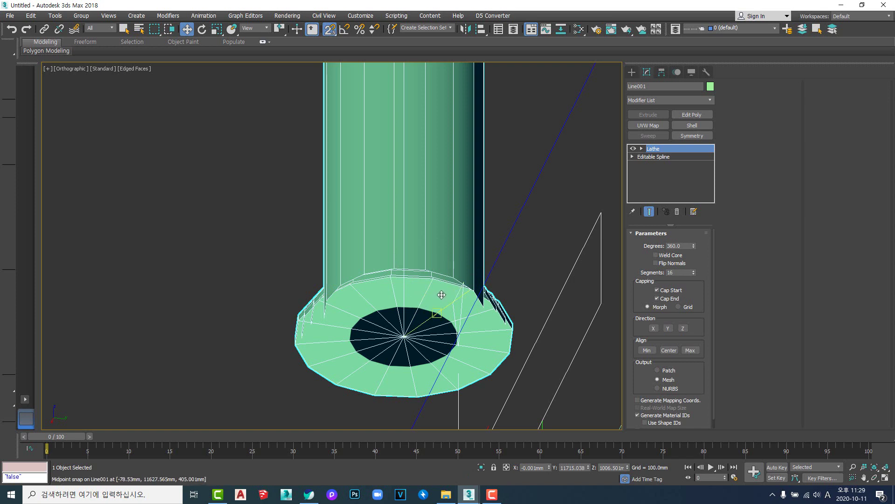
click(657, 264)
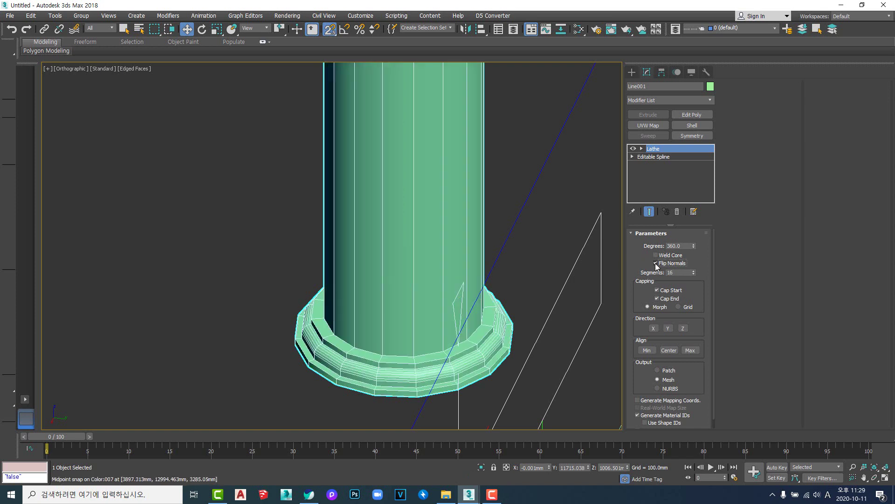
click(661, 255)
scroll(429, 326, down, 6)
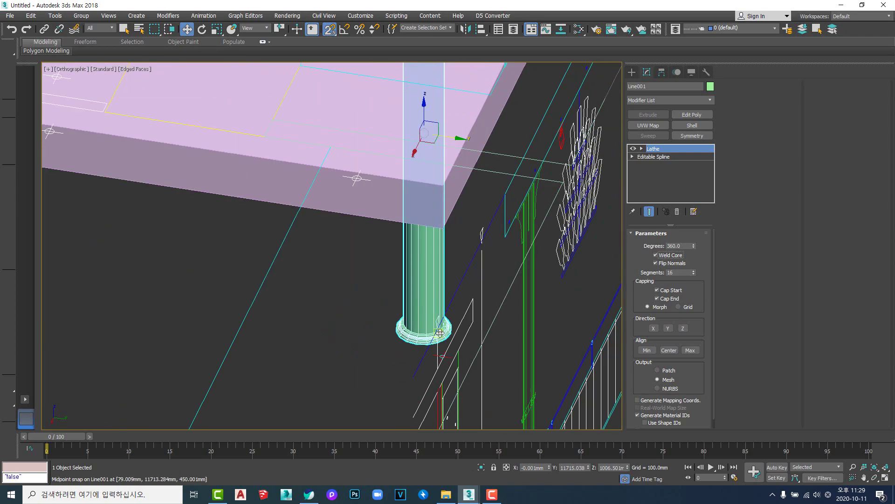
Step: Set the column's Lathe segments to 24
alt+middle_drag(429, 326, 455, 332)
scroll(434, 340, up, 6)
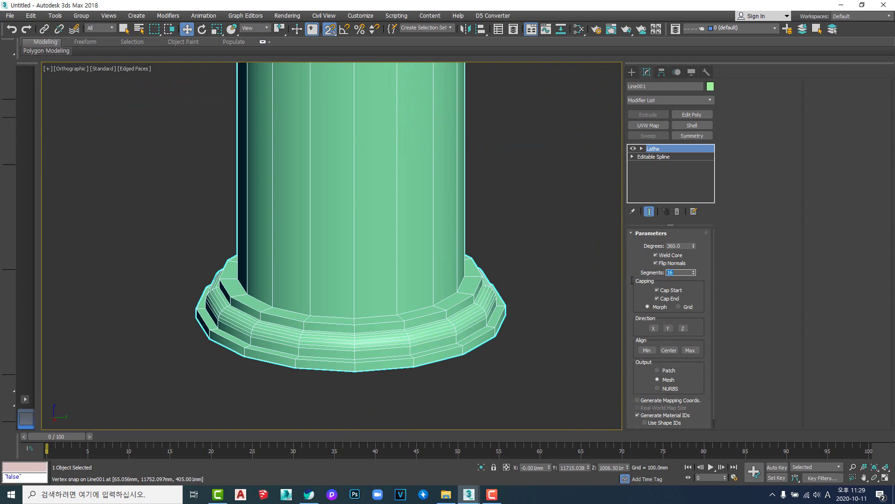
text(24)
key(Return)
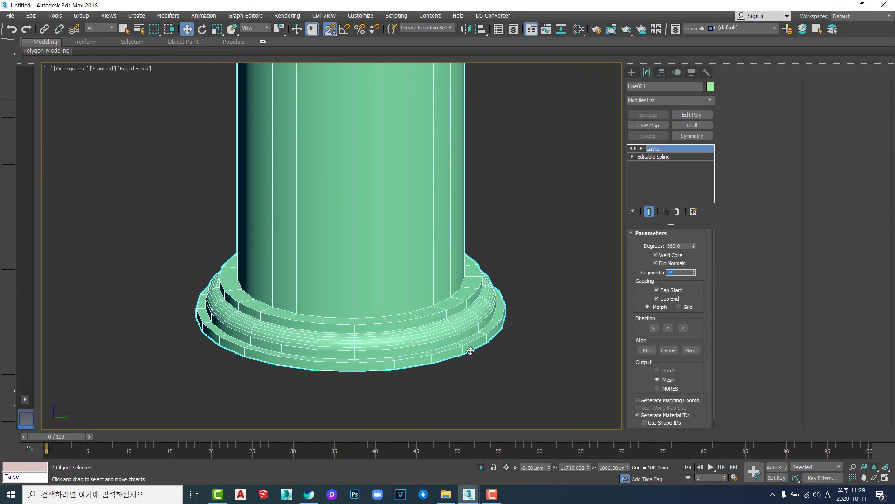
Step: Isolate the column and frame it in the Top view
middle_drag(438, 344, 502, 344)
scroll(495, 339, down, 6)
middle_drag(478, 312, 438, 351)
key(t)
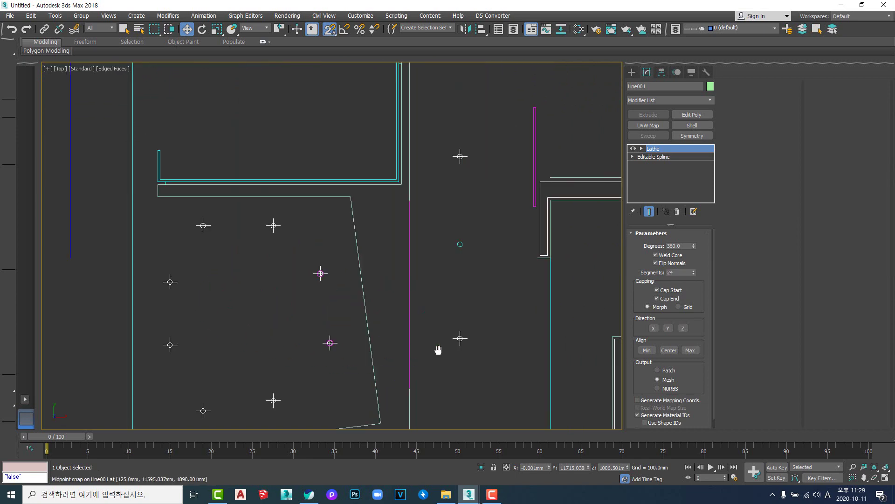
key(z)
scroll(437, 331, down, 5)
key(alt+q)
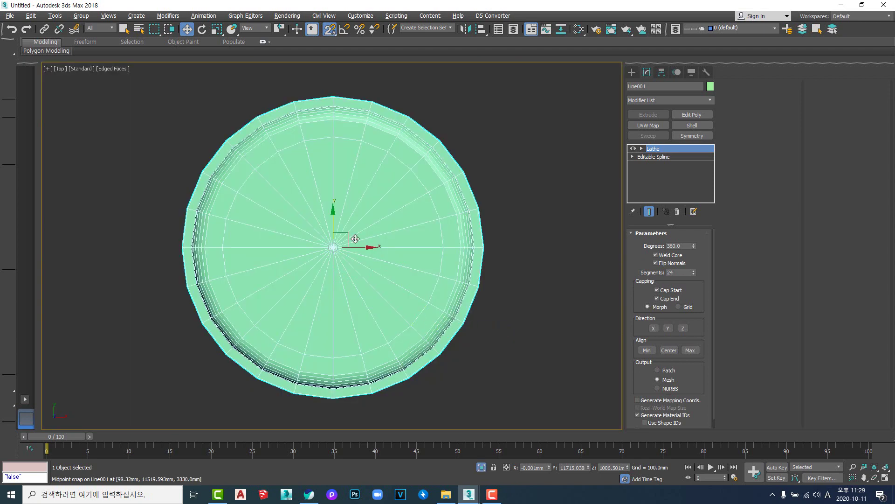
middle_drag(355, 239, 412, 250)
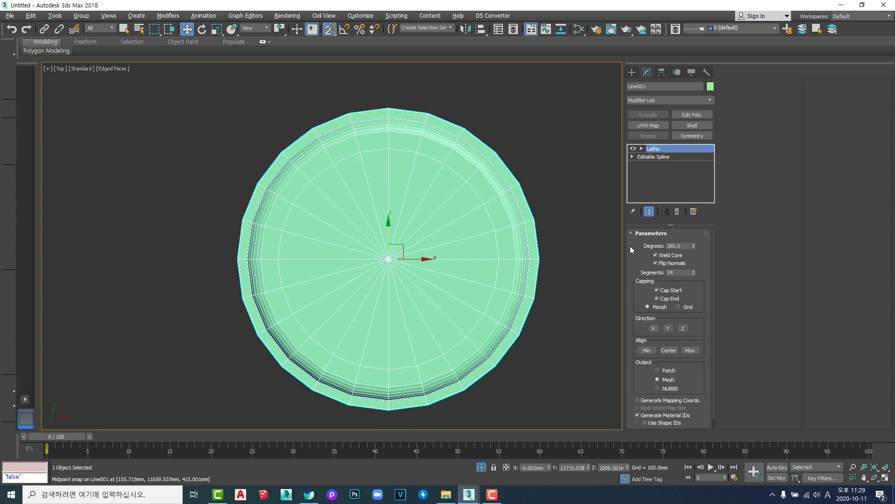
Step: Try 25 Lathe segments on the column and return the count to 24
click(694, 270)
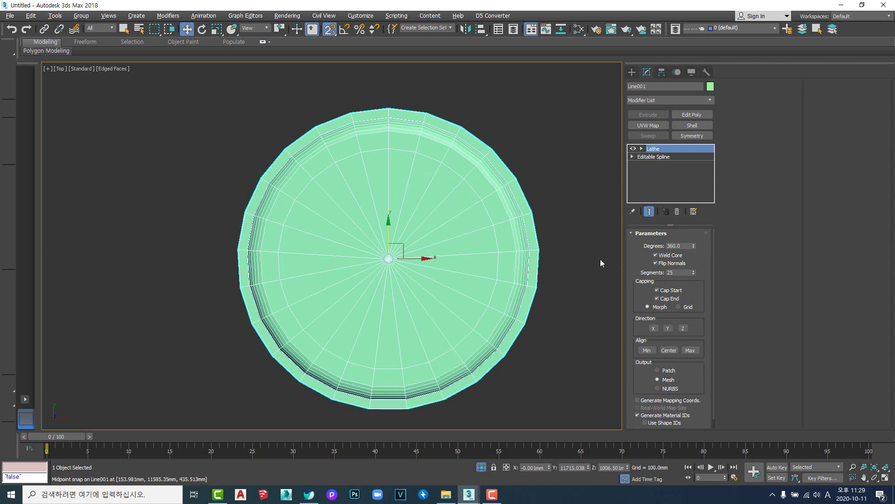
click(694, 274)
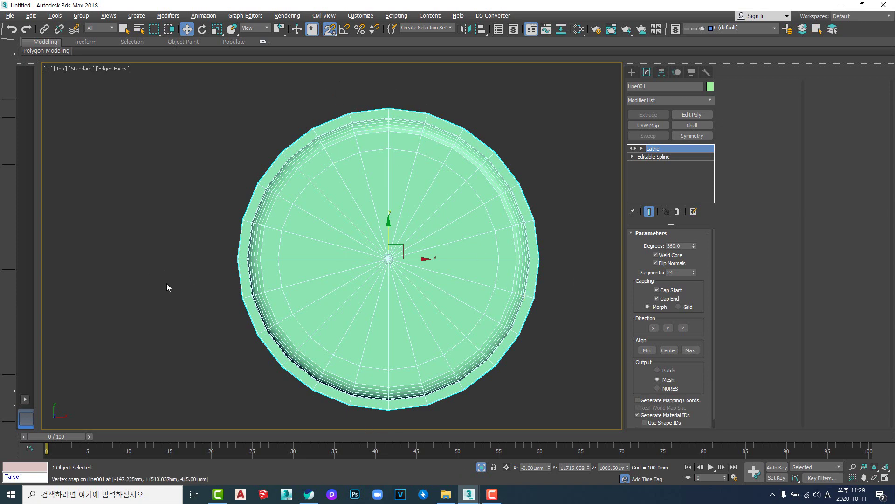
Step: Examine the isolated column's shaft, end caps and base from below and above, and deselect it
middle_drag(381, 333, 343, 349)
scroll(343, 349, down, 4)
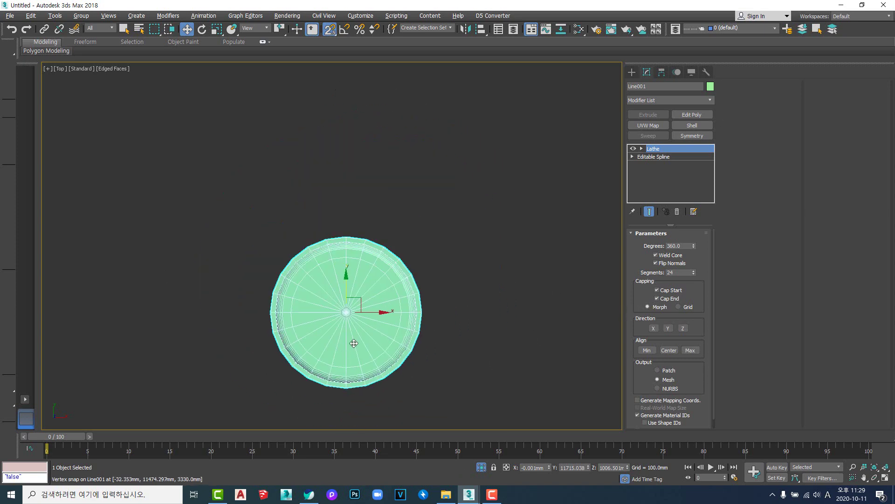
alt+middle_drag(381, 284, 379, 353)
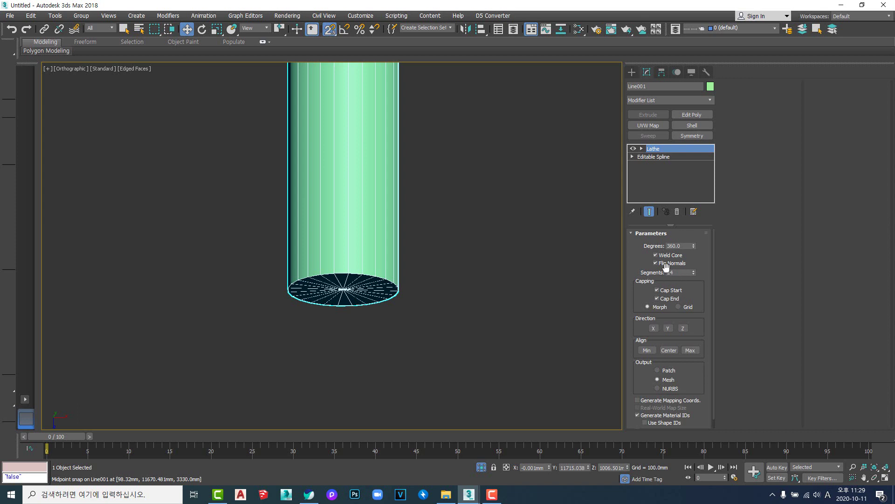
middle_drag(406, 297, 465, 376)
scroll(460, 282, up, 3)
scroll(460, 281, down, 3)
alt+middle_drag(464, 377, 464, 399)
scroll(462, 342, down, 4)
middle_drag(495, 337, 420, 207)
click(426, 332)
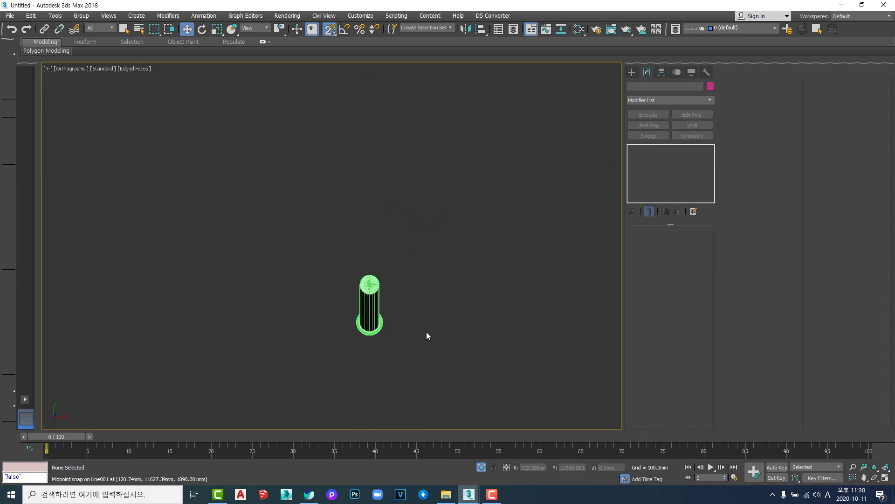
alt+middle_drag(427, 331, 466, 261)
Step: End the column's isolation and show the whole scene in the Right view
right_click(482, 267)
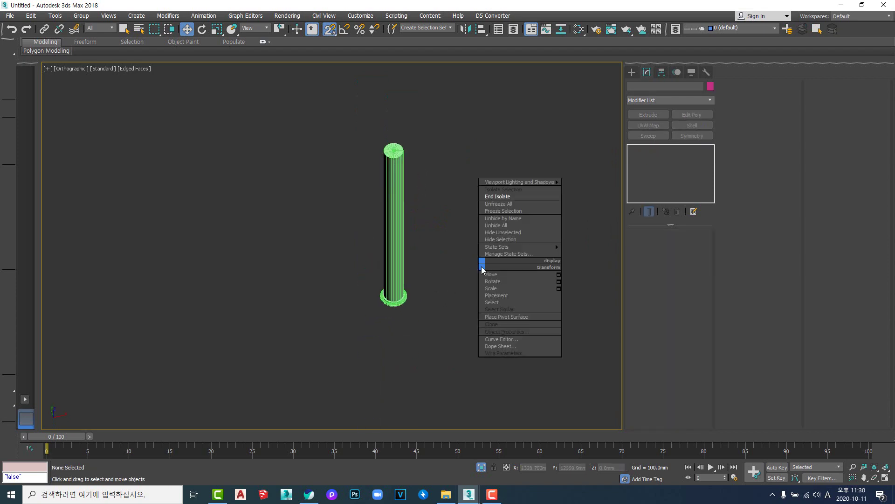
click(498, 197)
key(f)
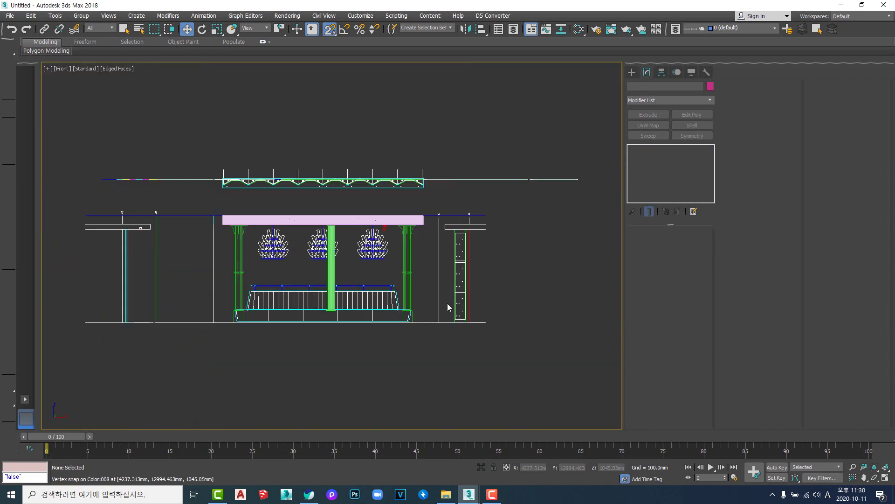
scroll(329, 310, up, 8)
scroll(329, 313, down, 6)
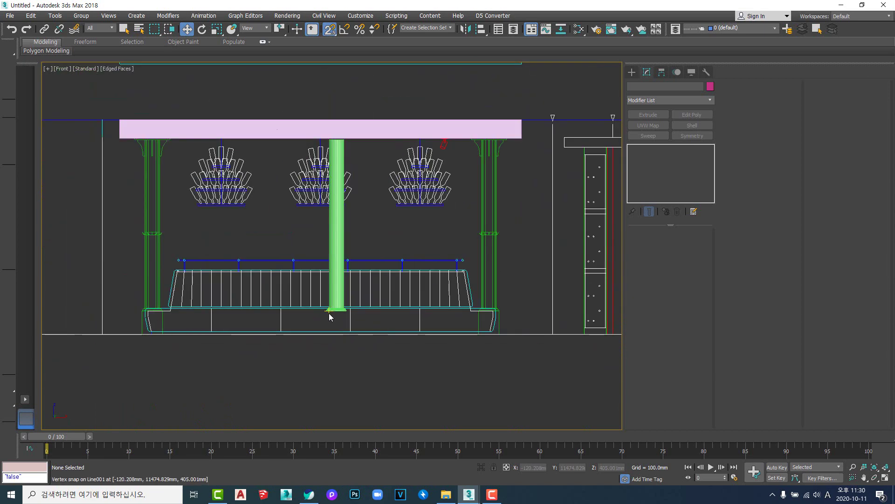
scroll(328, 313, down, 4)
key(v)
key(r)
middle_drag(465, 252, 477, 256)
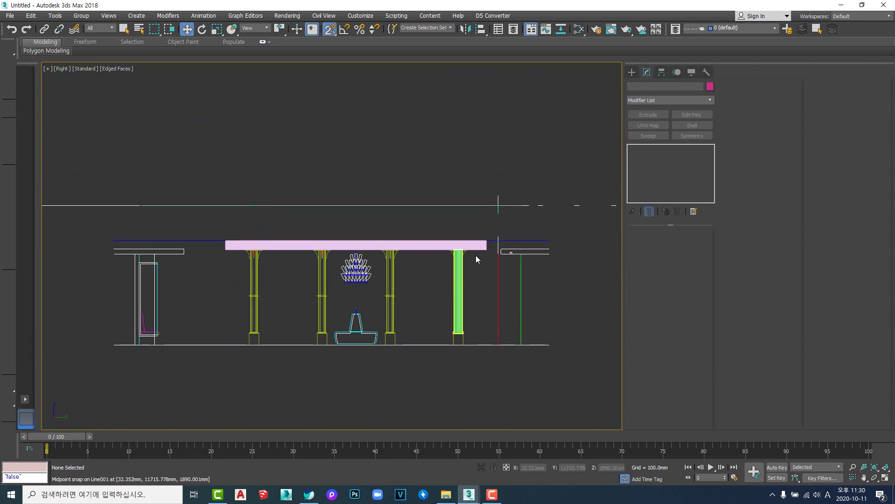
Step: Start a spline line at the upper outer corner of the bracket beside the column and trace its short vertical edge
scroll(477, 259, up, 7)
scroll(434, 247, up, 5)
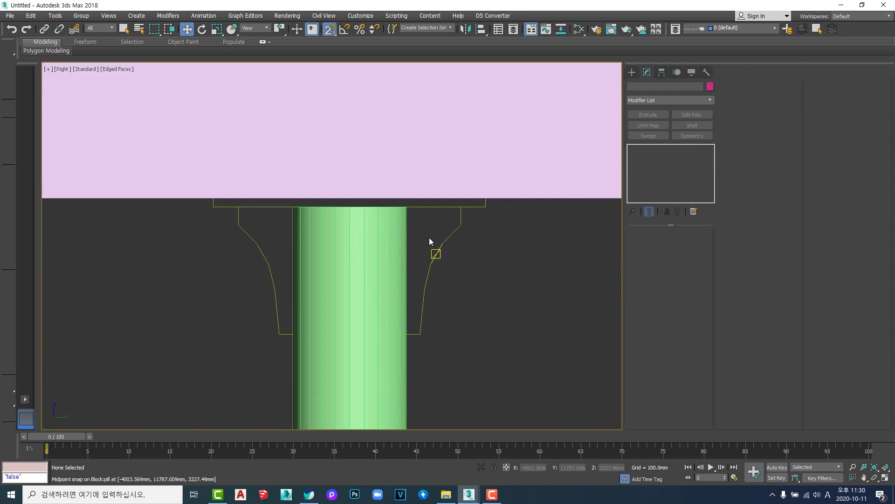
scroll(449, 220, down, 5)
middle_drag(437, 250, 457, 227)
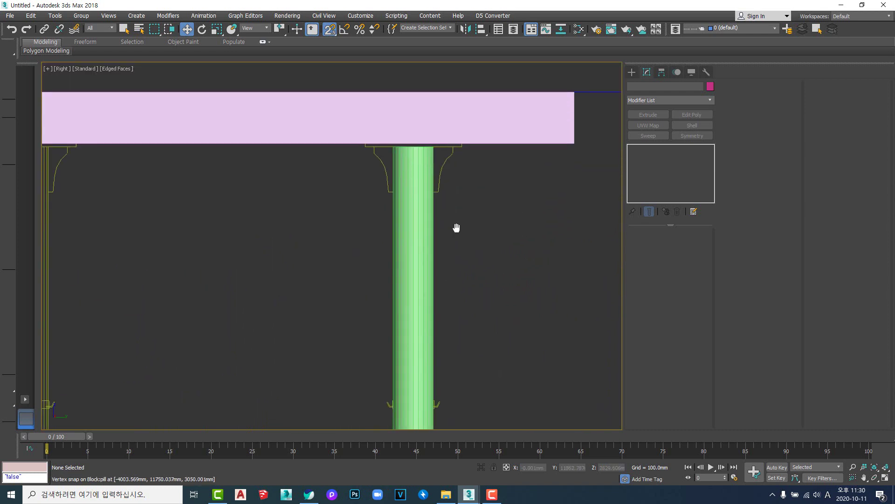
scroll(462, 285, down, 5)
middle_drag(471, 298, 476, 258)
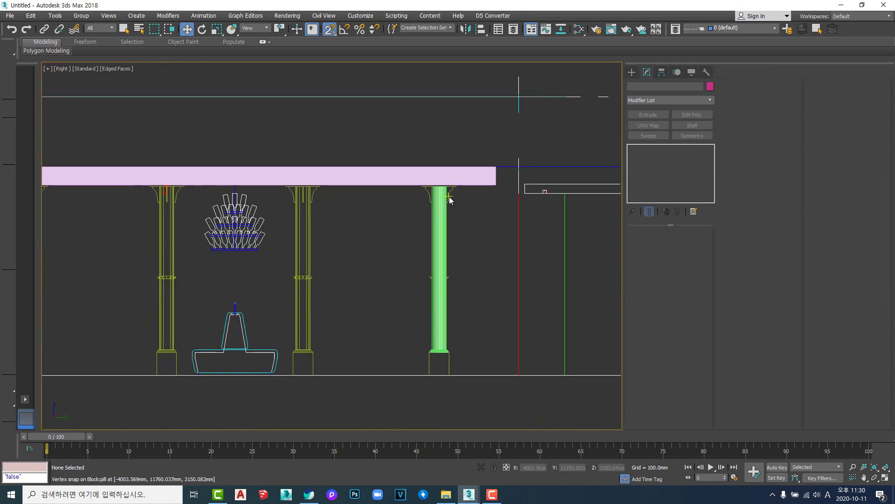
scroll(450, 200, up, 5)
scroll(464, 174, up, 4)
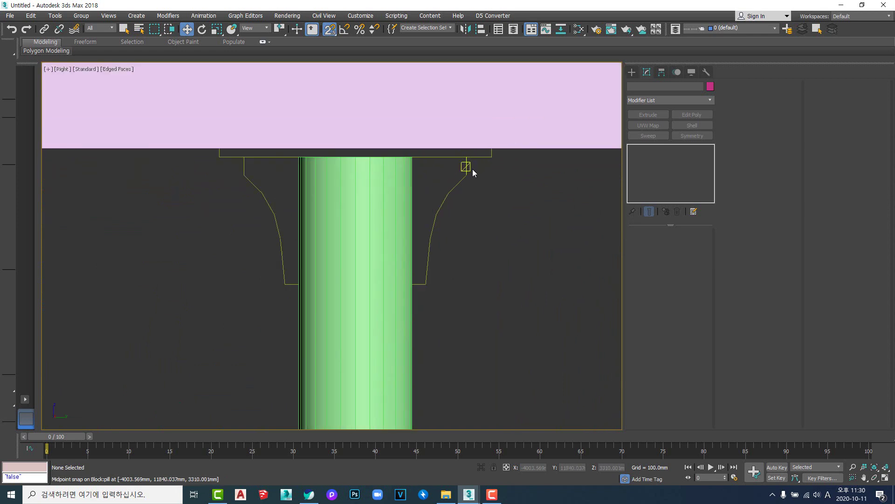
right_click(504, 173)
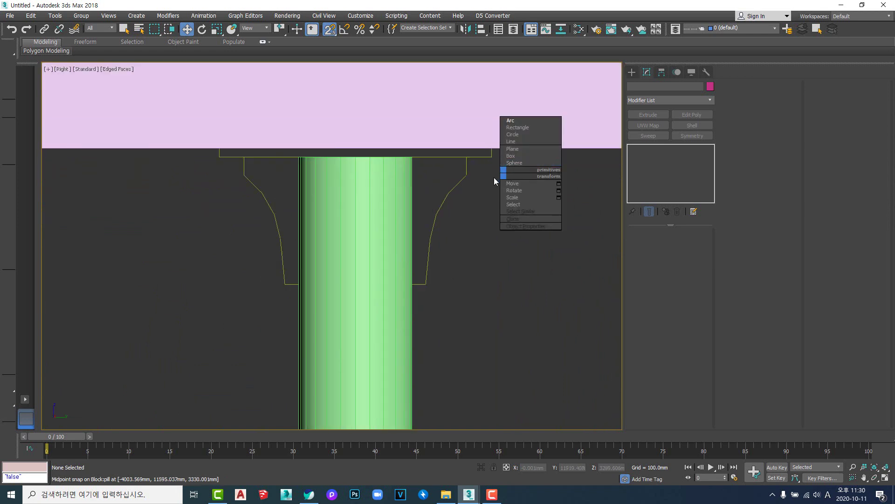
click(517, 141)
scroll(479, 164, up, 4)
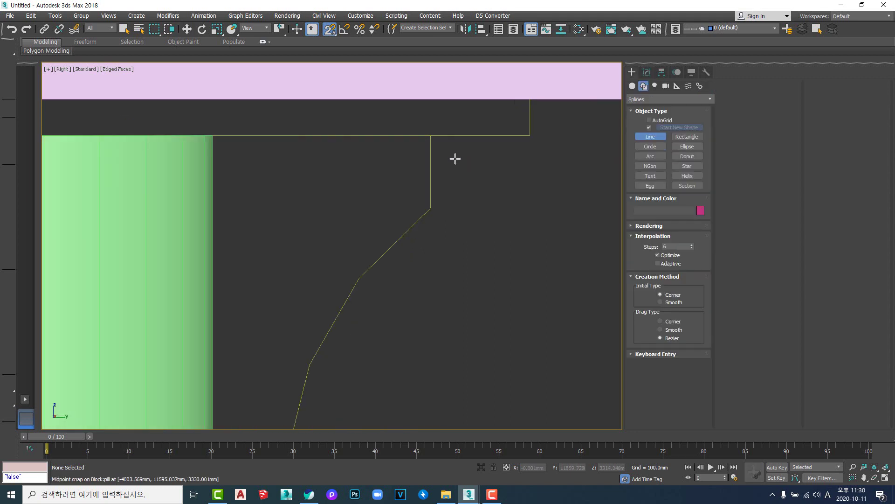
click(433, 139)
scroll(478, 212, down, 4)
click(468, 213)
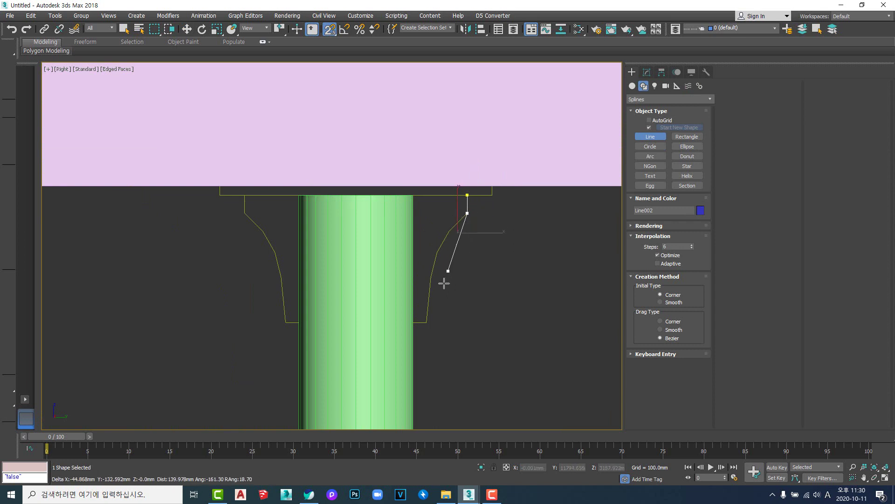
Step: Continue the line past the bracket's curve with one straight segment, down to its lower corner and in to the column's edge
scroll(431, 279, up, 3)
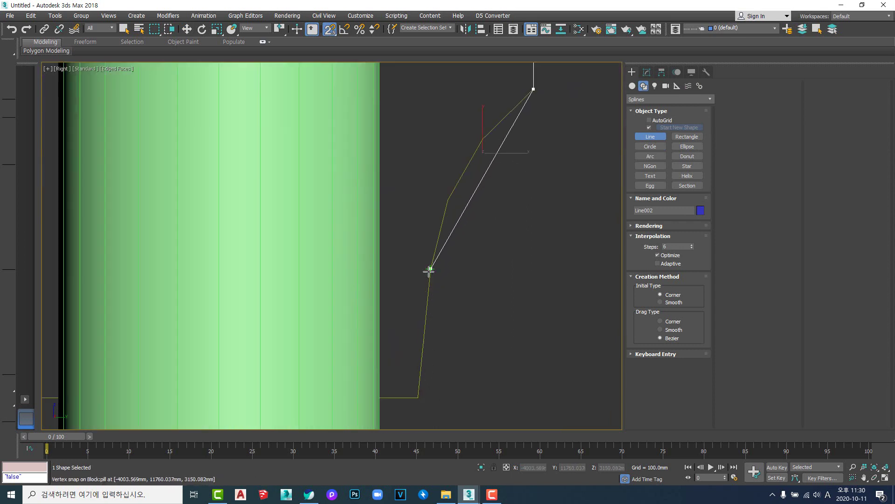
click(428, 274)
click(419, 402)
scroll(458, 276, down, 3)
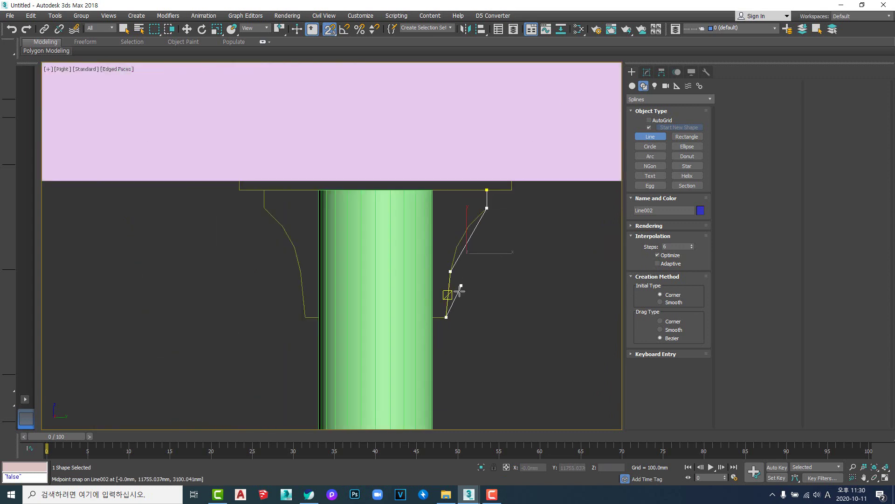
scroll(456, 293, up, 5)
scroll(447, 301, down, 3)
key(F3)
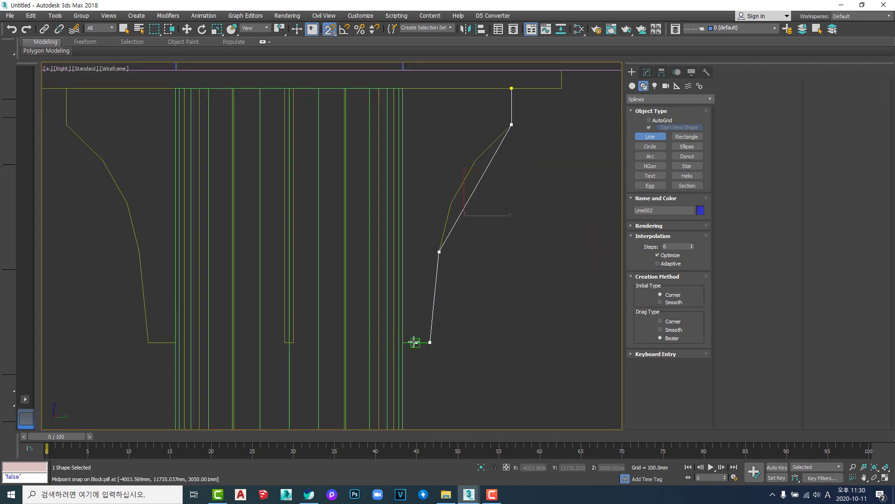
scroll(414, 342, up, 5)
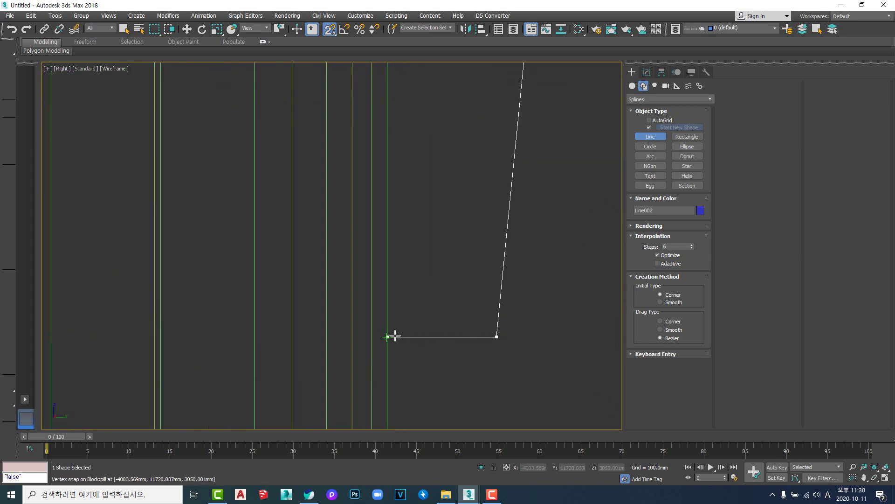
click(395, 336)
Step: Run the line up the column's edge and across the bracket's top to its start point, closing the spline
scroll(396, 335, down, 6)
scroll(406, 217, up, 2)
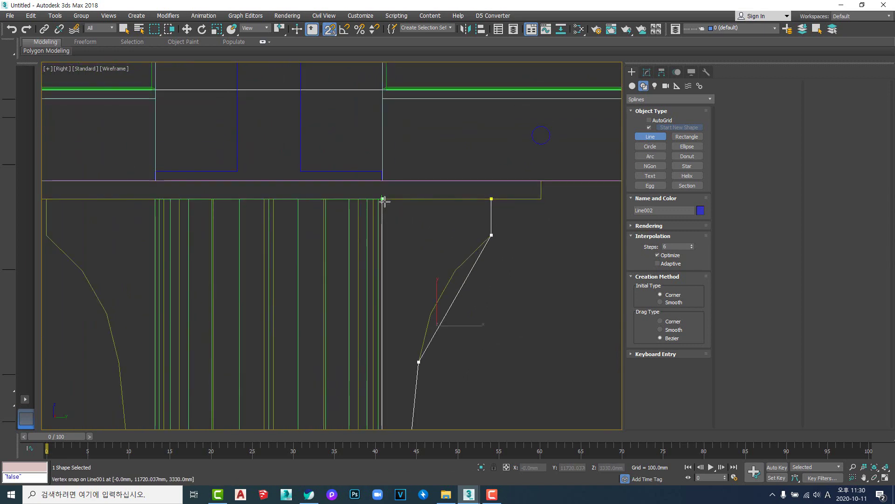
click(492, 199)
key(Return)
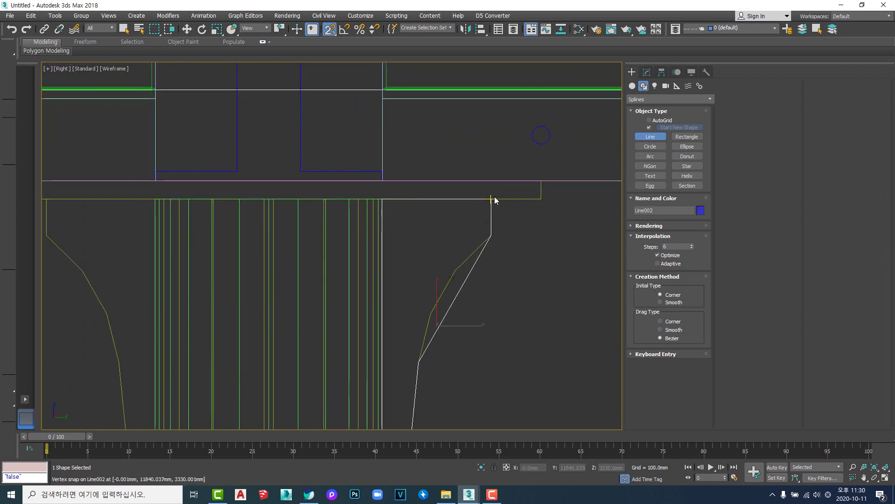
middle_drag(512, 298, 542, 201)
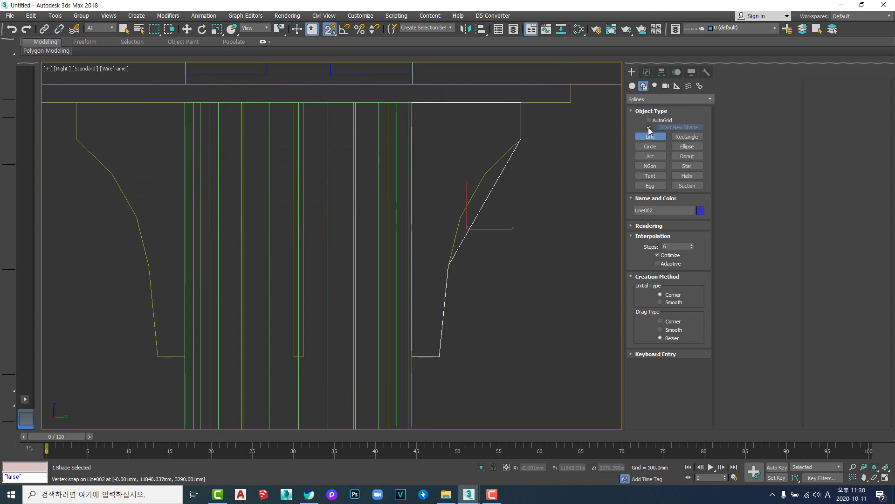
Step: Draw an arc along the bracket's curve within the same shape, from the vertical edge's lower end to the straight lower edge
click(649, 127)
click(650, 156)
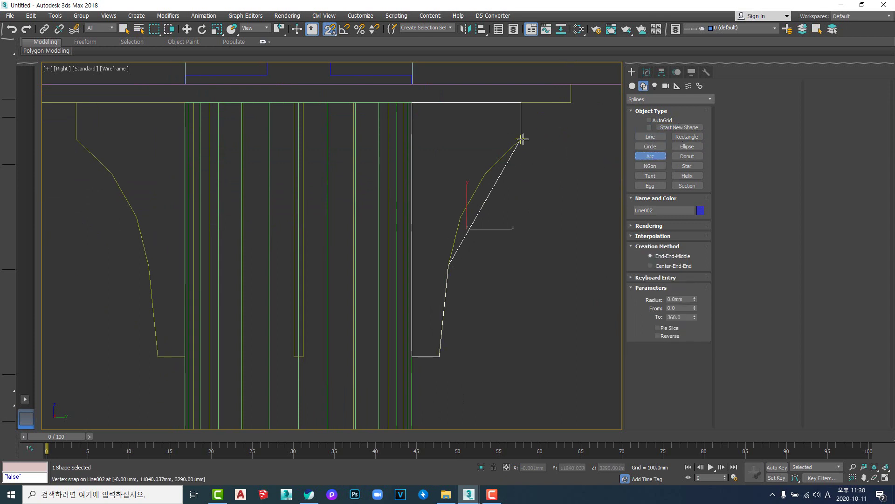
drag(521, 138, 449, 265)
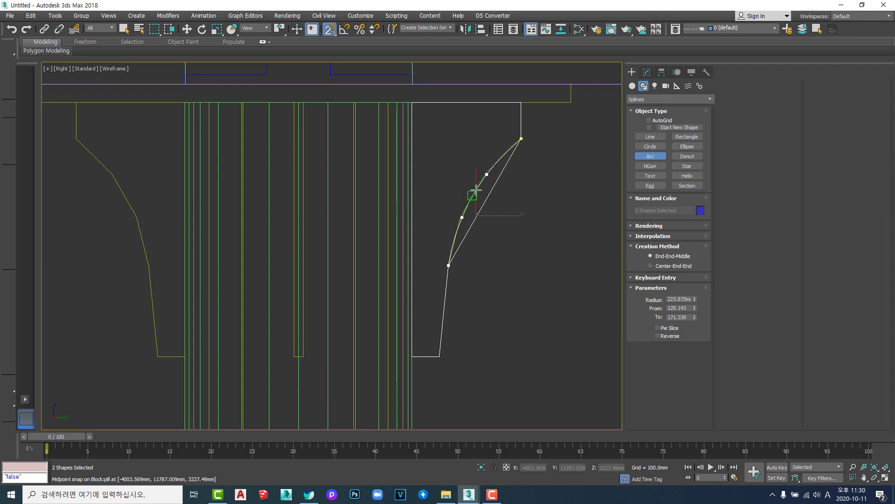
click(481, 201)
key(w)
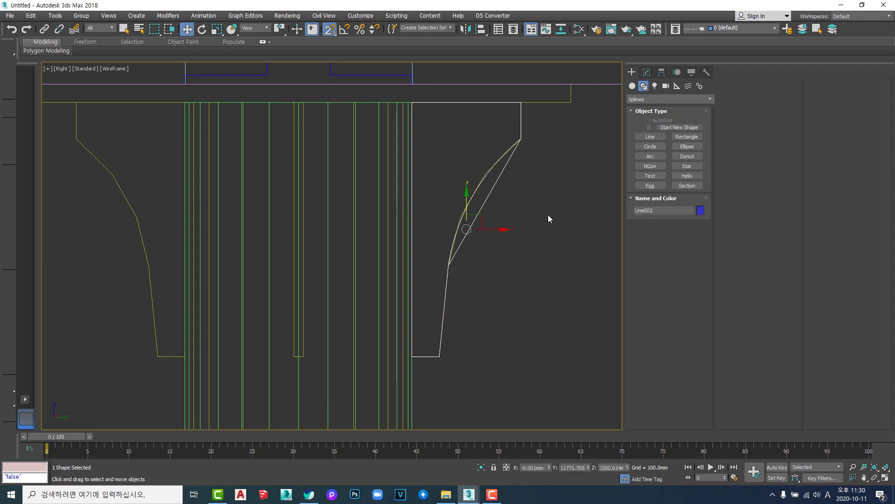
Step: Delete the straight segment that cuts across the bracket's curve
key(2)
click(492, 191)
key(Delete)
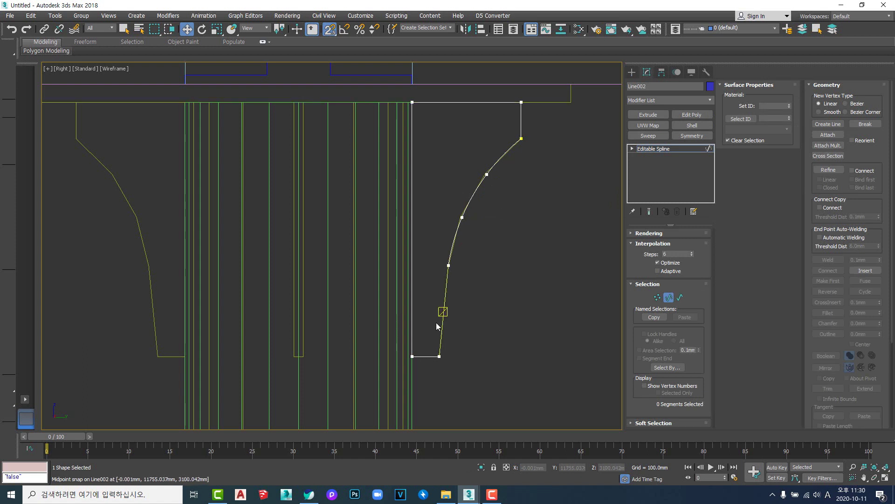
Step: Weld all vertices of the bracket outline with a 0.1 mm threshold and return to the whole-object level
key(1)
middle_drag(501, 299, 543, 314)
key(ctrl+a)
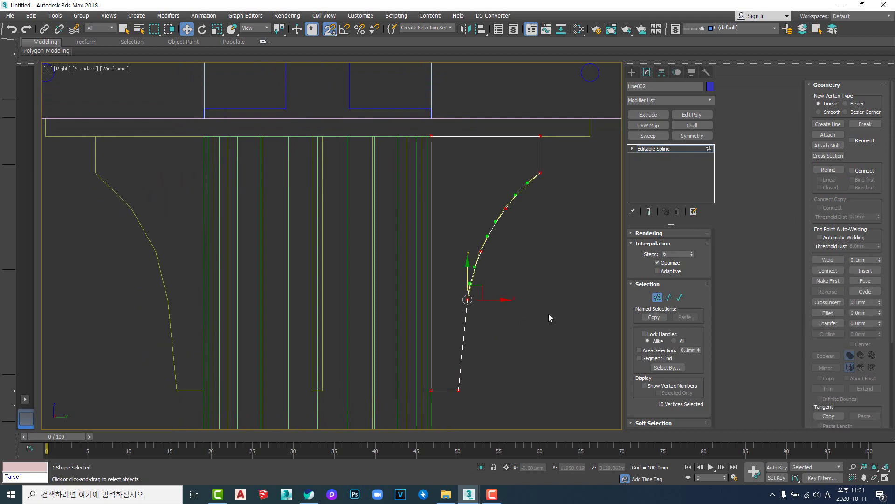
click(828, 260)
scroll(573, 299, down, 3)
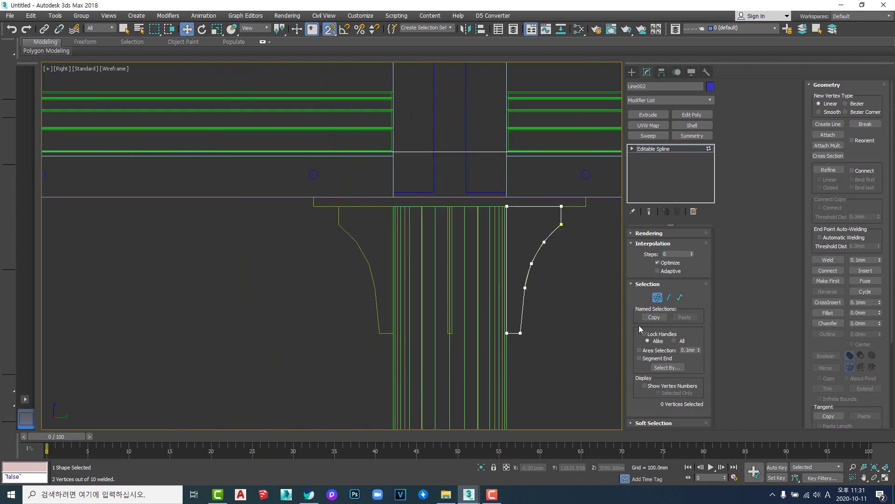
middle_drag(516, 299, 423, 285)
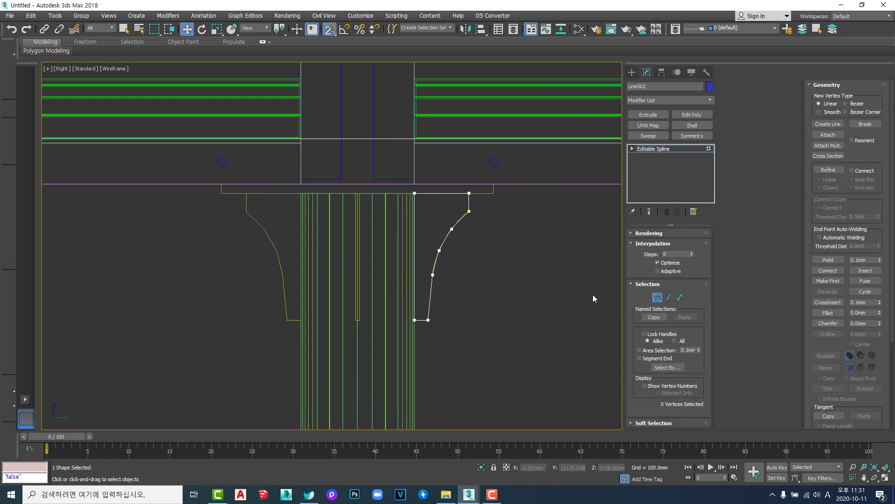
middle_drag(430, 310, 513, 279)
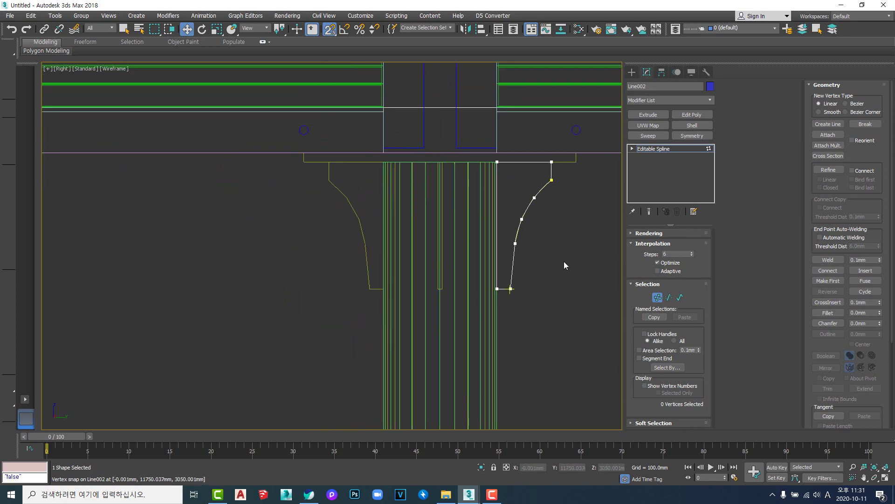
click(671, 151)
scroll(452, 262, down, 5)
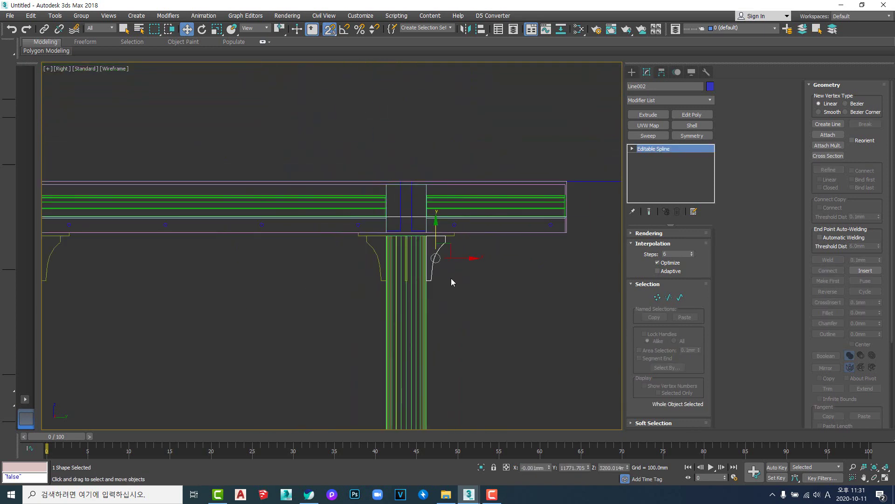
scroll(451, 278, up, 5)
middle_drag(345, 202, 486, 265)
scroll(485, 265, down, 2)
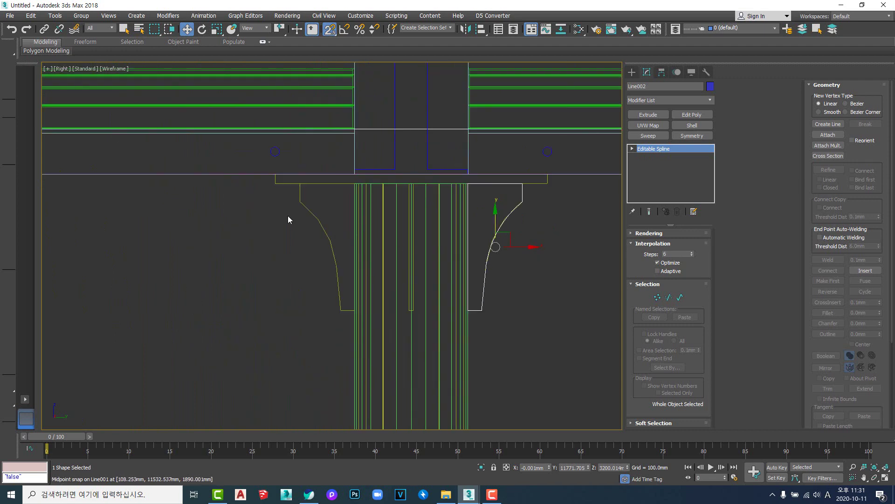
click(10, 16)
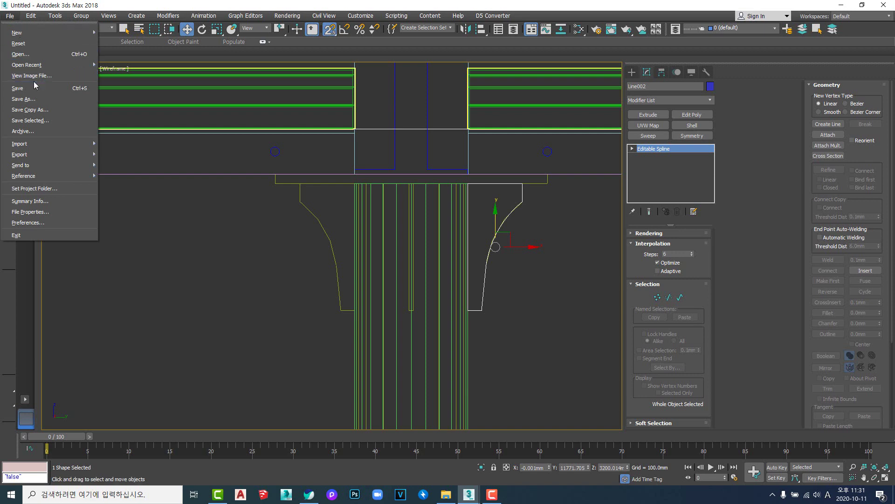
click(32, 99)
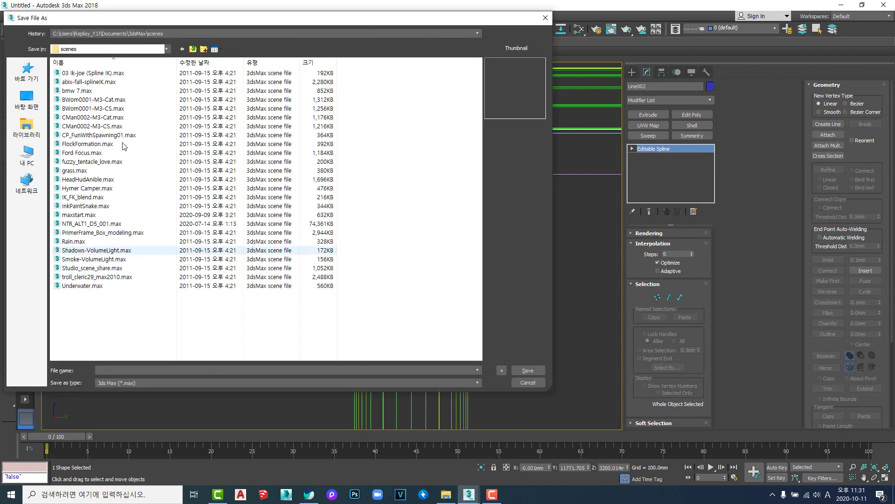
click(152, 34)
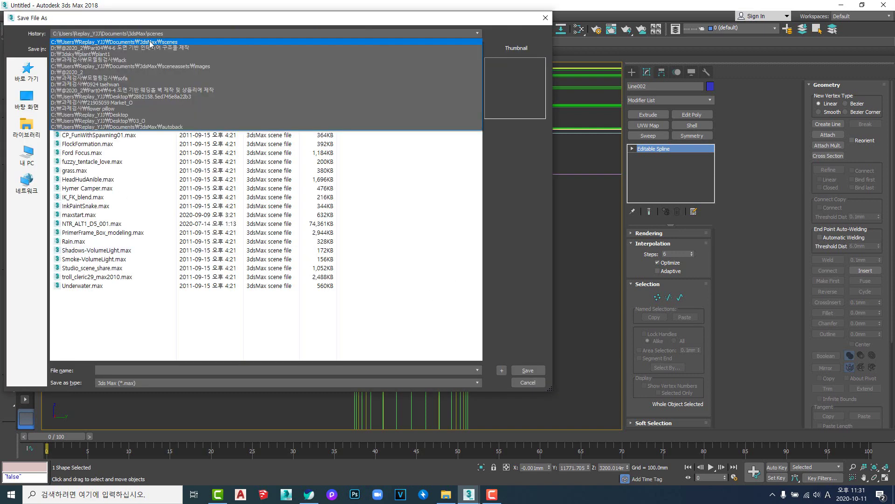
click(131, 73)
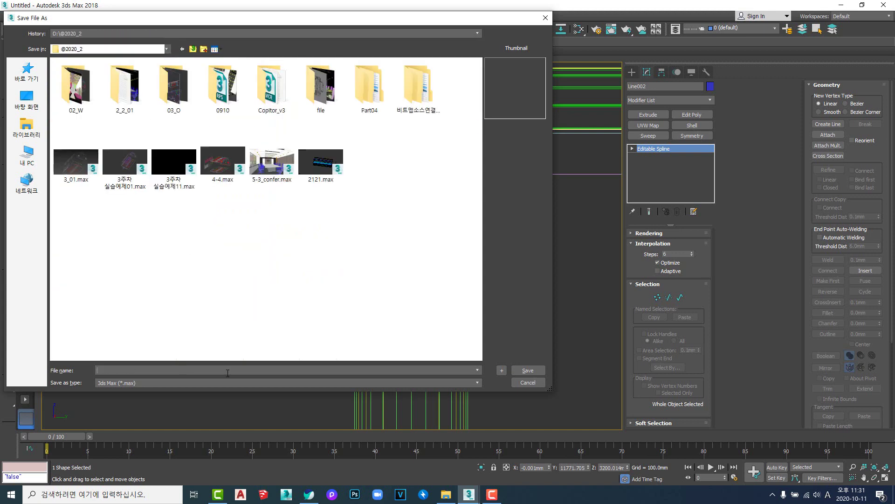
text(1)
click(528, 369)
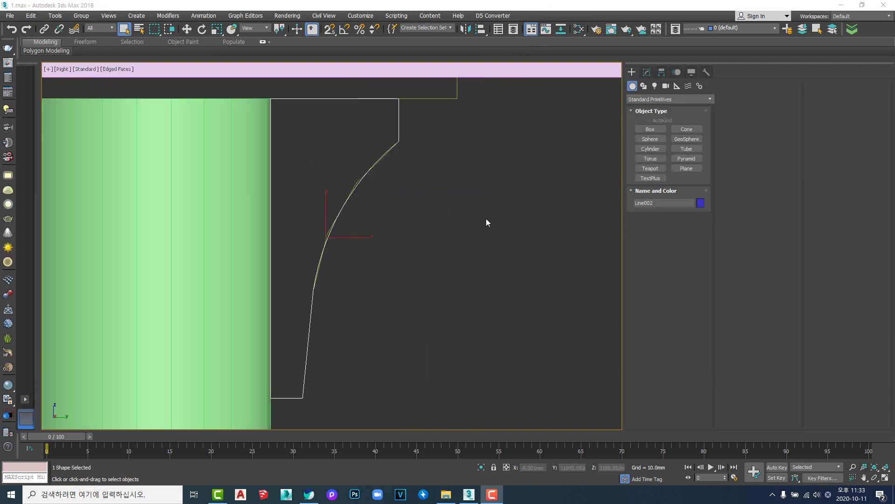
Step: Try a snapped rectangle across the bracket's plan thickness in the Top view, and undo it
middle_drag(343, 251, 391, 260)
key(t)
middle_drag(345, 293, 392, 189)
key(z)
scroll(365, 293, down, 10)
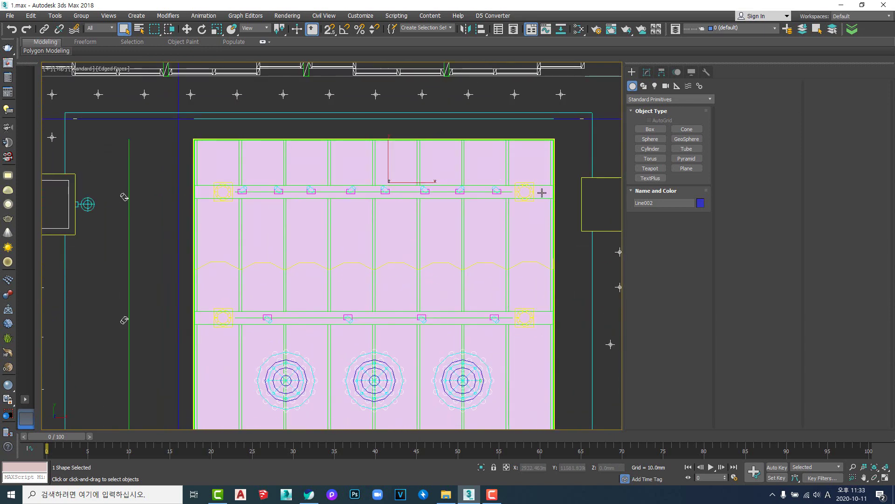
scroll(542, 192, up, 15)
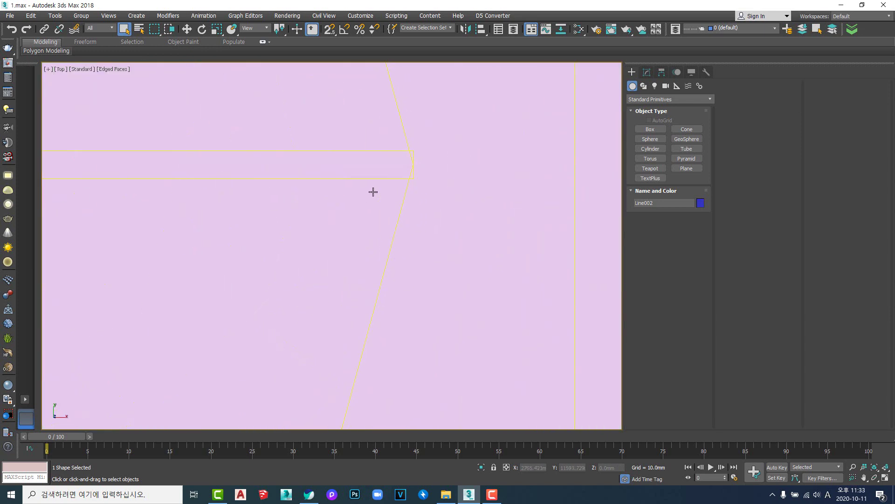
ctrl+right_click(488, 126)
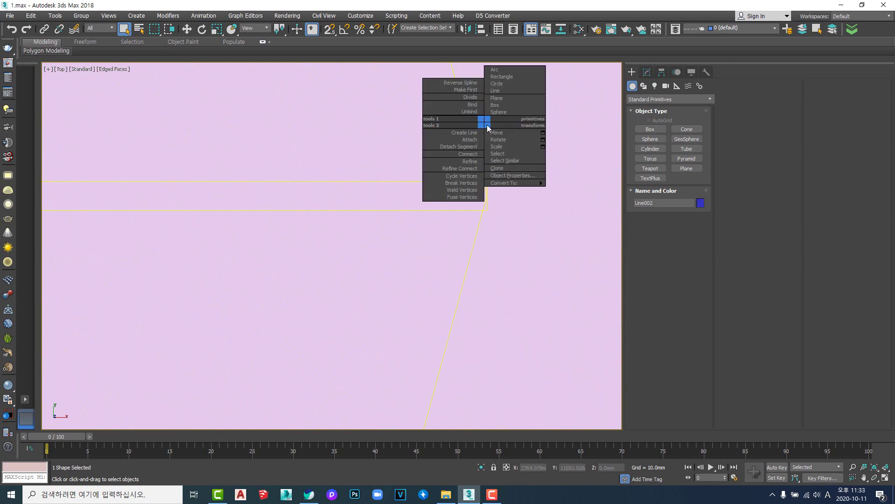
click(507, 78)
key(s)
drag(491, 182, 489, 212)
key(ctrl+z)
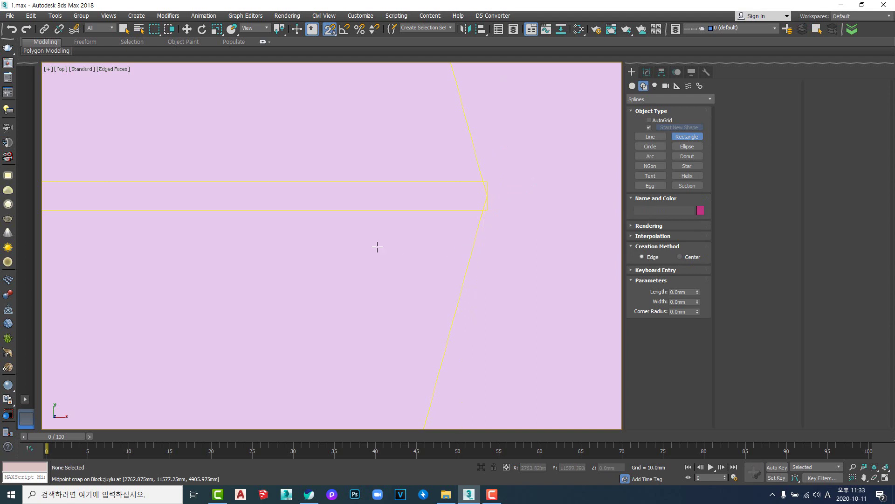
Step: Select the bracket outline in the Right view, add the column to the selection and isolate both
scroll(506, 251, down, 15)
middle_drag(314, 254, 507, 228)
scroll(508, 228, down, 5)
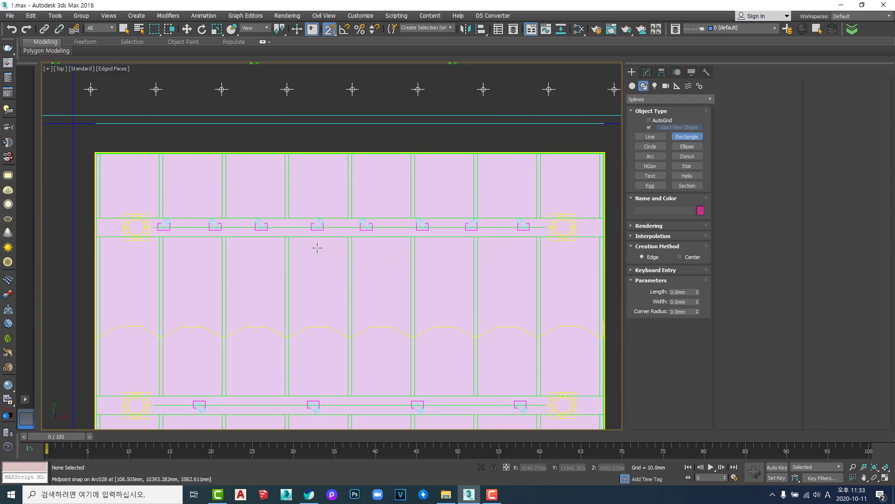
middle_drag(315, 248, 432, 249)
key(v)
key(r)
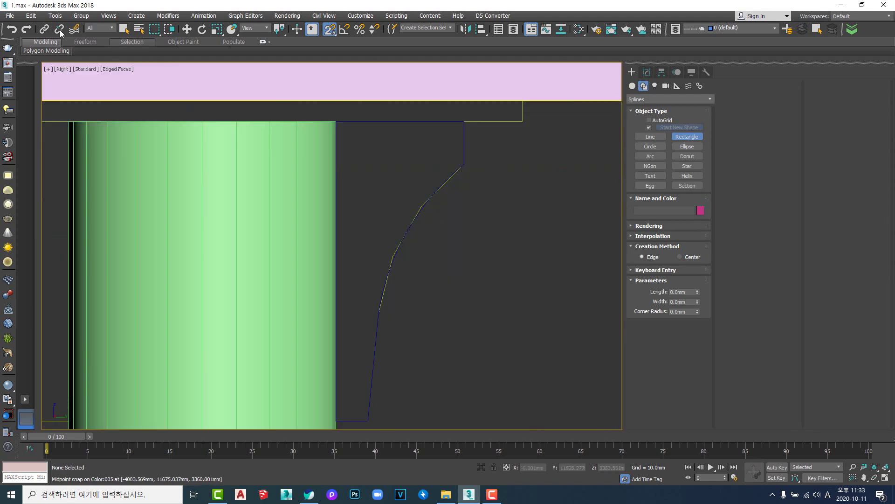
click(124, 29)
click(463, 153)
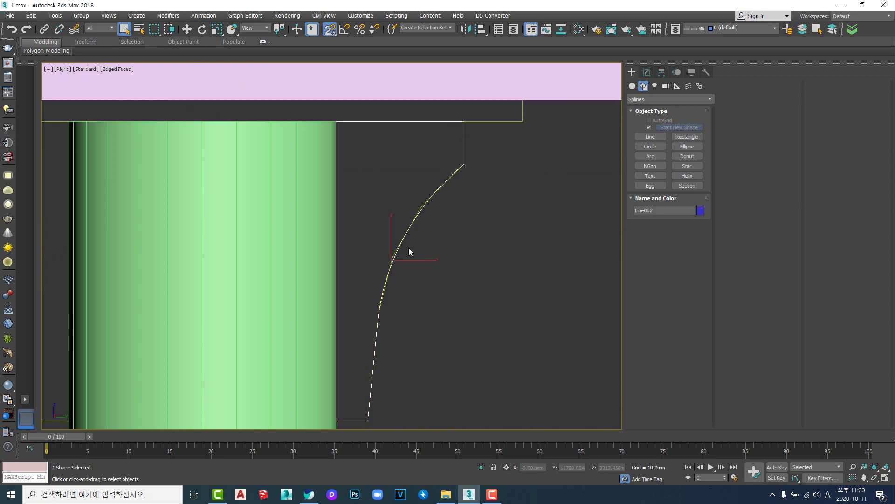
scroll(408, 248, down, 6)
middle_drag(428, 280, 425, 201)
mouse_move(425, 202)
alt+middle_down()
mouse_move(390, 202)
mouse_move(416, 210)
mouse_move(422, 196)
alt+middle_up()
scroll(411, 153, up, 3)
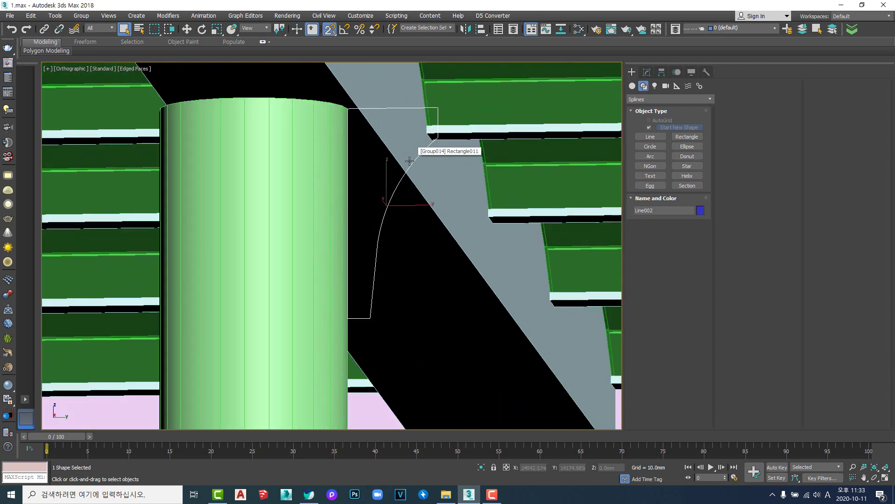
scroll(410, 162, down, 1)
key(alt+q)
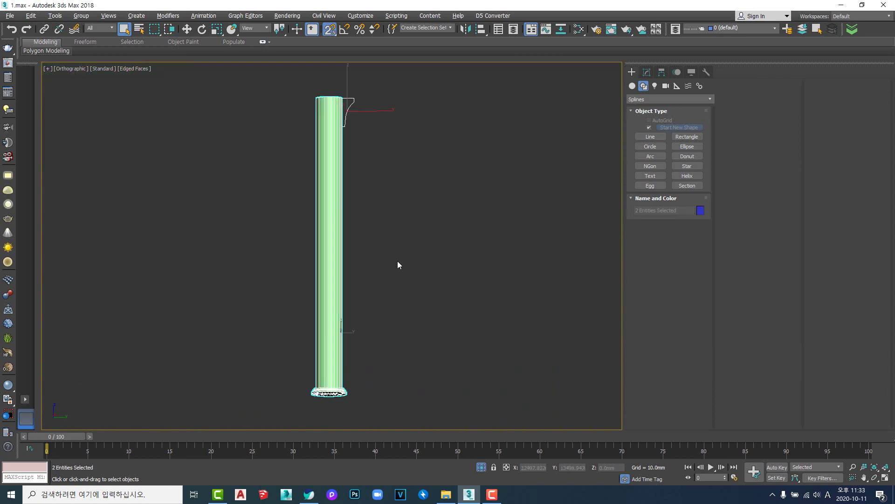
Step: Select only the bracket outline and frame it above the column in the Top view
key(t)
key(z)
scroll(383, 215, down, 3)
middle_drag(382, 219, 412, 161)
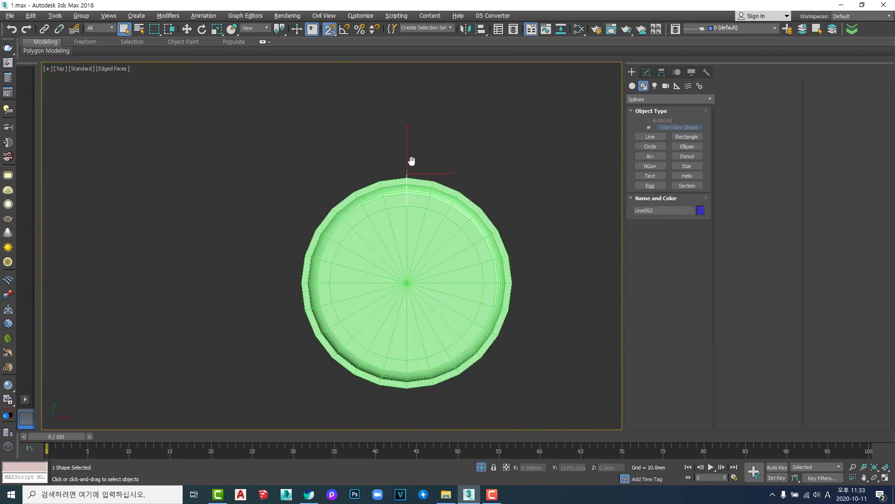
scroll(405, 200, up, 3)
scroll(410, 205, up, 1)
scroll(414, 213, down, 1)
scroll(413, 213, down, 2)
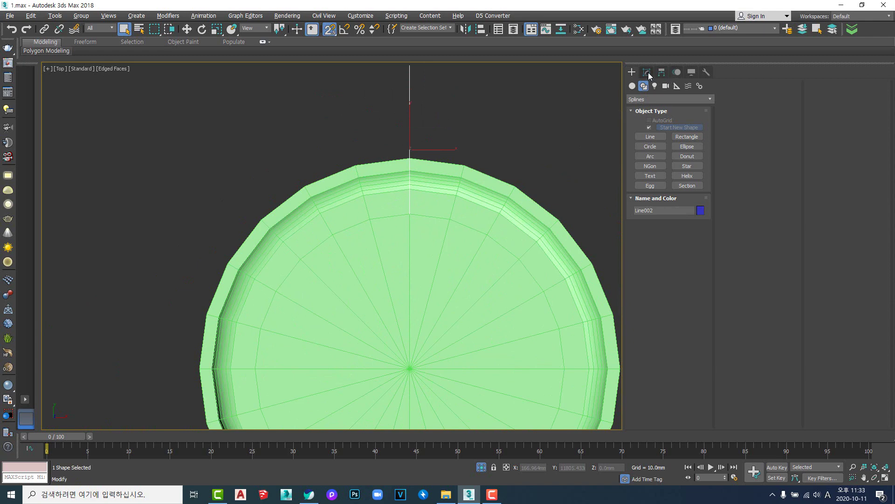
Step: Try a 10 mm Extrude on the bracket outline, and remove the modifier
click(647, 71)
middle_drag(430, 168, 459, 162)
scroll(447, 154, up, 3)
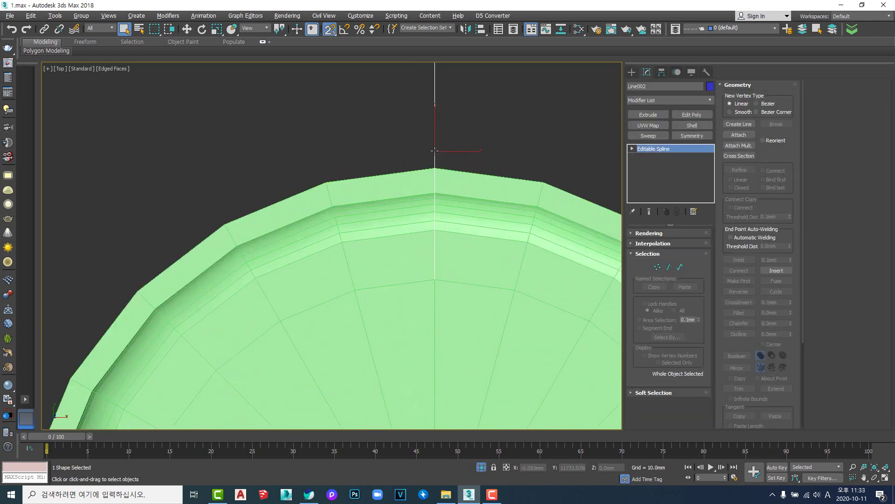
click(656, 117)
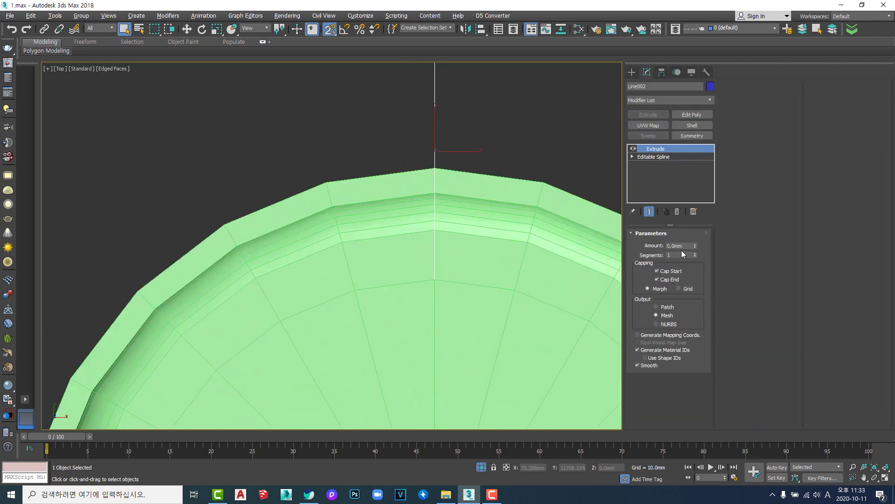
drag(684, 246, 574, 252)
text(10)
key(Return)
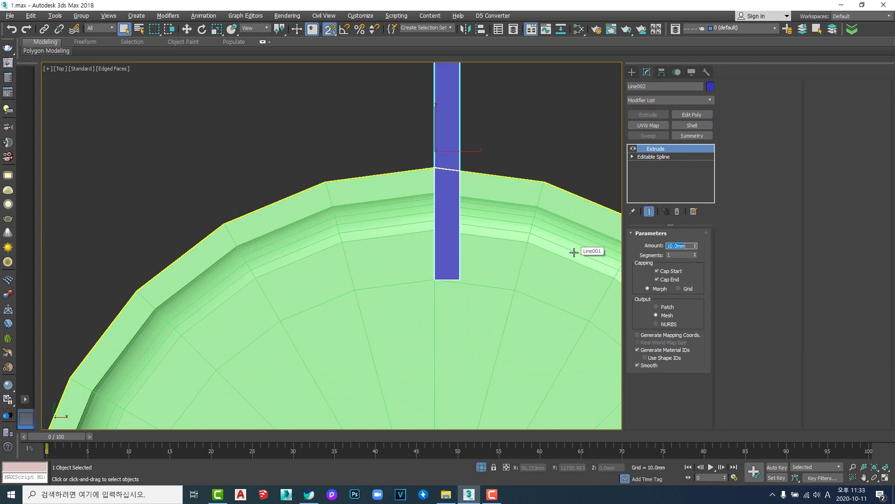
middle_drag(457, 185, 457, 226)
scroll(440, 198, up, 3)
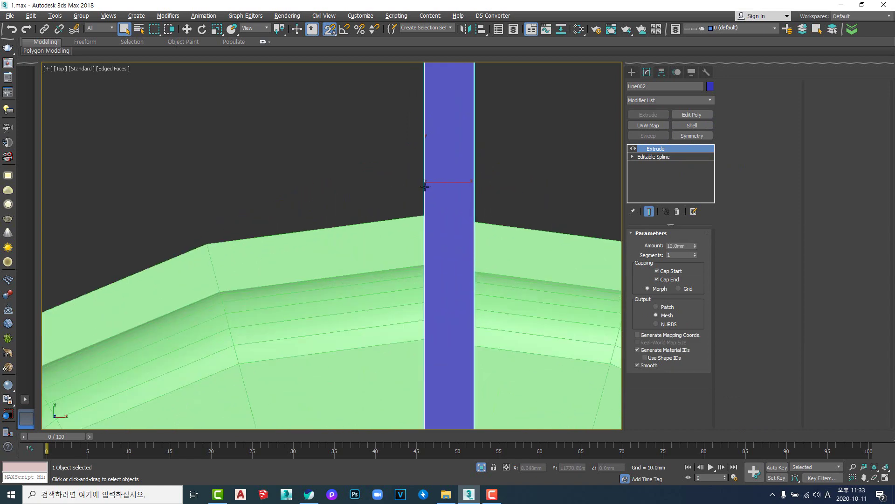
scroll(425, 186, down, 3)
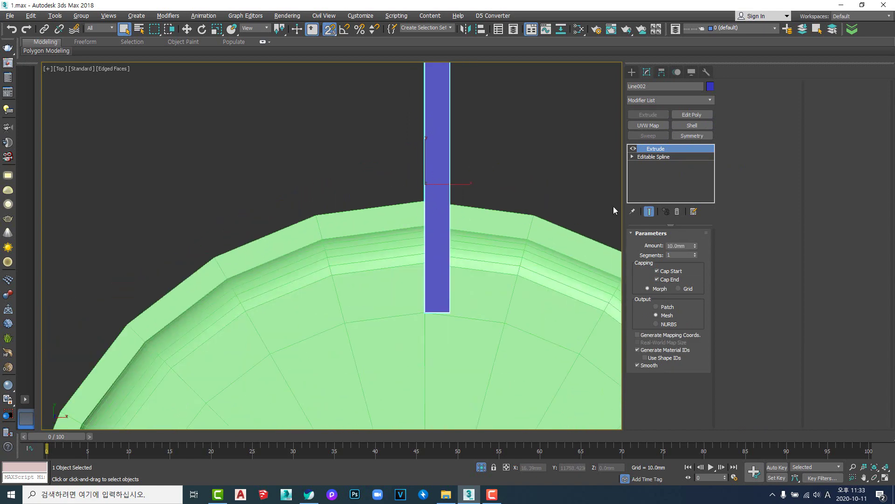
right_click(679, 148)
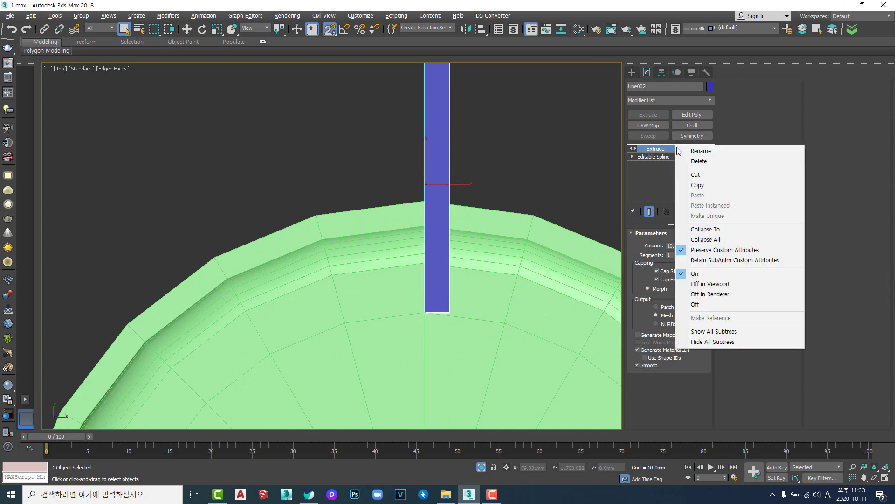
click(690, 163)
Step: Apply a Shell modifier to the bracket outline with inner and outer amounts of 1.5 mm
click(693, 125)
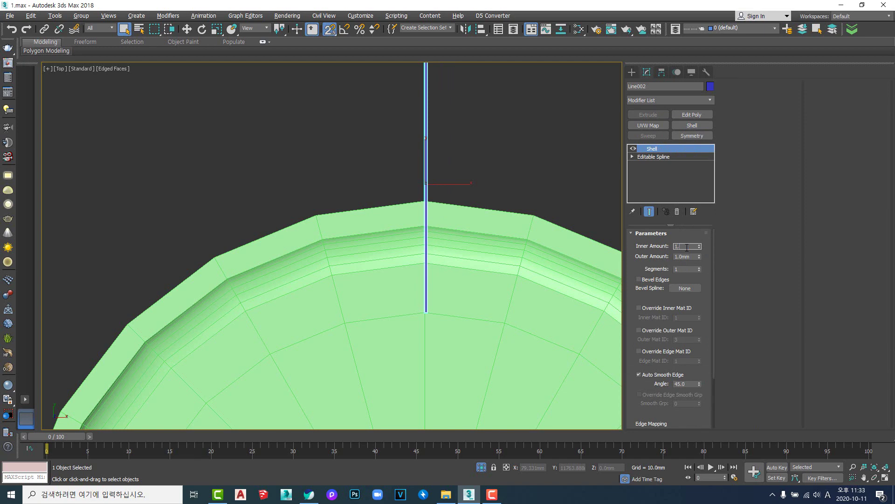
key(Tab)
text(1)
key(Return)
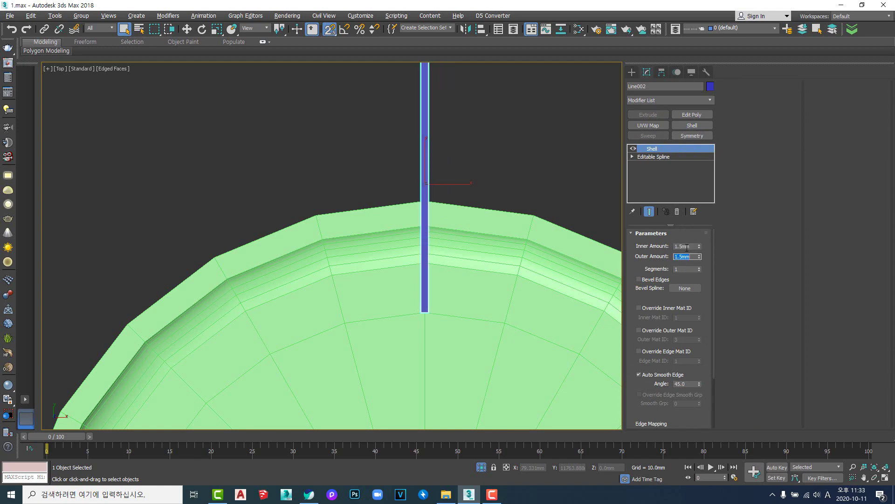
middle_drag(393, 253, 427, 266)
scroll(457, 202, up, 3)
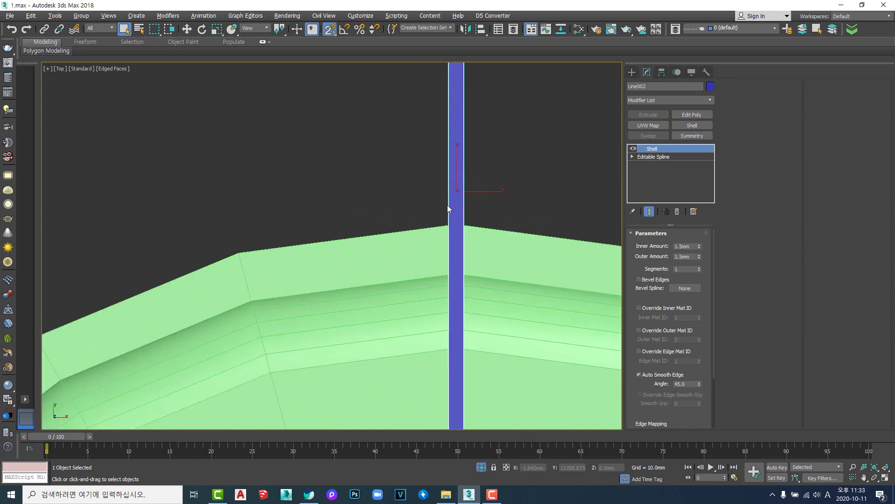
Step: Examine how the bracket's inner edge meets the faceted column in the Top, Right and orbited views
scroll(448, 206, down, 6)
middle_drag(455, 237, 431, 251)
scroll(434, 231, up, 4)
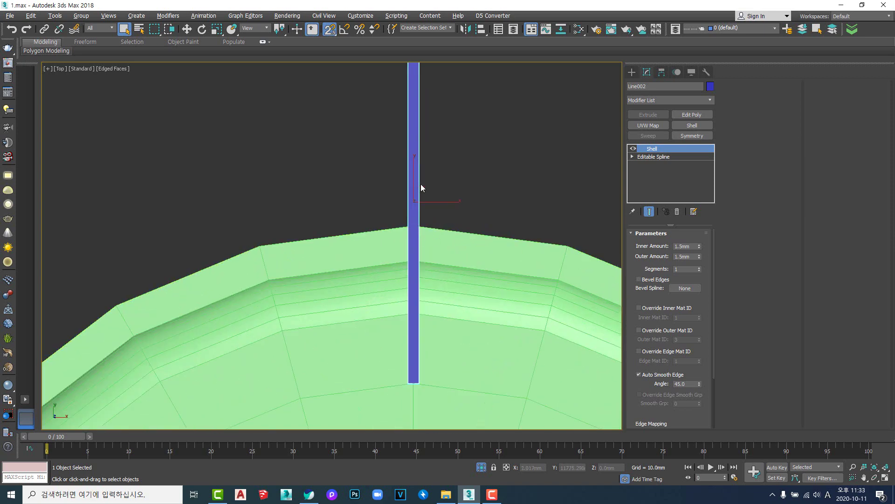
scroll(430, 249, down, 3)
middle_drag(433, 278, 450, 186)
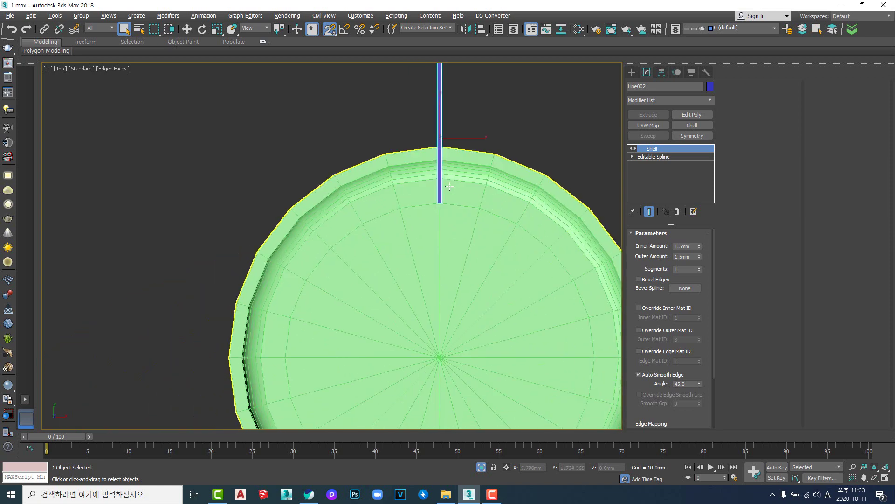
scroll(447, 205, up, 4)
scroll(446, 206, down, 7)
key(v)
key(r)
scroll(446, 204, up, 4)
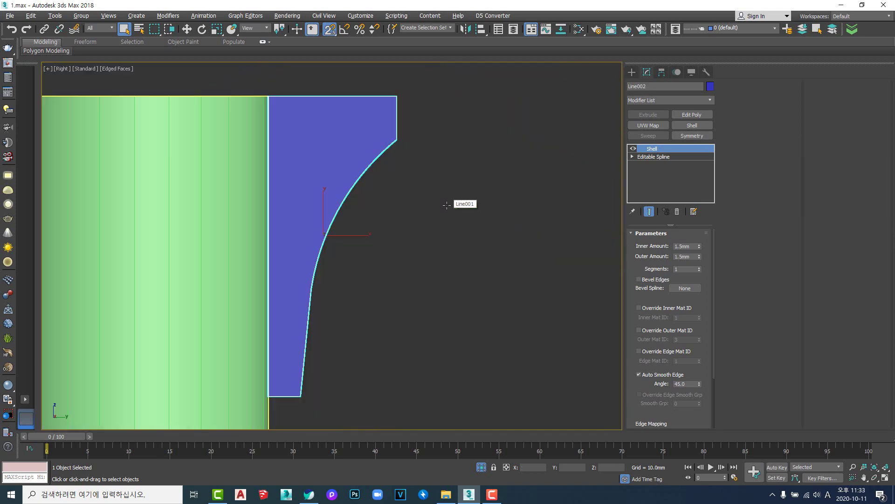
middle_drag(333, 189, 418, 221)
scroll(408, 198, down, 4)
alt+middle_drag(349, 198, 327, 235)
scroll(409, 176, up, 7)
scroll(330, 176, up, 6)
middle_drag(381, 167, 356, 155)
scroll(356, 156, down, 4)
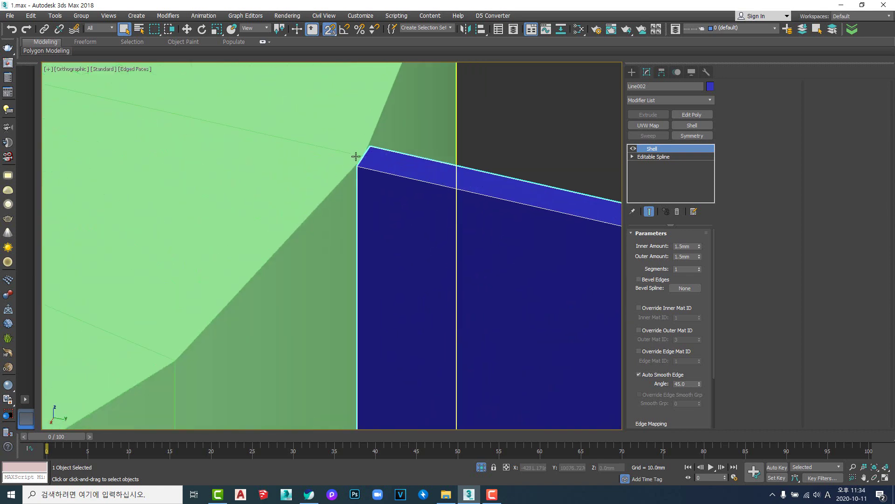
scroll(353, 157, up, 4)
scroll(382, 148, up, 3)
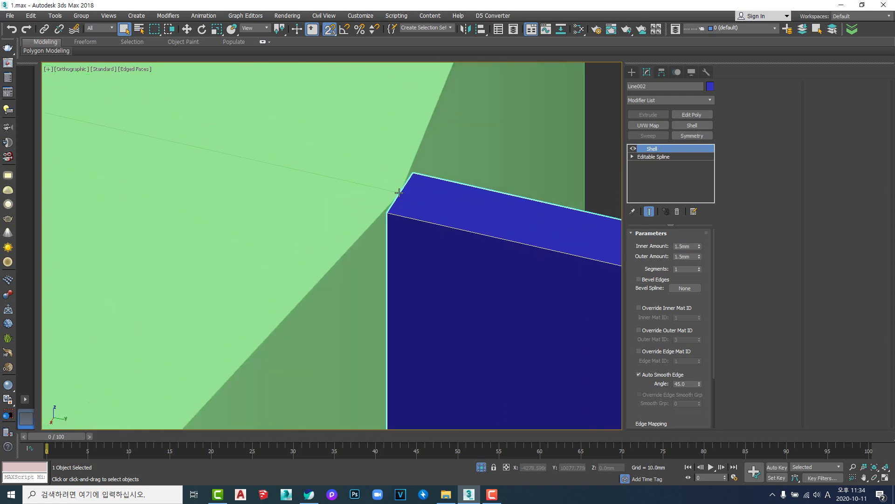
alt+middle_drag(399, 192, 505, 224)
scroll(419, 242, down, 5)
Step: In the Right view, move the bracket outline's two column-side vertices slightly into the column and return to the Shell level
key(v)
key(r)
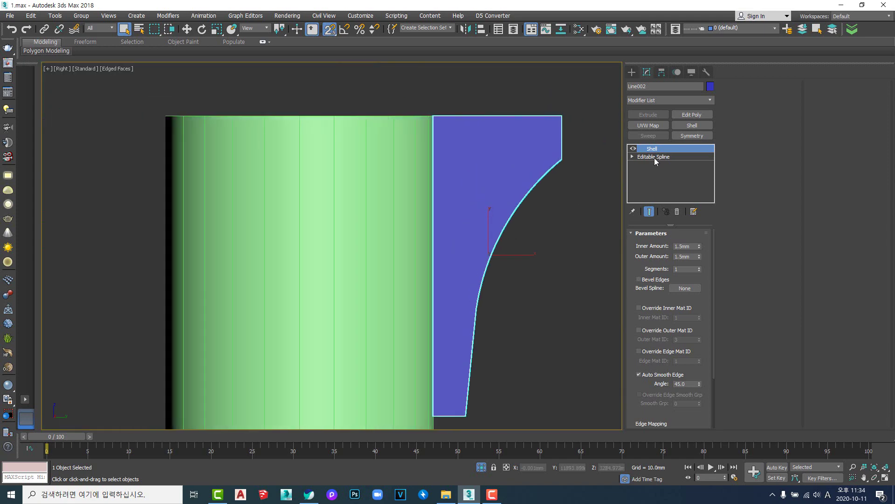
click(654, 158)
key(1)
drag(417, 95, 444, 428)
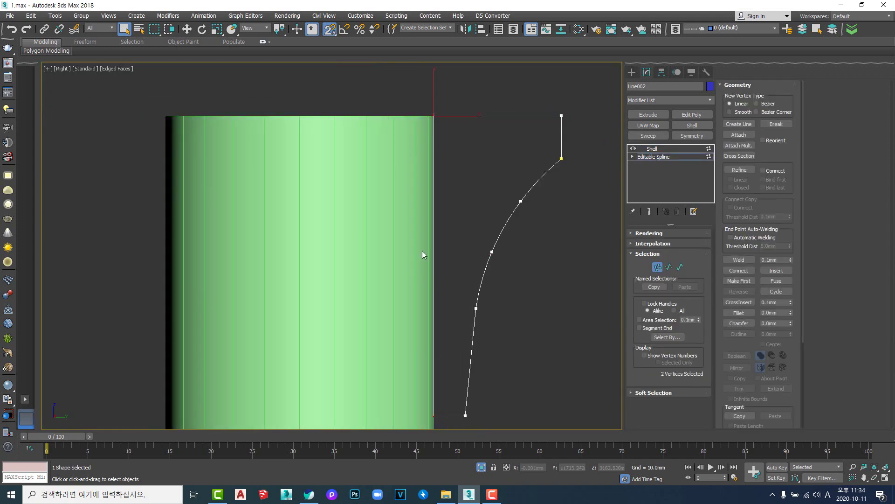
key(w)
key(s)
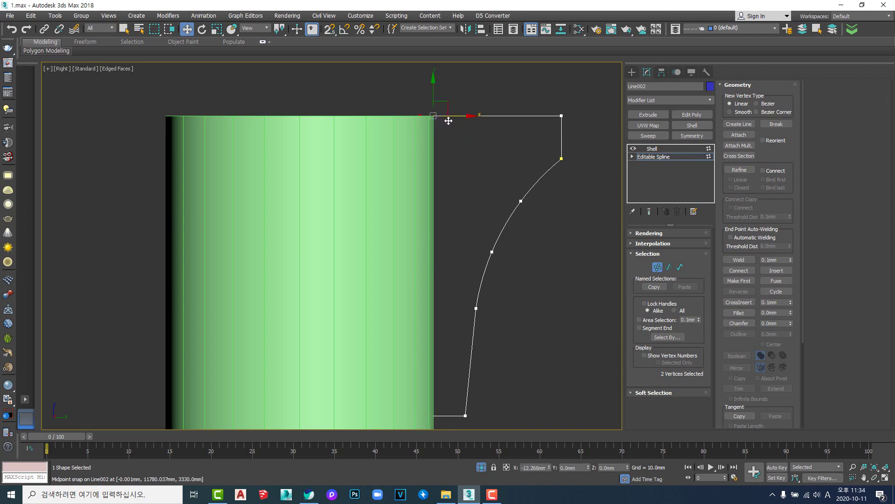
key(F3)
drag(449, 121, 442, 120)
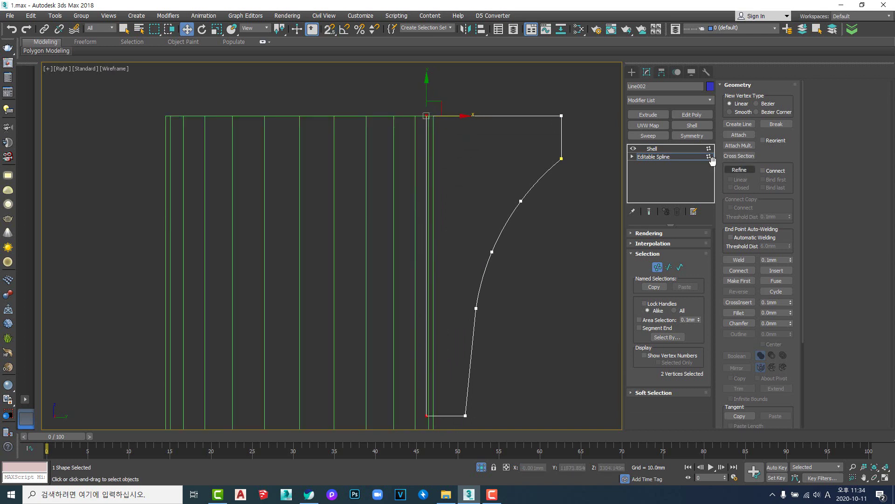
click(675, 155)
click(668, 150)
key(F3)
scroll(506, 208, down, 3)
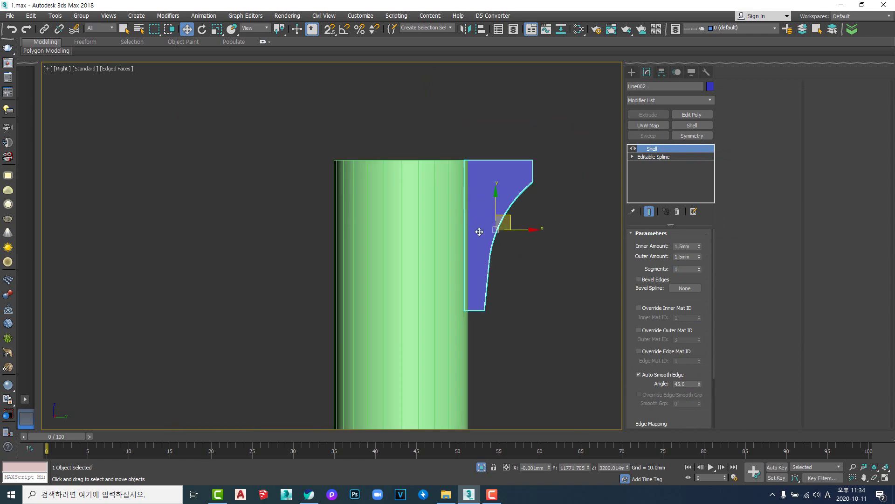
Step: Deselect the bracket and inspect its joint with the column from an orbited view
mouse_move(480, 230)
alt+middle_down()
mouse_move(441, 247)
mouse_move(427, 179)
alt+middle_up()
click(583, 295)
scroll(478, 149, up, 8)
scroll(479, 149, down, 10)
alt+middle_drag(427, 179, 442, 202)
scroll(422, 135, up, 8)
scroll(438, 175, down, 6)
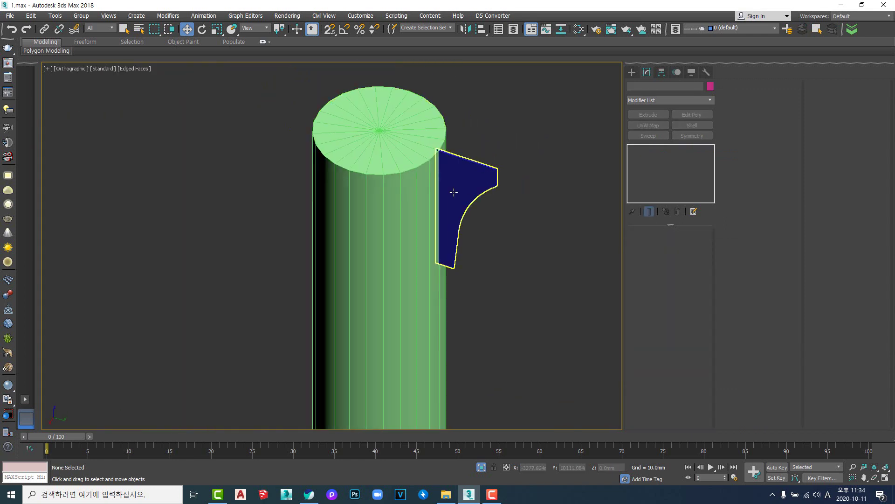
Step: Select the bracket, show it in the Top wireframe view and end the isolation
click(454, 193)
key(t)
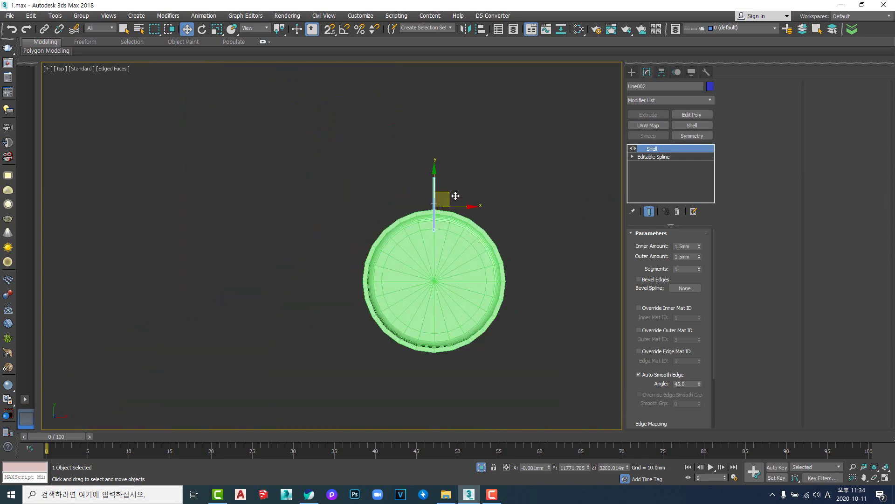
scroll(455, 196, down, 6)
key(F3)
middle_drag(486, 231, 454, 224)
right_click(454, 214)
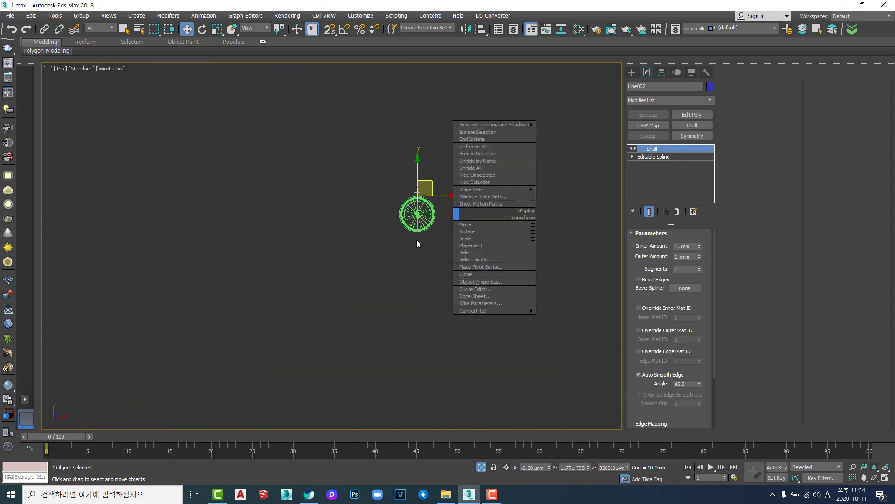
click(416, 240)
right_click(483, 229)
click(516, 158)
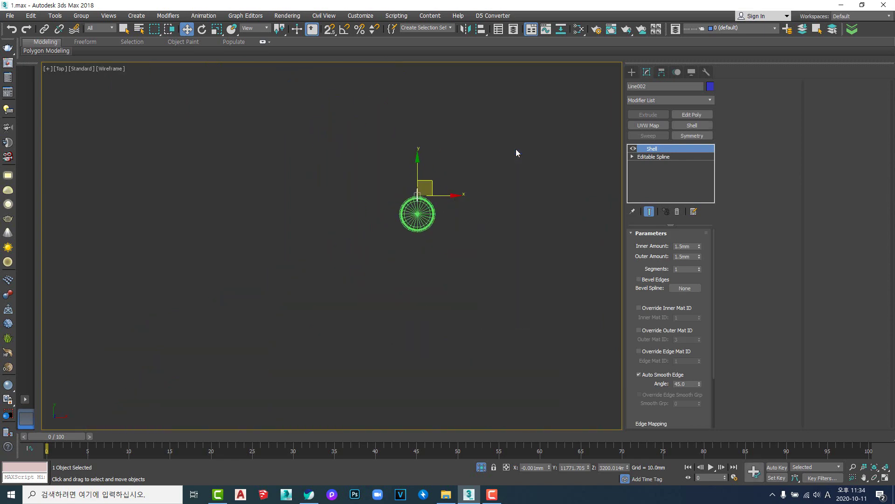
Step: Examine the bracket count and arrangement around the column in the CAD plan
middle_drag(450, 242, 436, 222)
scroll(465, 208, up, 5)
scroll(427, 211, down, 5)
scroll(427, 210, down, 3)
scroll(476, 216, up, 9)
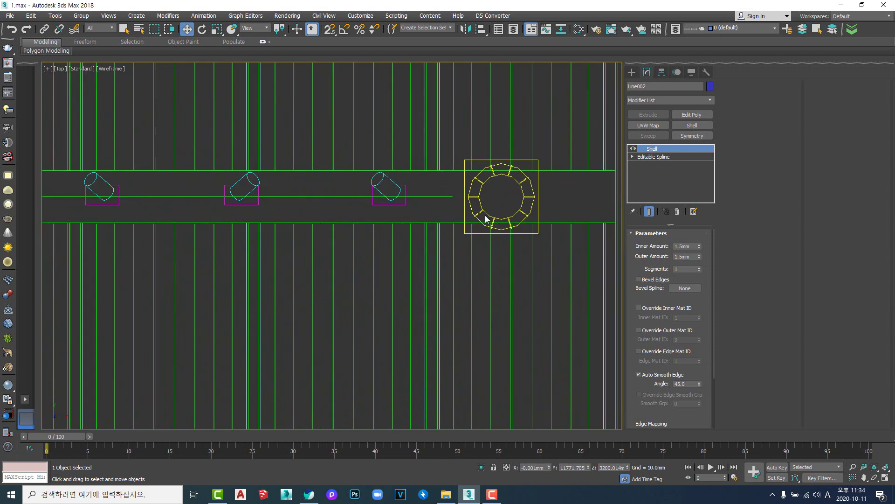
middle_drag(499, 144, 484, 166)
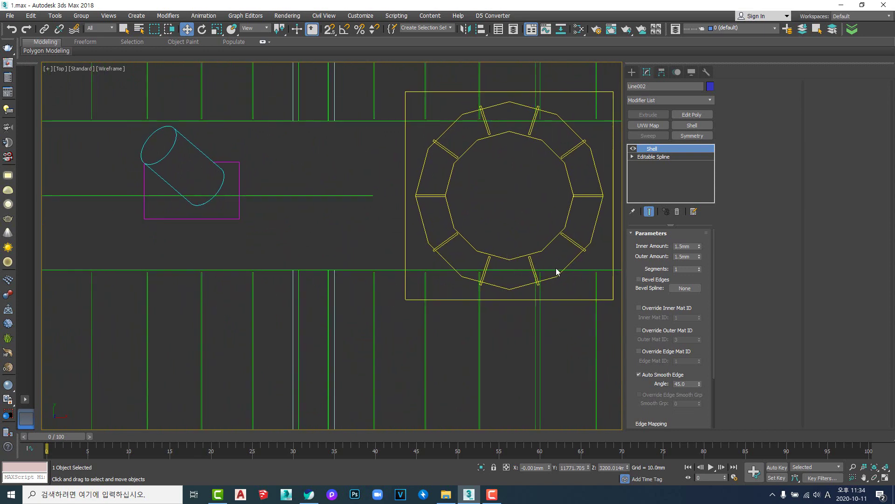
middle_drag(454, 245, 532, 271)
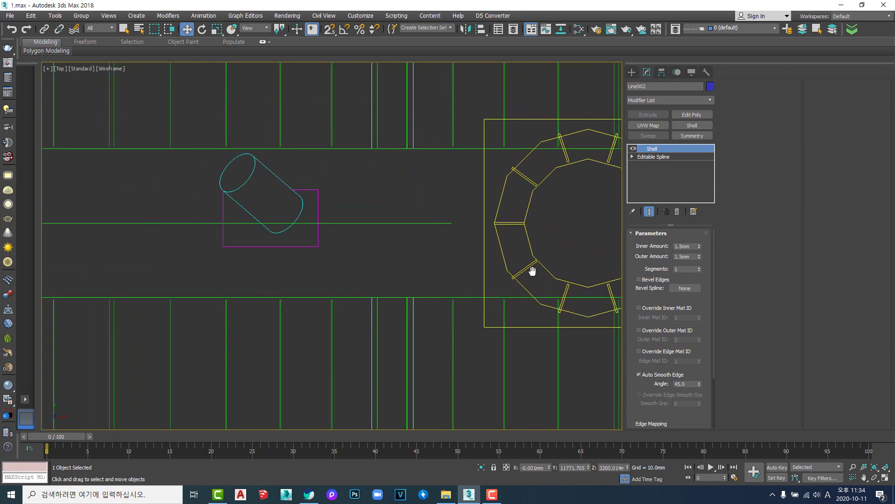
scroll(529, 272, down, 9)
middle_drag(377, 277, 466, 255)
scroll(481, 246, up, 8)
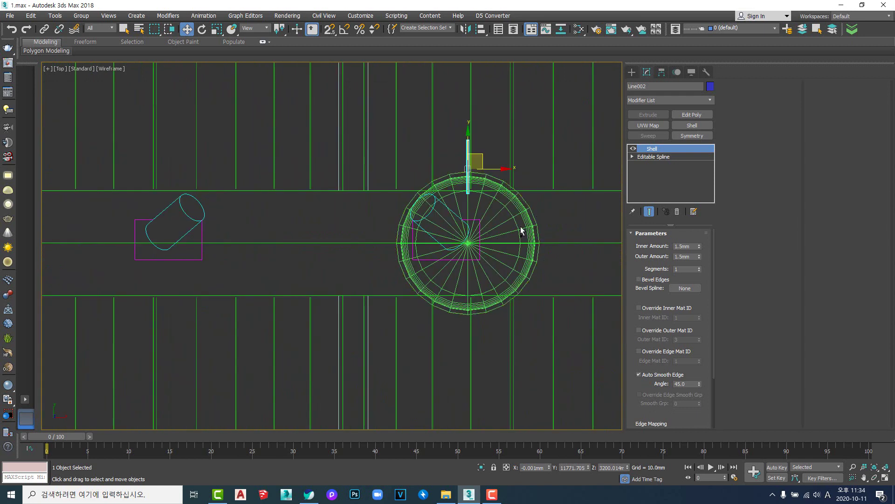
Step: Isolate the column and bracket again, and select only the bracket
ctrl+click(524, 243)
key(alt+q)
click(525, 244)
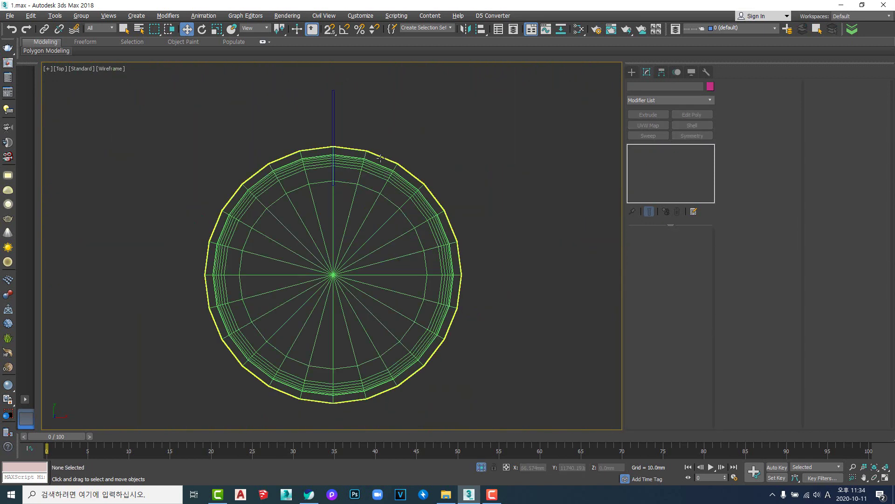
click(334, 144)
middle_drag(319, 166, 395, 144)
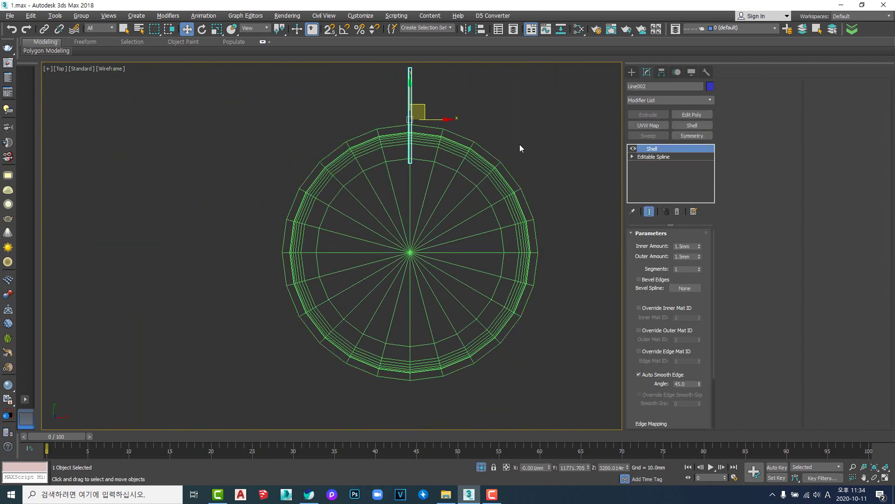
Step: Align only the bracket's pivot point to the column's center in X and Y, and leave pivot editing
click(660, 74)
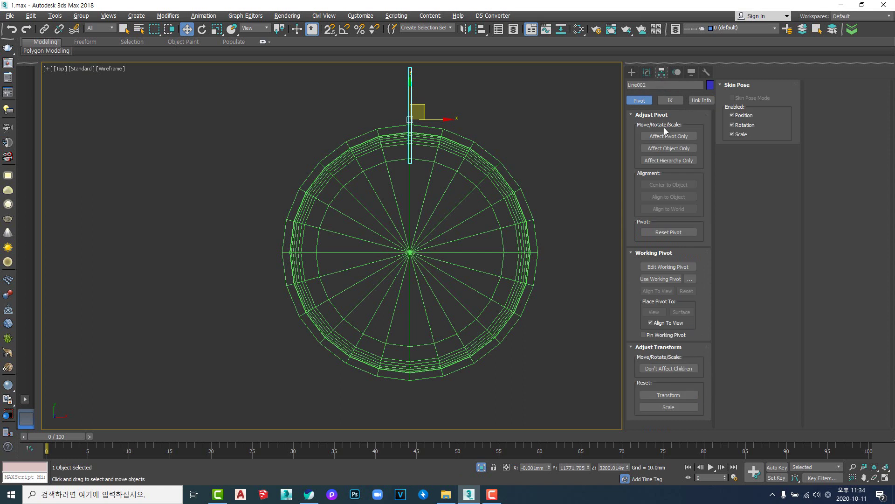
click(663, 135)
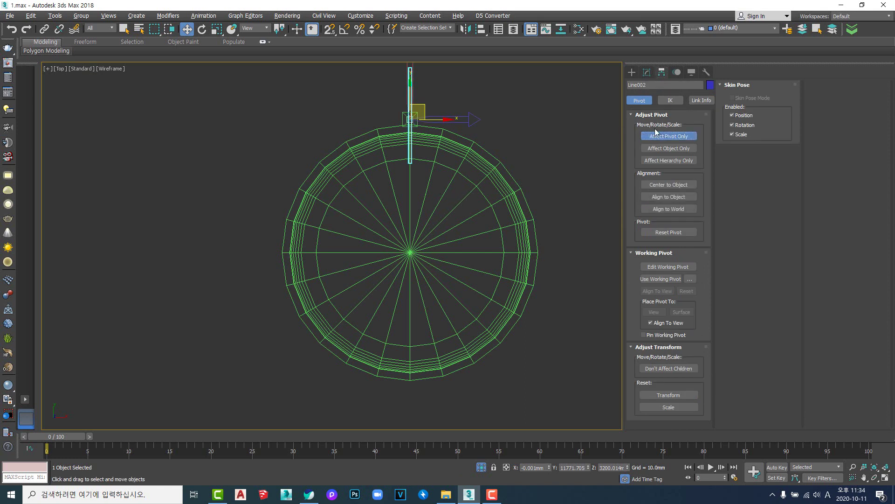
click(657, 136)
click(656, 136)
middle_drag(405, 214, 436, 223)
key(alt+a)
click(448, 255)
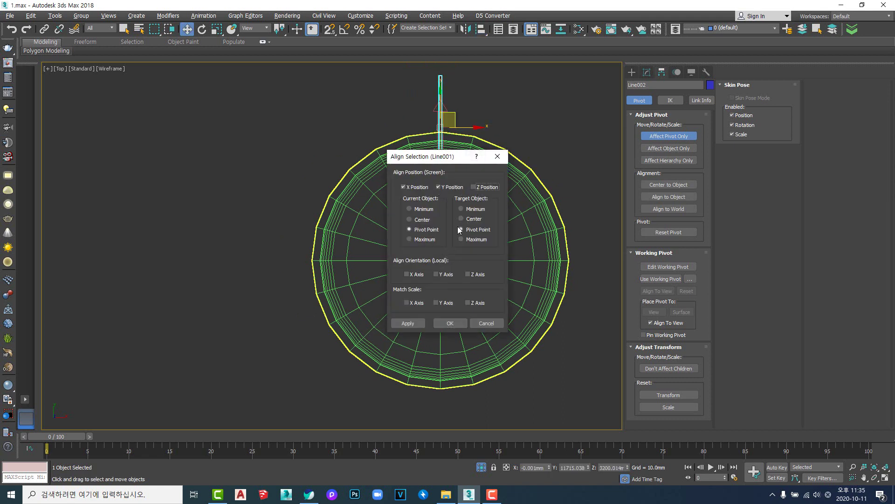
drag(446, 156, 166, 158)
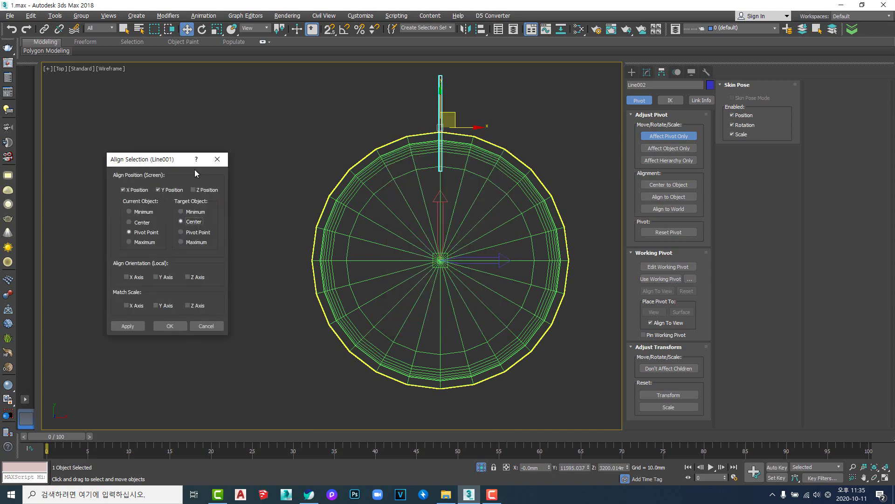
click(169, 325)
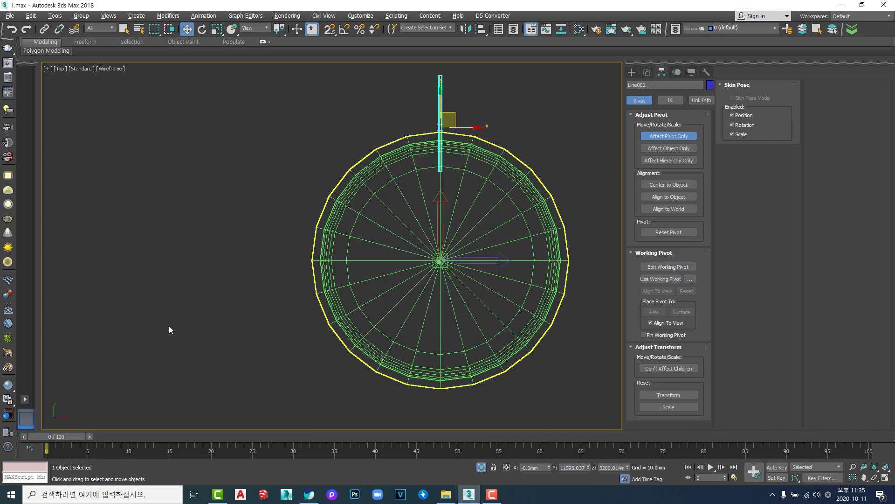
middle_drag(396, 266, 336, 260)
scroll(393, 261, up, 2)
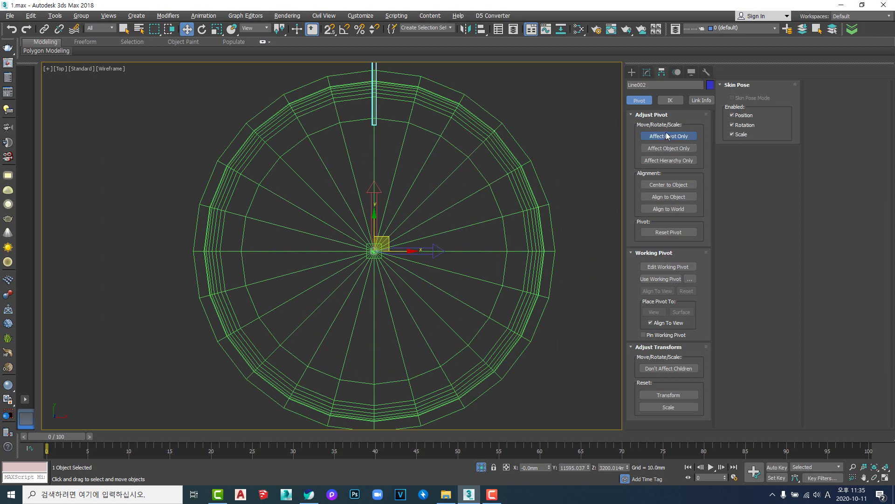
middle_drag(431, 254, 456, 254)
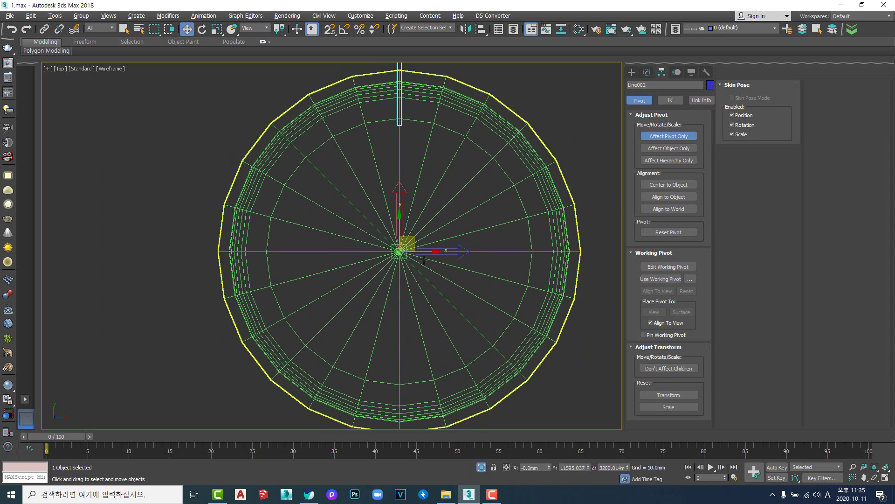
key(e)
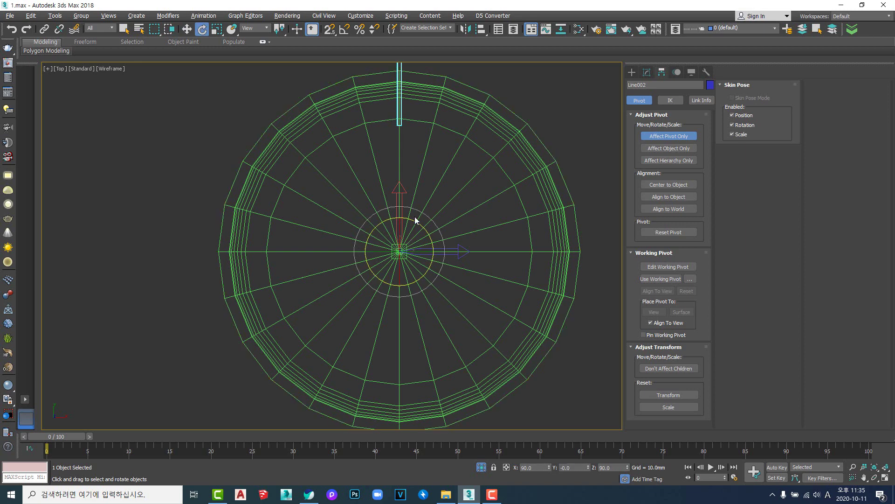
click(660, 138)
Step: Array the bracket around the column as 10 instances with a total Z rotation of 360 degrees
scroll(430, 258, down, 3)
middle_drag(400, 260, 409, 236)
scroll(446, 228, up, 2)
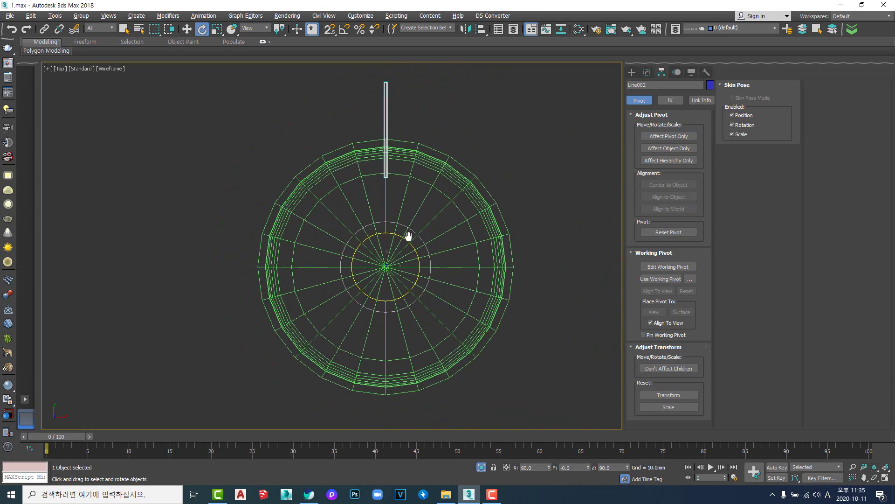
click(55, 15)
click(83, 195)
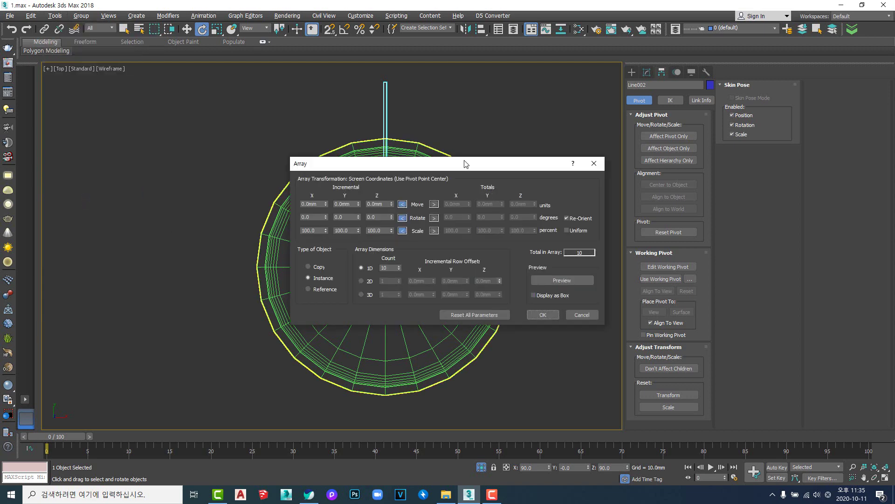
drag(464, 163, 718, 108)
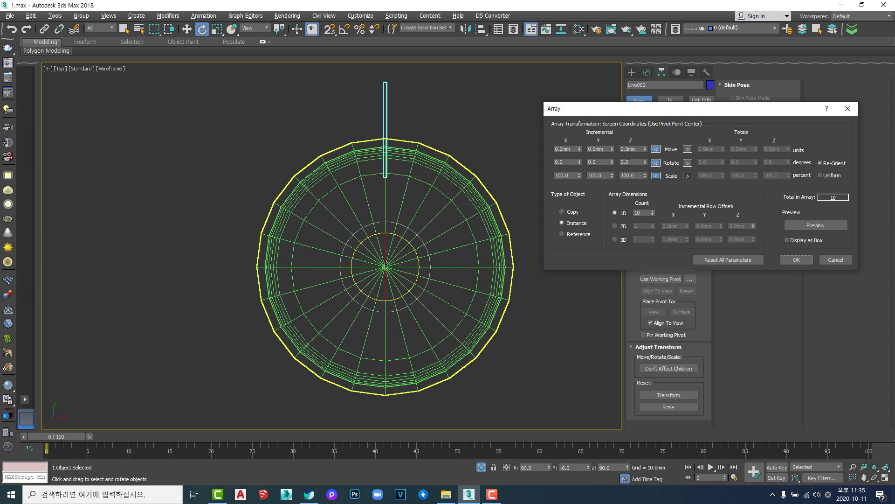
click(688, 163)
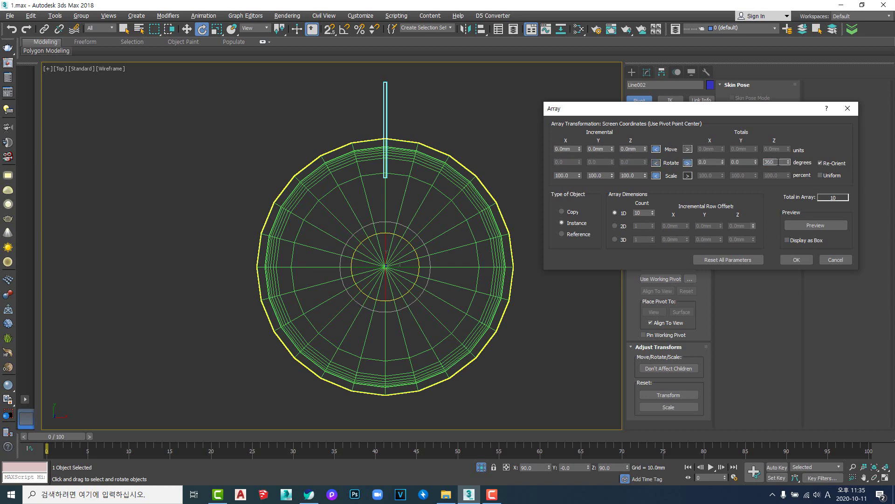
click(795, 262)
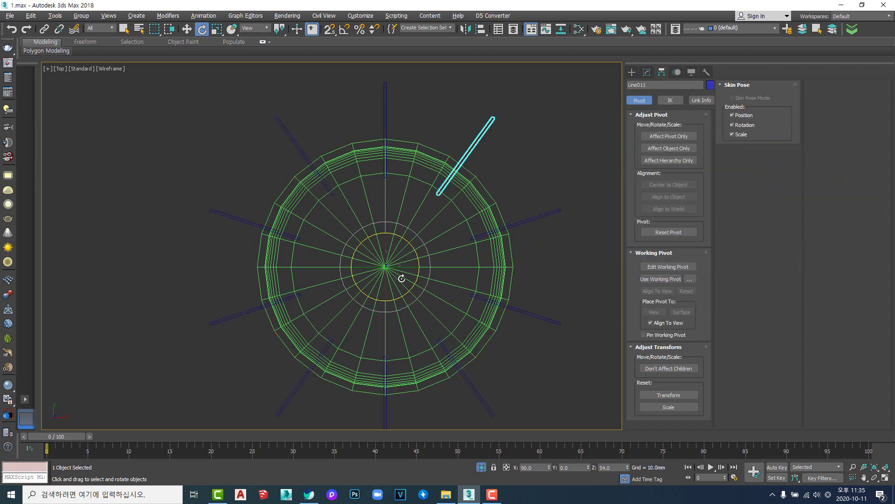
Step: Deselect everything and inspect the bracket ring at the column's top in a shaded, orbited view
scroll(437, 267, down, 4)
middle_drag(401, 278, 474, 240)
click(541, 271)
key(F3)
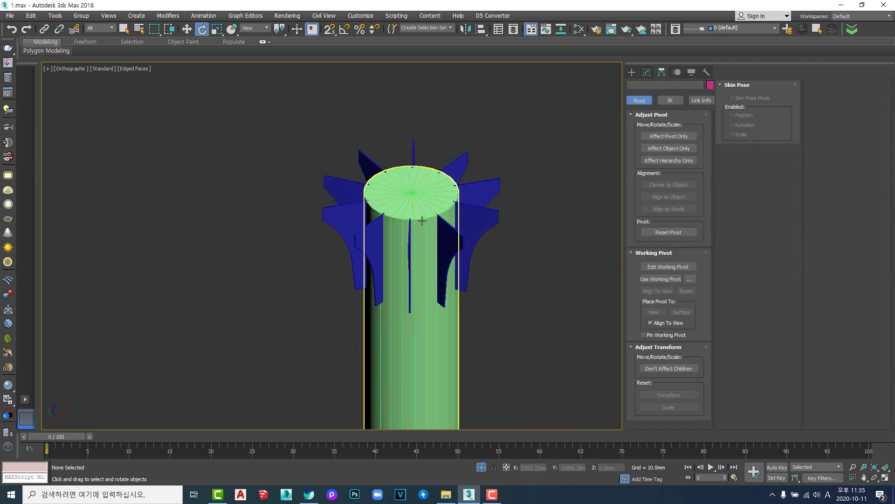
scroll(422, 223, up, 4)
scroll(422, 224, down, 4)
key(F4)
scroll(441, 252, down, 5)
middle_drag(444, 250, 450, 198)
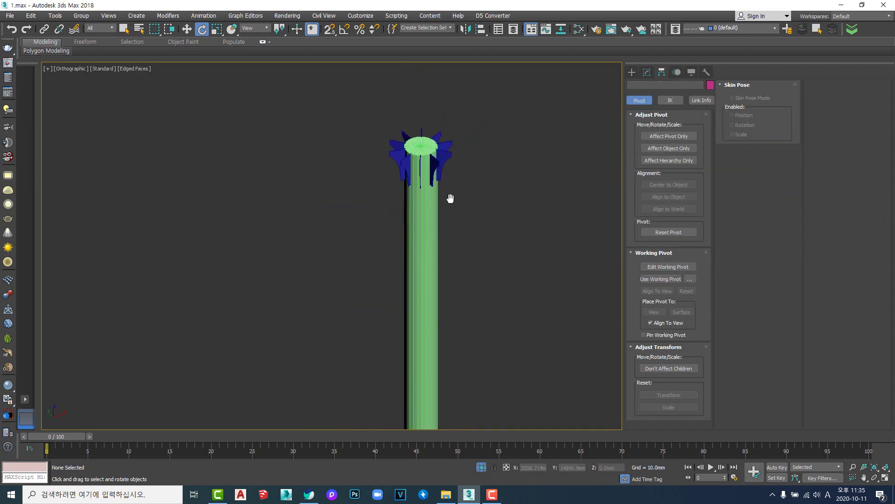
Step: Check the isolated column and bracket ring from the front and right, and end the isolation
key(f)
key(z)
middle_drag(325, 158, 378, 214)
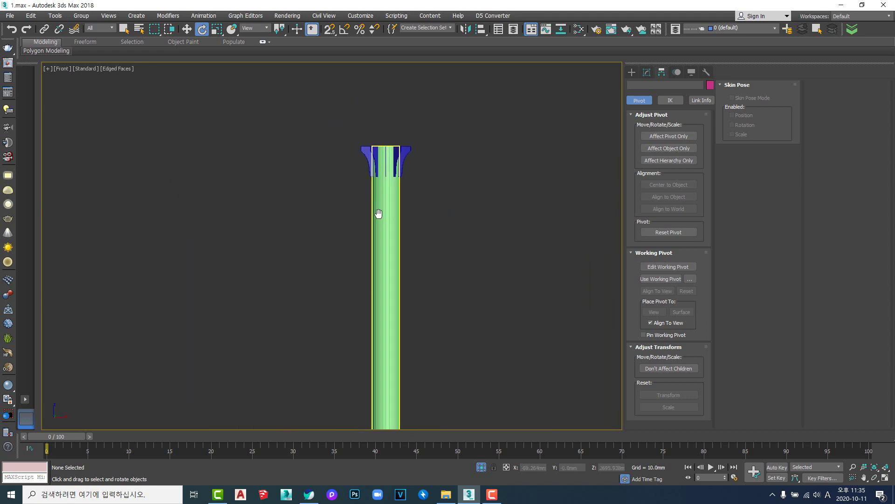
key(v)
key(r)
key(z)
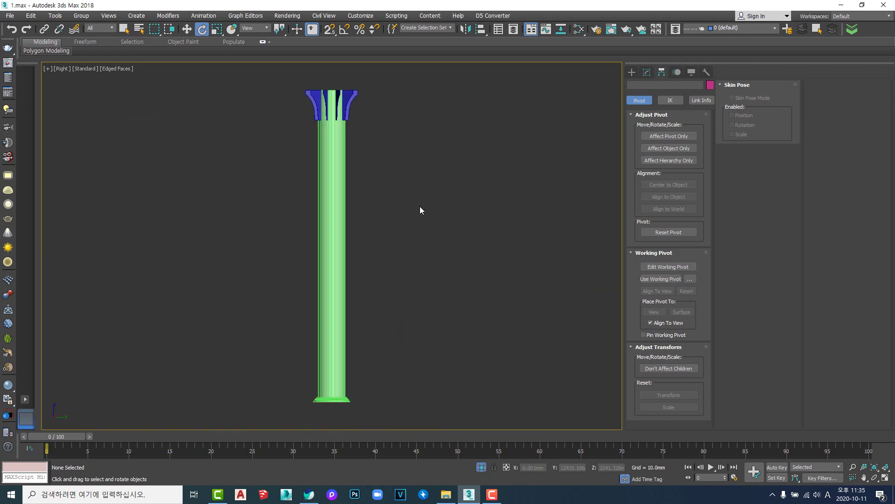
right_click(267, 152)
click(201, 216)
right_click(220, 200)
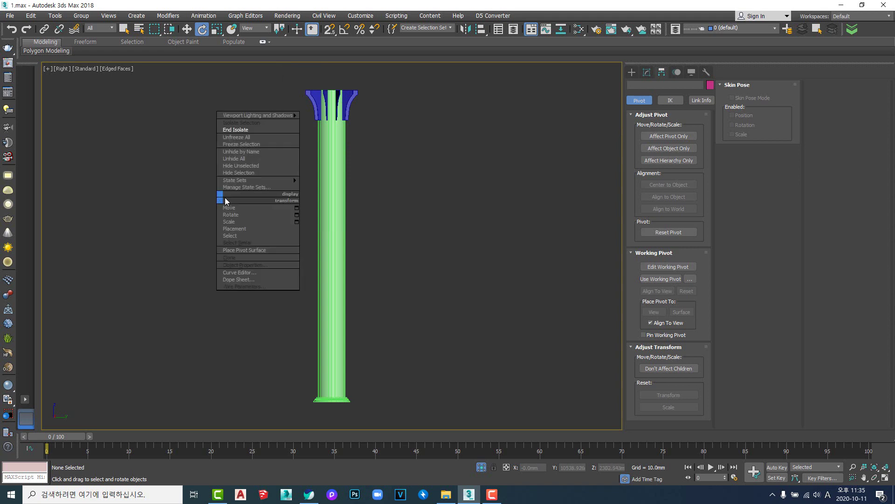
click(267, 130)
Step: Trace the flat cap outline between the brackets and the ceiling with a snapped rectangle, setting it to 20 mm long and 600 mm wide
middle_drag(349, 76, 365, 139)
scroll(364, 147, up, 4)
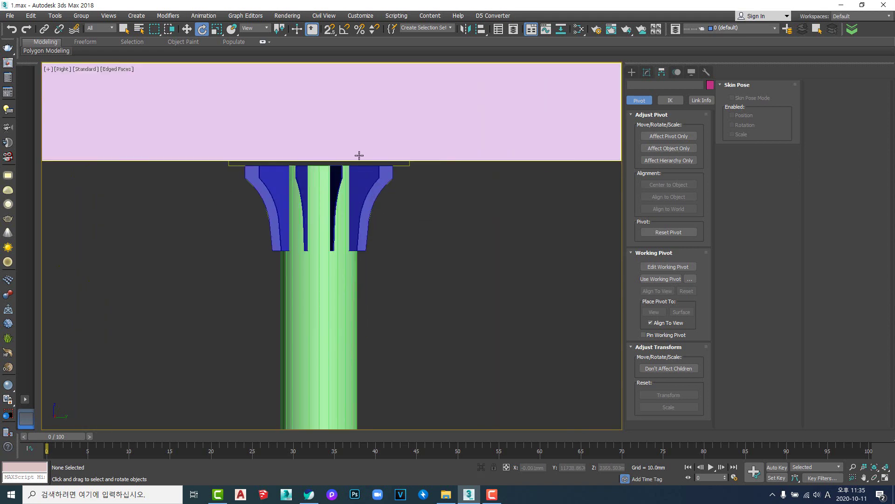
scroll(359, 154, down, 5)
middle_drag(393, 260, 411, 212)
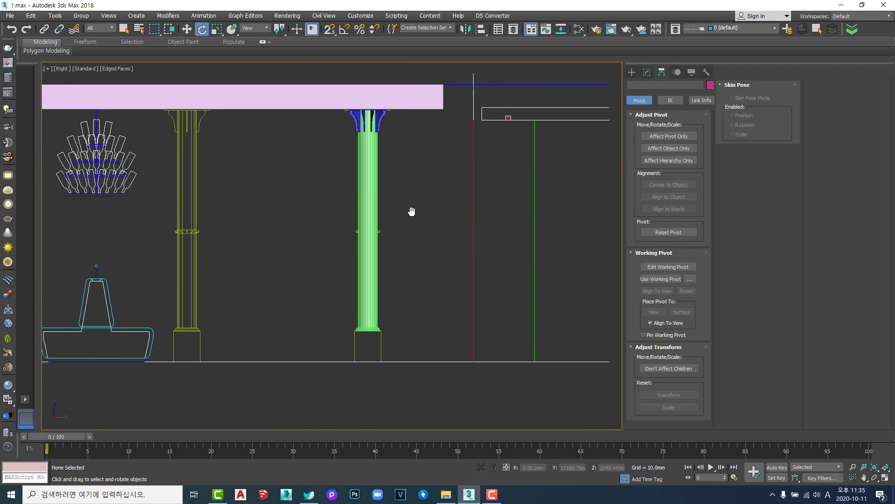
scroll(364, 111, up, 5)
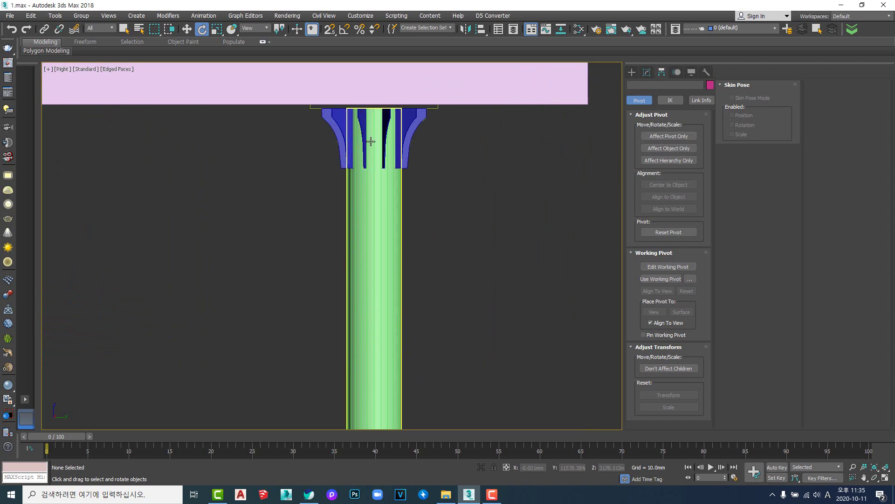
scroll(408, 110, up, 5)
scroll(399, 130, down, 5)
scroll(414, 125, up, 5)
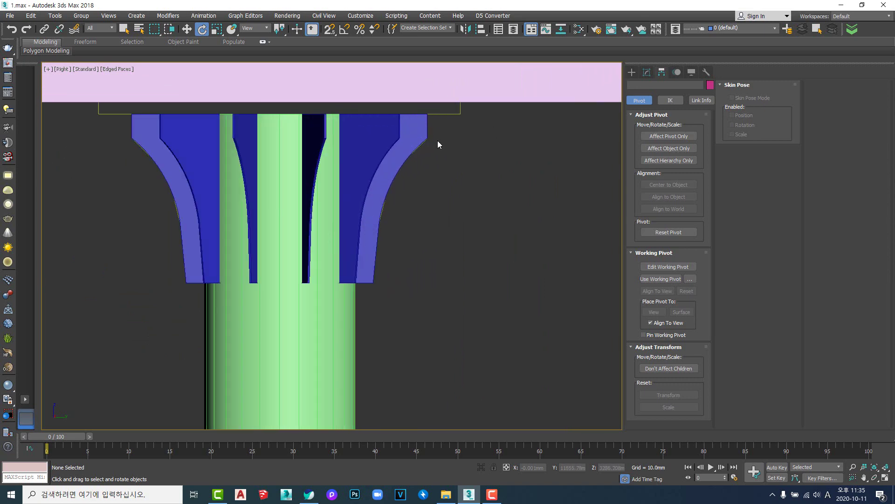
right_click(438, 141)
click(458, 94)
middle_drag(404, 126, 490, 140)
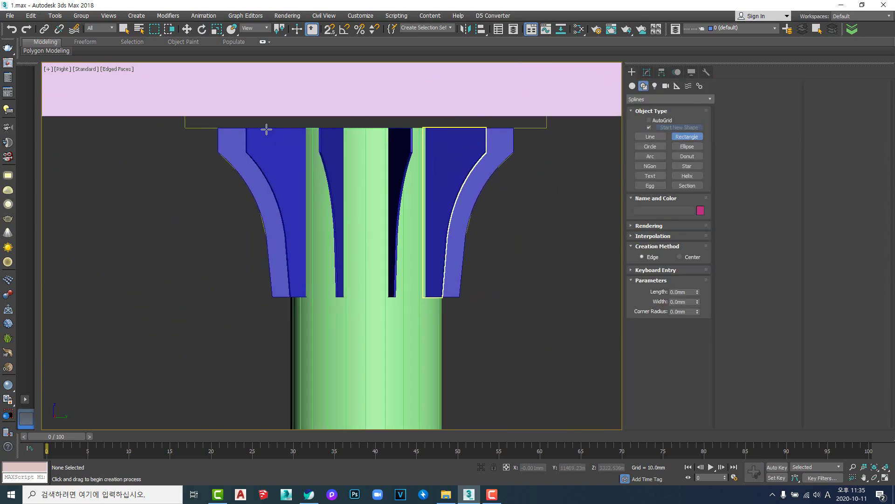
middle_drag(187, 142, 194, 151)
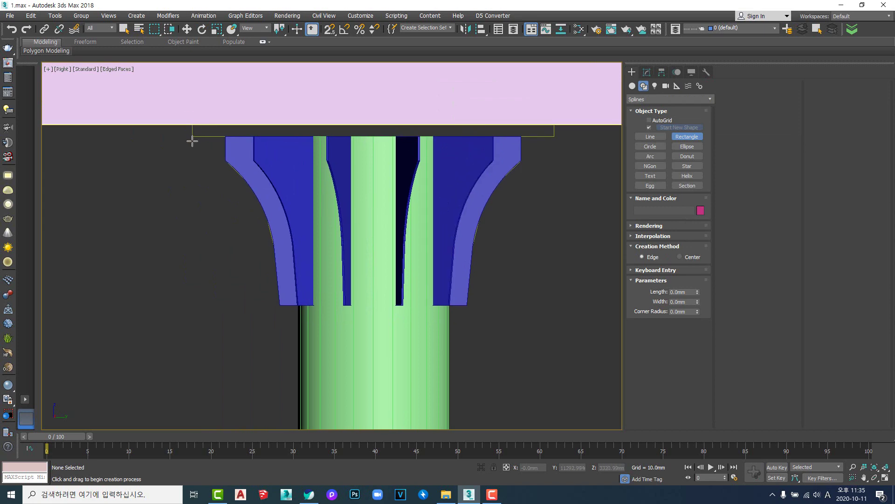
key(s)
drag(196, 125, 554, 136)
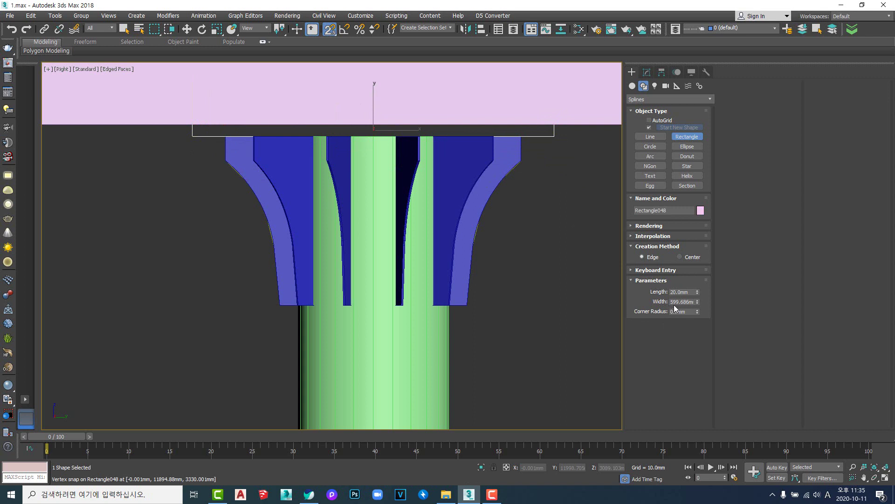
middle_drag(526, 232, 519, 238)
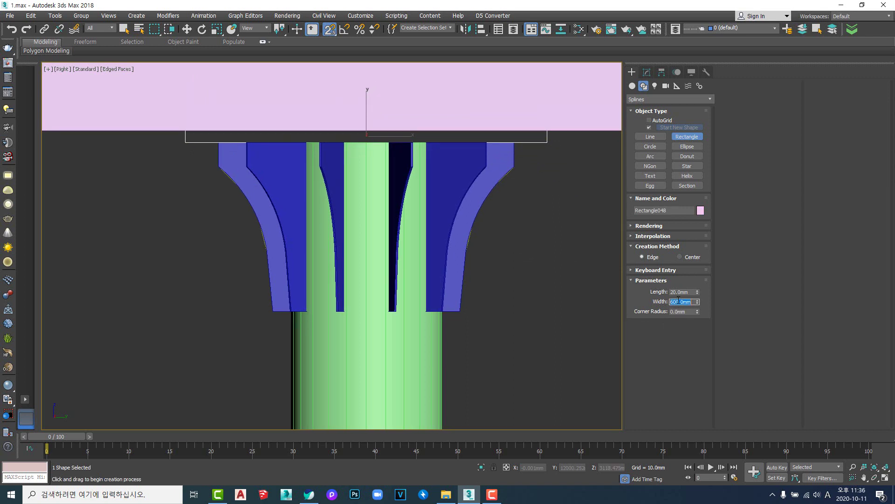
Step: Thicken the cap rectangle with a Shell modifier, 300 mm inner amount and 300 mm outer amount
click(645, 76)
key(e)
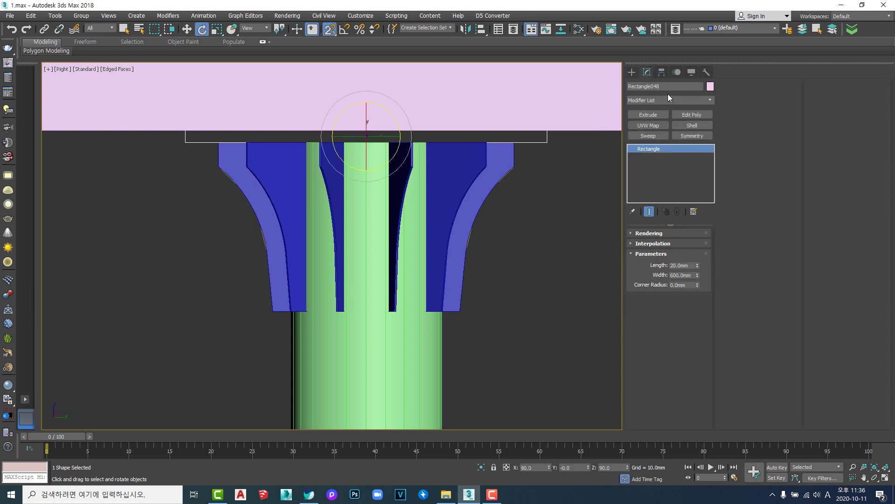
click(686, 126)
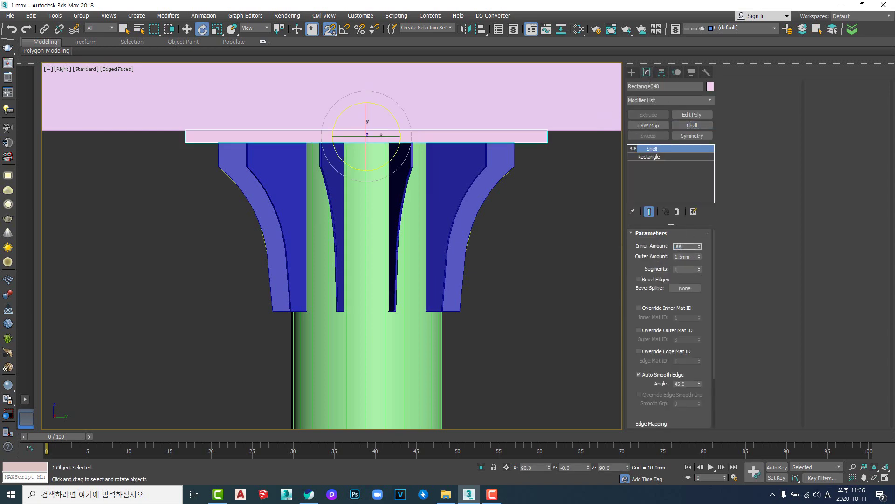
key(Tab)
text(300)
key(Return)
Step: Draw a snapped rectangle over the base block outline under the column, 405 mm long and 350 mm wide
scroll(400, 243, down, 6)
middle_drag(400, 242, 424, 171)
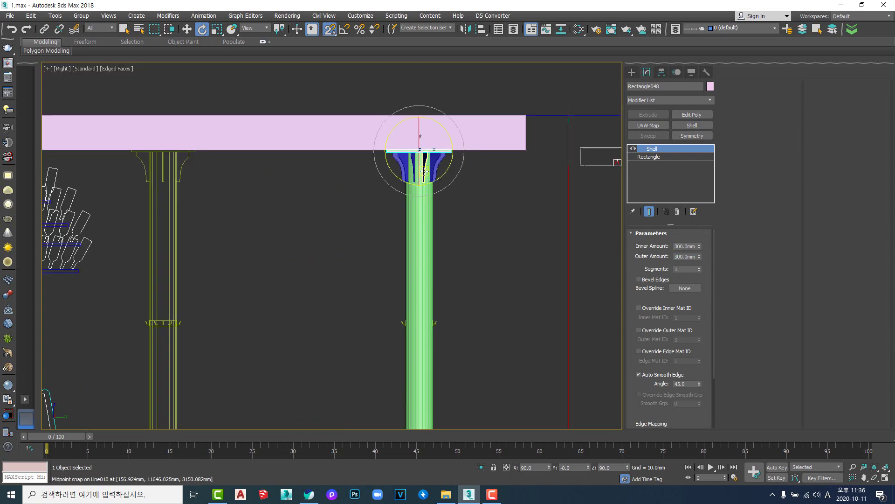
middle_drag(425, 303, 439, 59)
scroll(439, 225, up, 5)
ctrl+right_click(465, 215)
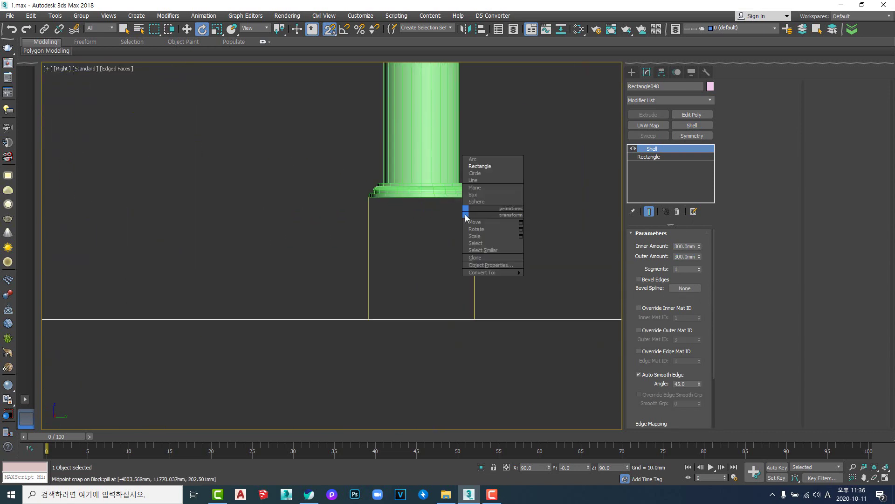
click(494, 167)
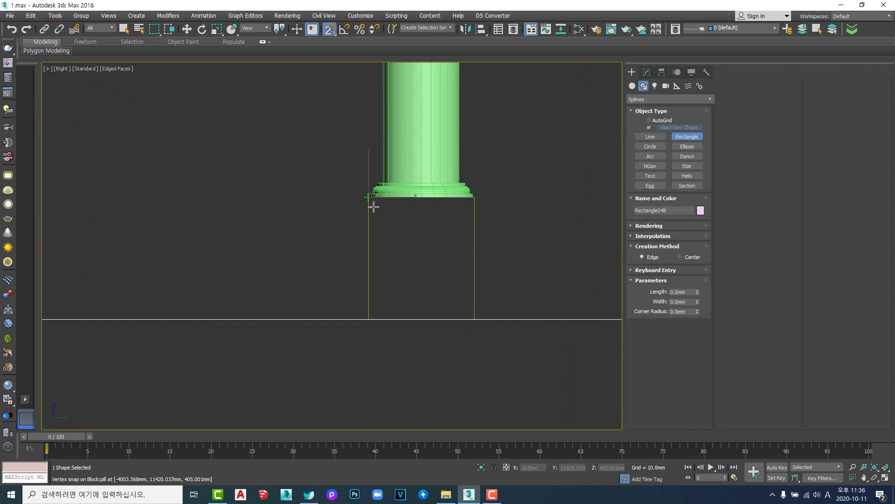
drag(374, 206, 472, 318)
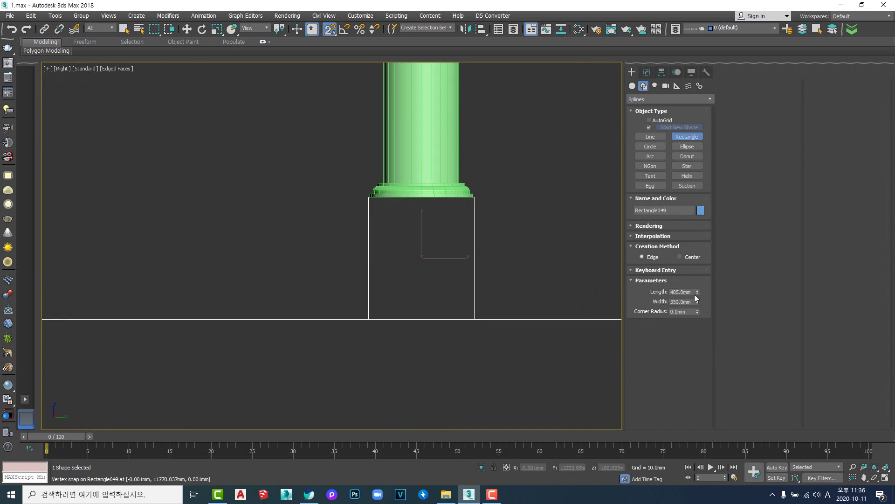
mouse_move(697, 292)
mouse_down()
mouse_move(696, 275)
mouse_move(698, 292)
mouse_up()
key(ctrl+z)
key(ctrl+z)
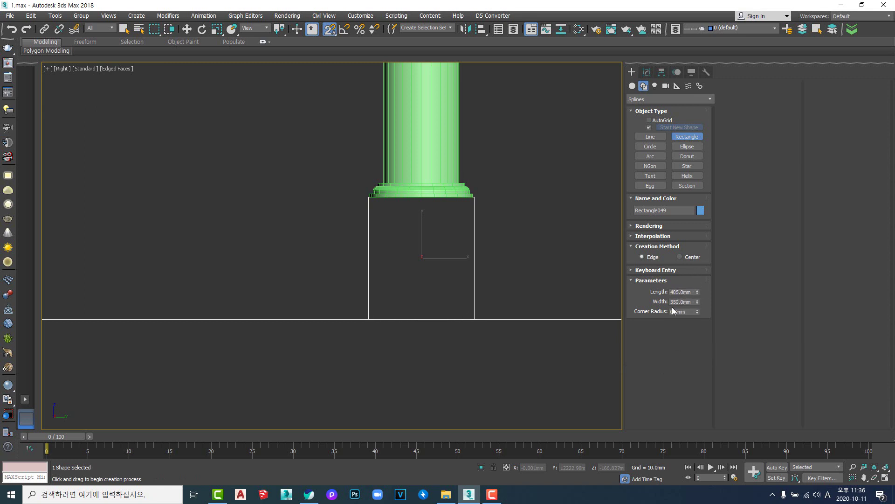
key(e)
click(647, 72)
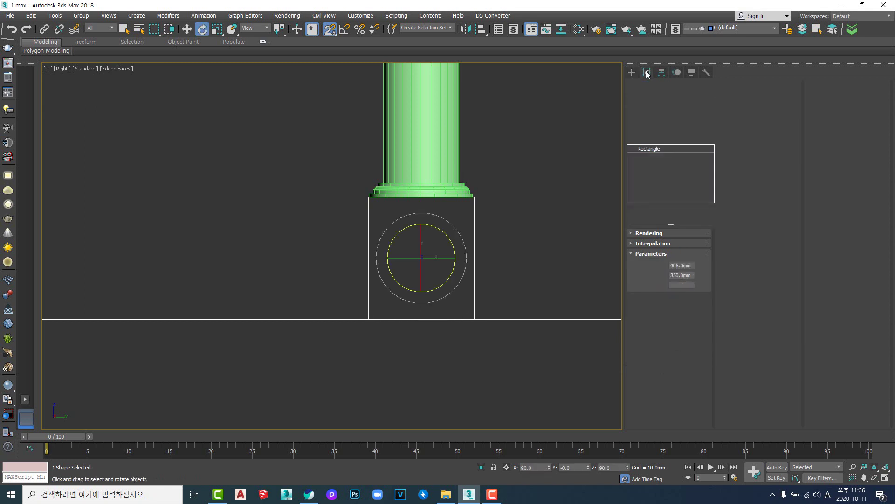
click(690, 125)
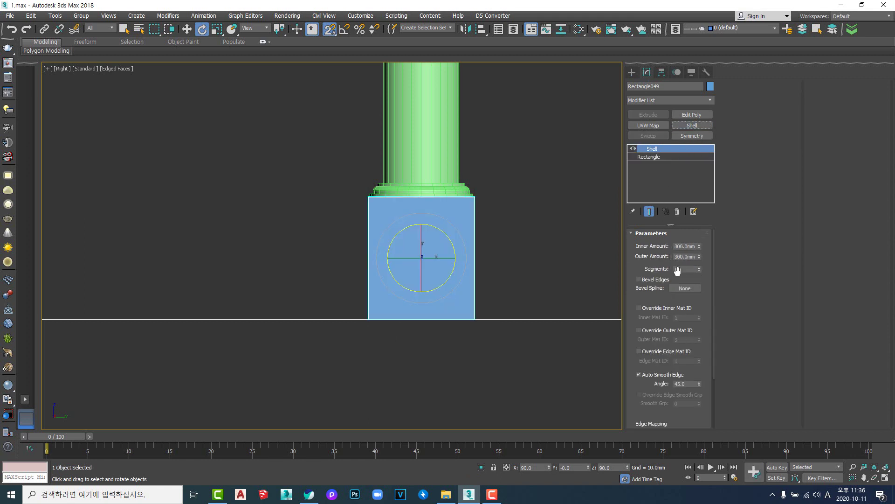
right_click(657, 149)
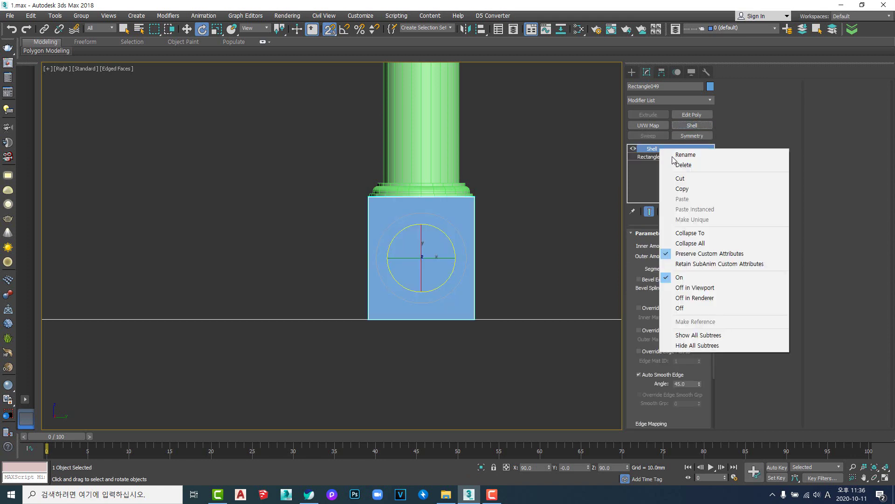
click(676, 163)
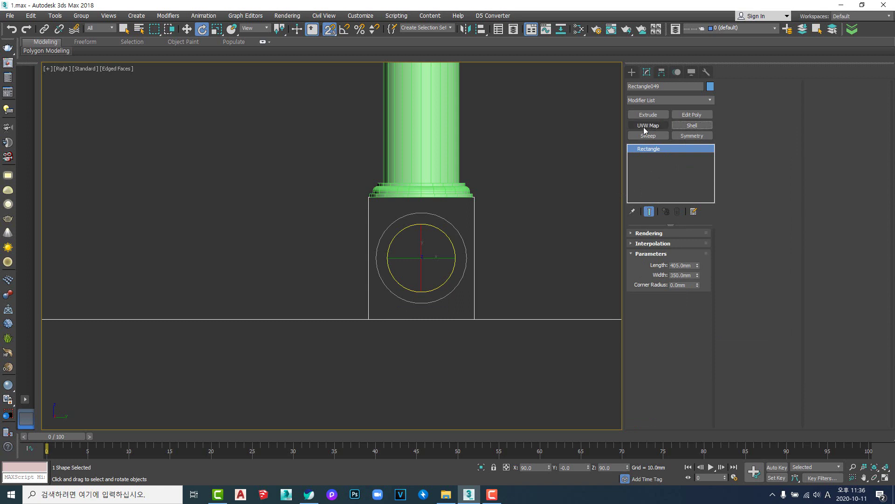
Step: Extrude the base rectangle 350 mm, and inspect the base and cap from above and in an orbited view
click(649, 115)
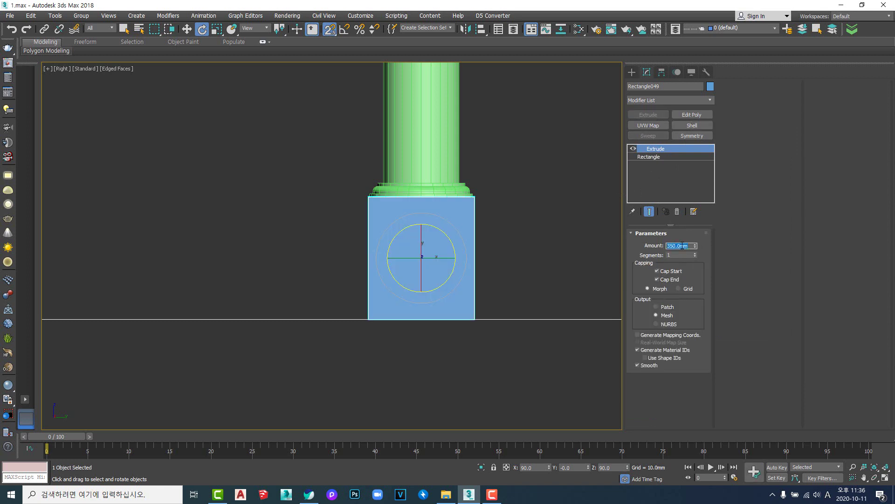
scroll(447, 290, down, 6)
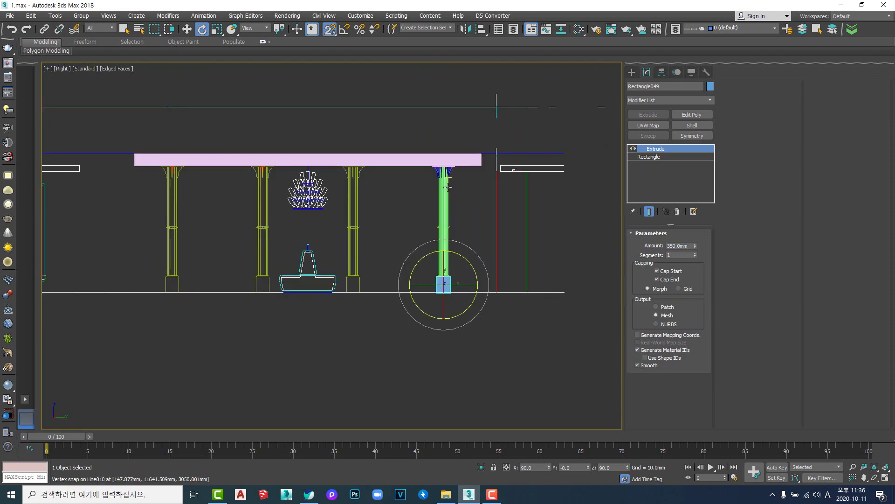
scroll(445, 185, up, 4)
key(t)
scroll(445, 190, up, 2)
scroll(446, 190, down, 5)
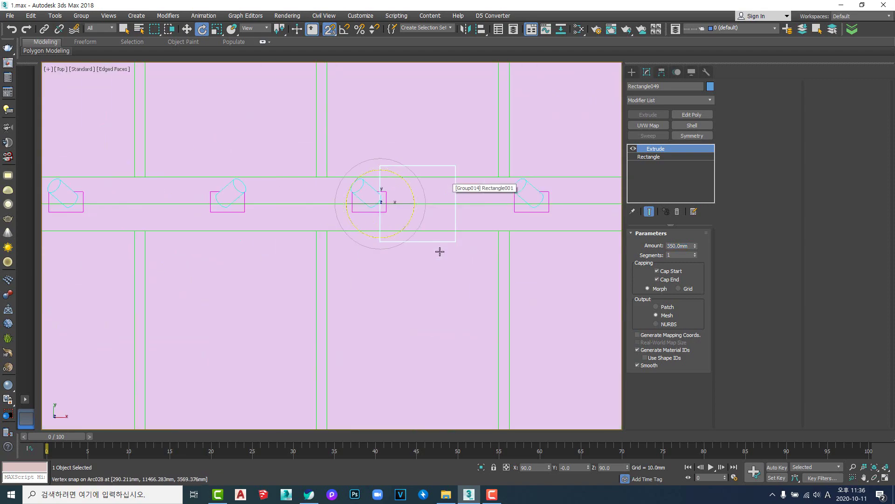
alt+middle_drag(440, 252, 417, 196)
scroll(418, 201, down, 10)
alt+middle_drag(454, 252, 439, 230)
scroll(415, 201, up, 10)
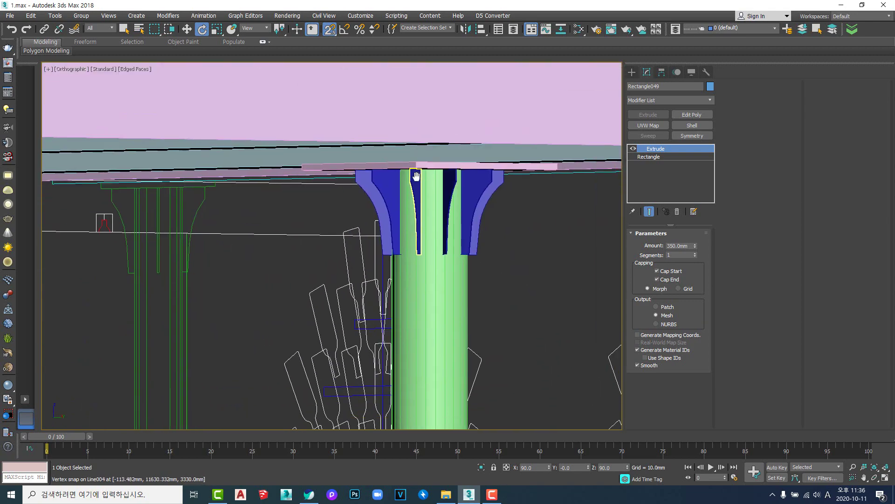
Step: Check the cap plate, column shaft and base block by selecting them, return to the right view, and clear the selection
click(427, 165)
scroll(426, 166, down, 6)
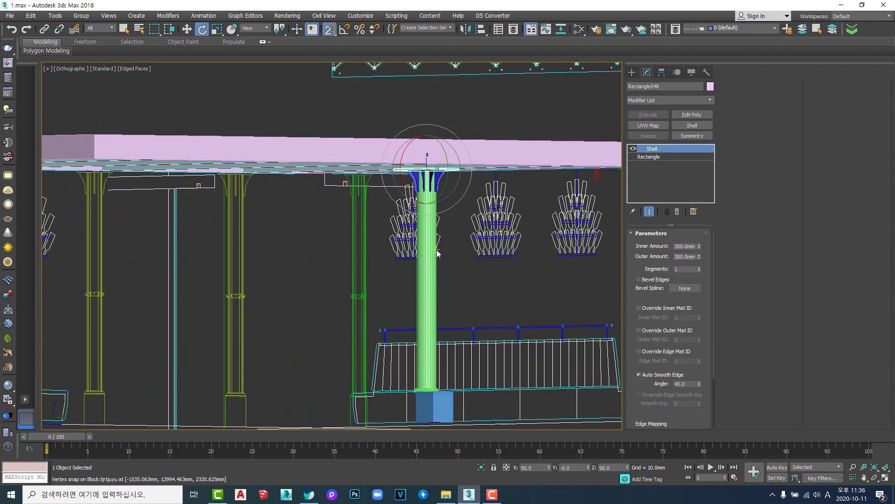
scroll(431, 271, up, 5)
click(430, 276)
key(v)
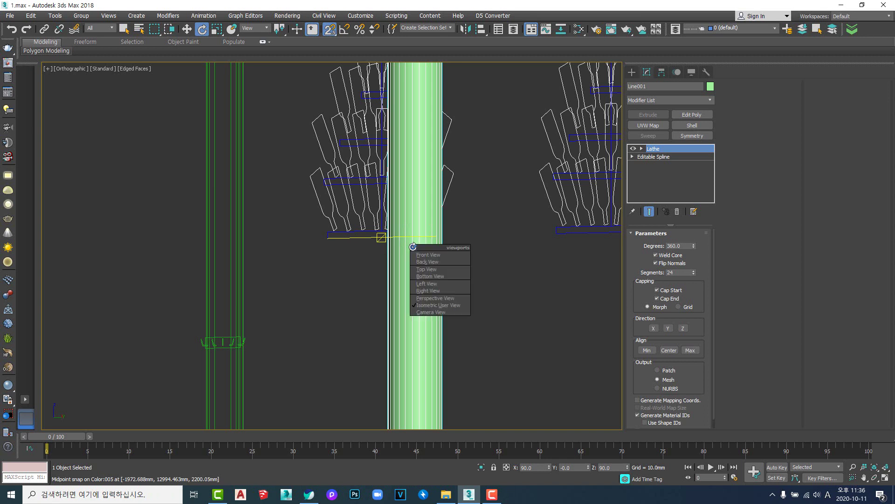
key(r)
click(419, 250)
middle_drag(350, 254, 406, 243)
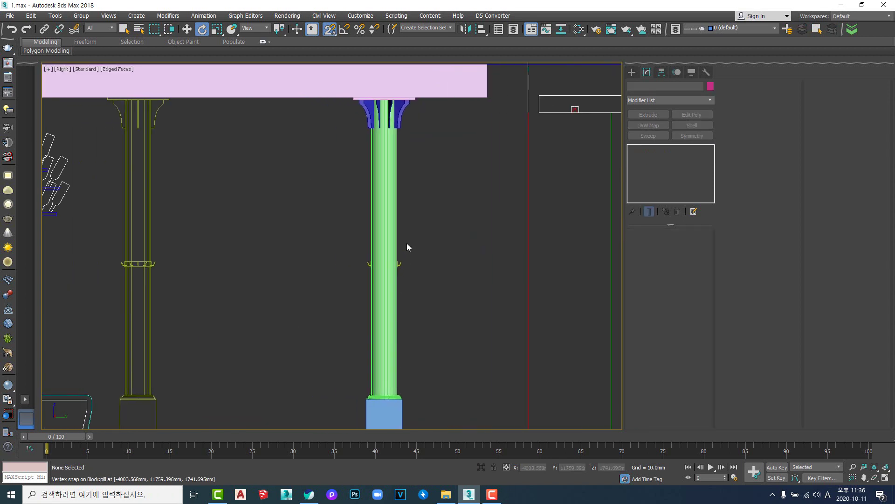
scroll(399, 96, up, 5)
click(400, 96)
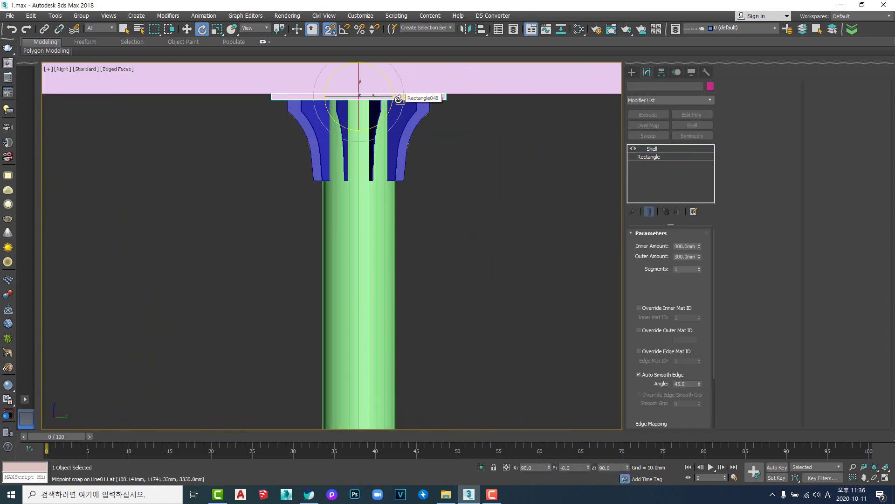
scroll(398, 98, down, 6)
ctrl+click(395, 201)
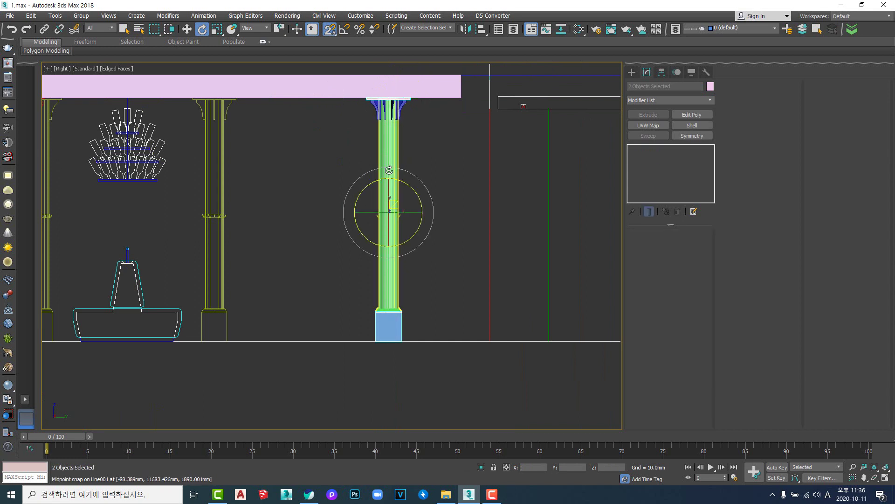
click(460, 224)
Step: Examine the ring and hook outlines at the column's mid-height in wireframe display
scroll(398, 218, up, 8)
middle_drag(399, 219, 453, 219)
key(F3)
key(F3)
key(F3)
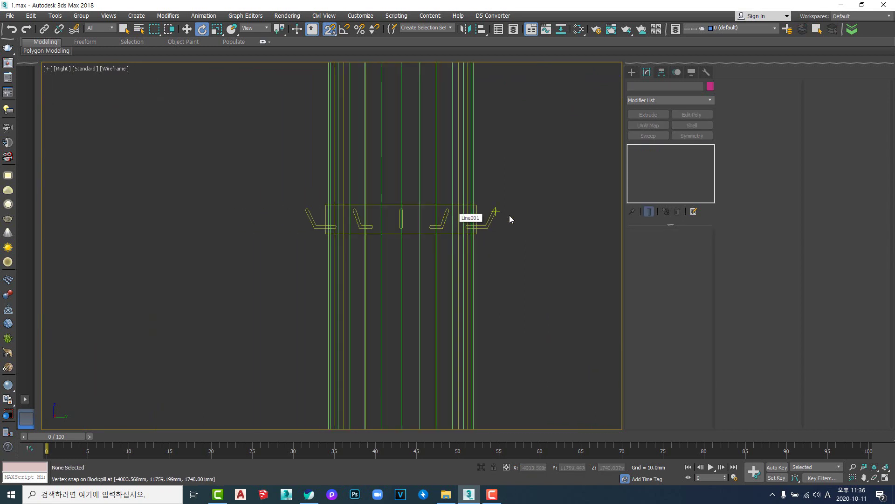
scroll(469, 235, up, 4)
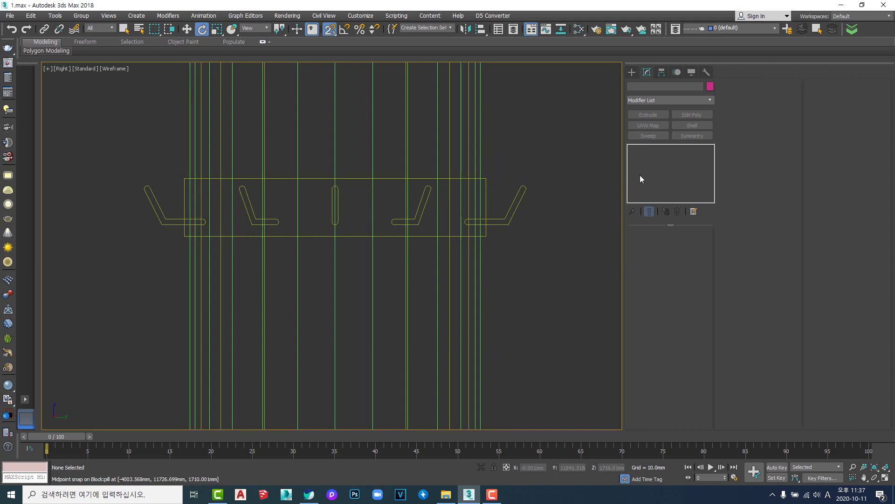
right_click(563, 175)
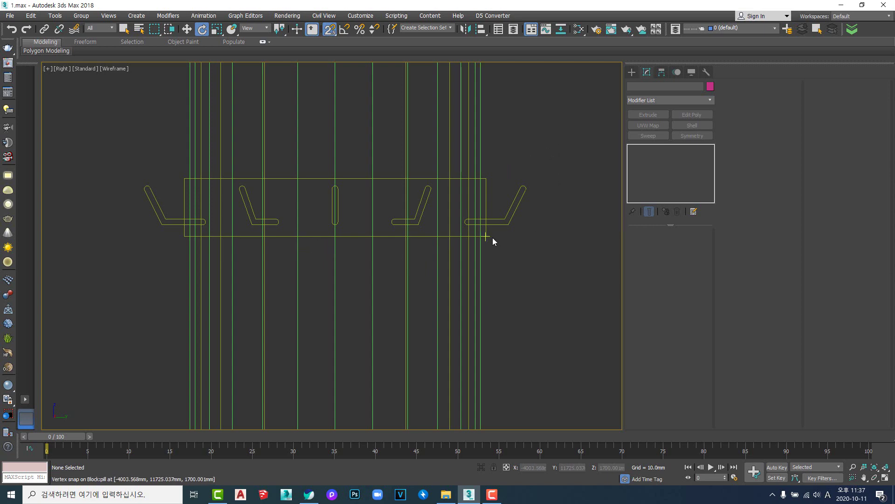
Step: Check the round column in the top view, and return to the ring outline at its mid-height in the right view
scroll(428, 268, down, 5)
key(t)
key(z)
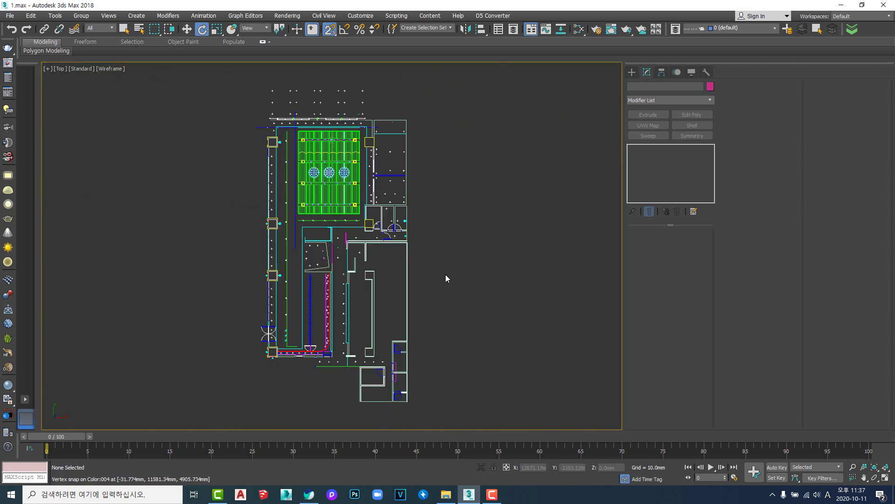
middle_drag(364, 190, 402, 221)
scroll(392, 169, up, 12)
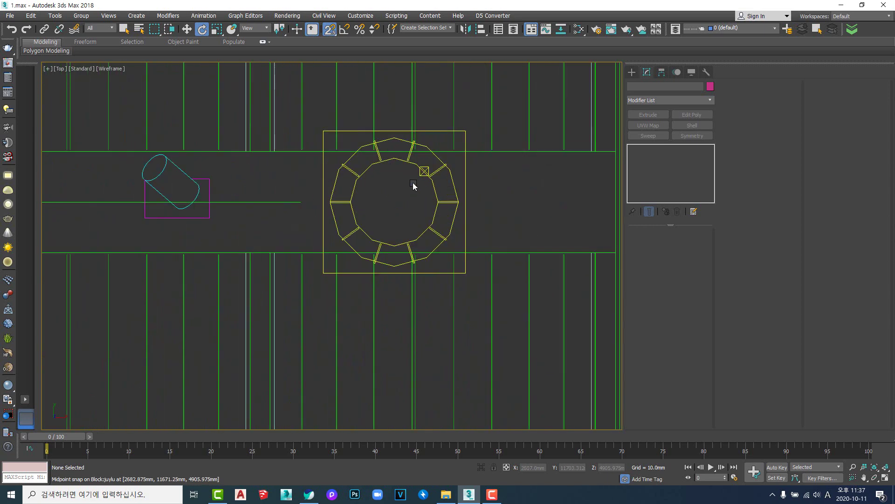
key(r)
scroll(420, 237, up, 2)
scroll(421, 247, up, 3)
middle_drag(436, 249, 426, 124)
scroll(490, 228, up, 3)
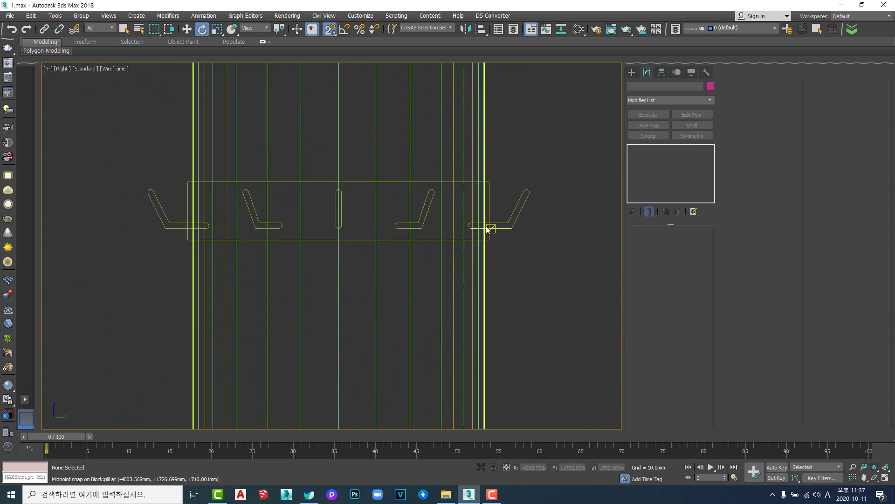
scroll(487, 242, down, 2)
middle_drag(484, 243, 514, 225)
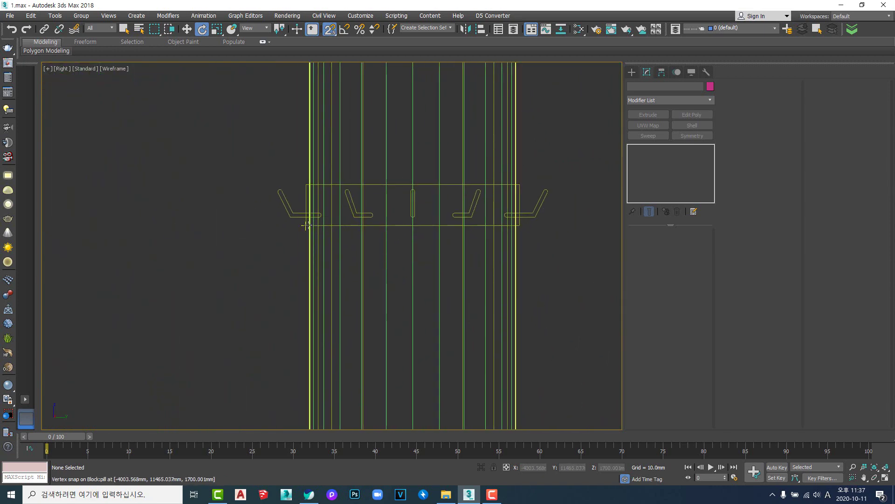
middle_drag(455, 182, 448, 191)
Step: Draw a snapped circle of 130 mm radius across the full width of the ring outline's lower edge
right_click(584, 121)
click(614, 83)
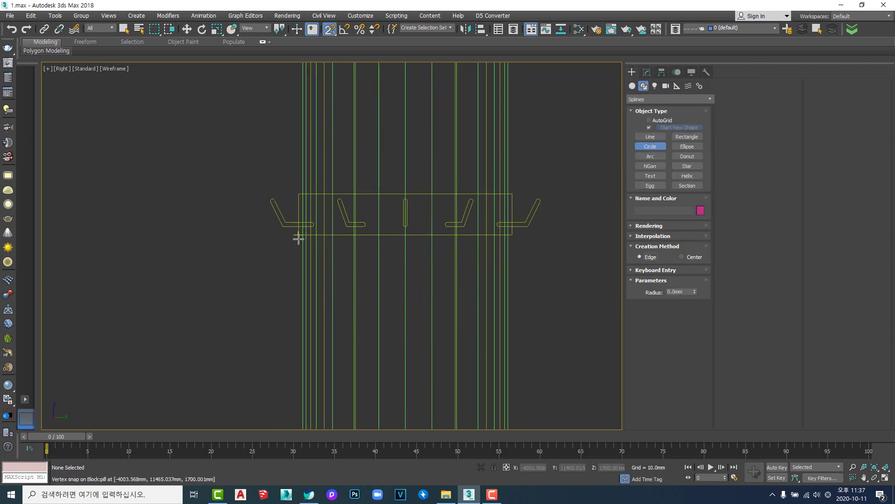
drag(299, 234, 512, 234)
middle_drag(403, 256, 423, 260)
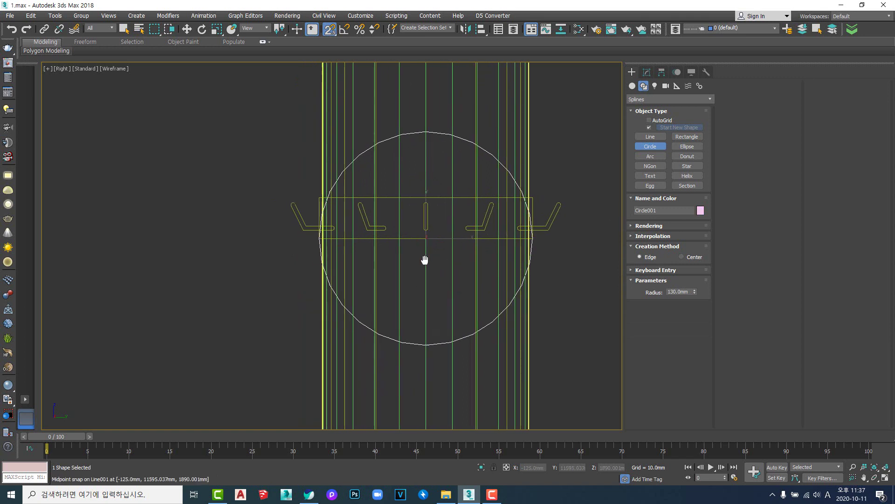
Step: Turn off point snapping, enable angle snapping, and rotate the circle 90 degrees so it lies flat on the ring's lower edge
key(e)
key(s)
drag(427, 202, 435, 149)
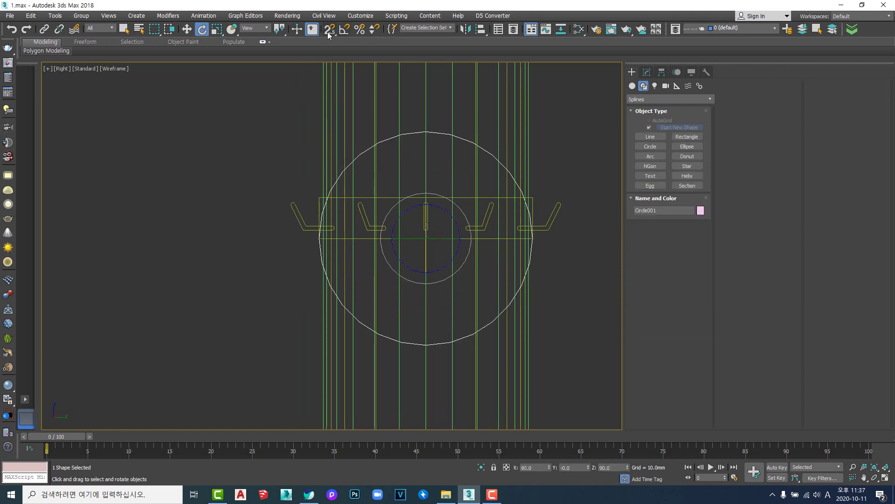
key(a)
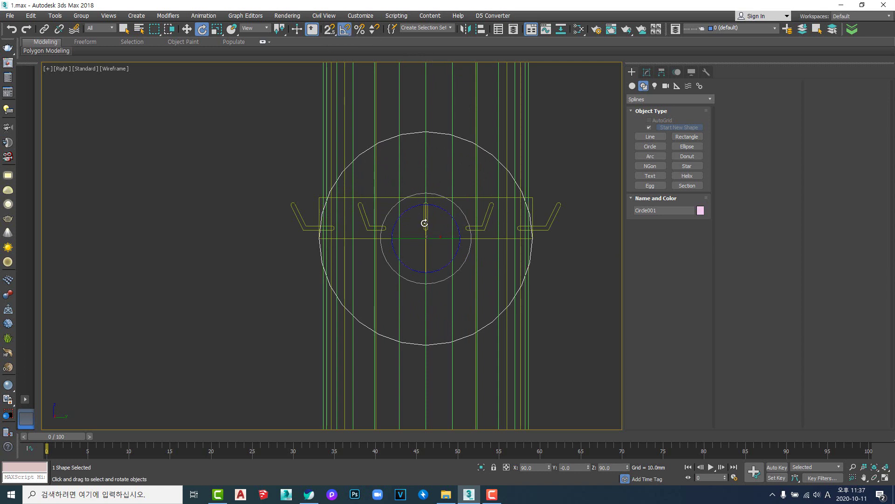
drag(426, 223, 433, 181)
middle_drag(420, 235, 374, 234)
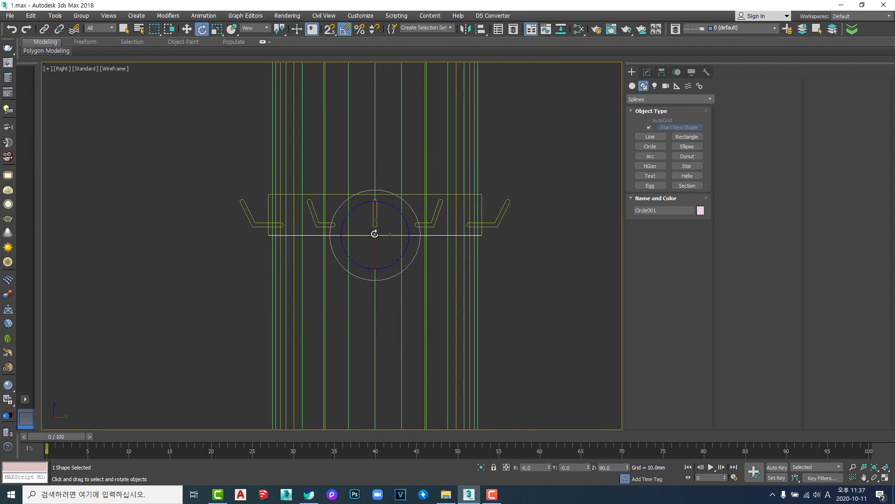
Step: Extrude the flat circle 50 mm upward to fill the height of the ring outline
scroll(374, 234, up, 2)
scroll(398, 273, down, 2)
scroll(398, 274, down, 2)
scroll(456, 262, up, 3)
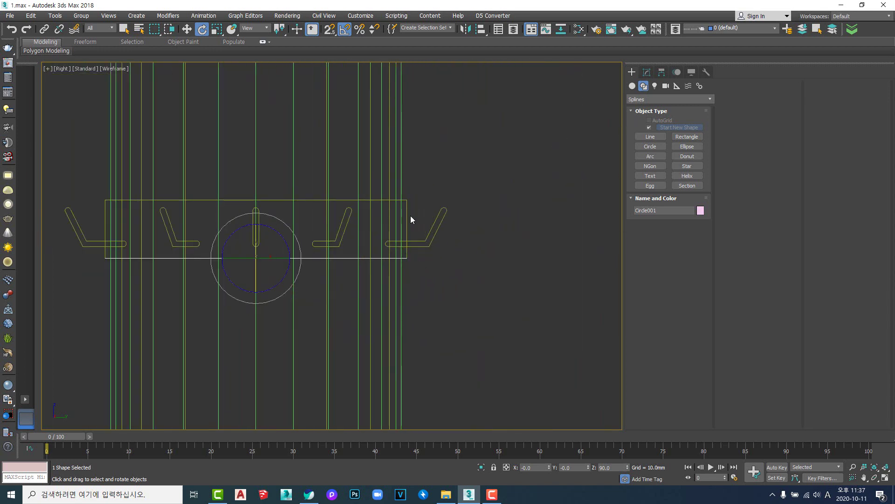
click(647, 72)
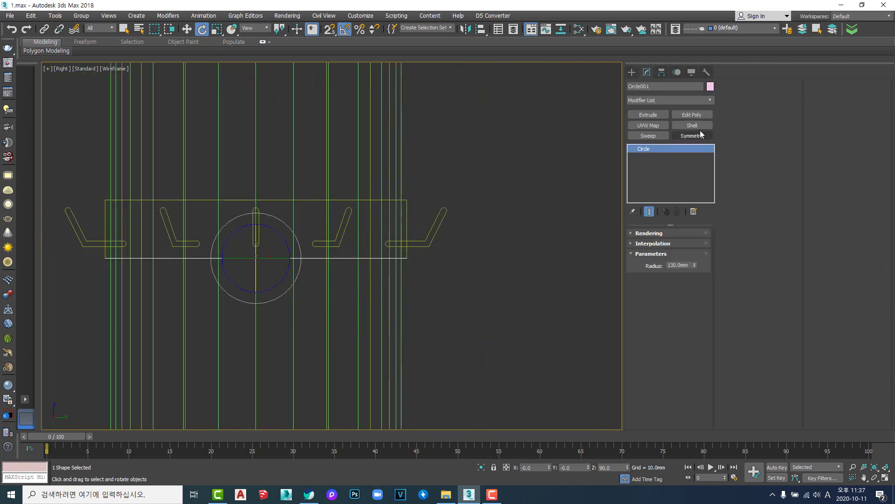
click(651, 114)
double_click(684, 246)
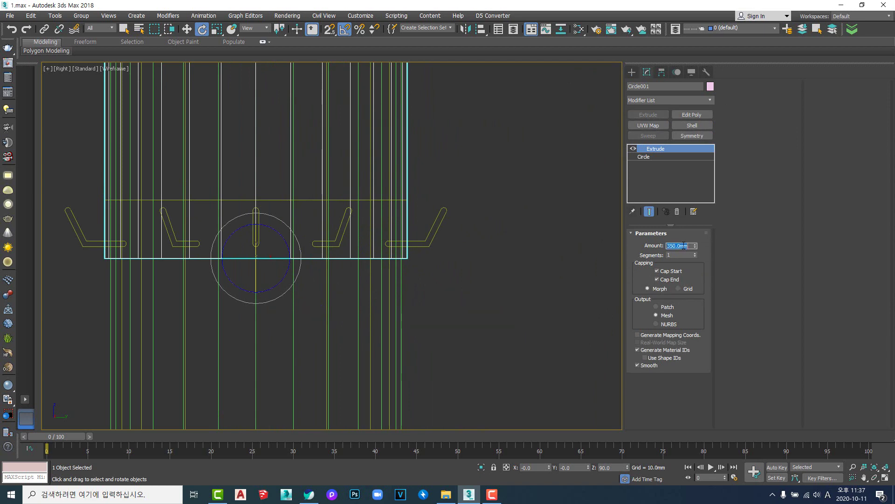
text(150)
key(Return)
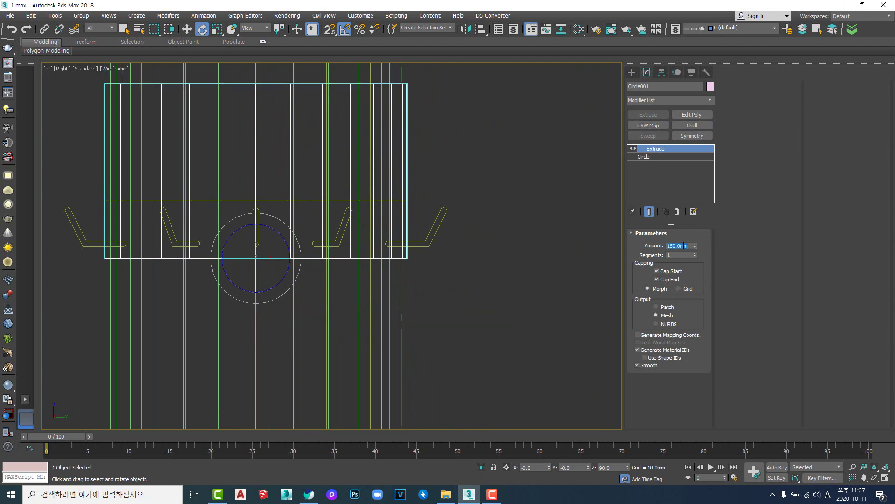
text(40)
key(Return)
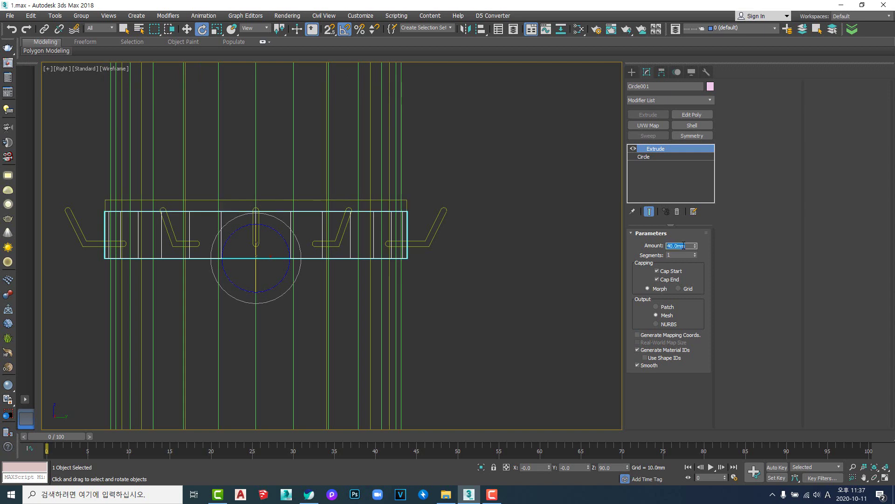
key(Return)
middle_drag(271, 326, 386, 292)
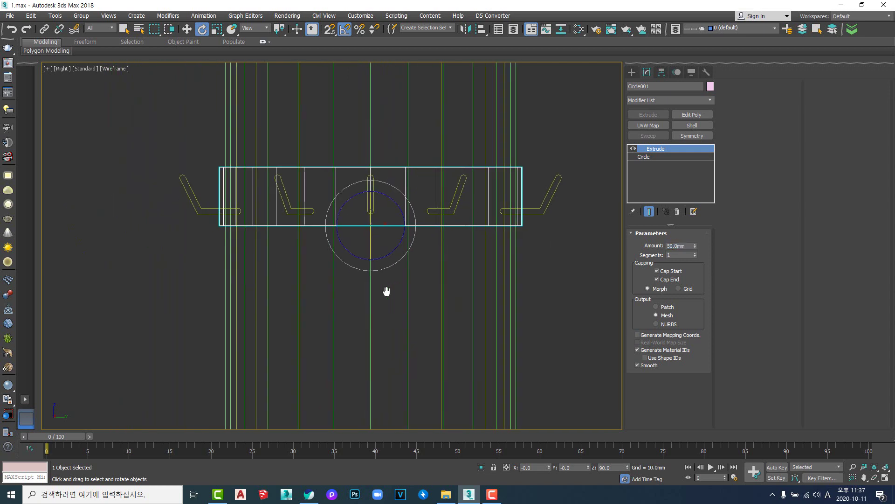
scroll(438, 247, down, 3)
scroll(471, 221, up, 4)
scroll(468, 228, down, 3)
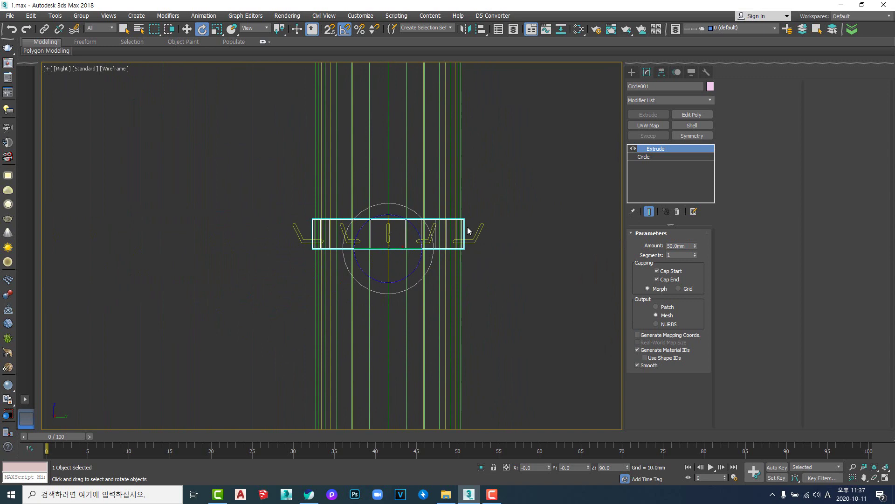
Step: Clear the selection and examine the outermost hook outline beside the ring, including its rounded end and bend
click(476, 259)
scroll(471, 233, up, 5)
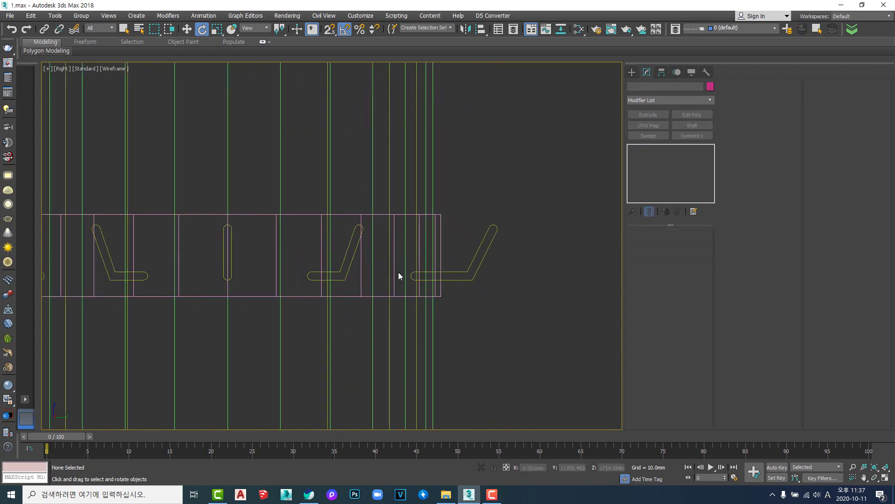
click(440, 236)
click(500, 284)
right_click(504, 286)
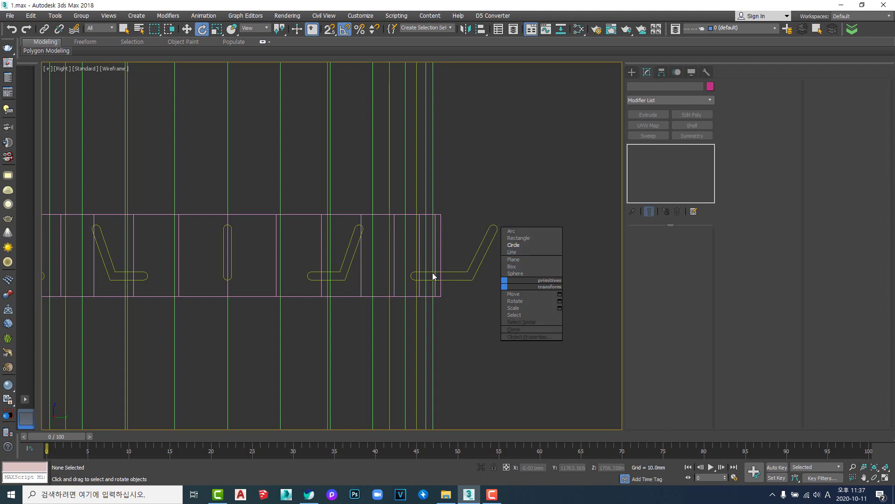
click(400, 285)
scroll(434, 282, up, 5)
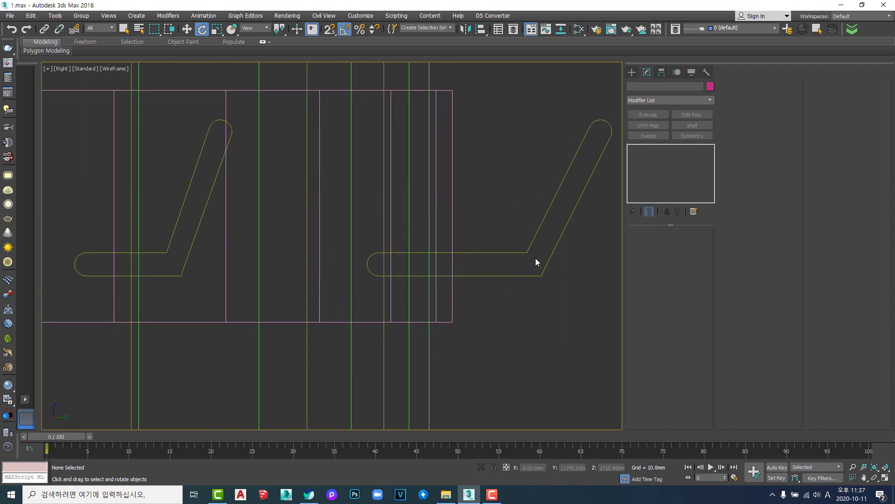
scroll(521, 293, down, 4)
middle_drag(521, 297, 466, 275)
scroll(462, 271, up, 3)
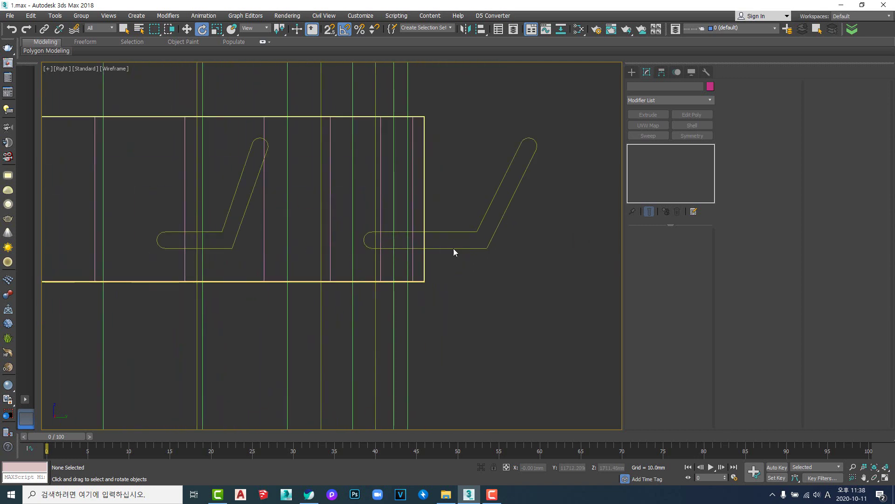
right_click(538, 252)
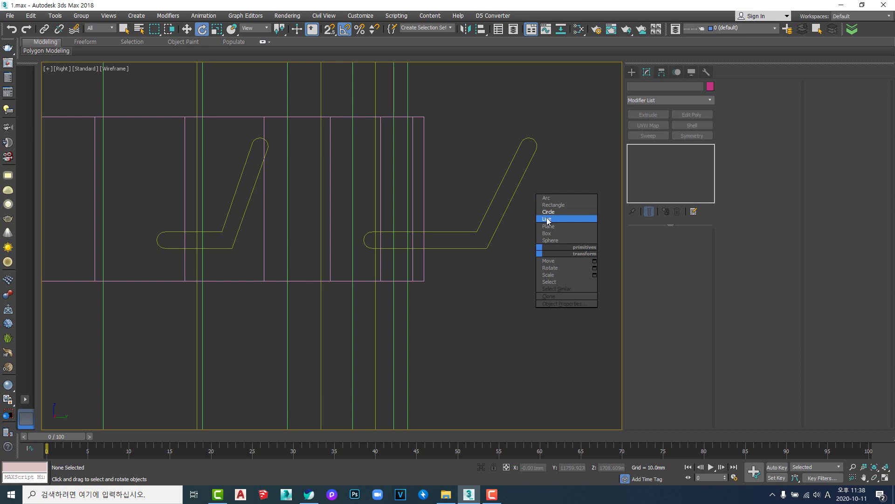
click(477, 269)
scroll(371, 238, up, 3)
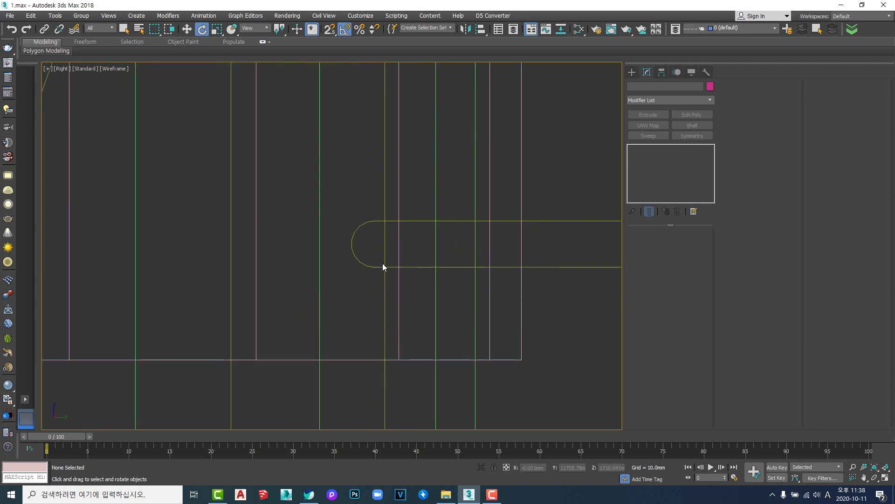
scroll(440, 256, down, 3)
middle_drag(440, 256, 297, 271)
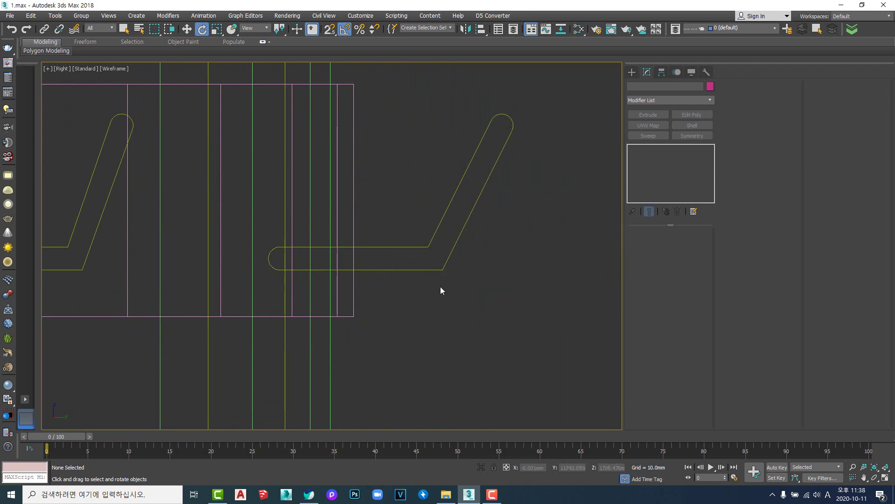
middle_drag(410, 292, 478, 296)
scroll(345, 264, up, 5)
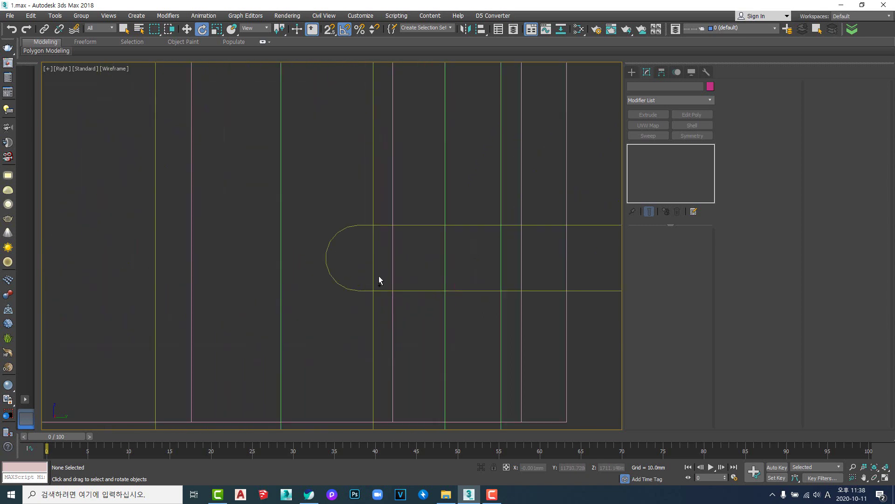
Step: Draw a snapped helper line across the start of the rounded inner end of the outermost hook outline
right_click(378, 262)
click(387, 241)
key(s)
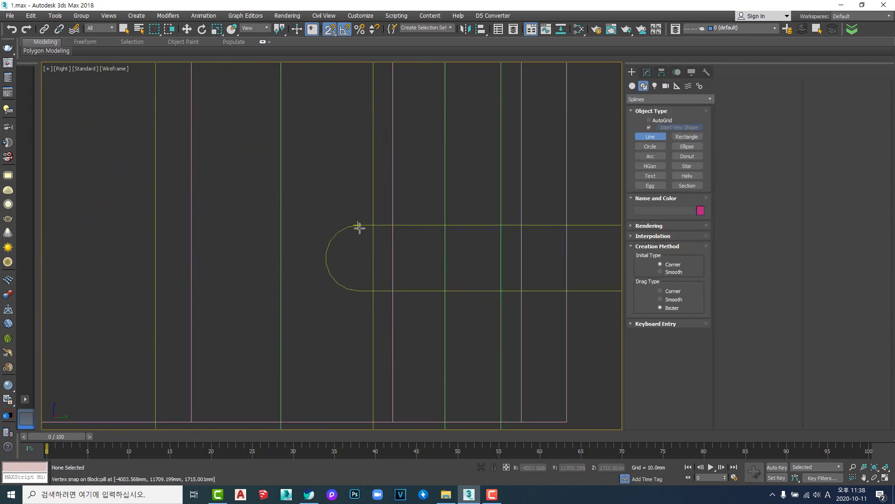
click(359, 225)
click(359, 290)
right_click(332, 319)
Step: Draw snapped helper lines across the hook outline's bend and across the base of its rounded upper tip
scroll(544, 278, down, 2)
middle_drag(543, 277, 308, 280)
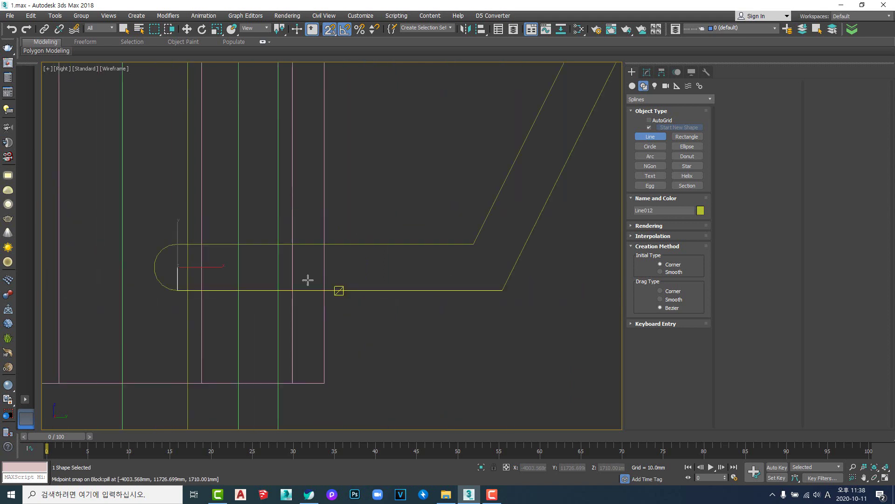
click(473, 246)
click(501, 294)
right_click(419, 355)
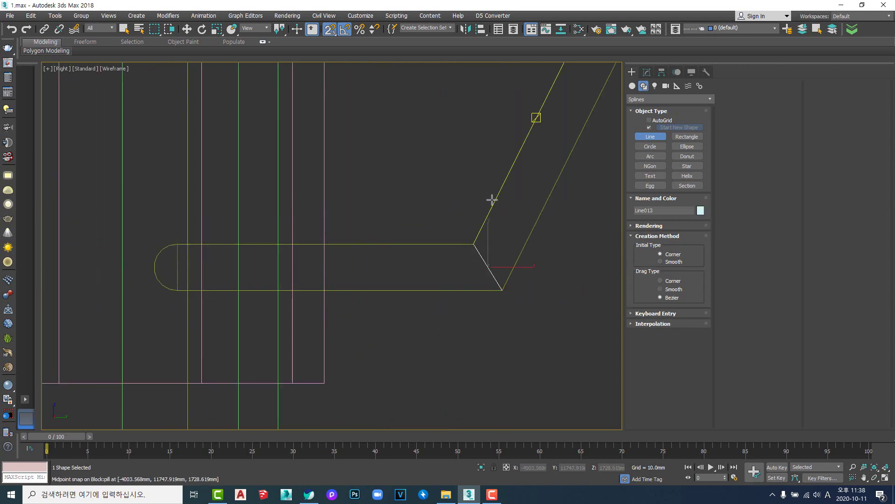
middle_drag(492, 200, 392, 324)
click(496, 123)
click(539, 137)
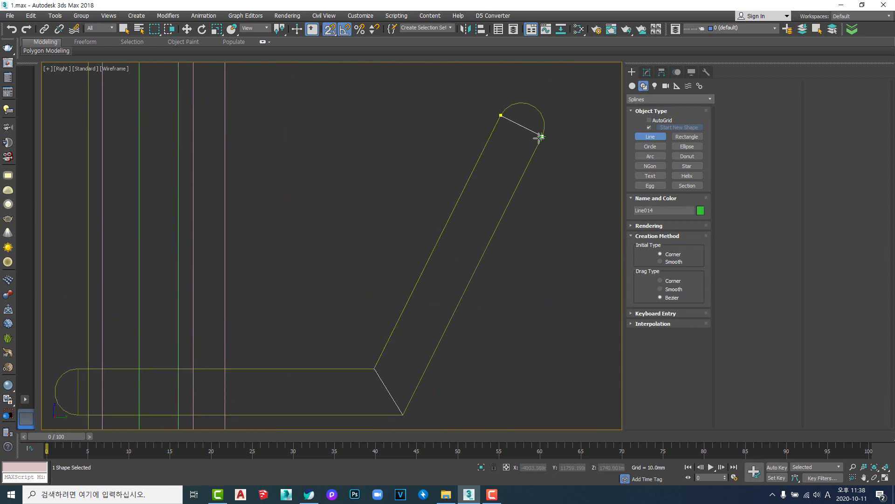
right_click(540, 136)
Step: Draw the hook's centre line through the midpoints of the three helper lines, extending it to the top of the rounded tip
scroll(466, 298, down, 3)
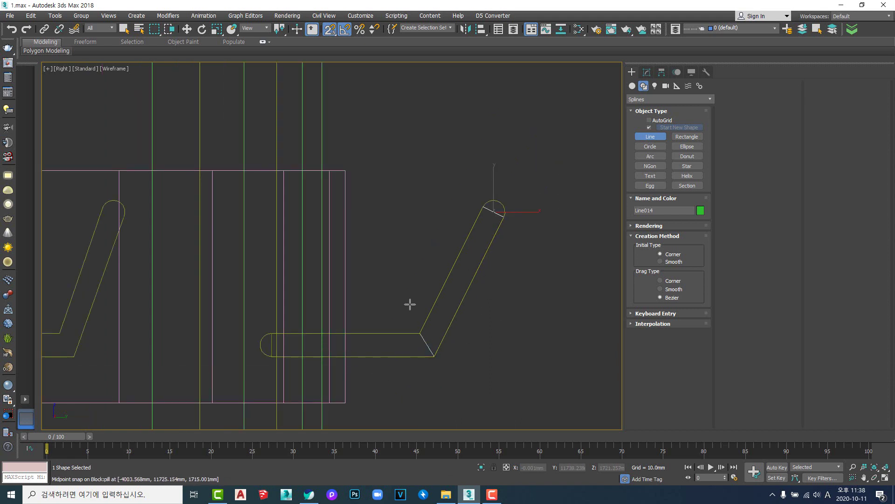
middle_drag(323, 328, 373, 321)
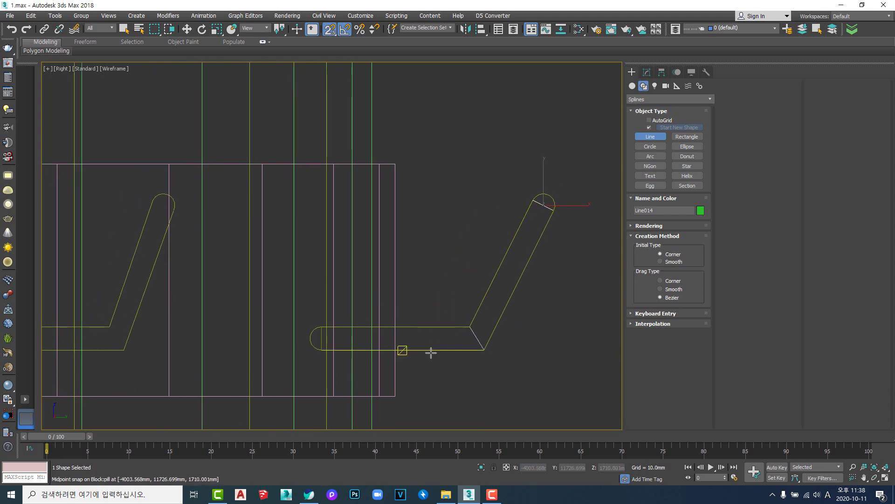
middle_drag(419, 353, 370, 344)
scroll(376, 324, up, 2)
middle_drag(306, 340, 350, 335)
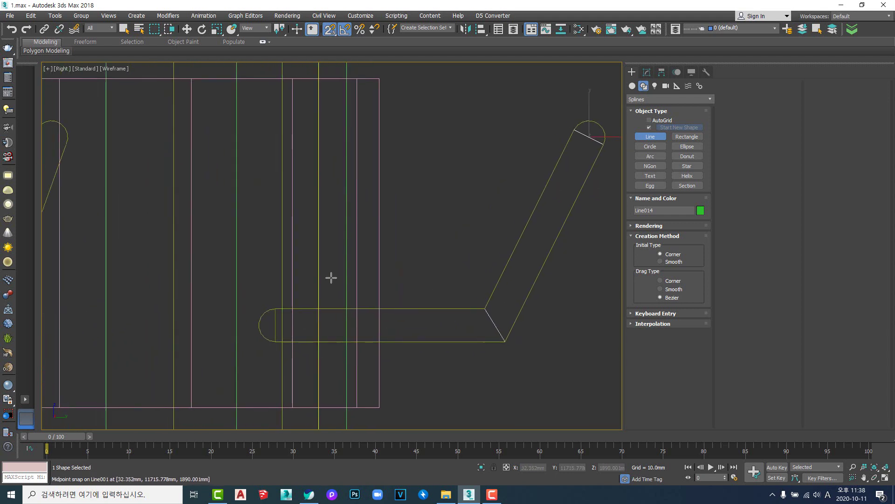
ctrl+right_click(346, 260)
click(362, 226)
click(275, 325)
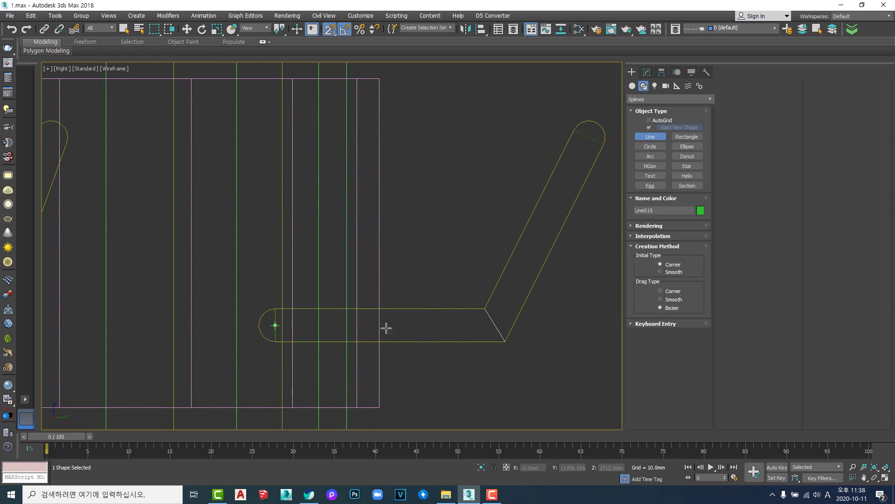
click(489, 323)
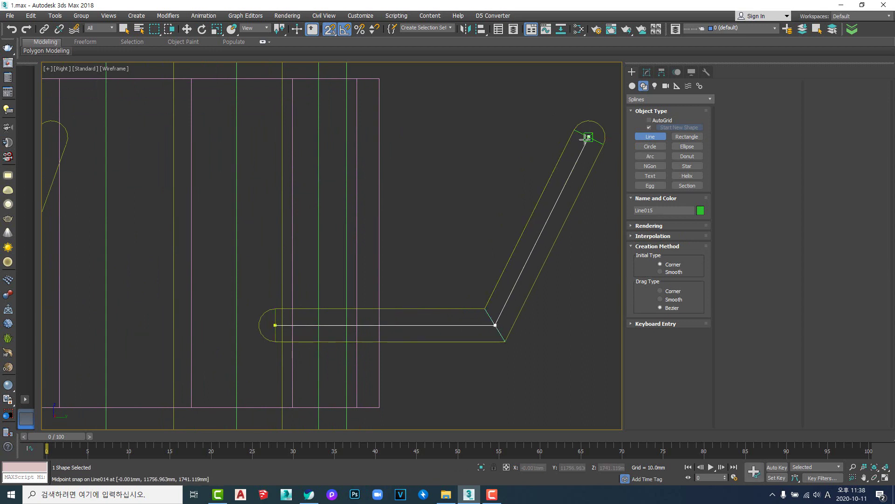
click(588, 138)
scroll(613, 122, up, 5)
scroll(595, 124, up, 3)
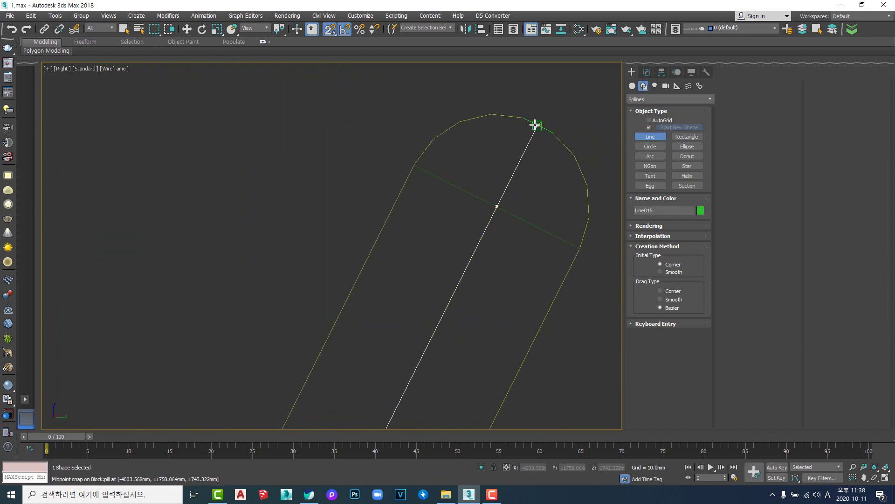
click(538, 125)
right_click(481, 263)
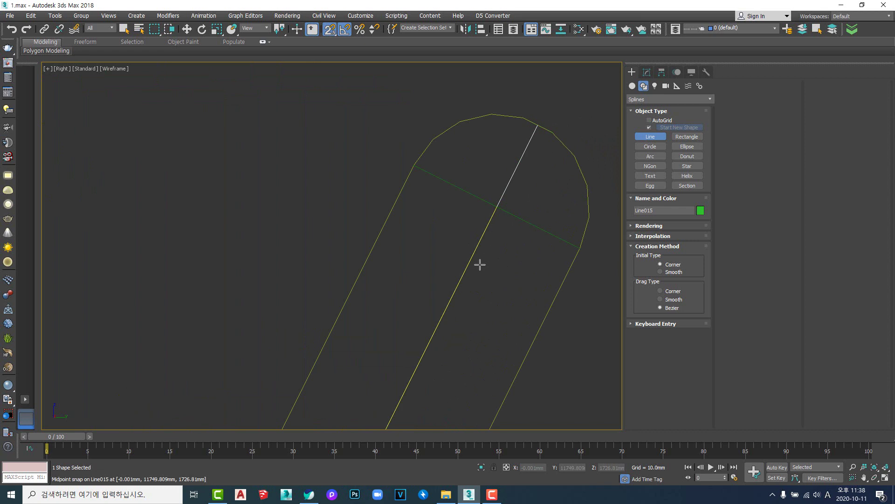
Step: Delete the helper lines at the hook's bend, rounded tip and inner end, leaving the centre line in place
scroll(442, 250, down, 12)
middle_drag(438, 341, 461, 203)
scroll(455, 232, up, 5)
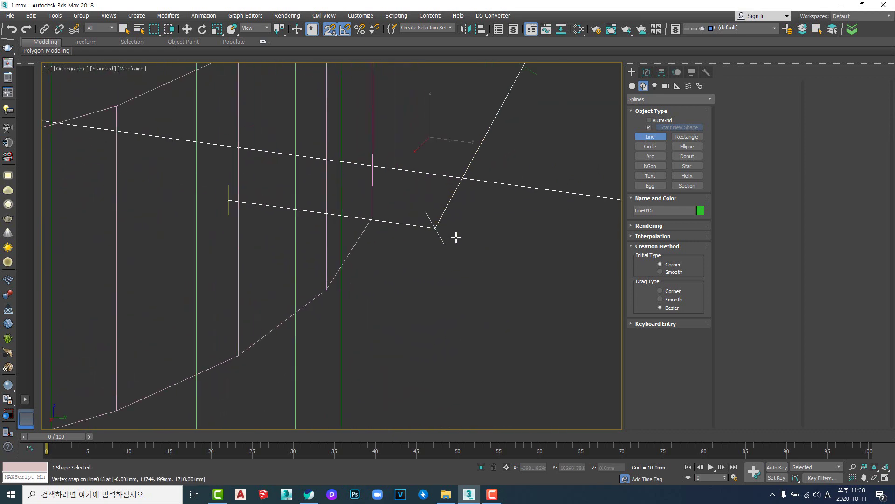
click(125, 30)
click(487, 162)
middle_drag(488, 161, 457, 237)
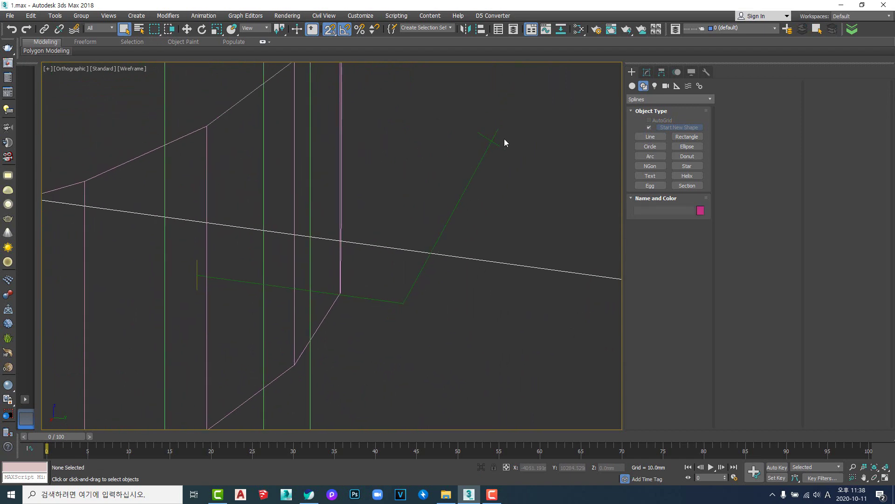
click(497, 144)
key(Delete)
click(197, 268)
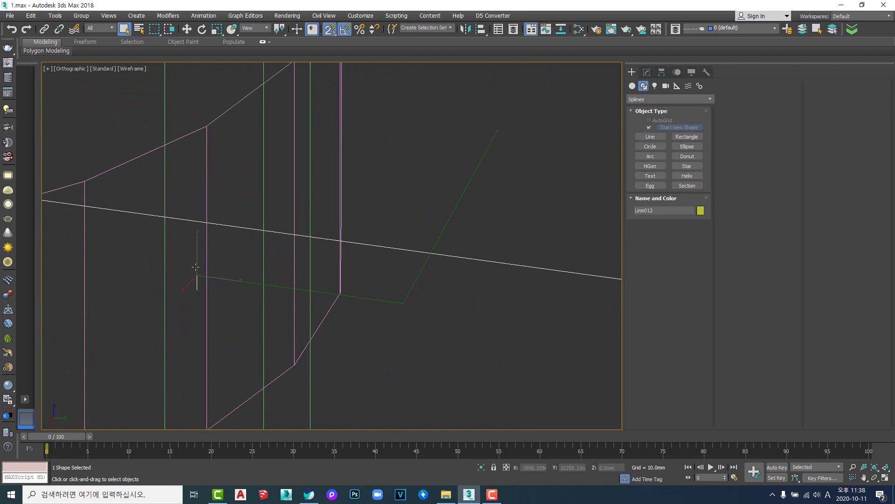
key(Delete)
Step: Try a Sweep modifier with the default Angle section on the hook's centre line, then remove it
click(372, 301)
scroll(440, 307, down, 8)
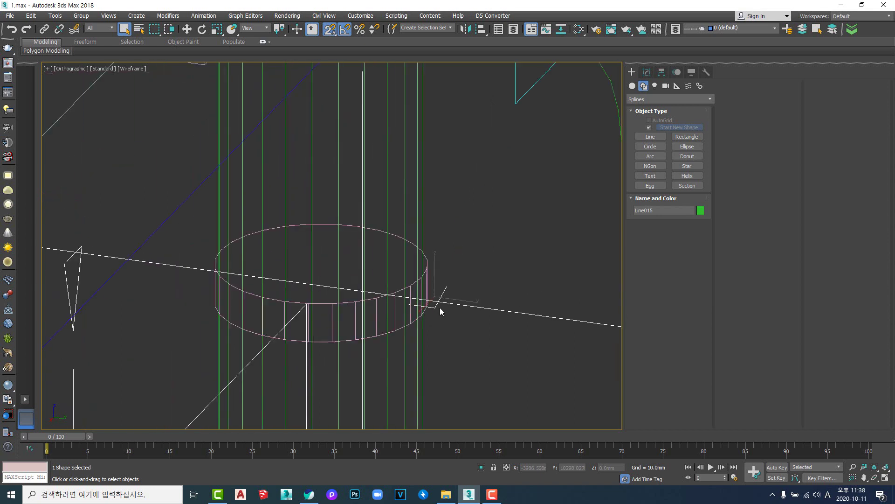
alt+middle_drag(440, 307, 451, 280)
alt+drag(451, 277, 449, 299)
scroll(446, 302, up, 6)
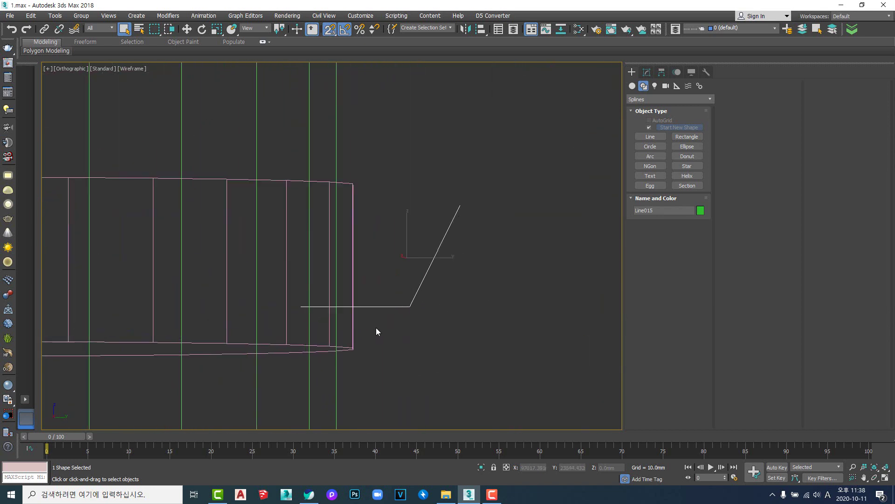
click(647, 71)
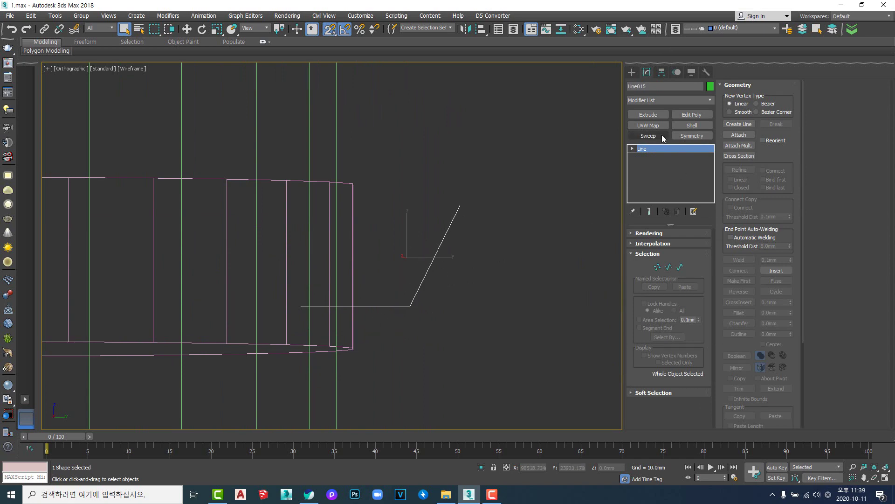
click(648, 136)
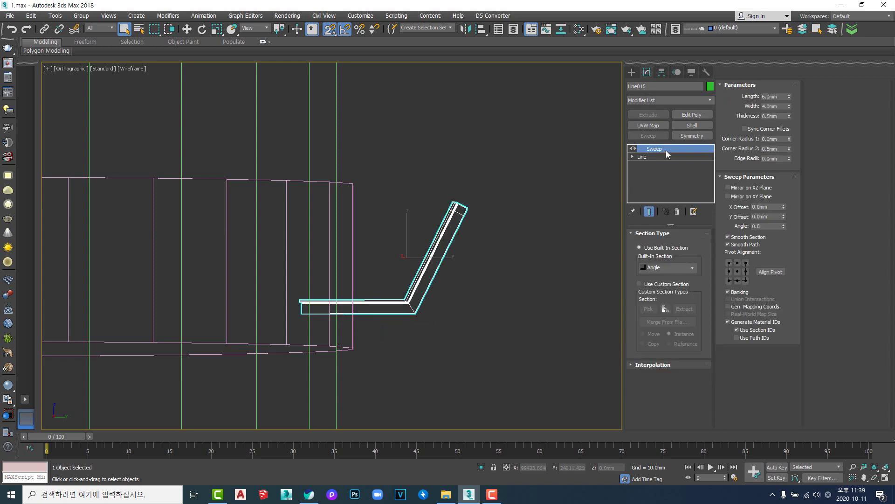
right_click(666, 154)
click(675, 164)
Step: Make the hook's centre line renderable by enabling it in both the renderer and the viewport
middle_drag(467, 247, 511, 262)
key(v)
key(r)
key(z)
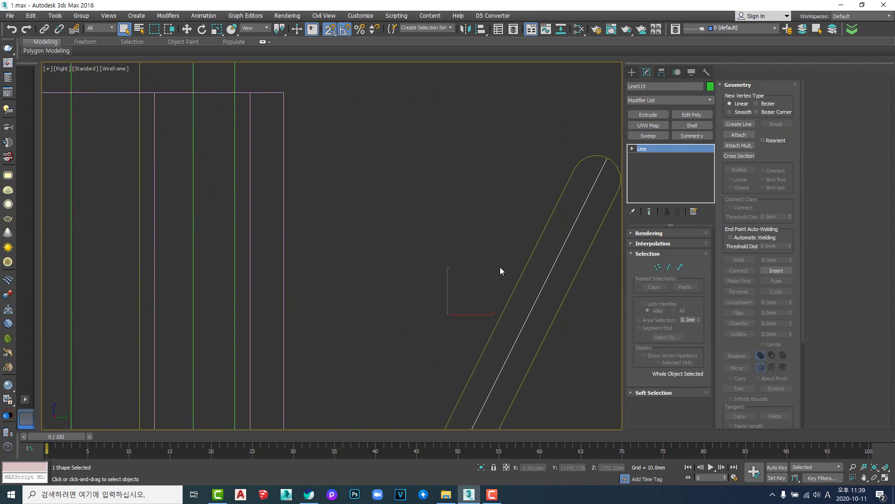
scroll(500, 267, down, 4)
middle_drag(508, 296, 492, 184)
scroll(491, 189, up, 3)
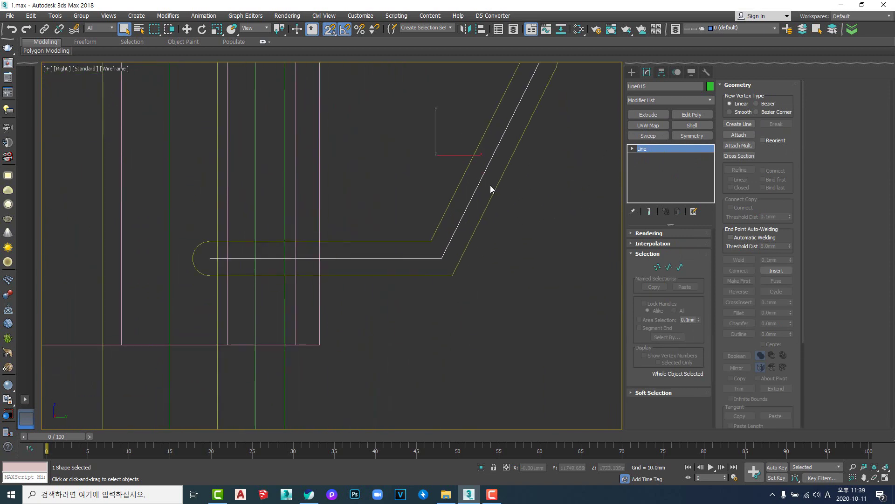
click(653, 234)
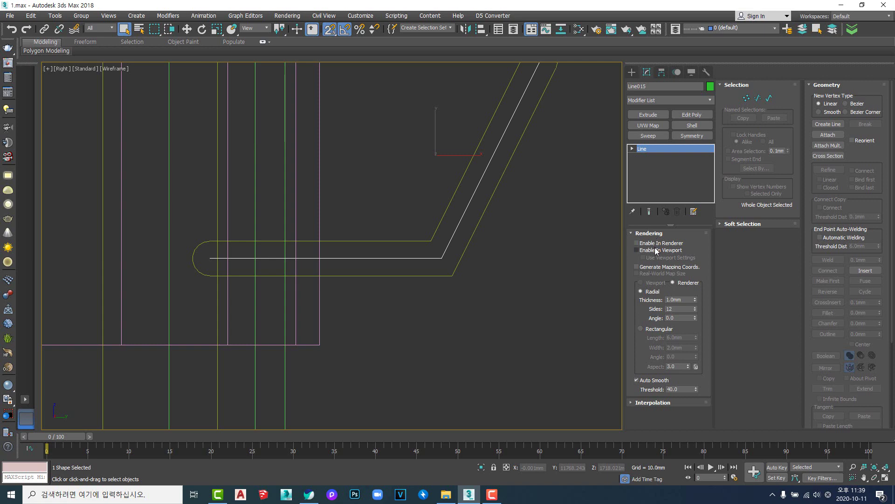
middle_drag(496, 264, 491, 334)
click(655, 243)
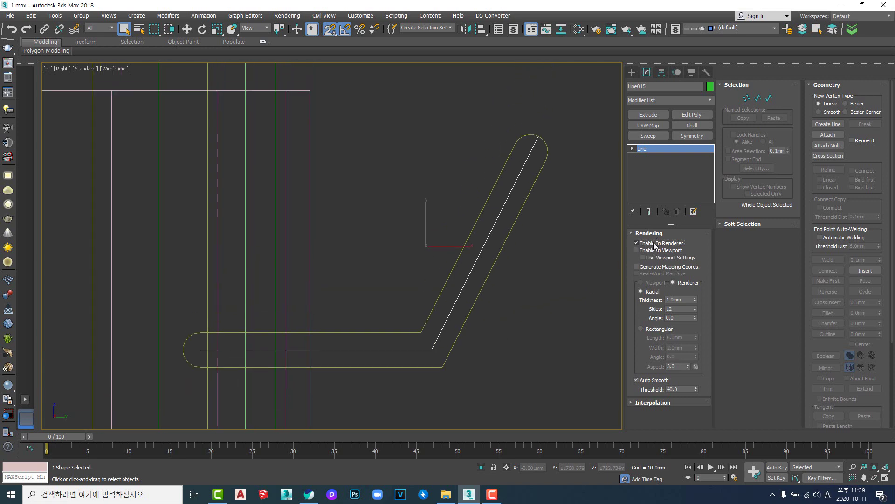
click(654, 251)
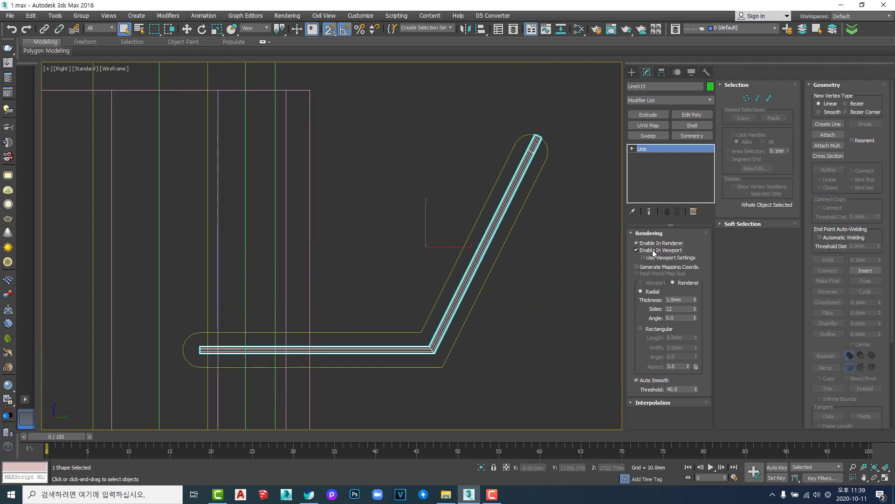
Step: Increase the hook line's radial thickness to 2.17 mm and check it from the front
scroll(619, 271, up, 1)
scroll(530, 292, down, 2)
middle_drag(495, 271, 481, 224)
alt+middle_drag(481, 224, 462, 233)
scroll(454, 201, up, 4)
scroll(454, 204, down, 2)
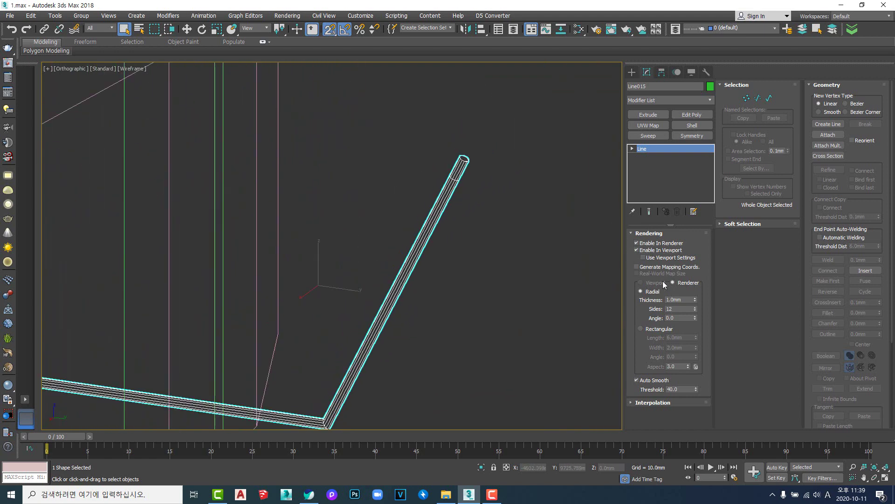
drag(695, 301, 695, 244)
key(v)
key(f)
scroll(400, 208, up, 1)
middle_drag(400, 208, 412, 213)
Step: Set the hook line's radial thickness to 4.644 mm to match the drawn outline, with 15 sides
key(v)
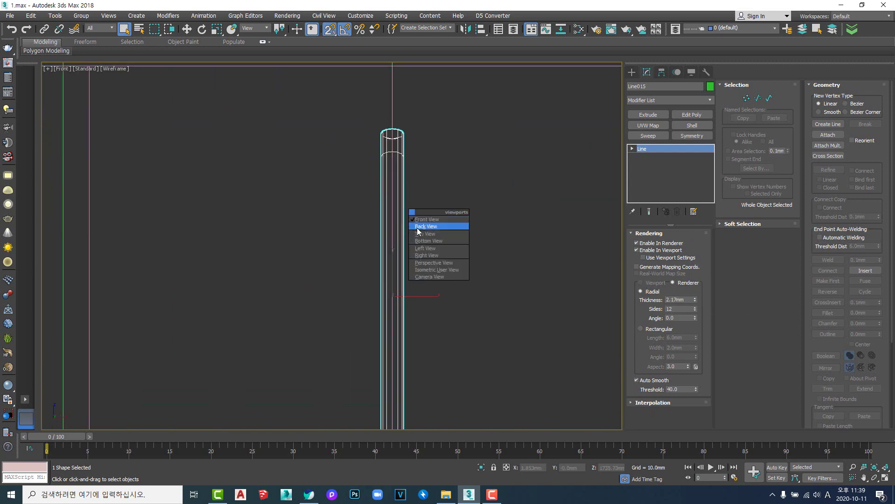
key(f)
key(z)
key(v)
key(r)
scroll(442, 249, down, 2)
middle_drag(506, 221, 459, 207)
drag(695, 301, 695, 244)
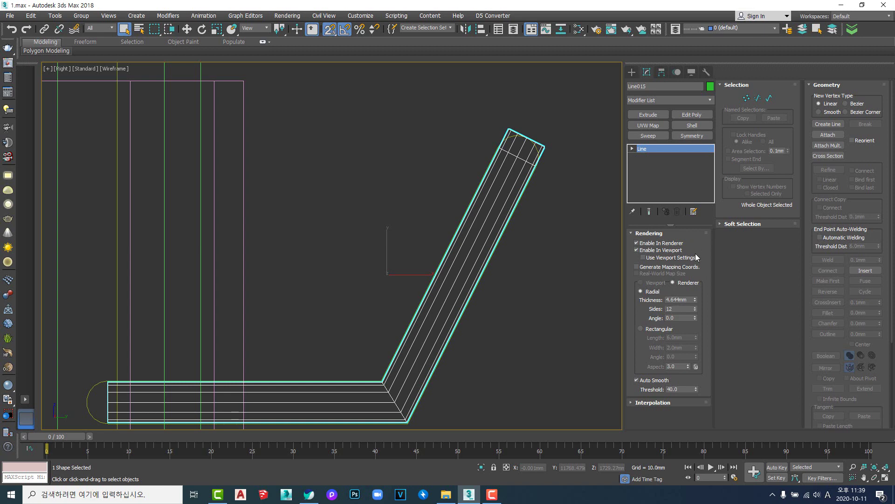
click(695, 307)
click(695, 307)
click(695, 307)
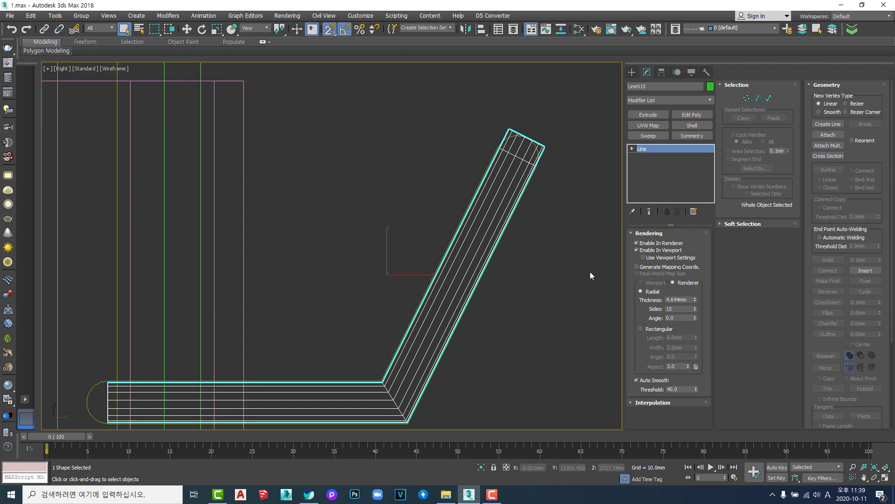
Step: Hide all shapes and show them again, then reselect the hook line
scroll(591, 276, down, 3)
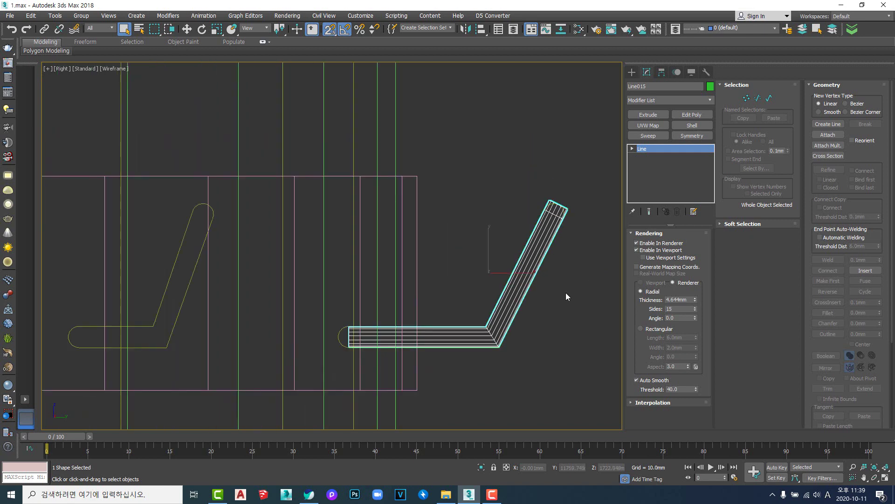
middle_drag(567, 292, 547, 288)
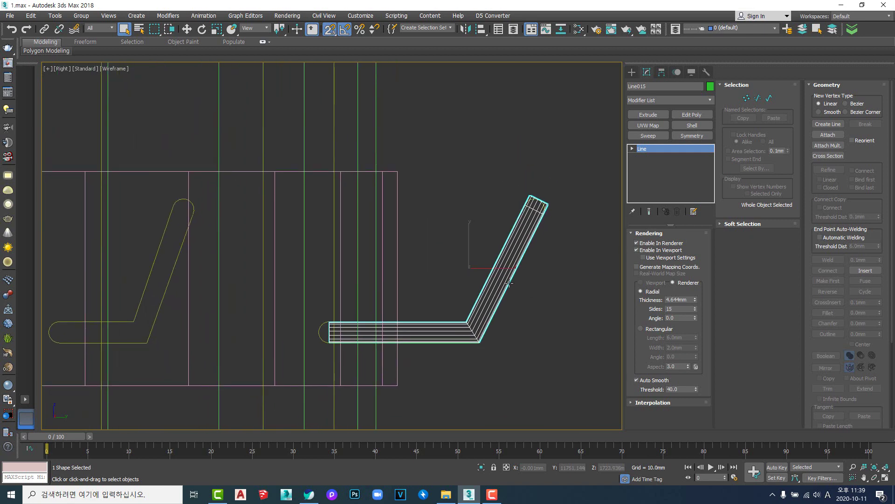
key(shift+s)
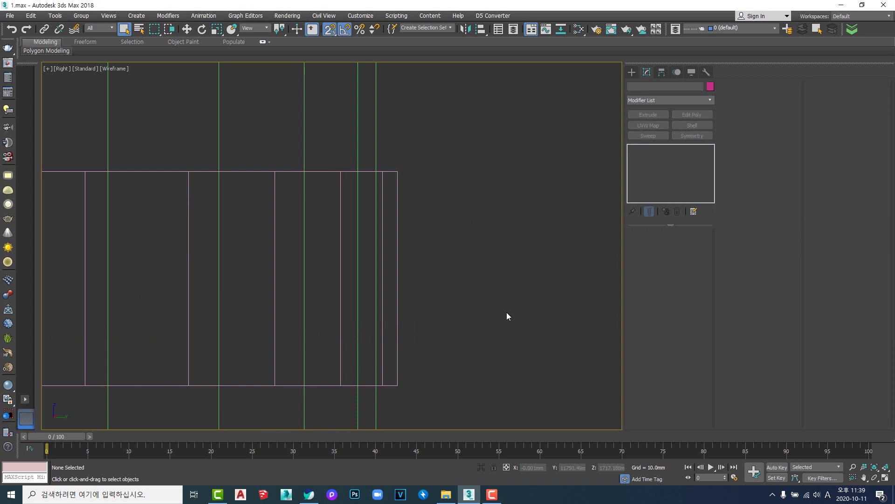
key(shift+s)
click(505, 267)
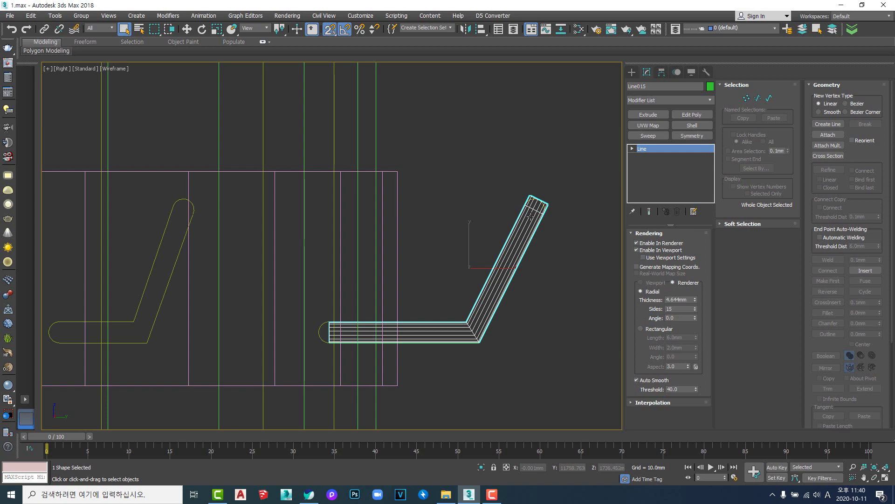
key(ctrl+d)
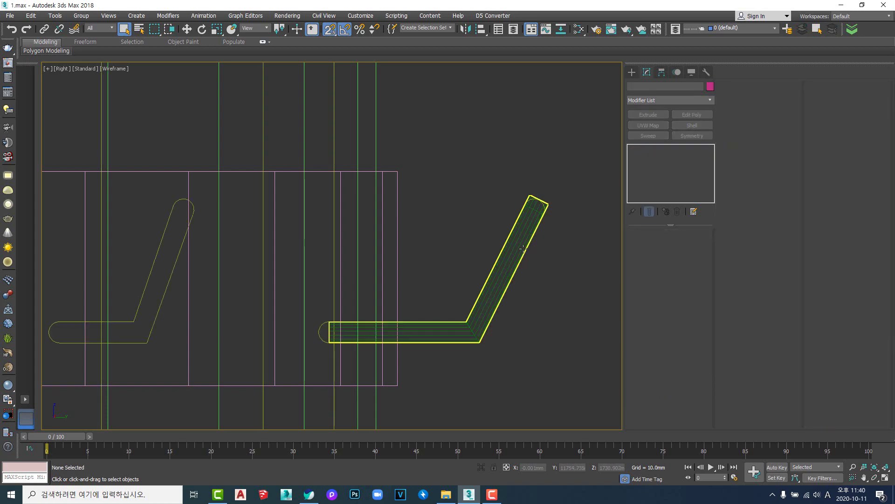
click(523, 249)
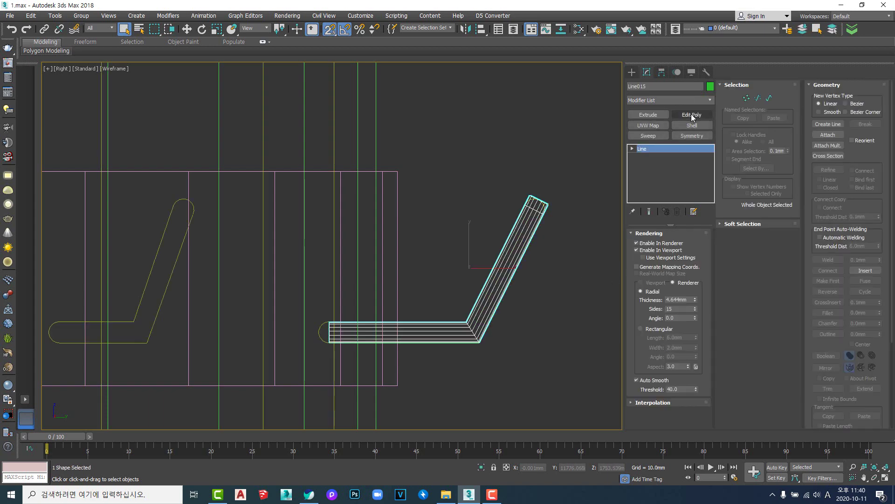
Step: Try an Edit Poly modifier on the hook line, then remove it
click(692, 114)
middle_drag(547, 256, 548, 255)
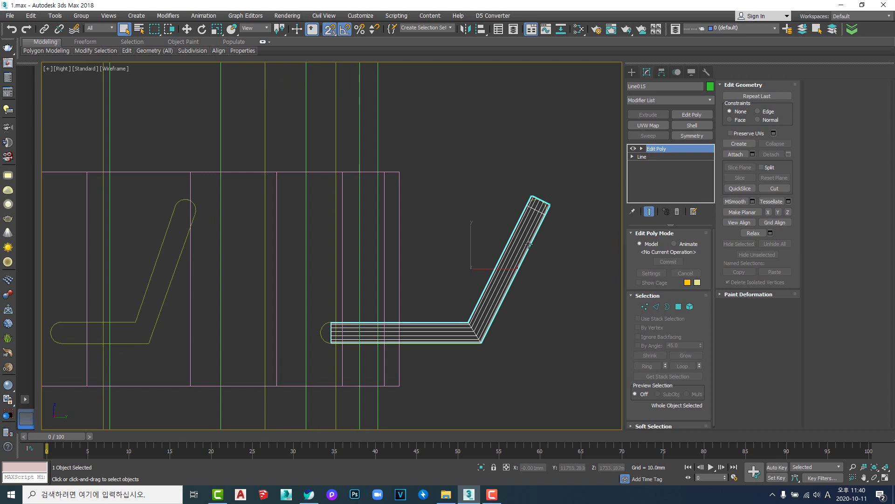
middle_drag(543, 225, 521, 234)
right_click(660, 155)
click(676, 168)
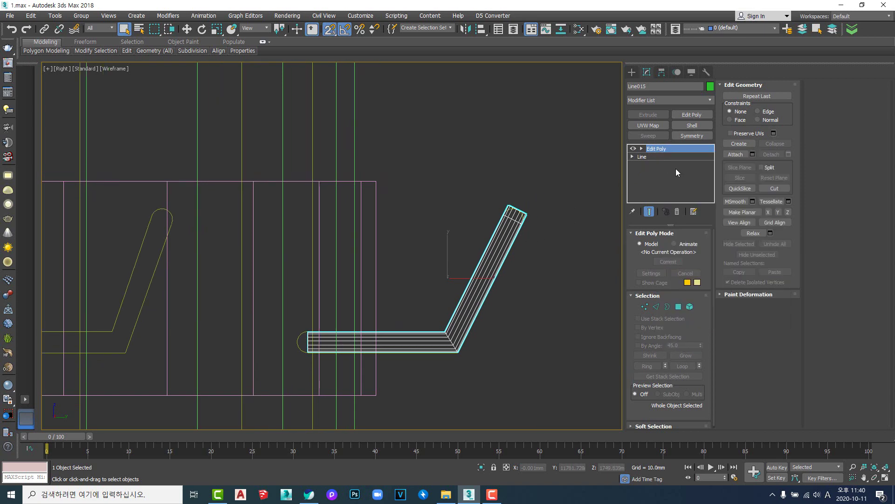
Step: Turn off the hook line's renderer and viewport thickness, and apply a Sweep with the built-in Cylinder section
click(645, 245)
click(645, 251)
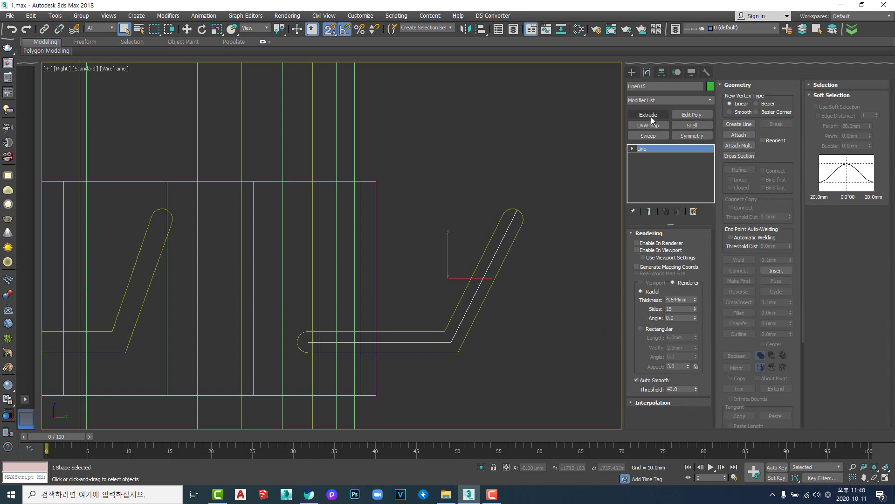
middle_drag(518, 210, 482, 197)
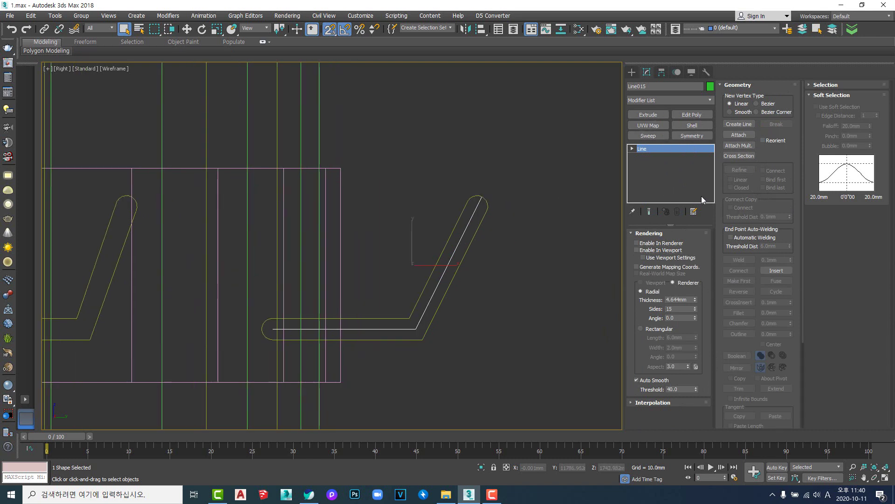
click(656, 135)
click(670, 270)
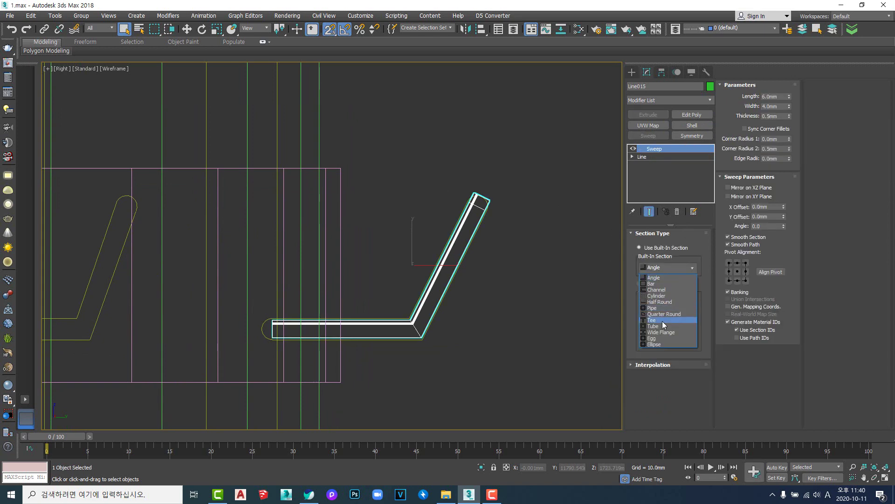
click(659, 296)
middle_drag(478, 251, 504, 252)
scroll(507, 206, up, 5)
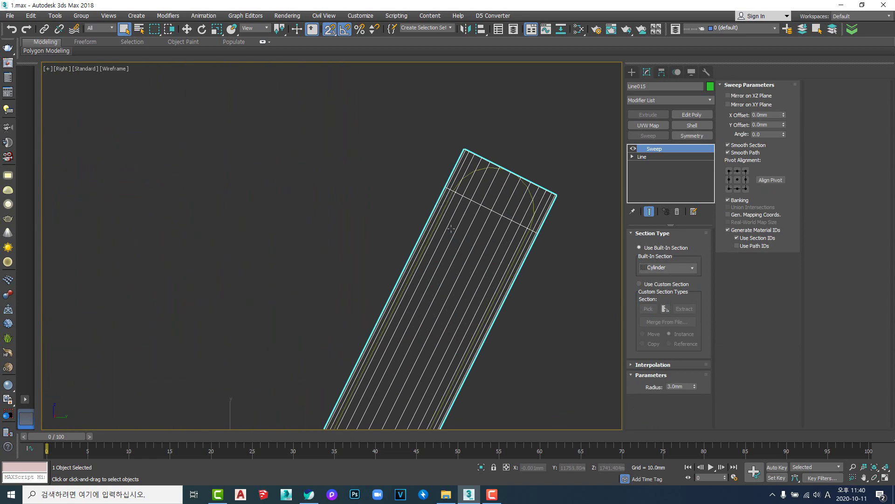
Step: Reduce the hook sweep's interpolation steps to 1
click(666, 365)
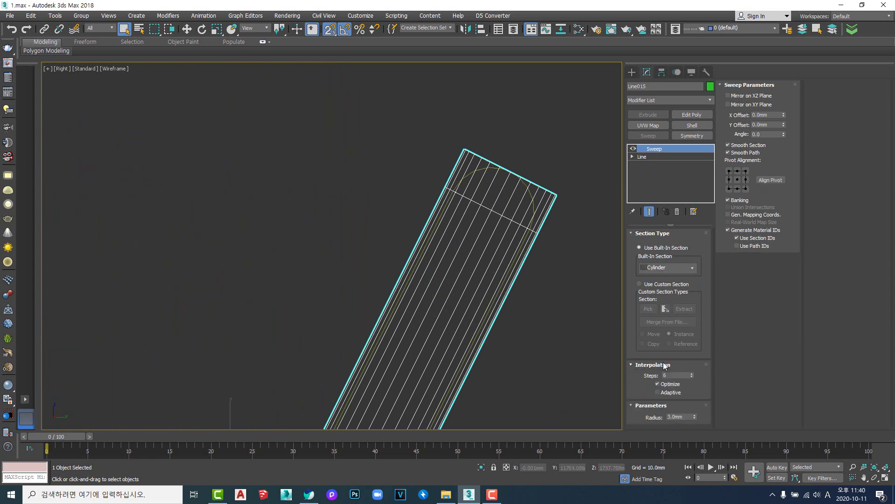
click(692, 377)
click(692, 377)
click(692, 376)
click(692, 376)
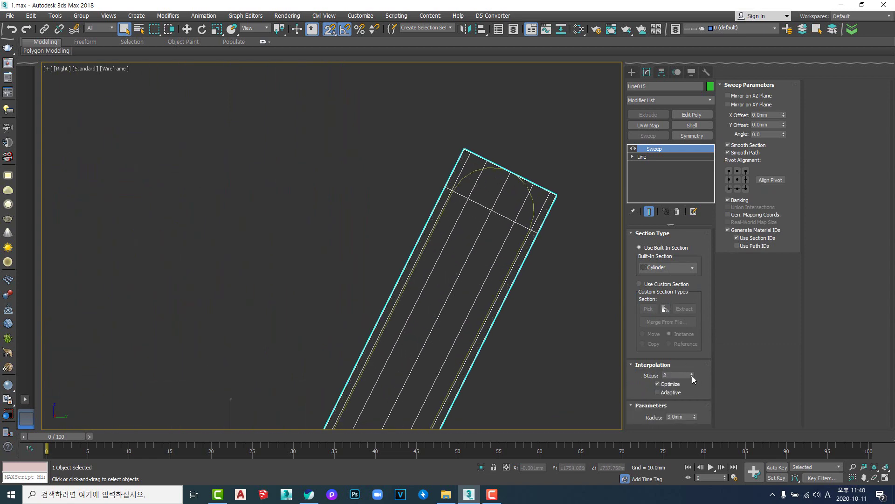
click(693, 376)
middle_drag(438, 297, 458, 244)
scroll(469, 144, up, 1)
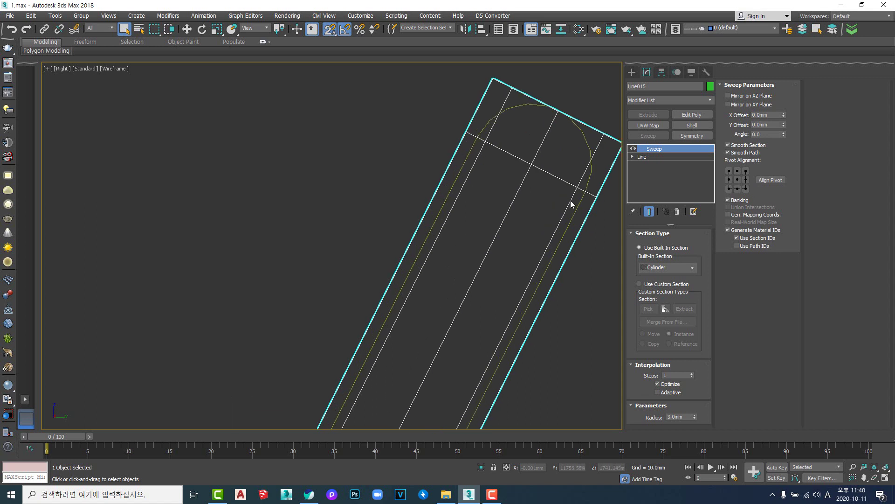
Step: Set the hook sweep's cylinder radius to 2.5 mm to fit the drawn outline
drag(693, 418, 692, 426)
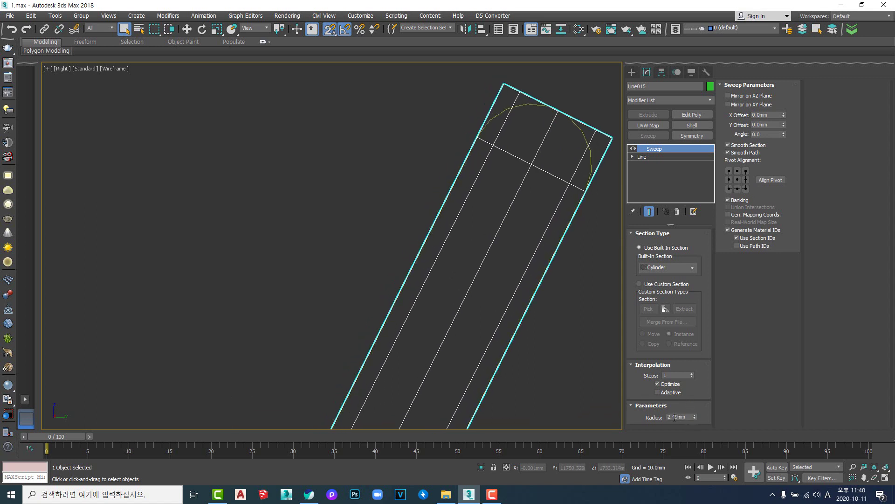
click(675, 418)
key(Return)
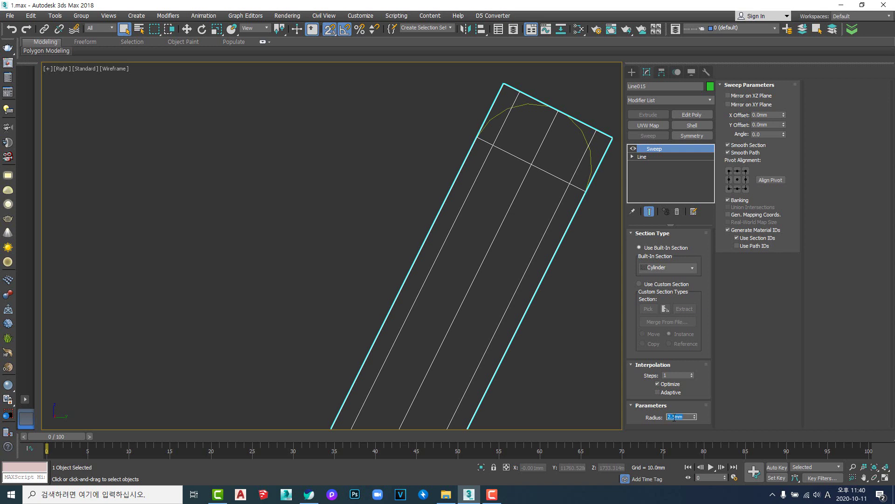
Step: Add an Edit Poly modifier above the hook's Sweep and bring the hook's upper tip into view
scroll(461, 185, down, 3)
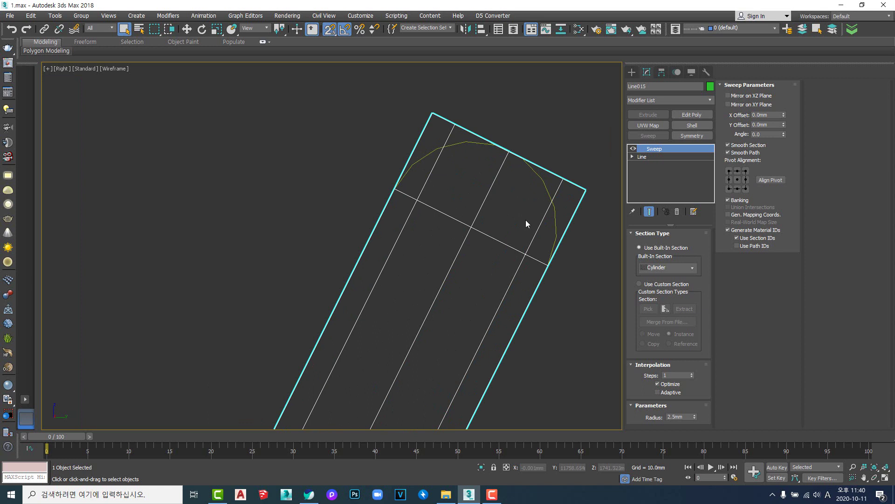
scroll(504, 217, down, 4)
middle_drag(506, 225, 437, 227)
scroll(483, 191, up, 2)
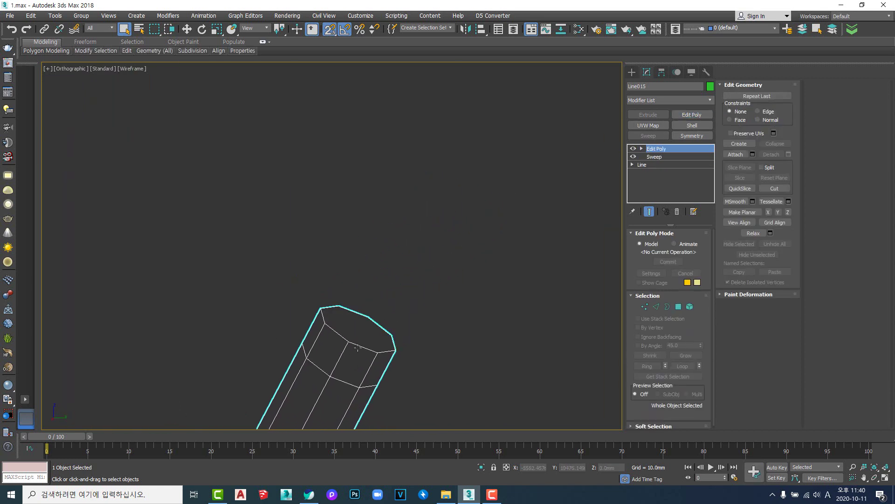
Step: Select the rim edges around the end cap at the hook's upper tip by converting the cap polygon selection to edges
scroll(358, 348, up, 5)
key(2)
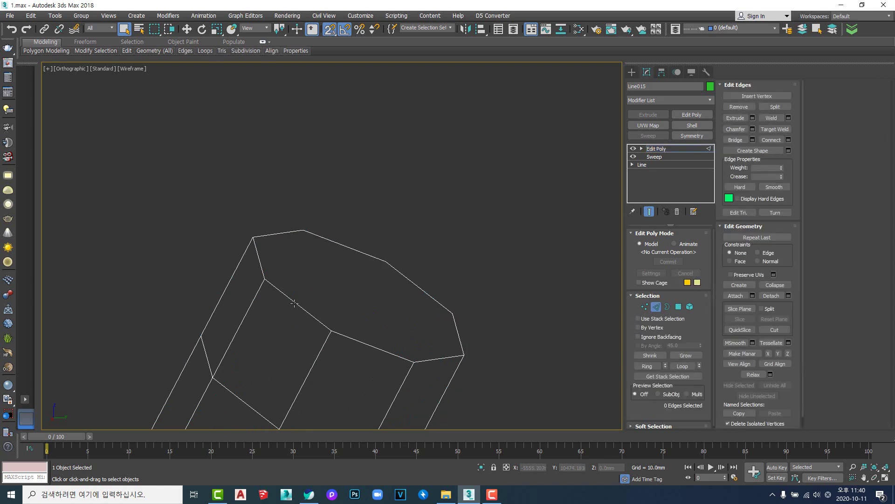
click(294, 302)
drag(201, 184, 609, 411)
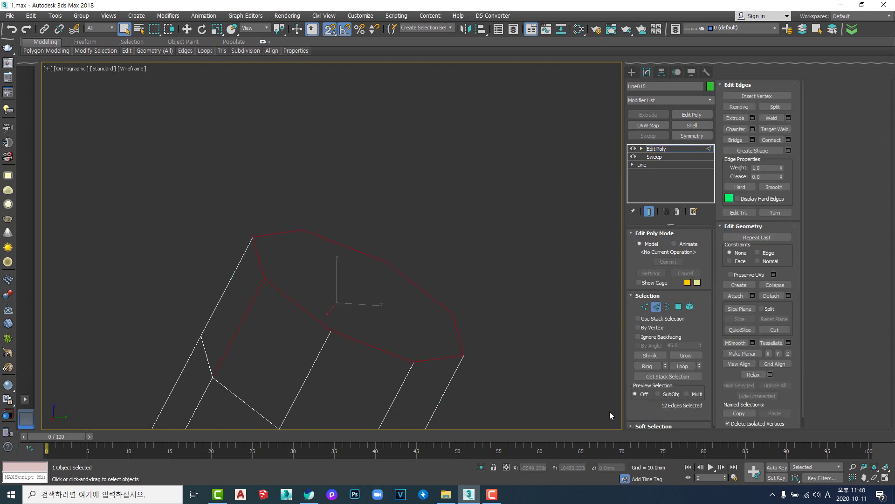
click(332, 242)
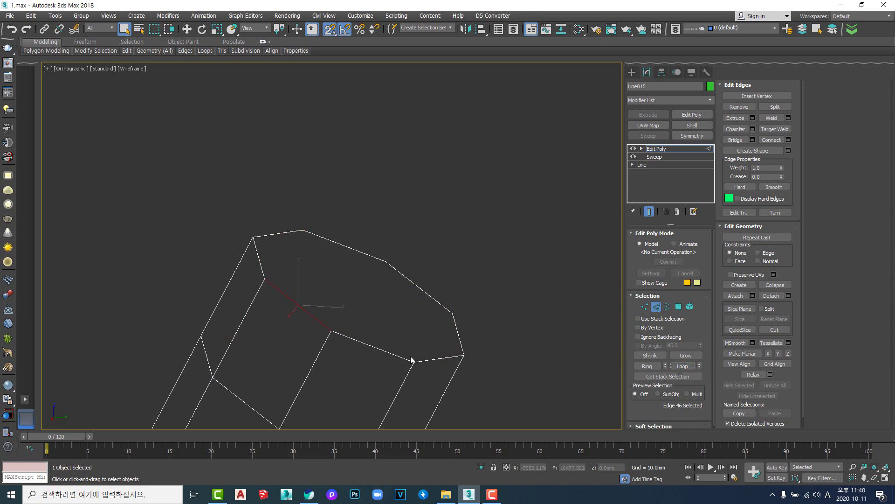
key(4)
click(360, 309)
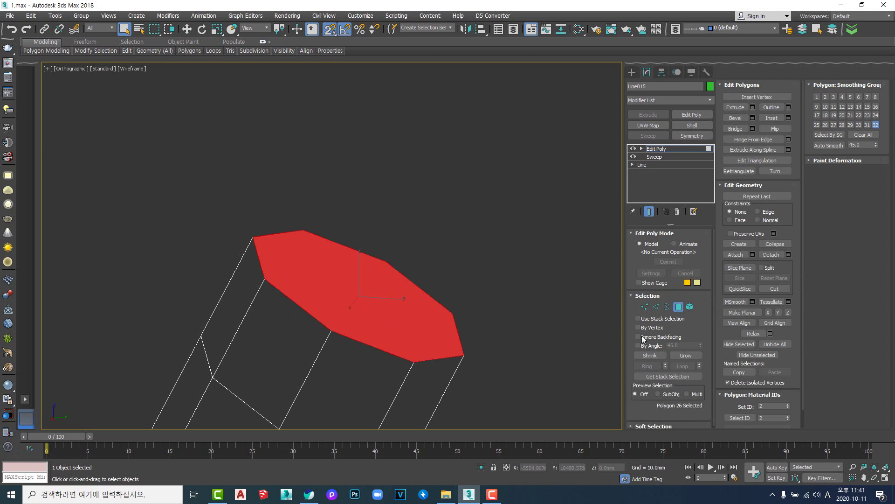
ctrl+click(656, 306)
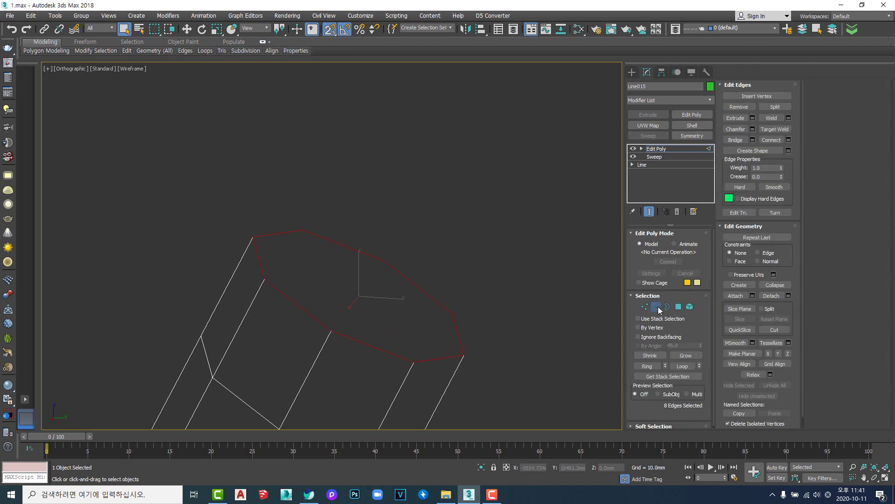
Step: Open the chamfer settings for the tip's rim edges, try the Quad Chamfer type, and display the hook shaded with edged faces
middle_drag(375, 298, 421, 259)
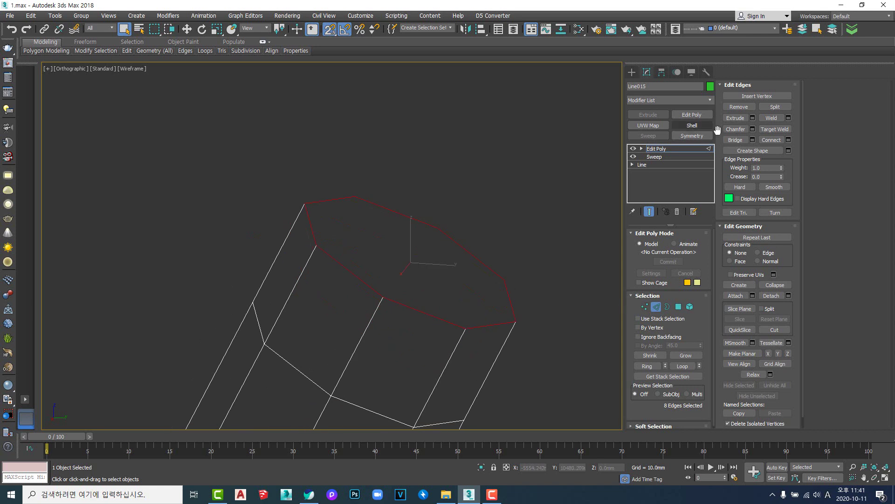
click(753, 130)
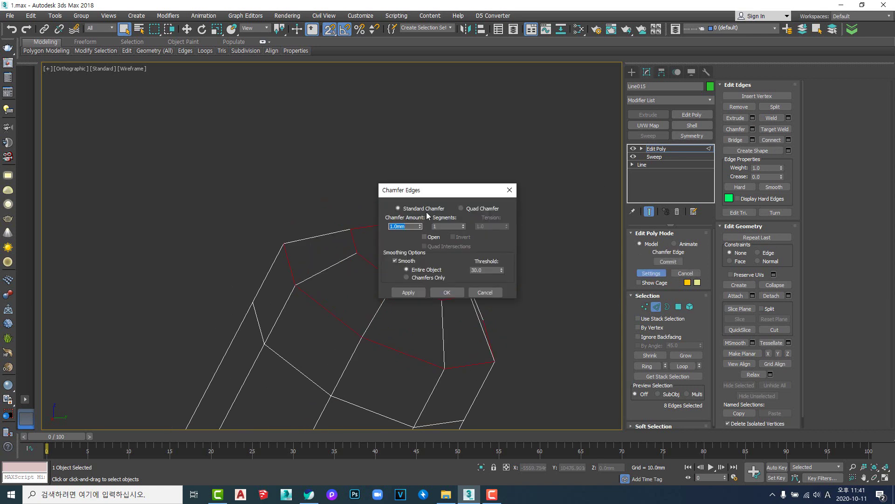
click(474, 209)
middle_drag(322, 310, 257, 304)
key(F3)
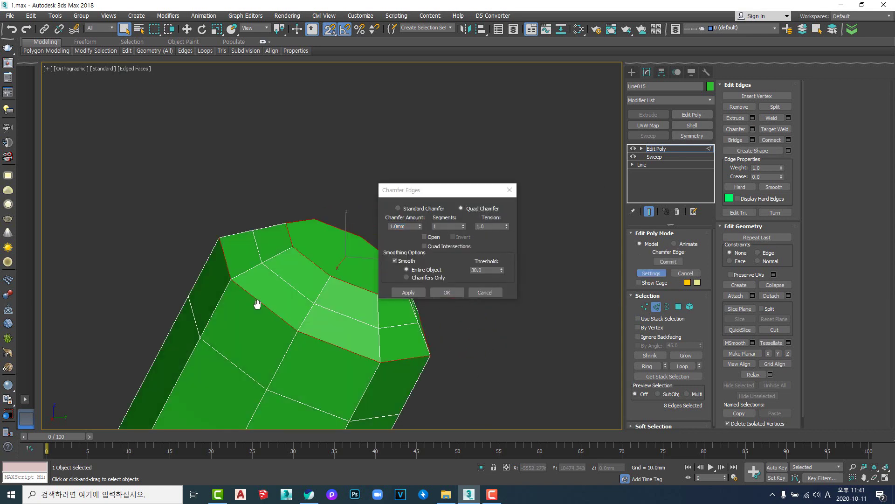
key(F4)
key(F4)
Step: Round the hook tip's rim with a multi-segment Standard Chamfer of 1.7 mm, and leave edge editing
click(422, 210)
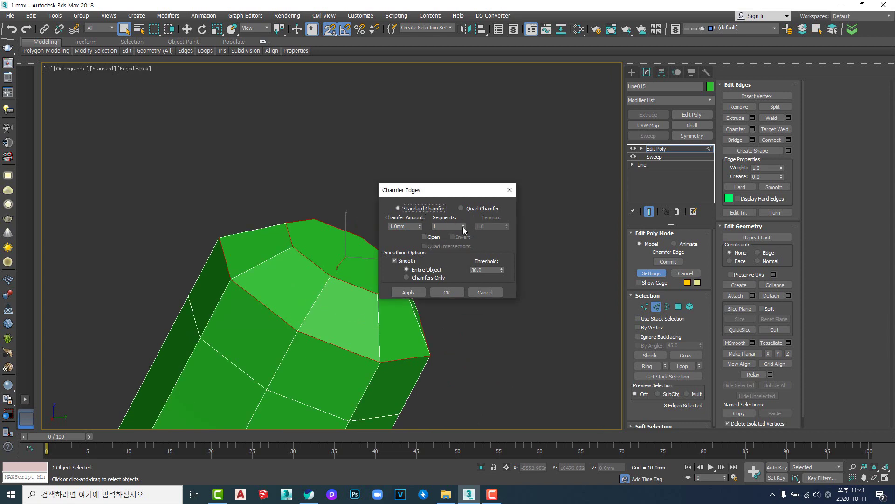
click(465, 225)
click(464, 224)
click(465, 225)
click(465, 225)
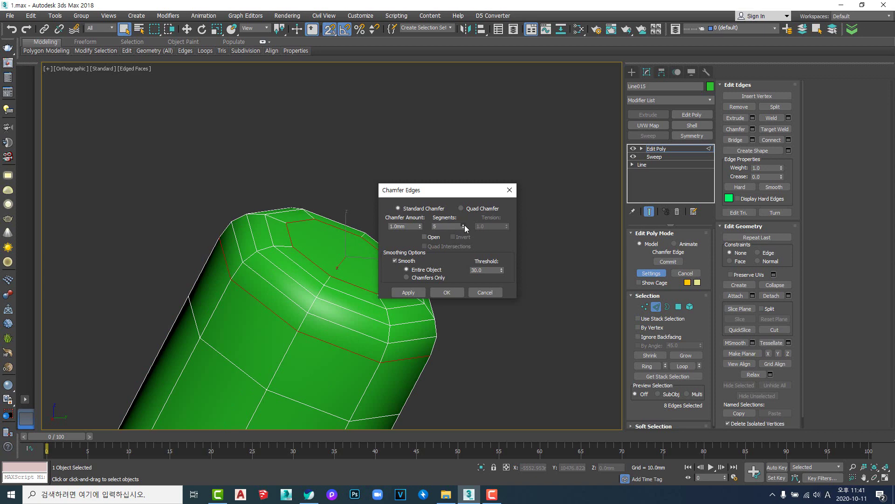
click(464, 224)
drag(420, 227, 424, 190)
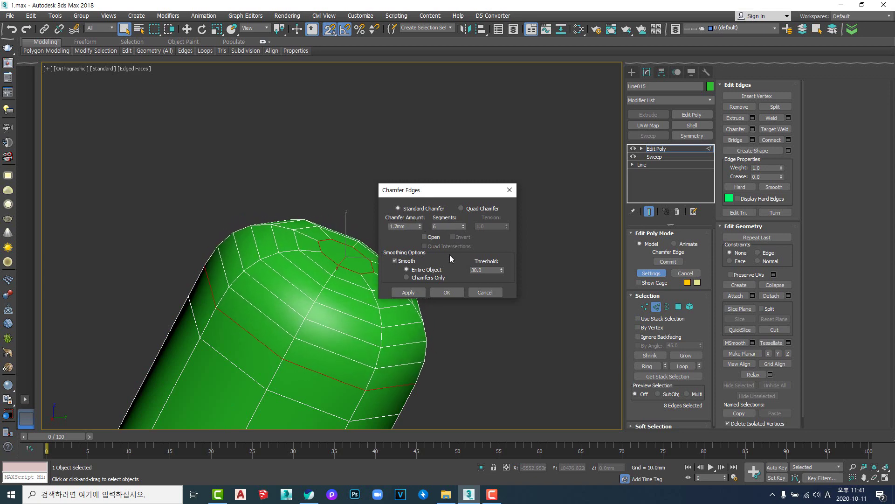
click(464, 225)
click(448, 292)
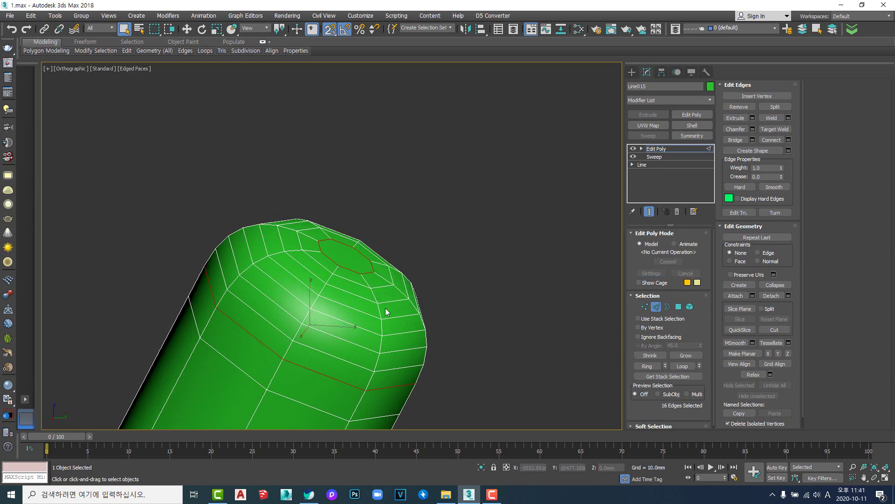
scroll(386, 310, down, 5)
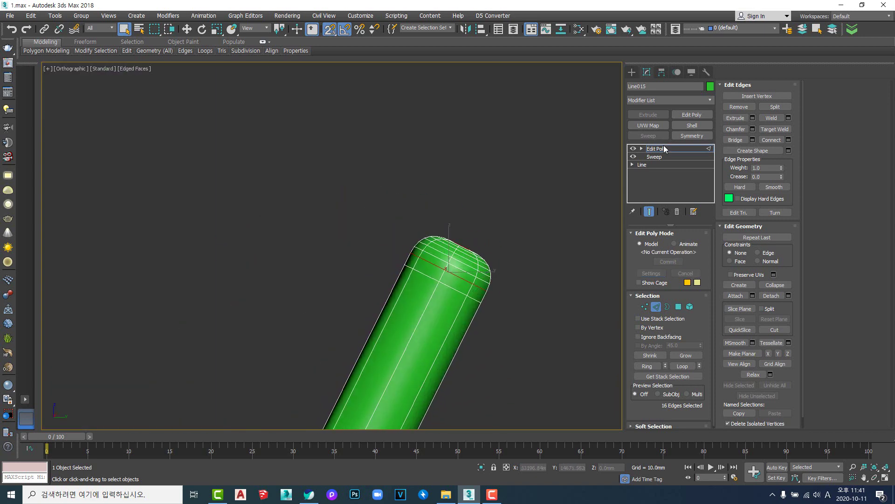
click(664, 148)
Step: Examine the rounded hook tip and how the hook meets the ring, from the side and at an angle
scroll(581, 212, up, 2)
click(579, 214)
click(415, 299)
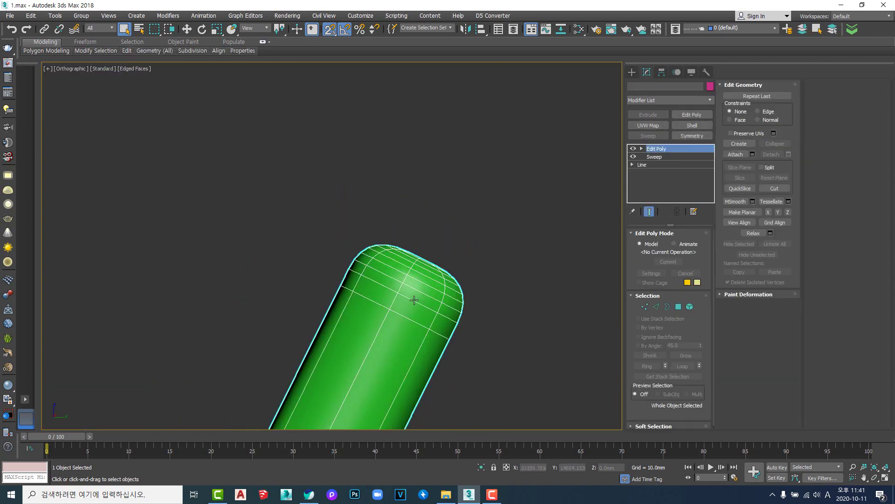
key(f)
key(z)
key(z)
scroll(414, 300, down, 5)
key(v)
key(r)
scroll(414, 300, up, 4)
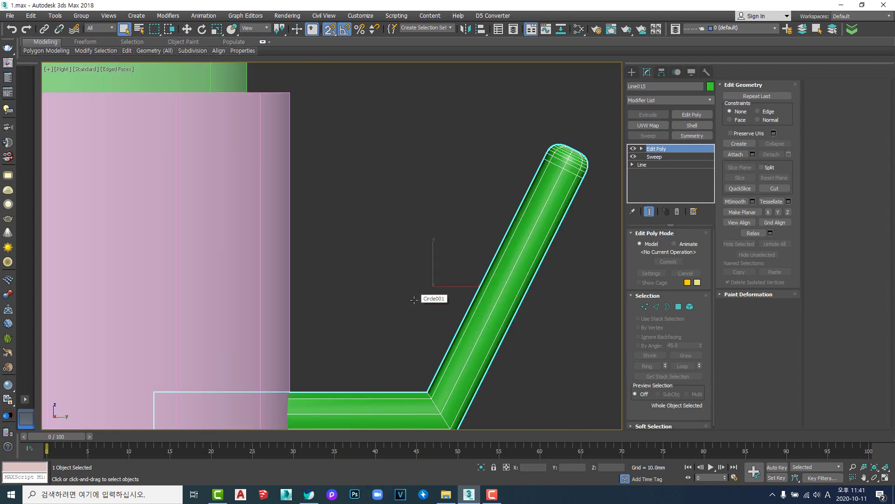
scroll(505, 205, down, 5)
scroll(485, 247, up, 4)
scroll(492, 233, down, 1)
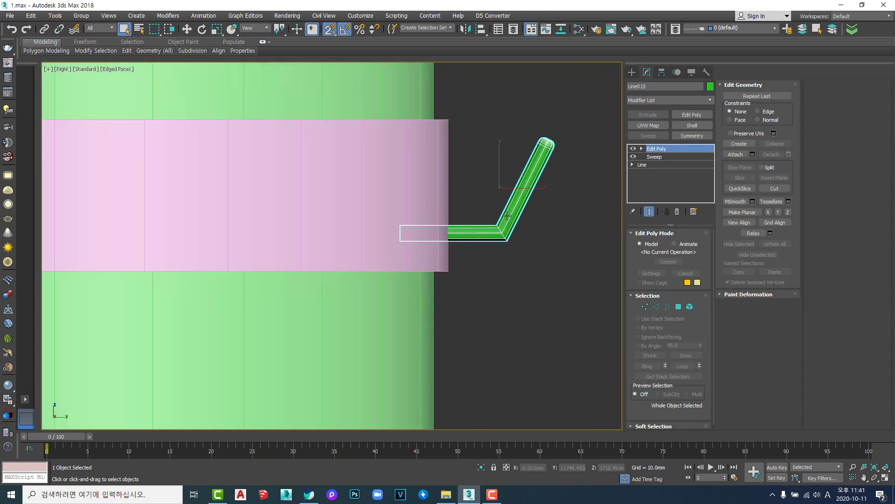
scroll(507, 216, up, 3)
scroll(473, 226, down, 5)
scroll(512, 157, up, 6)
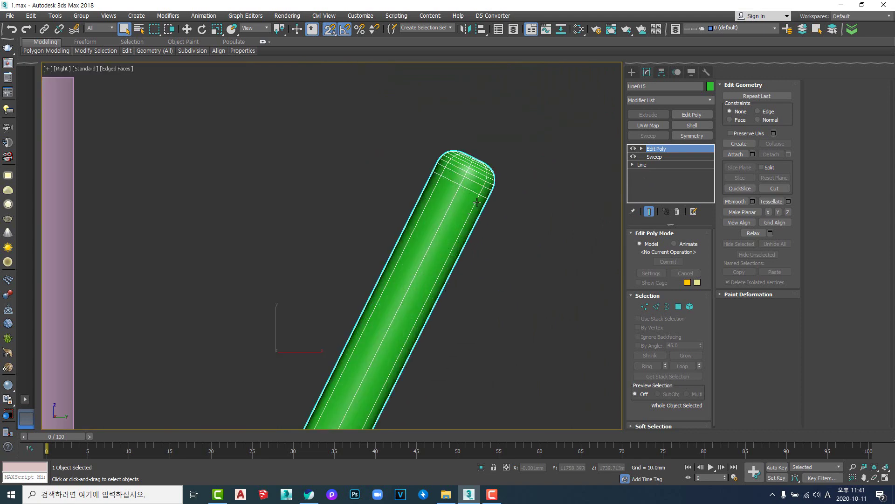
scroll(478, 203, down, 6)
alt+middle_drag(472, 237, 443, 253)
scroll(443, 258, down, 3)
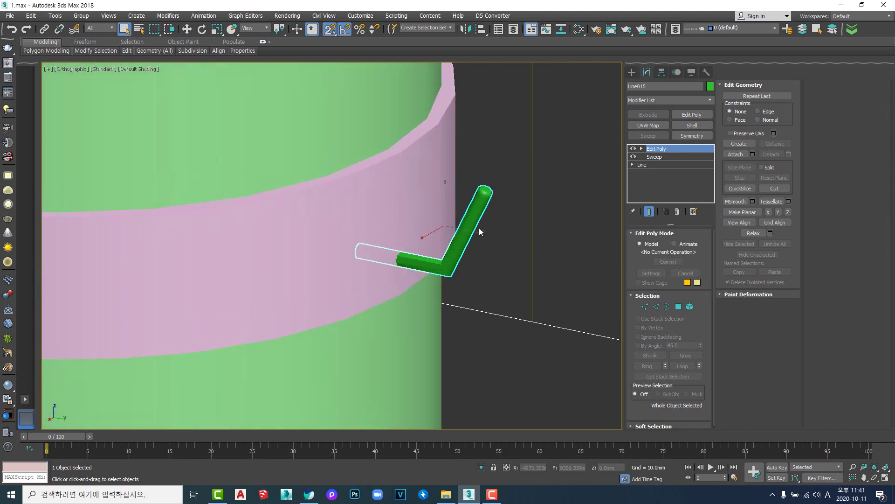
Step: Isolate the hook together with the column's mid-height ring and show them from the top
key(t)
key(z)
scroll(400, 228, down, 10)
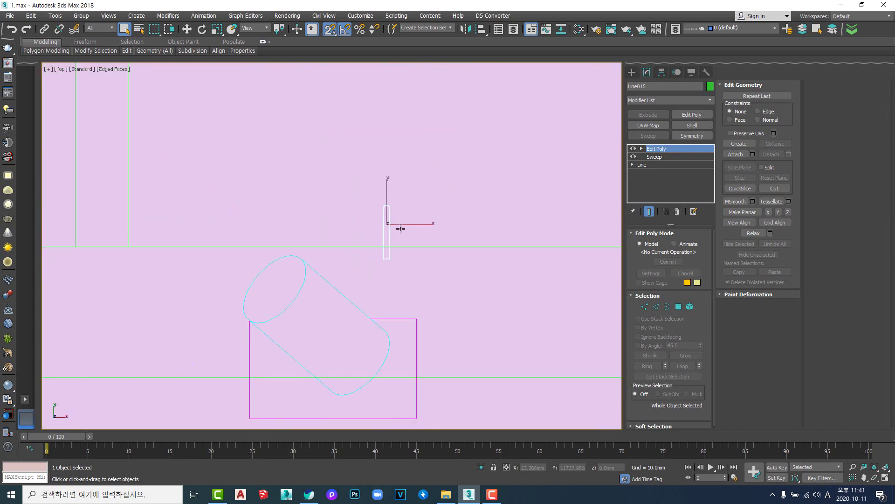
scroll(411, 254, up, 5)
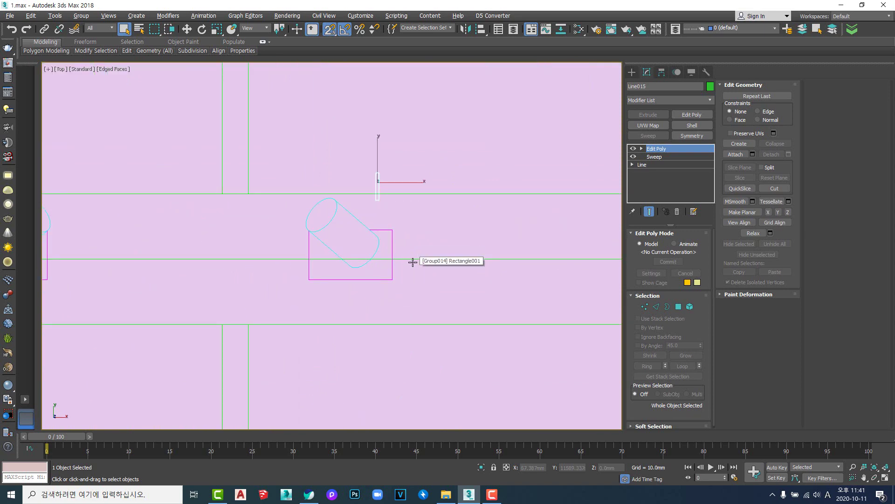
alt+middle_drag(413, 263, 400, 195)
key(v)
key(f)
key(z)
scroll(401, 243, down, 5)
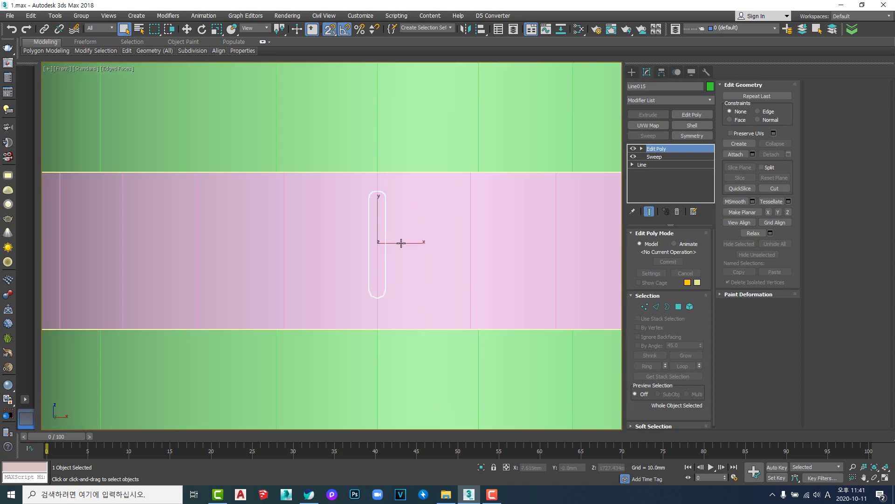
scroll(401, 243, down, 6)
ctrl+click(475, 248)
key(alt+q)
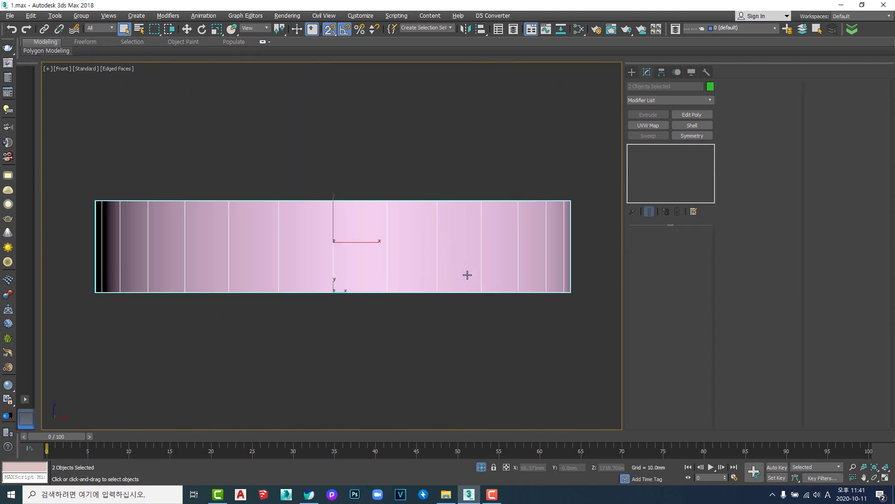
click(477, 371)
key(t)
key(z)
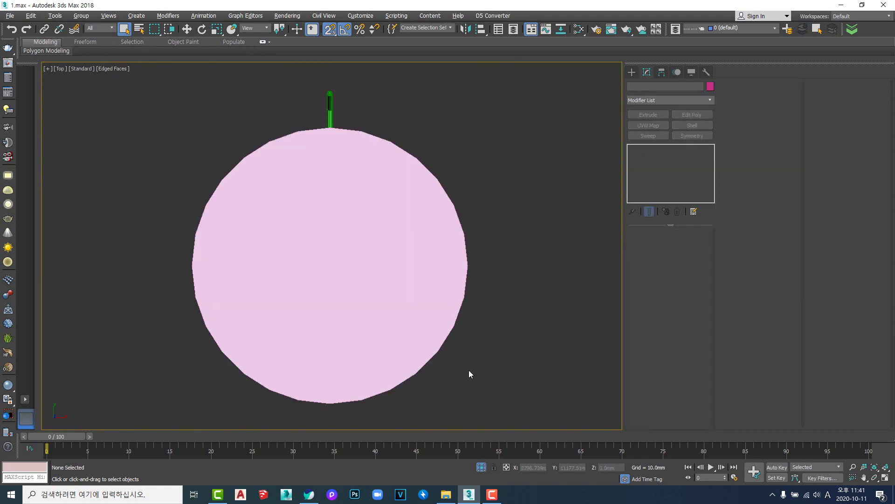
Step: Move only the hook's pivot to the ring's center by aligning Pivot Point to Center in X and Y
click(334, 112)
click(332, 154)
middle_drag(346, 121, 424, 148)
click(409, 132)
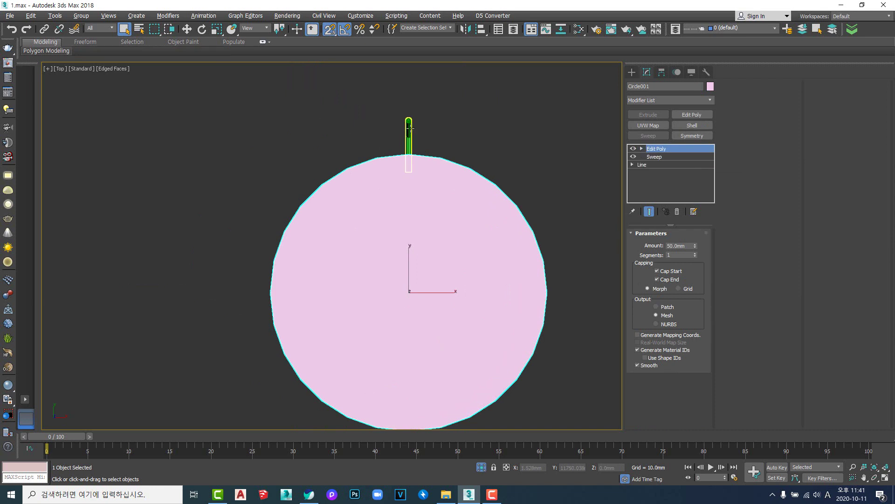
click(664, 72)
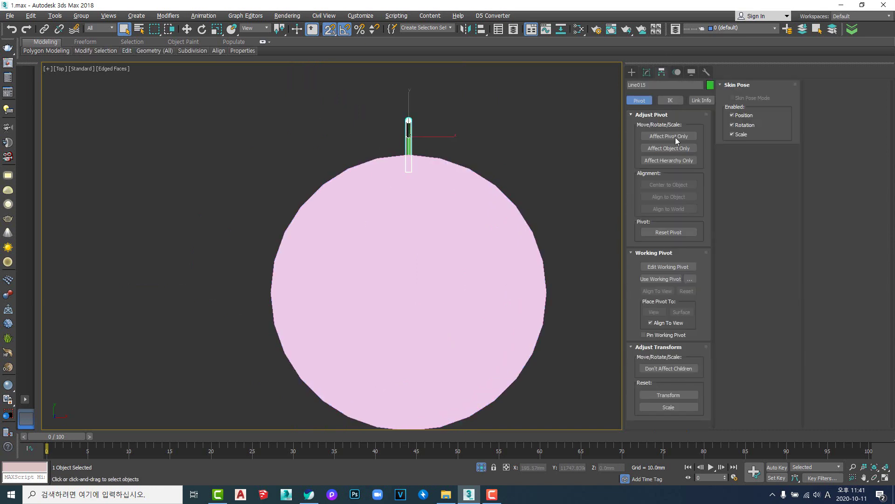
click(673, 137)
key(alt+a)
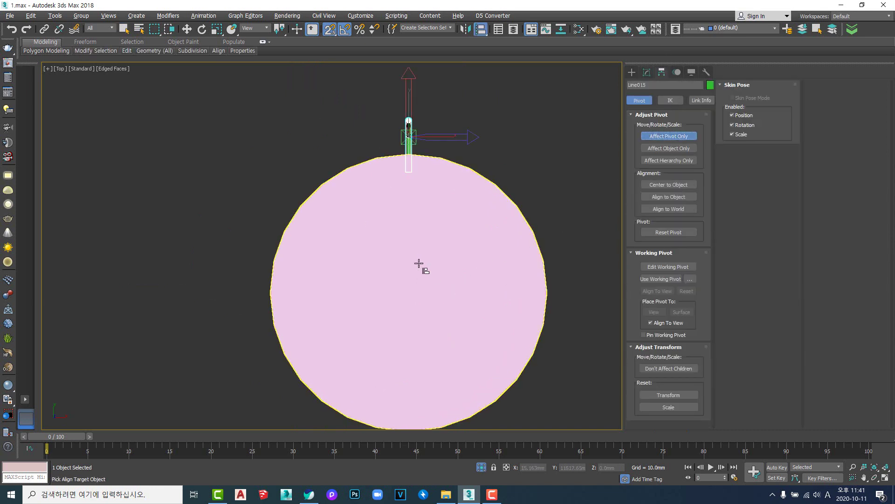
click(437, 263)
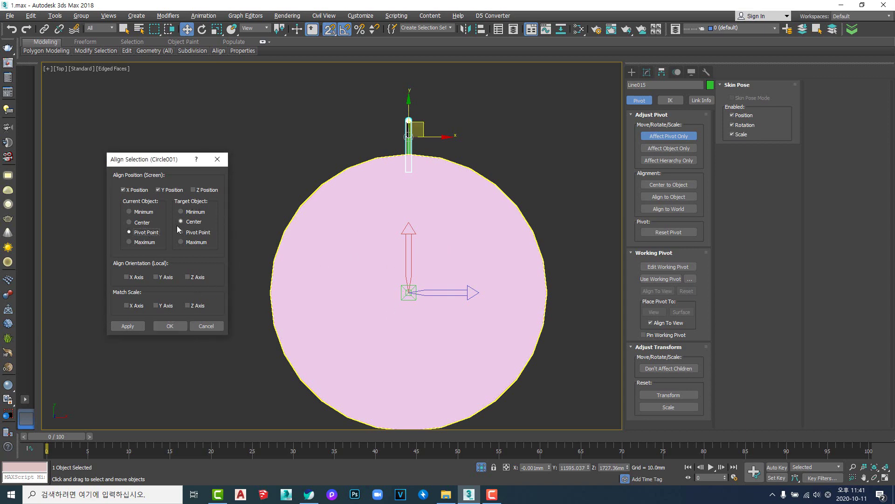
click(175, 330)
middle_drag(423, 255, 382, 243)
key(e)
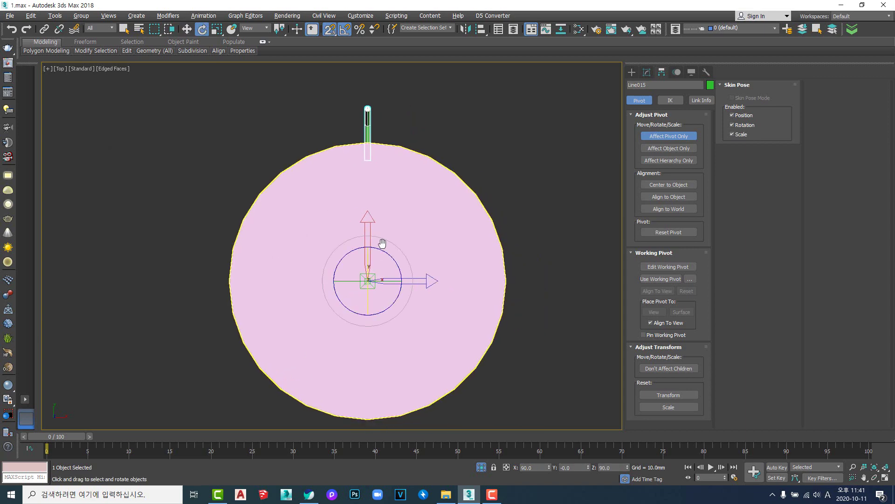
key(w)
key(e)
click(669, 135)
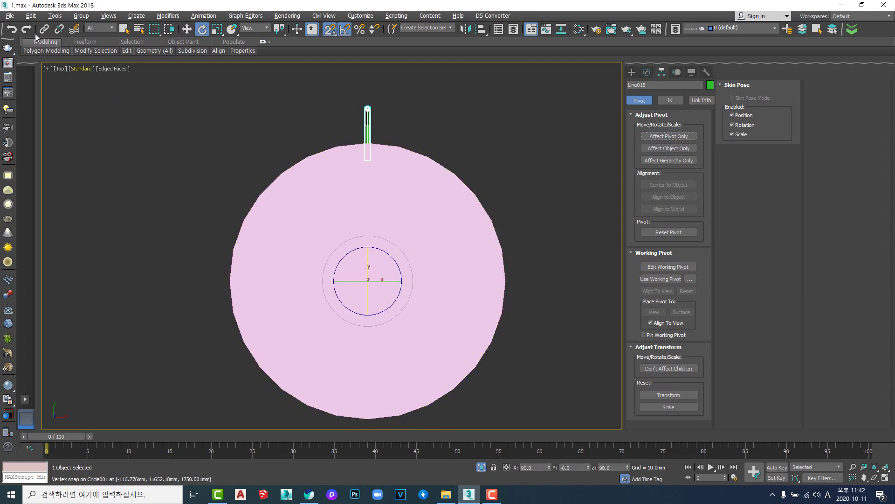
Step: Array the hook around the ring as 10 instances over a total Z rotation of 360 degrees
click(55, 15)
click(99, 182)
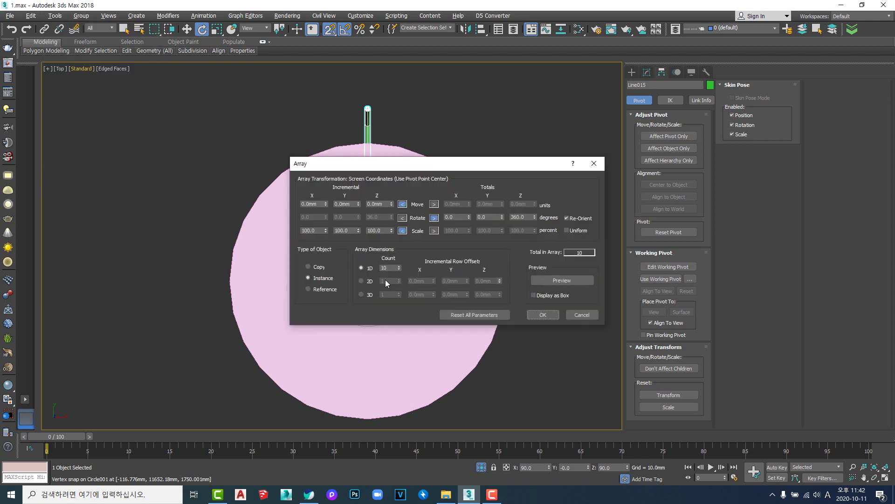
click(543, 315)
scroll(393, 302, down, 4)
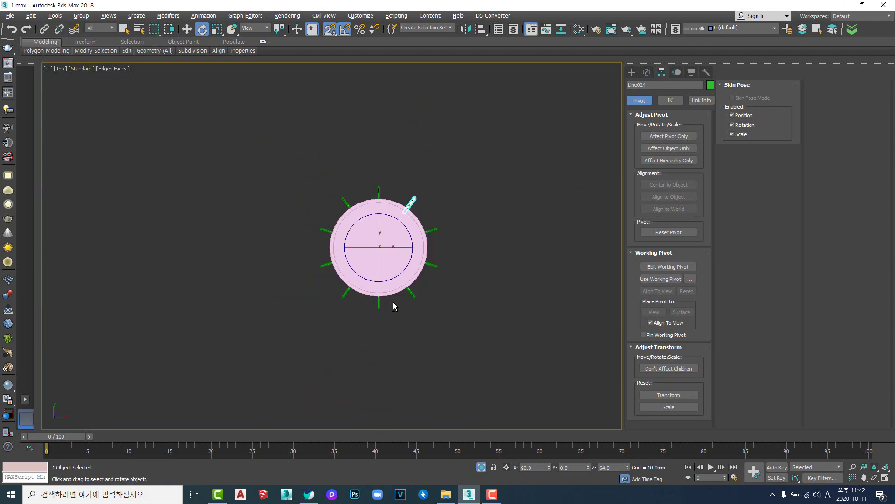
alt+middle_drag(393, 301, 459, 263)
Step: Select the ring with all its hooks and combine them into one group
drag(180, 192, 499, 357)
middle_drag(418, 338, 450, 299)
mouse_move(449, 298)
alt+middle_down()
mouse_move(444, 285)
mouse_move(444, 291)
alt+middle_up()
scroll(406, 252, up, 5)
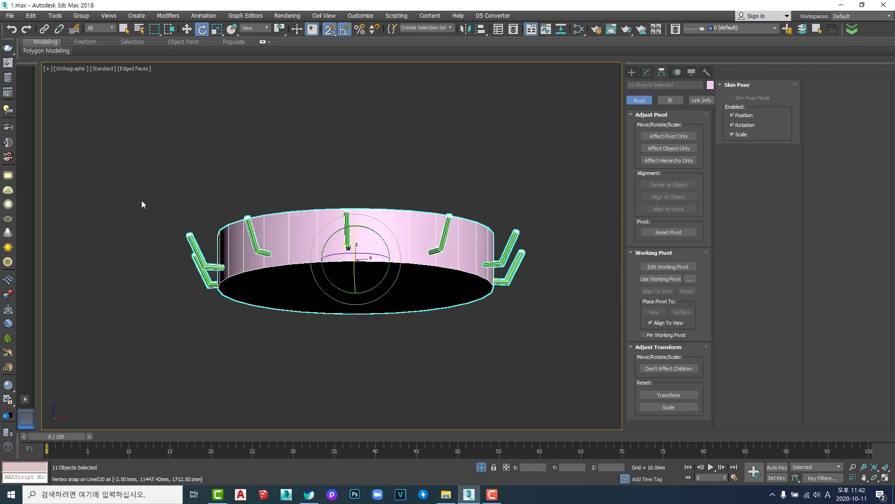
click(80, 16)
click(84, 30)
click(455, 264)
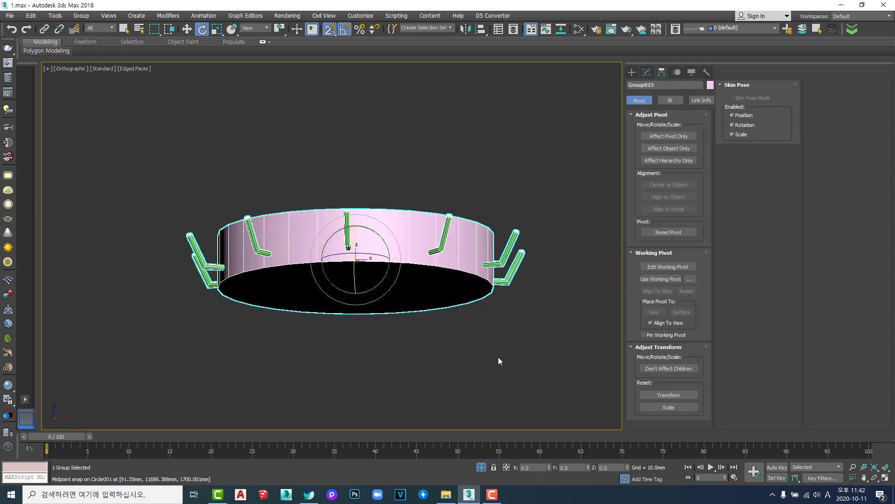
alt+middle_drag(405, 266, 384, 333)
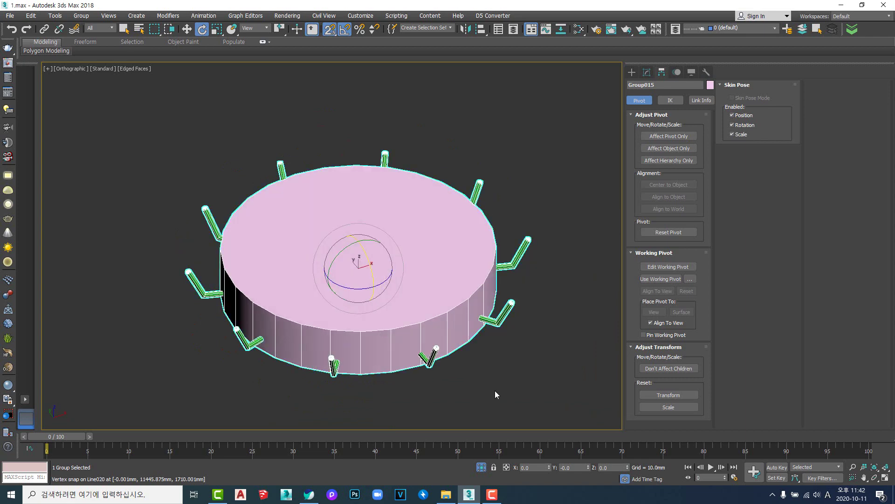
Step: Unhide all objects without unhiding the hidden layers, and frame the ring group in the front view
right_click(573, 277)
click(587, 231)
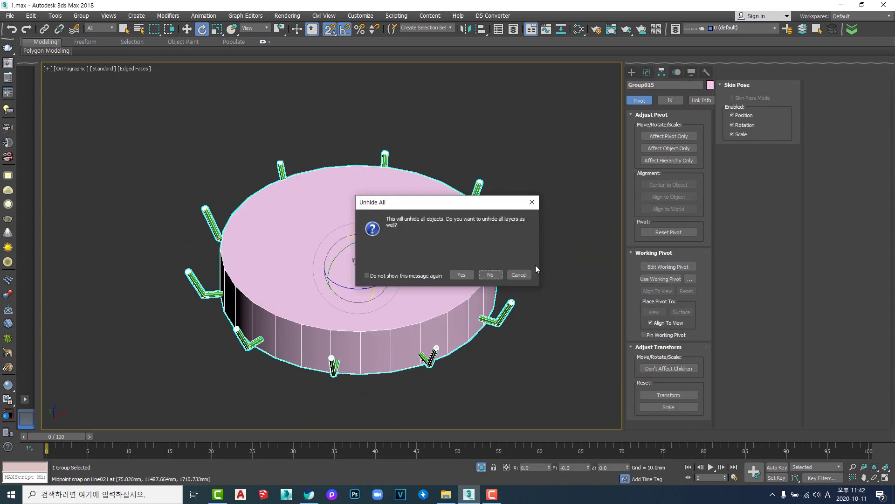
click(490, 280)
scroll(496, 264, down, 3)
key(f)
key(z)
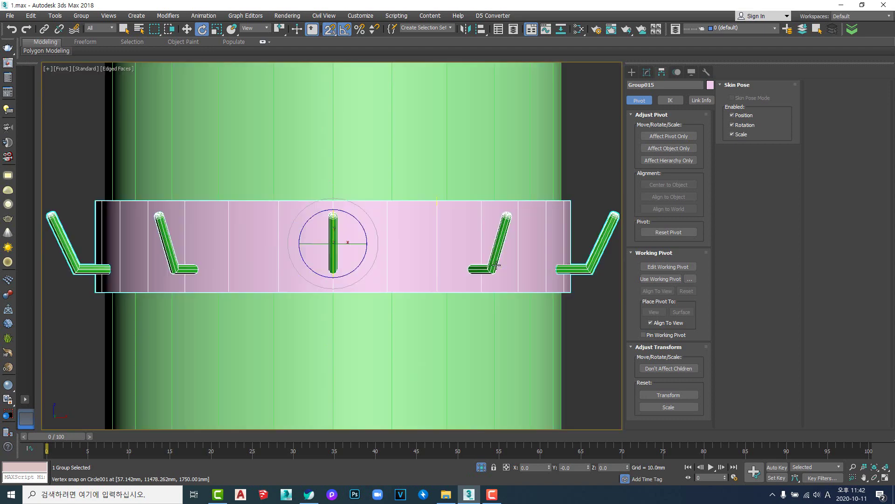
Step: Select every part of the modeled column in the right view and isolate the column from the rest of the scene
scroll(497, 265, down, 6)
scroll(496, 265, down, 6)
middle_drag(516, 314, 433, 251)
click(464, 190)
key(r)
key(z)
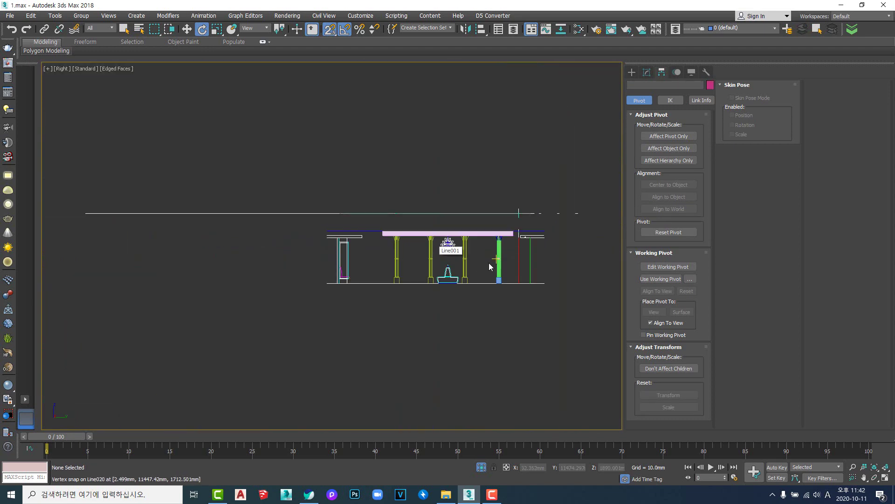
scroll(495, 258, up, 6)
scroll(513, 241, up, 4)
scroll(487, 266, down, 6)
middle_drag(493, 283, 430, 265)
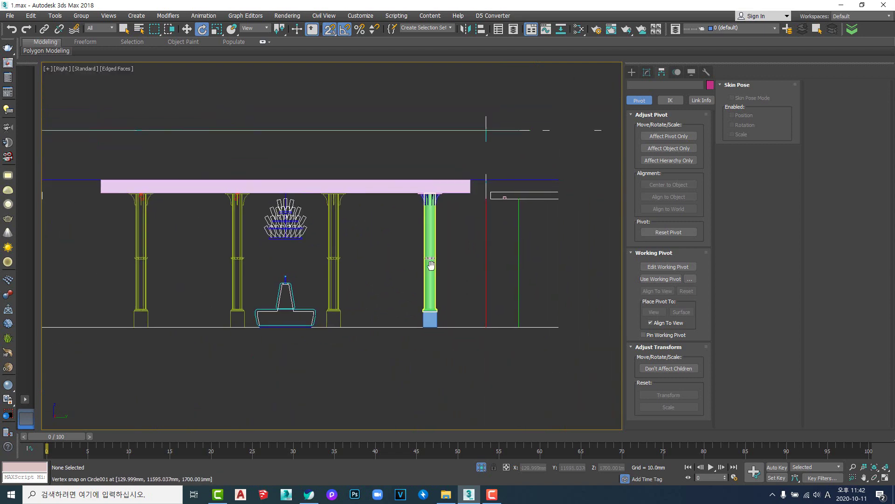
drag(394, 159, 458, 394)
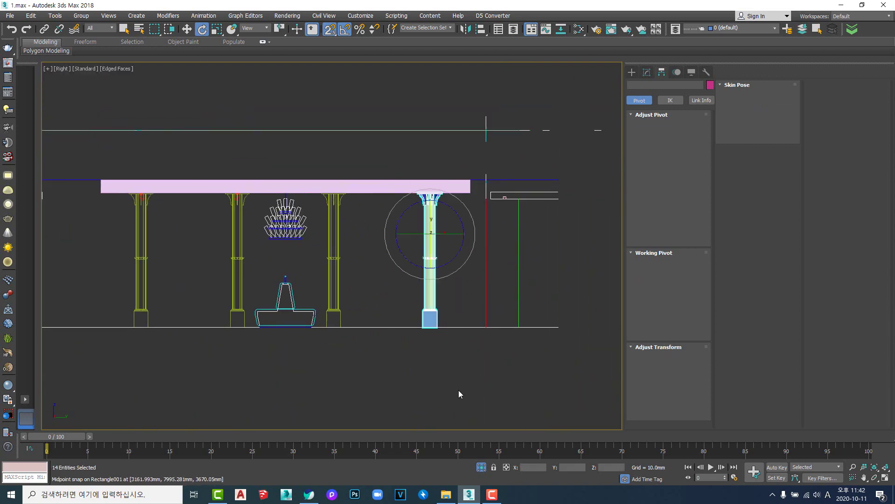
key(z)
click(451, 299)
middle_drag(400, 228, 419, 253)
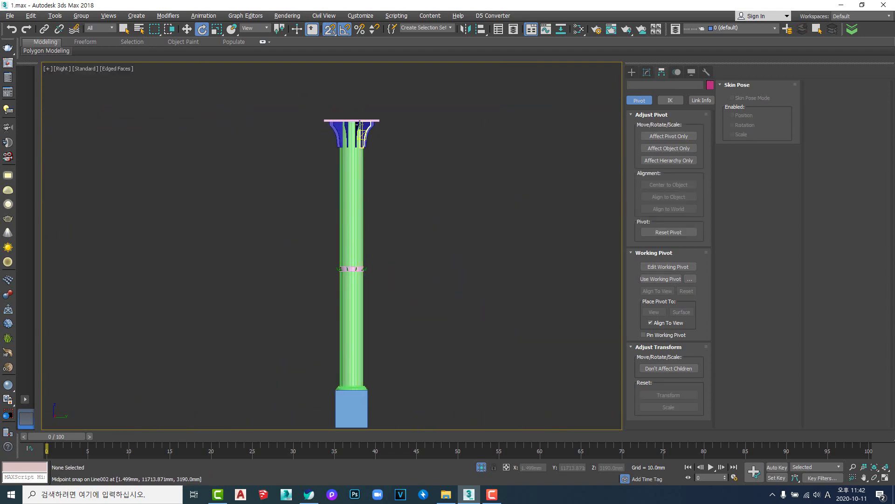
Step: Align the base block to the square cap plate in the top view, Center to Center in X and Y
click(359, 120)
key(t)
key(z)
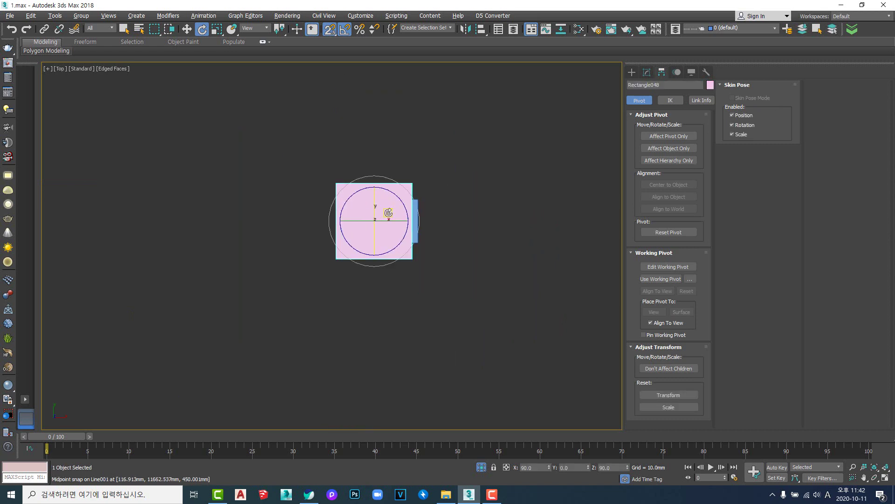
key(F3)
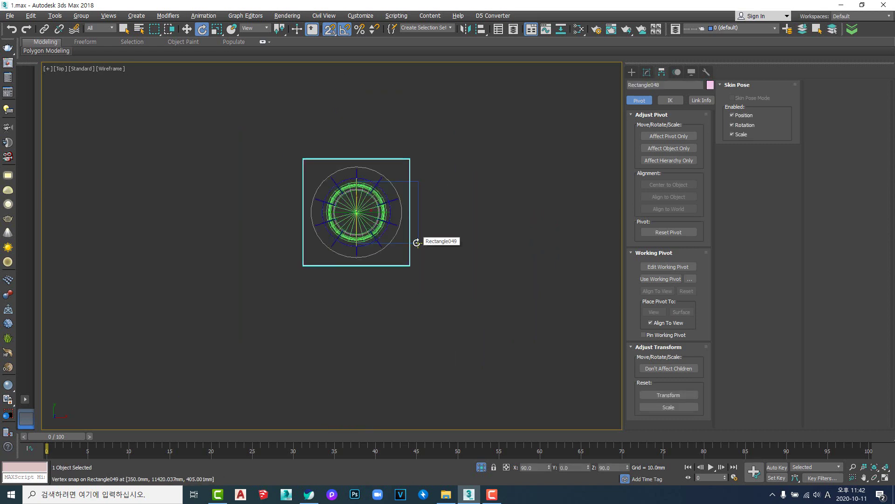
scroll(417, 242, up, 3)
click(418, 243)
middle_drag(382, 294, 429, 305)
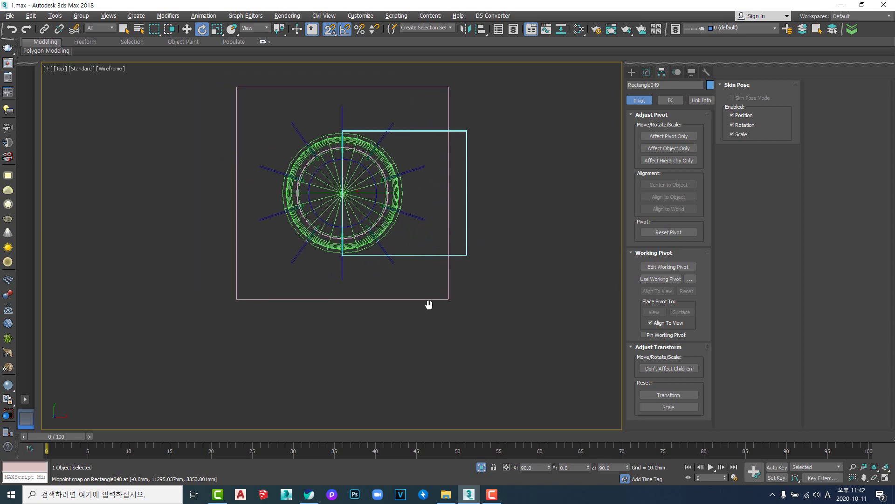
key(alt+a)
click(347, 300)
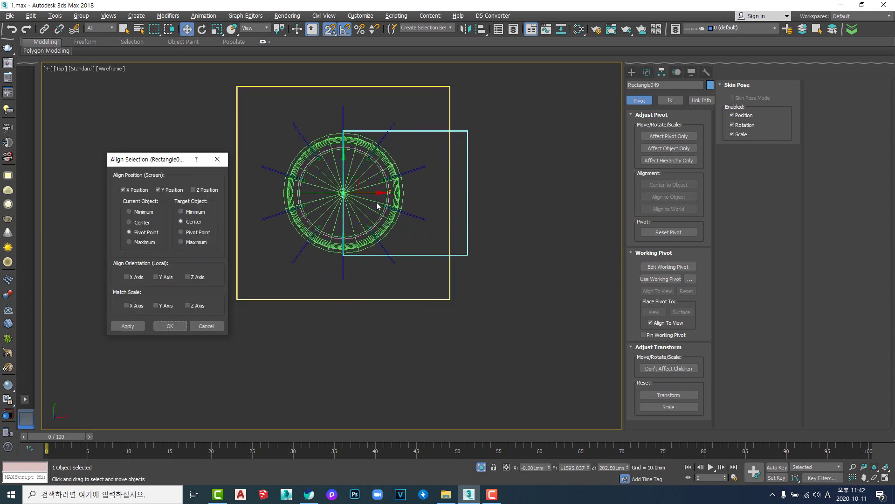
click(129, 222)
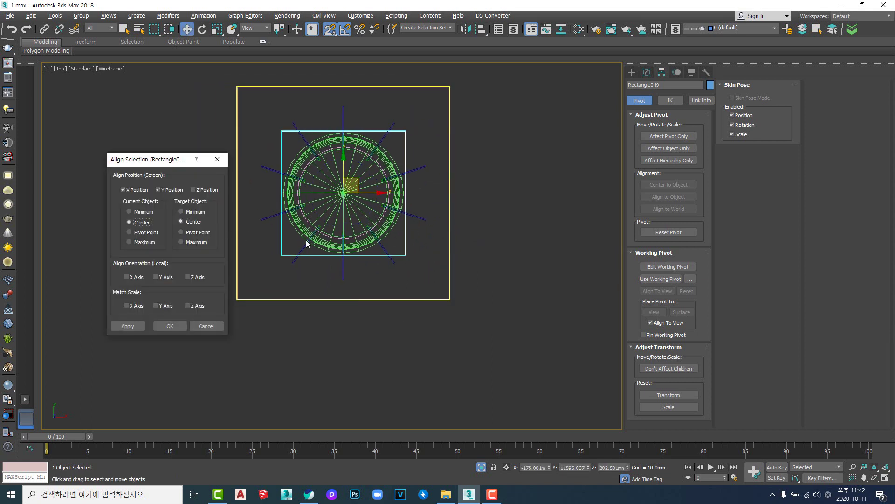
click(177, 325)
Step: Select all the column's parts, from base block to cap plate, and combine them into one group
alt+middle_drag(359, 288, 306, 226)
scroll(307, 227, down, 6)
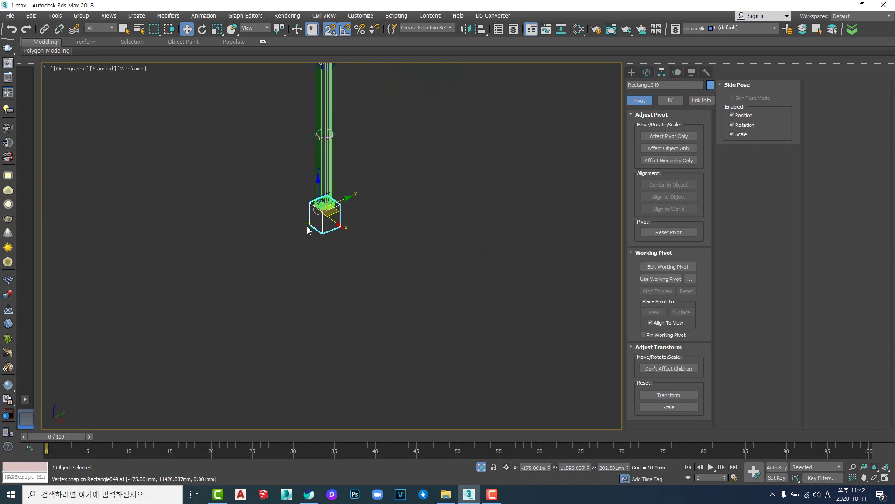
middle_drag(350, 167, 392, 257)
key(F3)
scroll(372, 285, up, 3)
scroll(372, 284, down, 2)
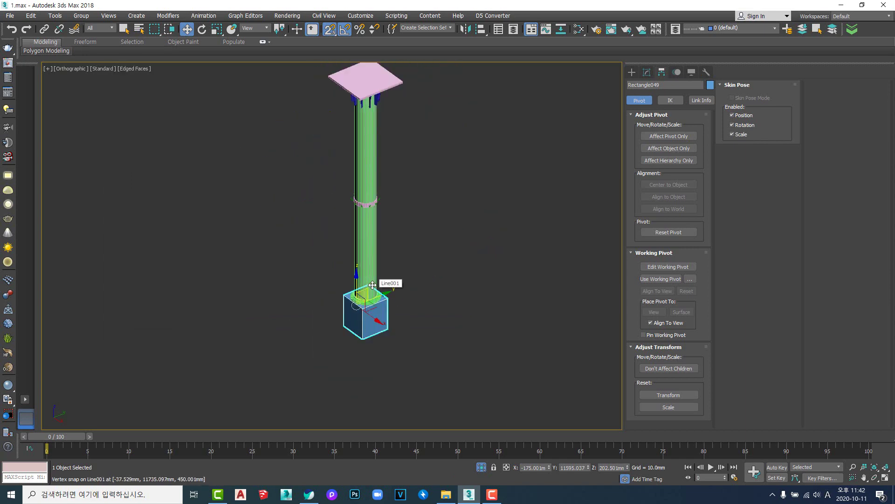
scroll(373, 284, down, 2)
click(434, 317)
drag(263, 98, 486, 398)
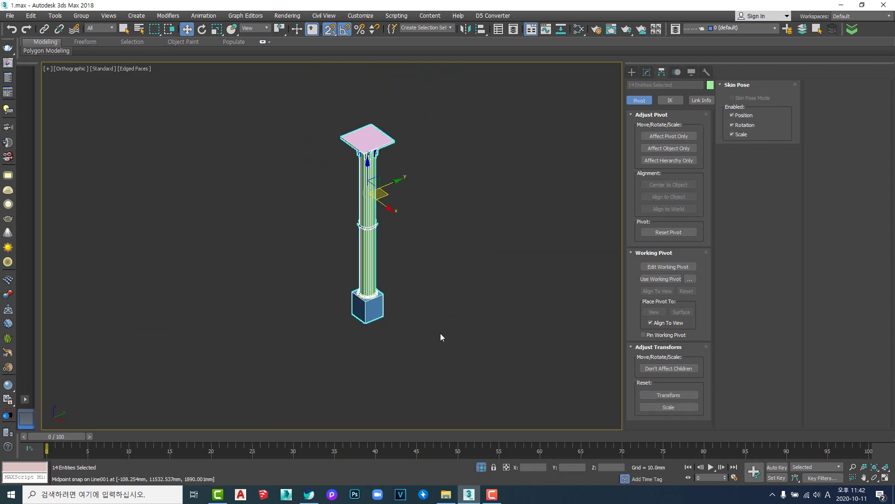
alt+middle_drag(441, 333, 399, 261)
click(84, 17)
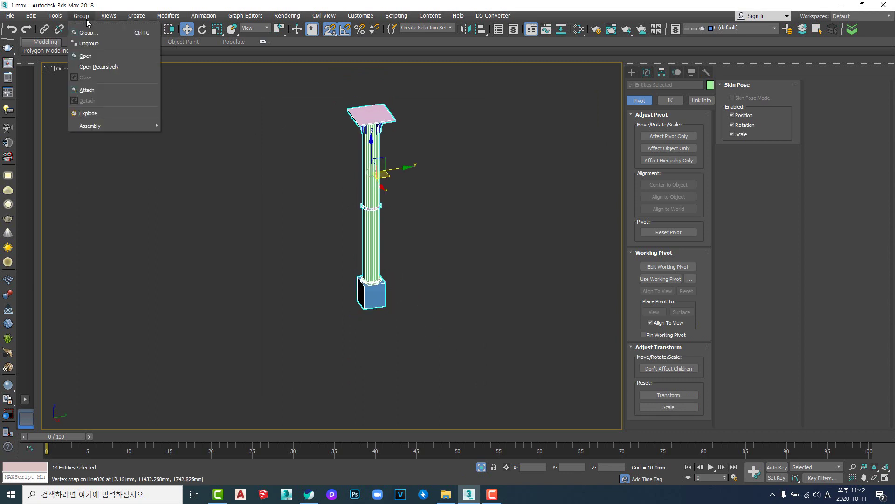
click(88, 33)
click(460, 259)
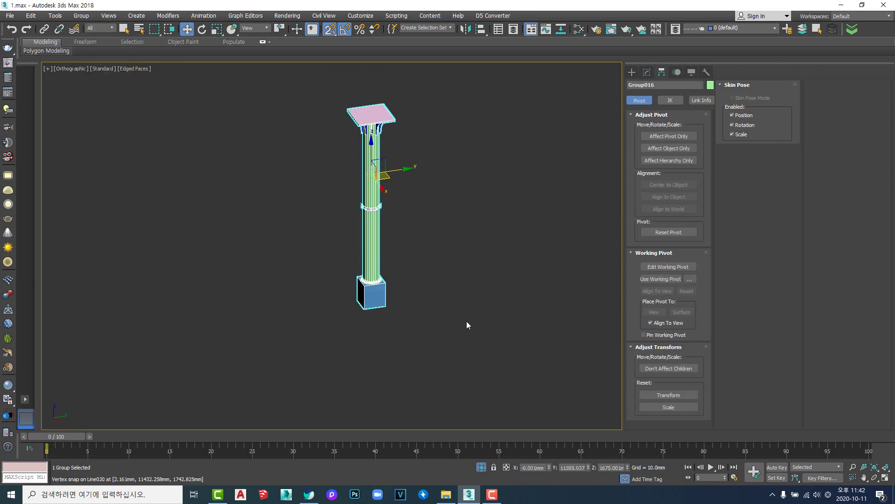
click(467, 321)
Step: Bring the rest of the scene back into view and select the column group in the right view
middle_drag(363, 286, 370, 297)
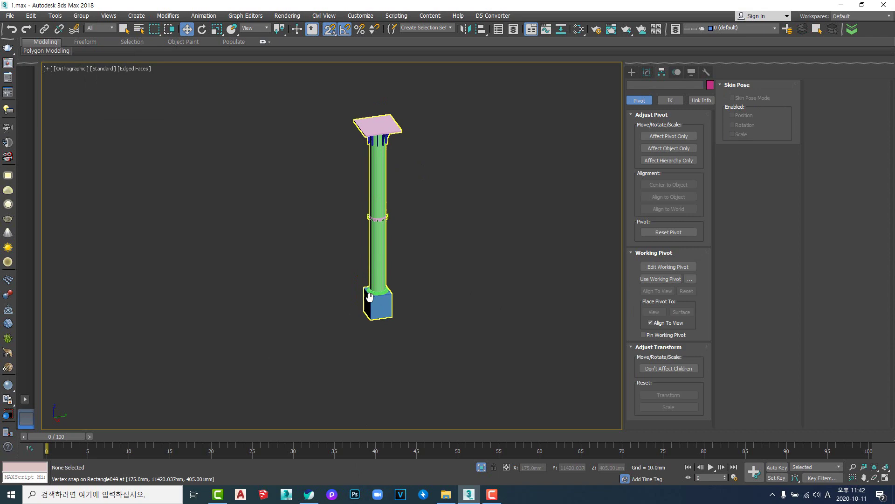
right_click(448, 238)
click(460, 168)
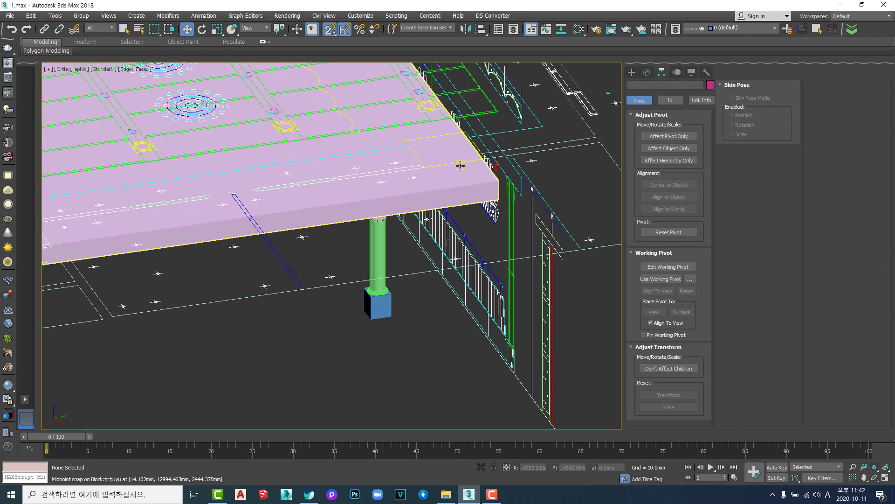
click(377, 266)
key(r)
key(z)
scroll(378, 270, down, 4)
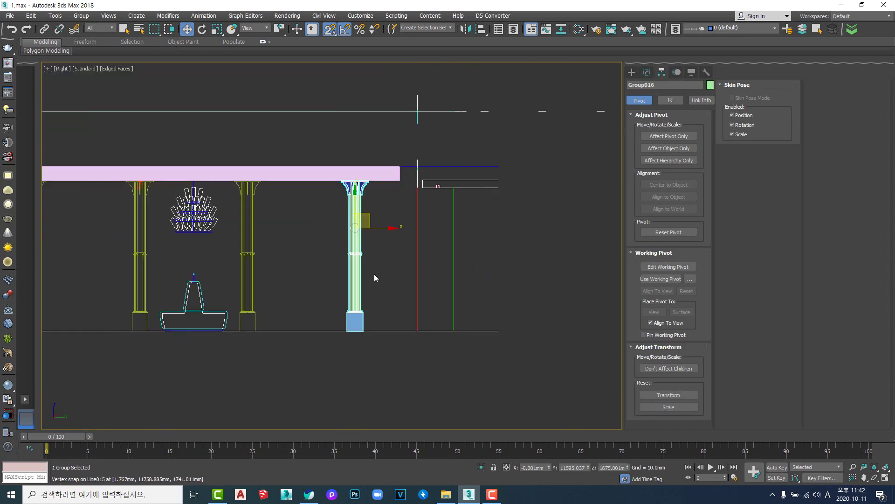
middle_drag(374, 274, 514, 267)
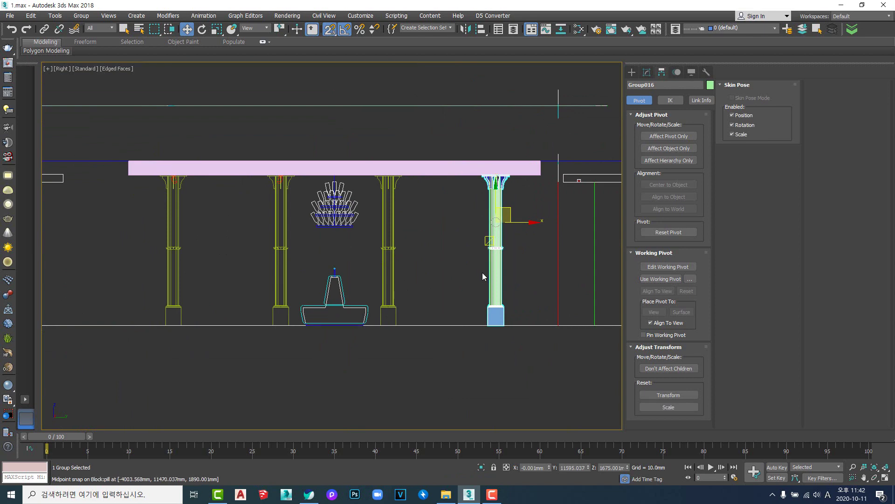
Step: With snapping off, move the column group in the wireframe bottom view roughly onto the column marker at the pavilion's far-row corner
key(b)
scroll(483, 273, down, 5)
middle_drag(486, 315, 458, 171)
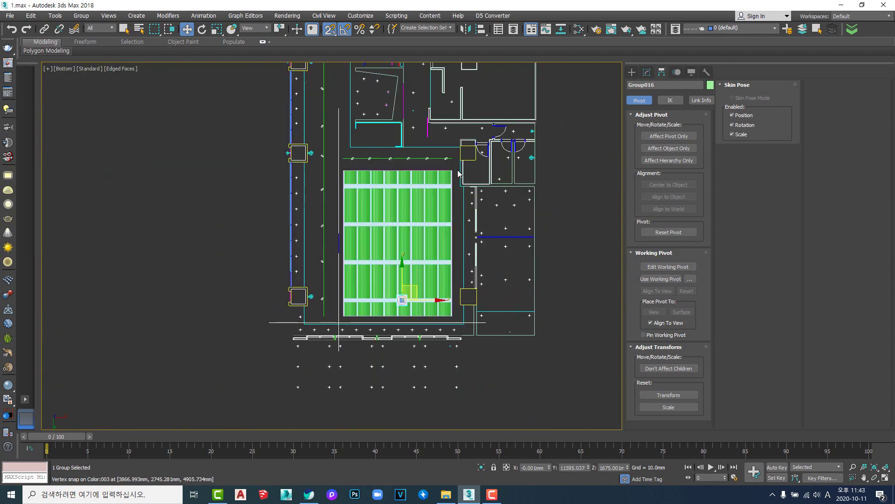
scroll(400, 319, up, 3)
key(F3)
mouse_move(424, 264)
middle_down()
mouse_move(433, 346)
mouse_move(463, 320)
middle_up()
scroll(434, 346, down, 4)
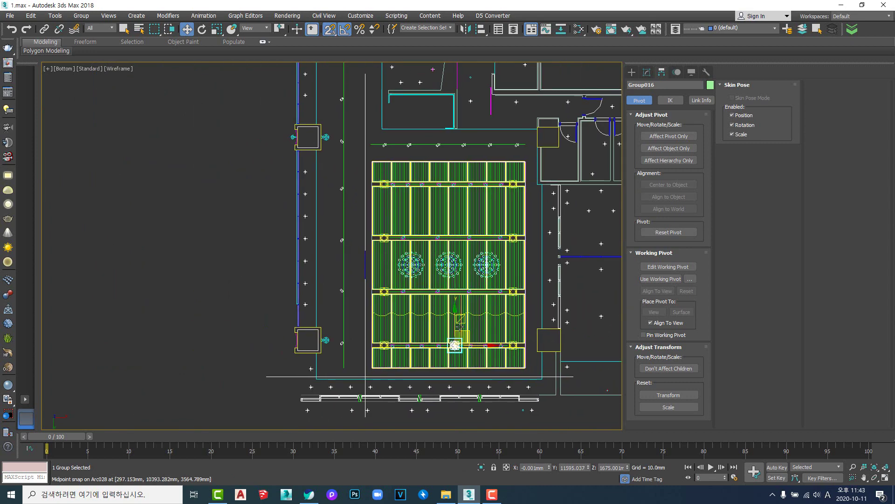
key(s)
drag(469, 339, 396, 177)
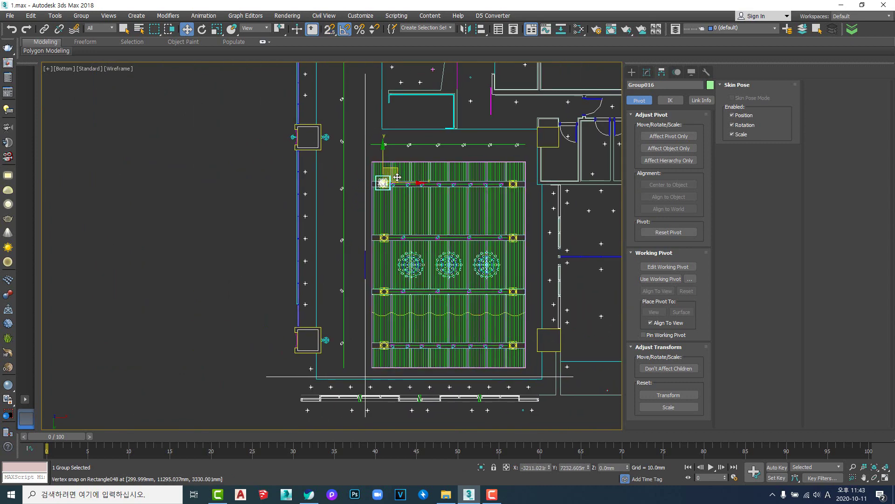
Step: Snap the column group onto the drawing's corner column marker, matching the base block's corner to the marker's square outline
scroll(385, 186, up, 10)
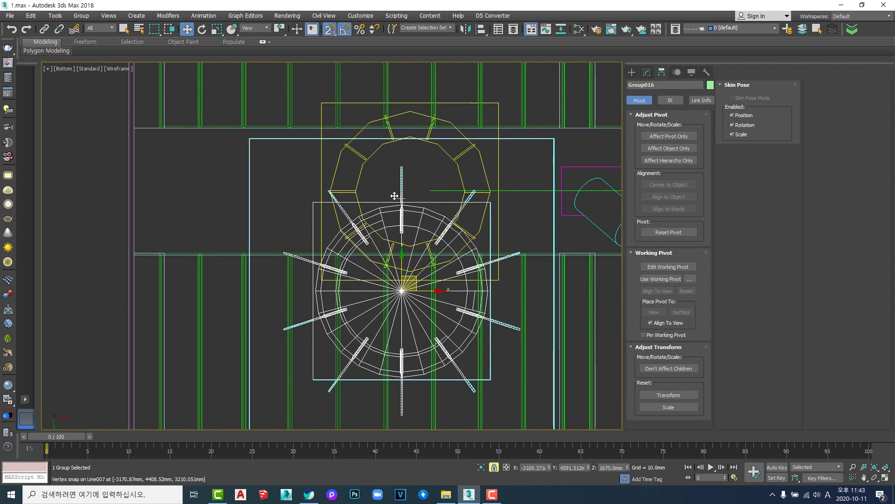
drag(408, 200, 417, 99)
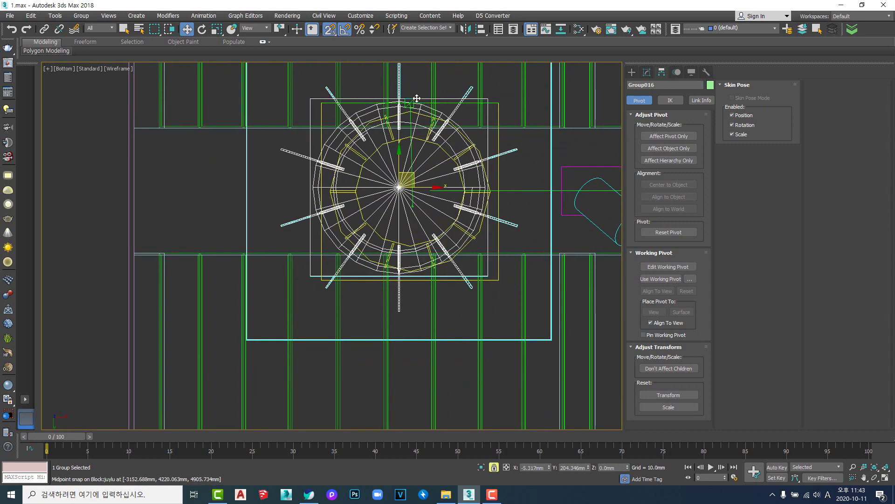
drag(487, 273, 498, 276)
scroll(450, 262, down, 6)
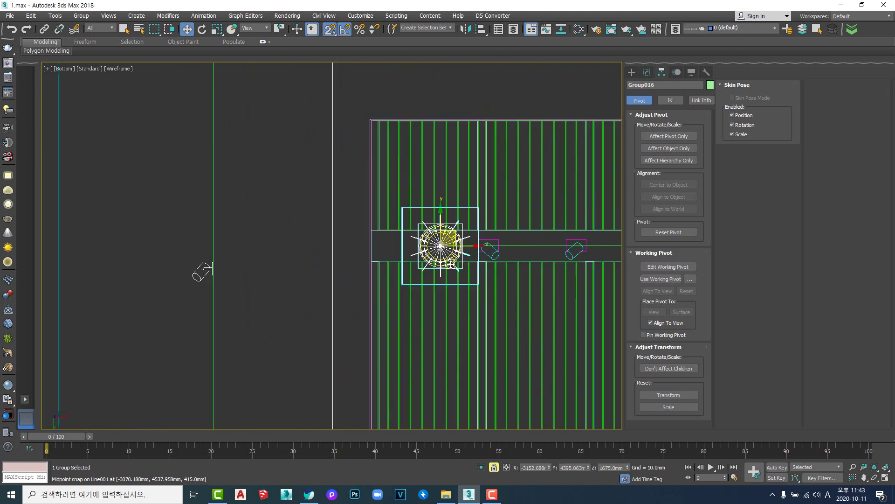
middle_drag(485, 283, 181, 231)
scroll(269, 243, down, 3)
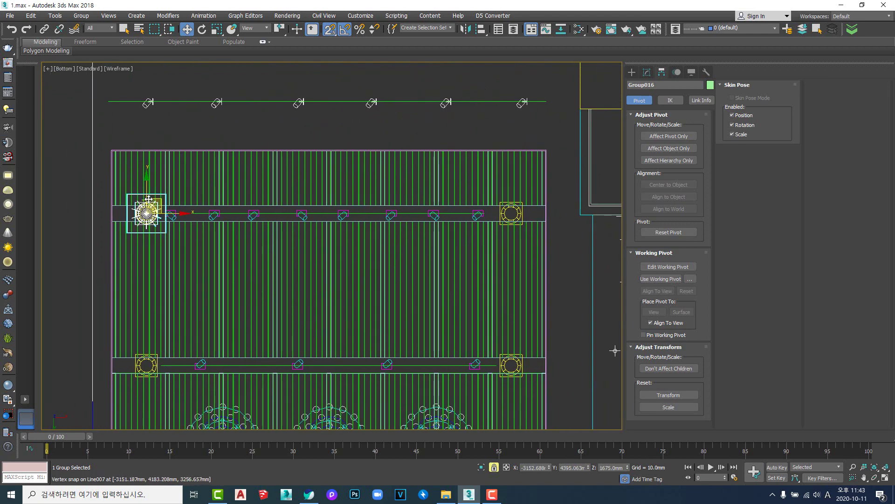
scroll(151, 198, up, 2)
key(space)
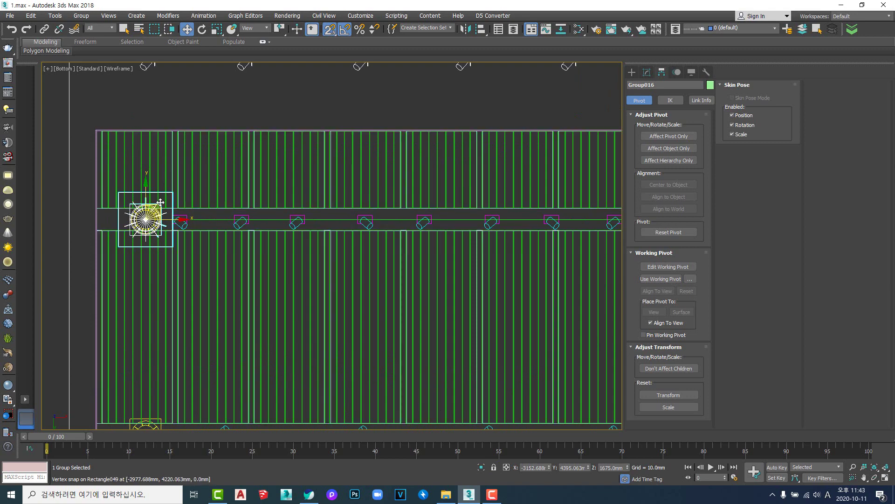
Step: Clone the column group as one instance onto the column marker at the opposite end of the same beam
scroll(162, 205, down, 5)
middle_drag(163, 220, 140, 171)
scroll(132, 191, up, 4)
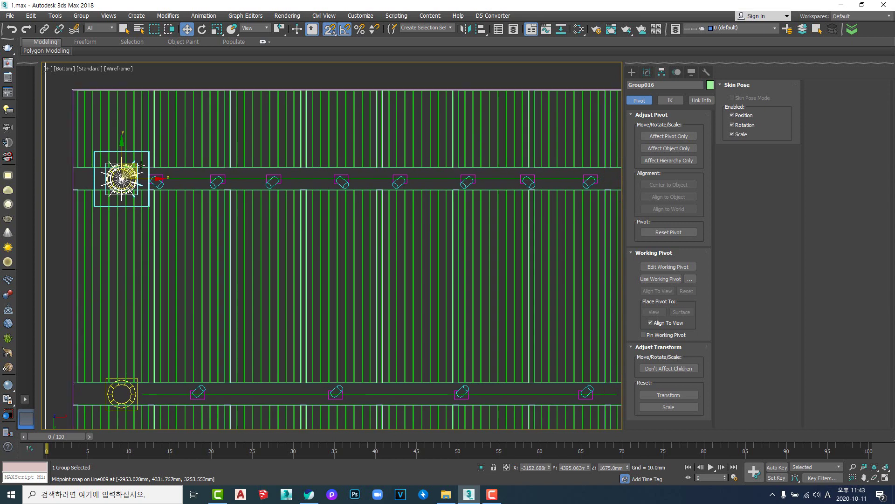
key(space)
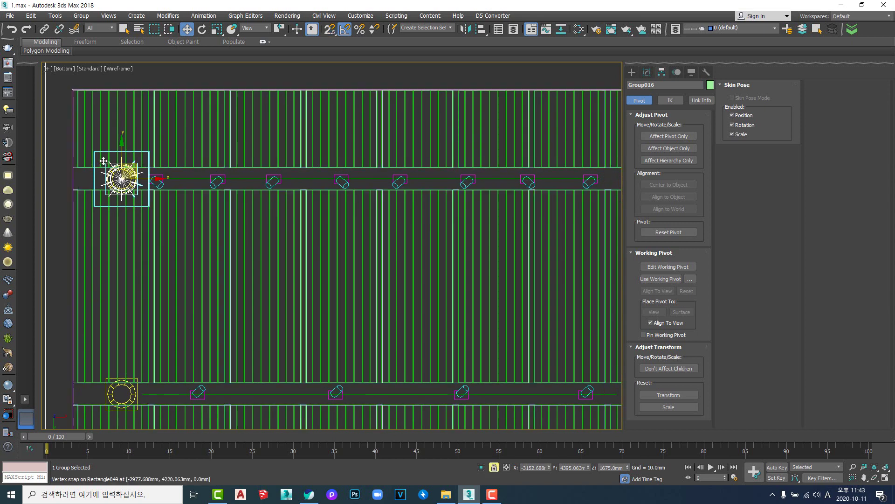
mouse_move(107, 163)
shift+mouse_down()
mouse_move(342, 179)
mouse_move(580, 180)
mouse_move(394, 214)
mouse_move(509, 204)
mouse_move(506, 177)
shift+mouse_up()
scroll(395, 214, down, 2)
scroll(511, 200, up, 2)
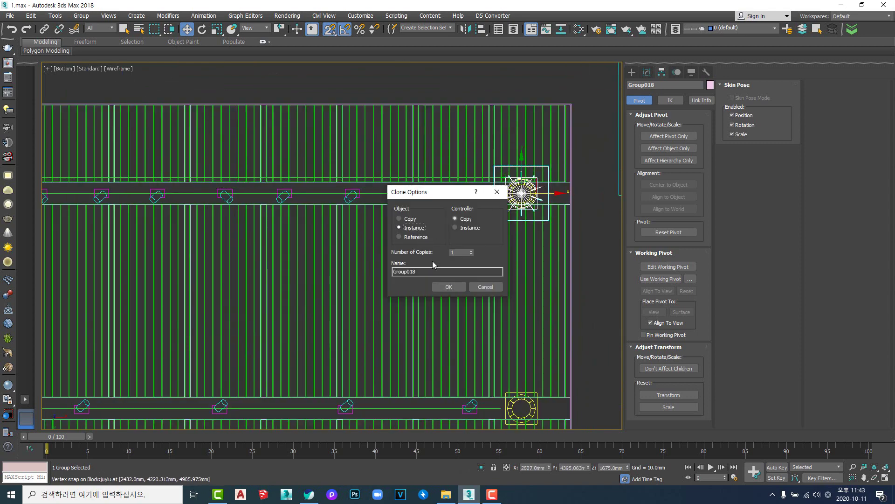
click(451, 291)
Step: Add the original column group to the selection with its clone, and frame their beam and the next column marker in the bottom view
scroll(525, 263, down, 5)
mouse_move(337, 250)
middle_down()
mouse_move(524, 261)
mouse_move(398, 170)
mouse_move(379, 223)
middle_up()
scroll(377, 183, up, 4)
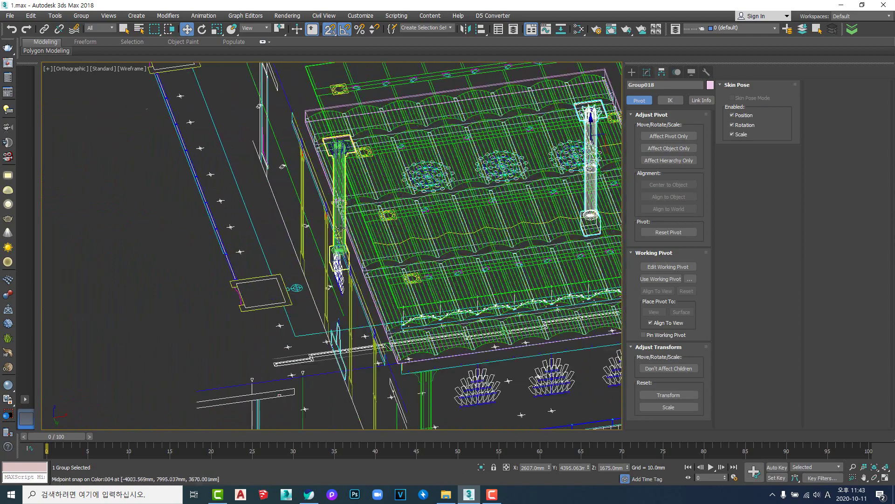
ctrl+click(341, 234)
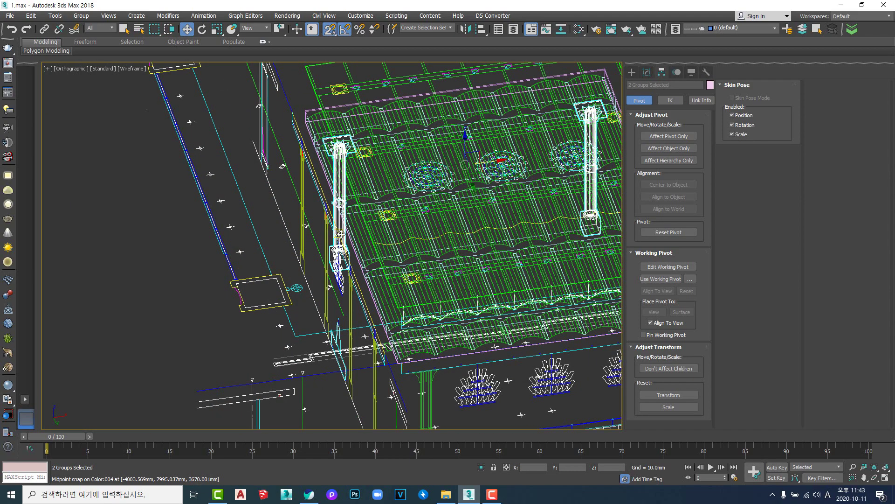
key(F3)
key(F3)
key(b)
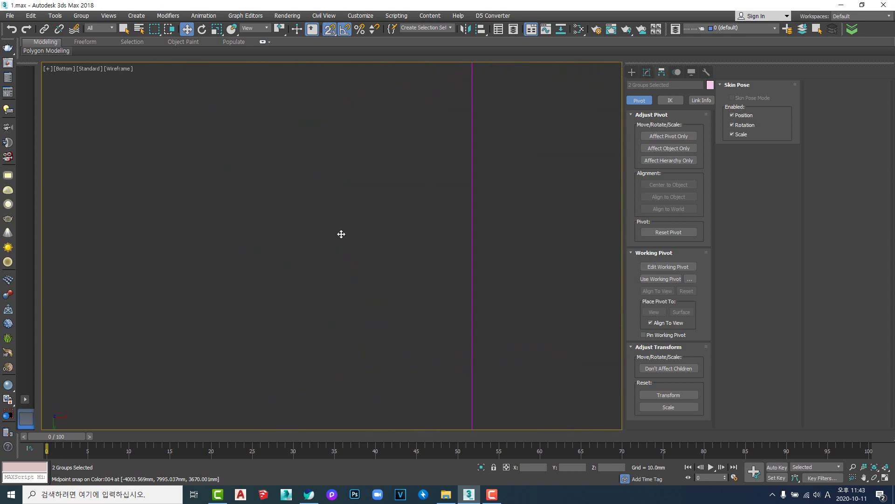
key(z)
middle_drag(279, 245, 356, 180)
scroll(356, 180, down, 1)
middle_drag(324, 263, 416, 183)
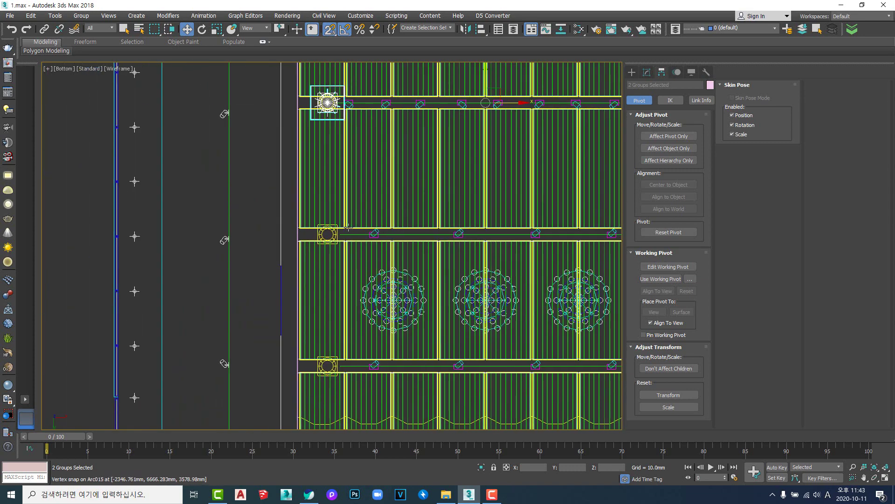
scroll(340, 230, up, 2)
middle_drag(330, 200, 352, 303)
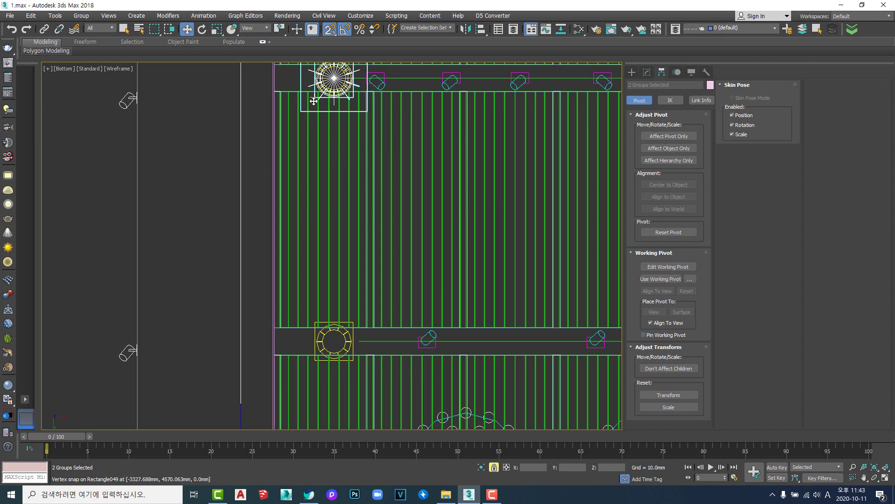
Step: Try to move both column groups onto the column markers of the next beam, and undo the move
drag(313, 101, 317, 367)
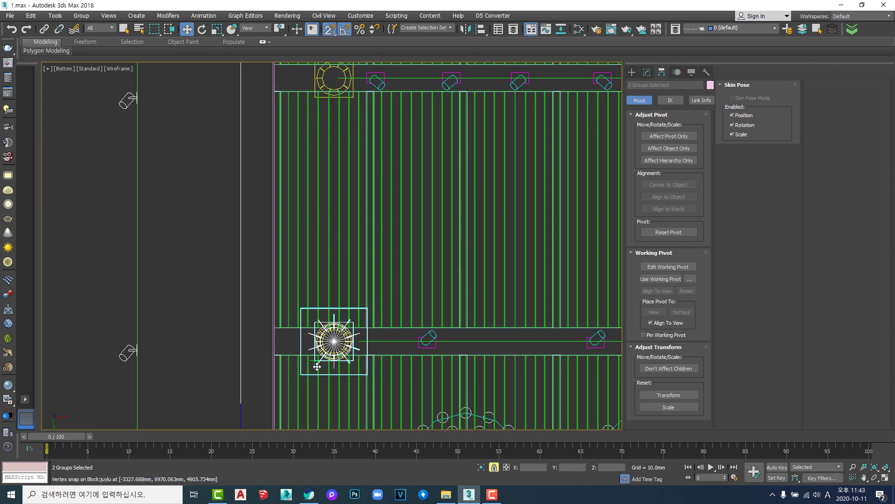
middle_drag(430, 311, 352, 278)
scroll(351, 278, down, 2)
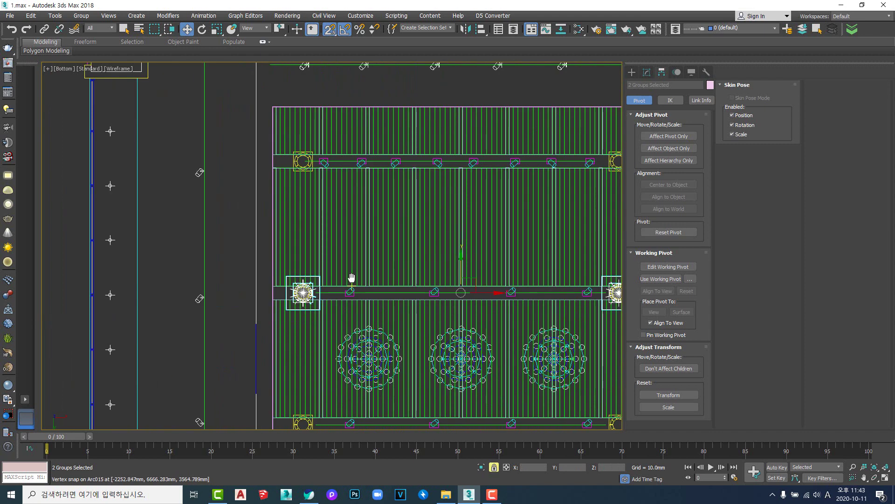
key(ctrl+z)
Step: Clone both column groups as five instances, snapping the first copy onto the next beam's markers so the rest follow at the same spacing
middle_drag(348, 195, 367, 192)
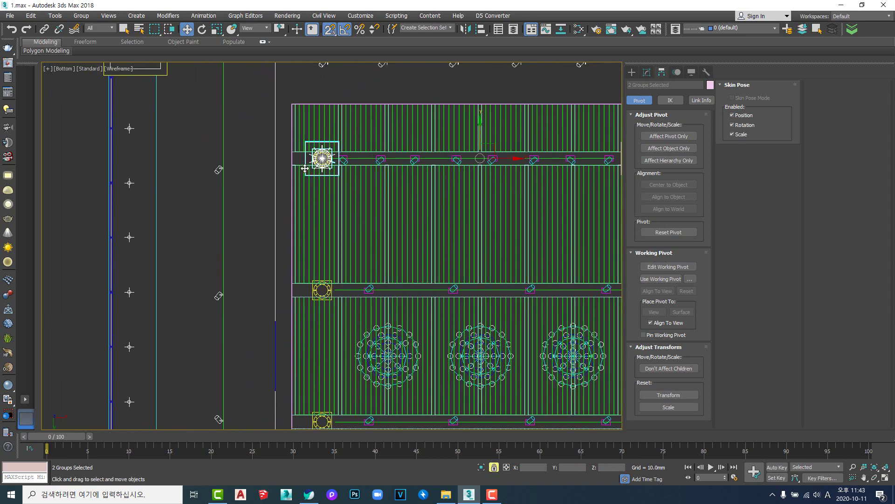
key(space)
shift+drag(313, 184, 313, 316)
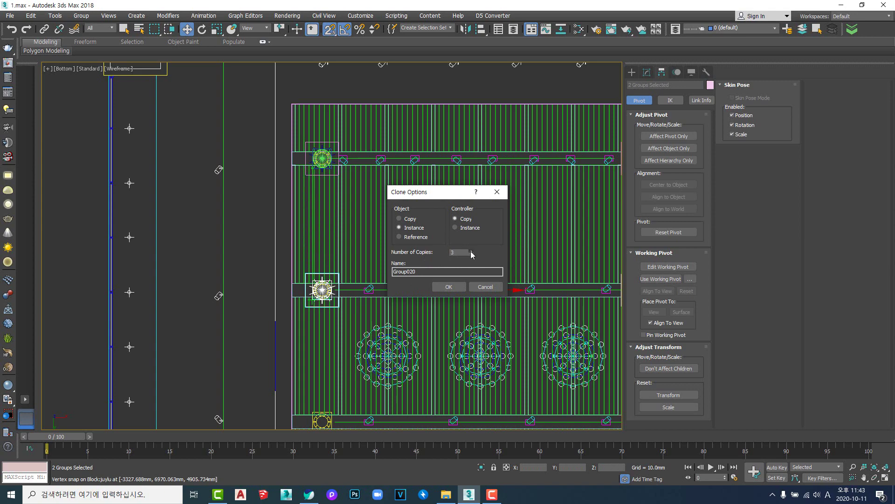
click(457, 287)
scroll(352, 163, down, 6)
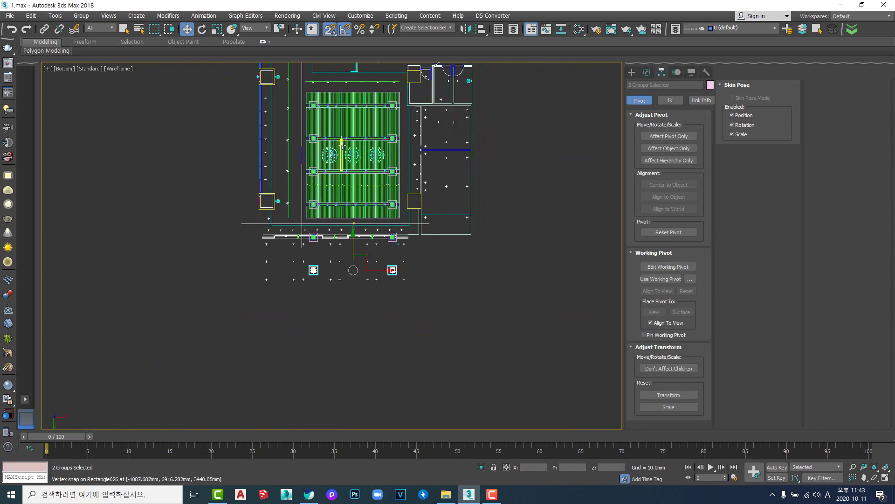
Step: Delete the surplus column copies that lie beyond the pavilion's last beam
scroll(369, 216, up, 3)
key(Delete)
drag(184, 239, 528, 334)
key(Delete)
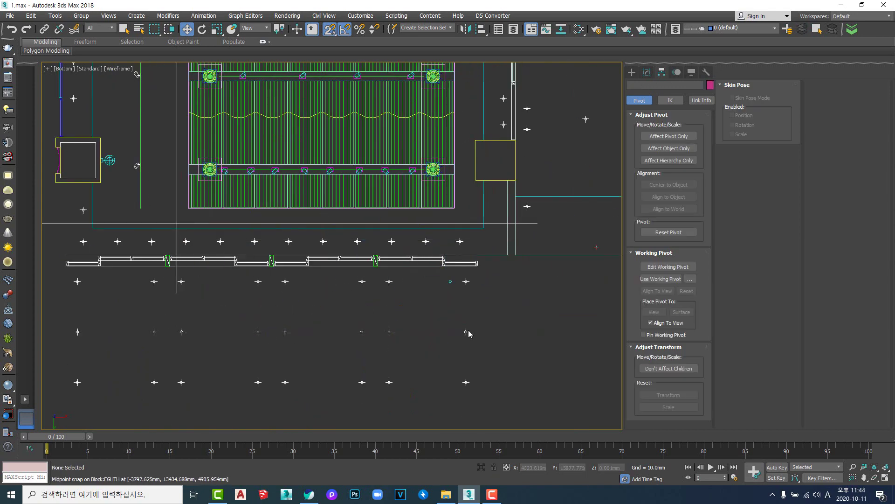
Step: Display the pavilion and its columns shaded with edged faces in an angled orthographic view
scroll(390, 258, down, 3)
alt+middle_drag(393, 192, 390, 240)
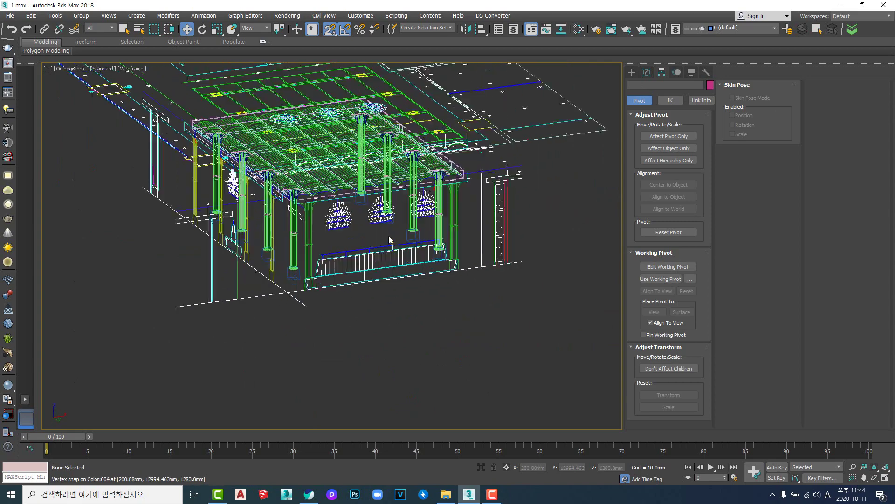
key(F3)
scroll(390, 239, up, 2)
key(F4)
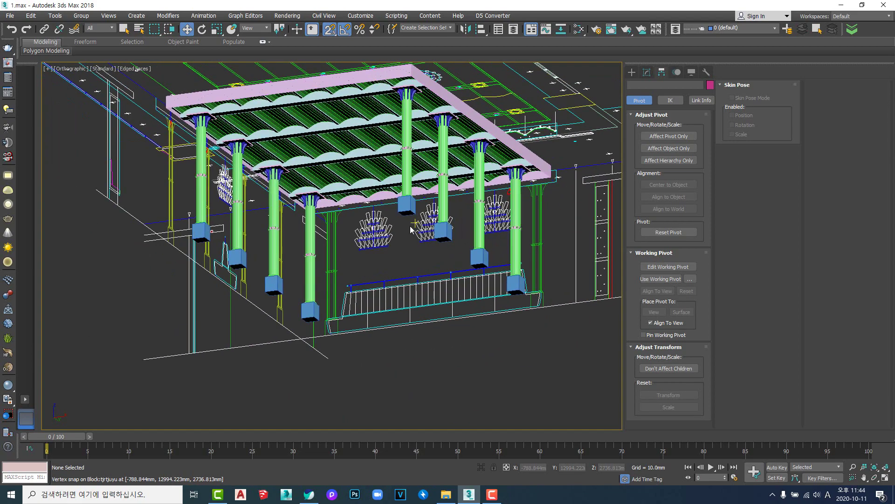
Step: Select all of the pavilion's frame, ceiling, beam and column objects together and combine them into one group
scroll(411, 229, down, 3)
mouse_move(415, 263)
alt+middle_down()
mouse_move(387, 252)
mouse_move(387, 228)
mouse_move(401, 215)
mouse_move(396, 230)
alt+middle_up()
drag(564, 355, 570, 359)
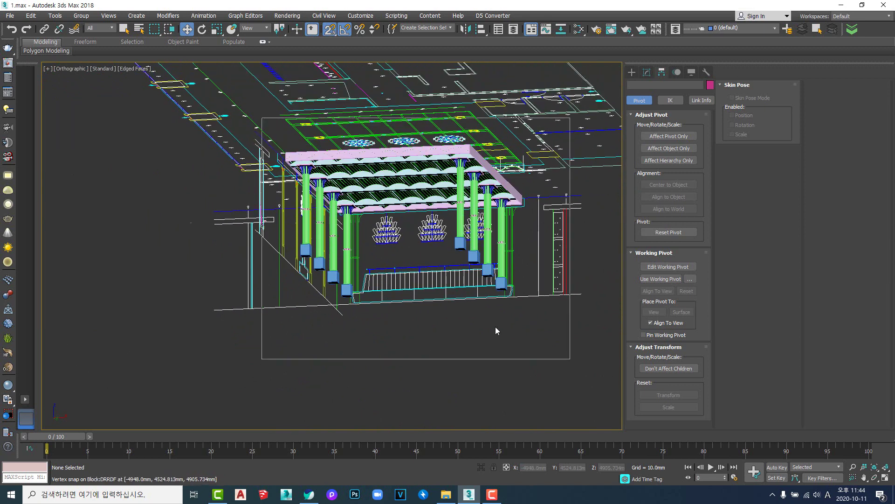
click(75, 17)
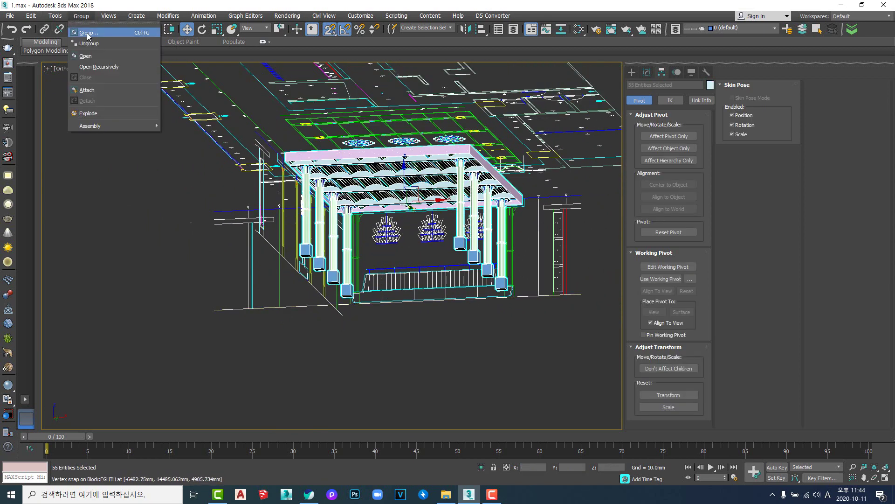
click(87, 33)
click(448, 265)
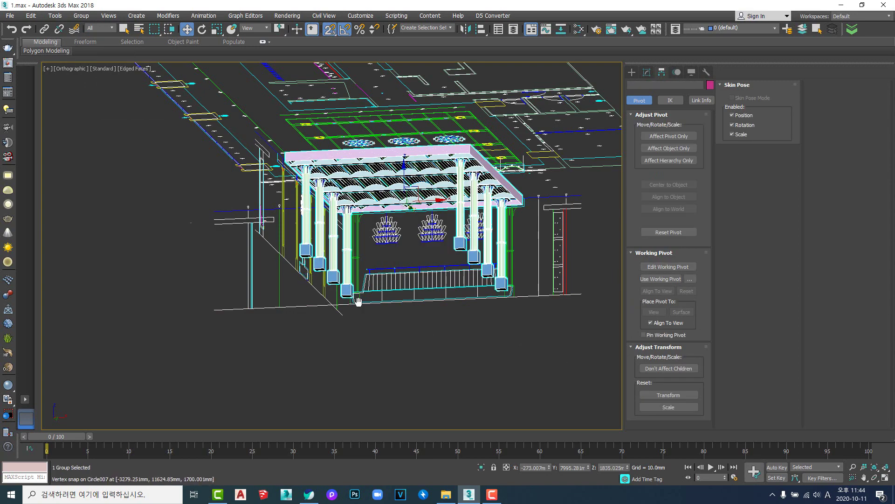
Step: Examine the grouped pavilion's vaulted ceiling and column capitals, both with and without edged faces
alt+middle_drag(358, 302, 369, 343)
mouse_move(364, 242)
middle_down()
mouse_move(350, 228)
mouse_move(365, 232)
mouse_move(358, 198)
middle_up()
click(540, 196)
key(F4)
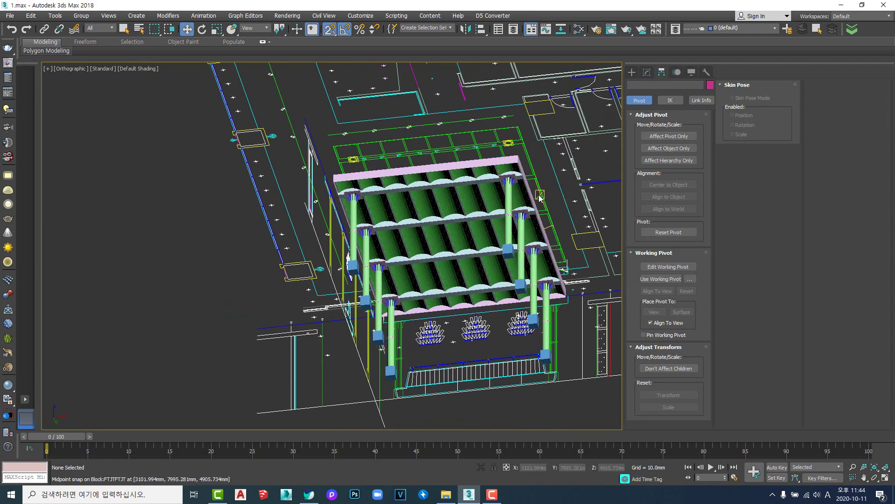
middle_drag(540, 198, 365, 201)
scroll(365, 201, up, 3)
key(F4)
scroll(366, 211, down, 2)
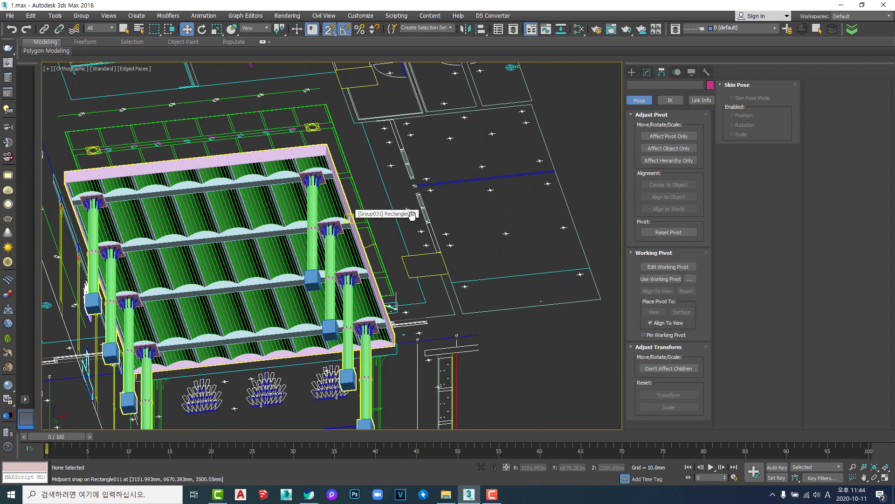
scroll(411, 216, up, 2)
scroll(423, 185, up, 3)
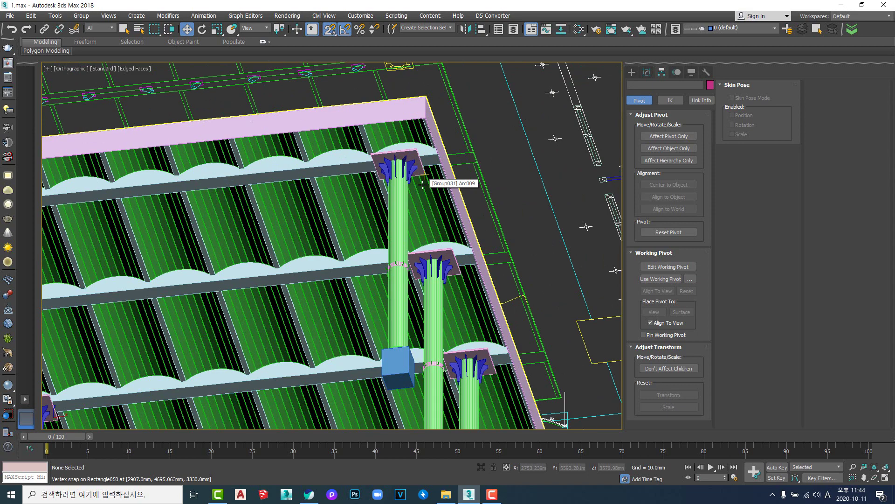
Step: Select the pavilion group and examine its columns, base blocks and roof frame from several angles
click(400, 224)
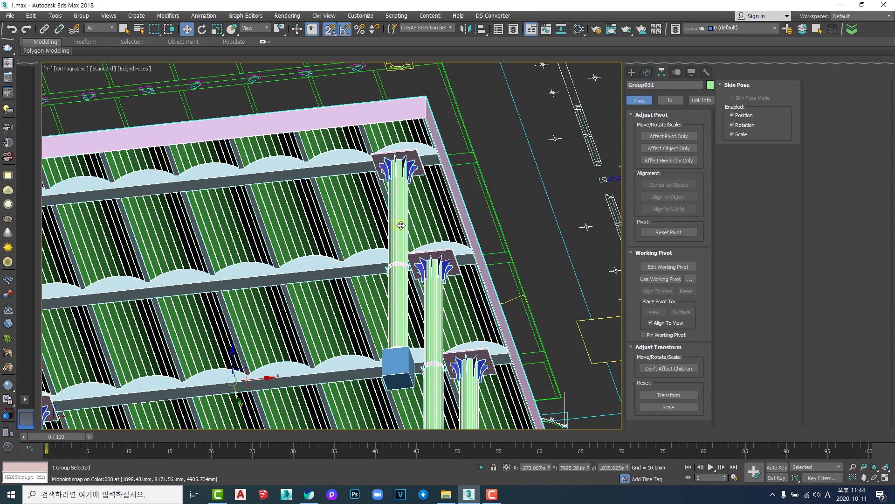
scroll(403, 238, down, 3)
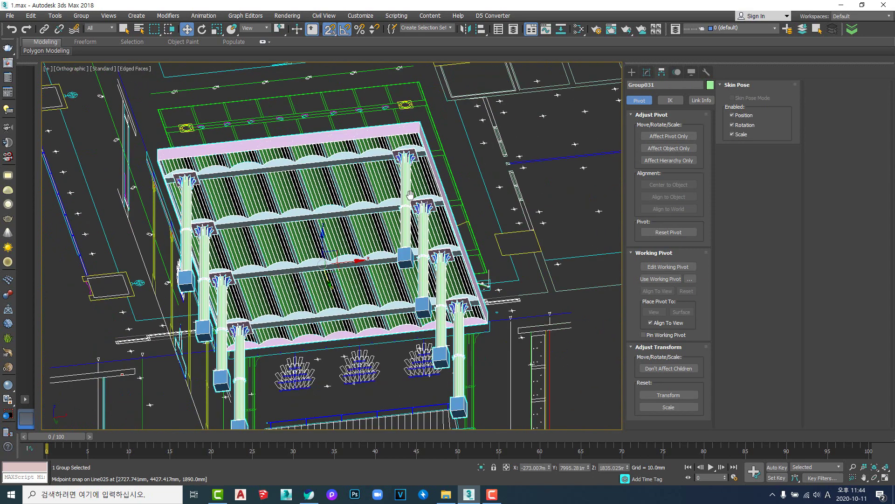
alt+middle_drag(410, 195, 403, 230)
click(430, 392)
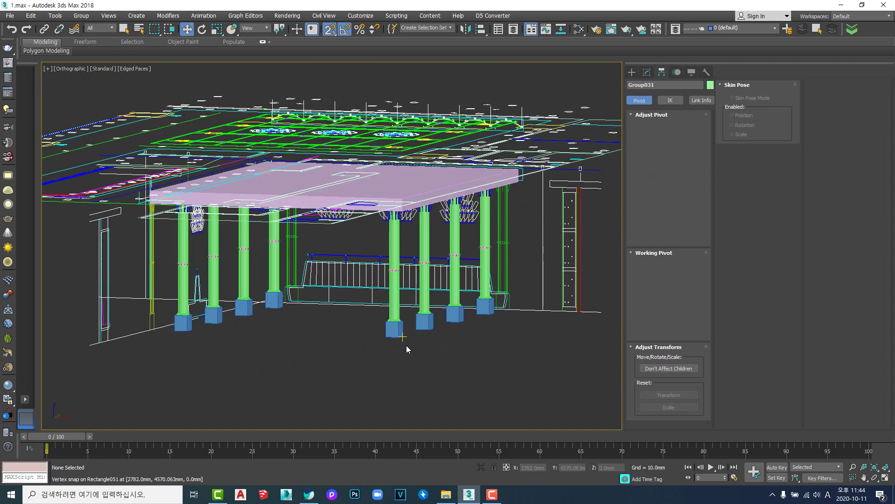
click(402, 335)
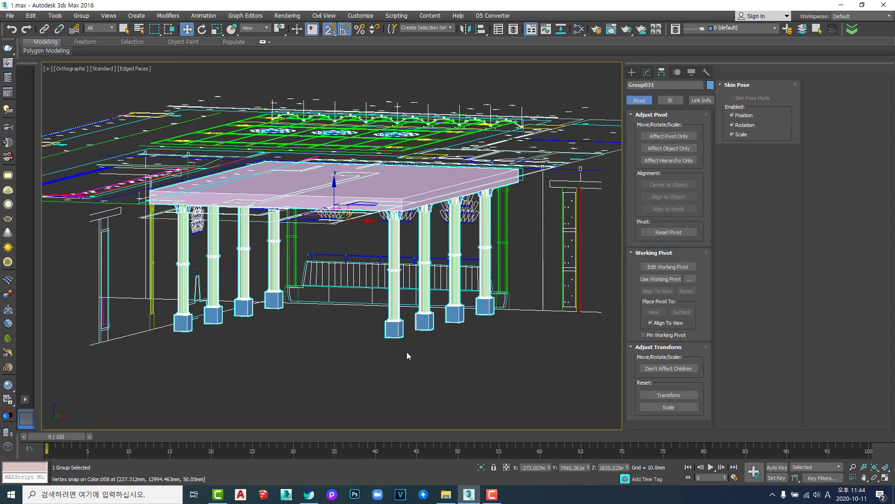
alt+middle_drag(406, 308, 441, 294)
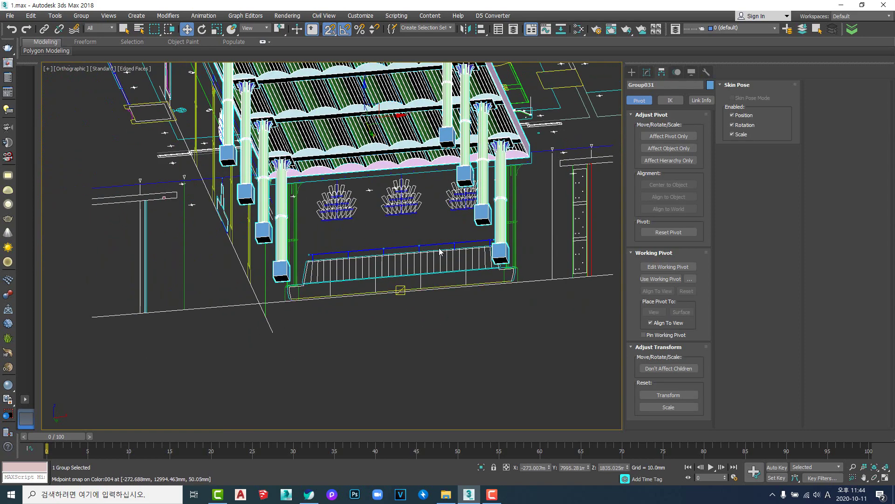
middle_drag(433, 192, 432, 268)
scroll(432, 268, down, 2)
scroll(432, 271, down, 2)
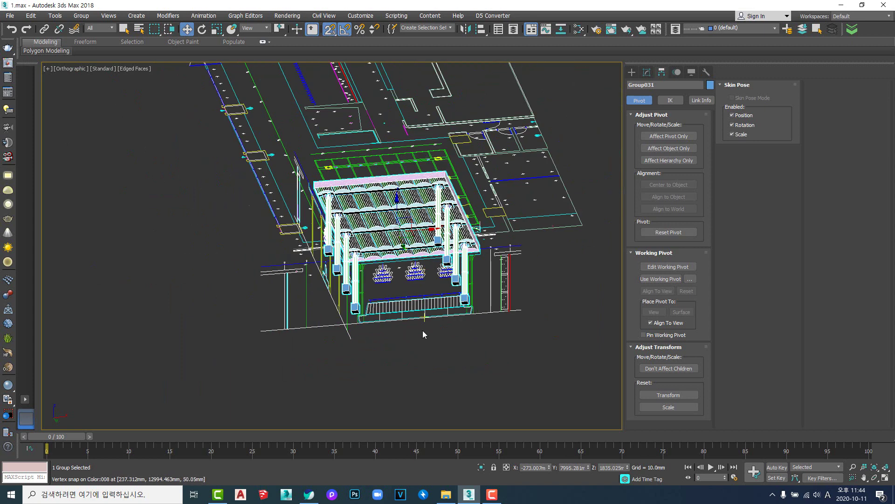
click(423, 330)
scroll(419, 235, up, 4)
click(418, 237)
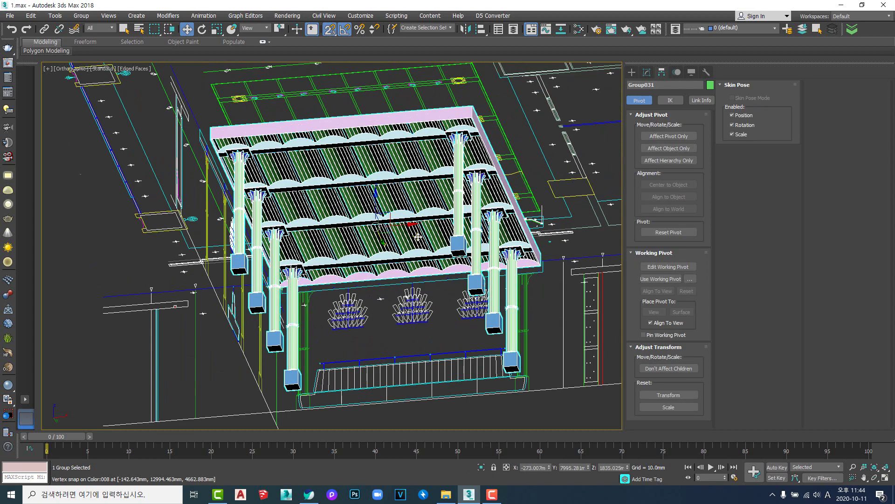